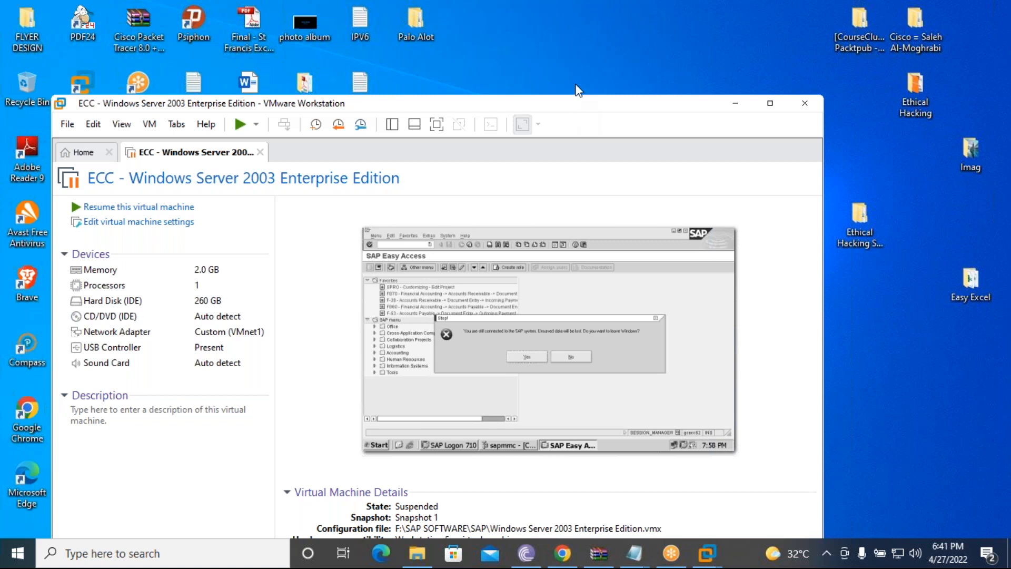
Maximize the virtual machine window and resume the suspended ECC Windows Server 2003 Enterprise Edition machine.
double_click(572, 104)
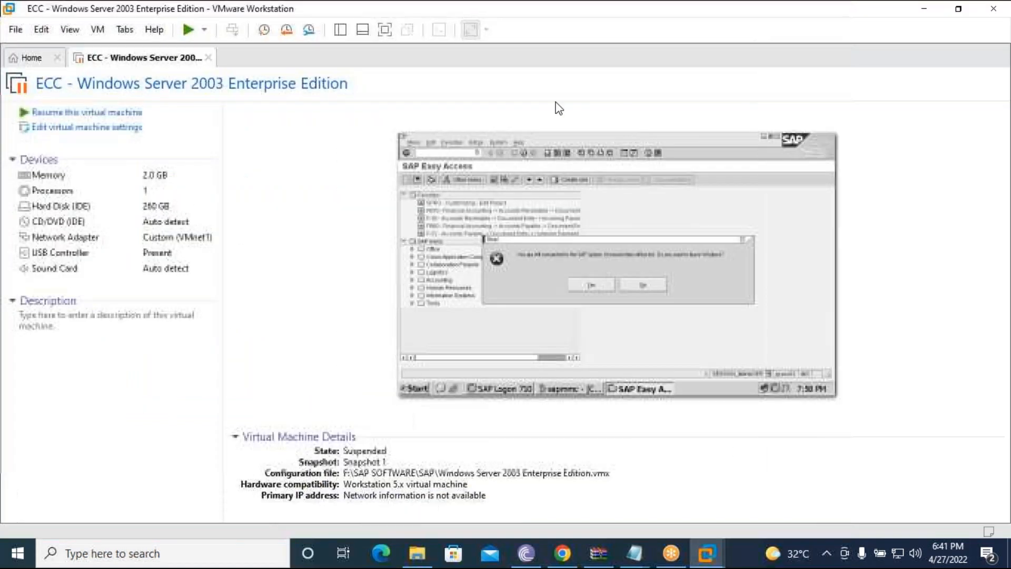
left_click(117, 113)
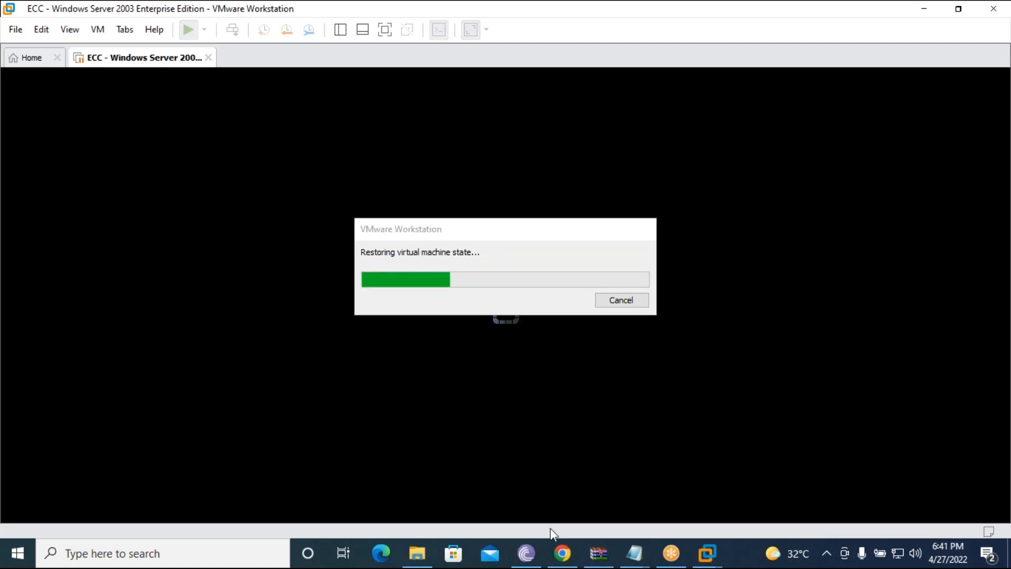
left_click(564, 561)
left_click(564, 561)
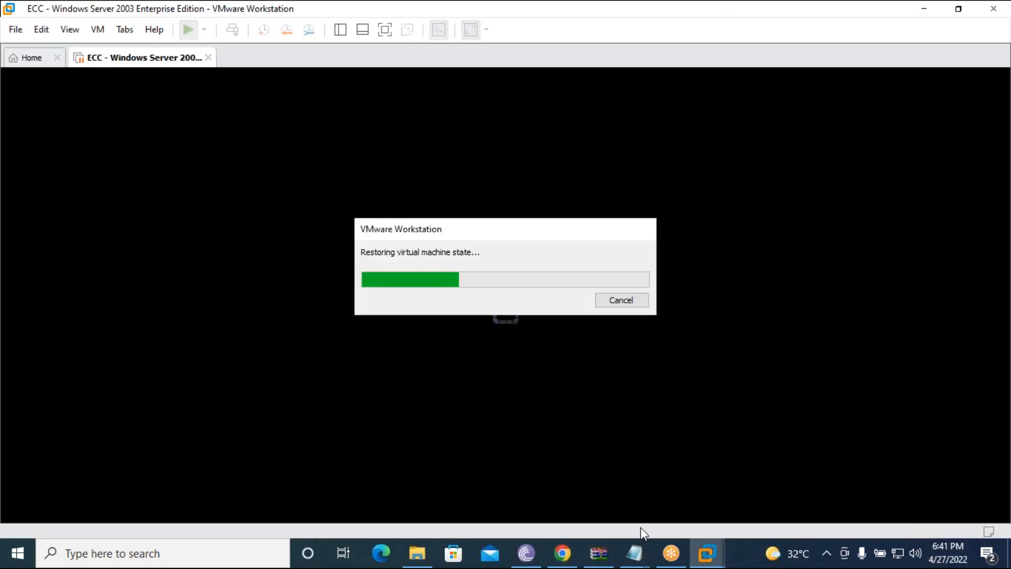
Switch to Excel by opening the SAP workbook from the desktop, and dismiss the Office license notice.
key("super+d")
left_click(267, 431)
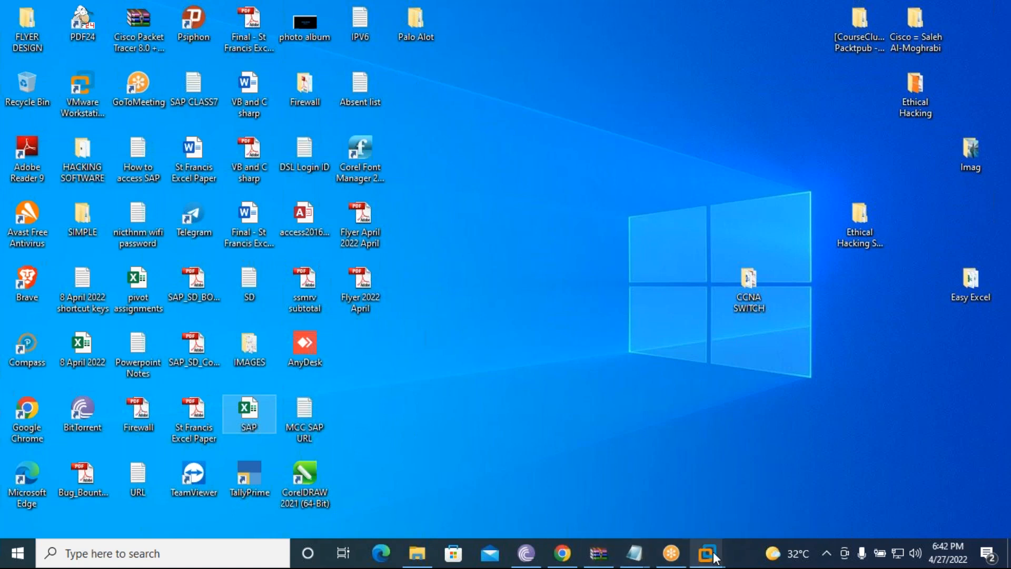
mouse_move(715, 559)
left_click(751, 466)
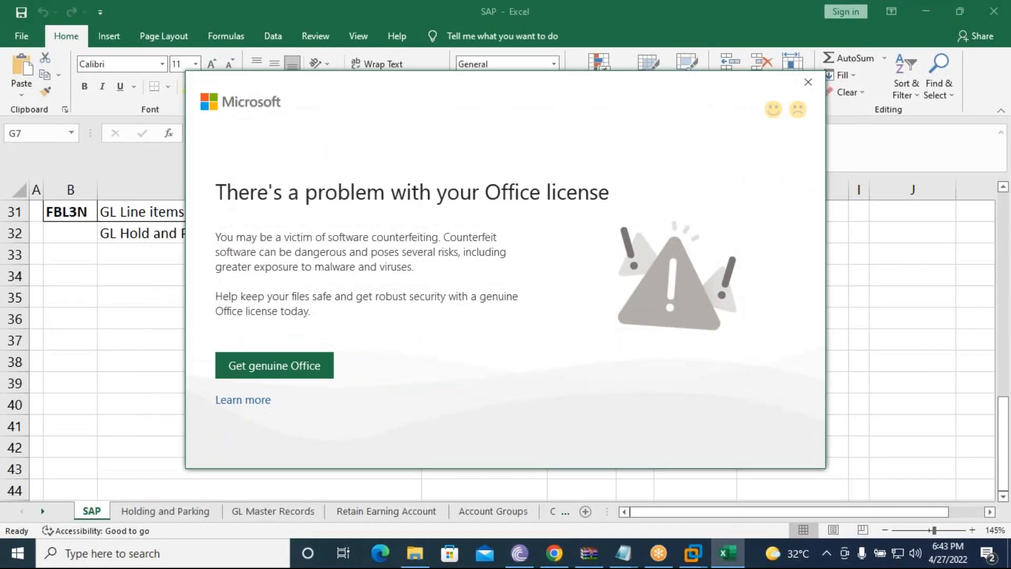
left_click(808, 82)
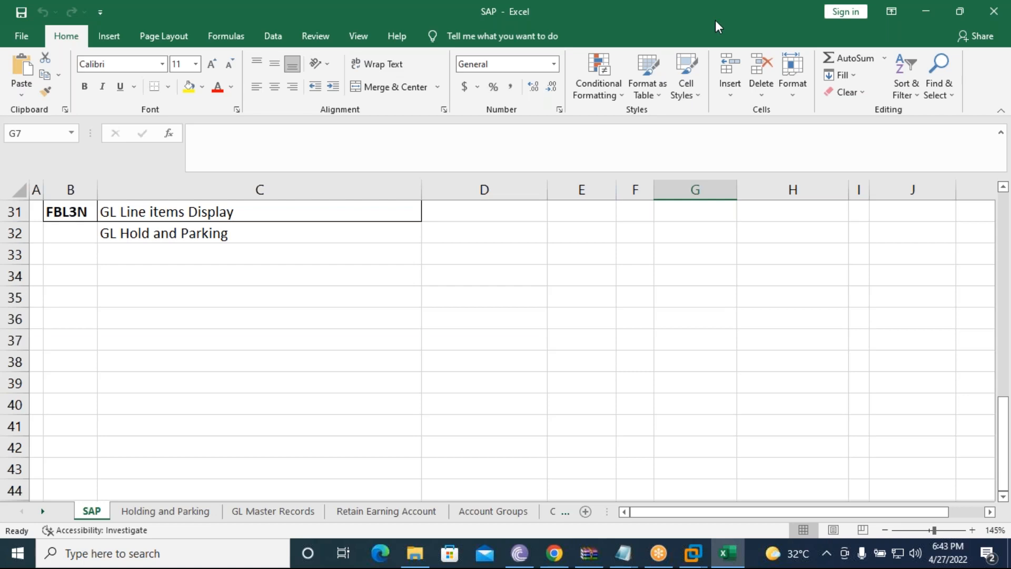
left_click(999, 127)
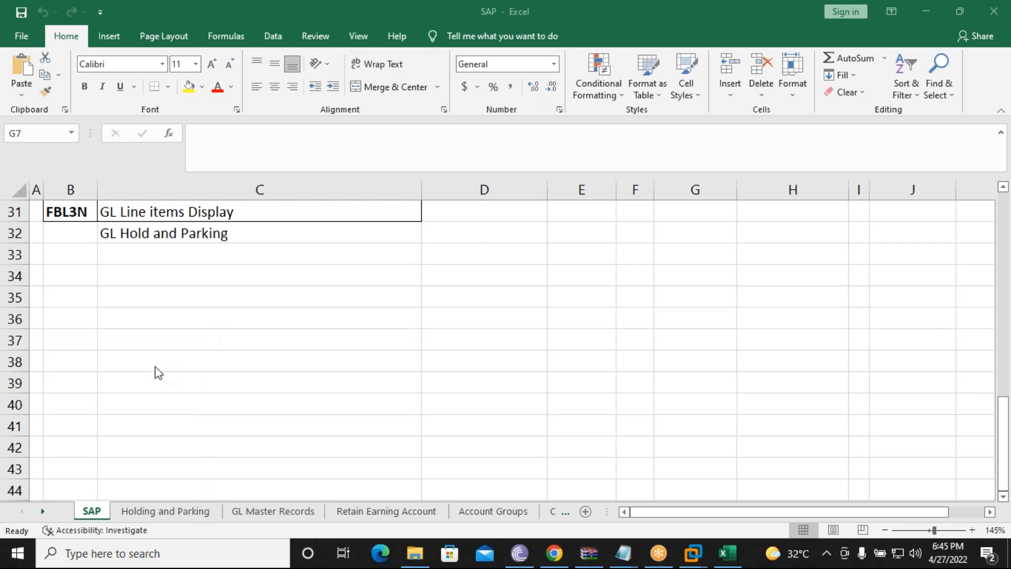
Review the transaction code list on the SAP sheet and the hold and park document notes on the Holding and Parking sheet.
scroll(158, 373, "up", 1)
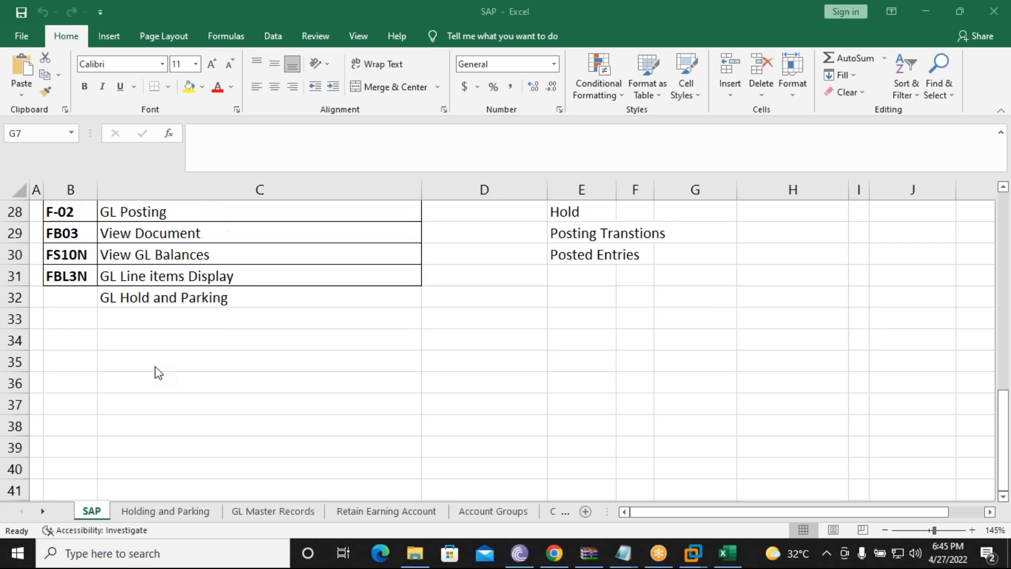
scroll(158, 373, "up", 1)
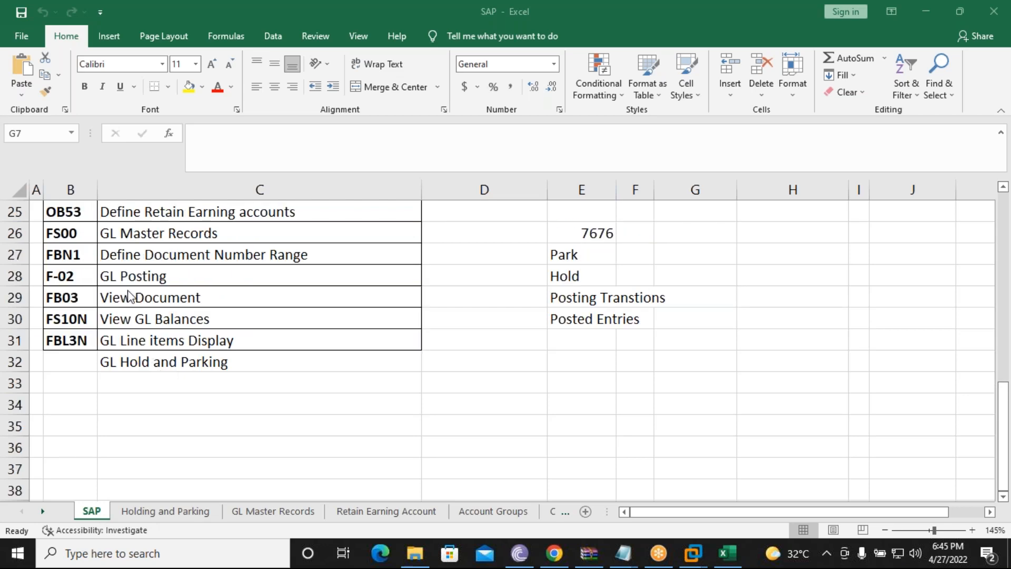
scroll(338, 356, "up", 1)
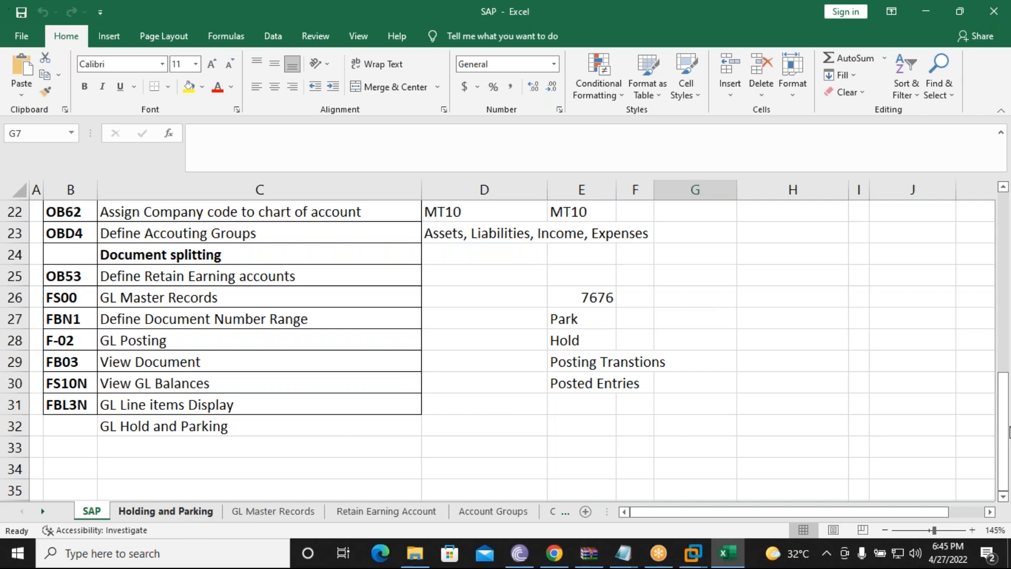
key("ctrl+Page_Down")
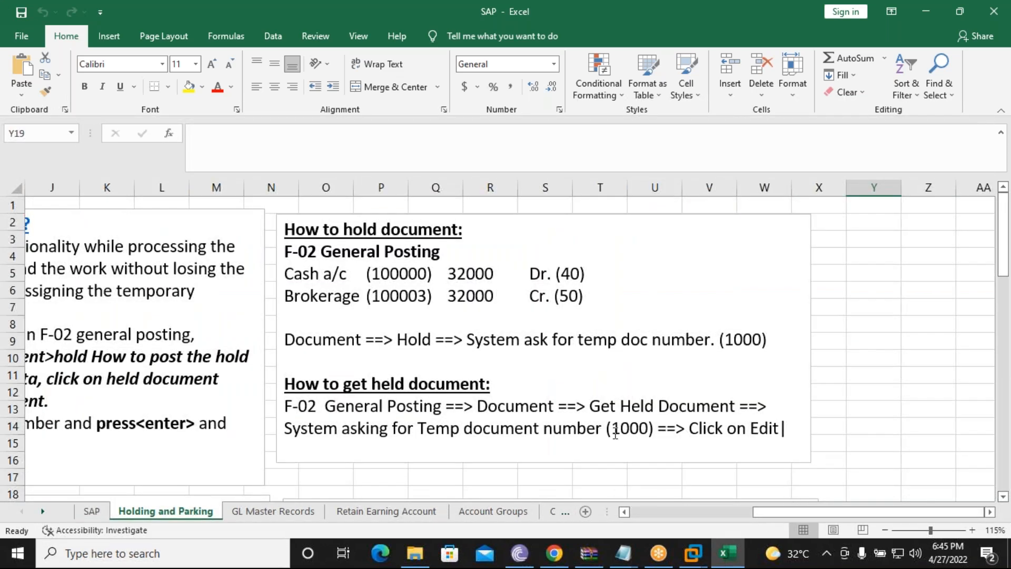
scroll(615, 435, "down", 6)
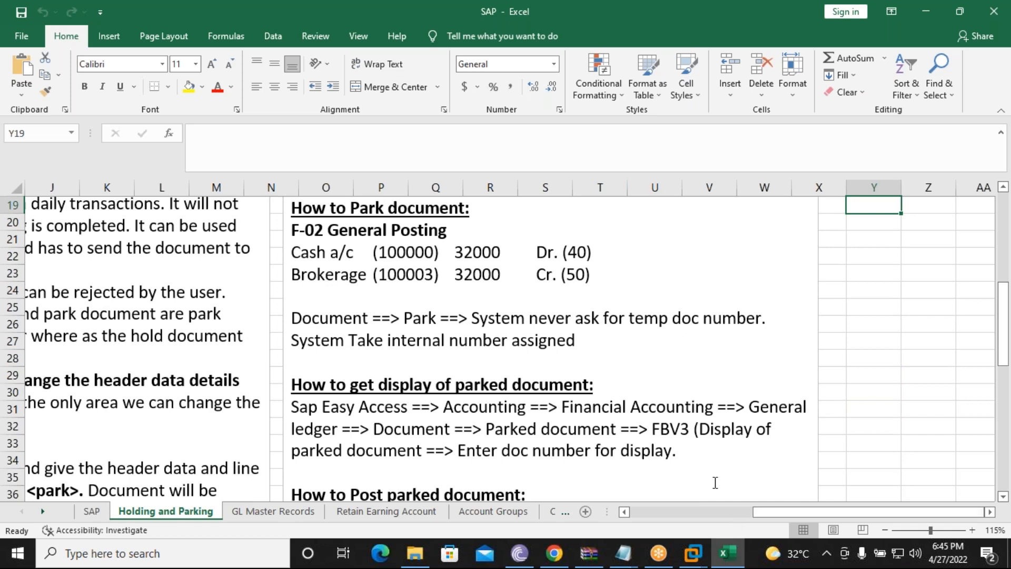
scroll(715, 482, "down", 3)
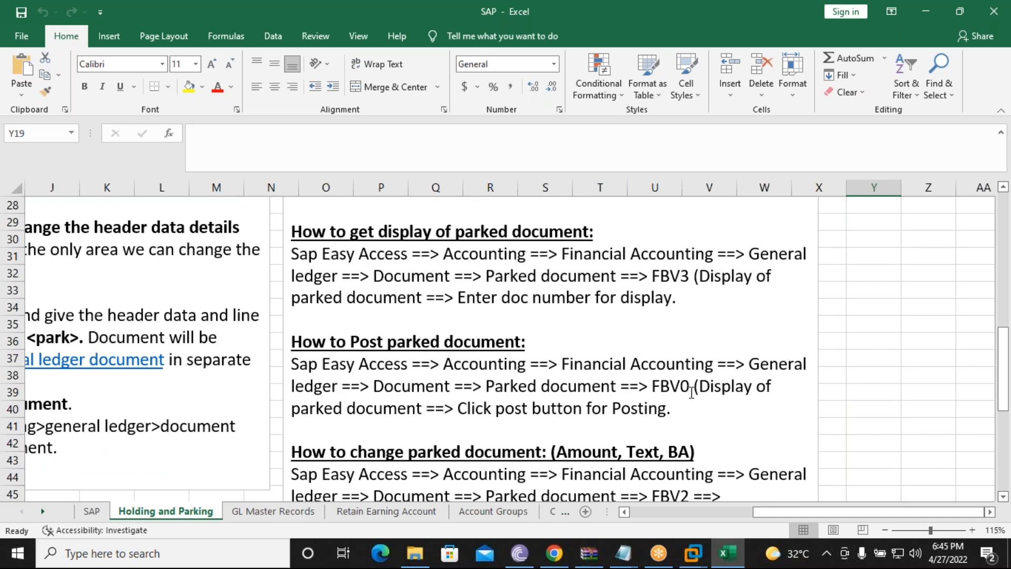
scroll(689, 393, "down", 1)
scroll(687, 394, "down", 4)
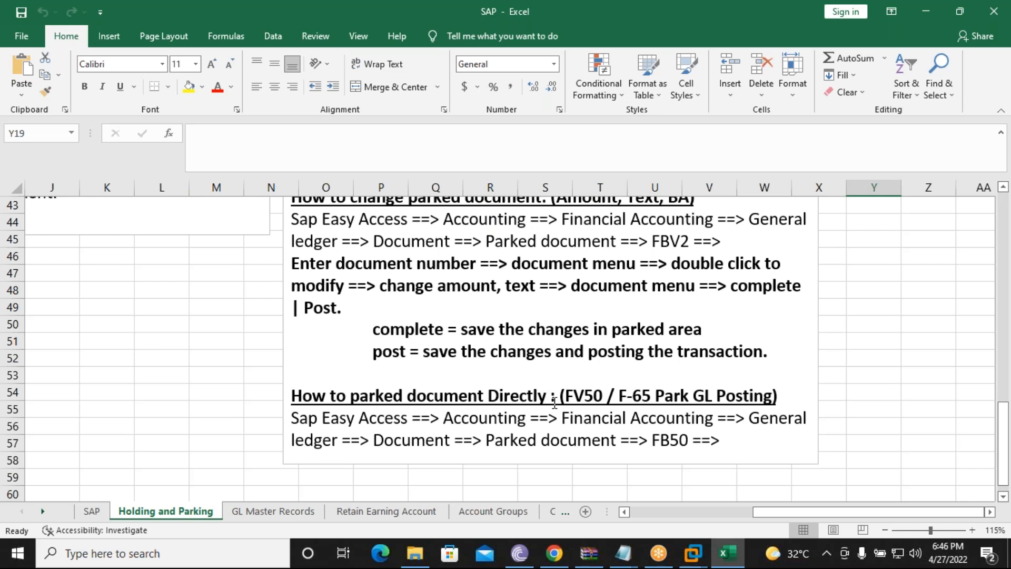
Enter the heading "Accounts Payable" in cell C35 of the SAP sheet, below the GL Hold and Parking entry.
left_click(92, 511)
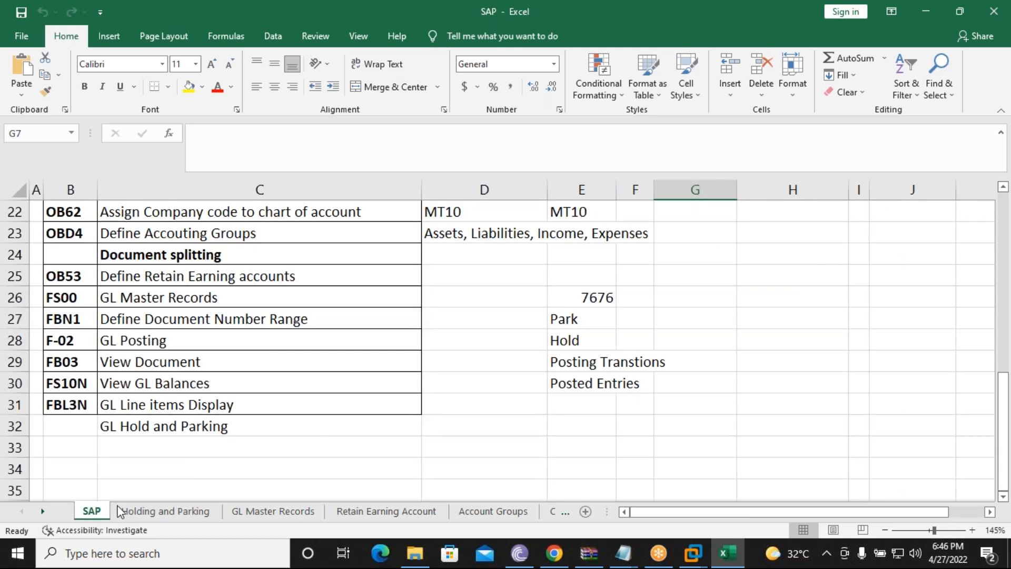
left_click(490, 442)
scroll(490, 443, "down", 2)
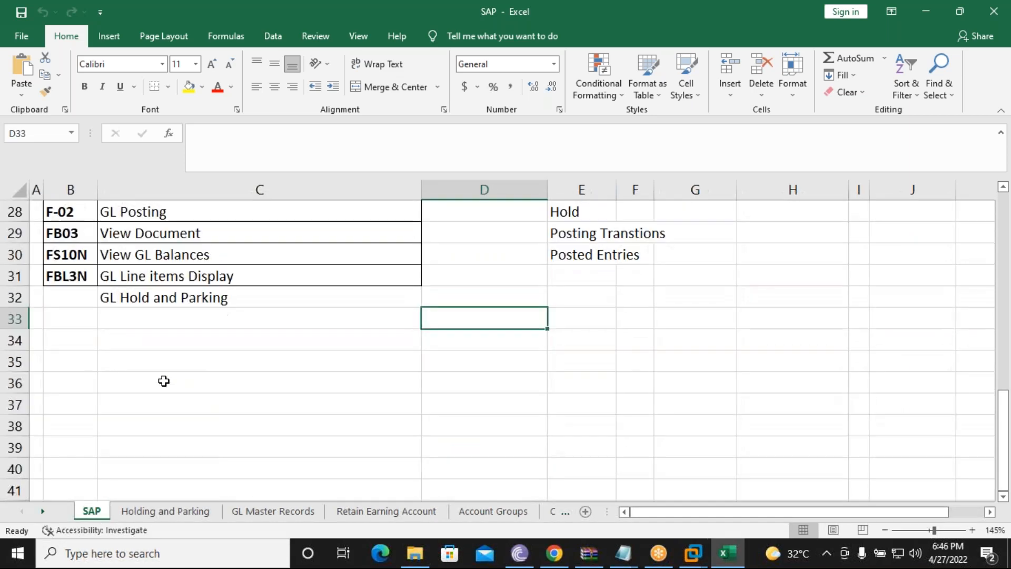
left_click(122, 345)
left_click(121, 380)
left_click(164, 356)
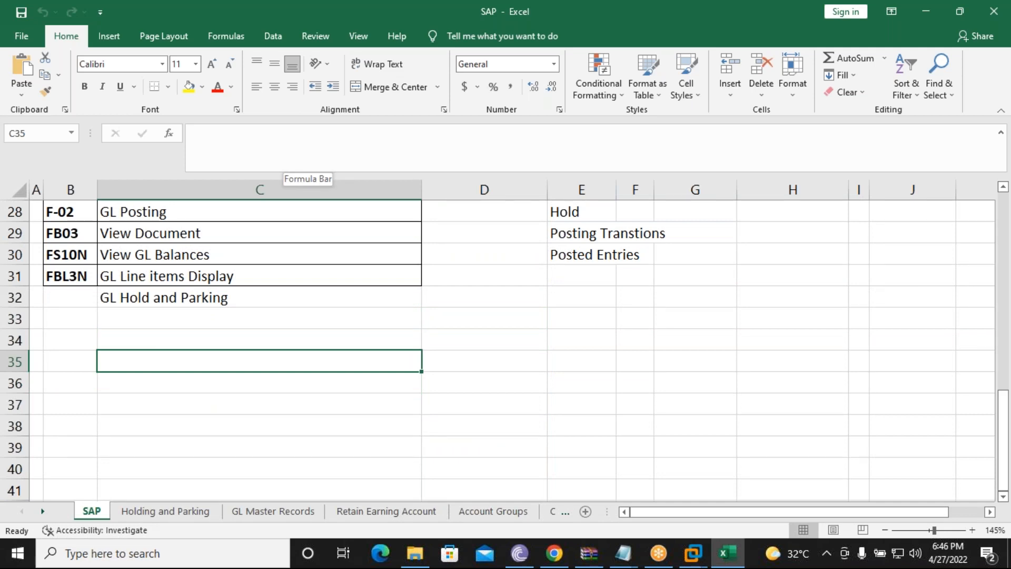
type("A")
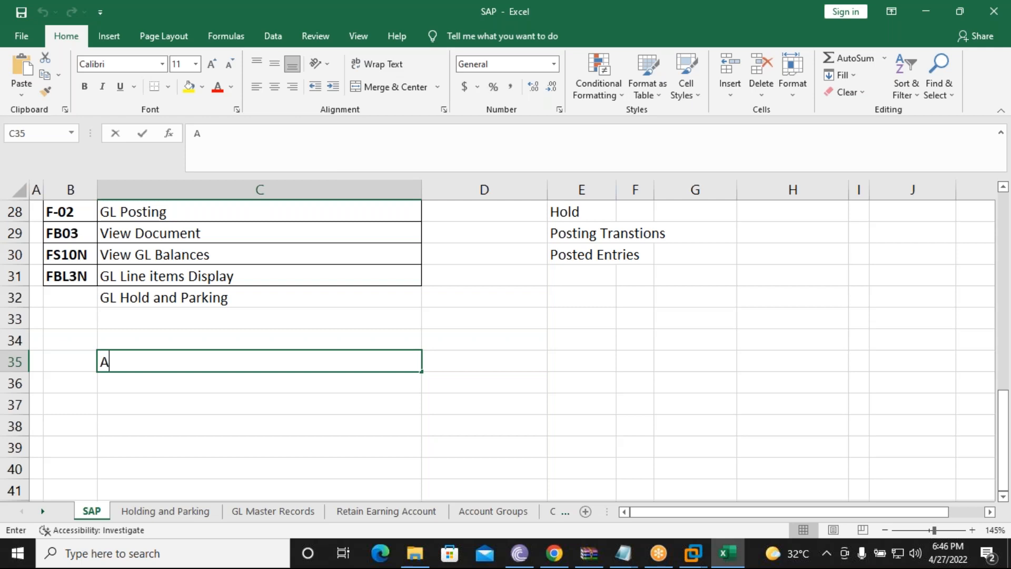
type("ccounts P")
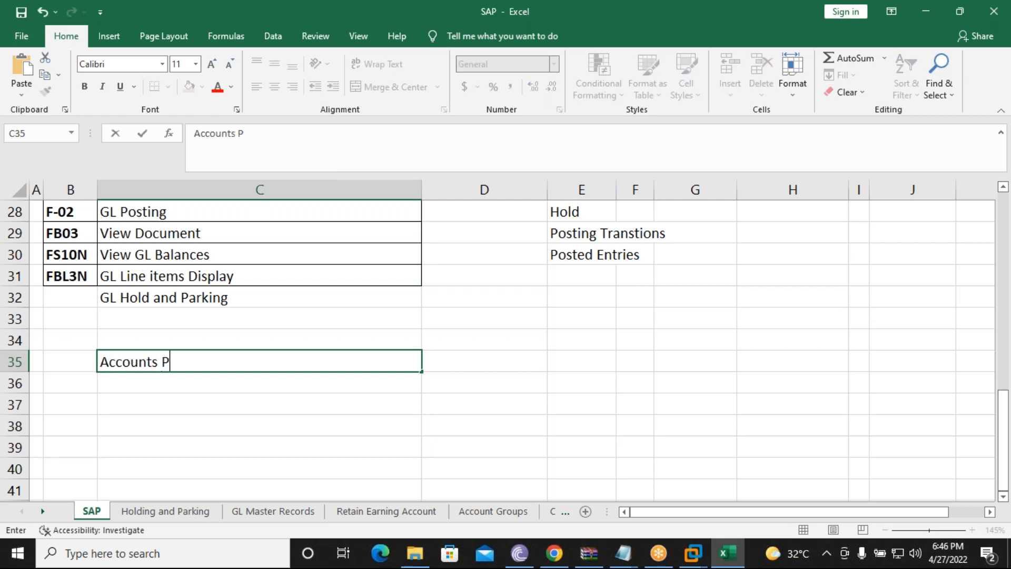
type("ayable")
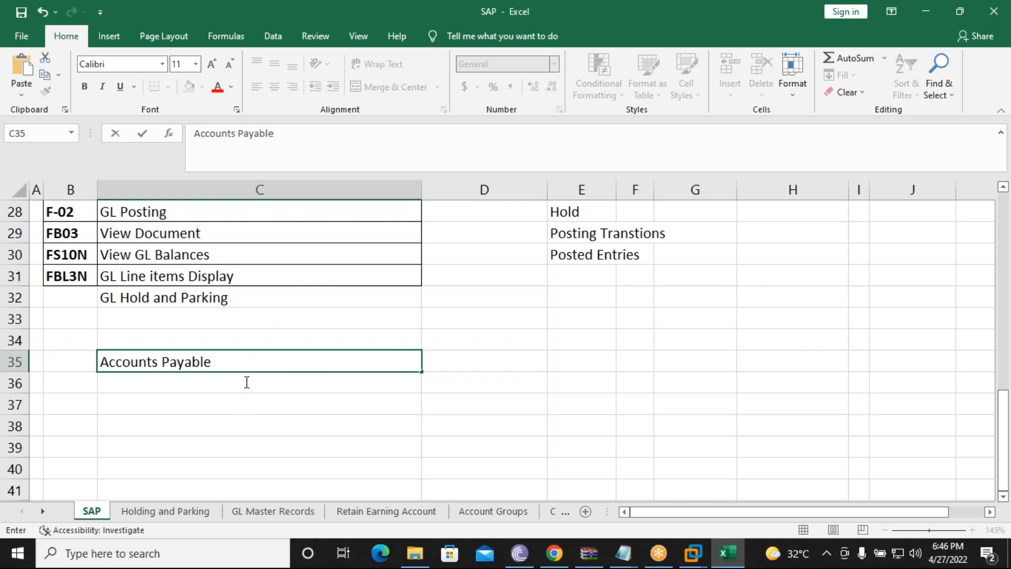
left_click(245, 402)
Fill the Accounts Payable heading cell C35 with yellow and make its text bold.
left_click(234, 357)
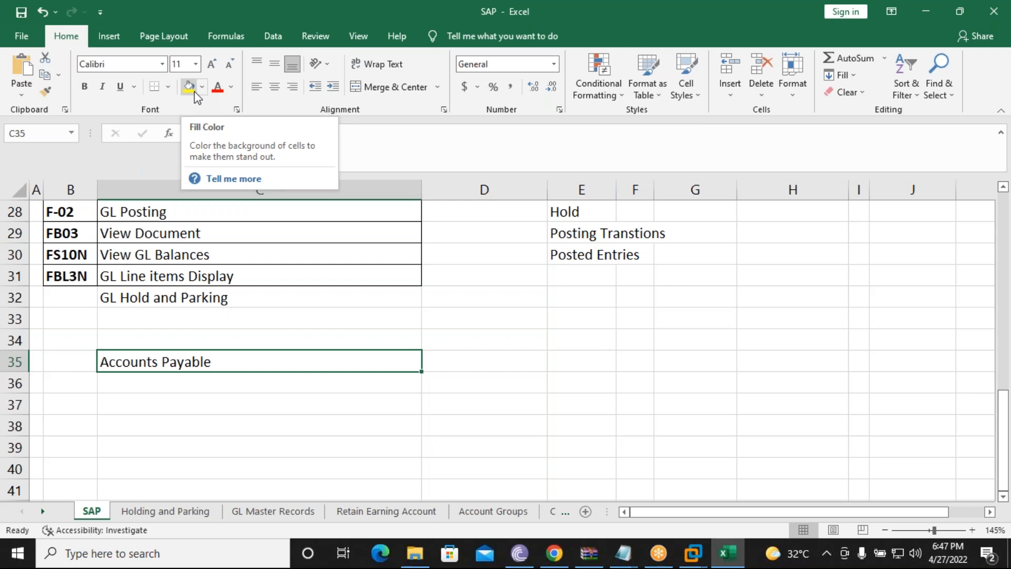
left_click(156, 398)
left_click(152, 364)
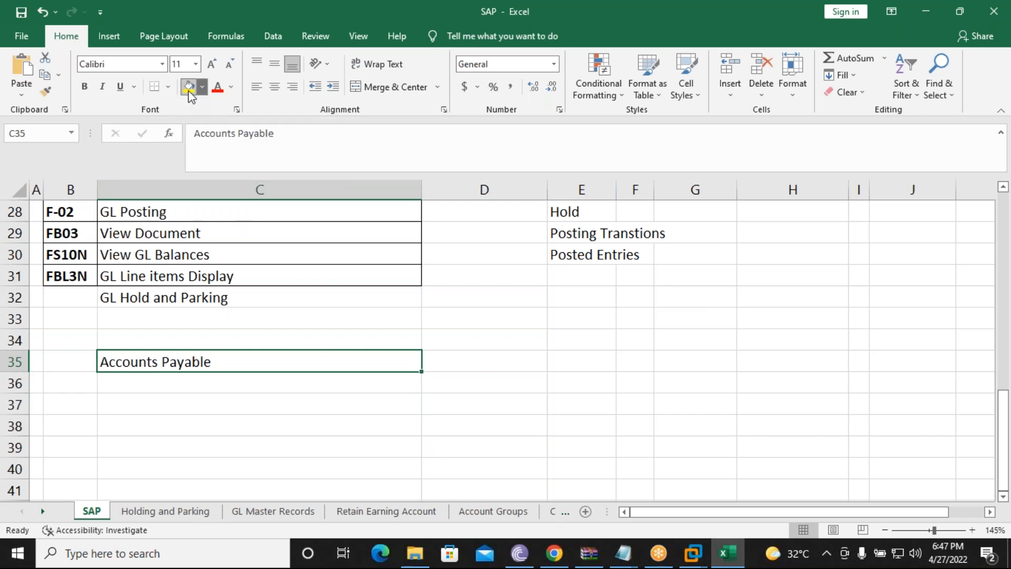
left_click(188, 87)
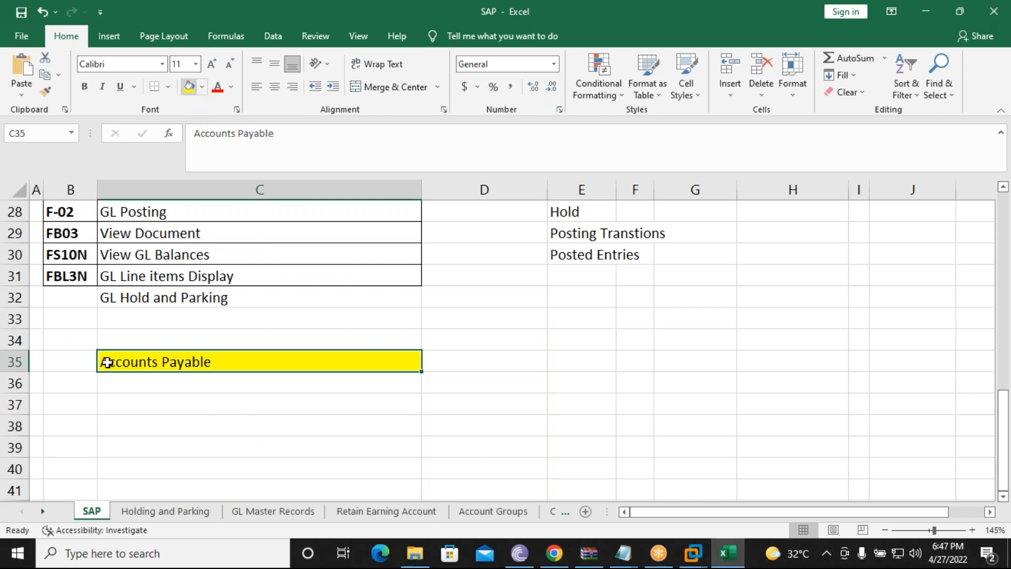
left_click(73, 360)
left_click(157, 379)
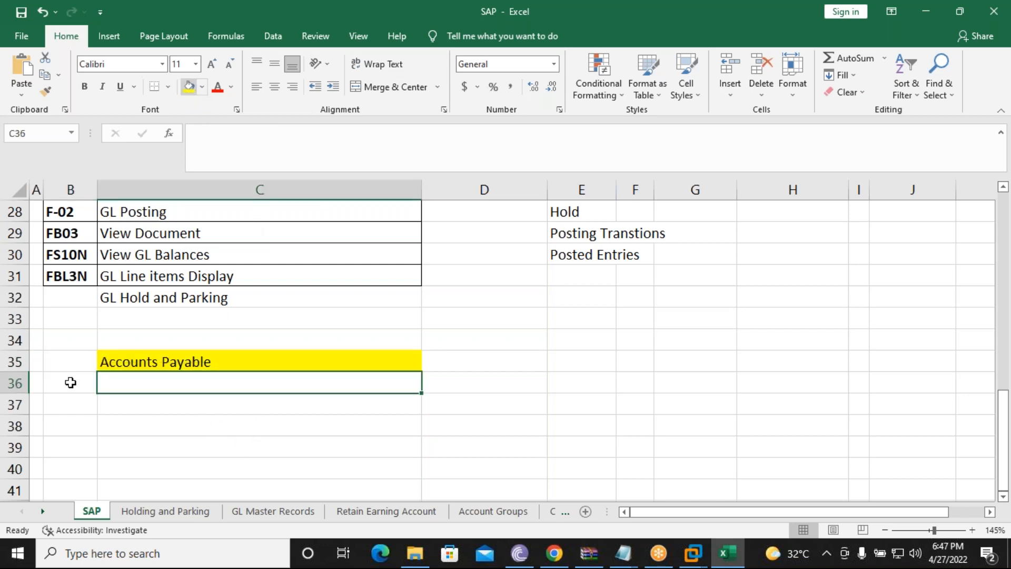
left_click(197, 361)
key("ctrl+c")
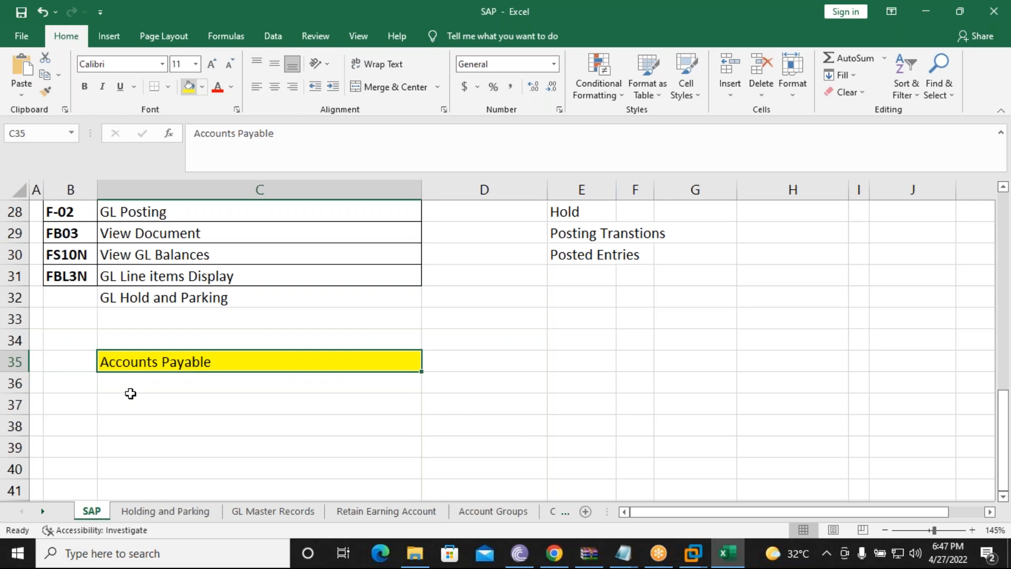
key("ctrl+b")
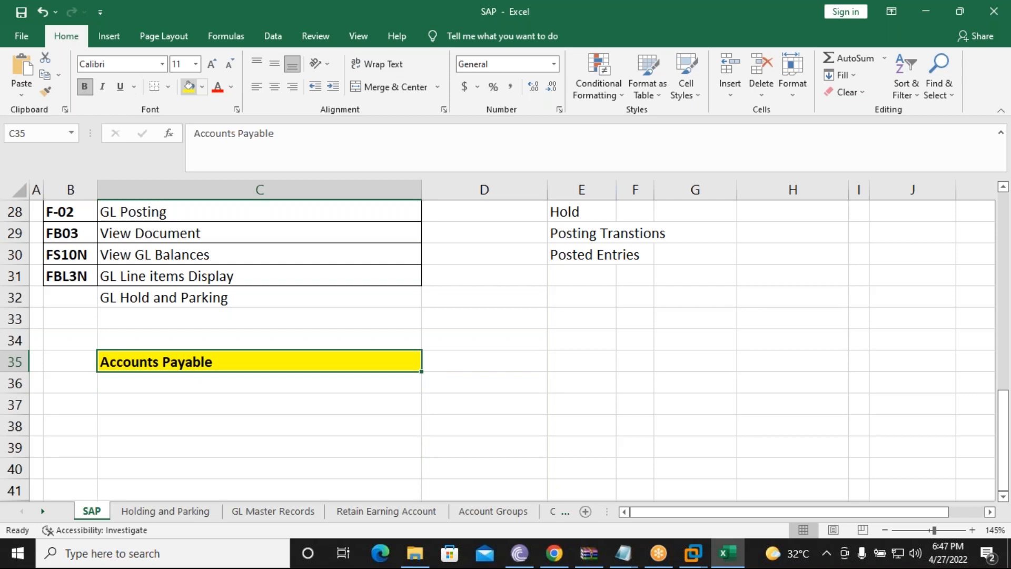
Enter "Define Vendor account Groups" in cell C36 under the Accounts Payable heading.
left_click(164, 386)
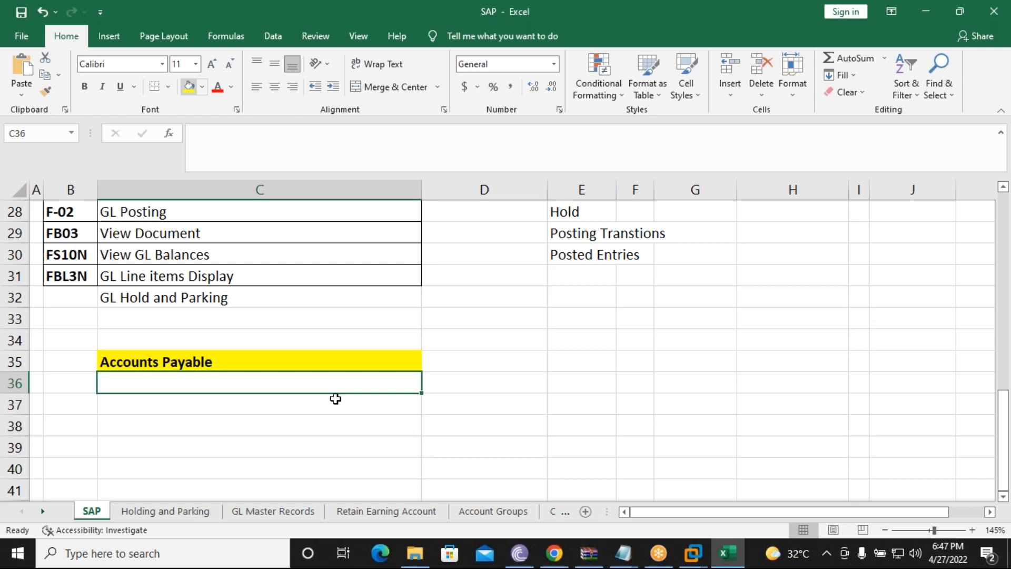
type("Define ")
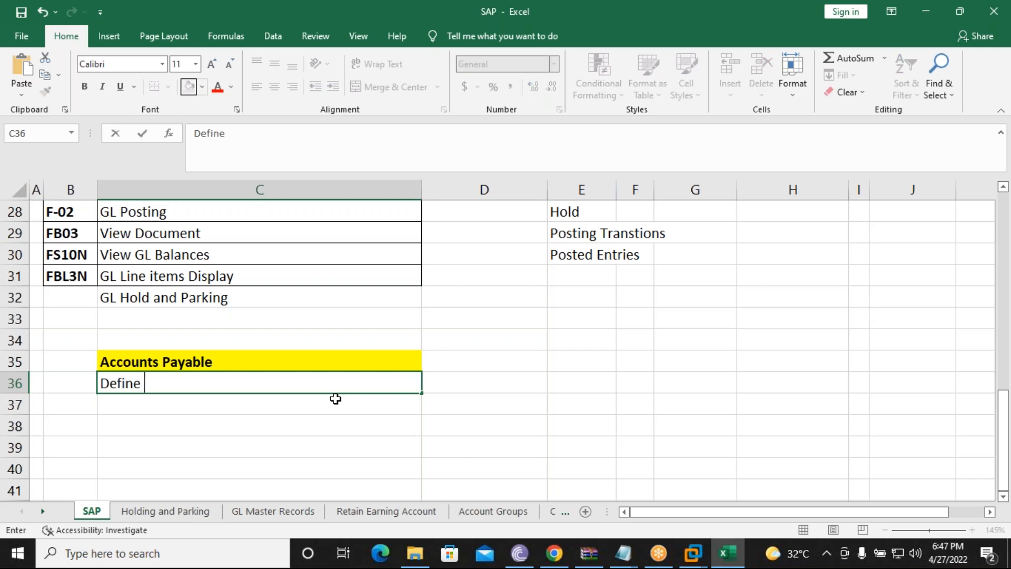
type("Vendor account Groups")
key("Return")
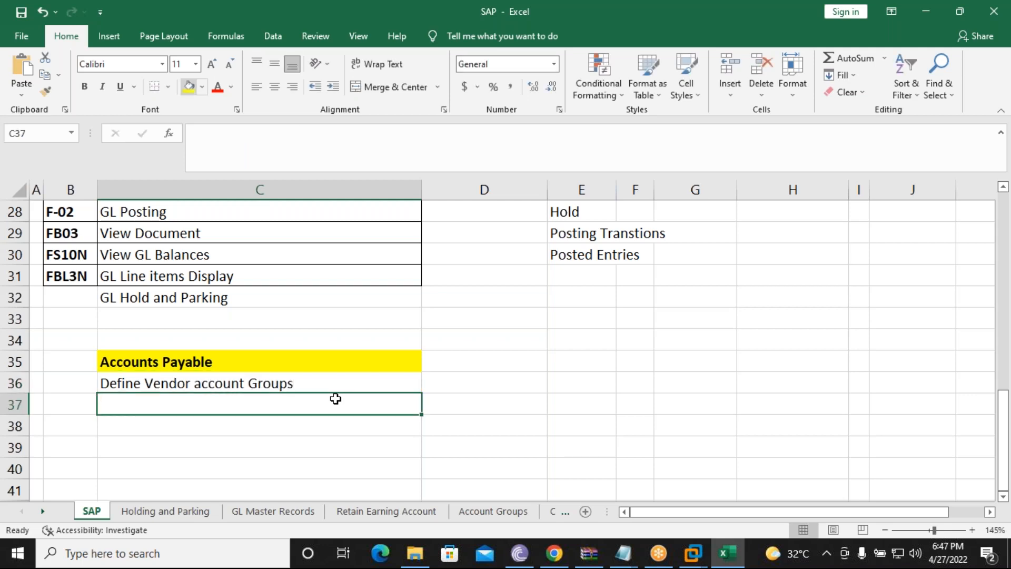
Enter "Define No. Range for Vendor account Groups" in cell C37 as the next Accounts Payable topic.
type("Define ")
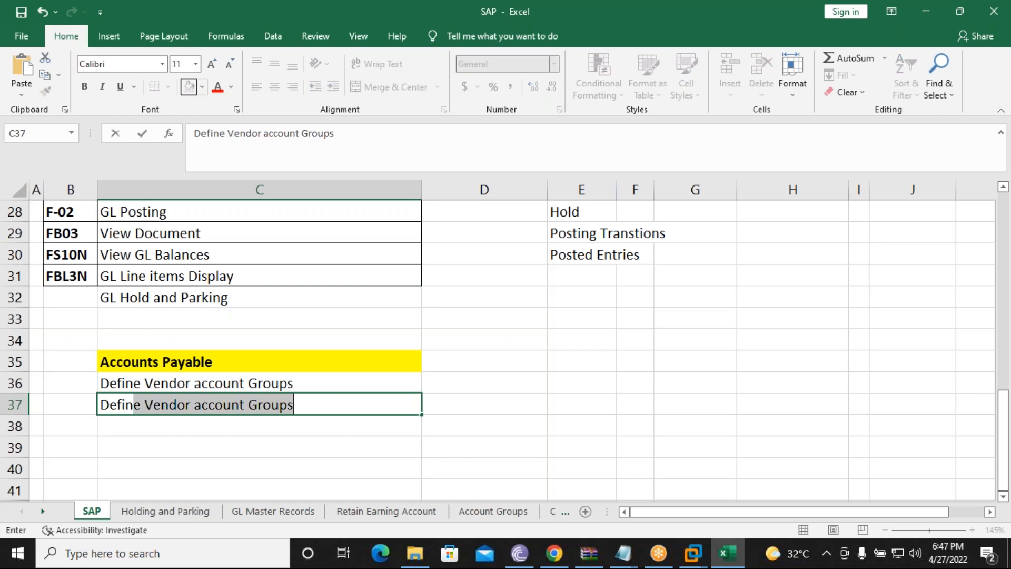
type("No. ")
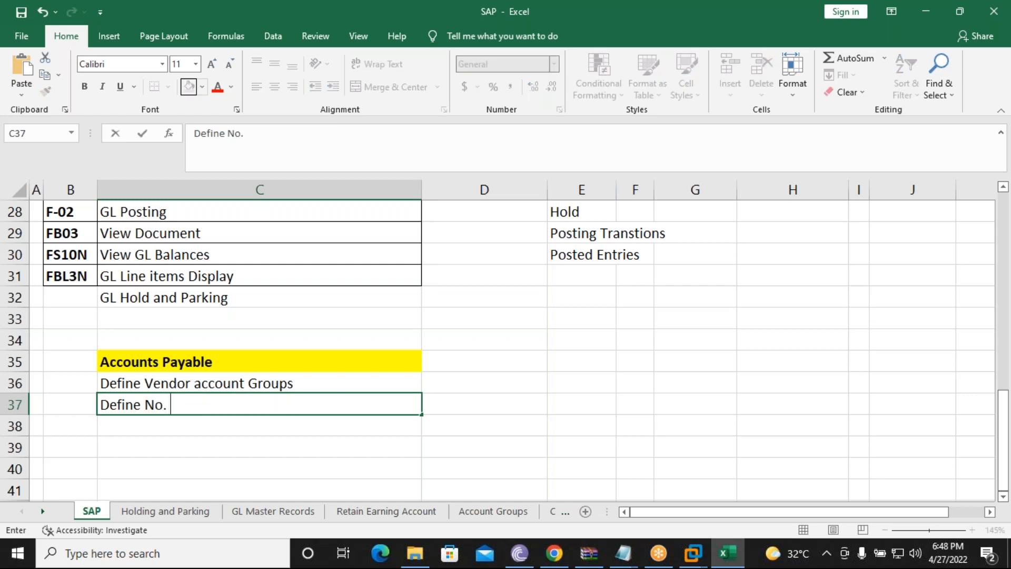
type("Range for Vendor")
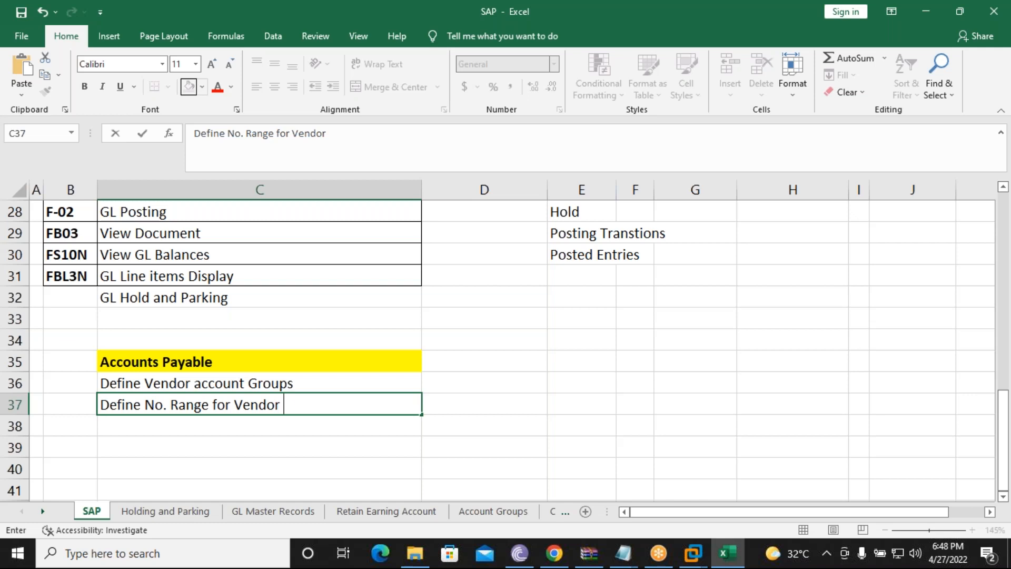
type(" accounts")
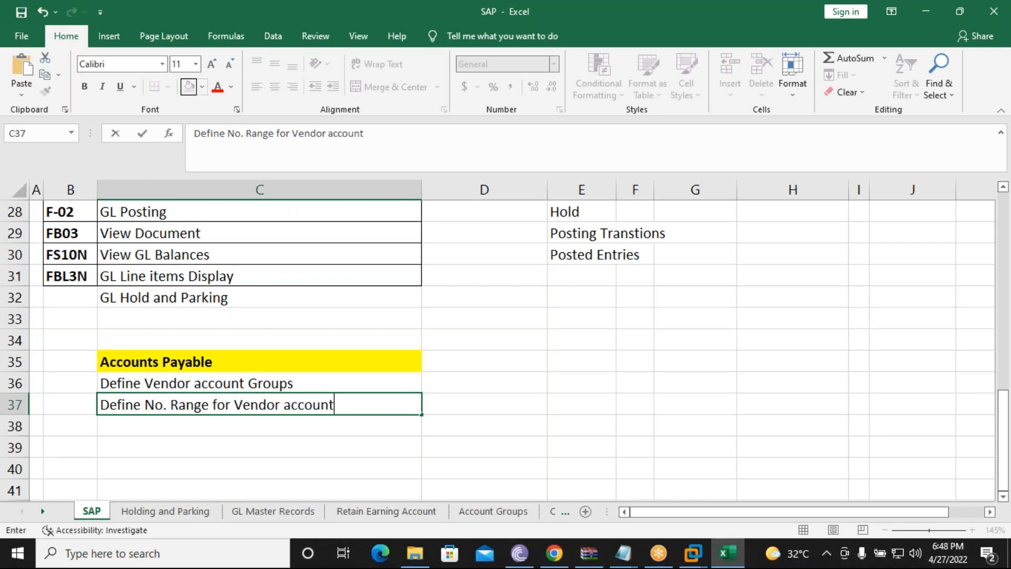
key("BackSpace")
type("Groups")
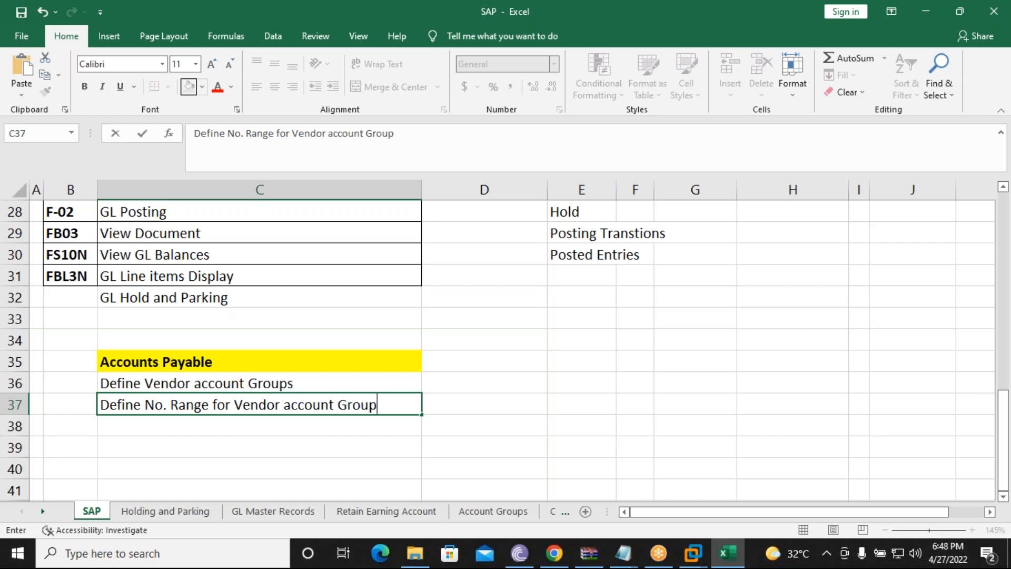
key("Return")
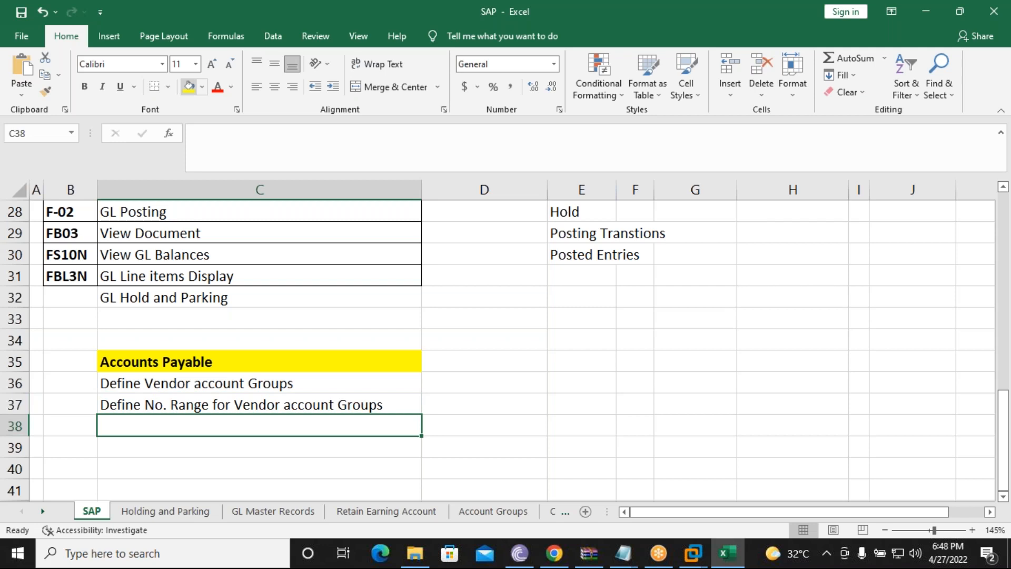
Enter "Assign Number Range to Vendor account Groups" in cell C38 as the next Accounts Payable topic.
type("A")
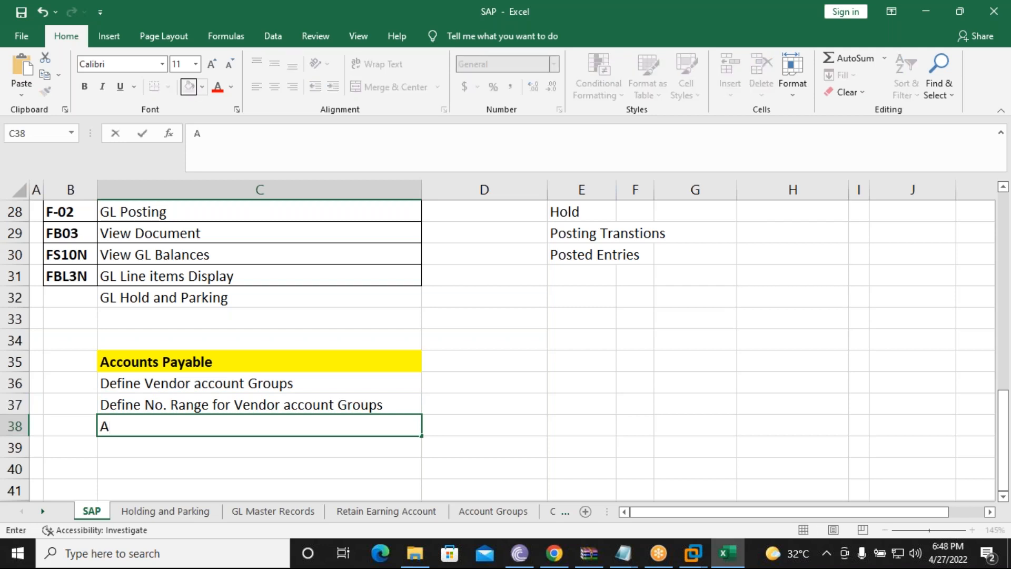
type("ssign Number Range")
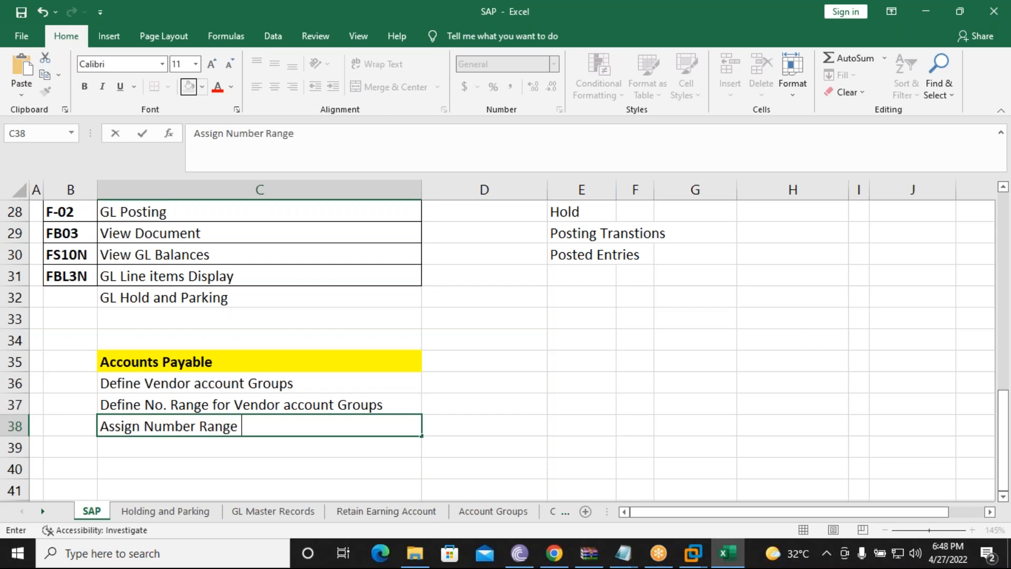
type("to Vendo")
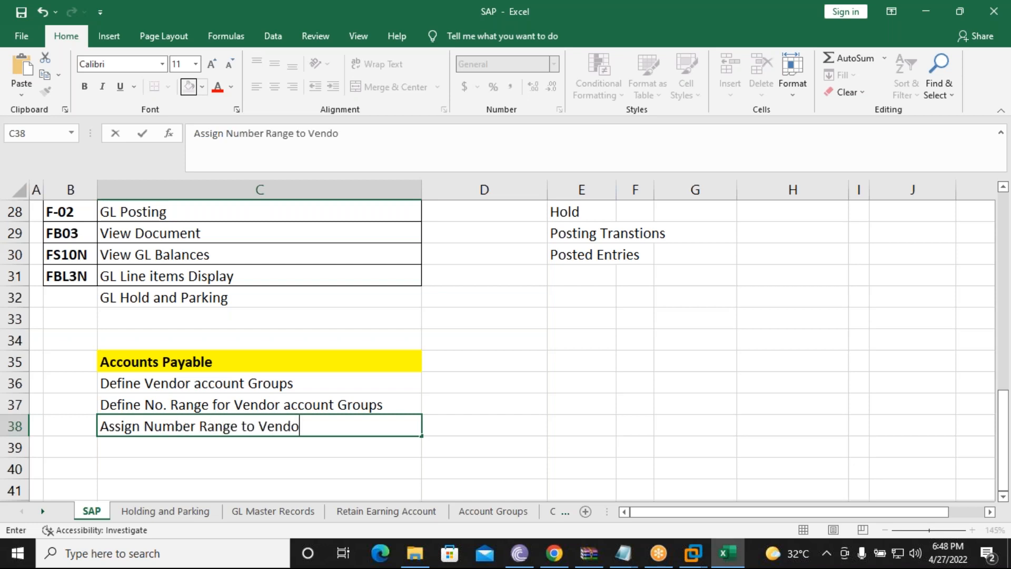
type("r account ")
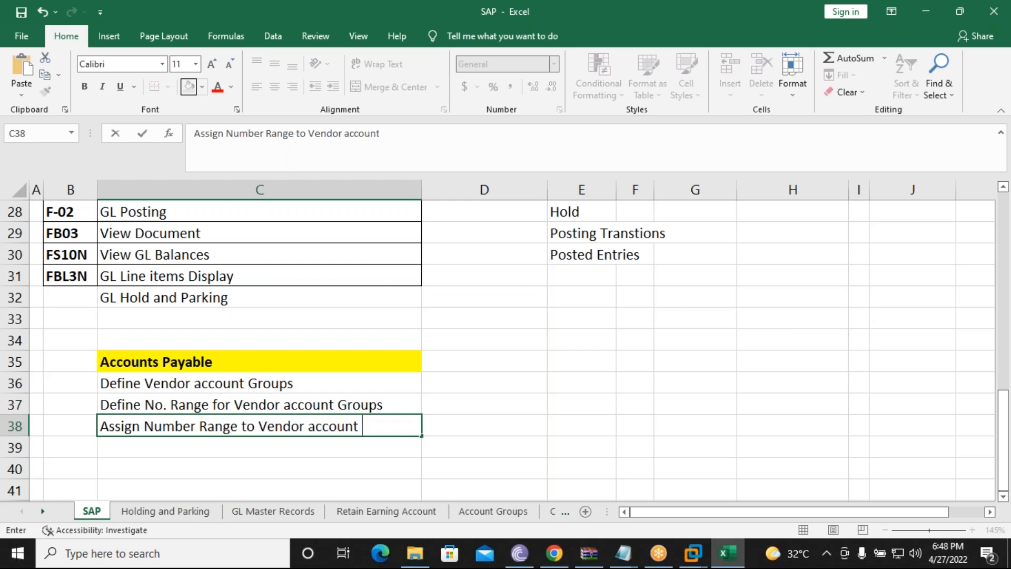
type("Groups")
left_click(580, 385)
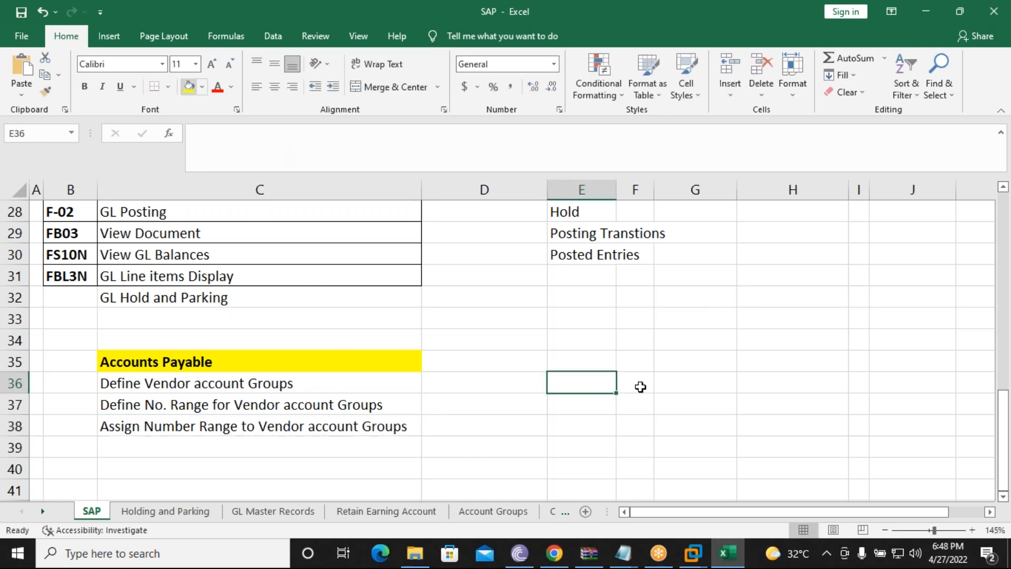
key("Right")
key("Right")
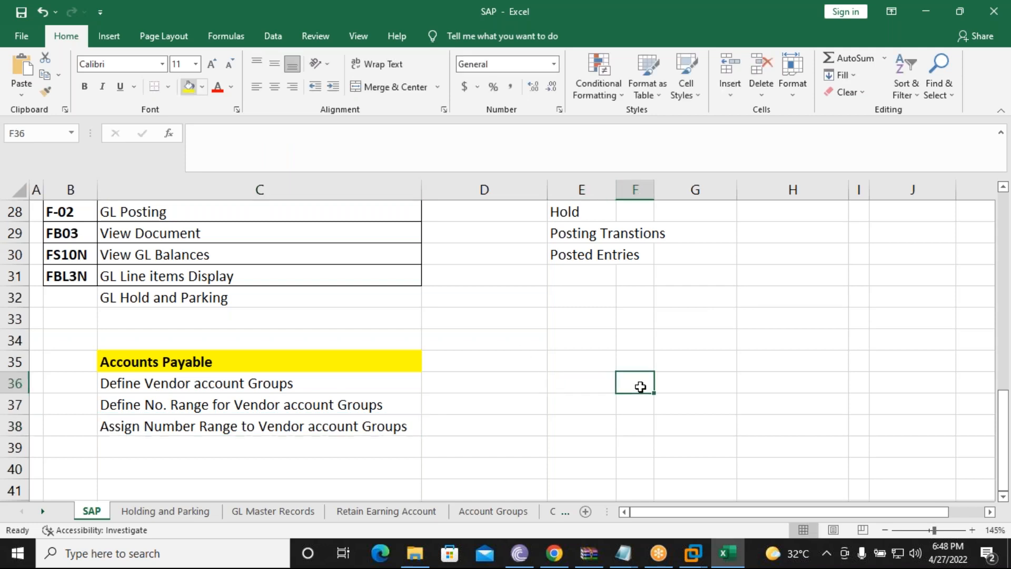
key("Left")
key("Left")
key("Up")
key("Down")
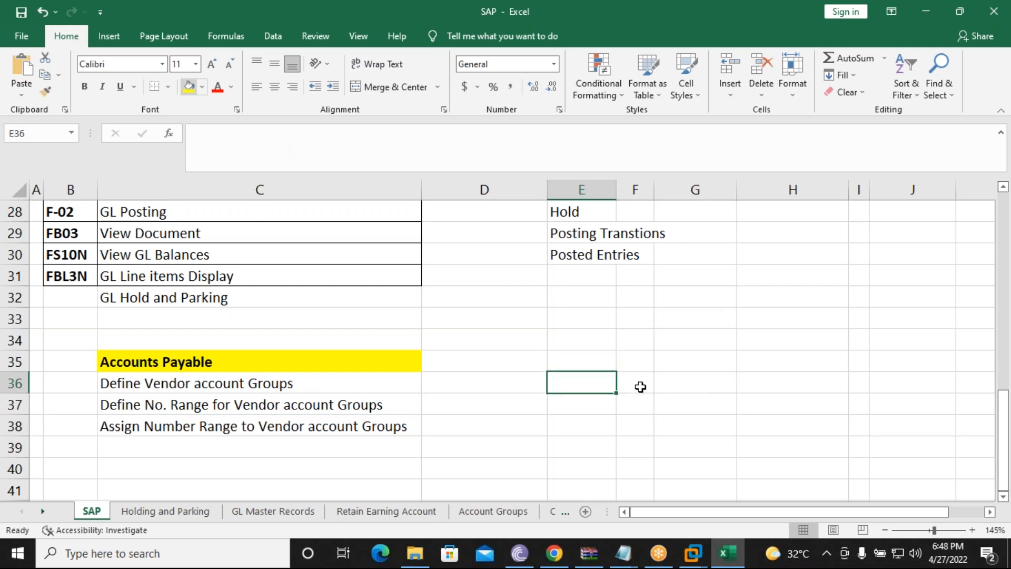
type("Accounts")
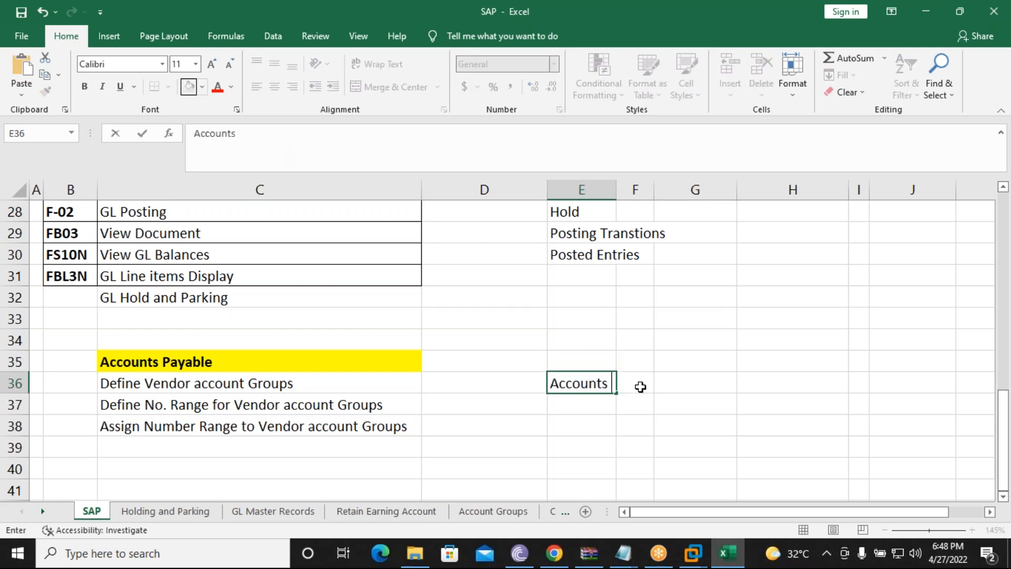
key("BackSpace")
key("BackSpace")
key("BackSpace")
key("BackSpace")
key("BackSpace")
key("BackSpace")
key("BackSpace")
key("BackSpace")
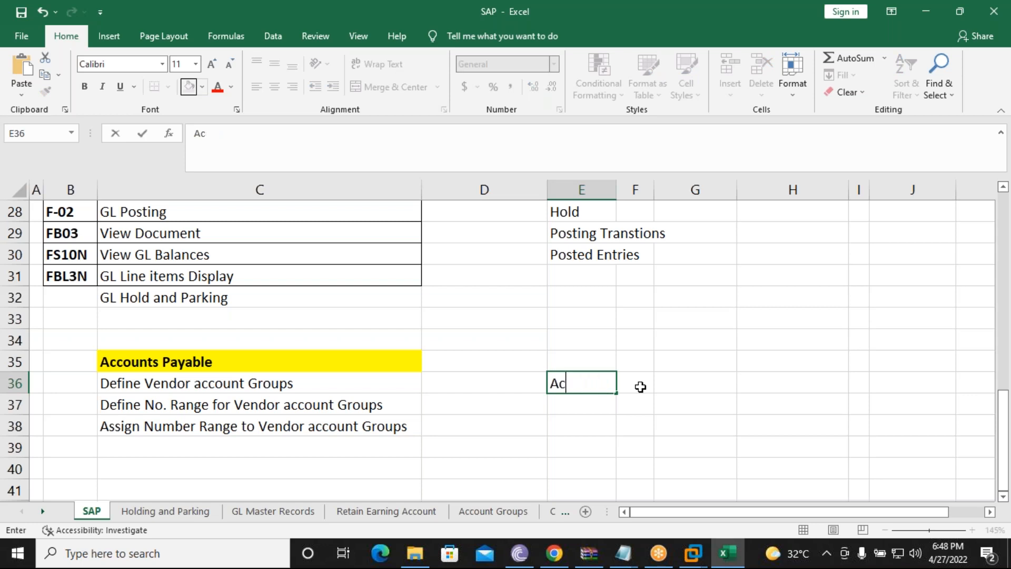
Enter the heading "Vendor A/c Groups" in cell E36 beside the Accounts Payable topics.
type("Vndno")
key("BackSpace")
key("BackSpace")
key("BackSpace")
type("ndor A")
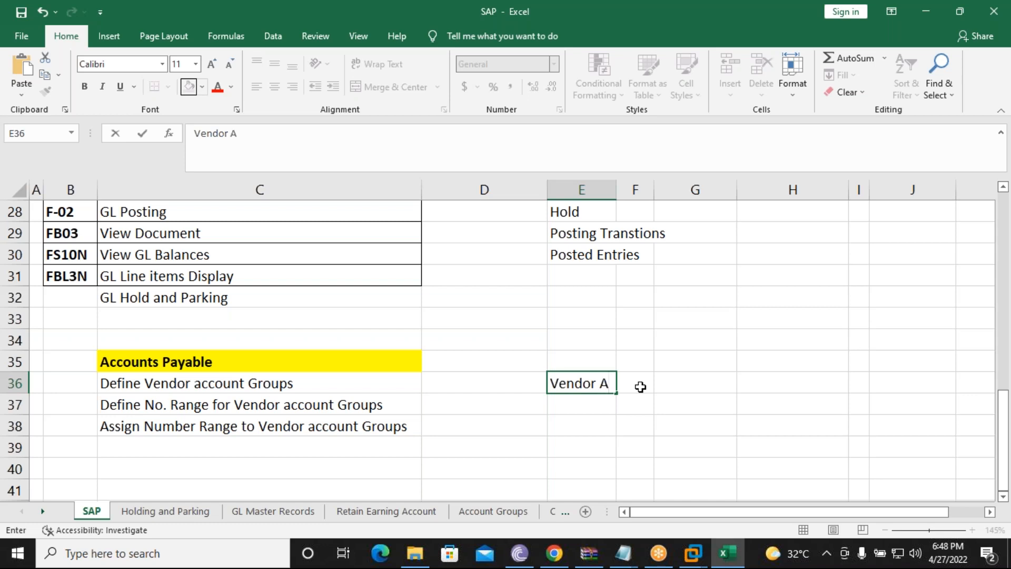
type("/c groups")
key("BackSpace")
key("BackSpace")
key("BackSpace")
key("BackSpace")
key("BackSpace")
key("BackSpace")
type("Groups")
key("Return")
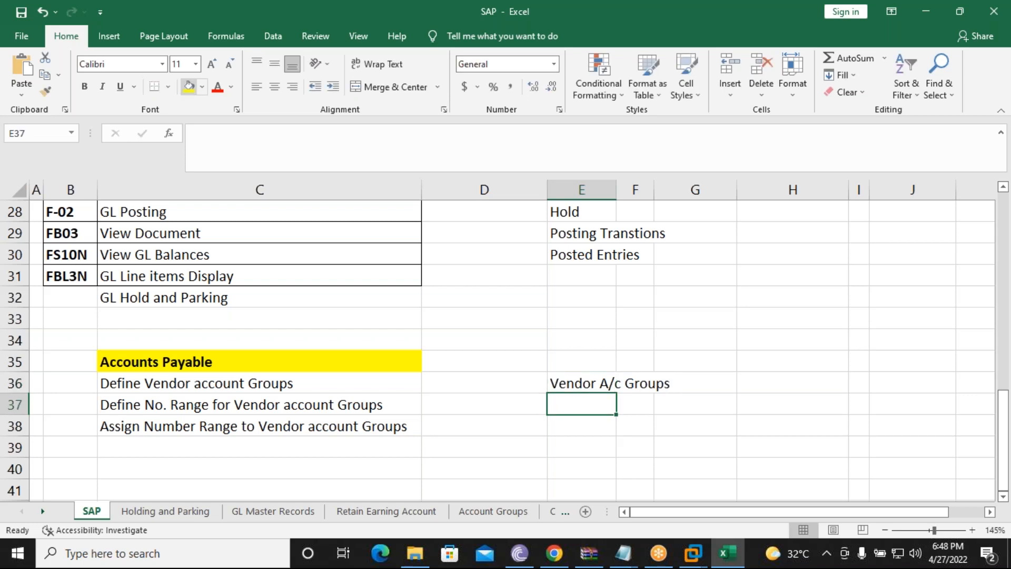
Enter "Material Vendor Grps" in cell E37 as the first item under the Vendor A/c Groups heading.
type("Material Vendor ")
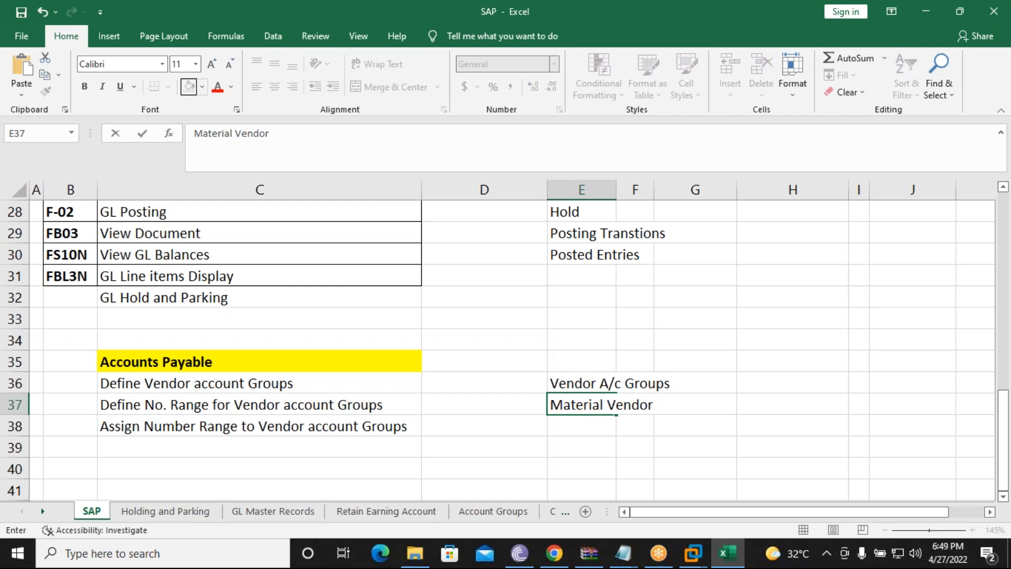
type("Grops")
key("BackSpace")
key("BackSpace")
key("BackSpace")
type("ps")
key("Return")
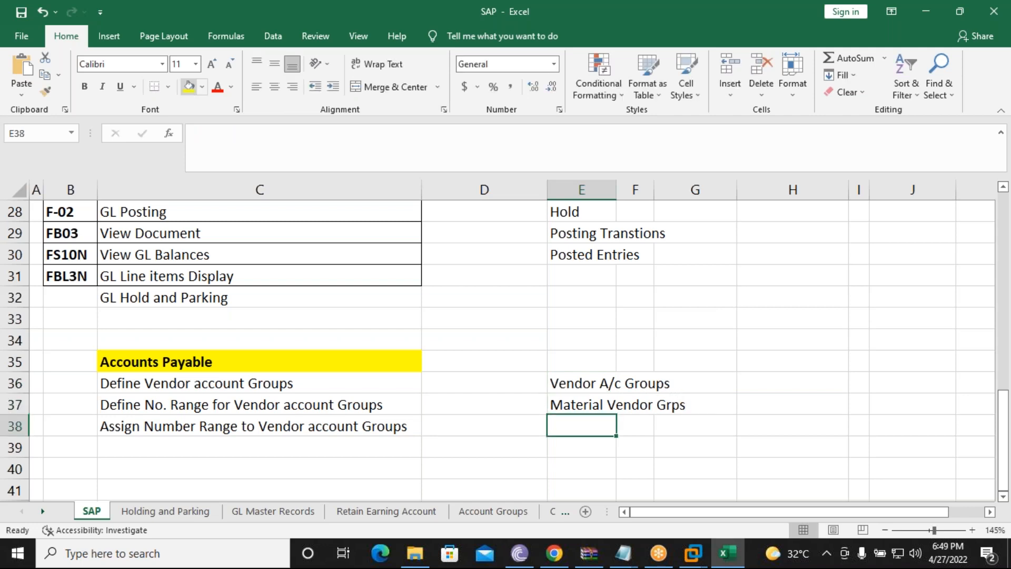
Add "Finance Vendor Grps" in cell E38 and "Service Vendor Grps" in cell E39 to the vendor group list.
type("Finance Vendor Grps")
key("Return")
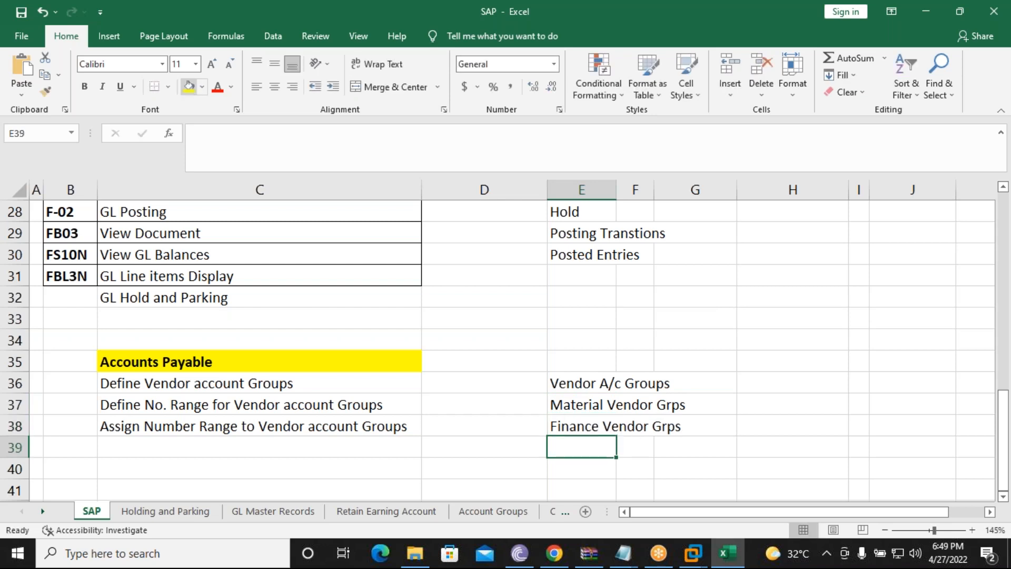
type("Service")
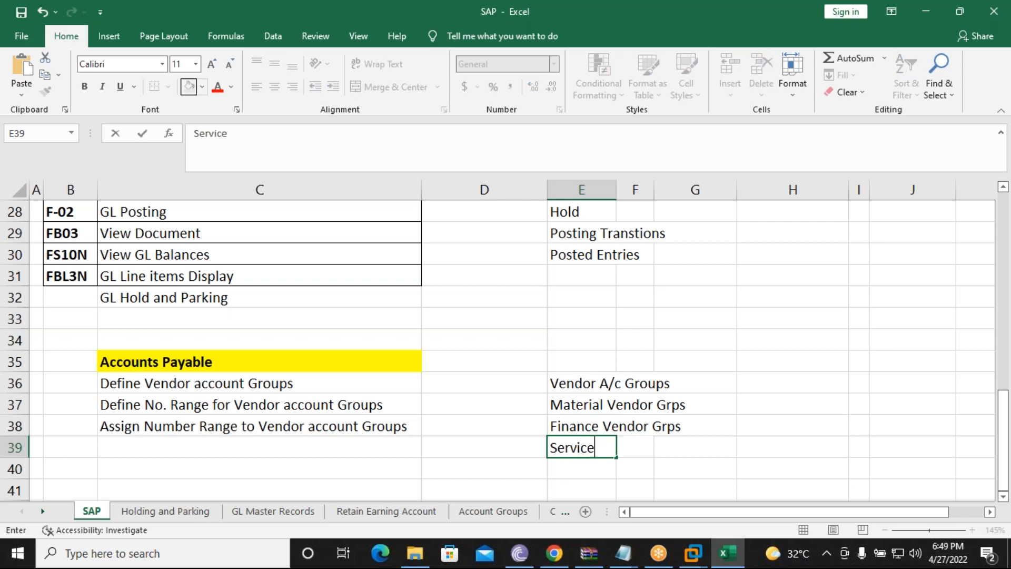
type(" Vendor")
type(" Grp")
type("s")
key("Return")
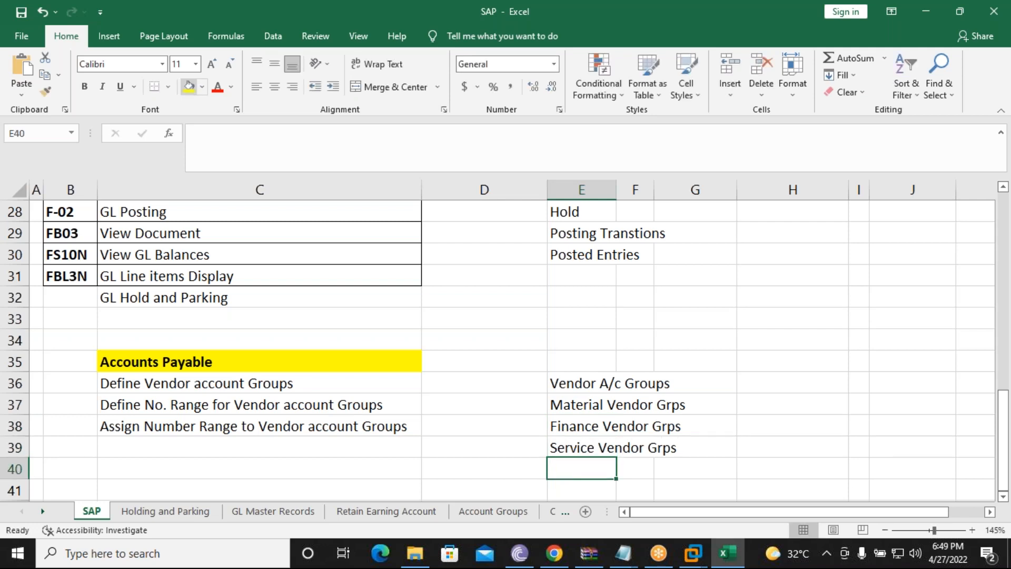
Enter "One time Vendor Grps" in cell E40 as the last item of the vendor group list.
type("M")
key("BackSpace")
key("BackSpace")
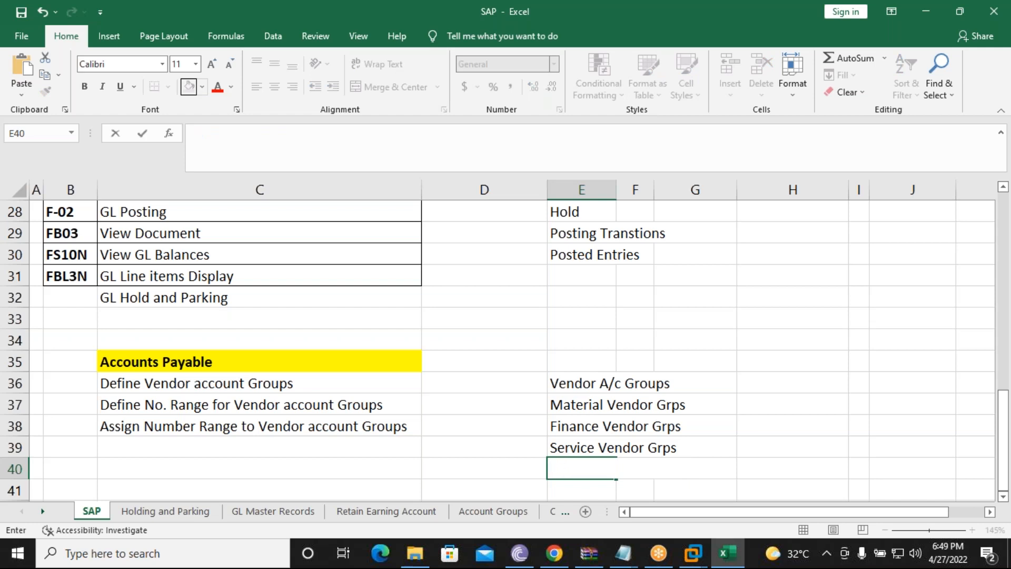
type("One")
type(" time")
type(" Ven")
type("d")
key("BackSpace")
type("endor Grps")
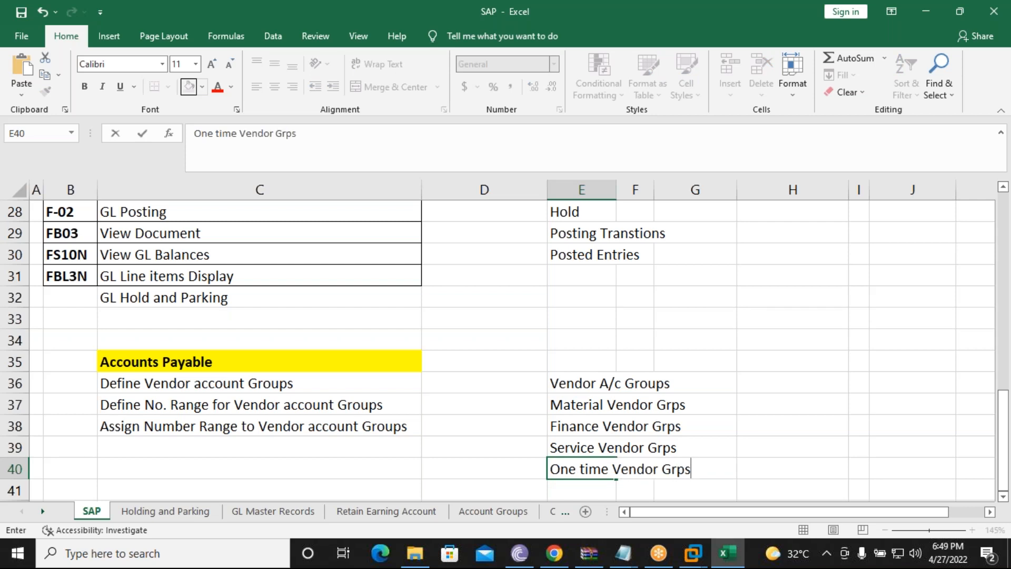
key("Return")
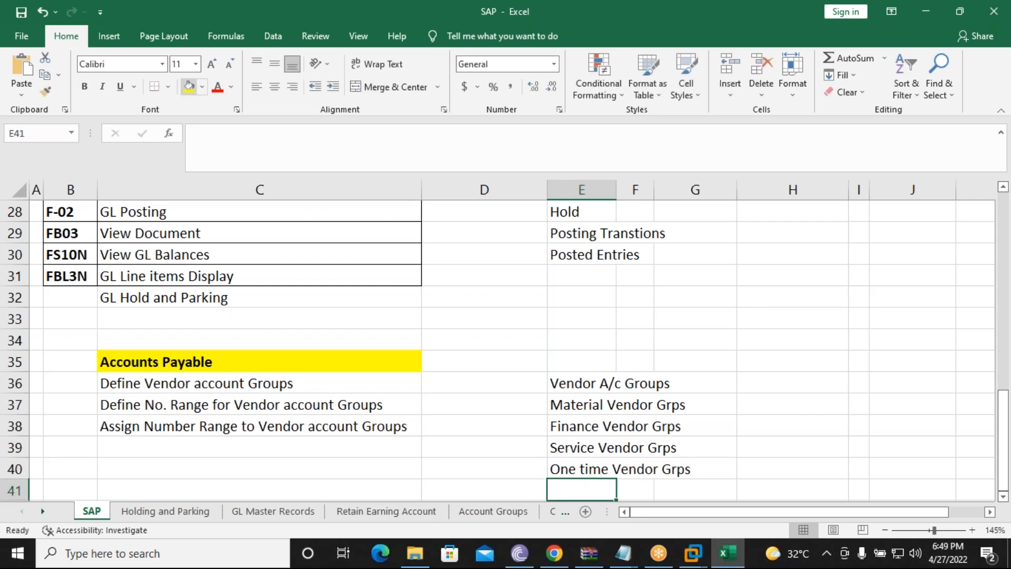
Widen column E so that all the vendor group entries fit inside it.
scroll(637, 382, "down", 1)
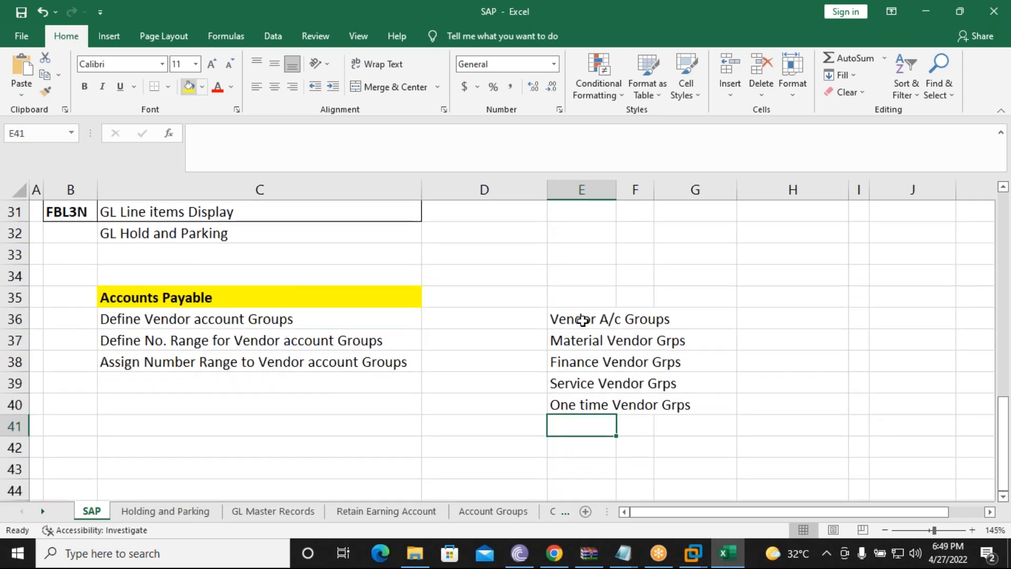
left_click(582, 320)
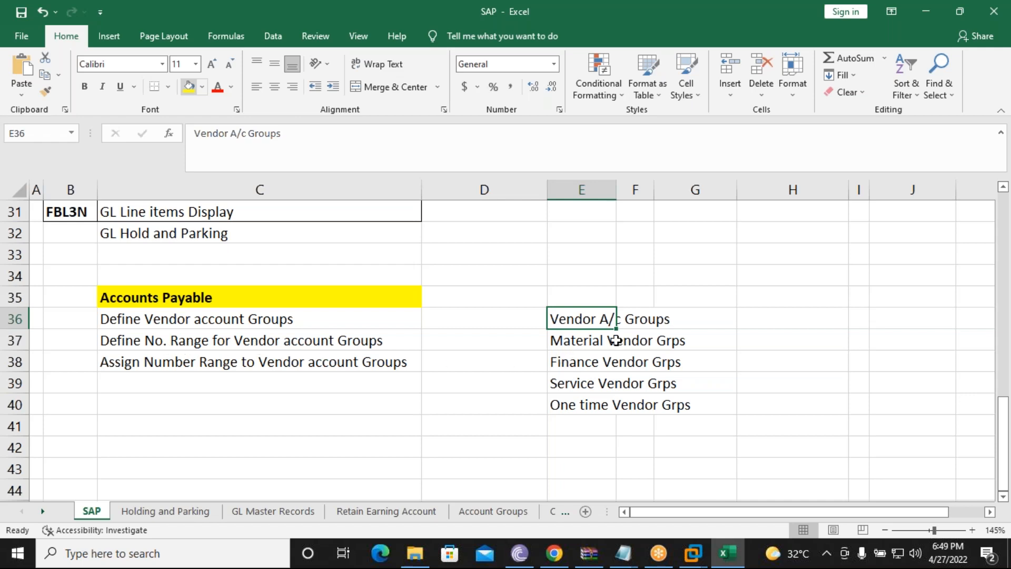
left_click_drag(583, 317, 633, 395)
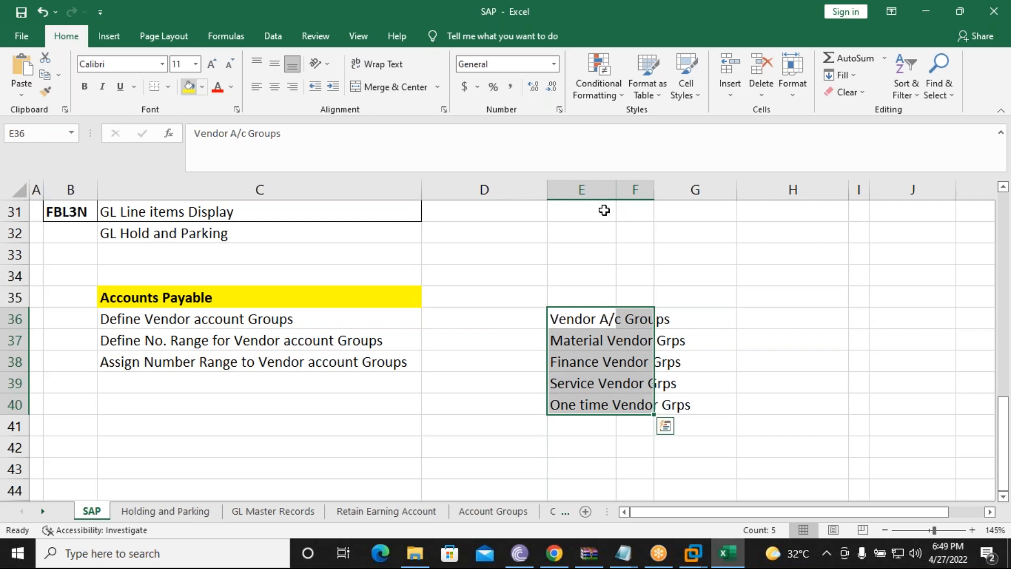
left_click_drag(640, 192, 675, 196)
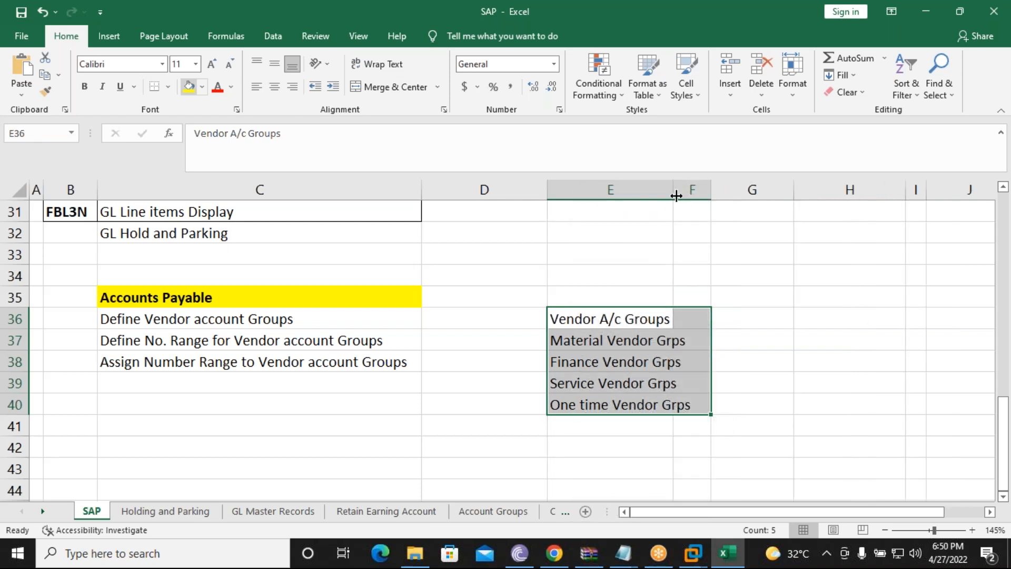
left_click_drag(674, 197, 695, 199)
left_click(605, 443)
Fill the Vendor A/c Groups heading cell E36 with yellow and make its text bold.
left_click(651, 319)
left_click(188, 86)
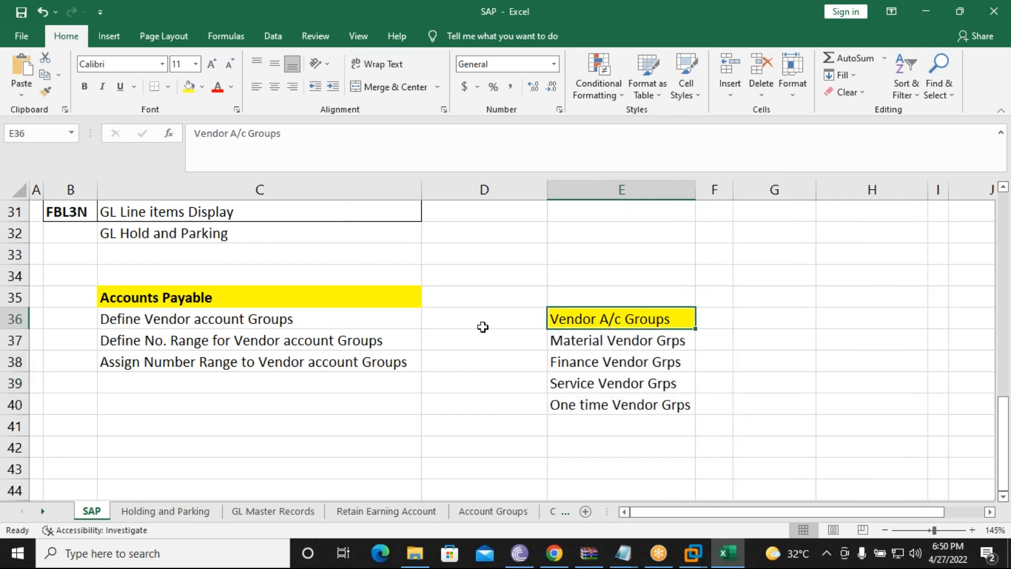
key("ctrl+b")
Apply all borders to the vendor group list in E36:E40.
left_click_drag(649, 340, 652, 384)
left_click_drag(626, 315, 637, 405)
left_click(169, 87)
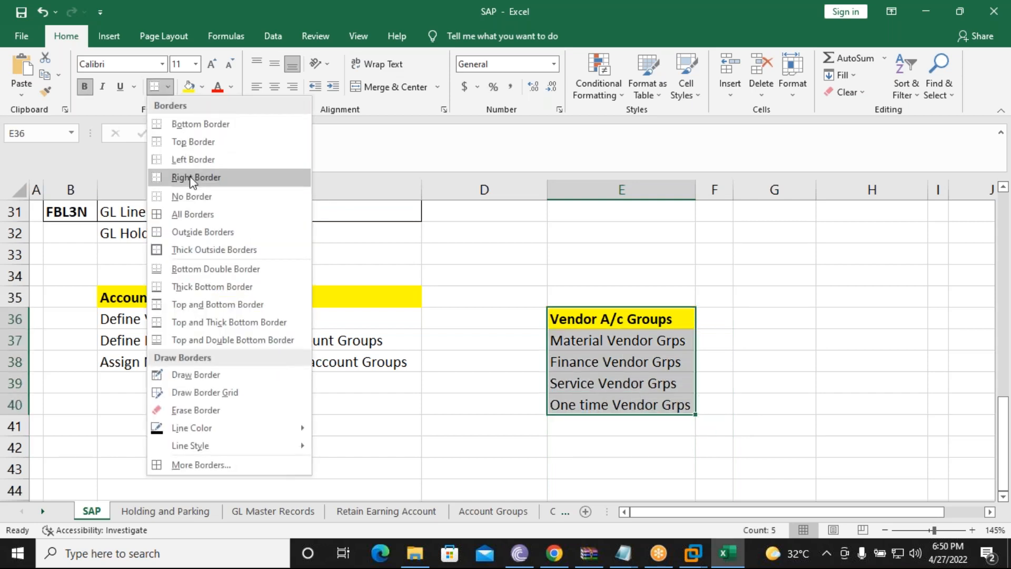
left_click(199, 216)
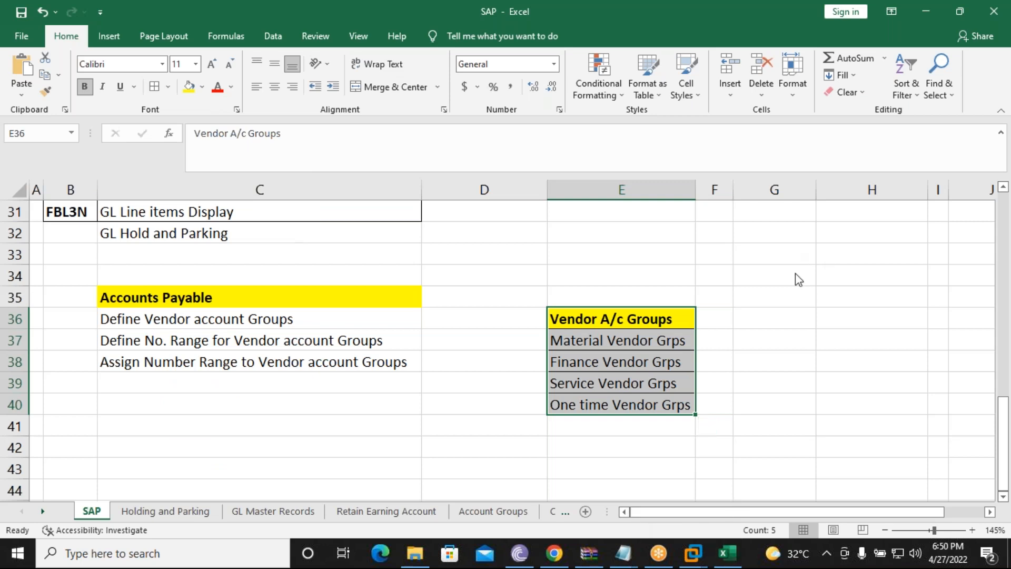
Widen column F beside the vendor group list to make room for a number range column.
left_click(704, 514)
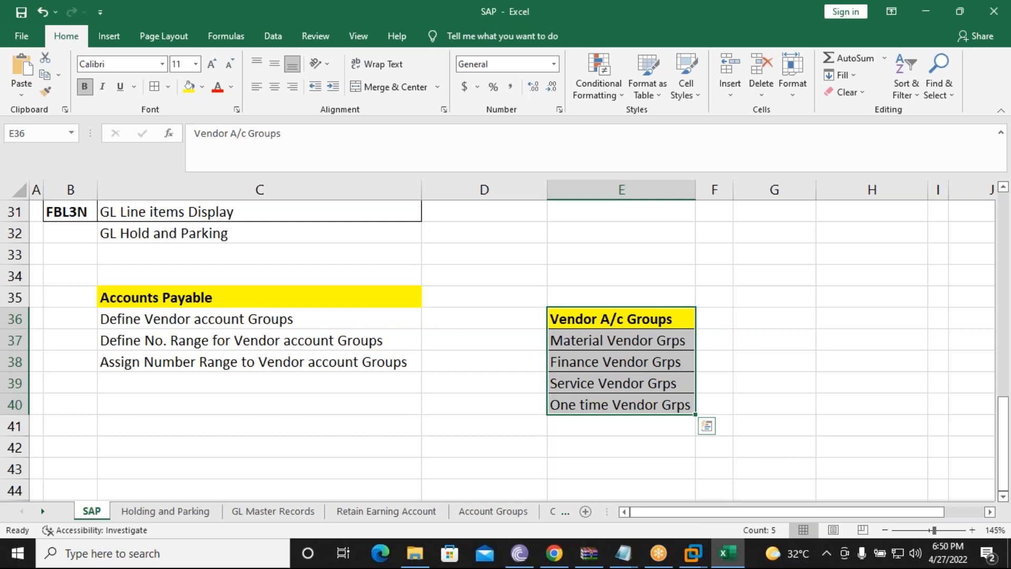
left_click(707, 319)
key("Right")
key("Right")
key("Right")
key("Right")
key("Right")
key("Right")
left_click(323, 317)
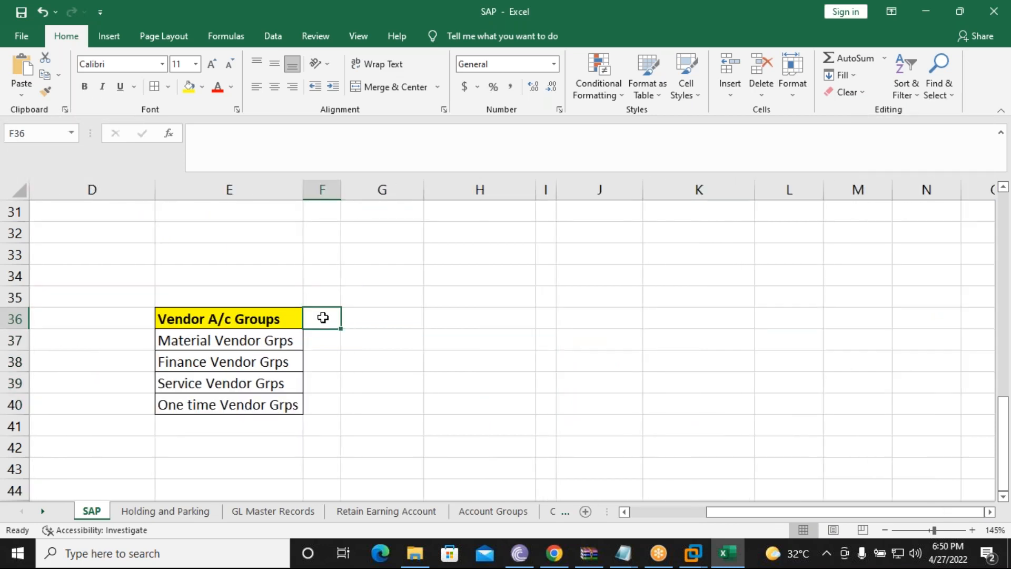
left_click_drag(342, 195, 376, 198)
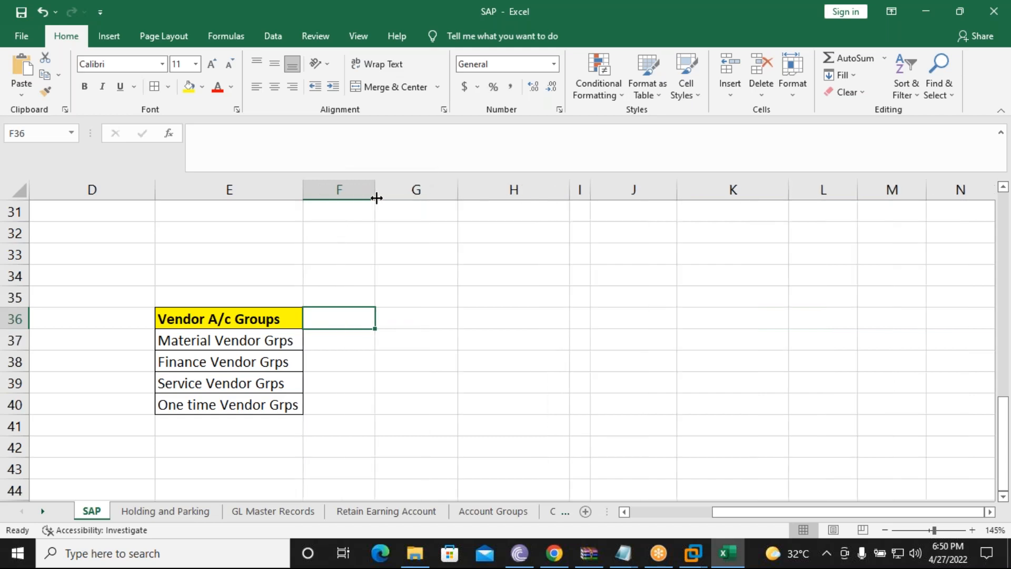
left_click(397, 340)
Enter the column heading "No. Range" in cell F36 beside the Vendor A/c Groups heading.
left_click(372, 318)
type("No")
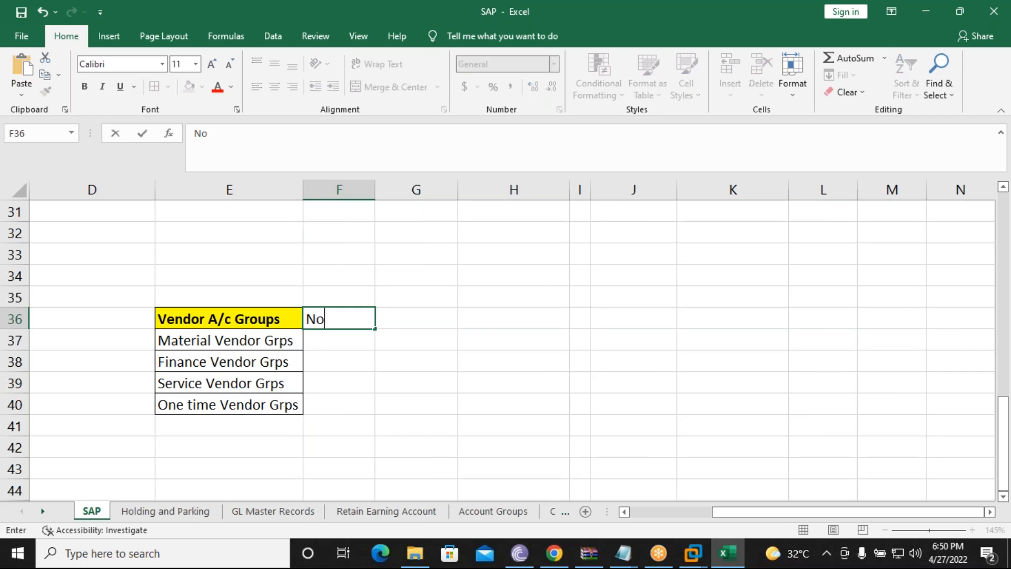
type(". Range")
key("Return")
key("Up")
key("Right")
type("Interfa")
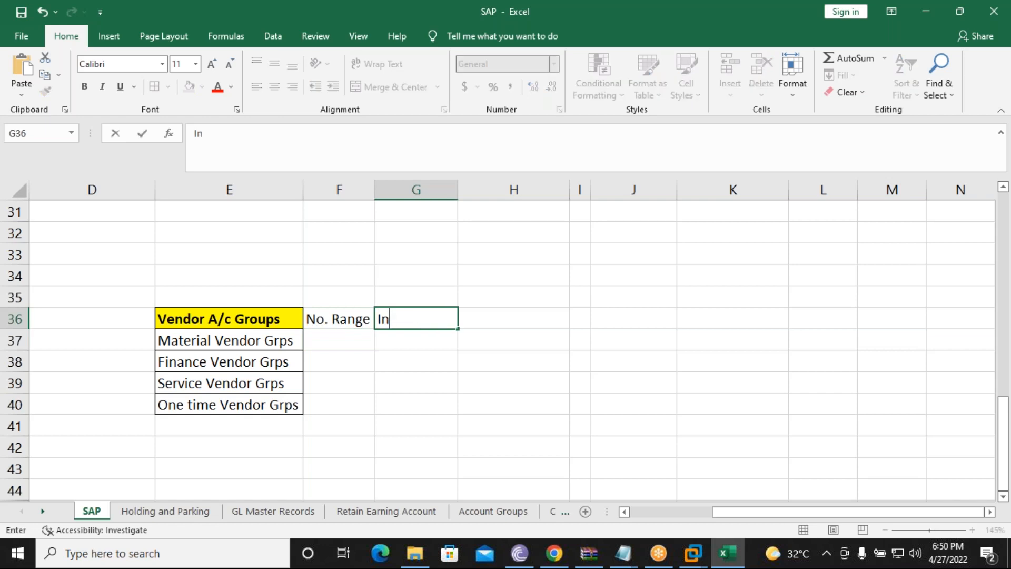
key("BackSpace")
key("BackSpace")
type("val")
key("BackSpace")
key("BackSpace")
key("BackSpace")
key("BackSpace")
key("BackSpace")
key("BackSpace")
key("BackSpace")
key("BackSpace")
Enter the column headings "From No." in cell G36 and "To Number" in cell H36.
type("From No")
key("Tab")
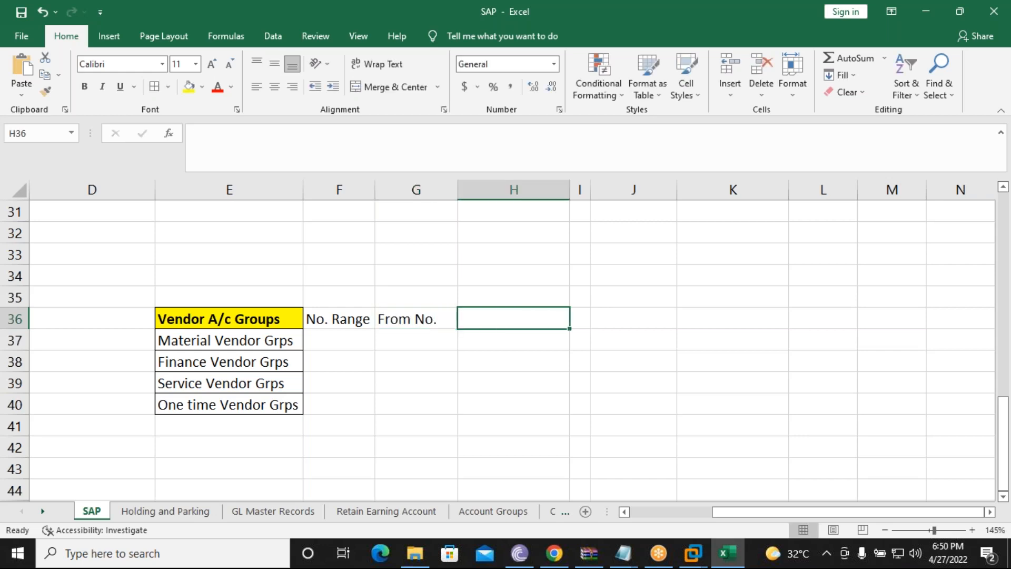
type("To No")
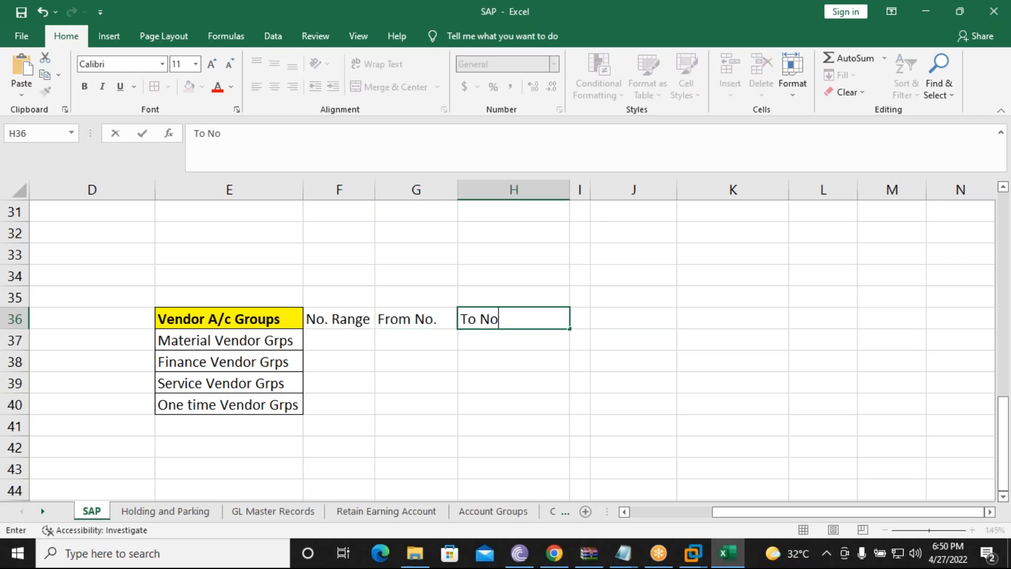
key("BackSpace")
type("umber")
left_click(416, 368)
Merge and center cells G35:H35 above the From No. and To Number headings and enter "Intervals" there.
left_click_drag(417, 298, 476, 295)
left_click(394, 87)
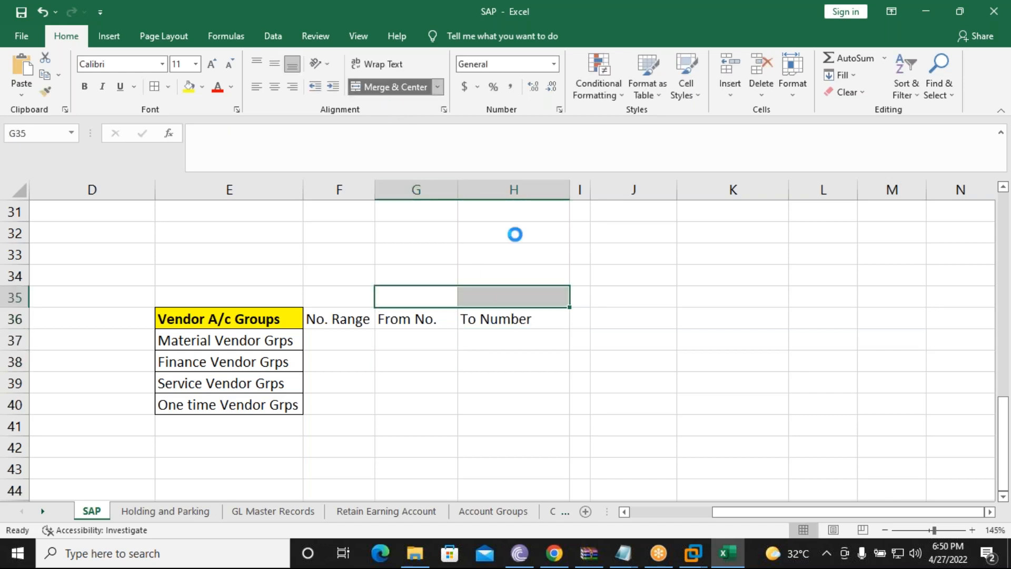
type("Intervals")
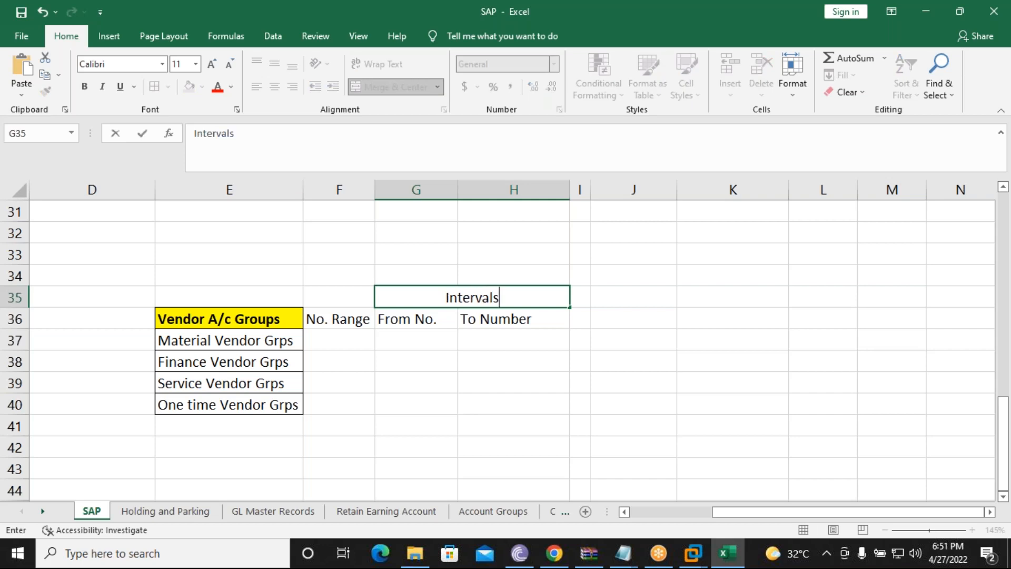
Apply all borders to the Intervals headings in G35:H36 and to the vendor account groups table in E36:H40.
key("Return")
left_click_drag(474, 296, 467, 316)
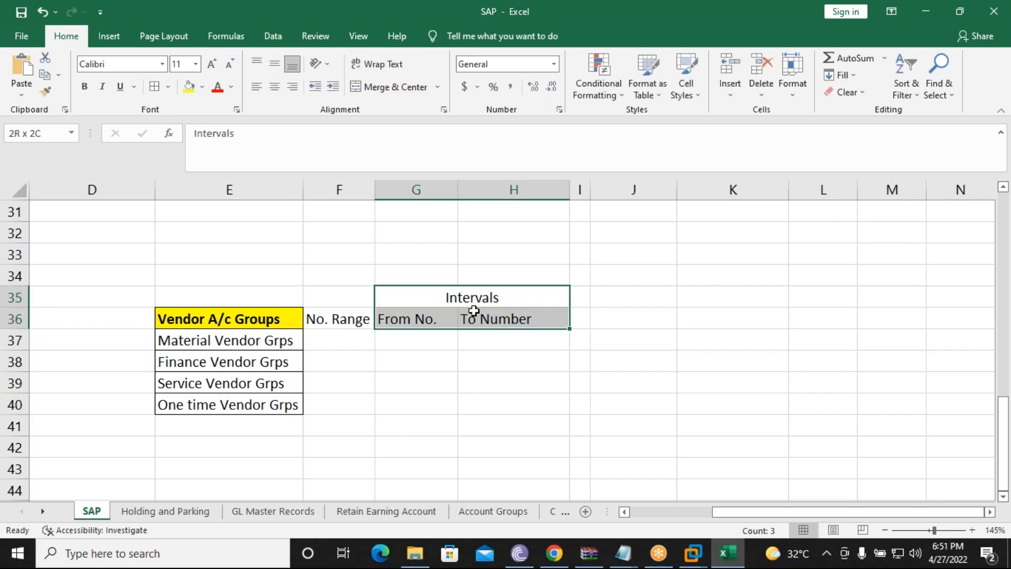
left_click(153, 87)
left_click(469, 406)
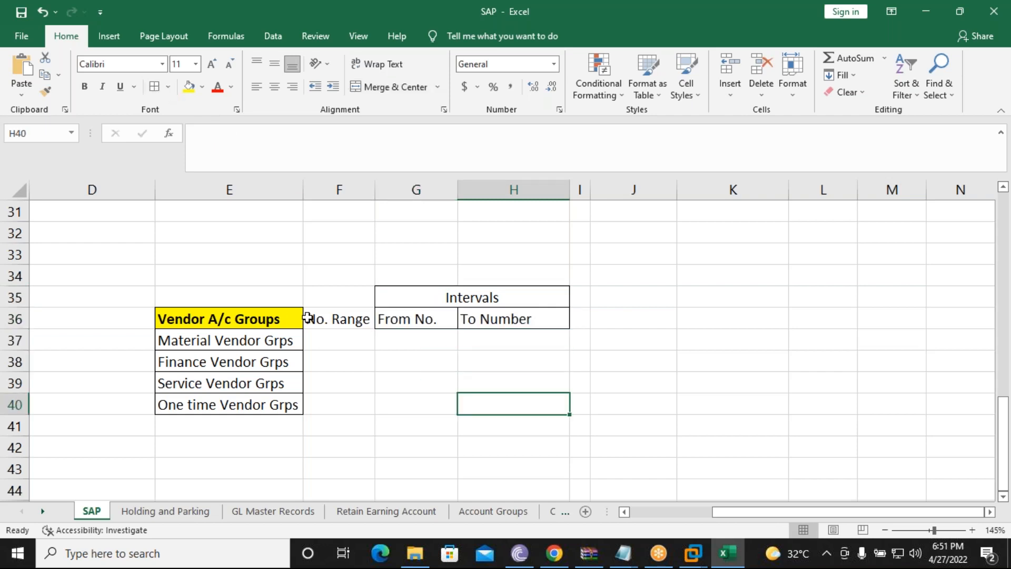
left_click(264, 318)
left_click_drag(265, 318, 534, 400)
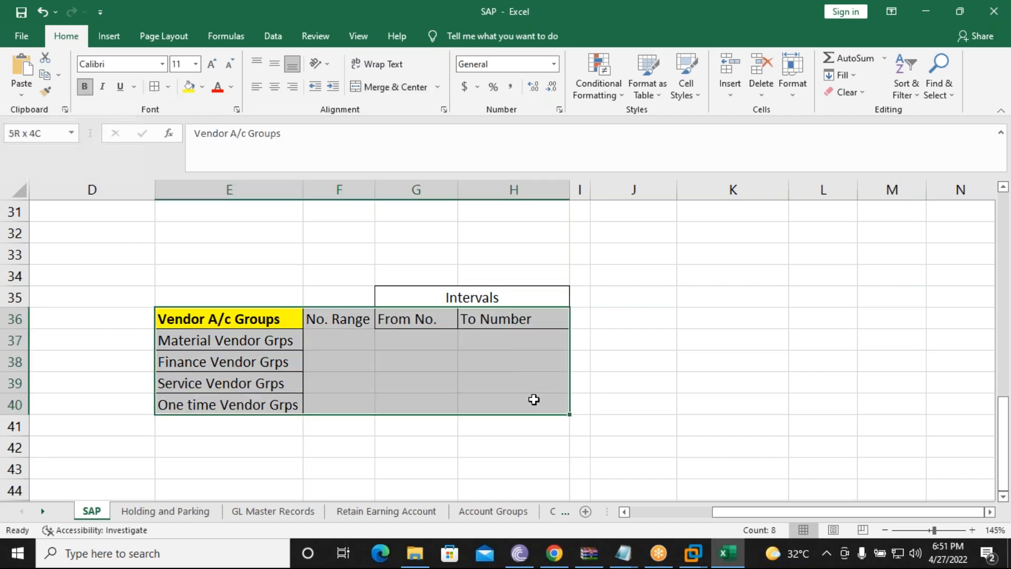
left_click(167, 87)
left_click(153, 87)
left_click(595, 381)
Fill the No. Range, From No. and To Number headings in F36:H36 with green and make them bold.
left_click_drag(339, 318, 500, 320)
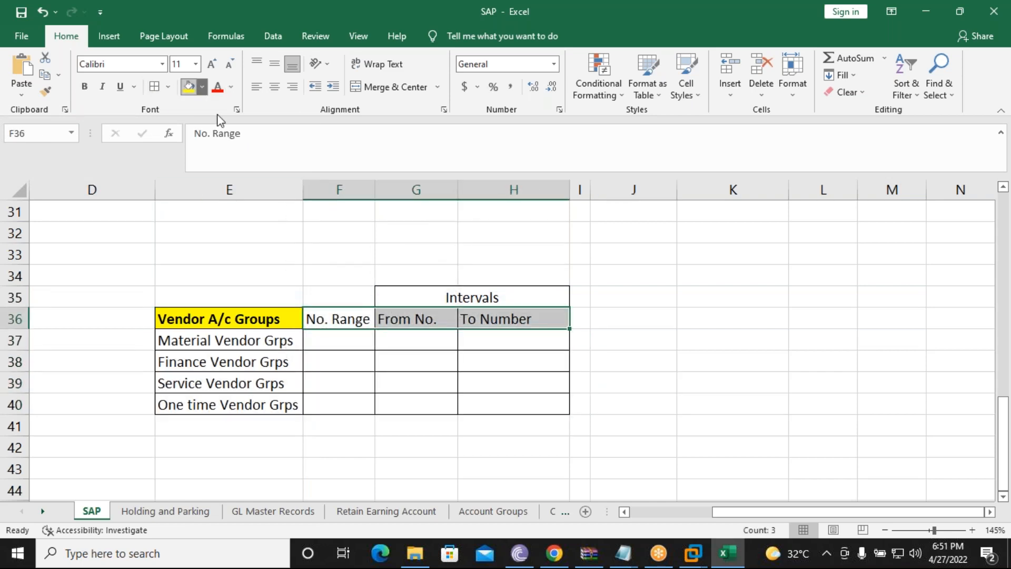
left_click(202, 87)
left_click(251, 203)
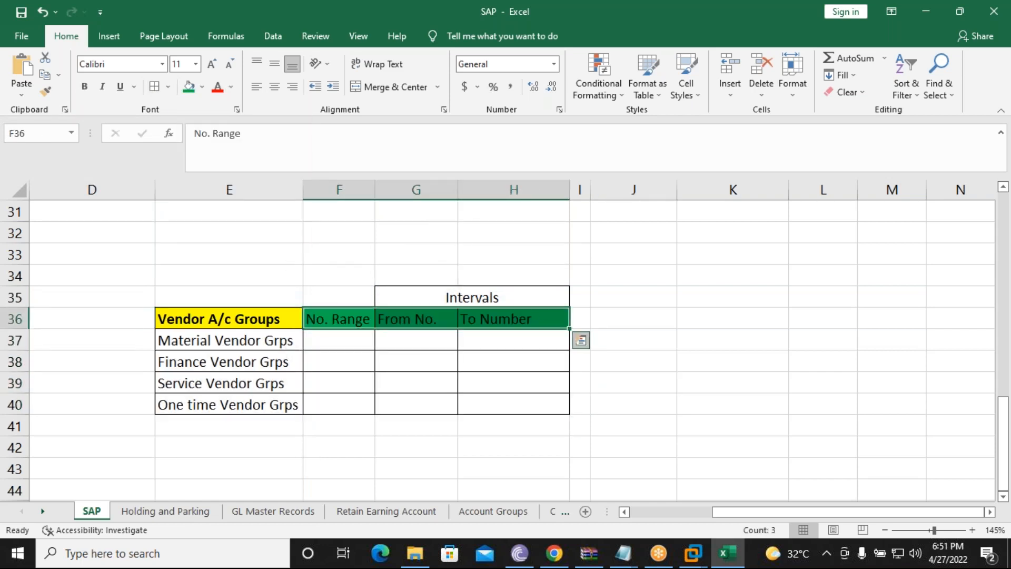
left_click(361, 342)
key("Down")
left_click_drag(355, 318, 495, 320)
key("ctrl+b")
left_click(449, 357)
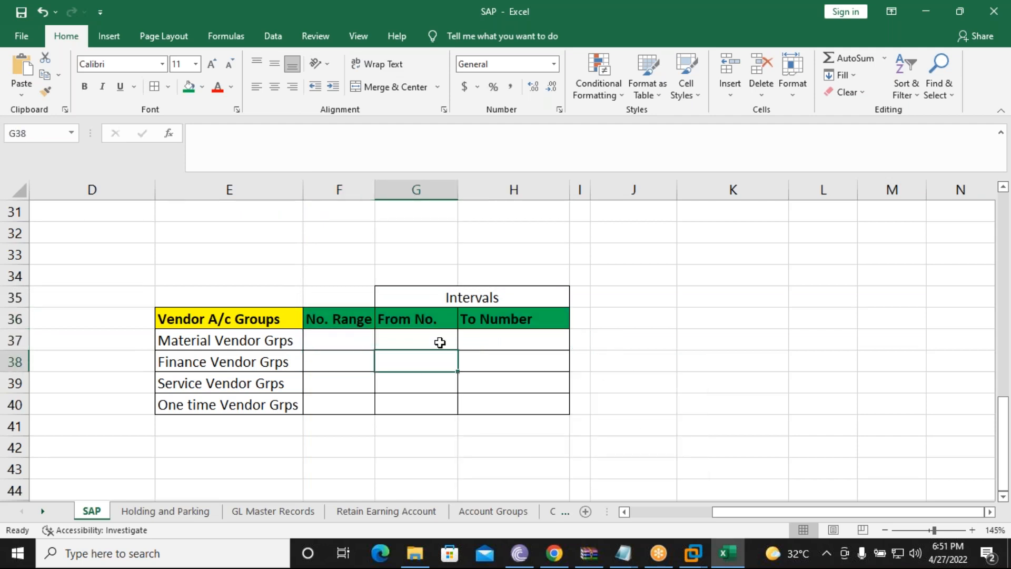
left_click(439, 342)
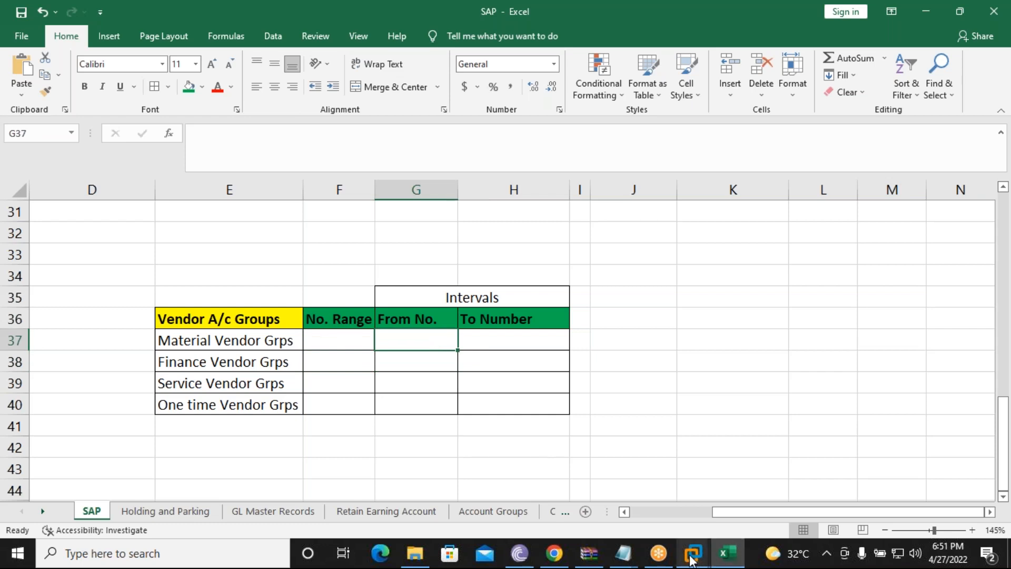
Switch to the ECC virtual machine in VMware Workstation and clear its error, leave-Windows and End Program dialogs, keeping SAP Easy Access open.
mouse_move(691, 557)
left_click(738, 471)
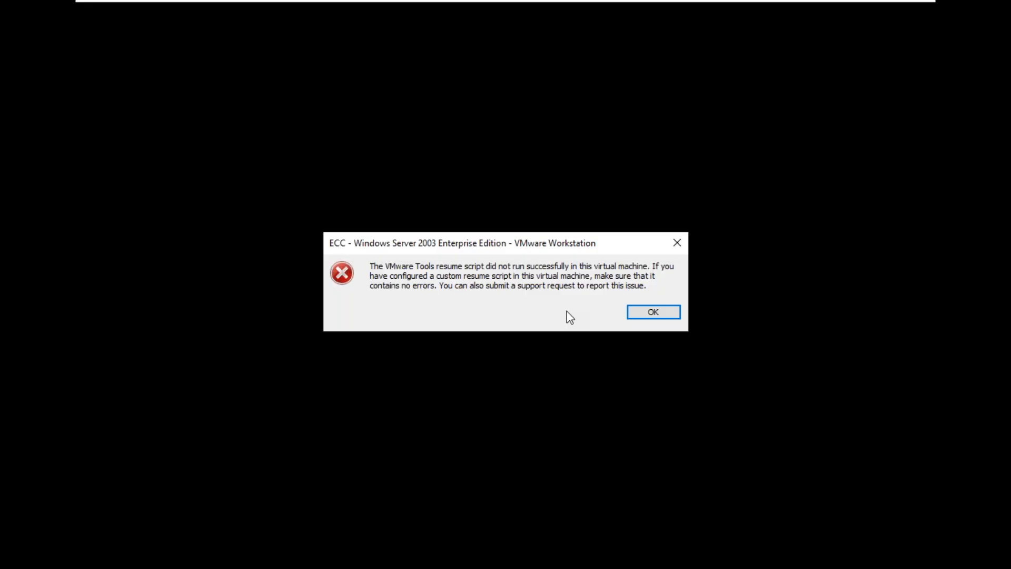
left_click(648, 314)
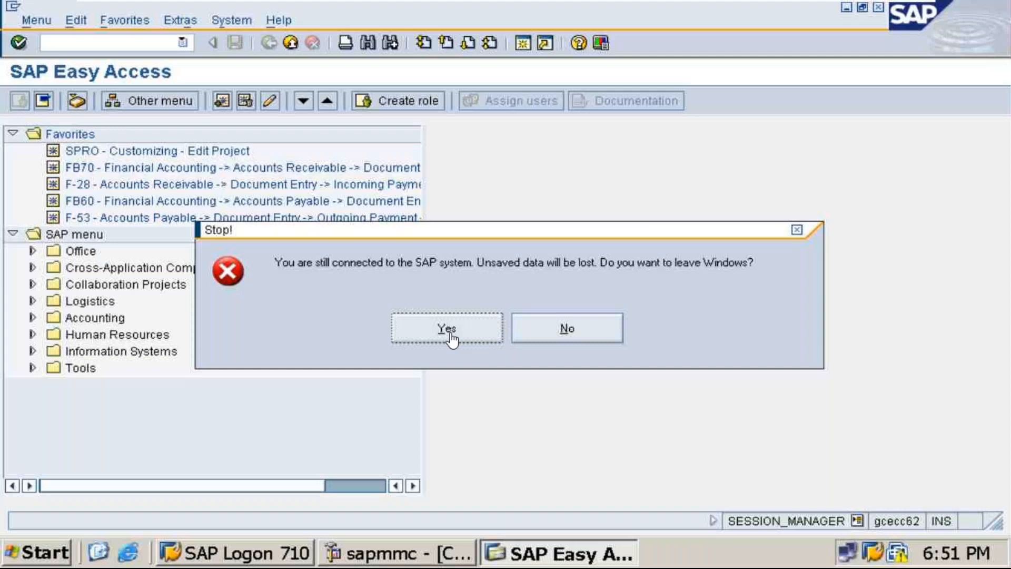
left_click(452, 337)
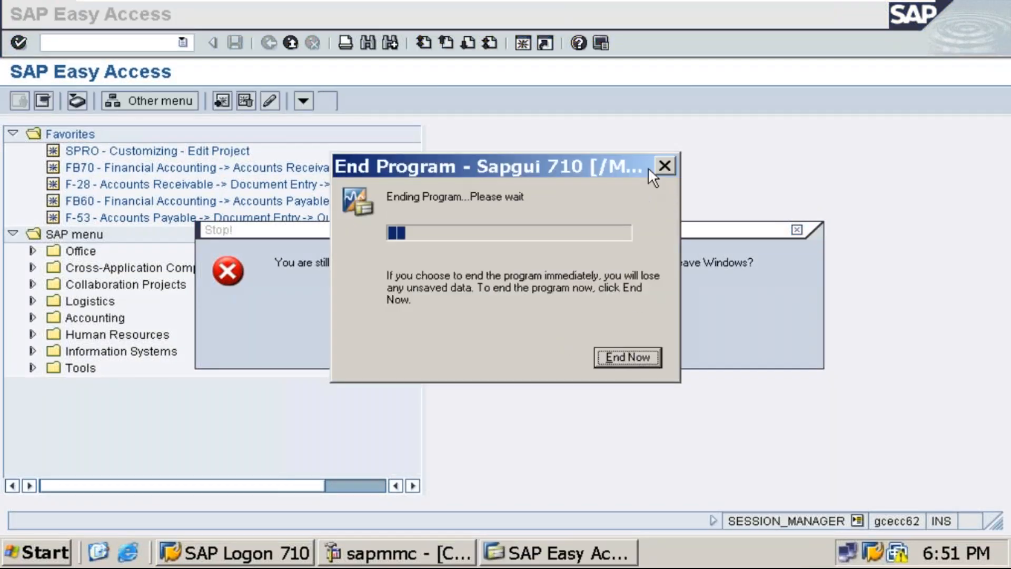
left_click(665, 164)
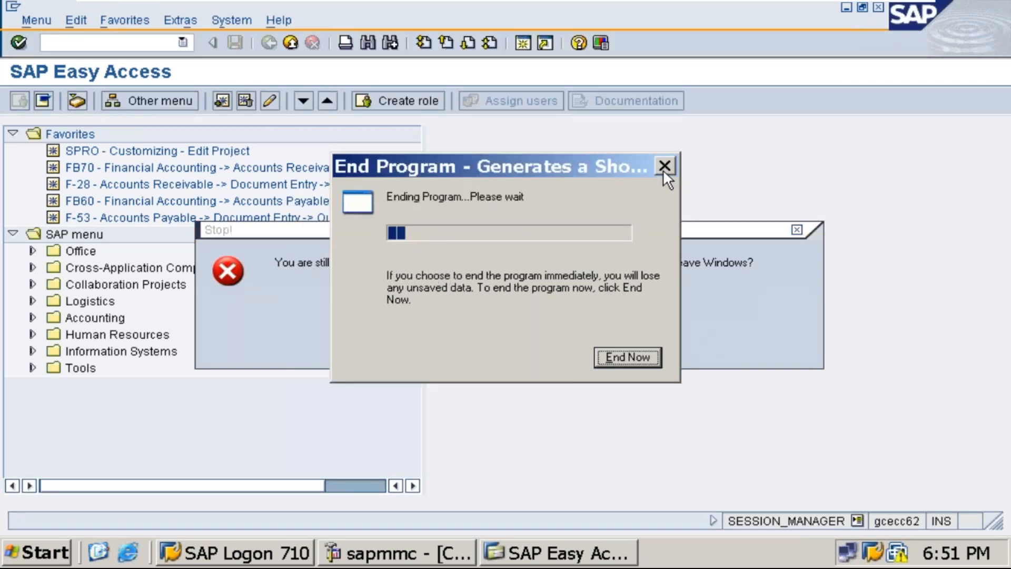
left_click(624, 359)
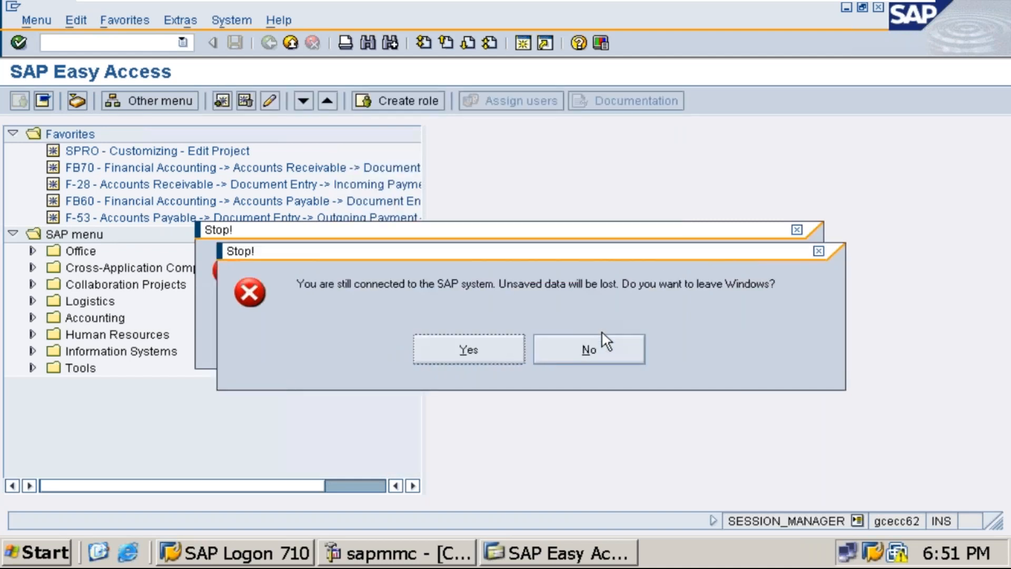
left_click(605, 347)
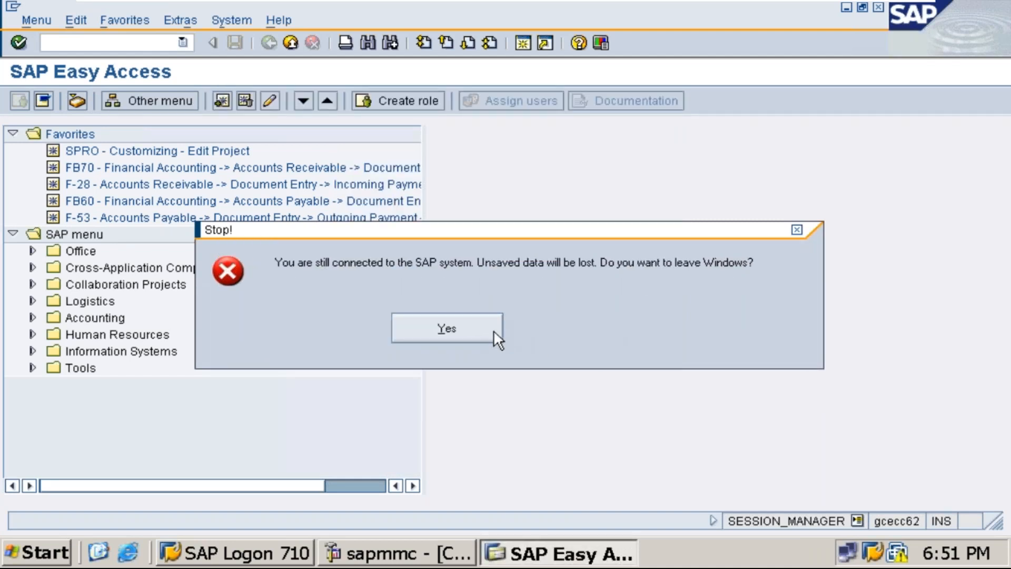
left_click(480, 328)
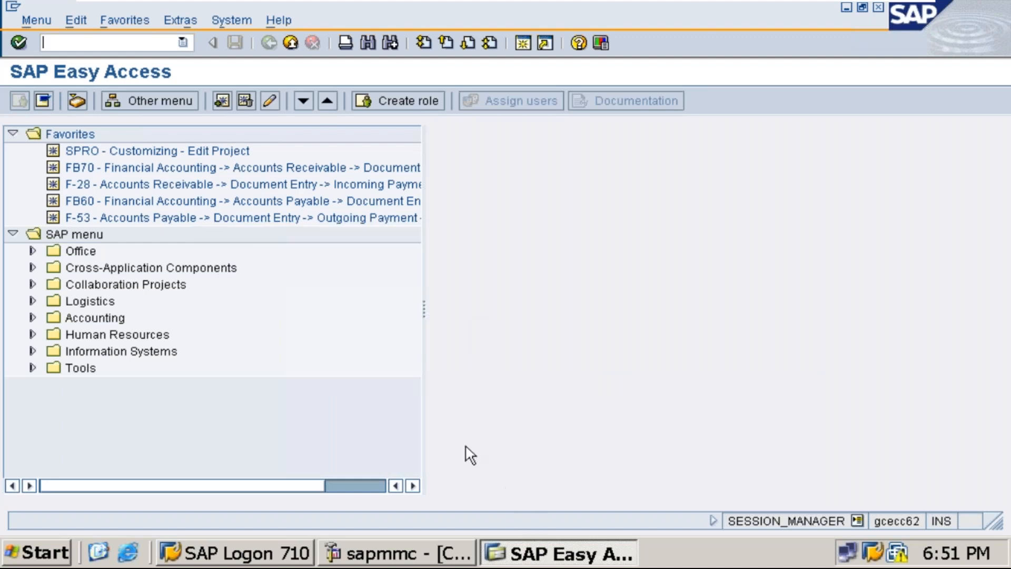
Start transaction spro and display the SAP Customizing Implementation Guide.
left_click(100, 43)
type("spro")
key("Return")
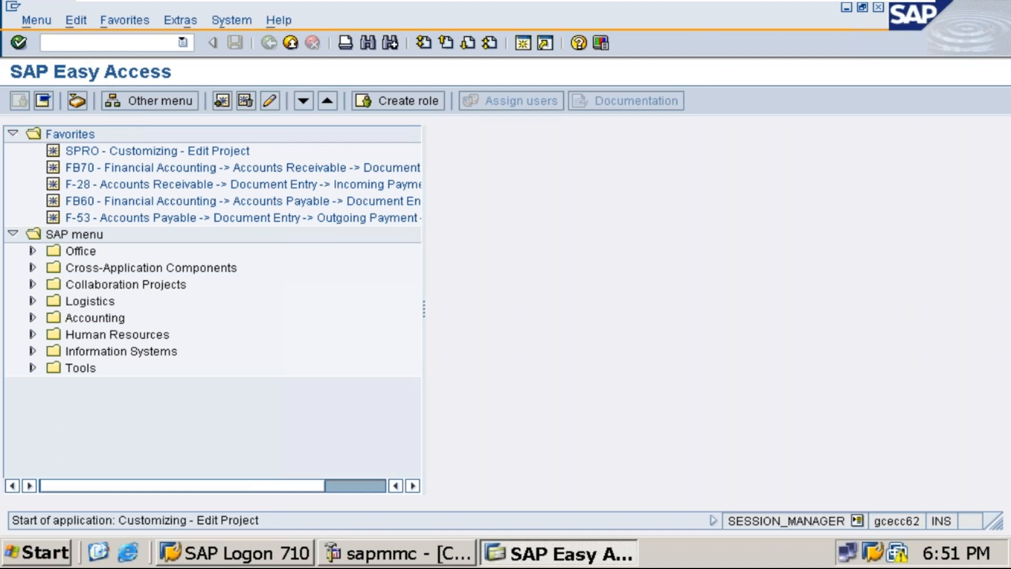
left_click(105, 100)
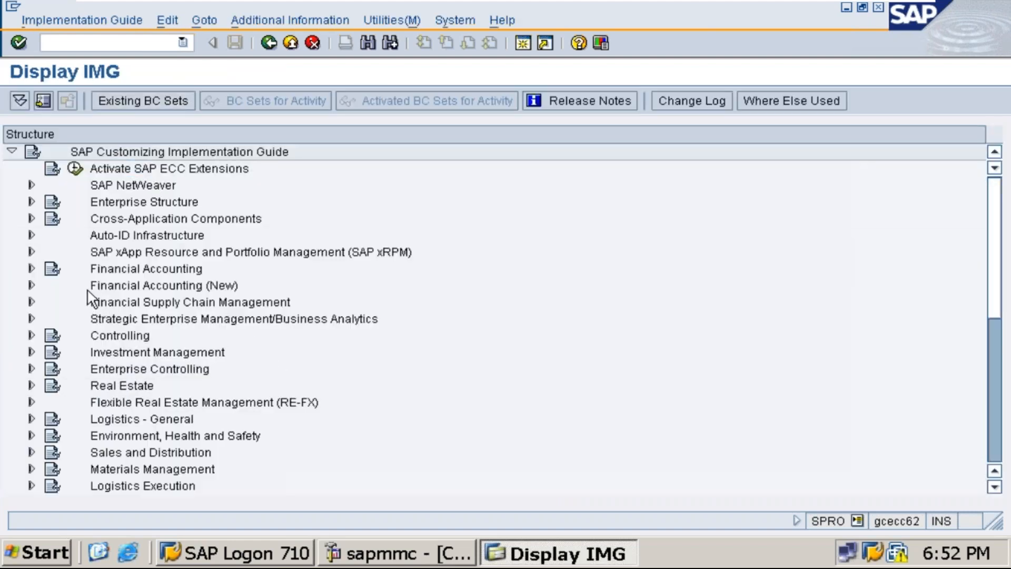
Open Create Number Ranges for Vendor Accounts under Financial Accounting (New), Accounts Receivable and Accounts Payable, Vendor Accounts, Master Data, Preparations for Creating Vendor Master Data.
left_click(30, 285)
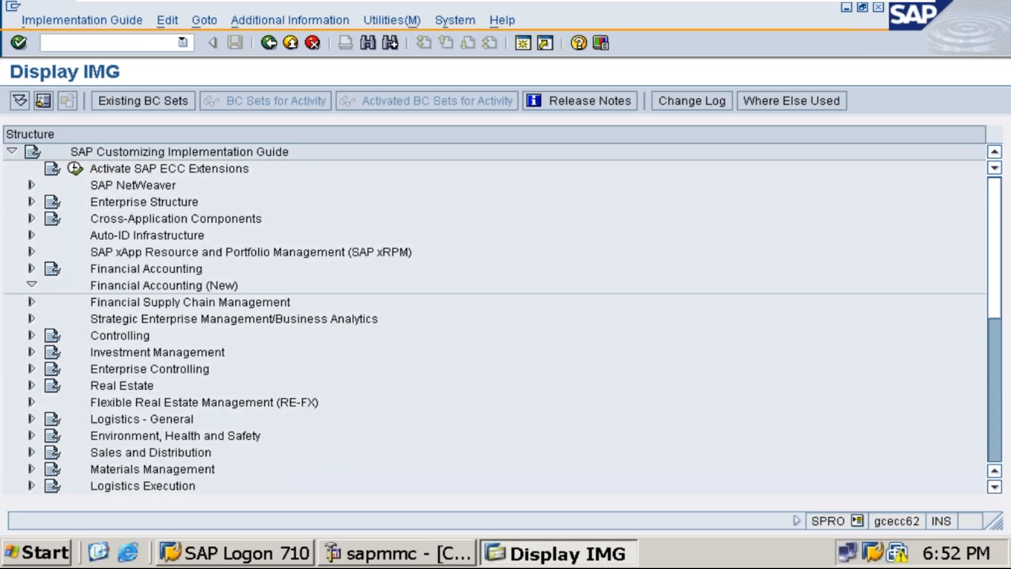
left_click(160, 339)
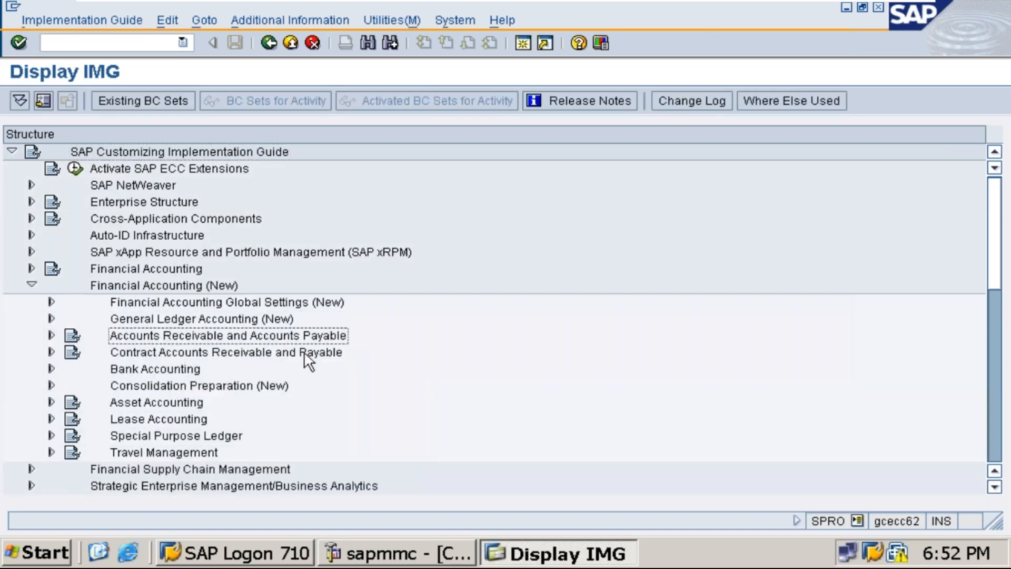
left_click(51, 335)
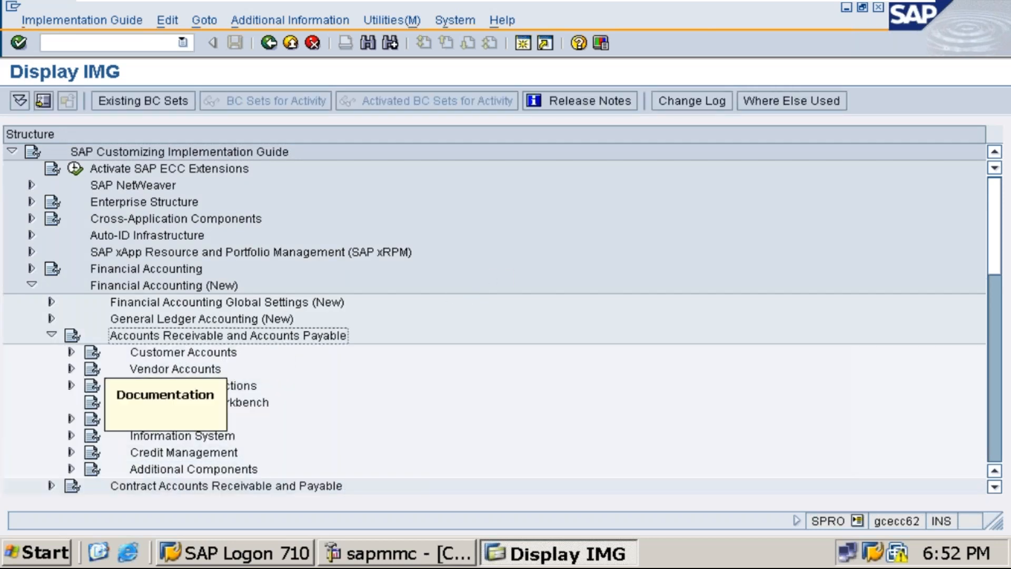
left_click(72, 368)
left_click(91, 385)
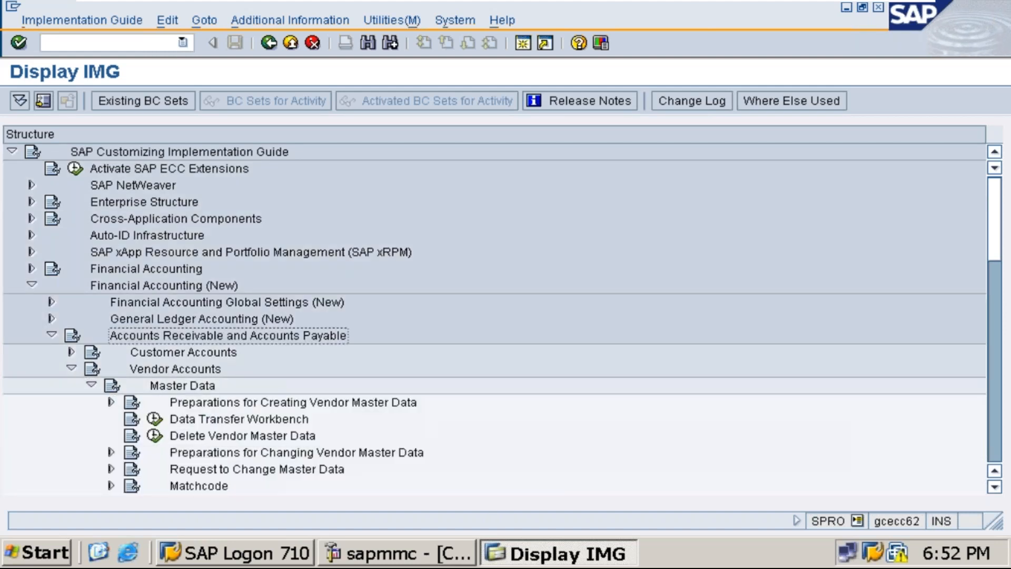
left_click(109, 398)
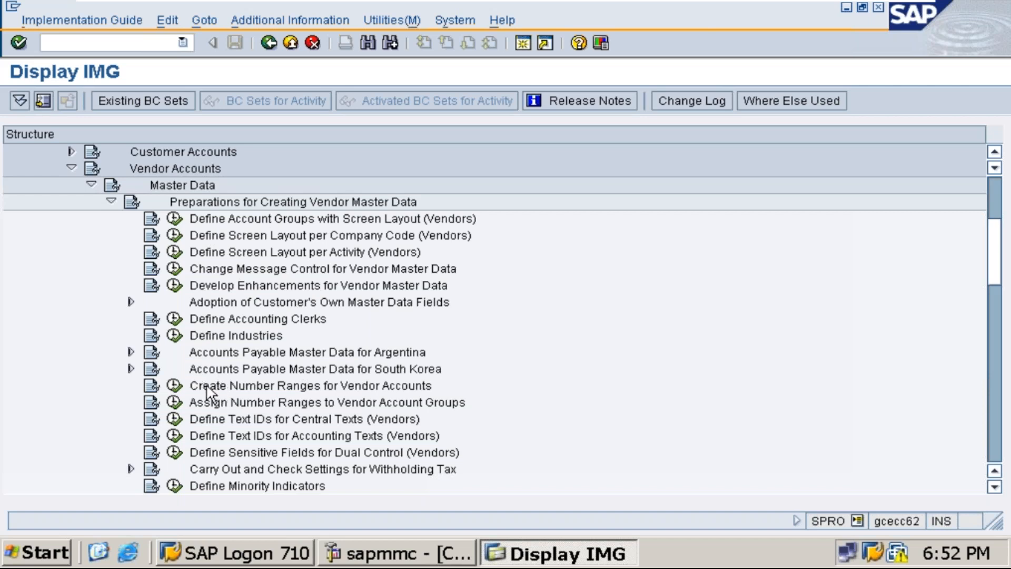
left_click(174, 388)
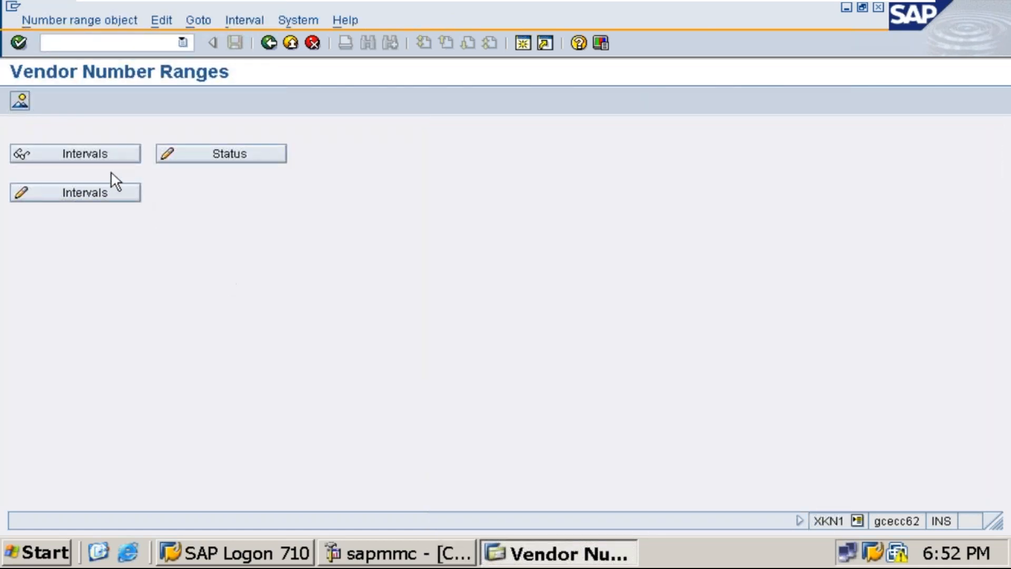
Display the vendor number range intervals and examine the end of the list for the upper limit of interval 29.
left_click(97, 153)
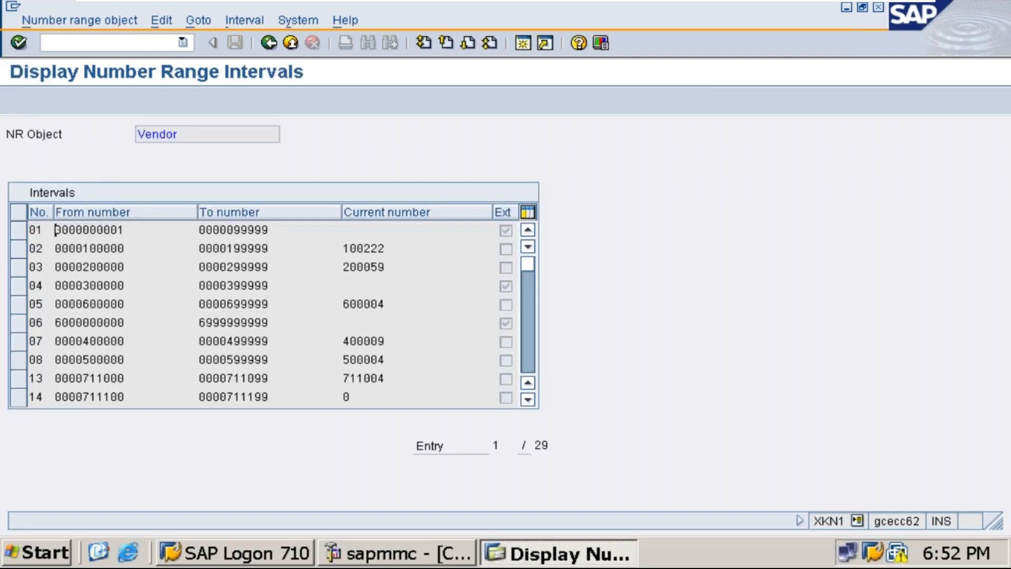
scroll(456, 331, "down", 4)
scroll(104, 313, "down", 3)
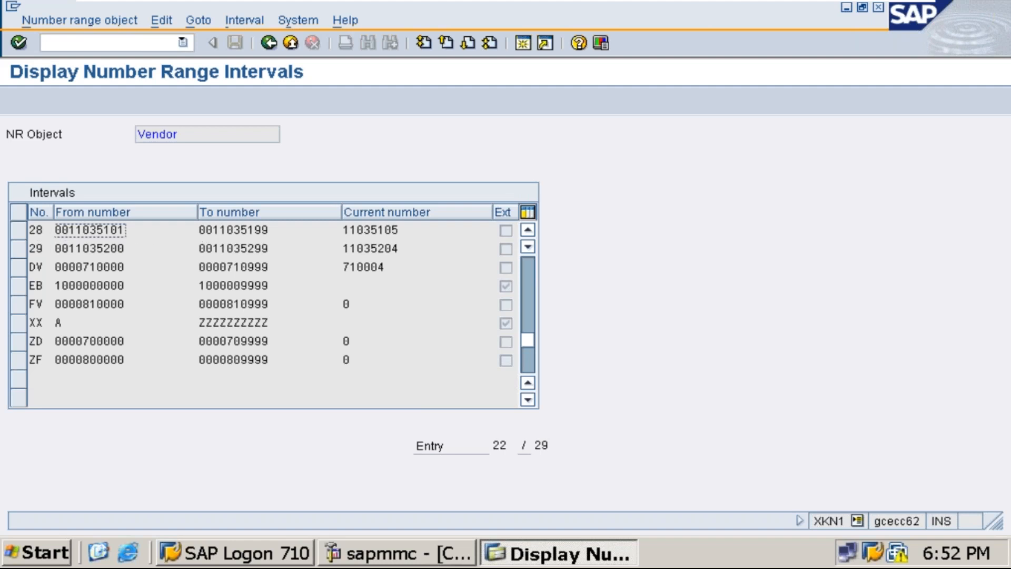
left_click_drag(200, 249, 265, 256)
left_click(270, 256)
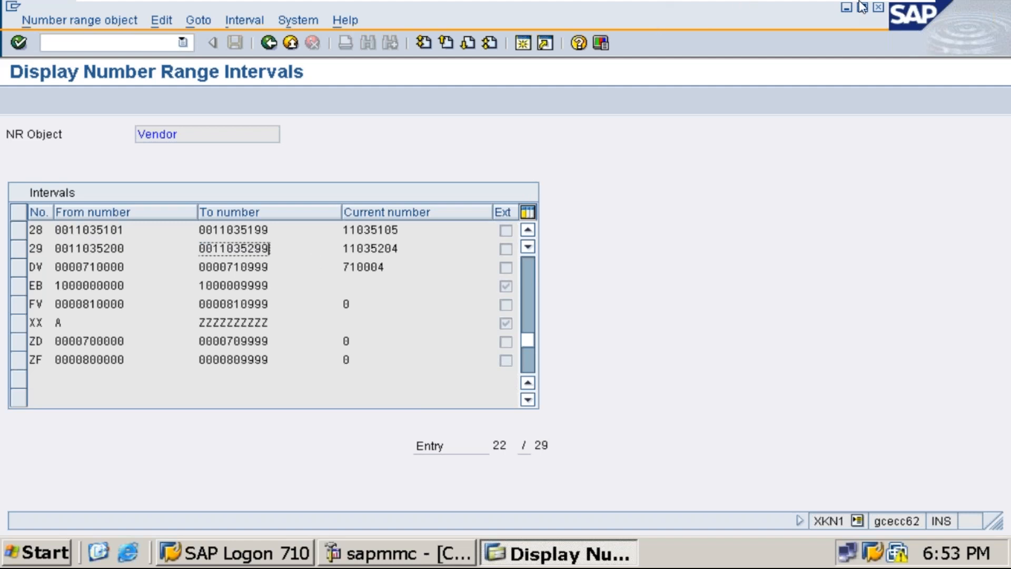
Take the virtual machine out of full screen and switch to the SAP workbook in Excel as a smaller floating window over it.
mouse_move(862, 6)
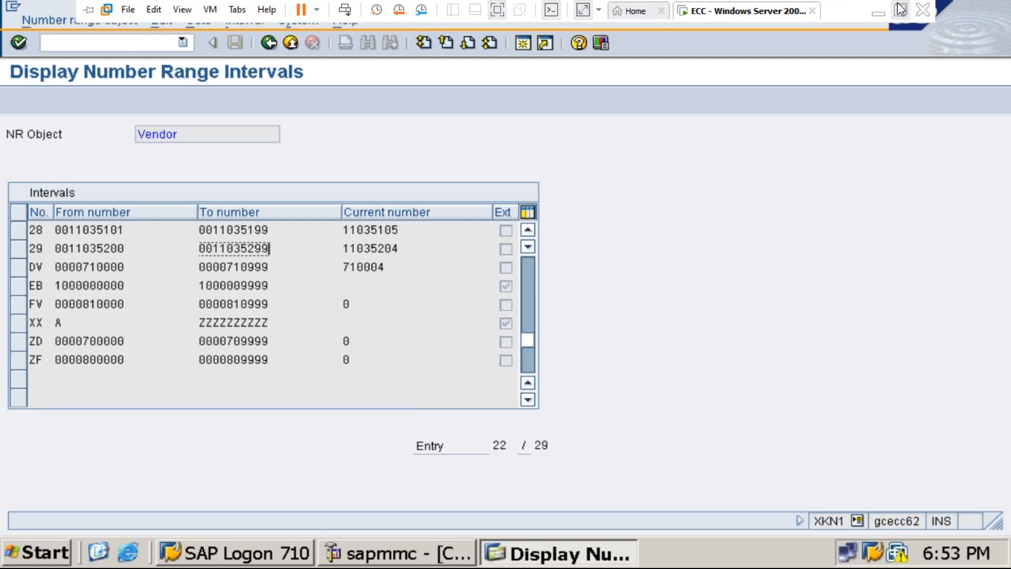
left_click(901, 9)
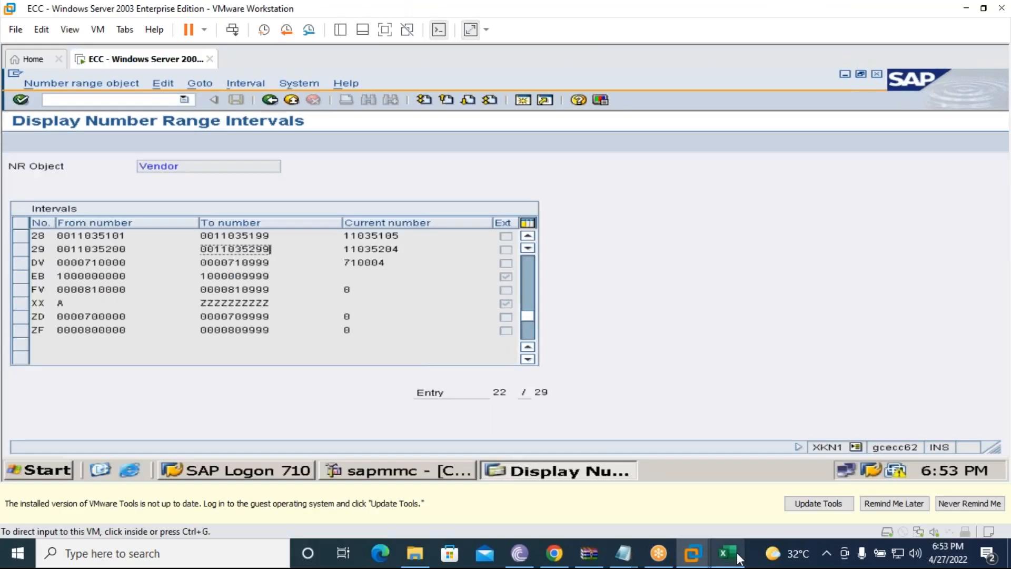
left_click(737, 552)
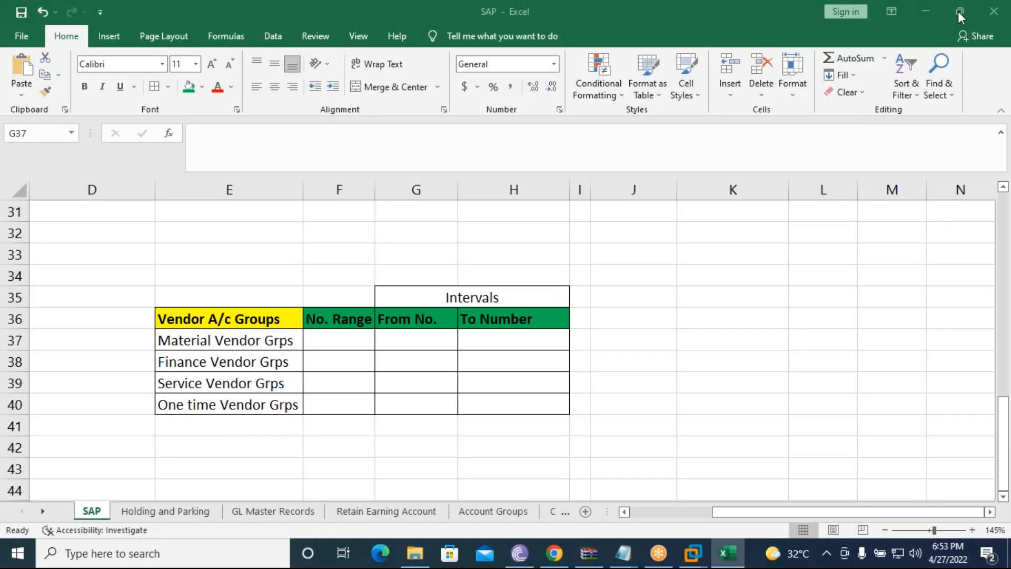
left_click(959, 11)
left_click_drag(611, 109, 706, 74)
scroll(550, 333, "down", 2)
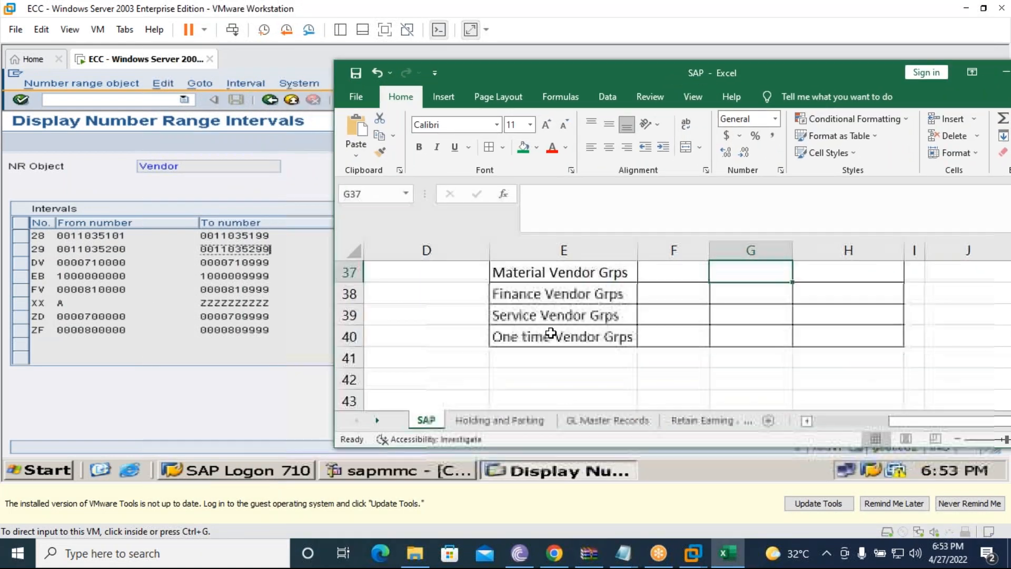
left_click_drag(560, 76, 313, 75)
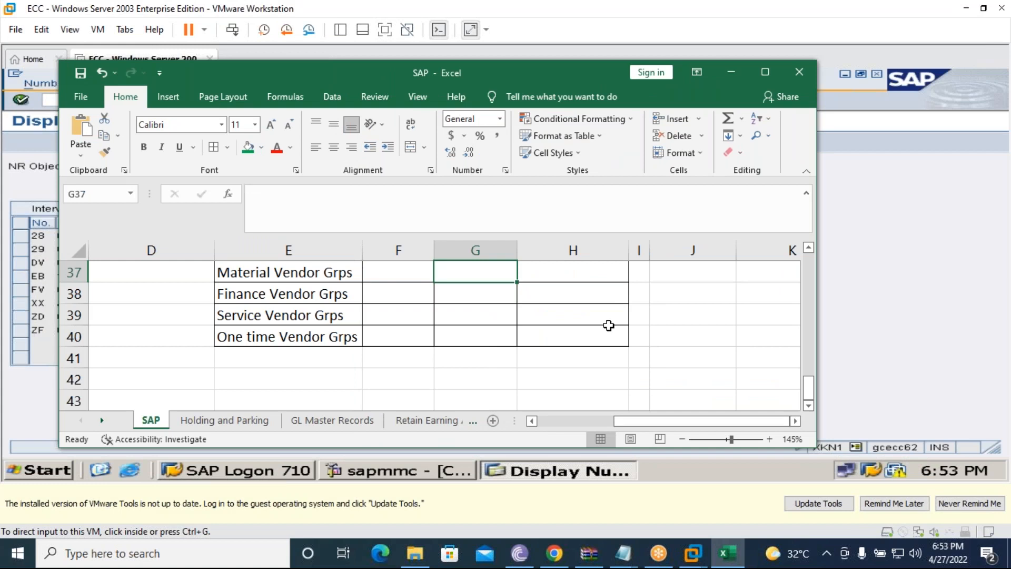
left_click(590, 278)
key("Right")
key("Right")
key("Right")
key("Right")
key("Right")
key("Right")
left_click_drag(511, 74, 582, 114)
left_click_drag(613, 176, 616, 191)
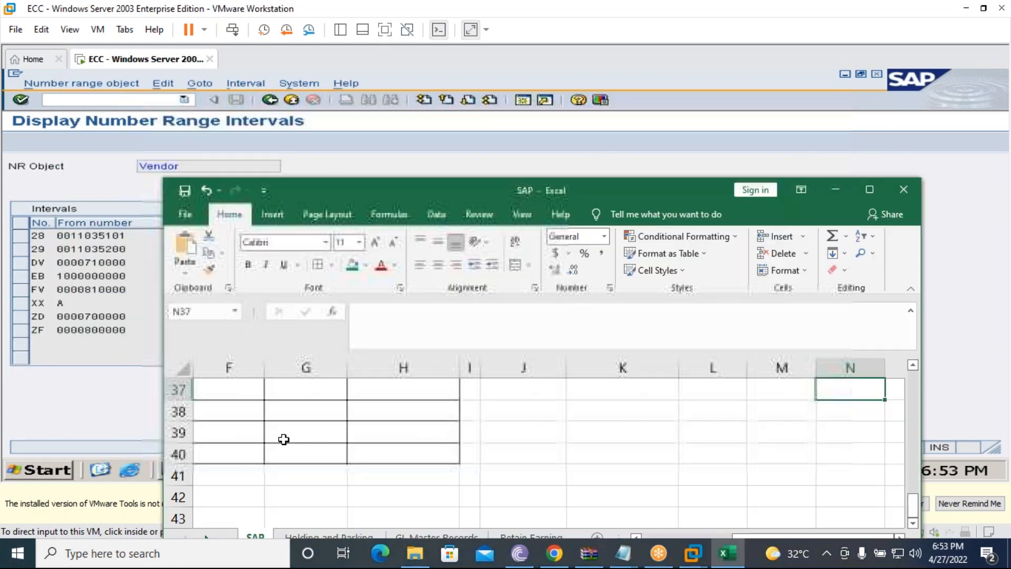
scroll(368, 452, "up", 1)
left_click(292, 456)
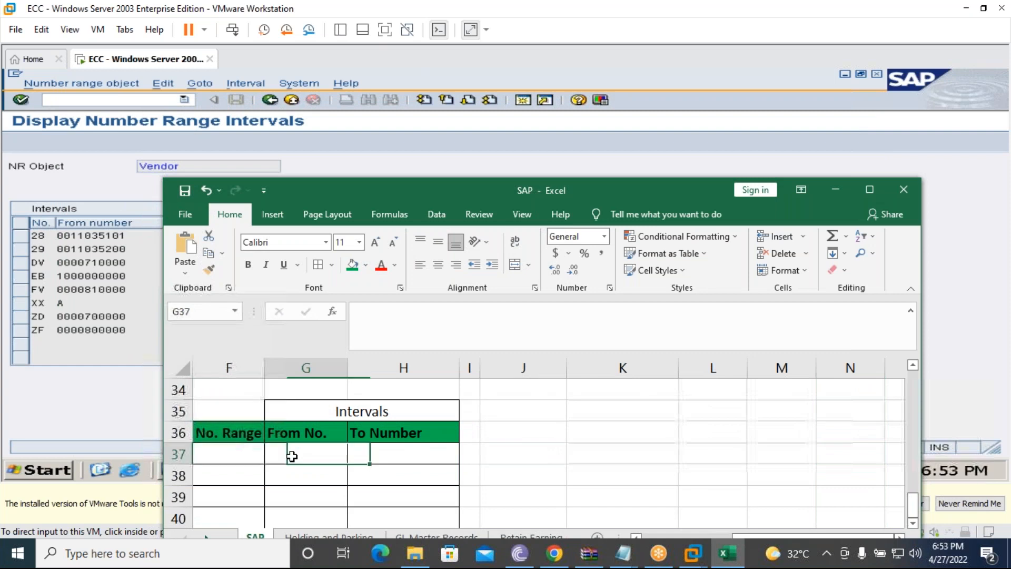
left_click_drag(390, 190, 624, 154)
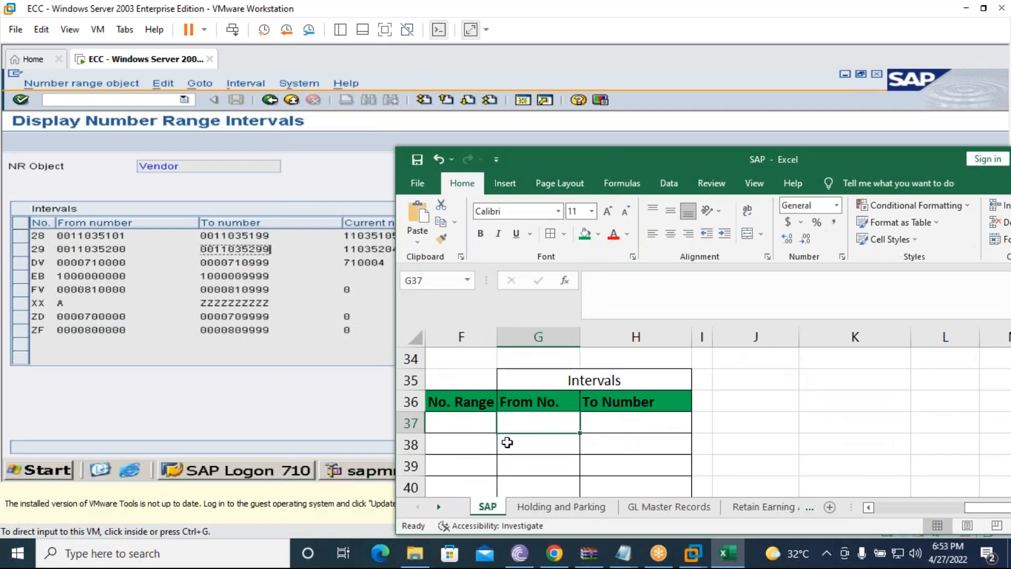
type("0011")
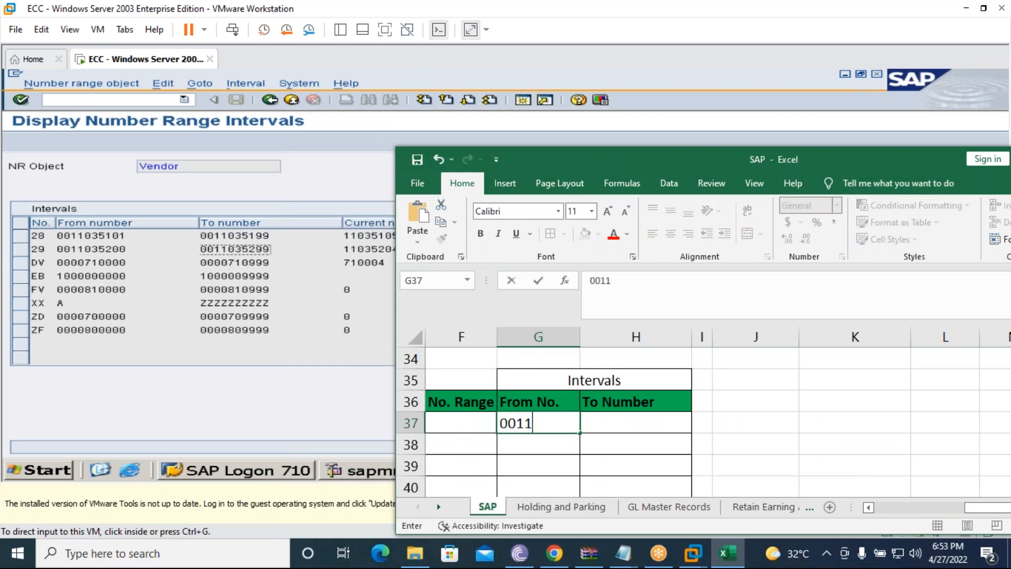
type("035300")
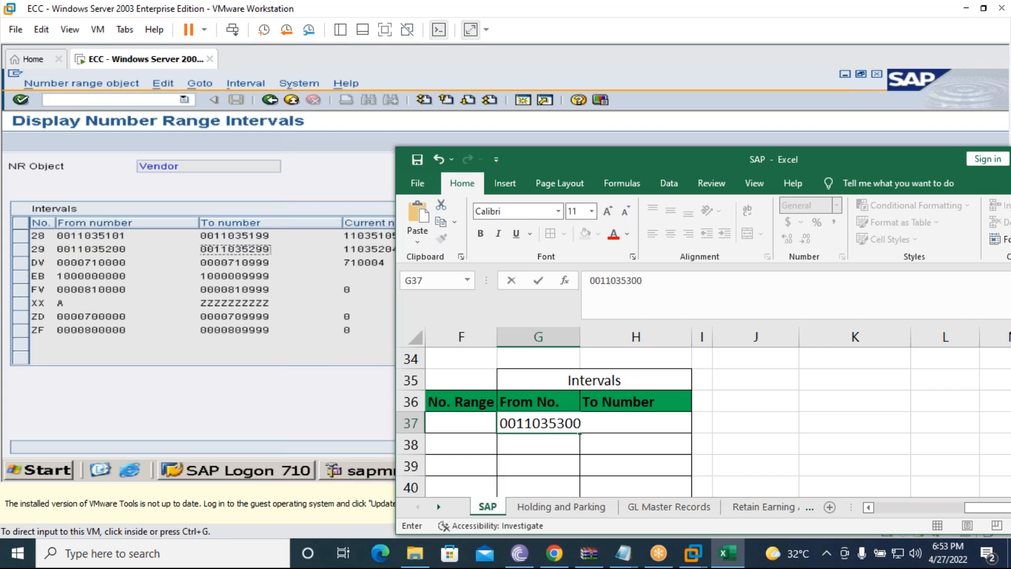
Confirm the From No. entry for Material Vendor Grps and maximize the SAP workbook window.
left_click(620, 425)
key("Return")
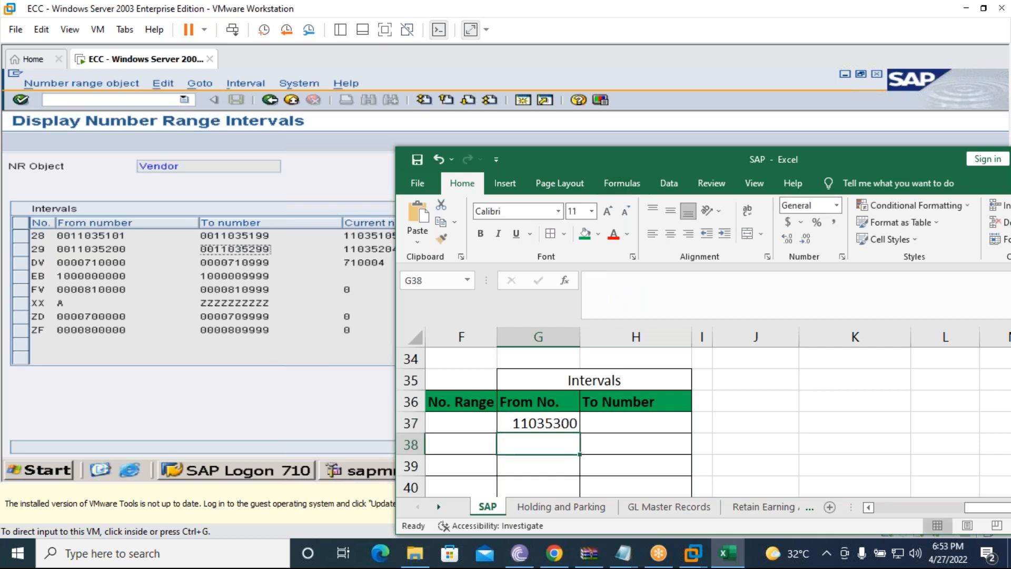
double_click(626, 160)
Copy the Material Vendor Grps From No. from G37 into To Number cell H37 and change it to 11035399.
left_click(227, 277)
left_click(140, 280)
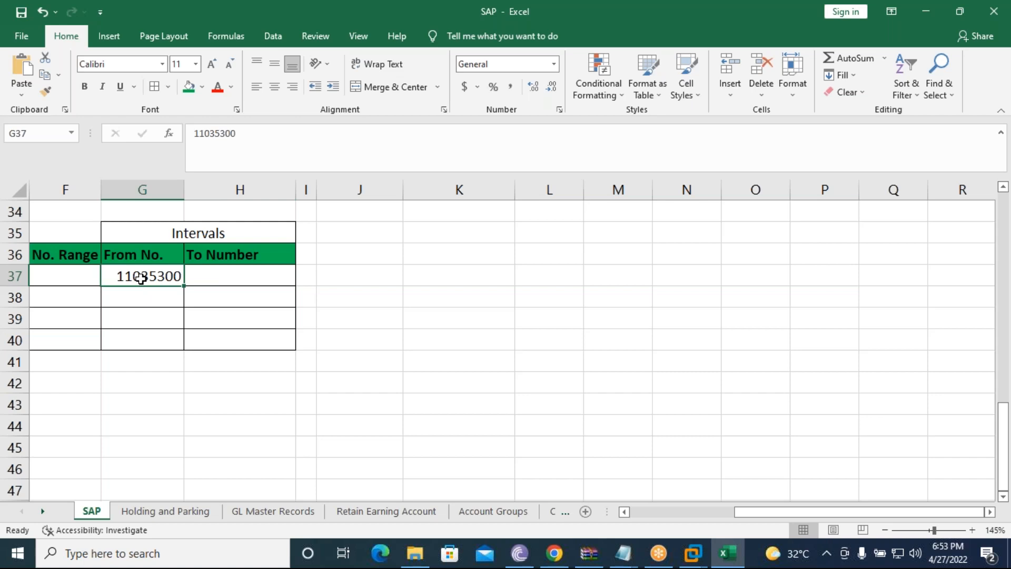
key("ctrl+c")
left_click(221, 273)
key("ctrl+v")
double_click(289, 274)
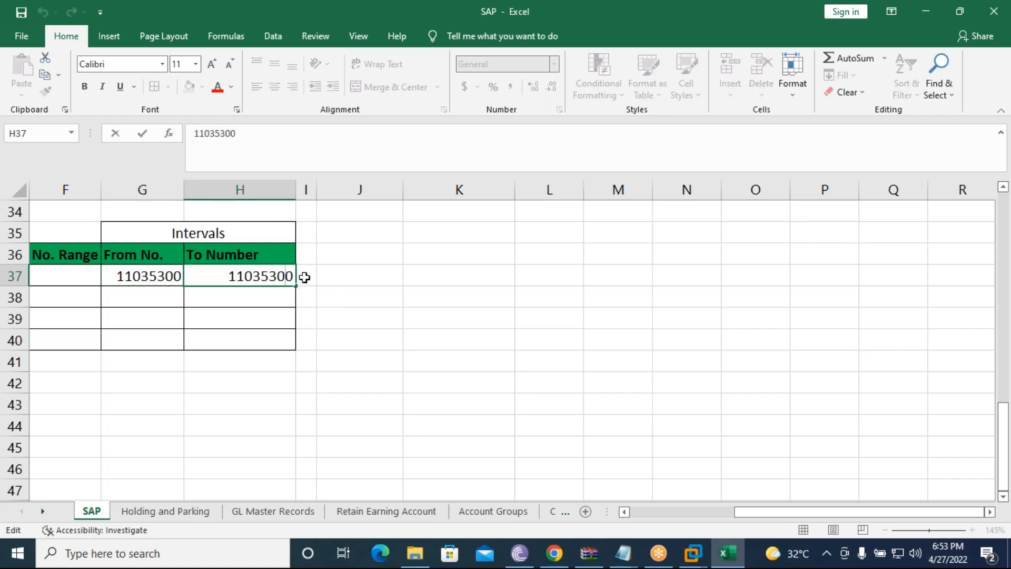
key("BackSpace")
key("BackSpace")
type("99")
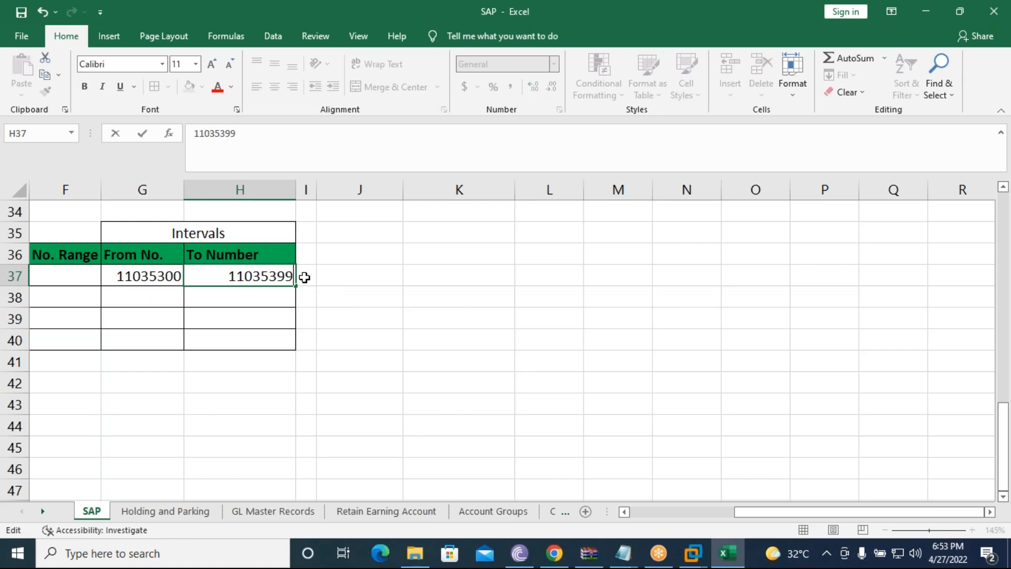
key("Return")
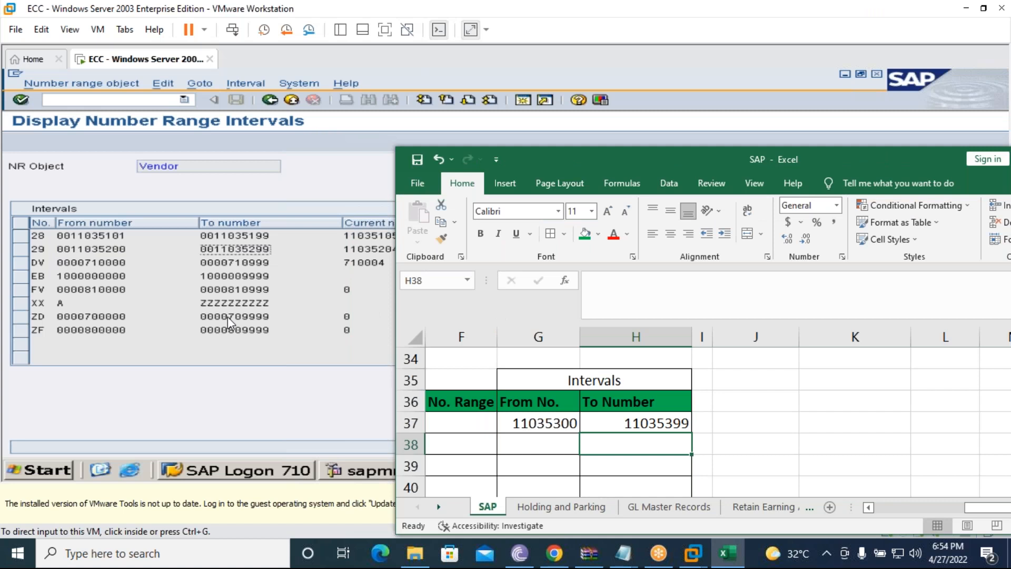
Maximize the workbook again and enter 30 as the No. Range for Material Vendor Grps in F37.
key("super+Up")
left_click(71, 278)
type("30")
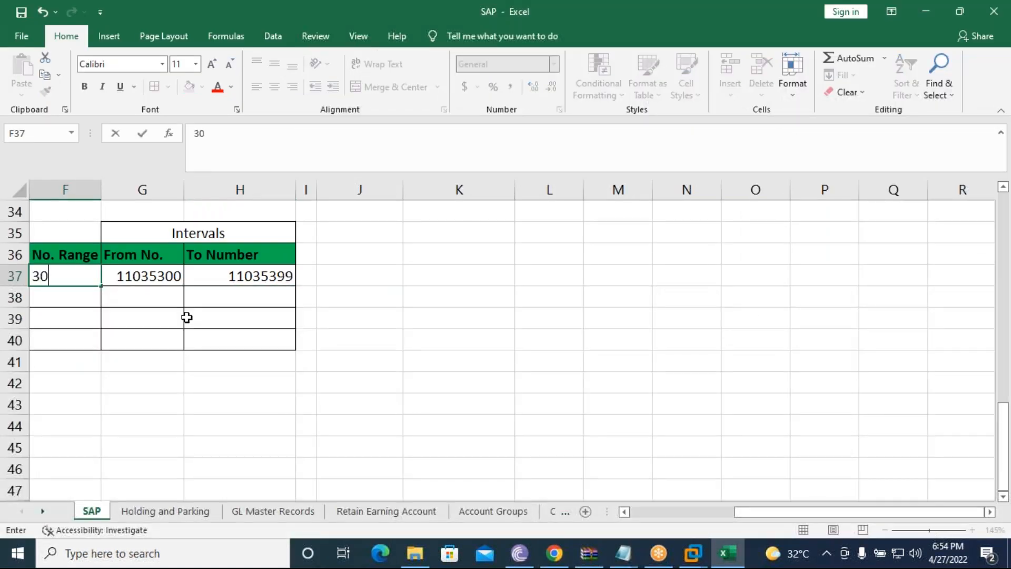
key("Return")
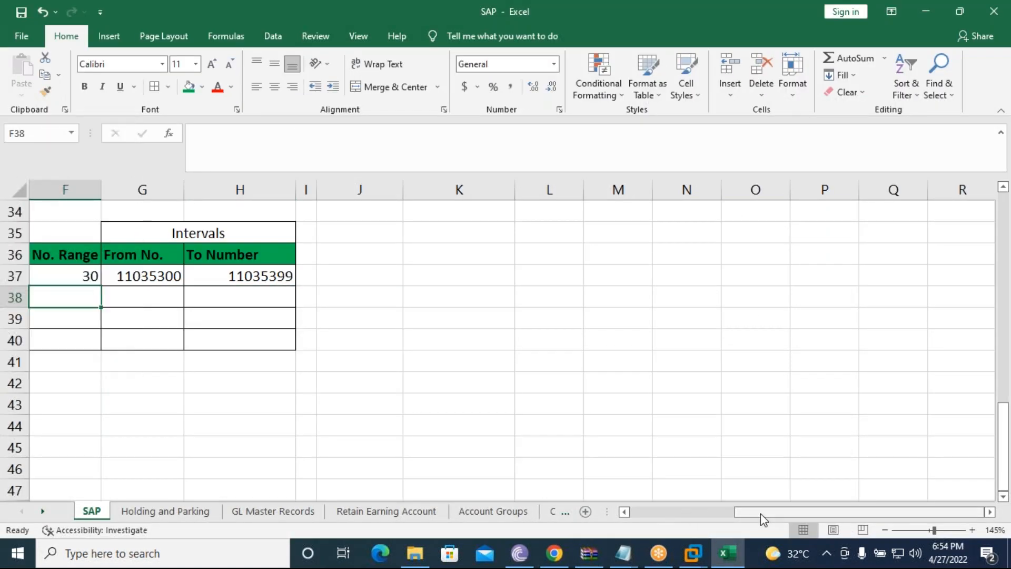
Enter 31 as the No. Range for Finance Vendor Grps in F38.
left_click_drag(758, 513, 719, 513)
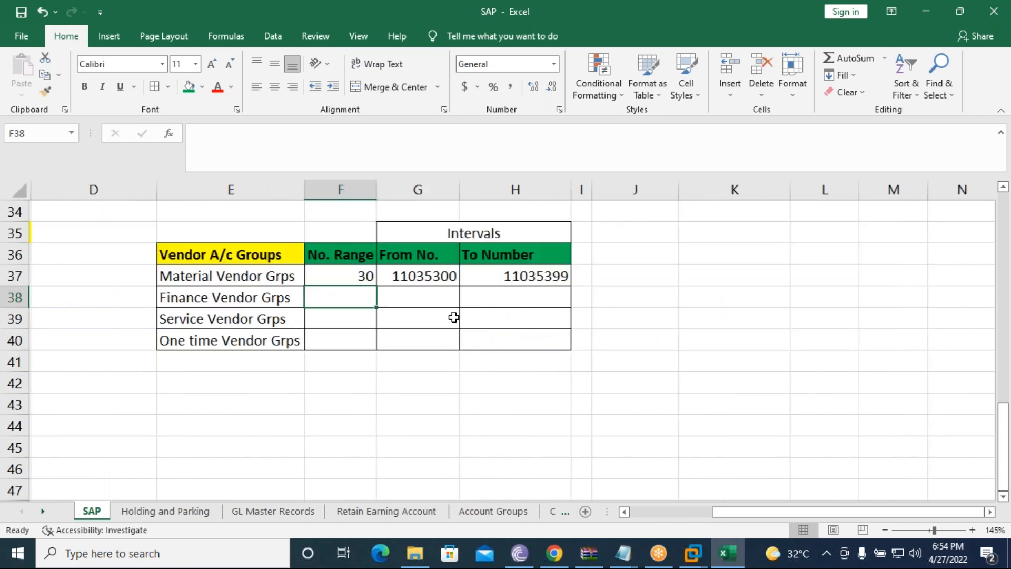
left_click(352, 278)
left_click(325, 295)
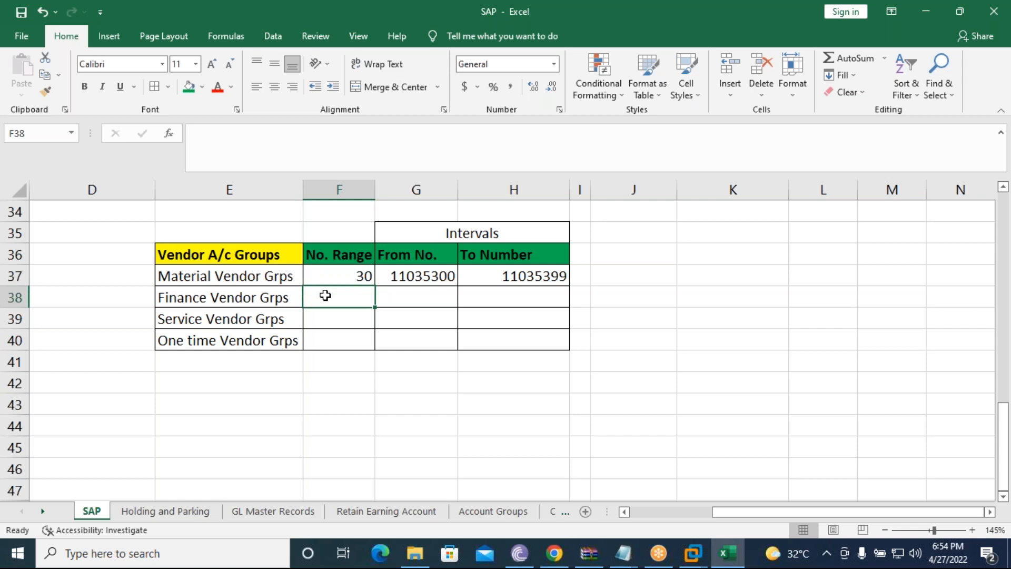
type("31")
key("Return")
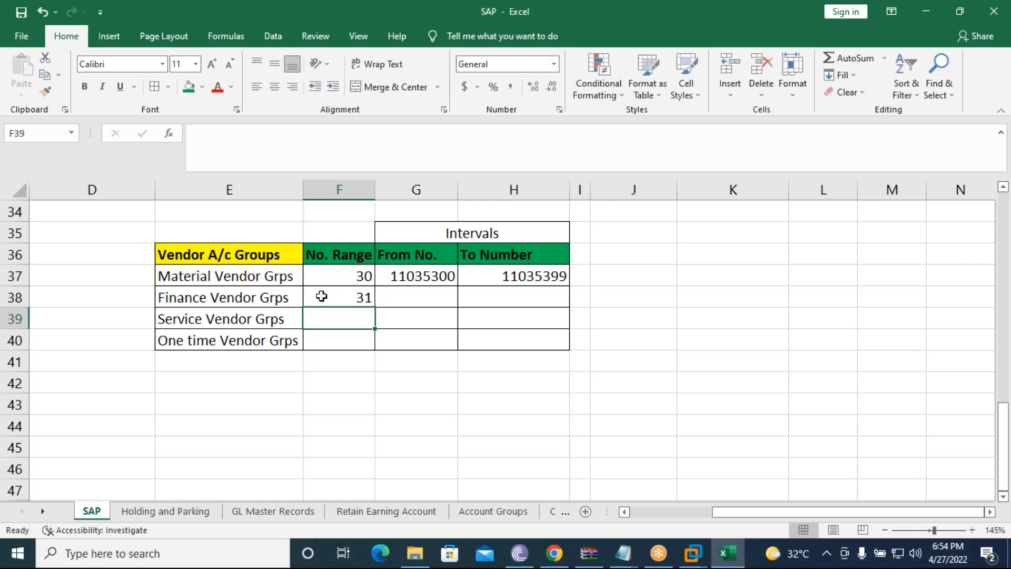
Copy the From No. in G37 to G38 and change it to 11035400 for Finance Vendor Grps.
left_click(422, 277)
key("ctrl+c")
left_click(414, 298)
key("ctrl+v")
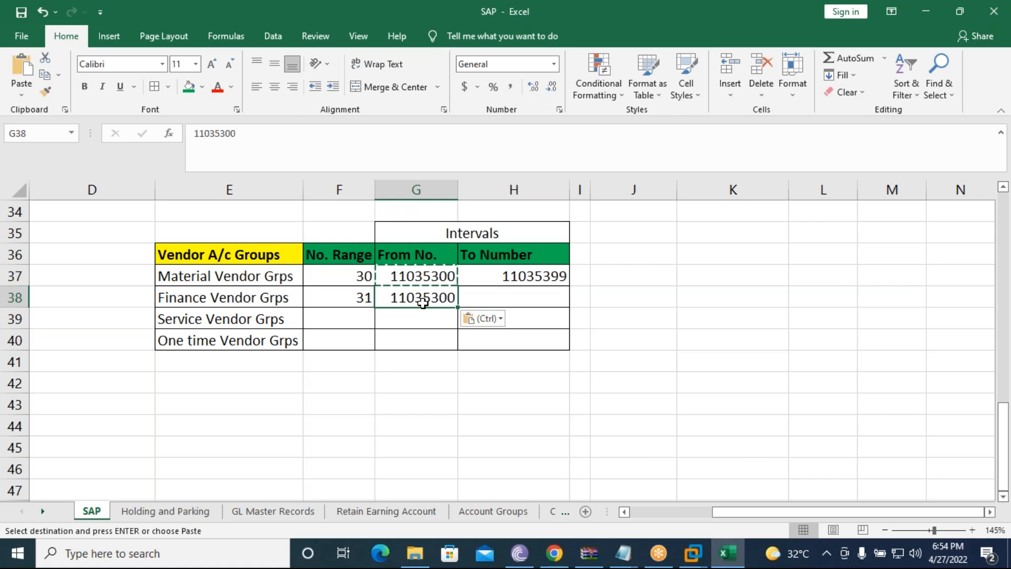
double_click(452, 299)
left_click(443, 300)
key("BackSpace")
type("4")
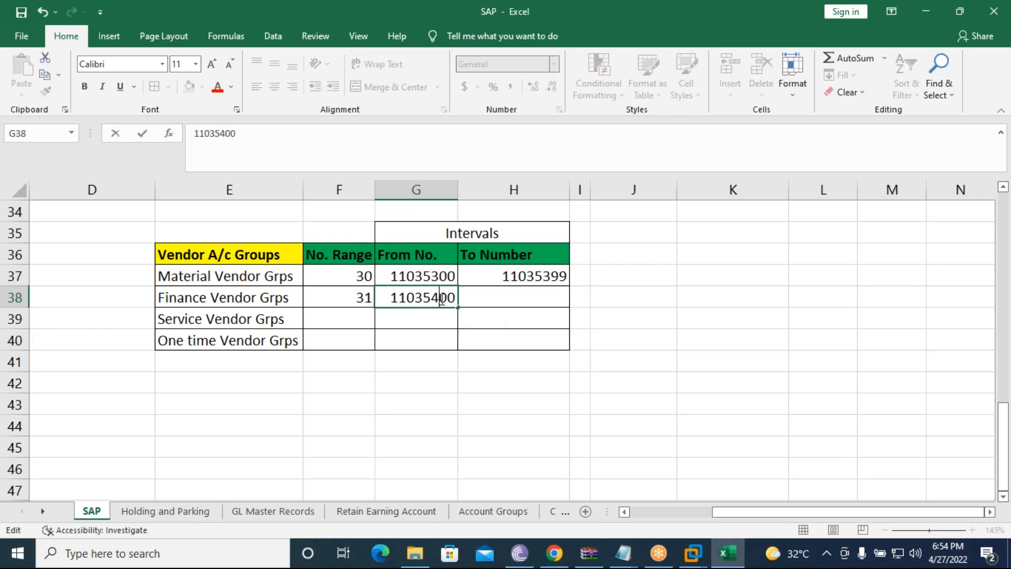
left_click(479, 298)
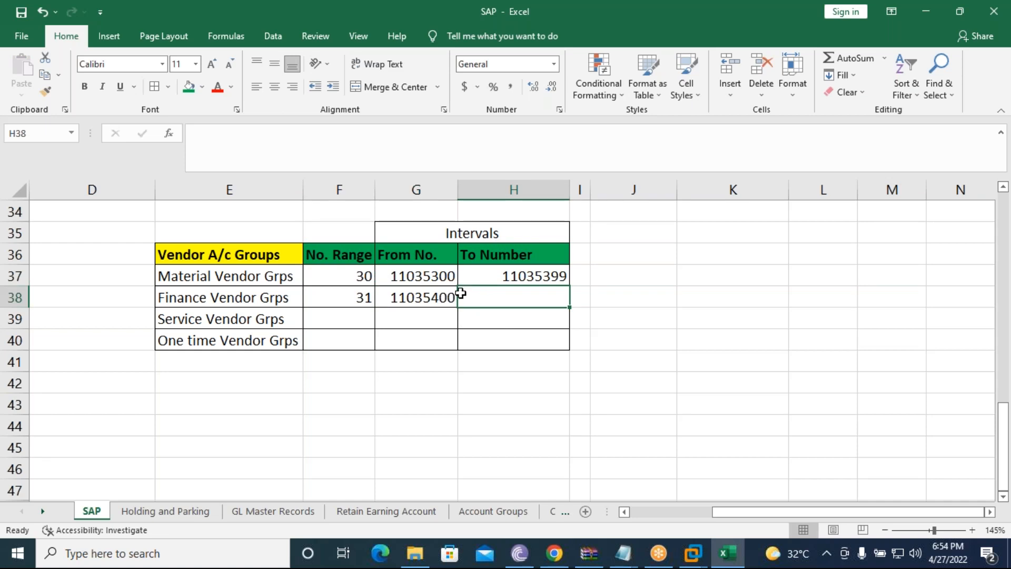
Copy the Finance Vendor Grps From No. into To Number cell H38 and change it to 11035499.
left_click(444, 296)
key("ctrl+c")
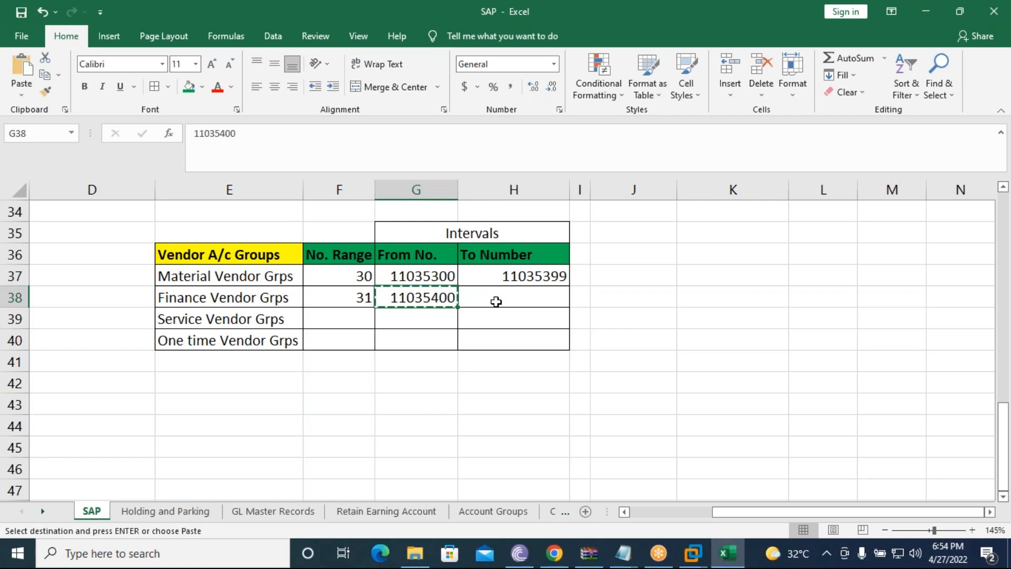
left_click(494, 298)
key("ctrl+v")
double_click(561, 298)
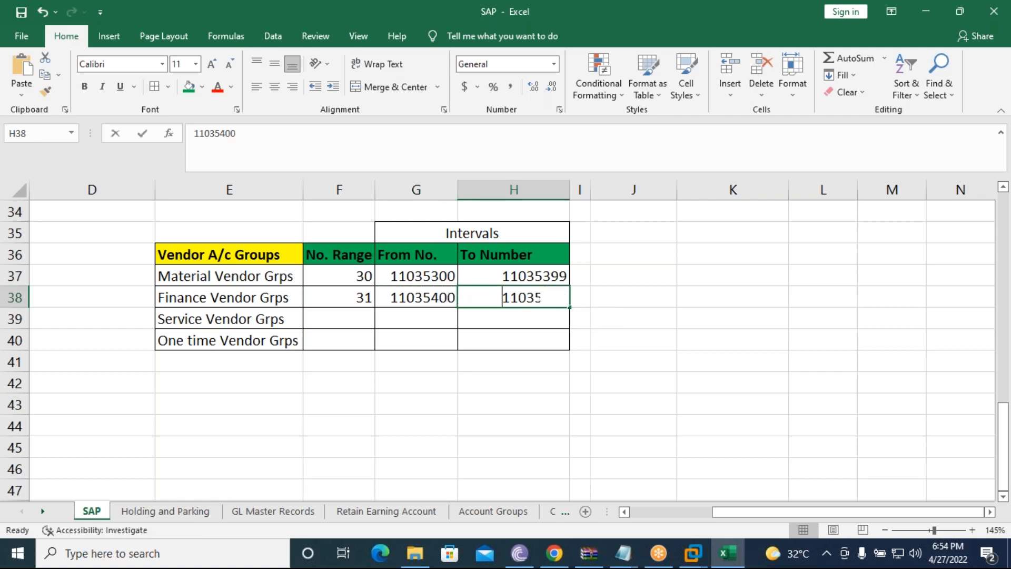
key("BackSpace")
key("BackSpace")
type("99")
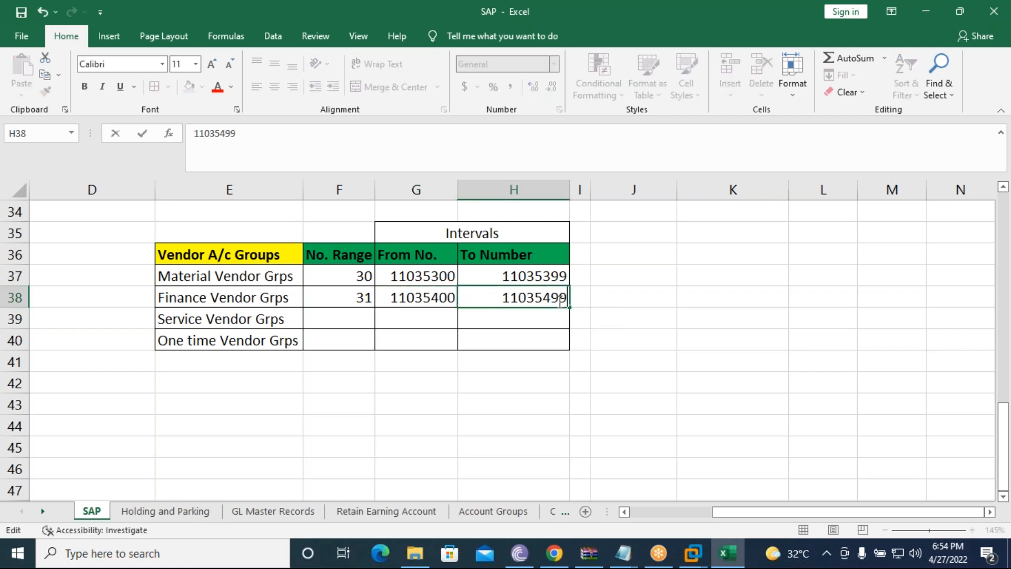
left_click(398, 319)
Enter 32 as the No. Range for Service Vendor Grps in F39.
left_click(358, 317)
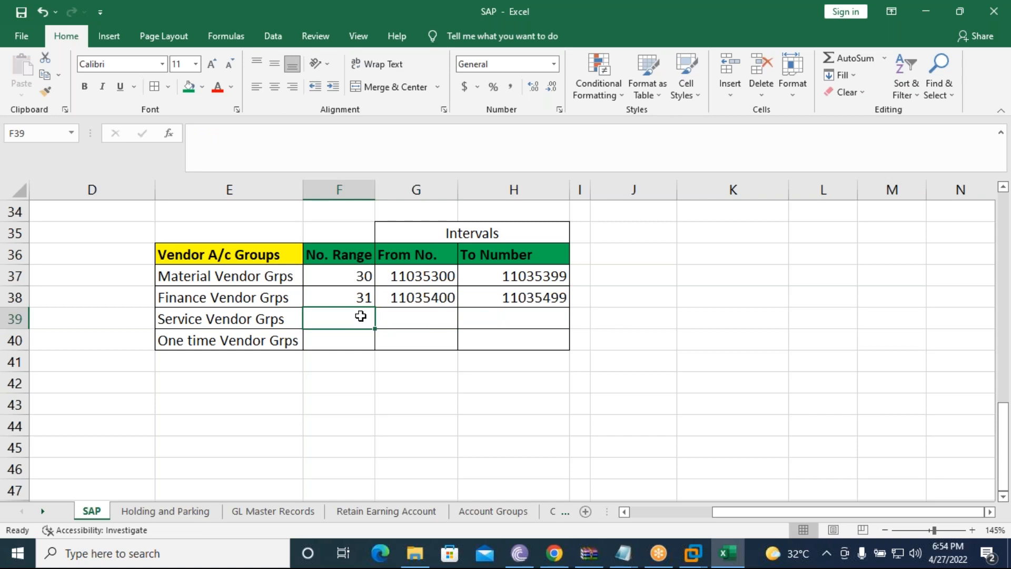
type("32")
left_click(409, 320)
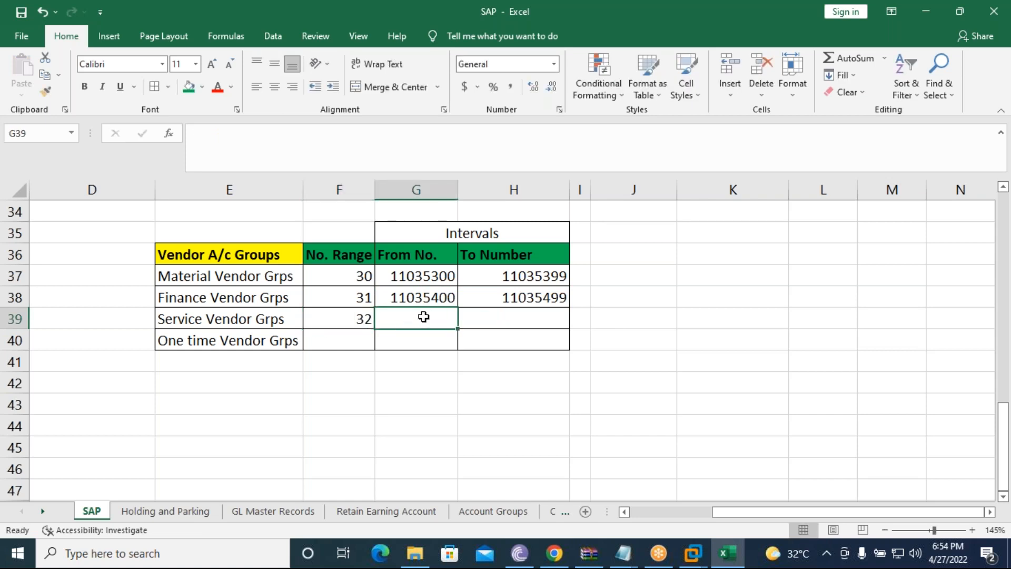
Copy the From No. in G38 to G39 and change it to 11035500 for Service Vendor Grps.
left_click(419, 298)
key("ctrl+c")
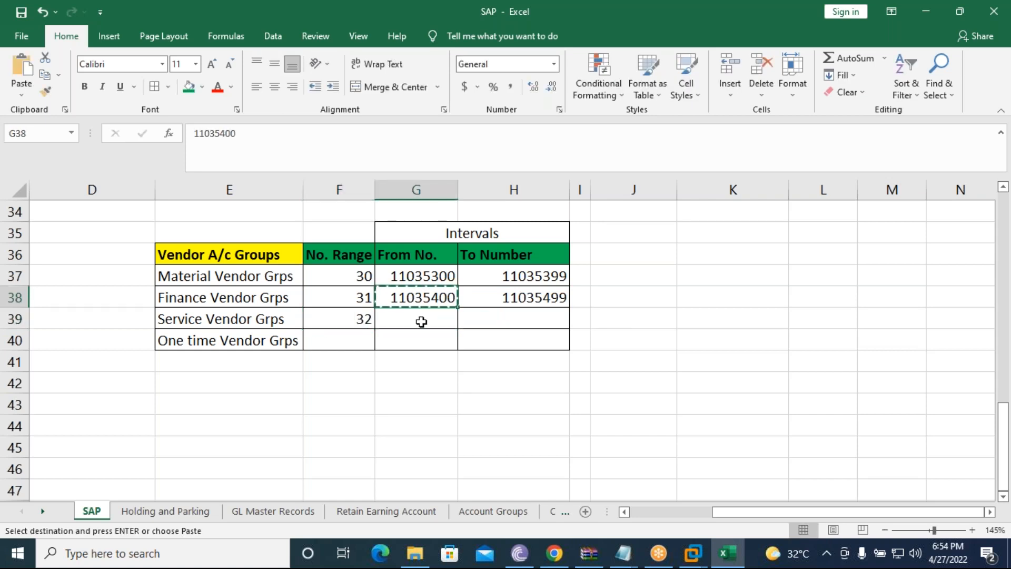
left_click(421, 321)
key("ctrl+v")
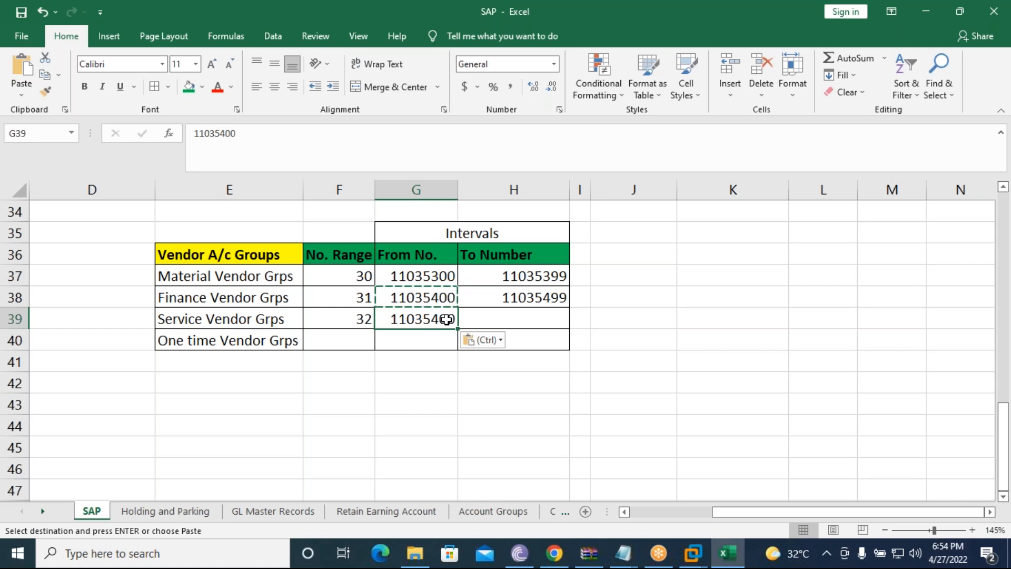
key("F2")
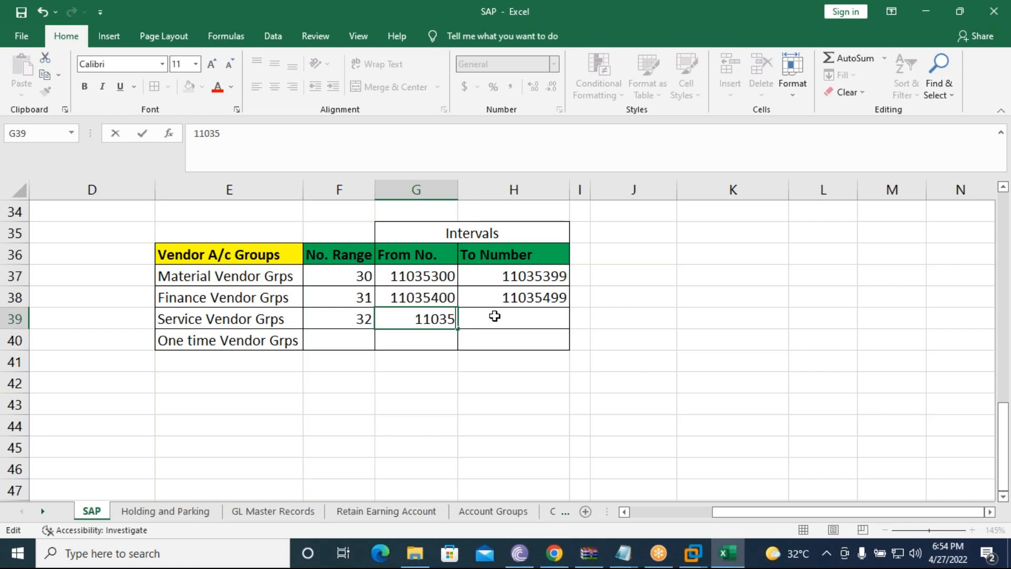
type("500")
key("ctrl+Return")
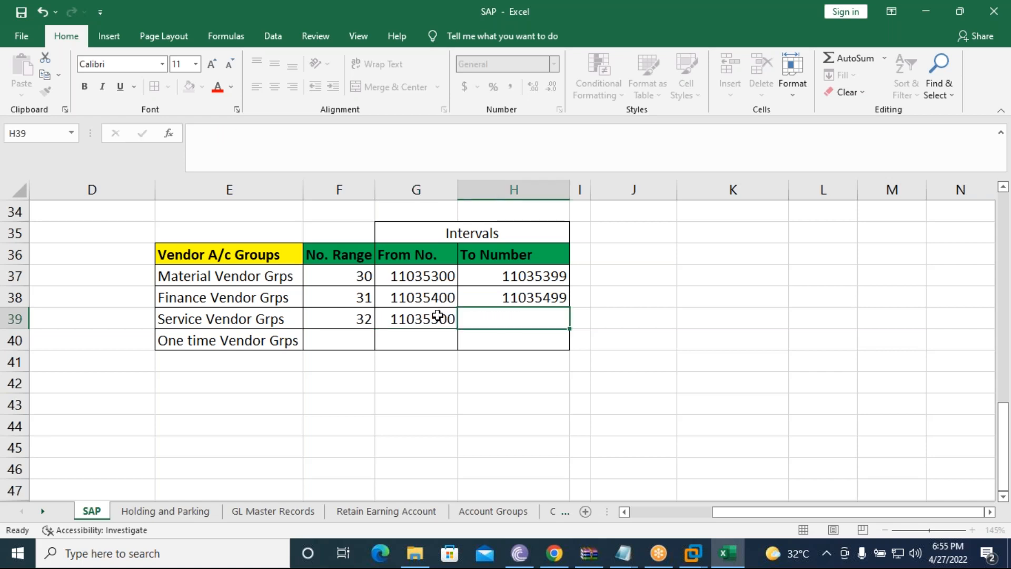
Copy the Service Vendor Grps From No. into H39 and edit it to 1103599 as the To Number.
key("ctrl+c")
left_click(478, 323)
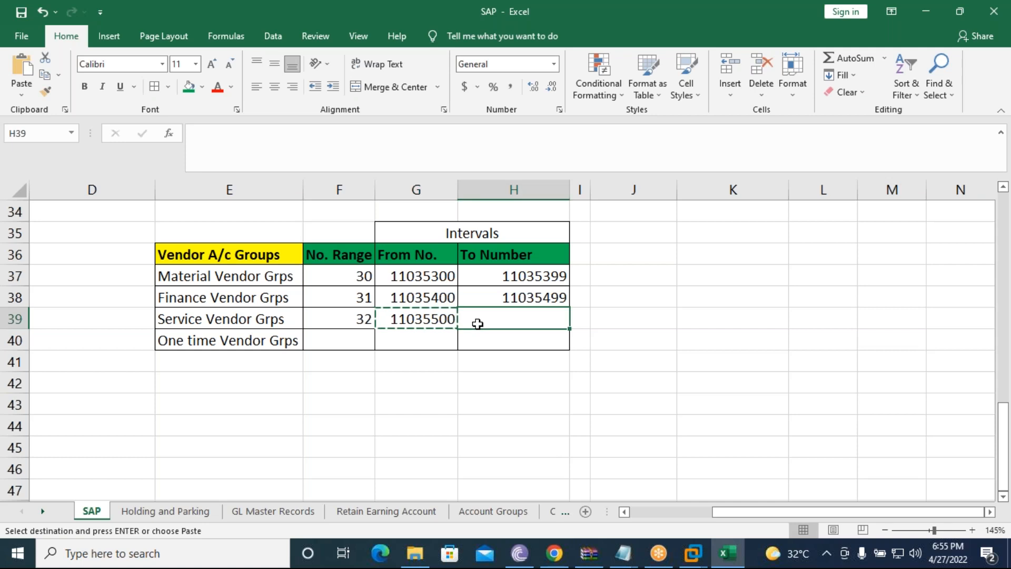
key("ctrl+v")
double_click(564, 319)
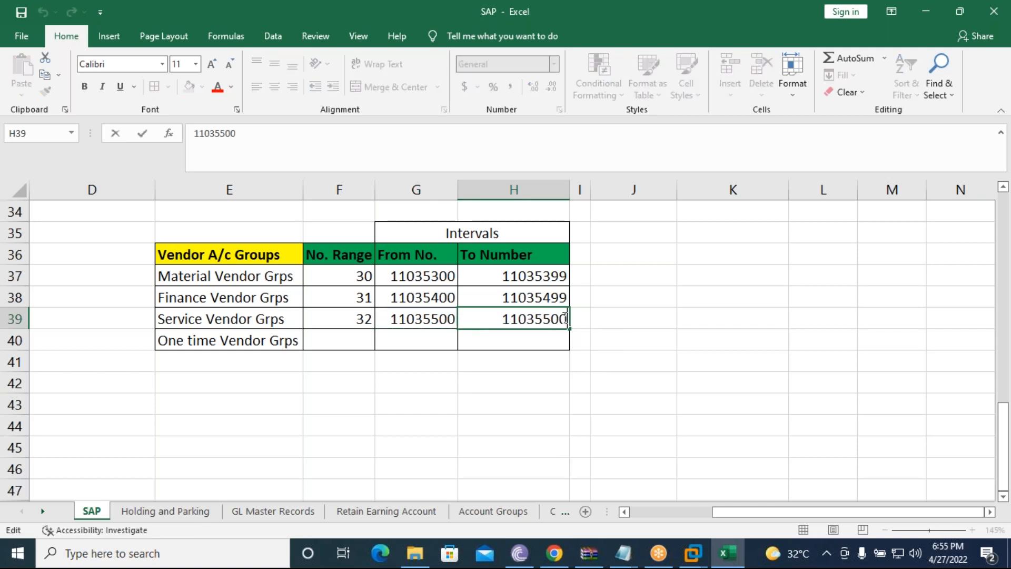
key("BackSpace")
key("BackSpace")
type("99")
key("BackSpace")
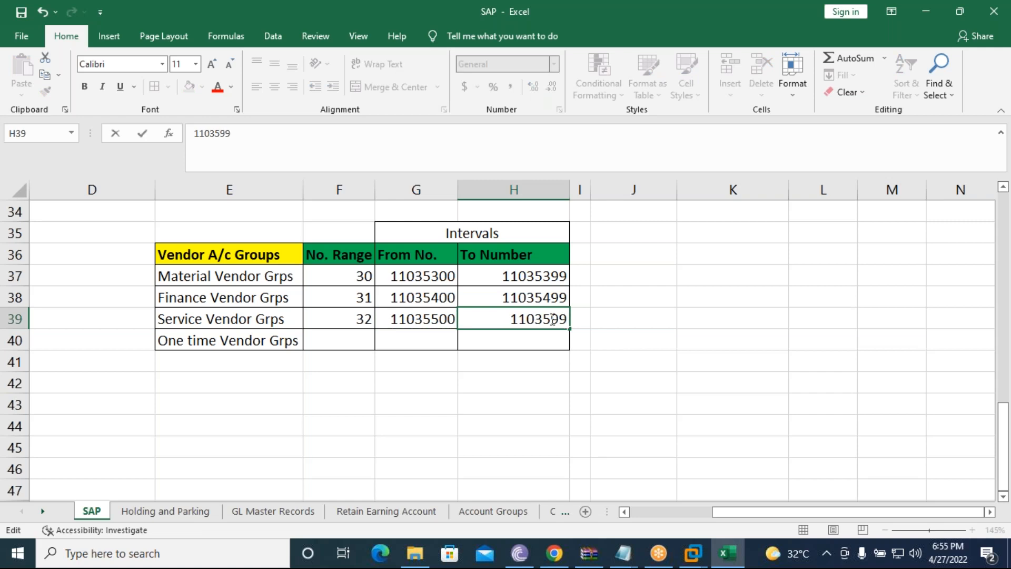
left_click(510, 339)
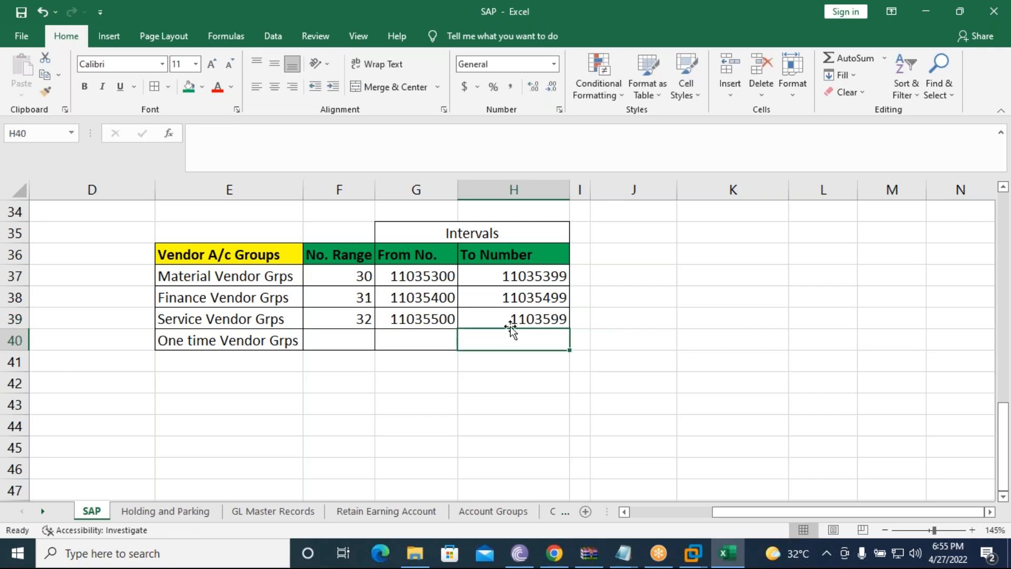
Replace the To Number in H39 with a fresh copy of G39 and change it to 11035599.
left_click(448, 321)
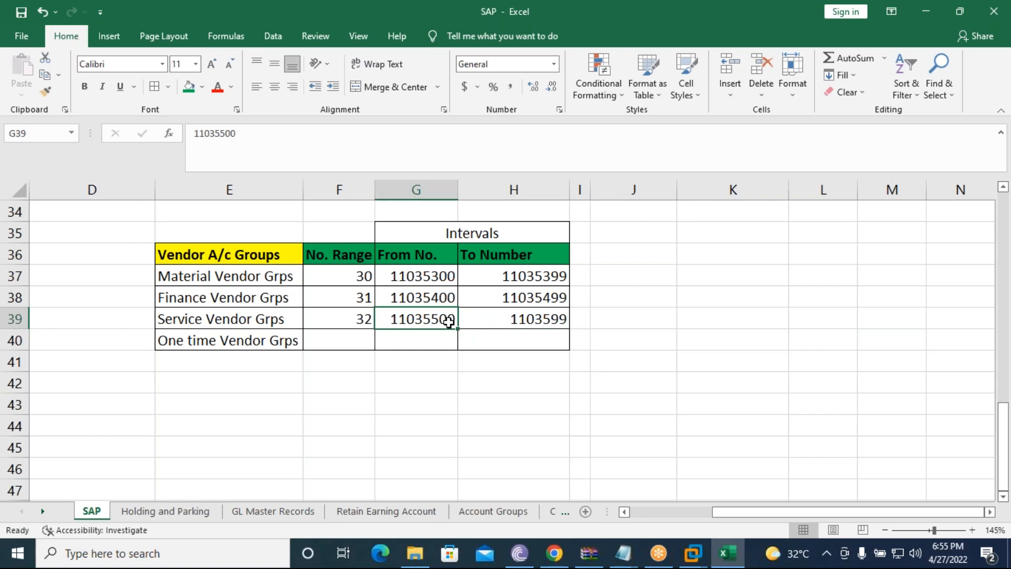
key("ctrl+c")
left_click(502, 320)
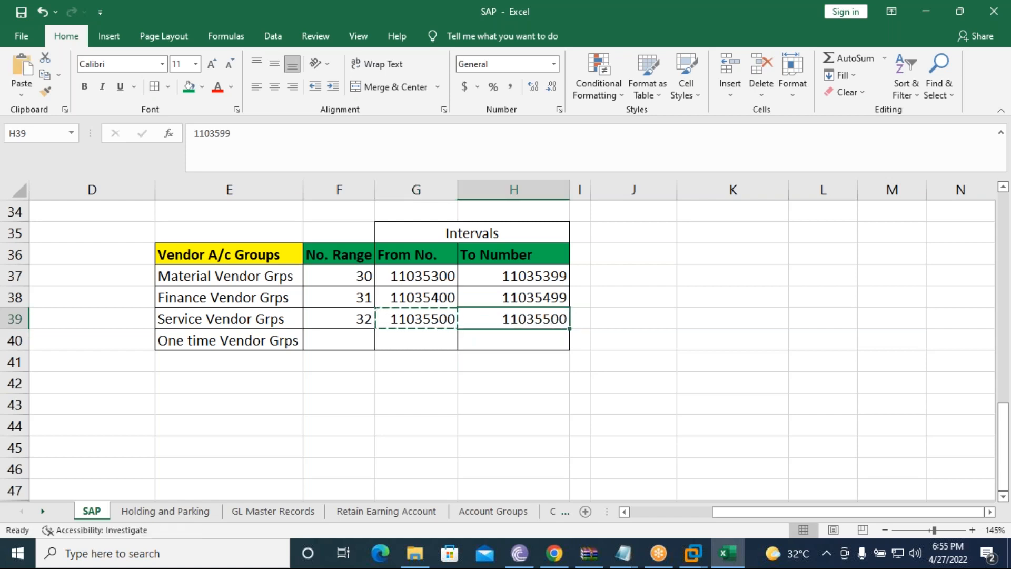
key("ctrl+v")
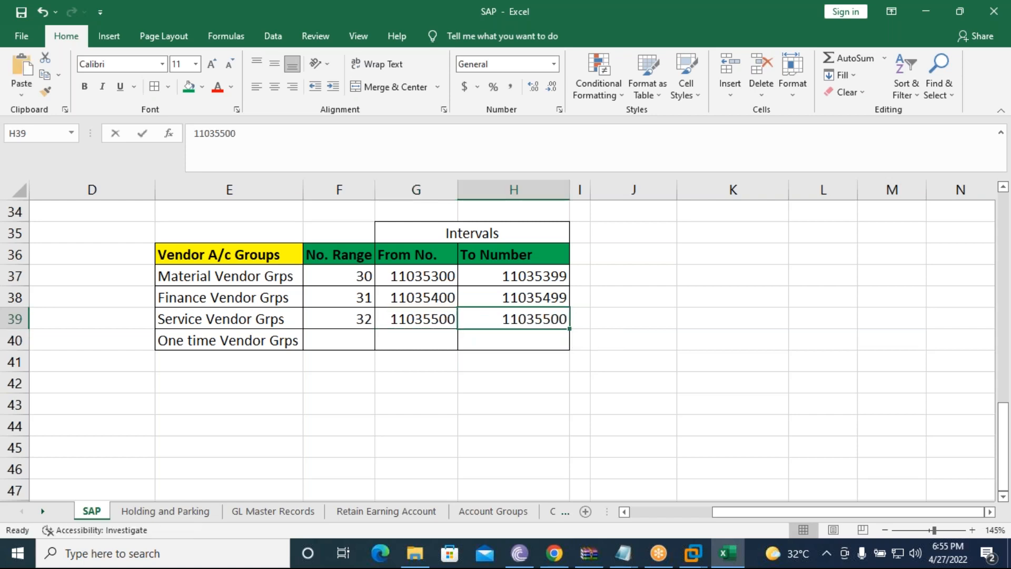
key("F2")
key("BackSpace")
key("BackSpace")
type("99")
key("Return")
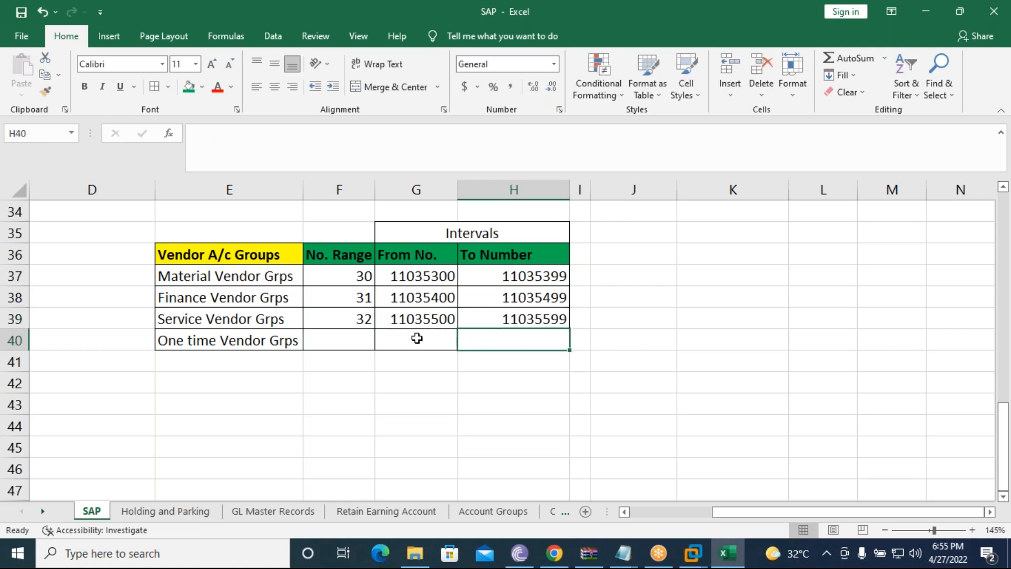
Enter 33 as the No. Range for One time Vendor Grps in F40.
left_click(350, 335)
type("33")
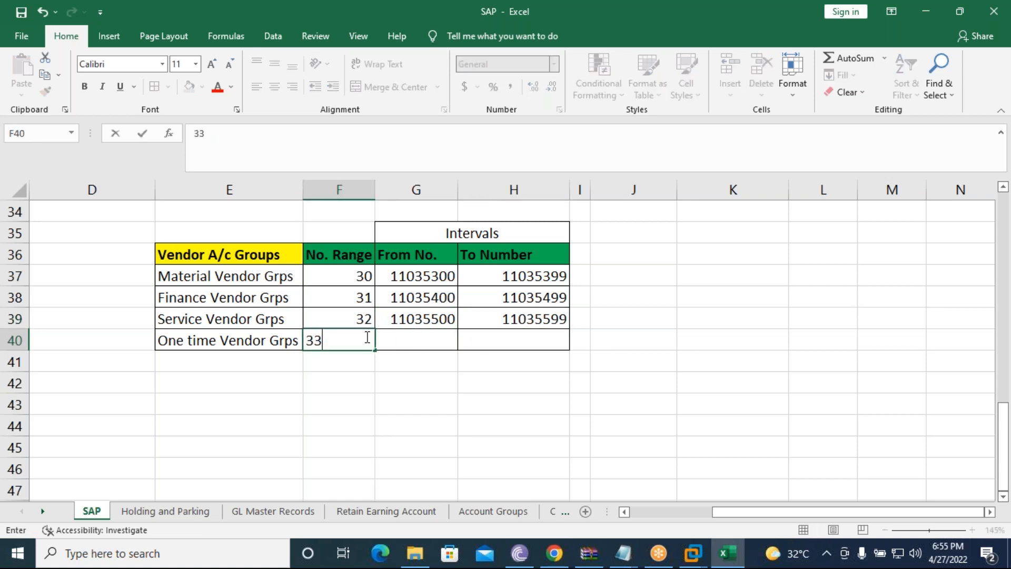
left_click(409, 354)
left_click(409, 340)
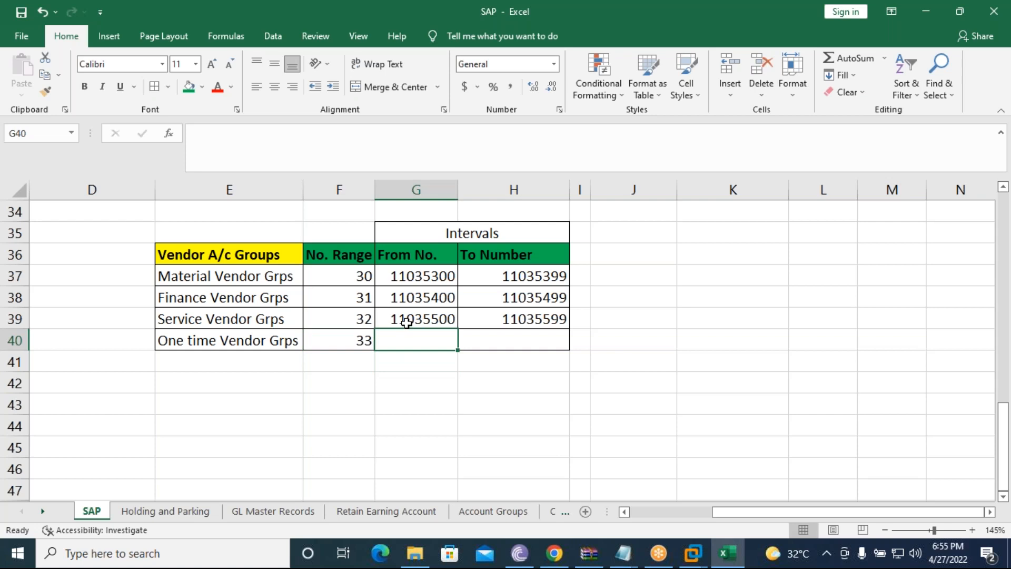
Copy the From No. in G39 to G40 and change it to 11035600 for One time Vendor Grps.
left_click(407, 322)
key("ctrl+c")
left_click(414, 341)
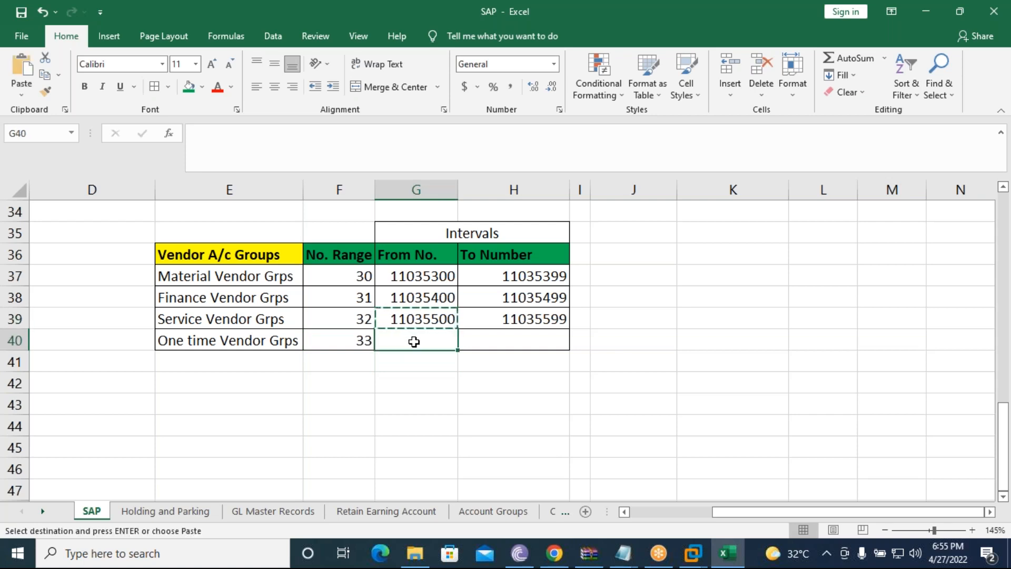
key("ctrl+v")
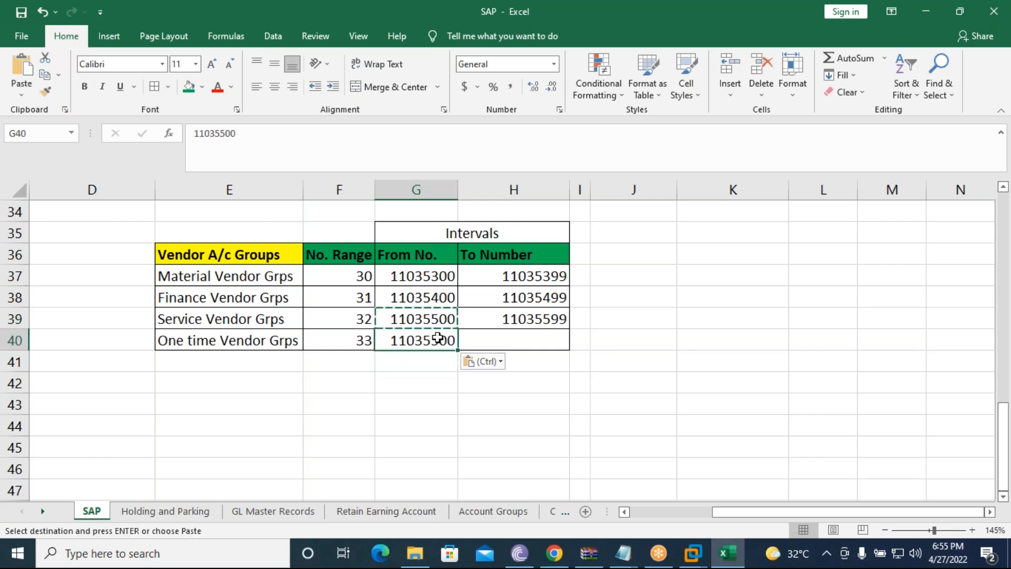
double_click(438, 337)
key("BackSpace")
type("6")
left_click(498, 342)
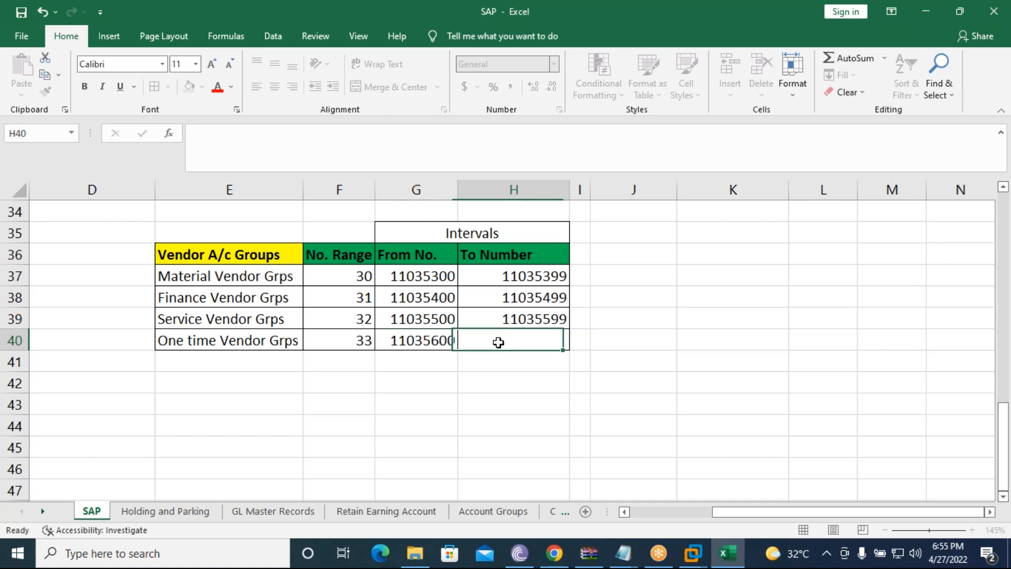
Copy the Service Vendor Grps To Number from H39 to H40 and change it to 11035699.
left_click(542, 322)
key("ctrl+c")
left_click(537, 340)
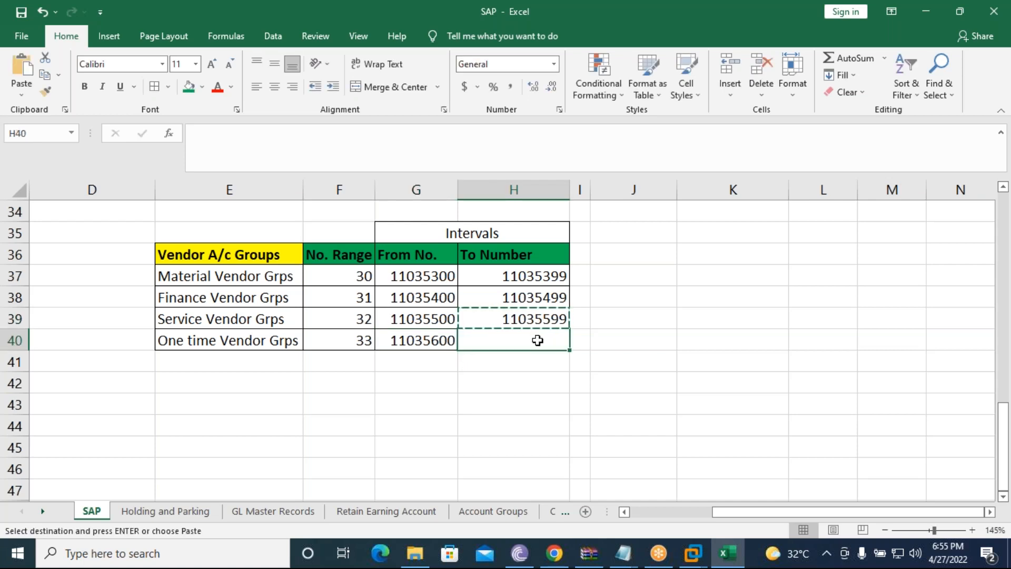
key("ctrl+v")
double_click(546, 342)
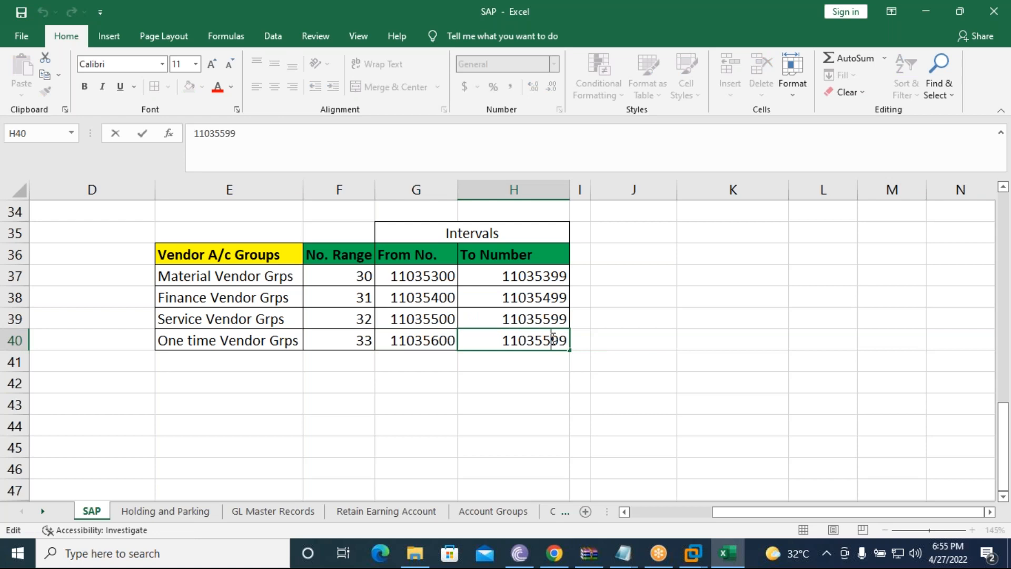
key("BackSpace")
type("6")
left_click(567, 396)
left_click(345, 364)
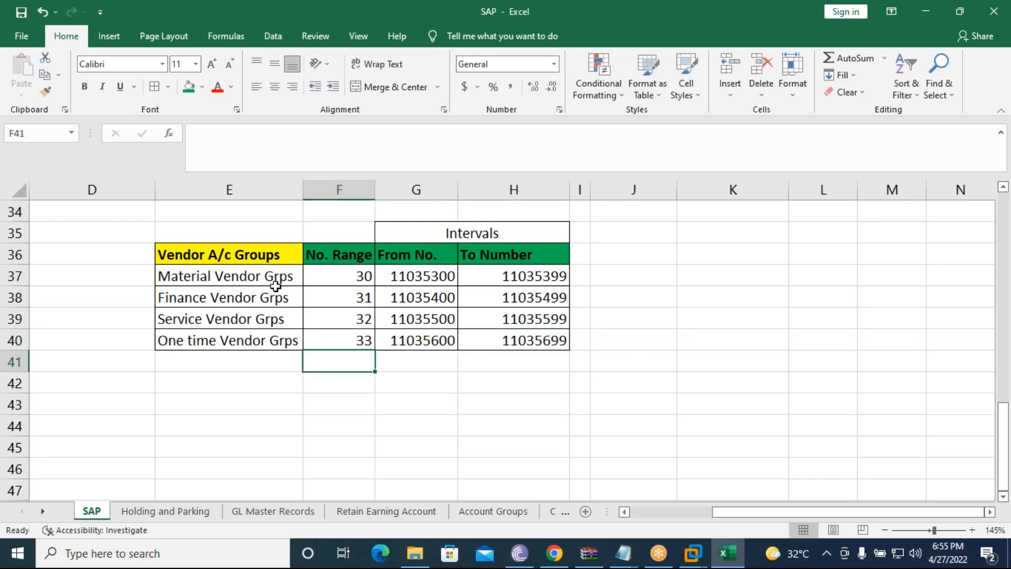
Fill the merged Intervals heading in G35 with orange and make its text bold.
left_click(461, 233)
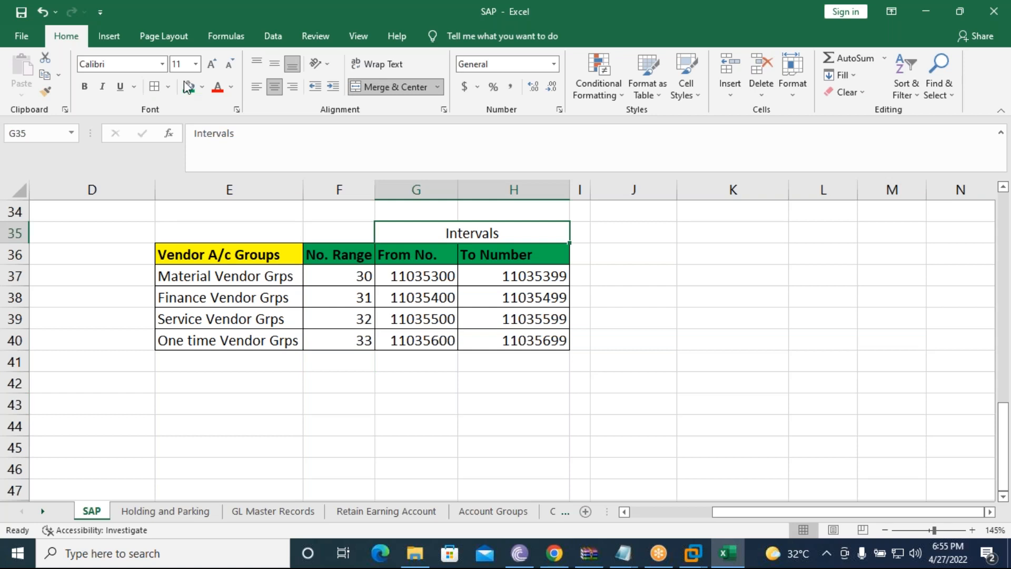
left_click(202, 86)
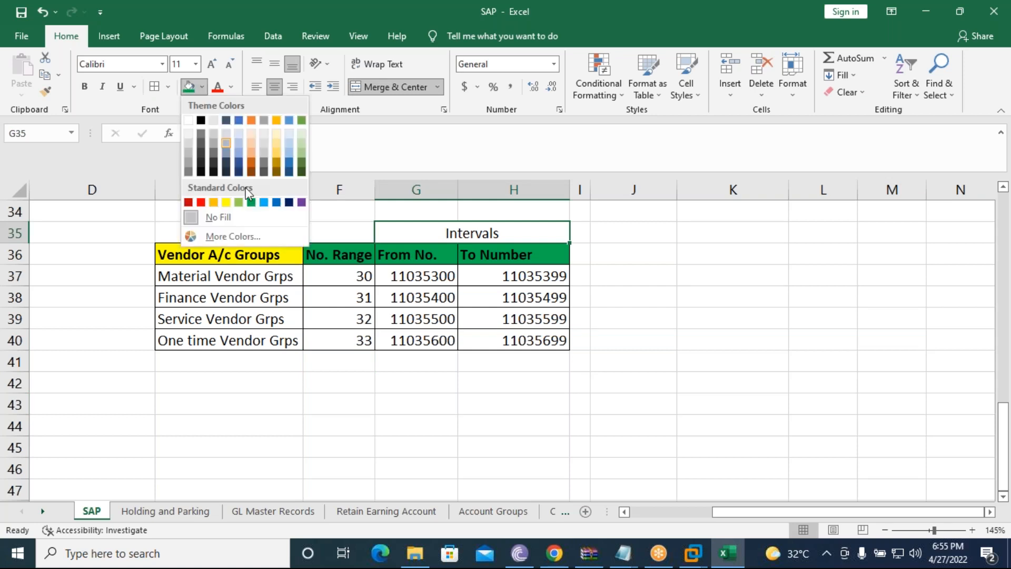
left_click(214, 203)
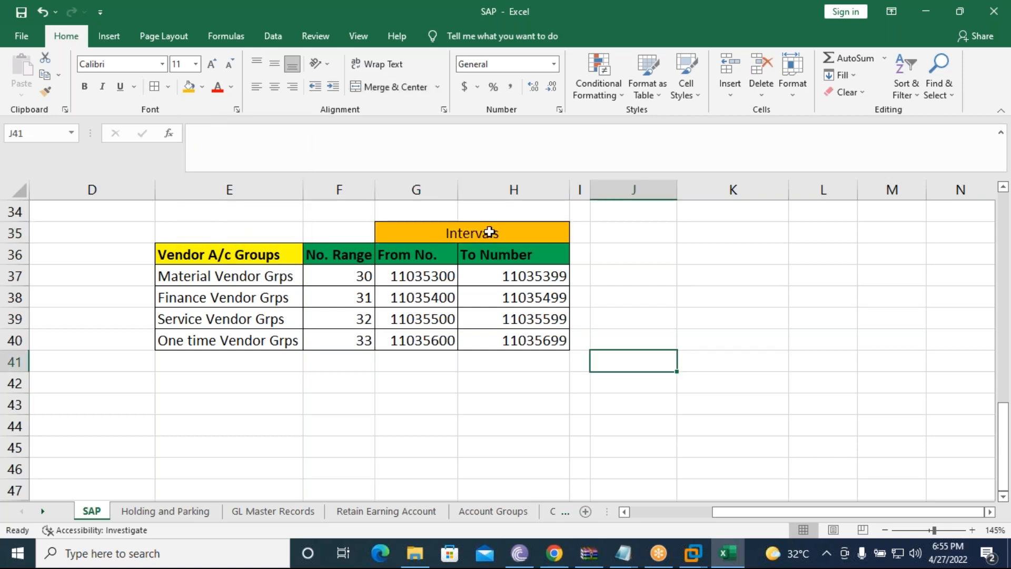
key("ctrl+b")
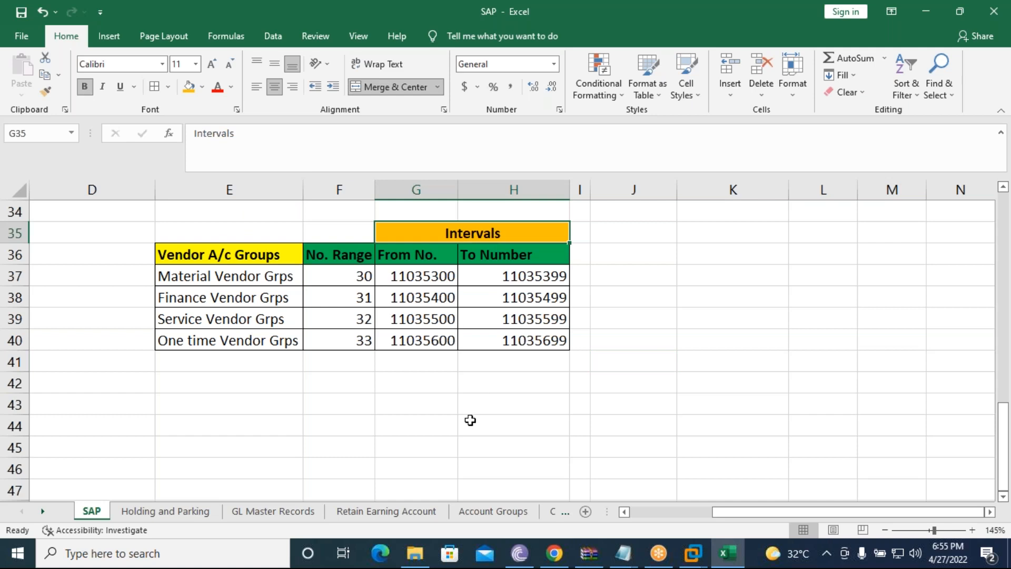
left_click(469, 422)
mouse_move(726, 509)
left_mouse_down()
mouse_move(638, 502)
mouse_move(732, 516)
left_mouse_up()
left_click(611, 276)
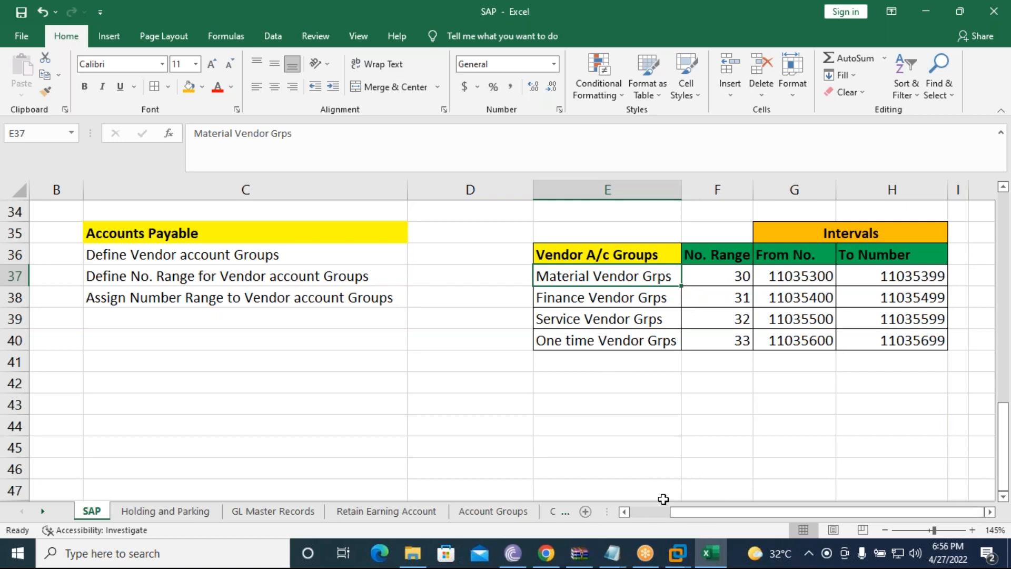
left_click(734, 275)
left_click(813, 277)
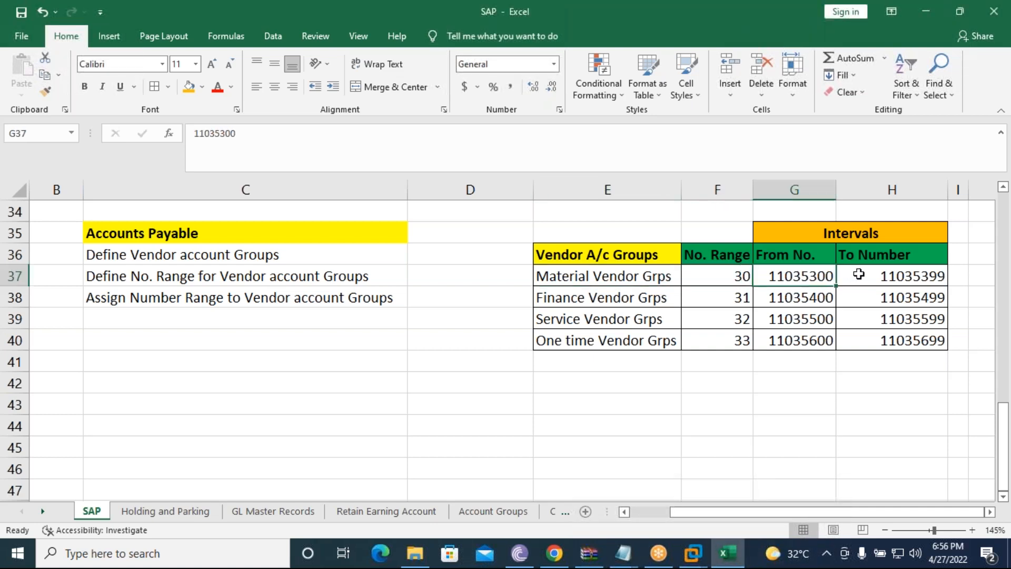
left_click(810, 256)
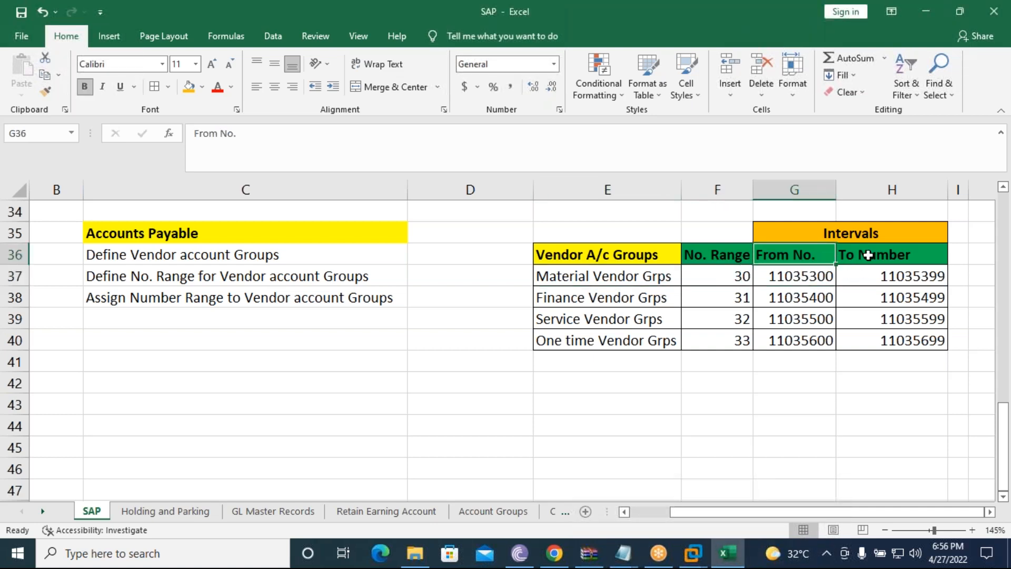
left_click(868, 255)
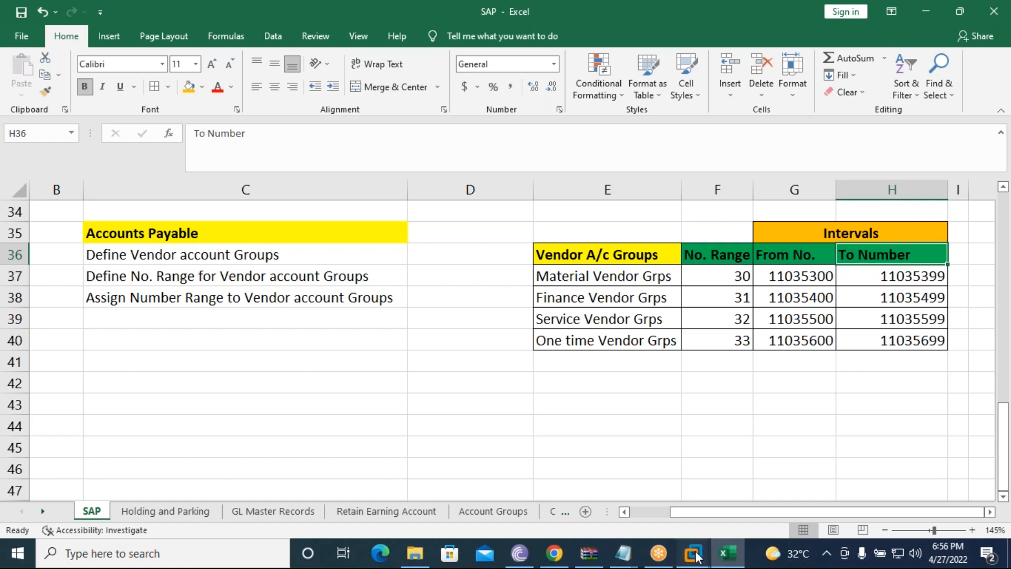
Switch to SAP in VMware Workstation, leave the vendor number ranges, and open Define Account Groups with Screen Layout (Vendors).
mouse_move(693, 553)
left_click(735, 469)
key("Return")
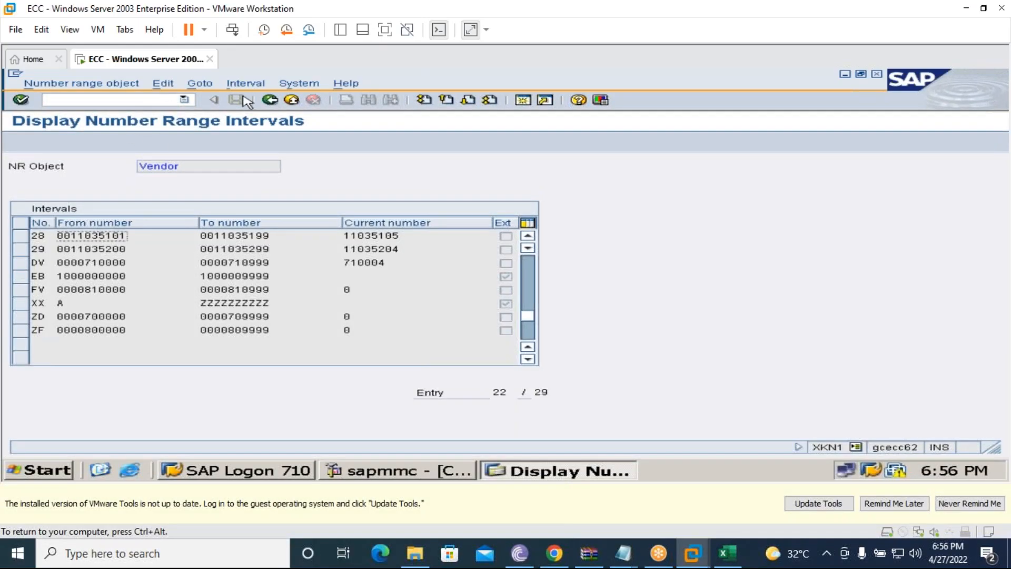
left_click(270, 100)
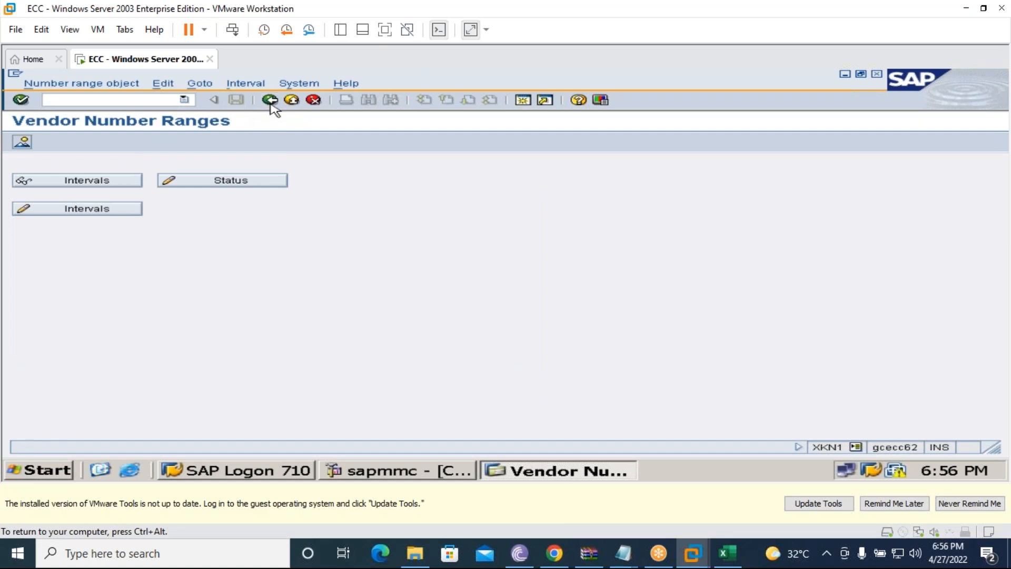
left_click(270, 100)
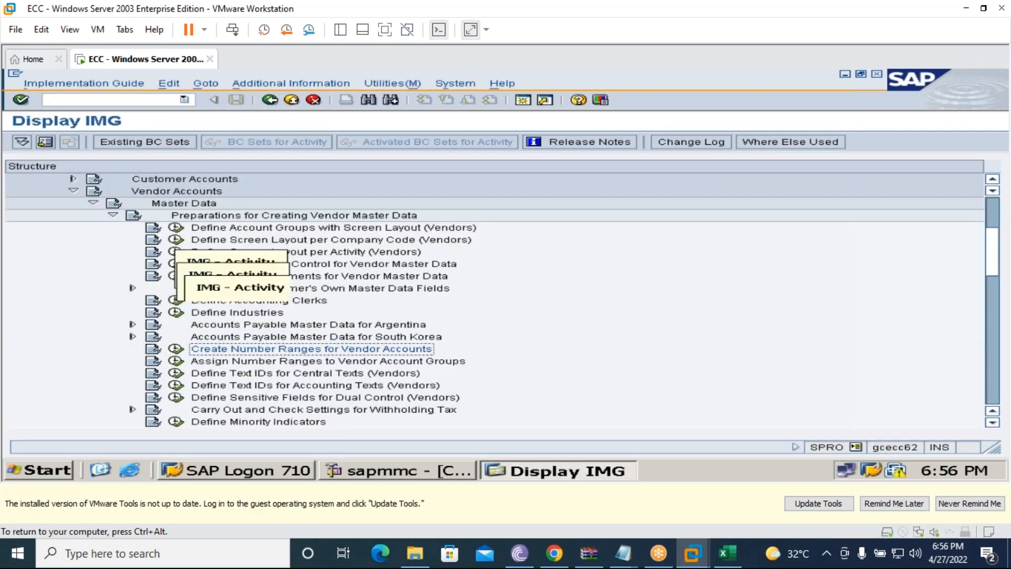
scroll(178, 234, "up", 4)
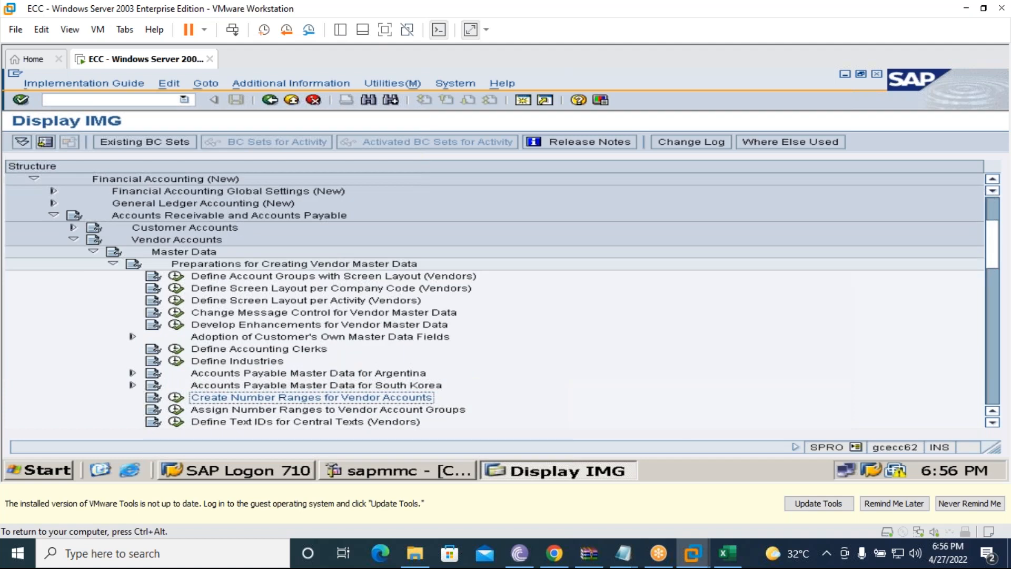
scroll(150, 261, "up", 2)
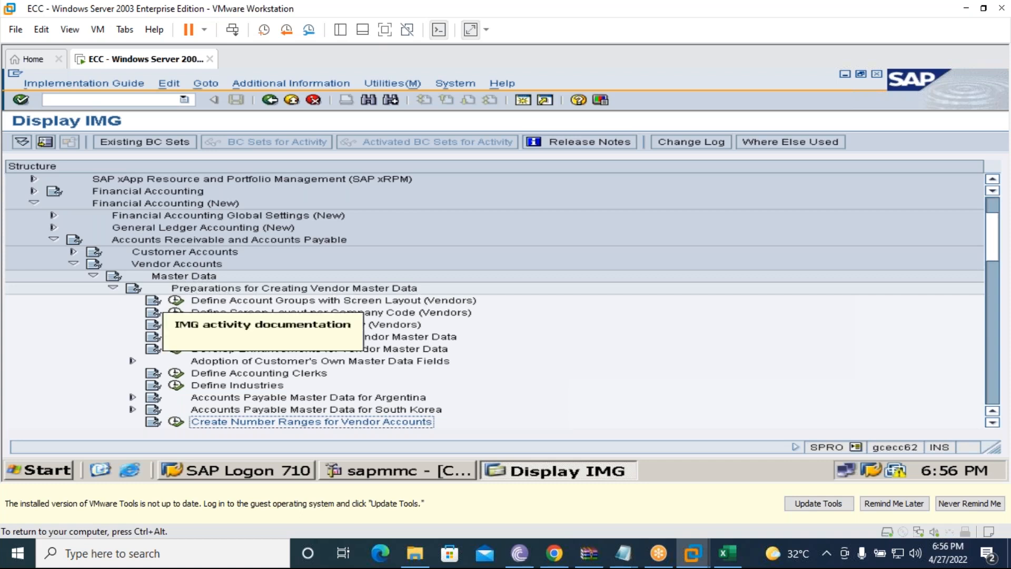
left_click(177, 301)
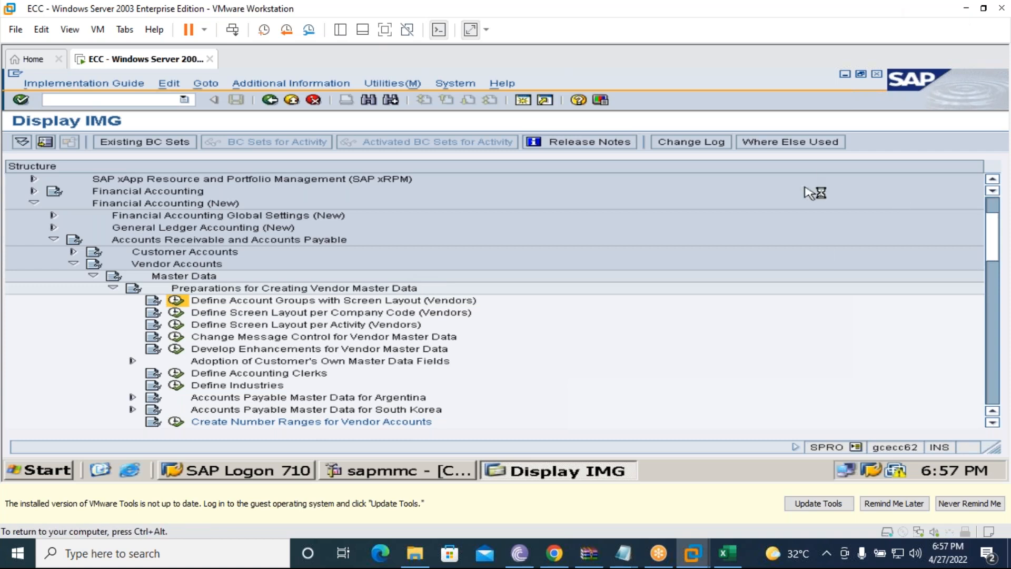
Postpone the VMware Tools update reminder and show the virtual machine in full screen.
left_click(894, 503)
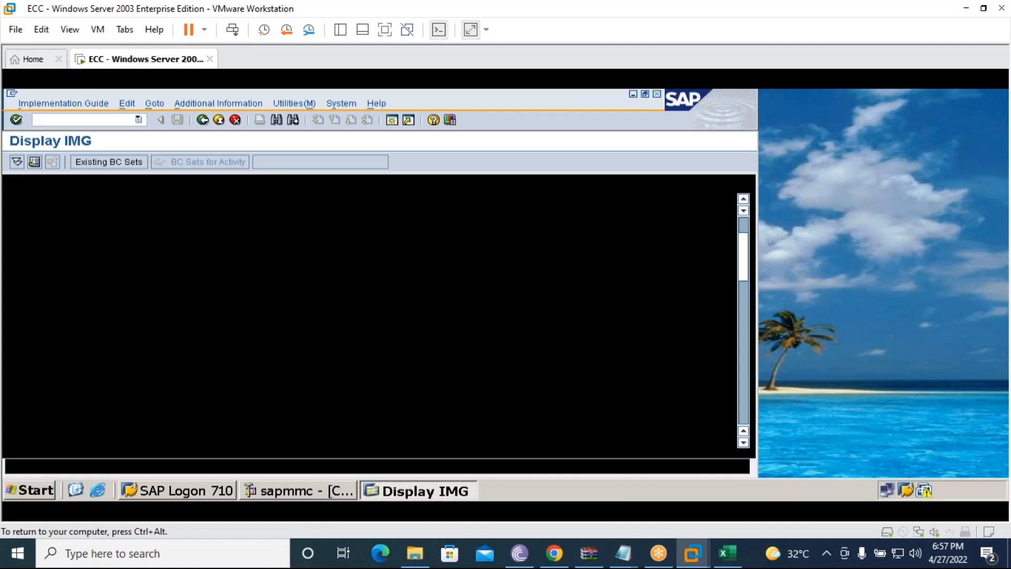
left_click(645, 94)
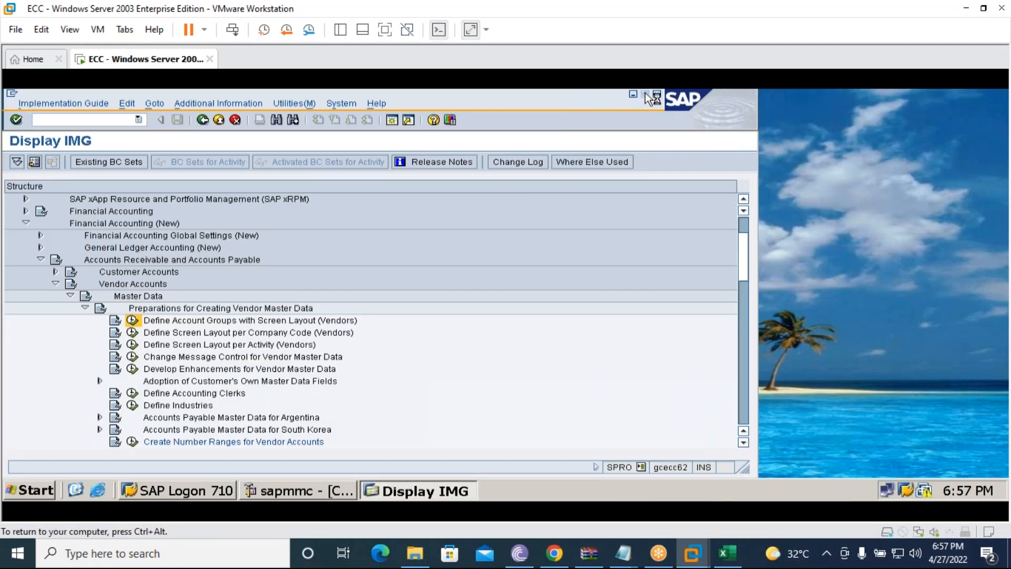
left_click(386, 30)
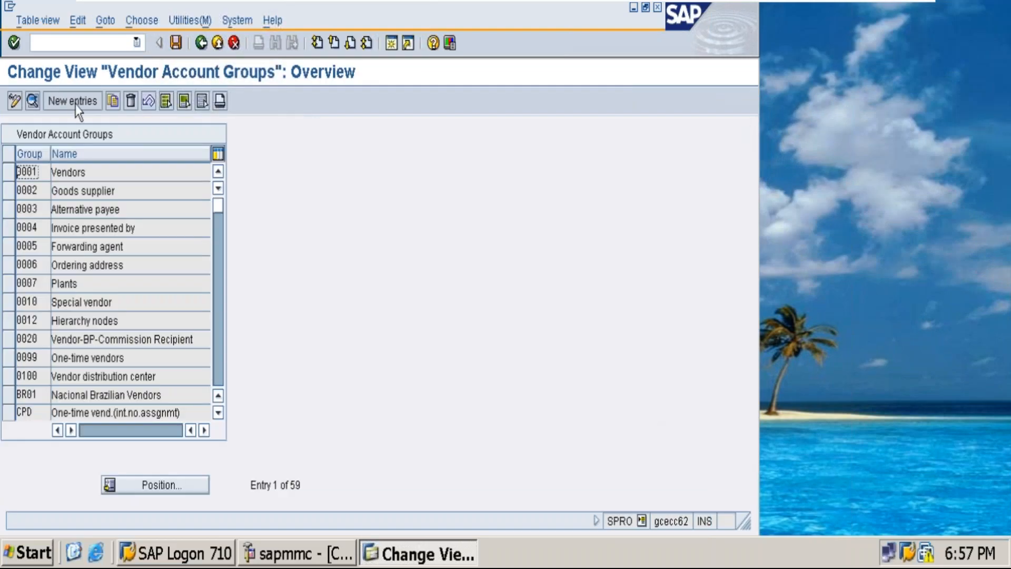
Create a new vendor account group 7676 named "7676 Material vendor accounts".
left_click(69, 102)
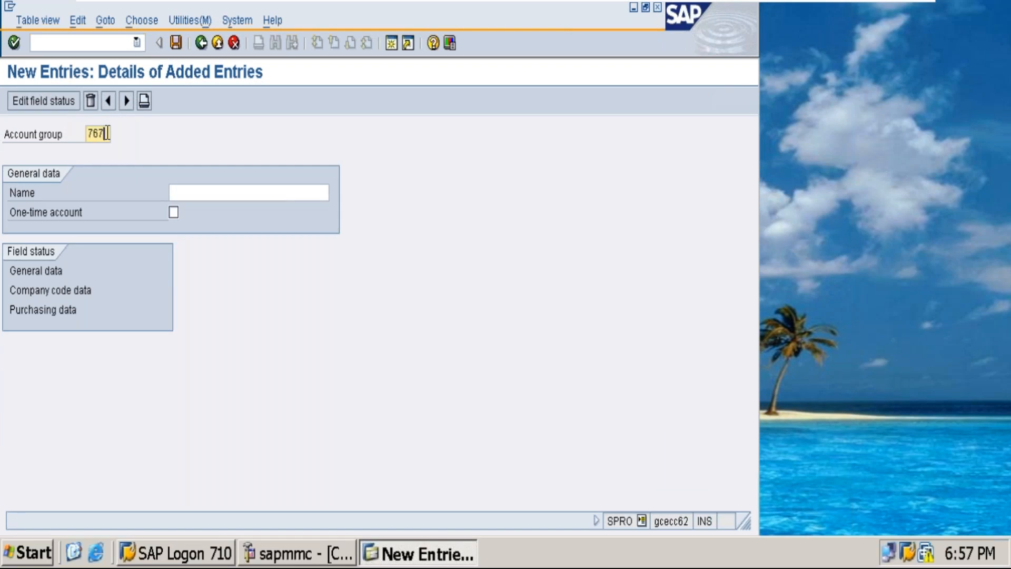
left_click(183, 194)
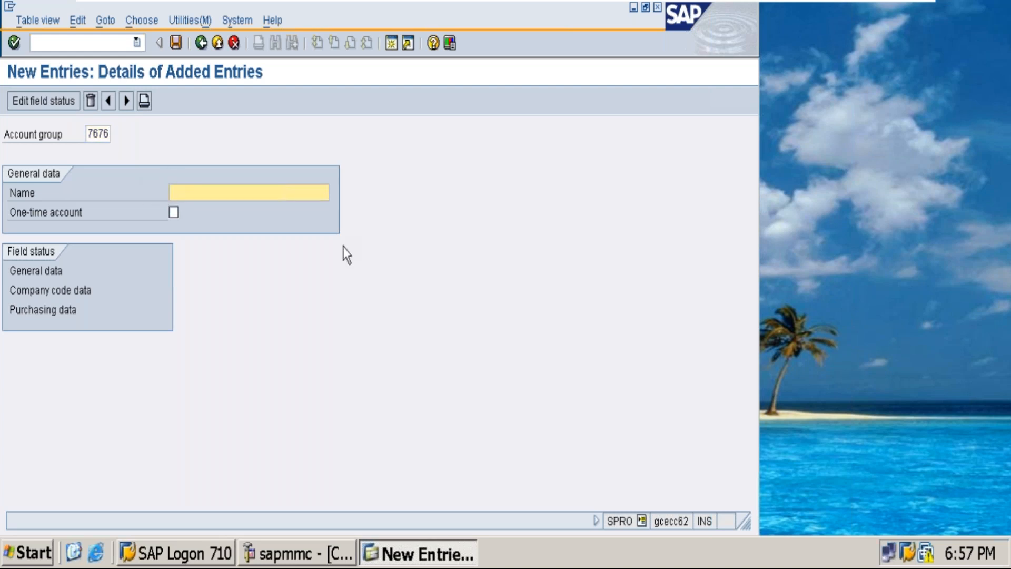
key("BackSpace")
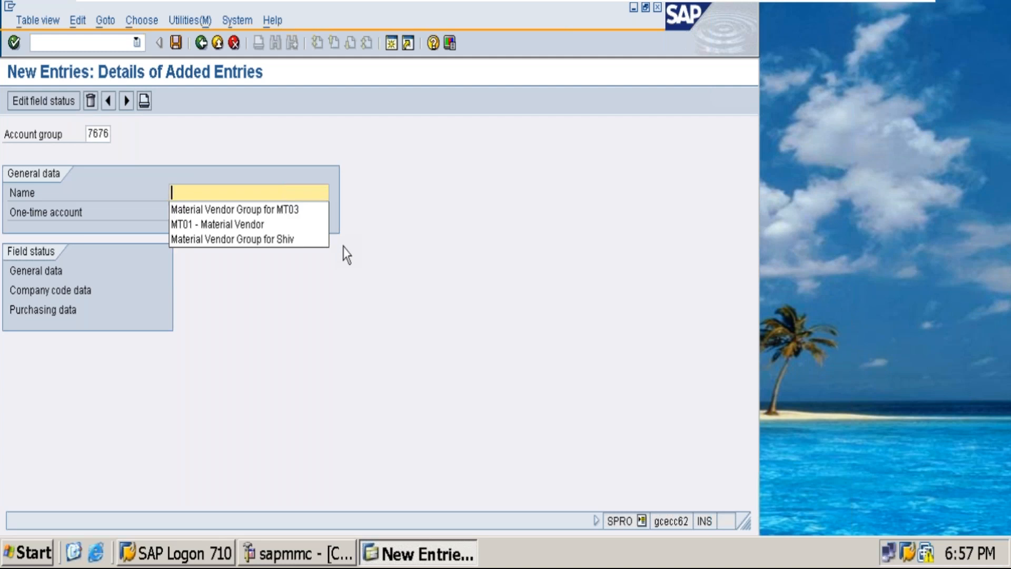
type("Material")
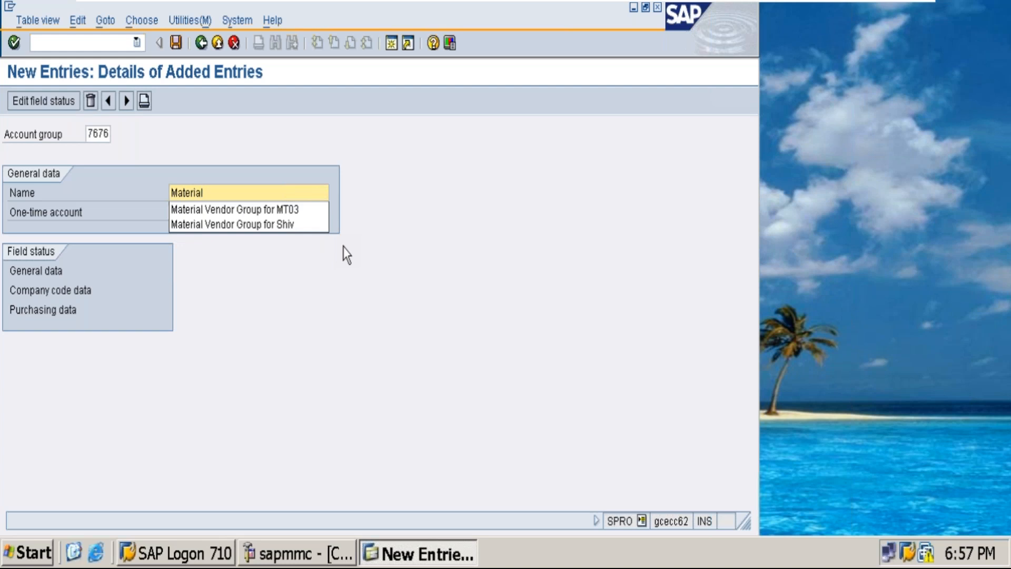
type("76")
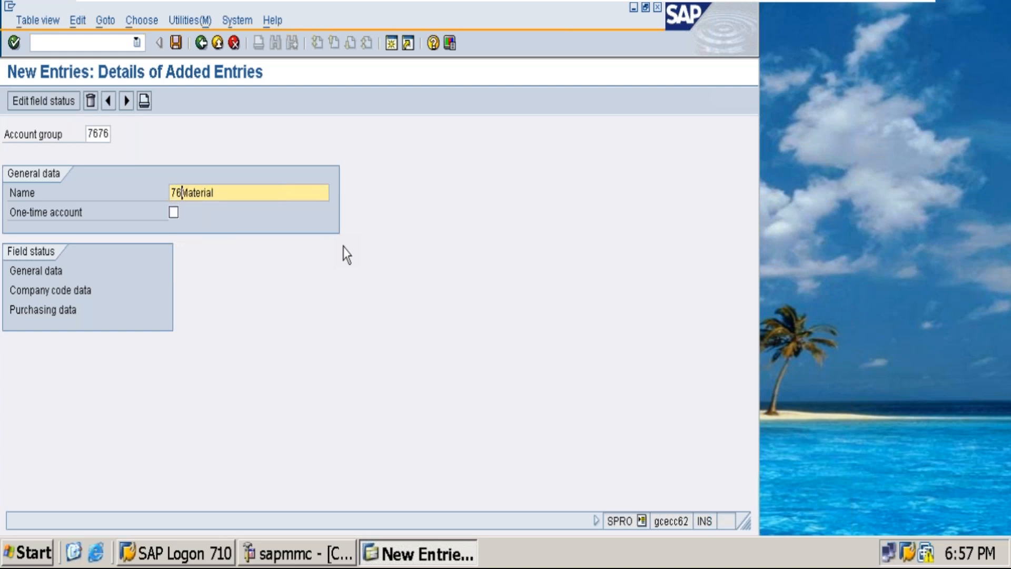
type("76 ")
type("or a")
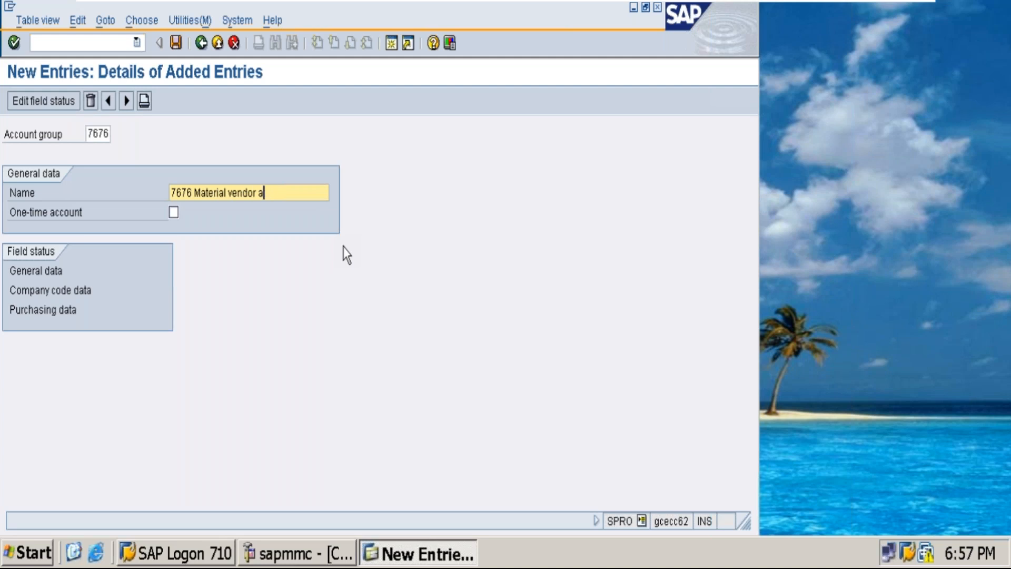
type("ccounts")
Make Reconciliation account a required entry in the group's company code account management fields, and save under customizing request ECCK900088.
double_click(41, 289)
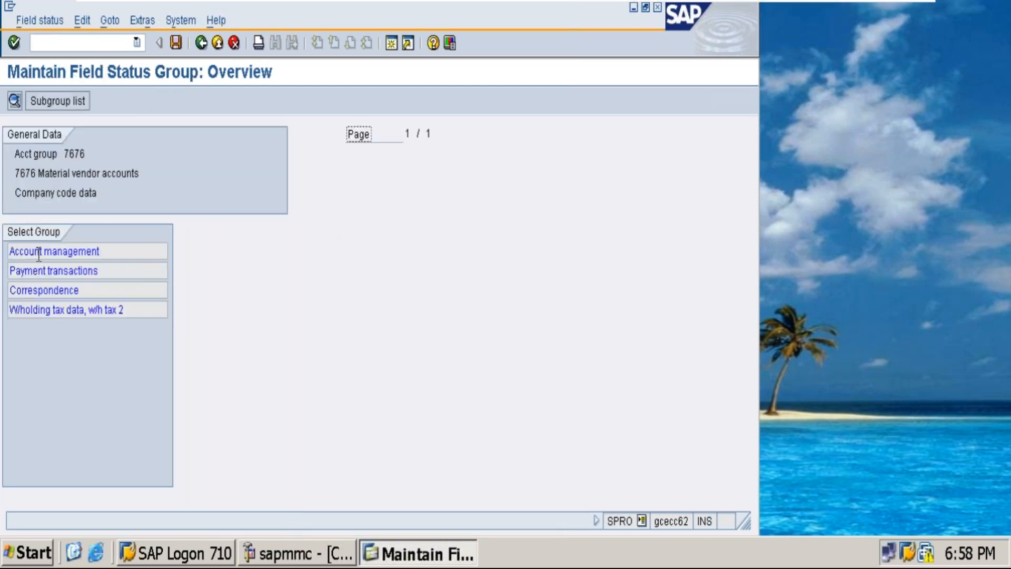
double_click(42, 252)
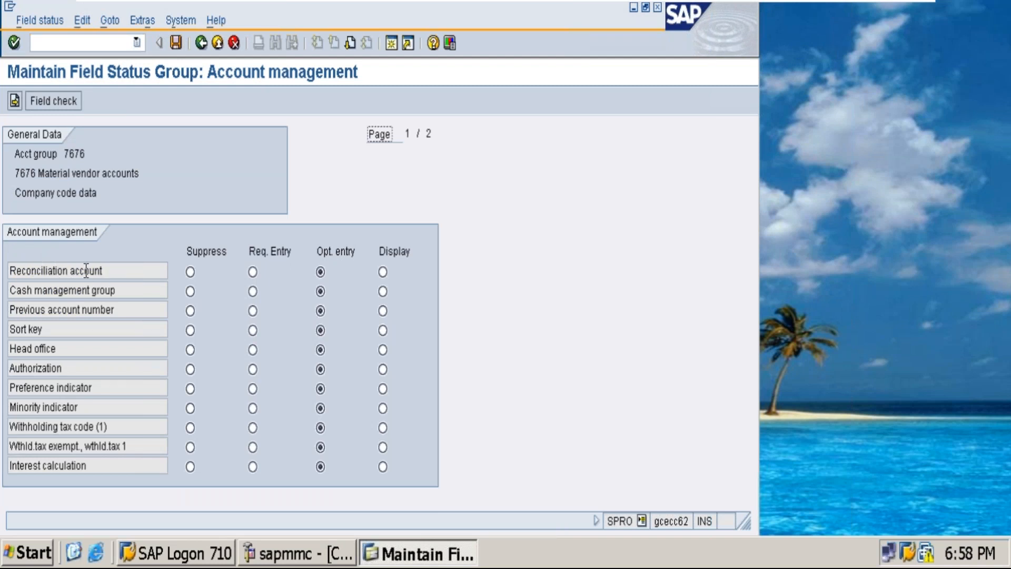
left_click(252, 271)
left_click(177, 42)
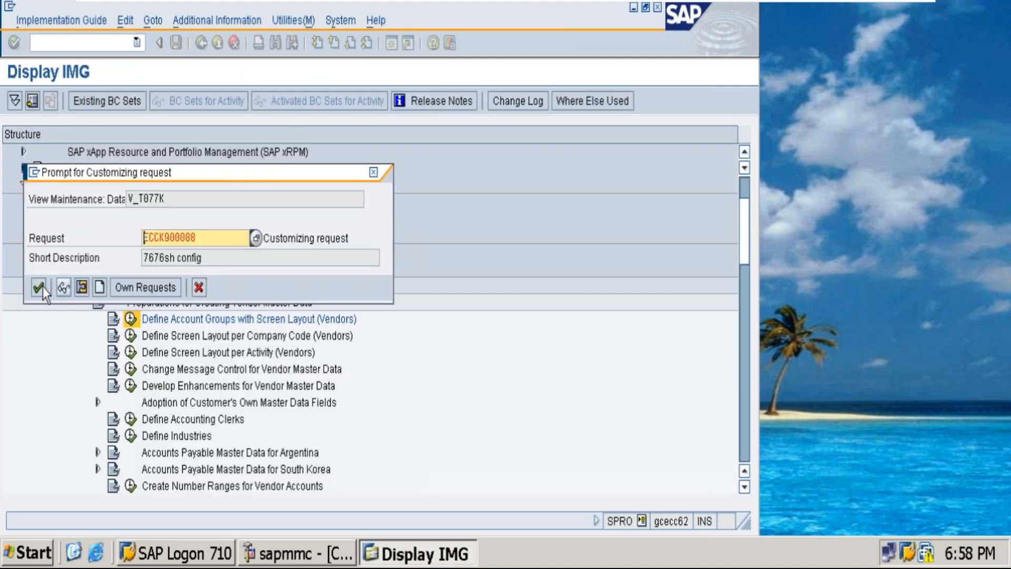
left_click(42, 287)
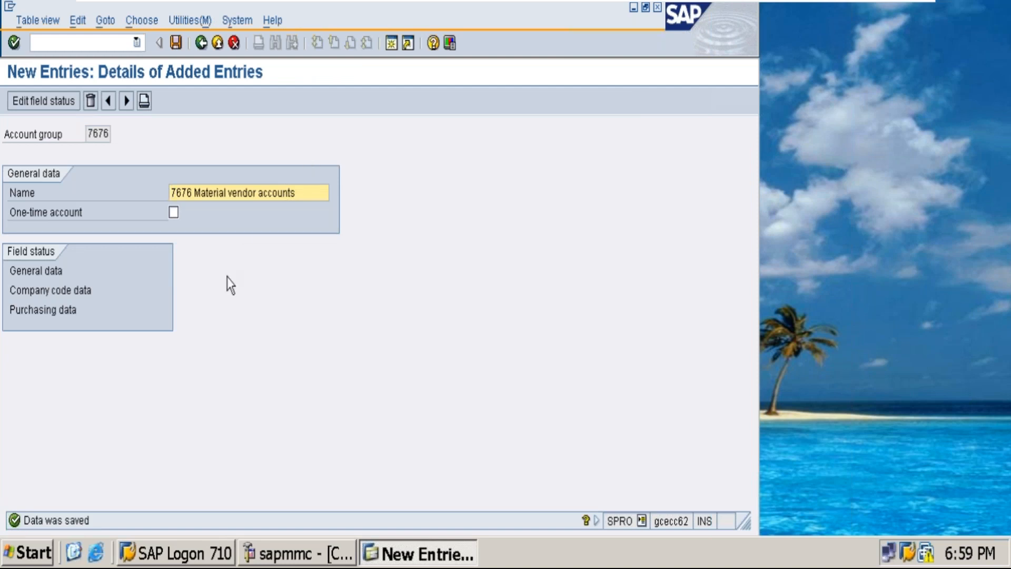
left_click(203, 44)
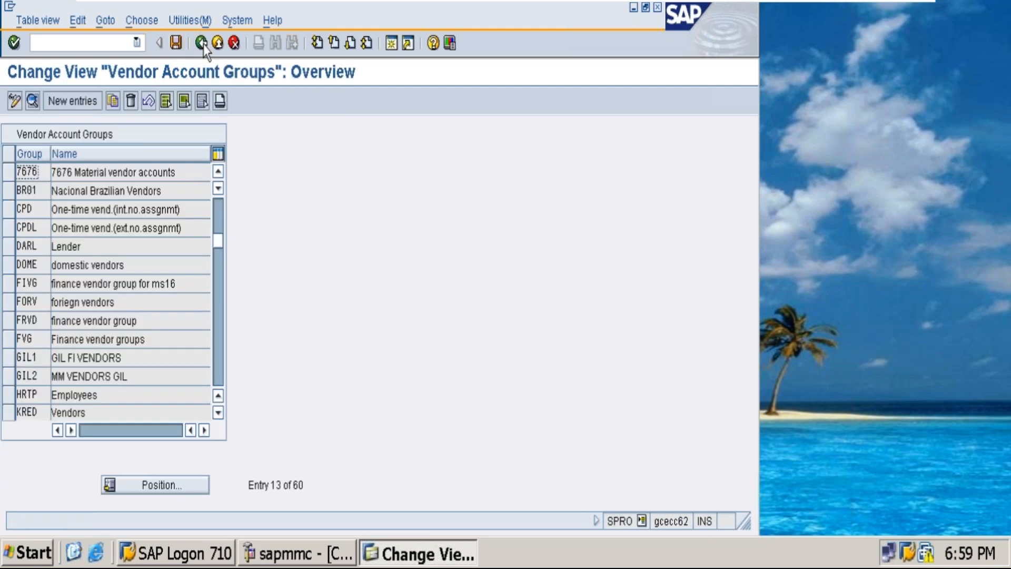
left_click(202, 44)
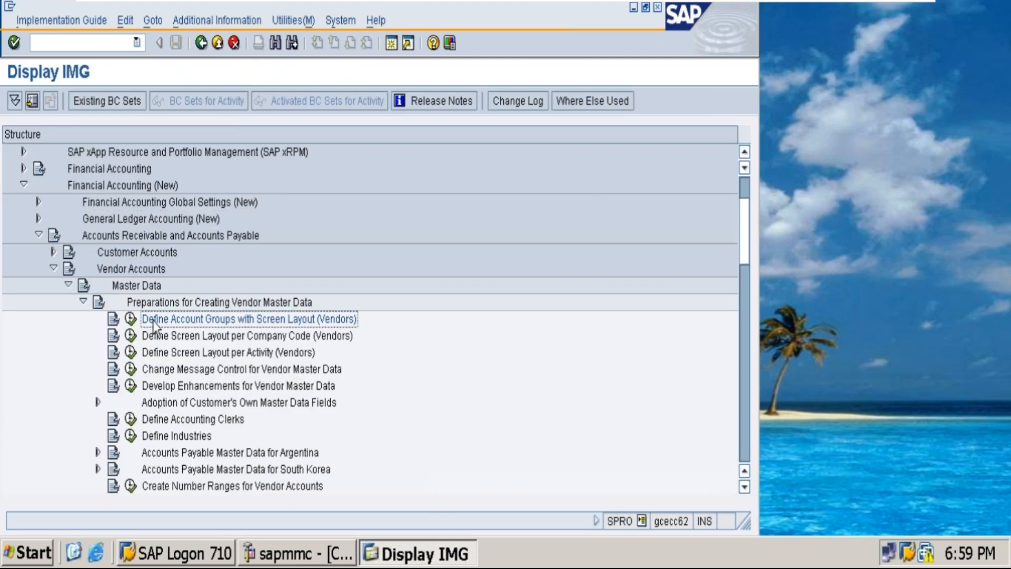
Open Define Account Groups with Screen Layout (Vendors) and start a new vendor account group with the key 76FV.
left_click(130, 319)
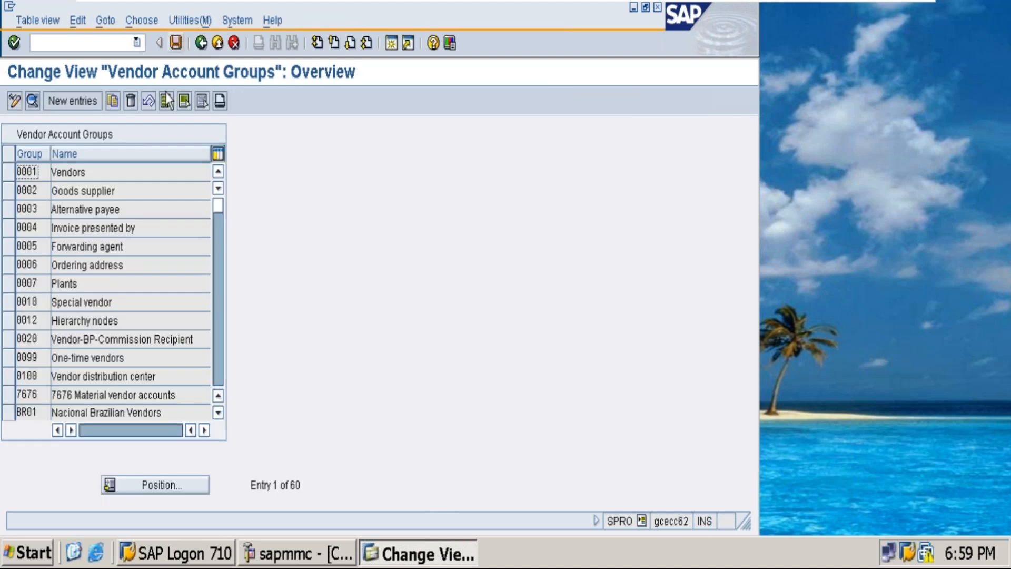
left_click(65, 99)
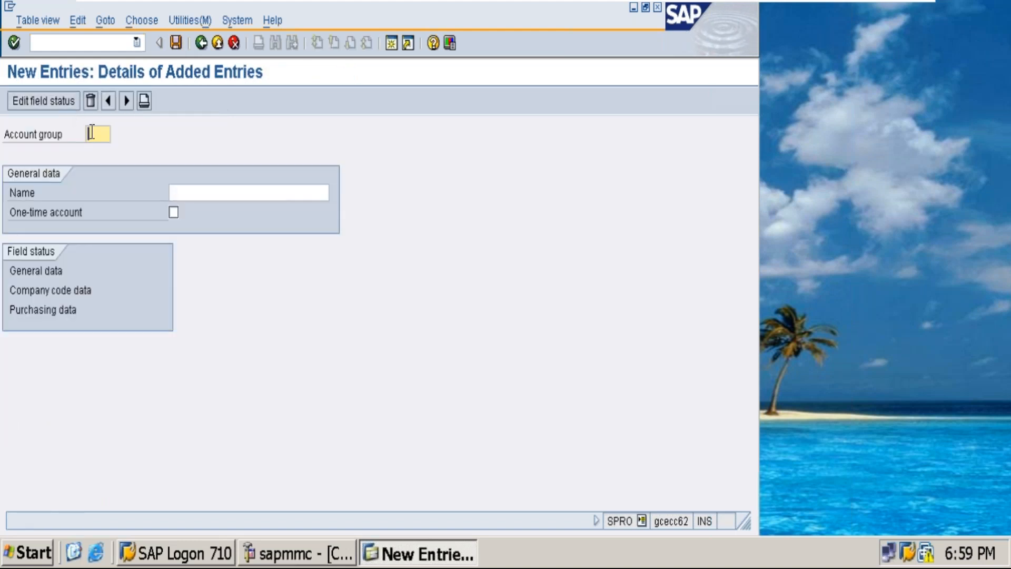
type("767")
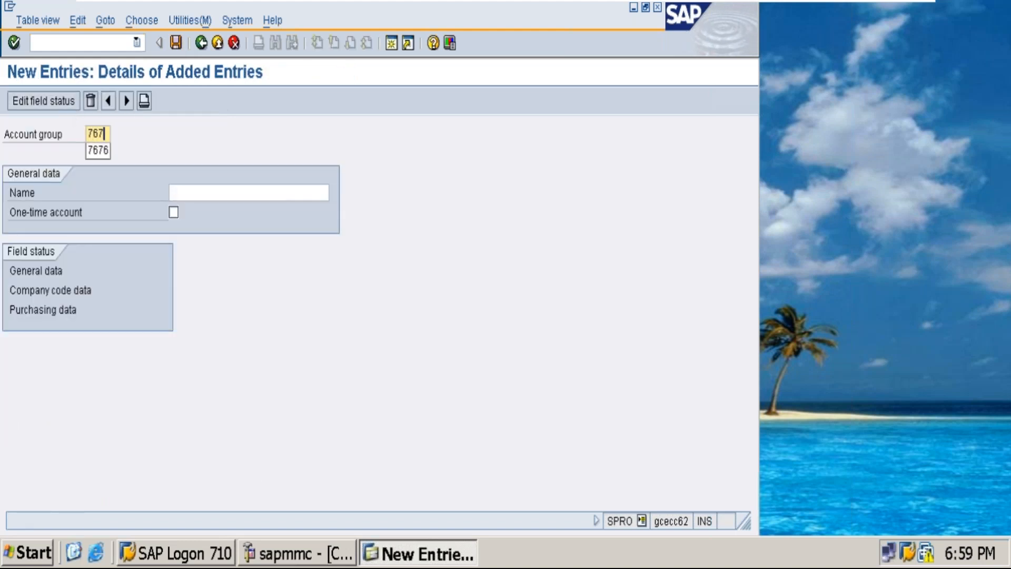
type("7")
left_click(189, 193)
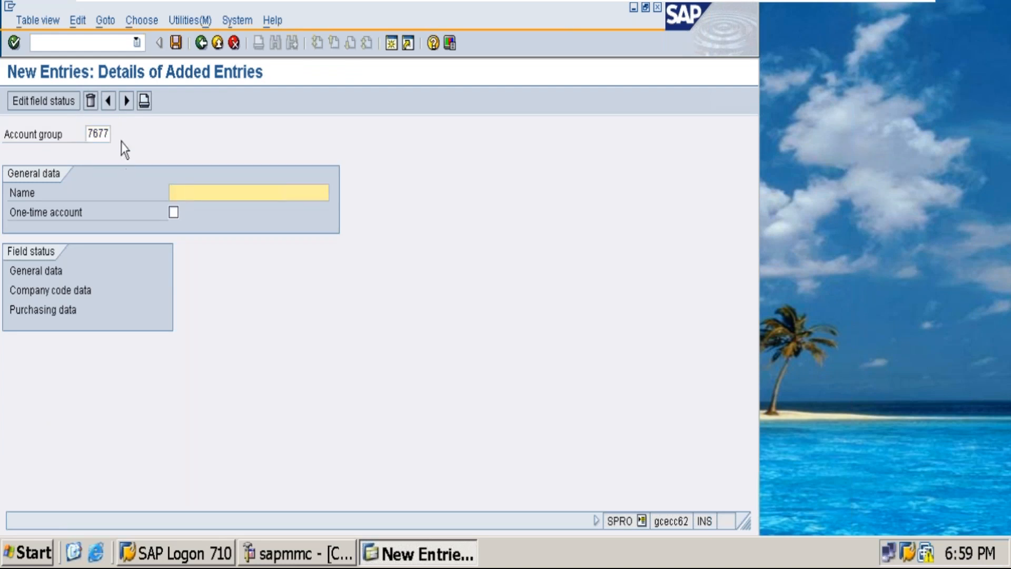
left_click(106, 133)
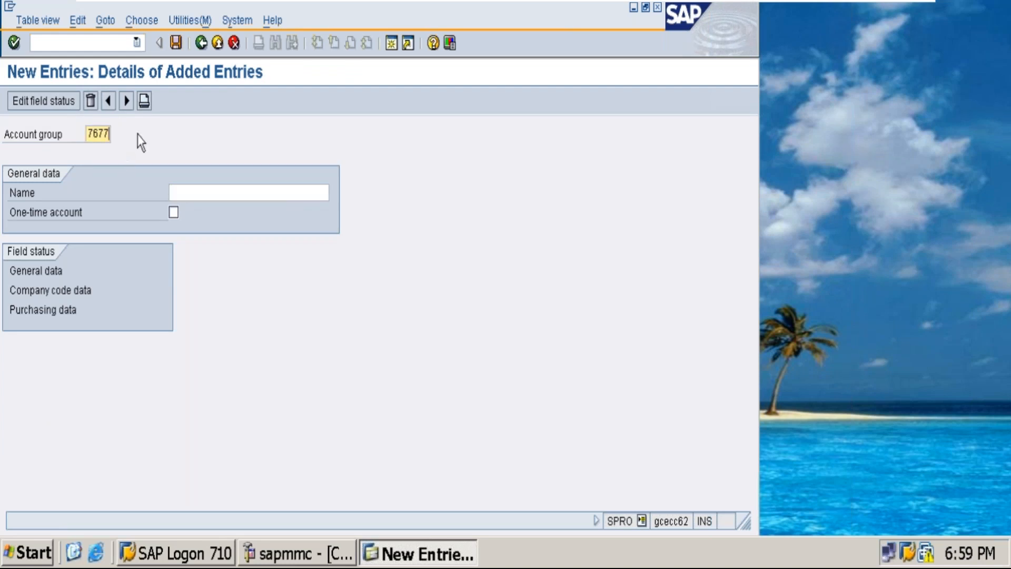
key("BackSpace")
key("BackSpace")
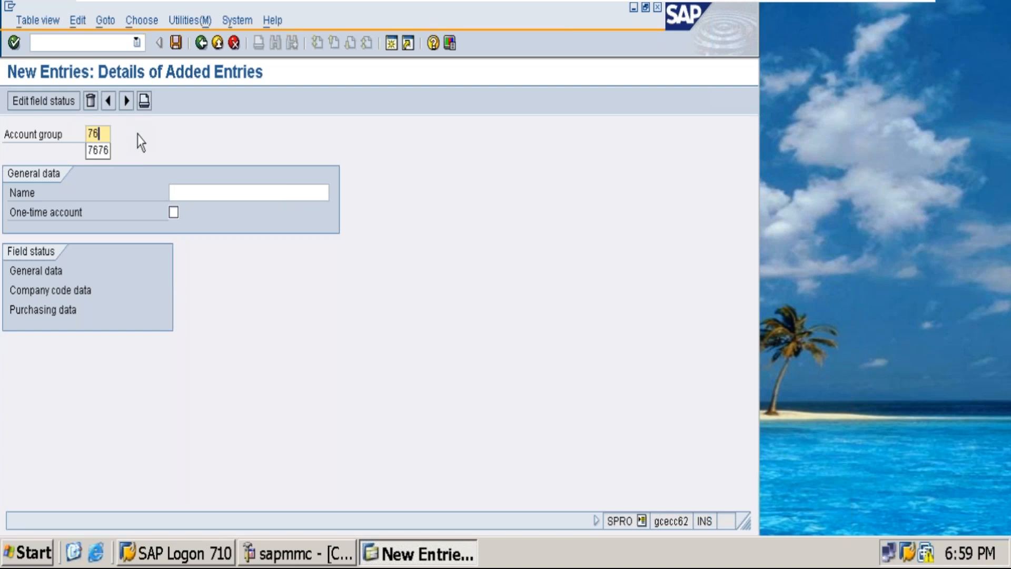
type("FV")
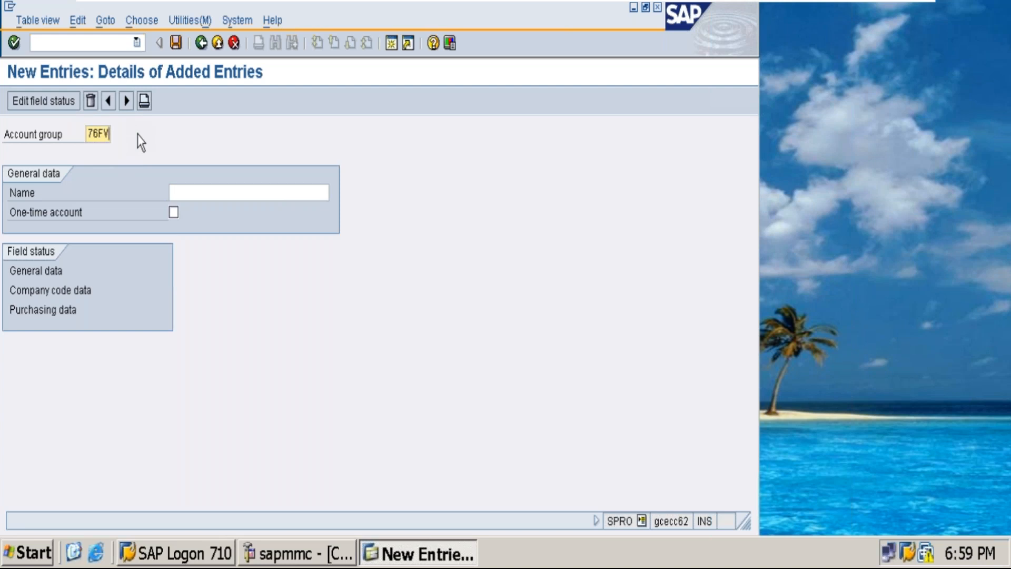
Name the 76FV account group "7676 Finance Vendor Acconts".
left_click(192, 193)
type("76")
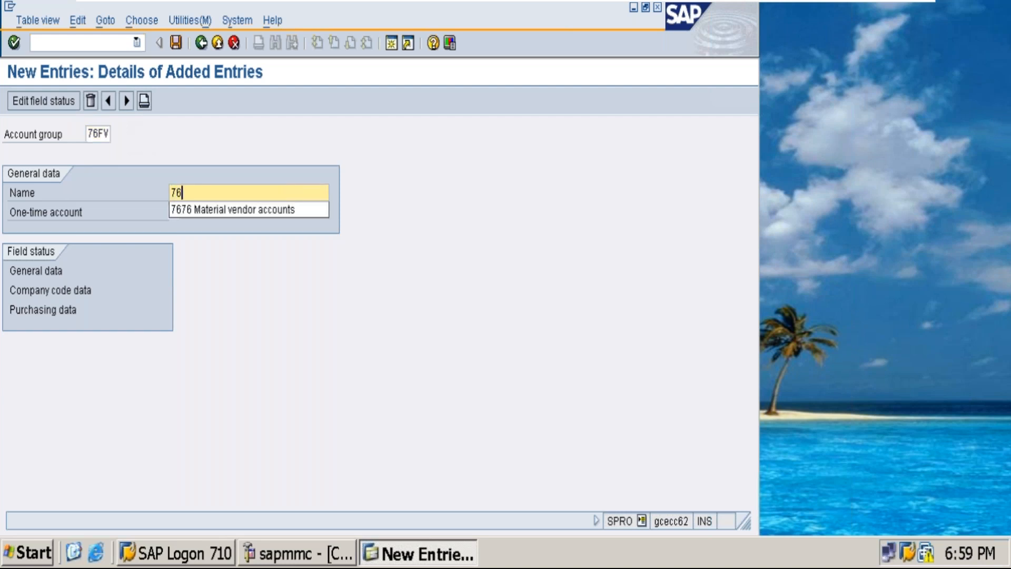
type("76 Finan")
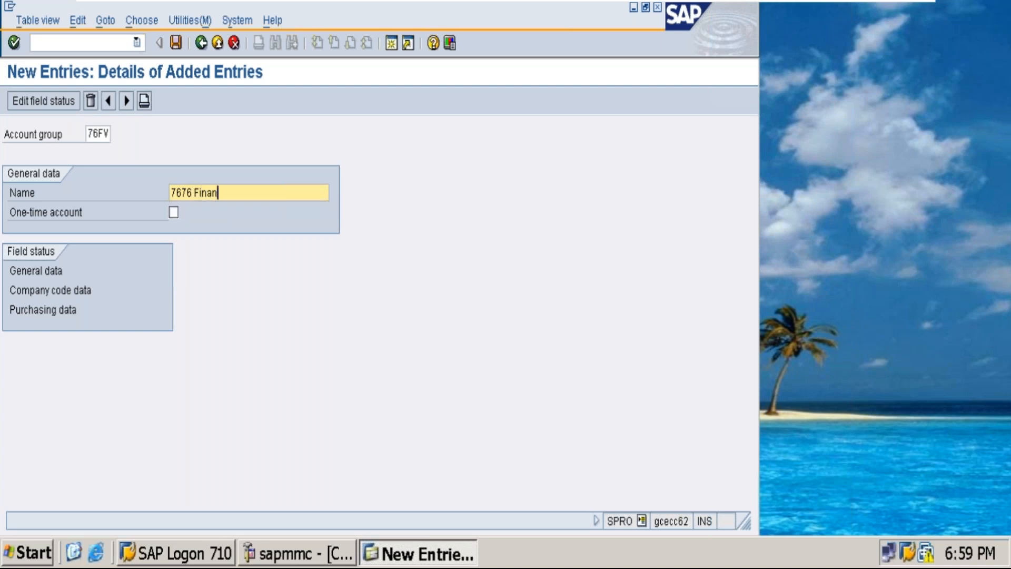
type("ce Vendor Acconts")
Make Reconciliation account a required entry in the 76FV group's company code account management fields, and save.
double_click(77, 290)
double_click(58, 252)
left_click(253, 272)
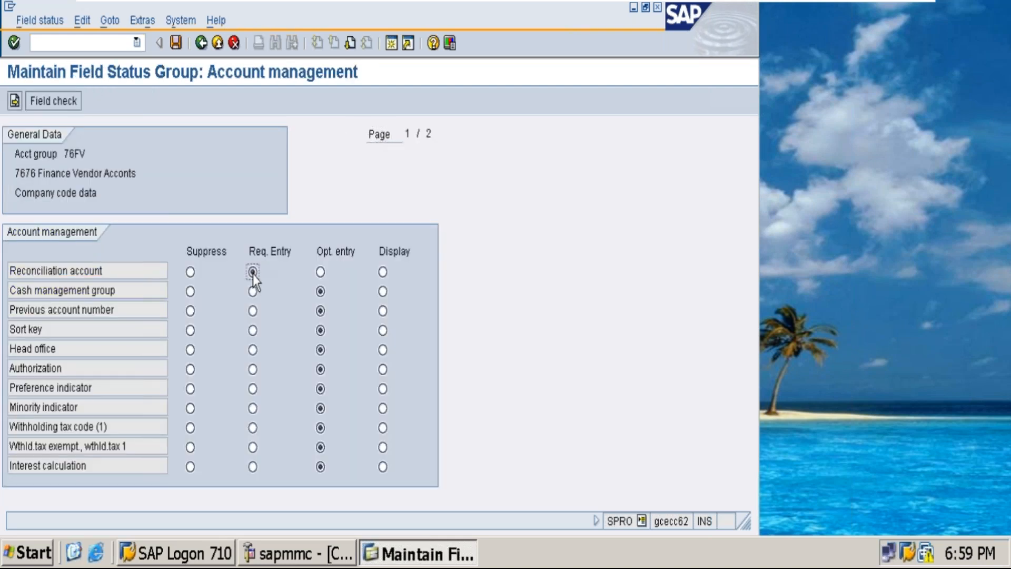
left_click(183, 42)
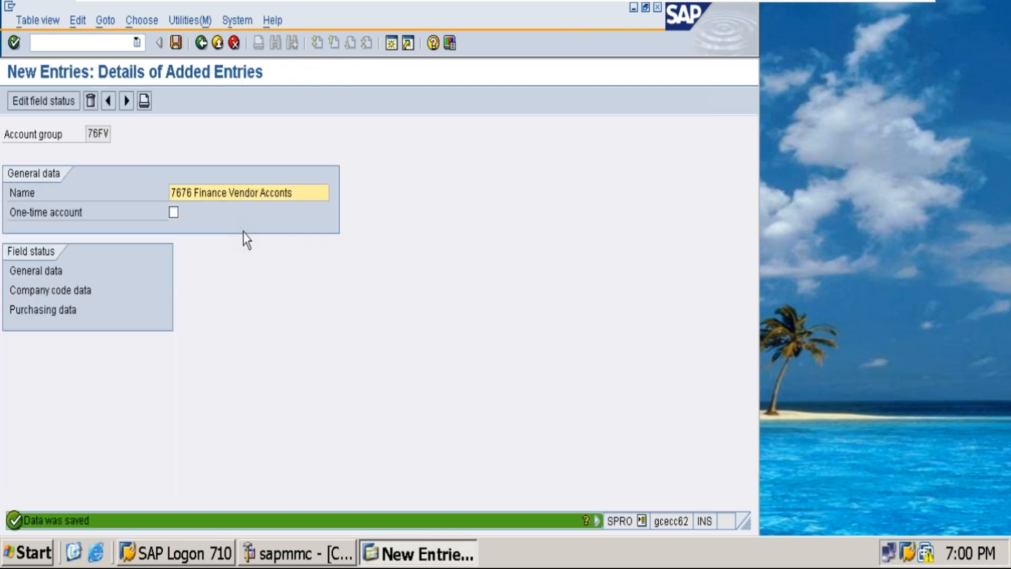
Return to the vendor account groups overview and position the list at account group 7676.
left_click(201, 43)
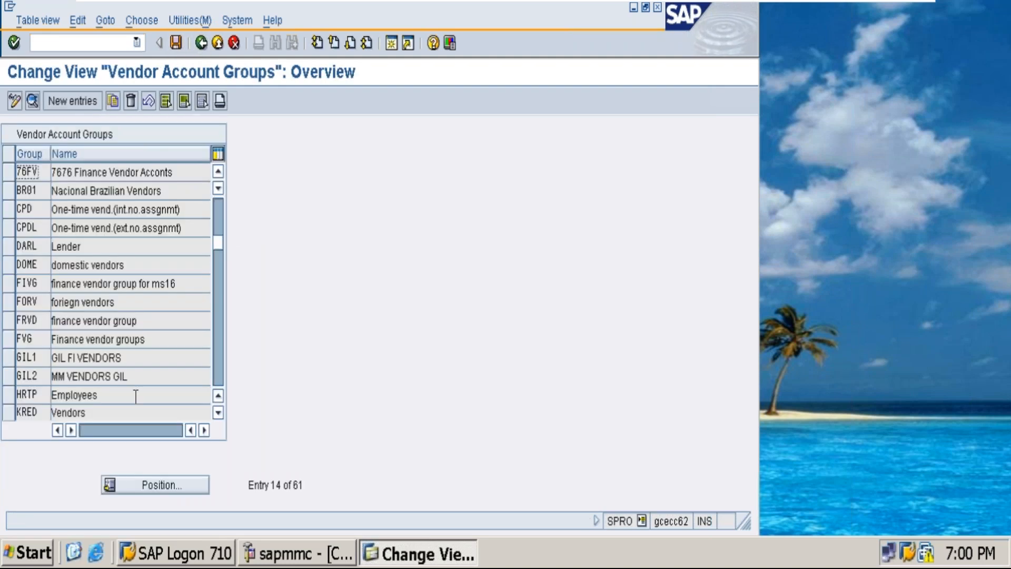
left_click(153, 485)
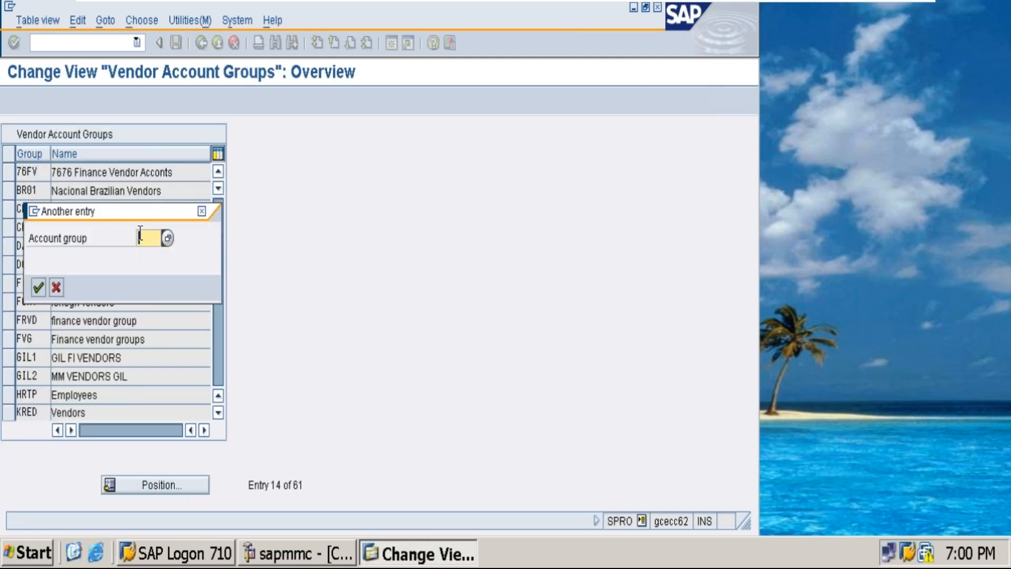
type("7676")
key("Return")
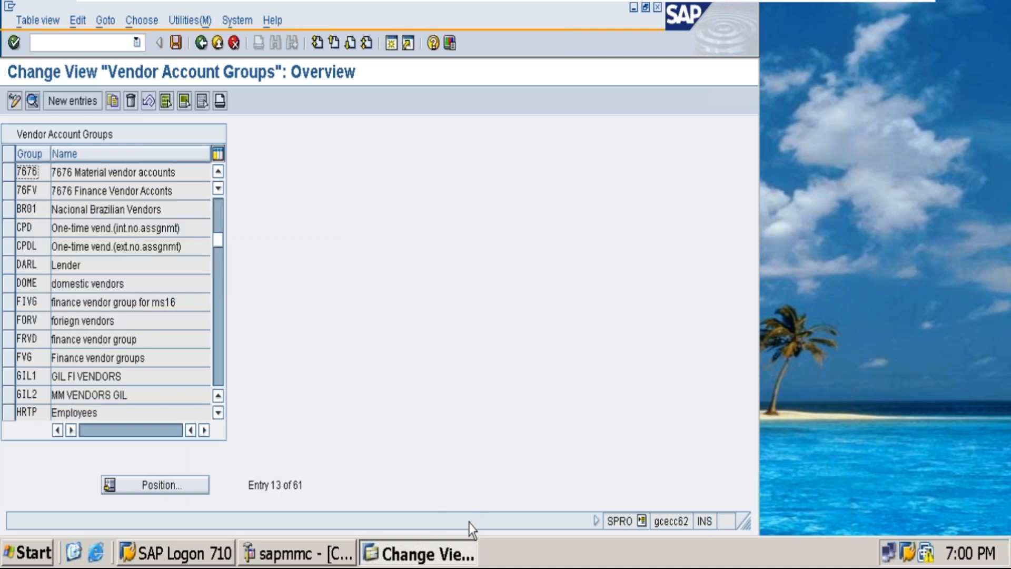
Leave the virtual machine's full screen, switch to the SAP workbook in Excel, and show its vendor group table in a smaller window beside SAP.
mouse_move(824, 1)
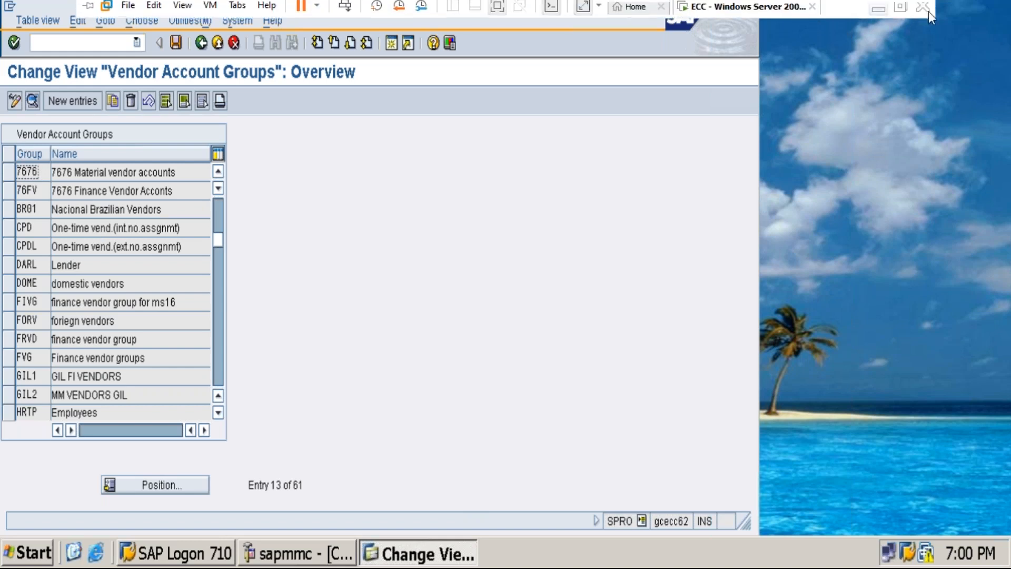
left_click(902, 11)
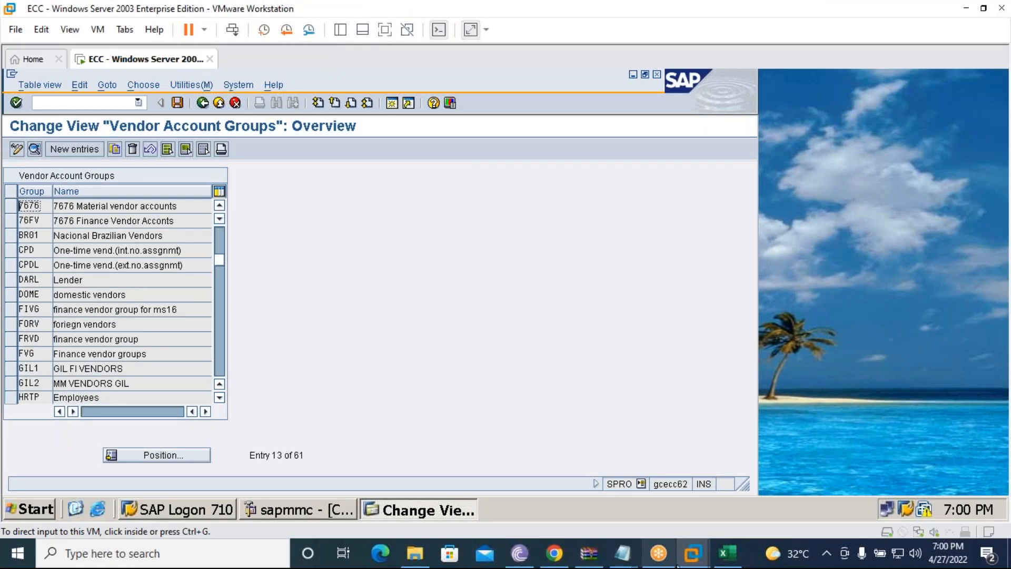
left_click(728, 554)
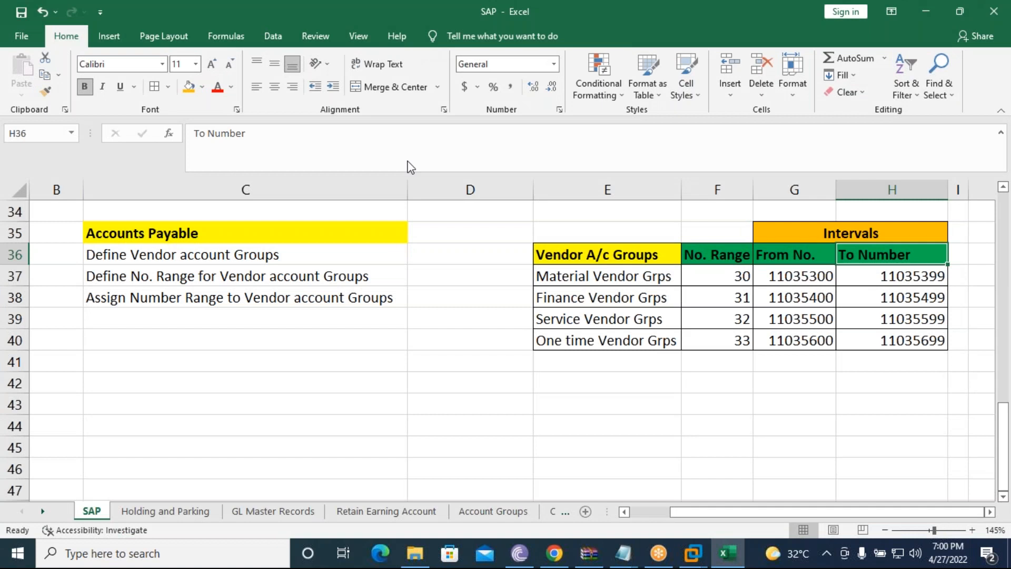
left_click(960, 12)
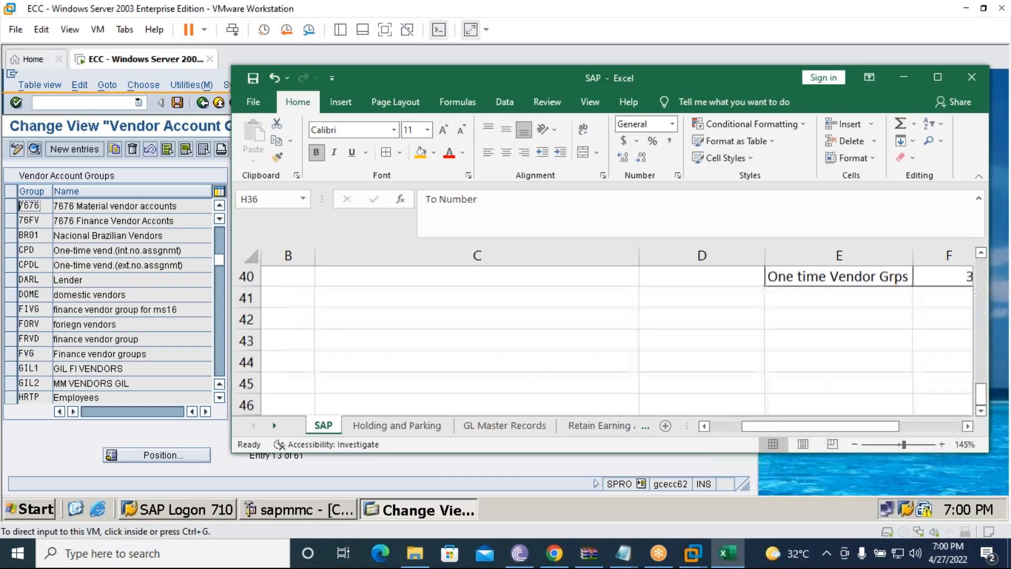
left_click_drag(896, 426, 943, 428)
scroll(718, 323, "up", 2)
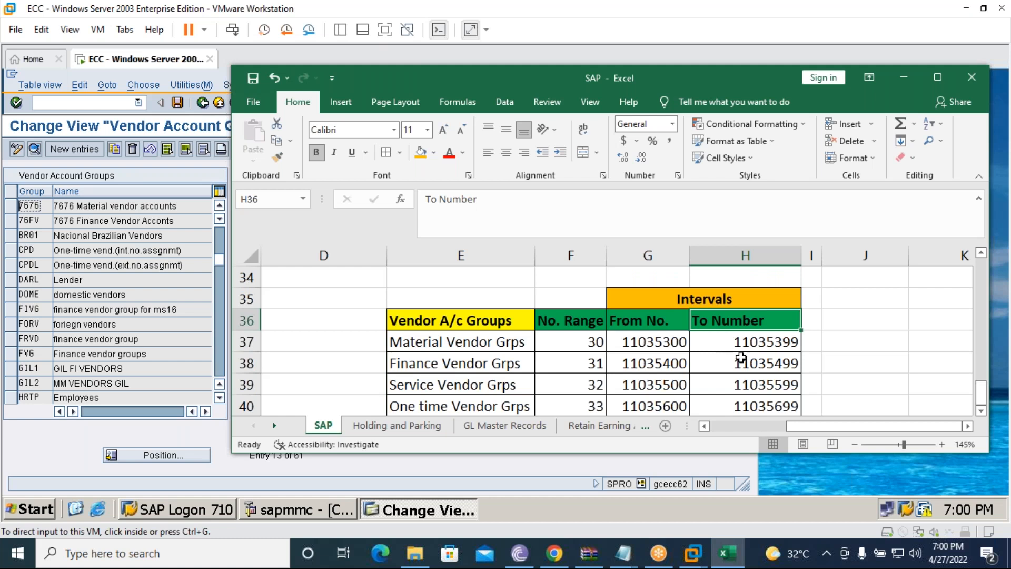
scroll(741, 358, "down", 1)
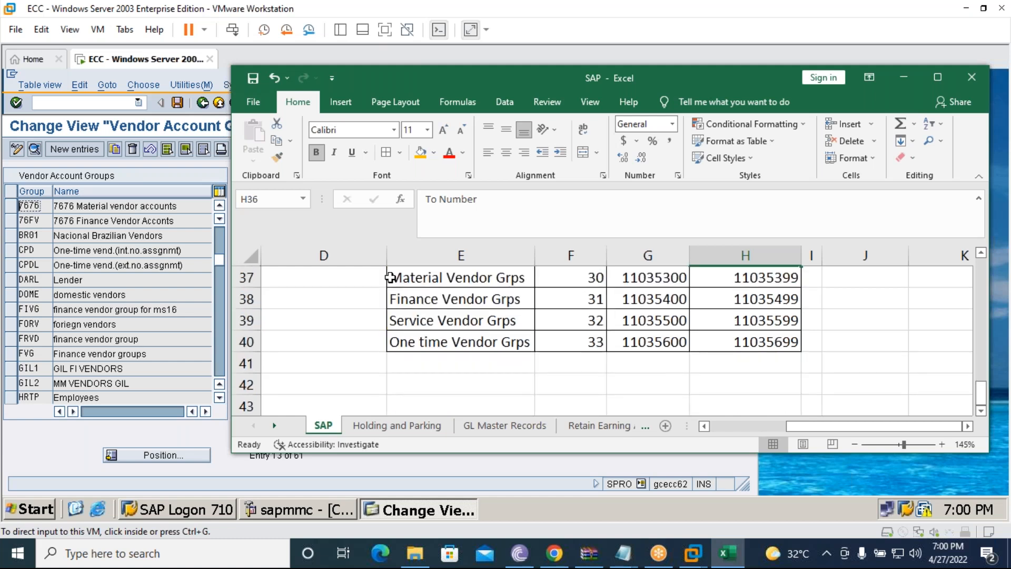
left_click(417, 386)
scroll(348, 350, "up", 1)
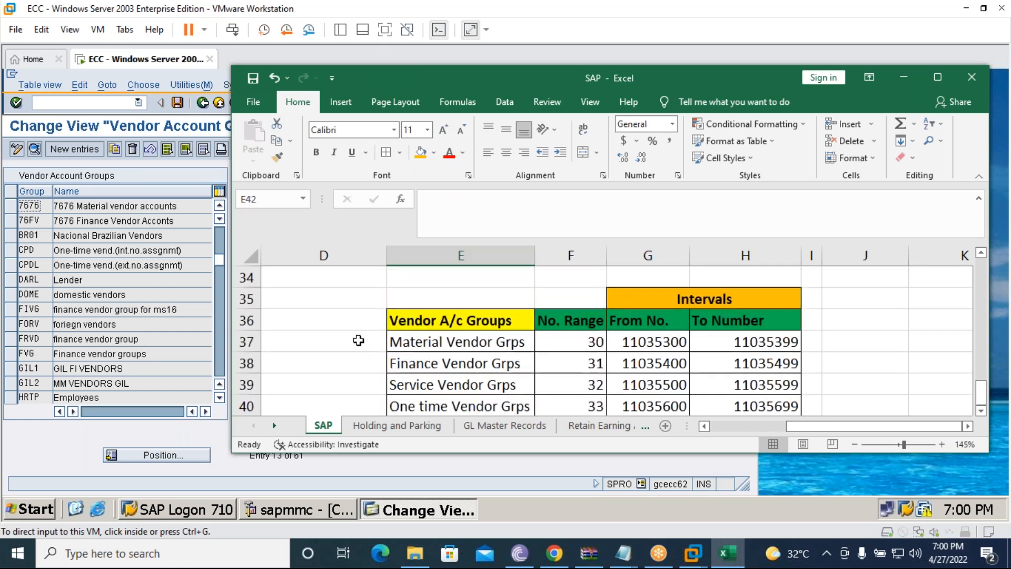
Enter the account group code 7676 in D37, beside Material Vendor Grps.
left_click(361, 341)
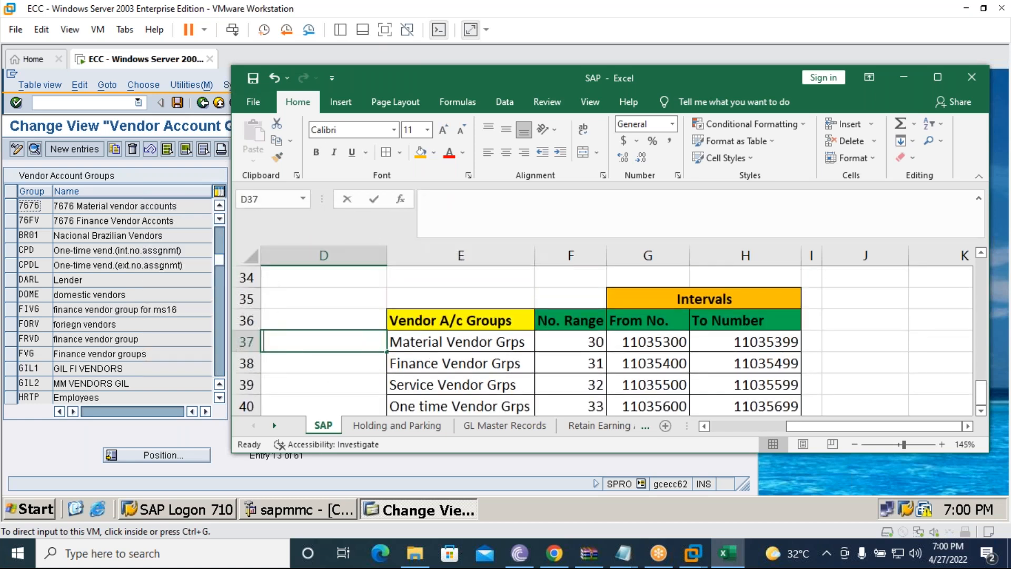
type("7676")
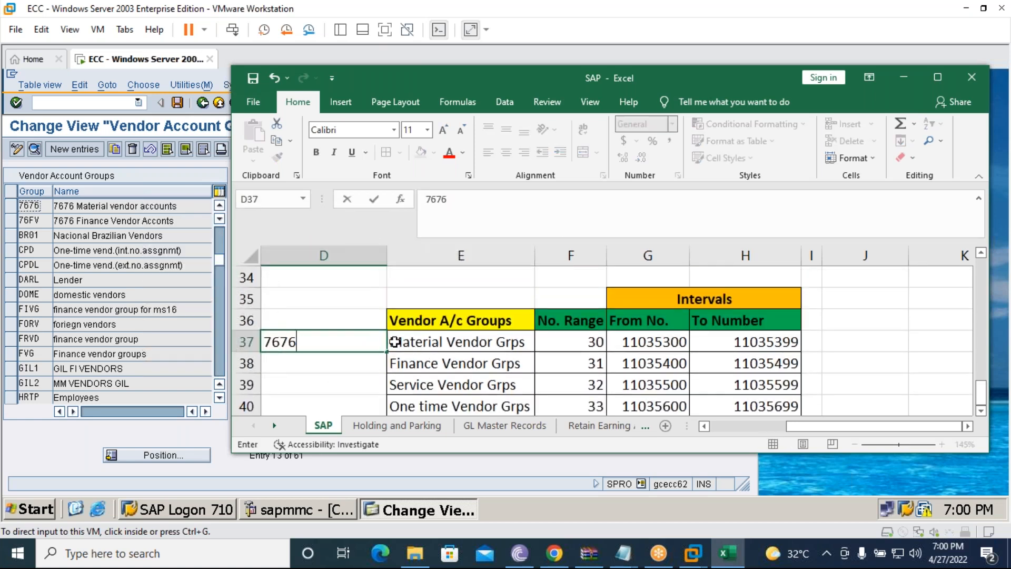
key("Tab")
Prefix the Material Vendor Grps name in E37 with 7676 and autofit the width of column E.
key("F2")
key("Home")
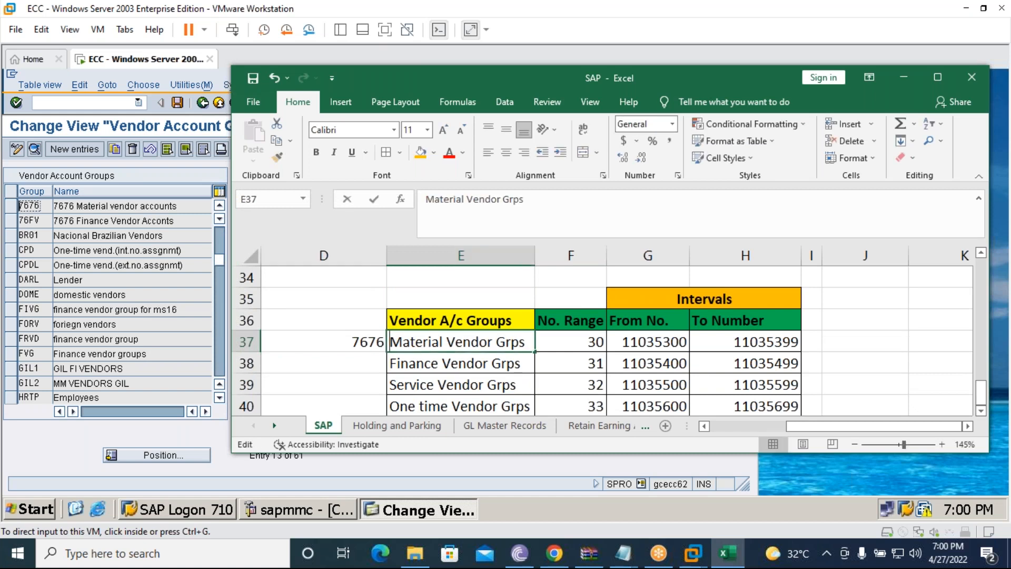
type("7676")
type("0")
key("BackSpace")
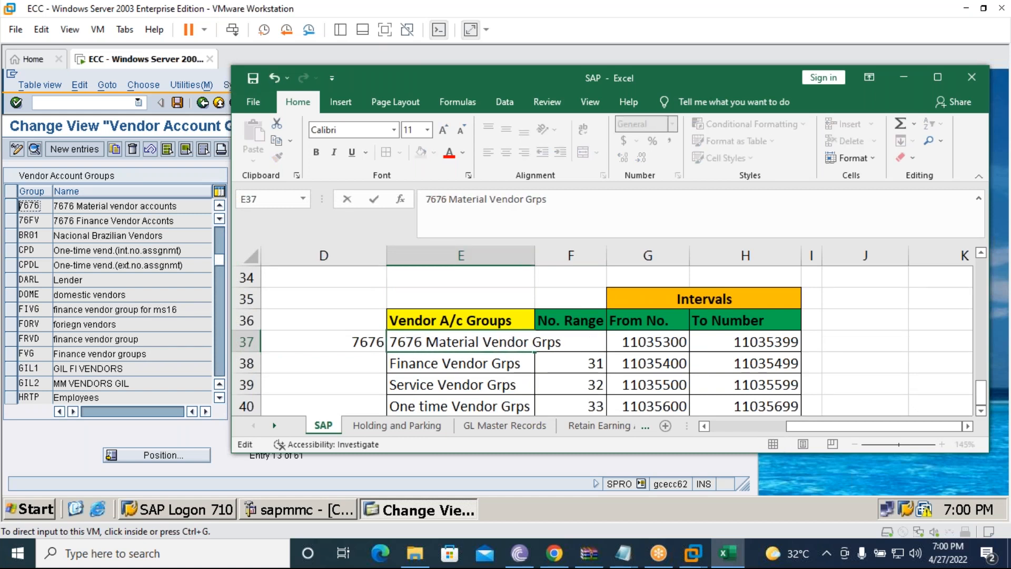
key("Return")
left_click_drag(534, 253, 534, 253)
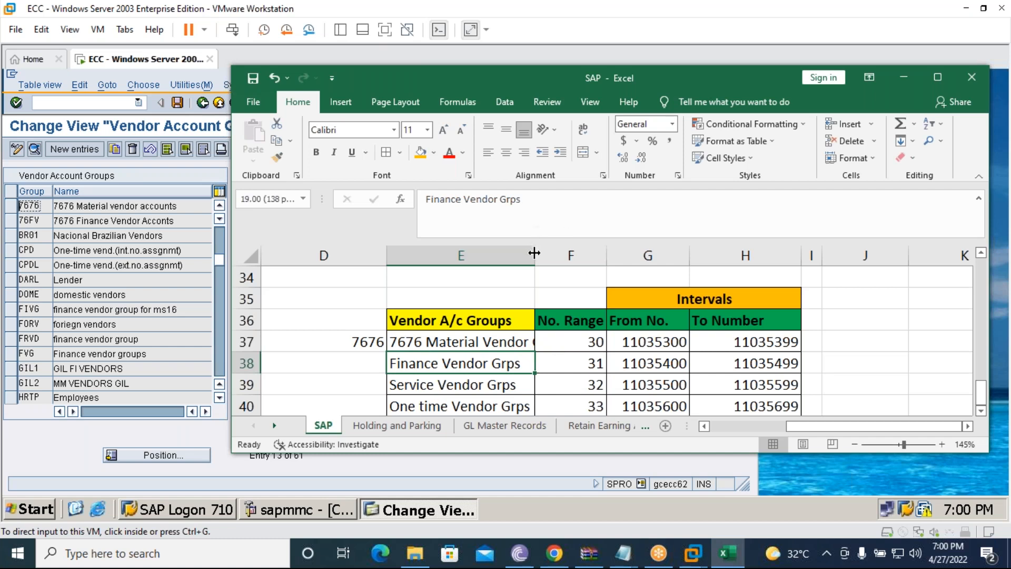
double_click(534, 253)
Enter the account group code 76FV in D38, beside Finance Vendor Grps.
left_click(350, 361)
type("76FV")
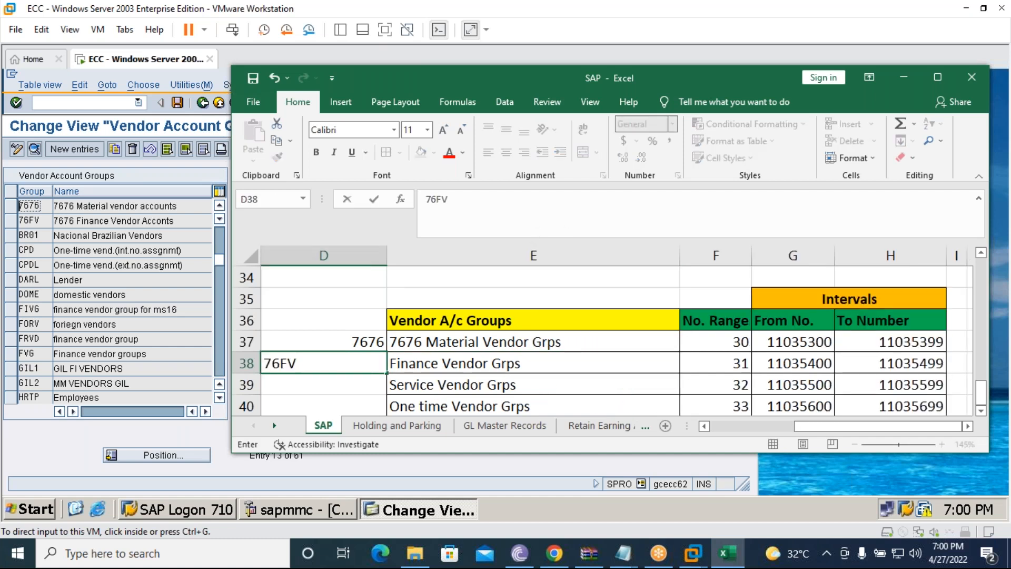
key("Tab")
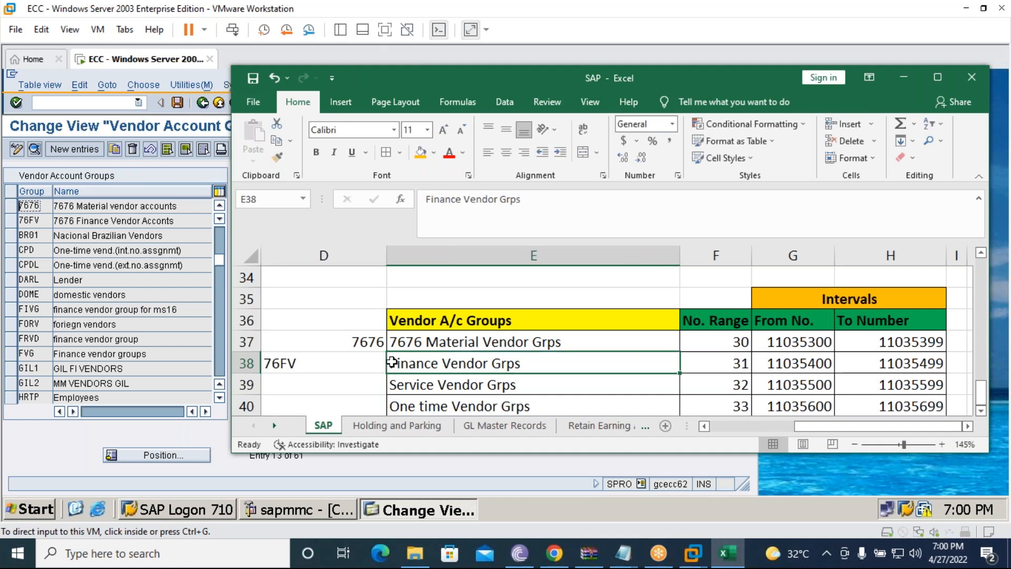
Prefix the Finance Vendor Grps name in E38 with 7676, and right-align the code in D38.
double_click(389, 363)
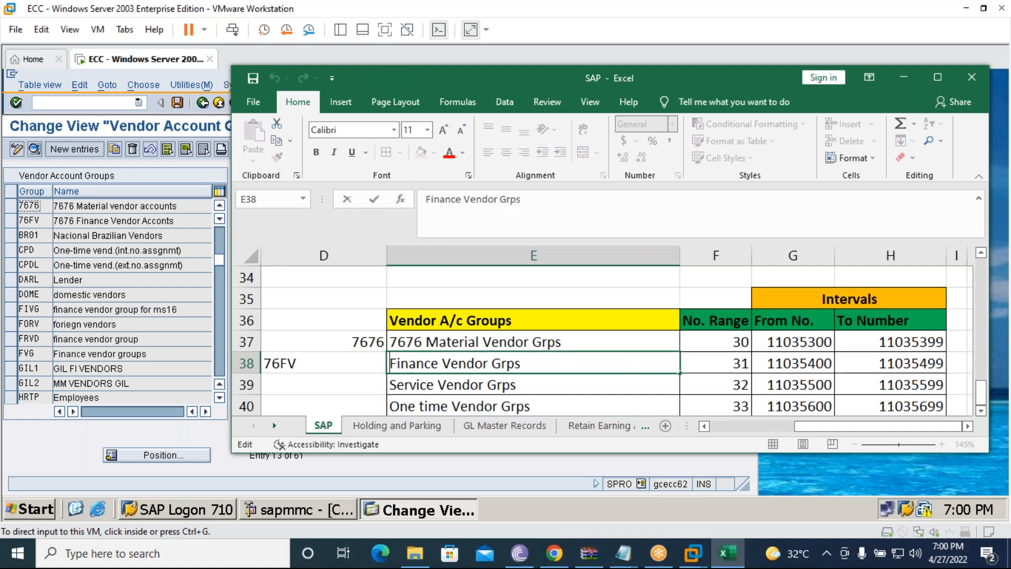
type("7676")
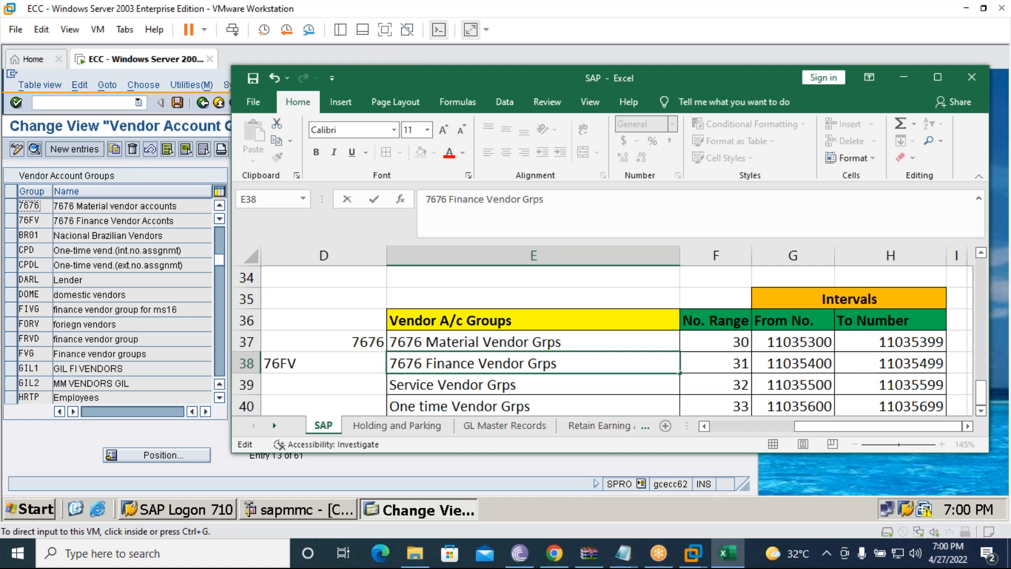
left_click(337, 364)
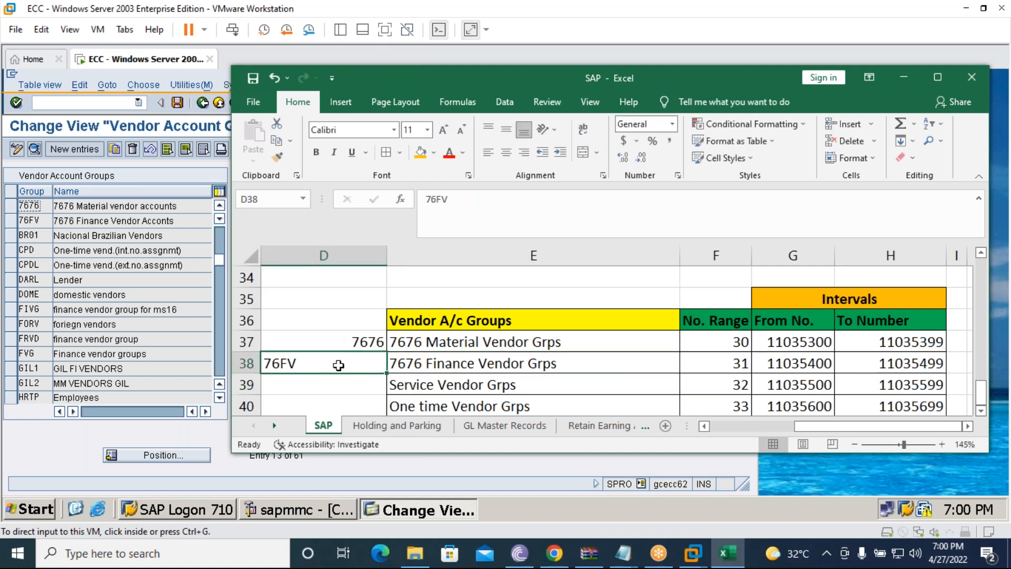
left_click(524, 152)
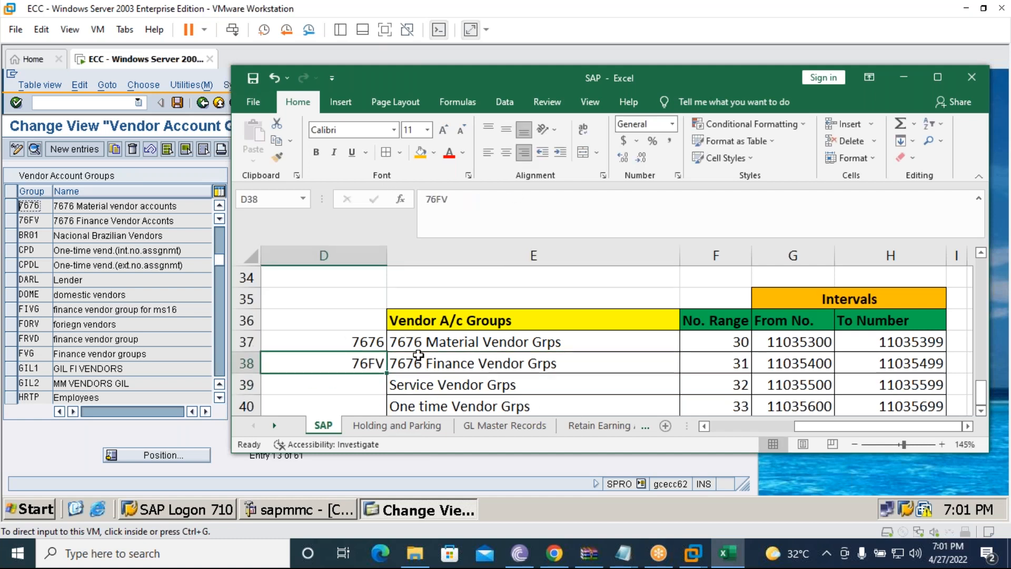
Enter the account group code 76SV in D39, beside Service Vendor Grps, and keep that cell selected.
scroll(406, 392, "down", 1)
left_click(372, 321)
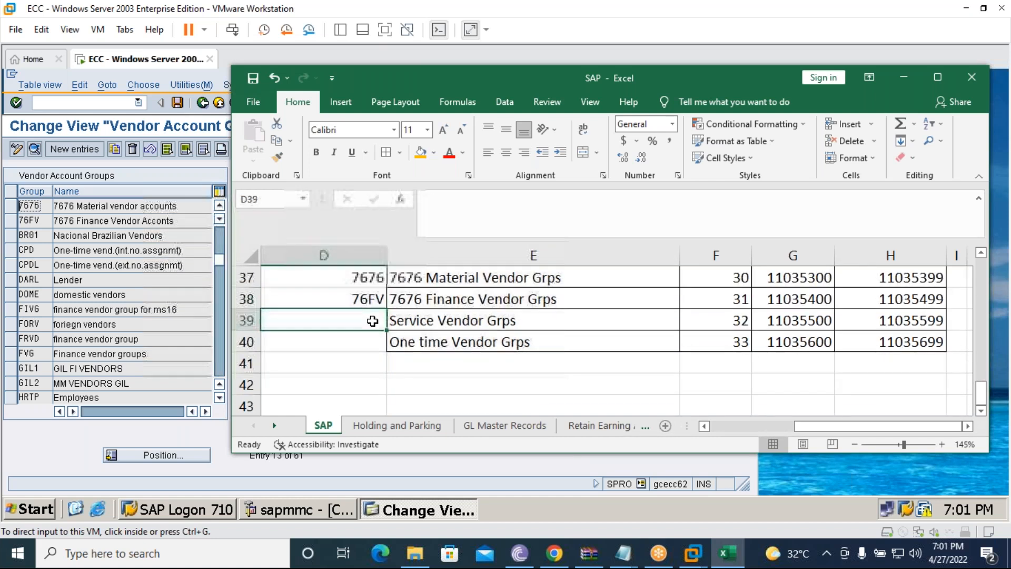
type("76SV")
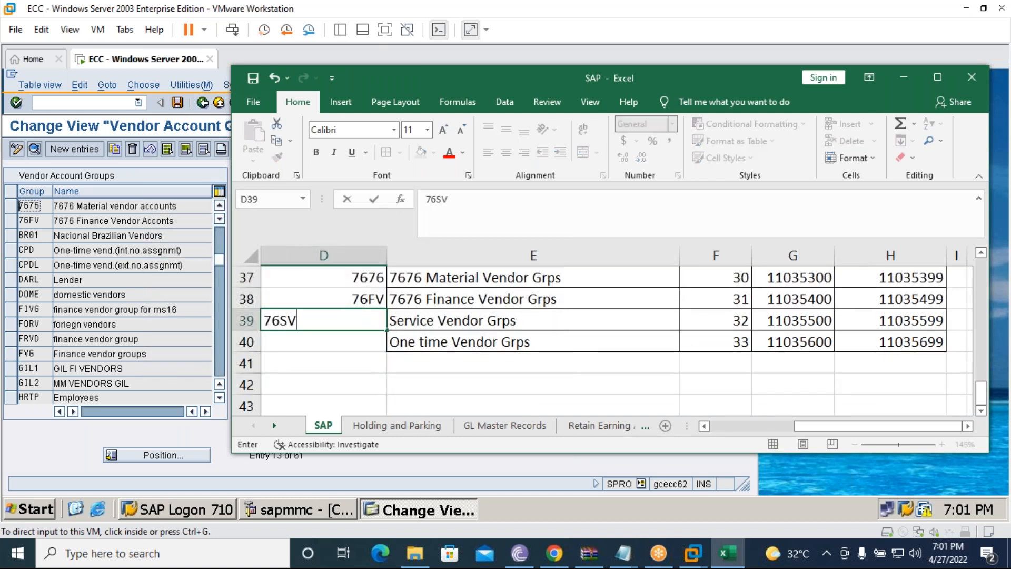
left_click(390, 376)
left_click(363, 322)
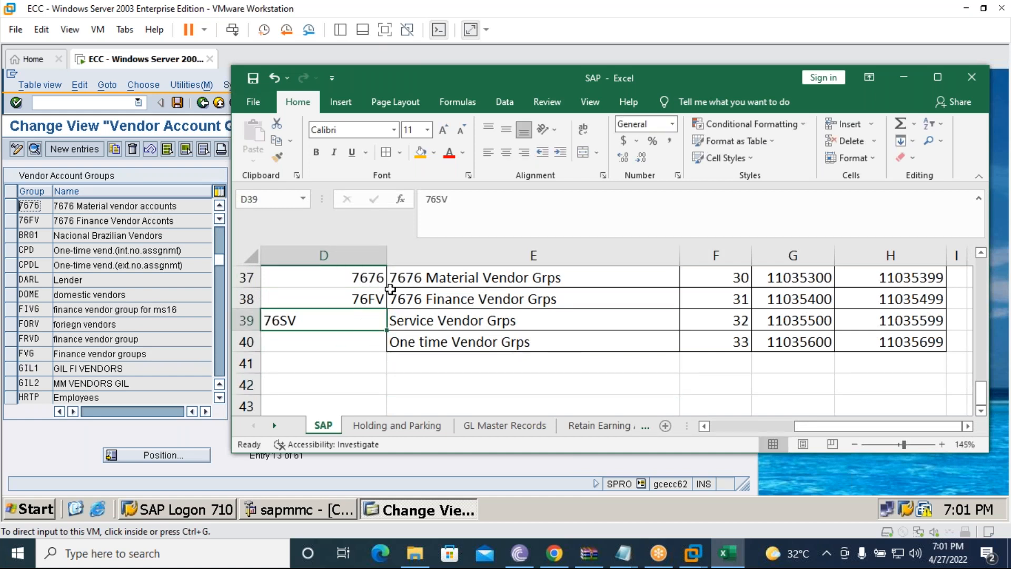
Right-align the 76SV code in D39 and prefix the Service Vendor Grps name in E39 with 7676.
left_click(524, 152)
left_click(395, 324)
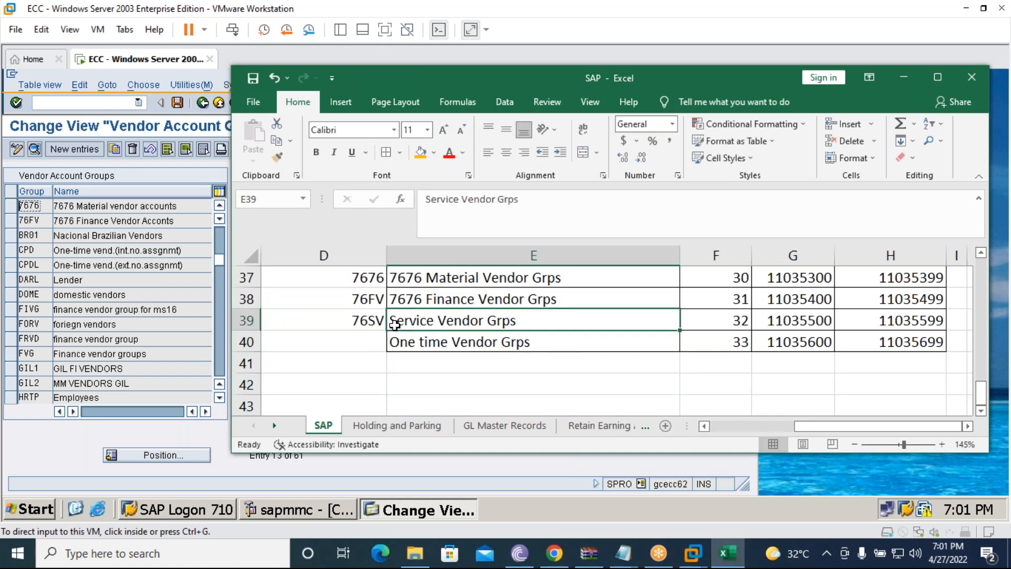
double_click(395, 324)
type("7676")
left_click(435, 376)
Switch to SAP and start a new vendor account group with code 76SV and the name 7676 Service Vendor Groups.
left_click(104, 267)
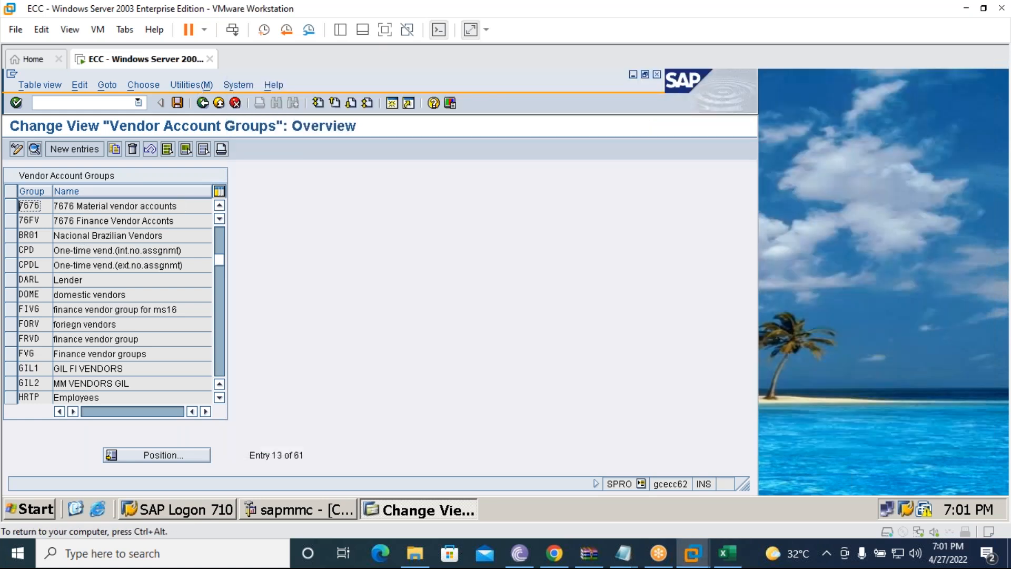
key("ctrl+alt")
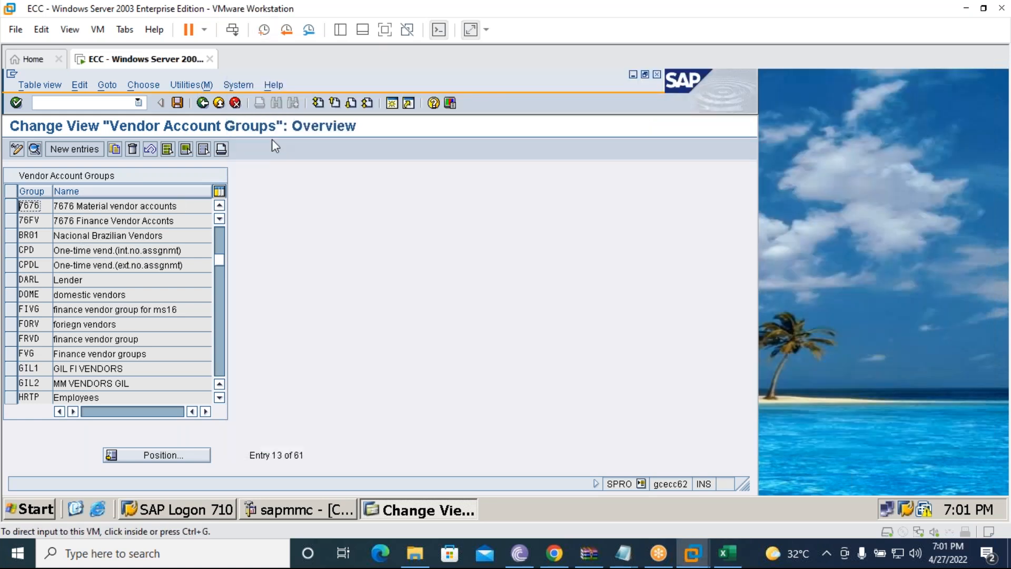
left_click_drag(382, 10, 362, 109)
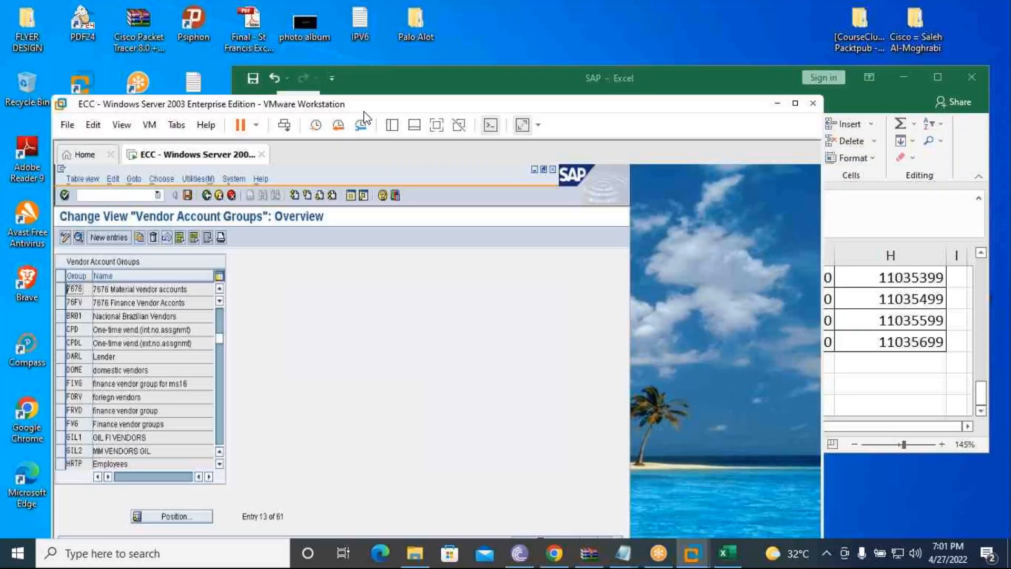
left_click(795, 105)
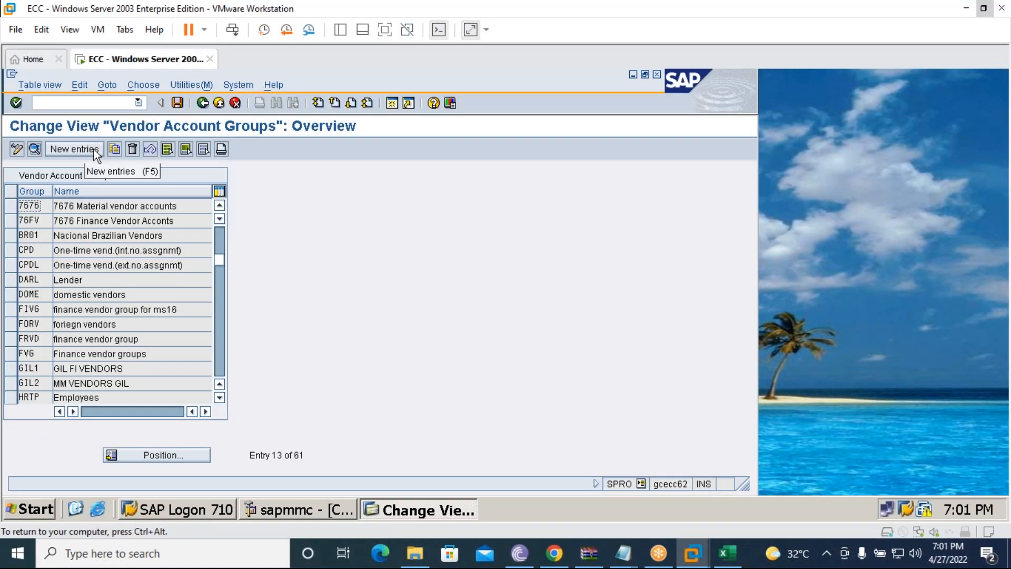
left_click(93, 149)
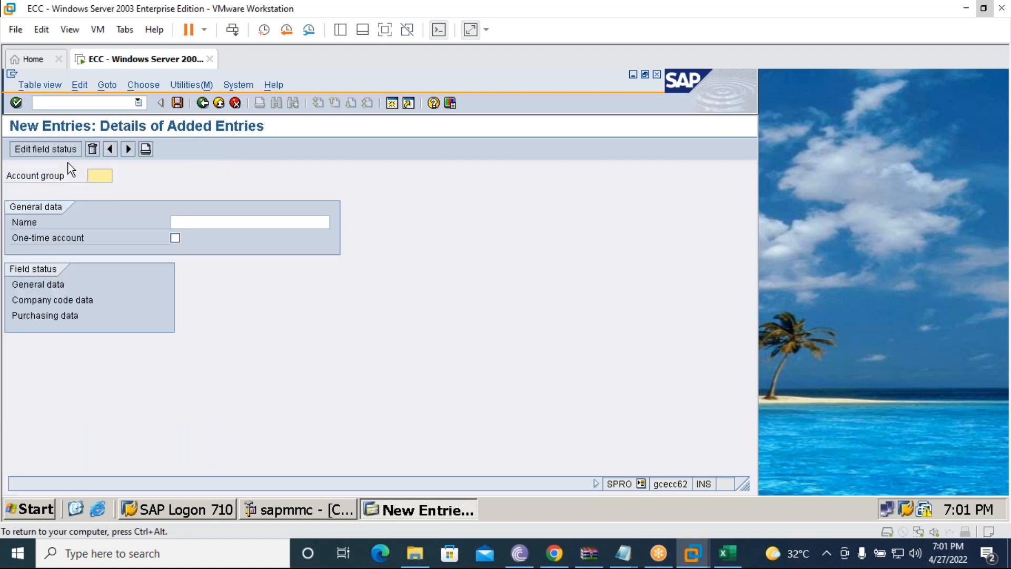
type("76")
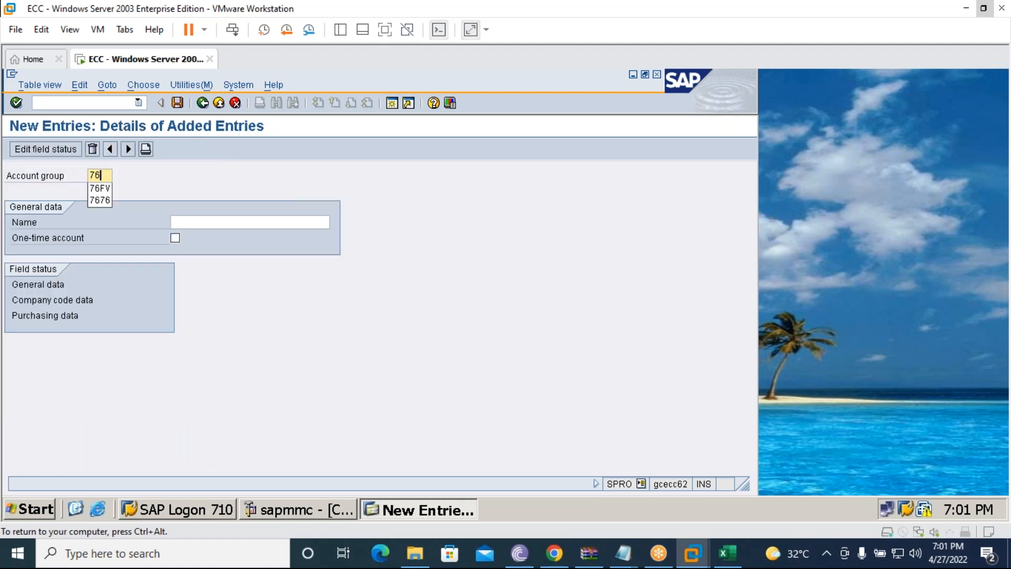
type("SV")
key("Tab")
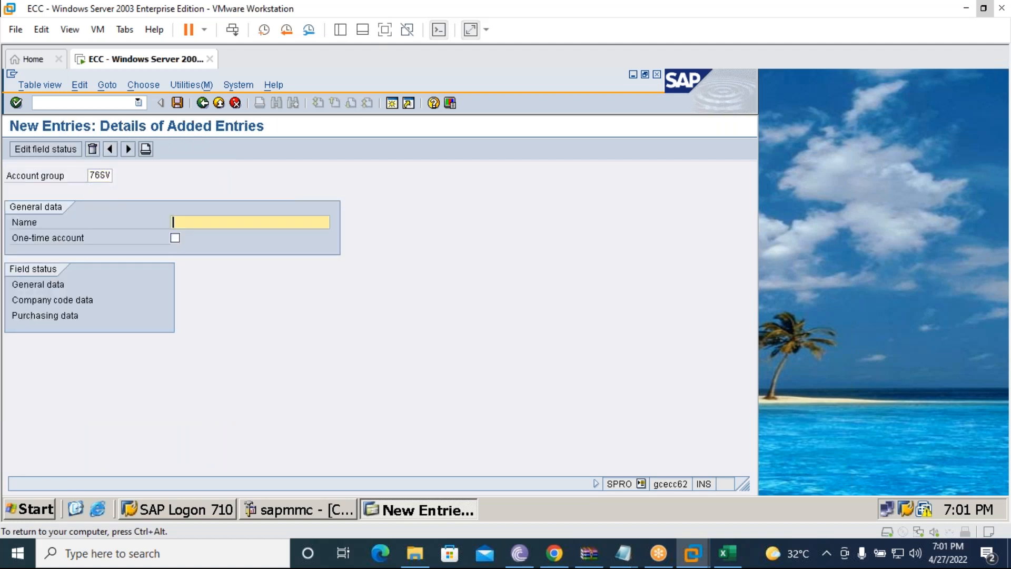
type("767")
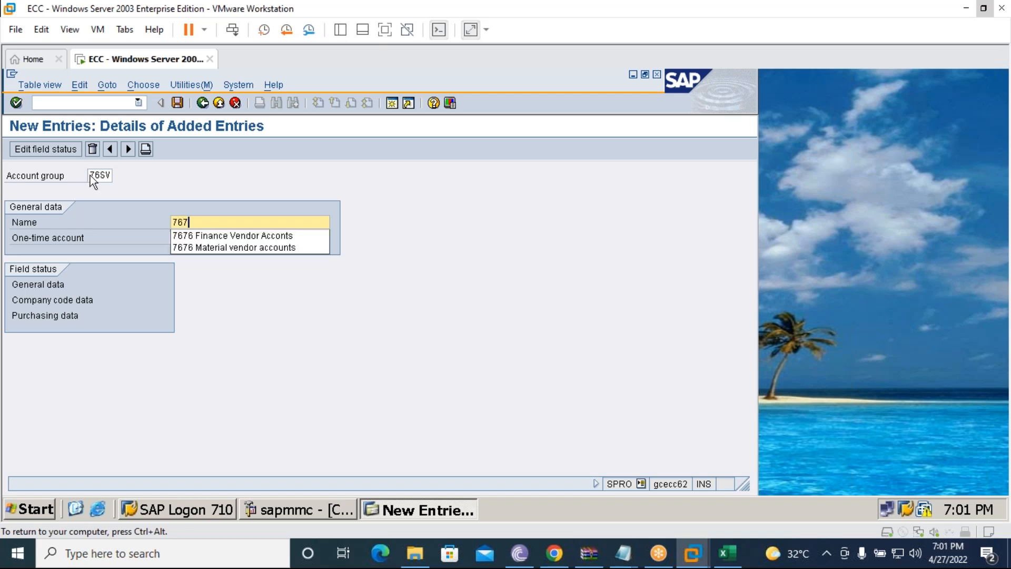
type("6 Serv")
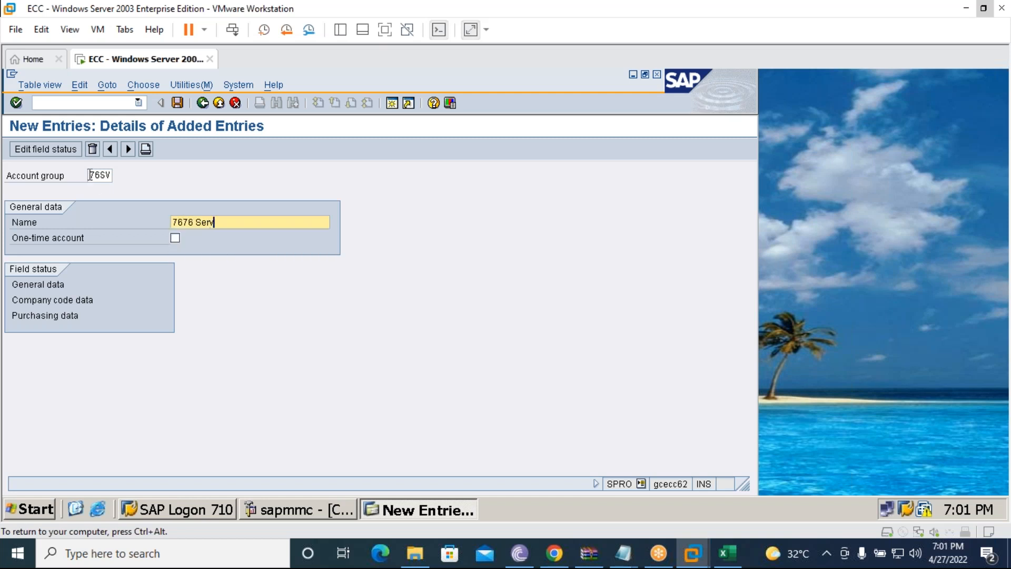
type("ice Vendor Groups")
Make the reconciliation account a required entry in the company code data of group 76SV, save, and return to the overview.
left_click(84, 300)
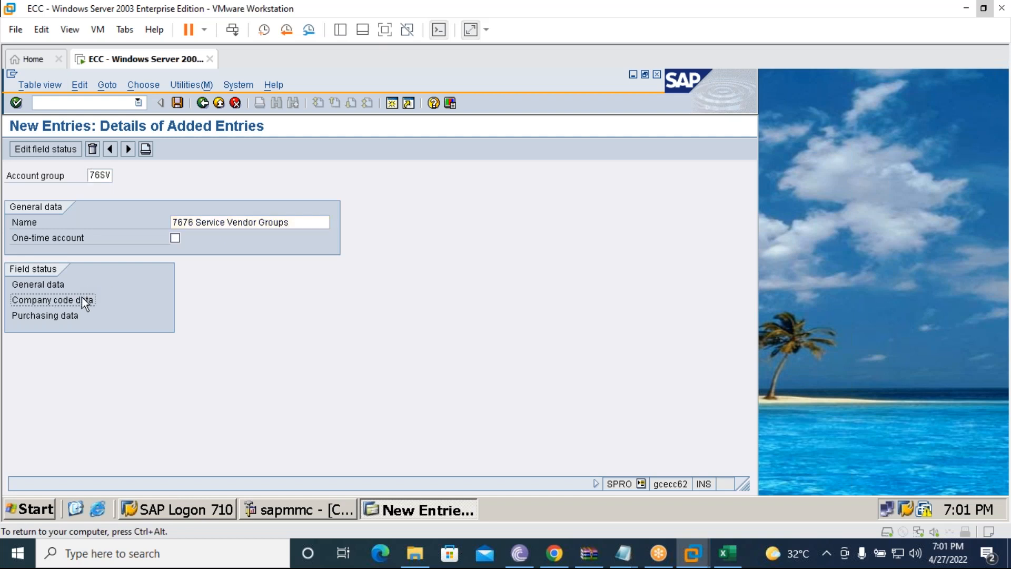
double_click(81, 297)
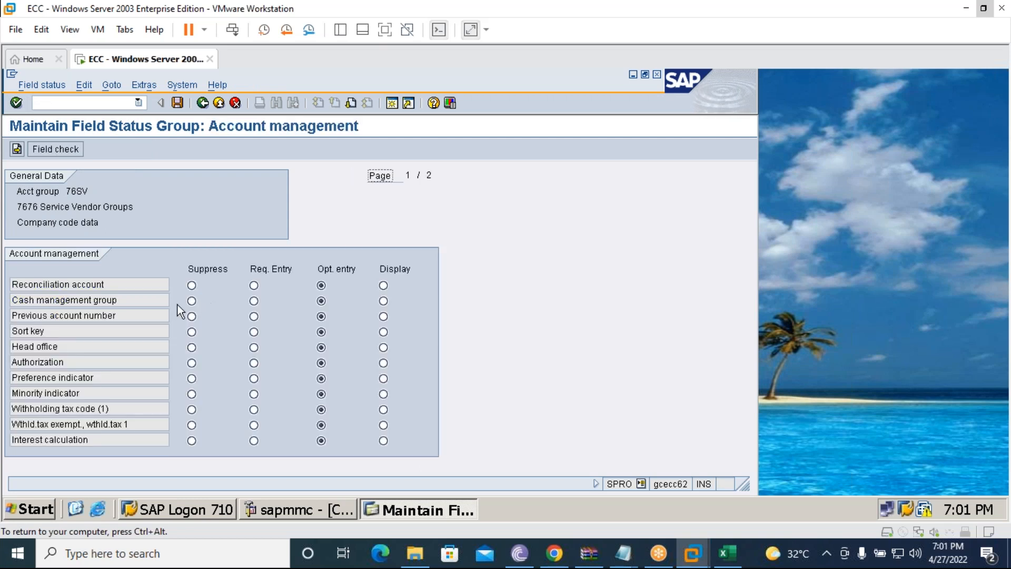
left_click(254, 286)
left_click(178, 103)
left_click(203, 103)
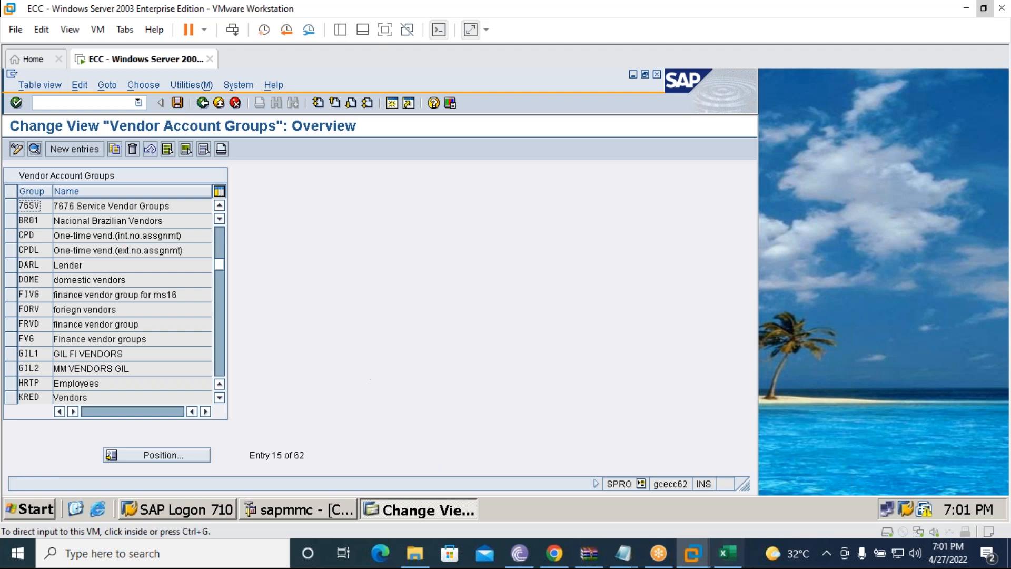
Switch to the Excel workbook and enter the right-aligned account group code 76OT in D40, beside One time Vendor Grps.
left_click(735, 548)
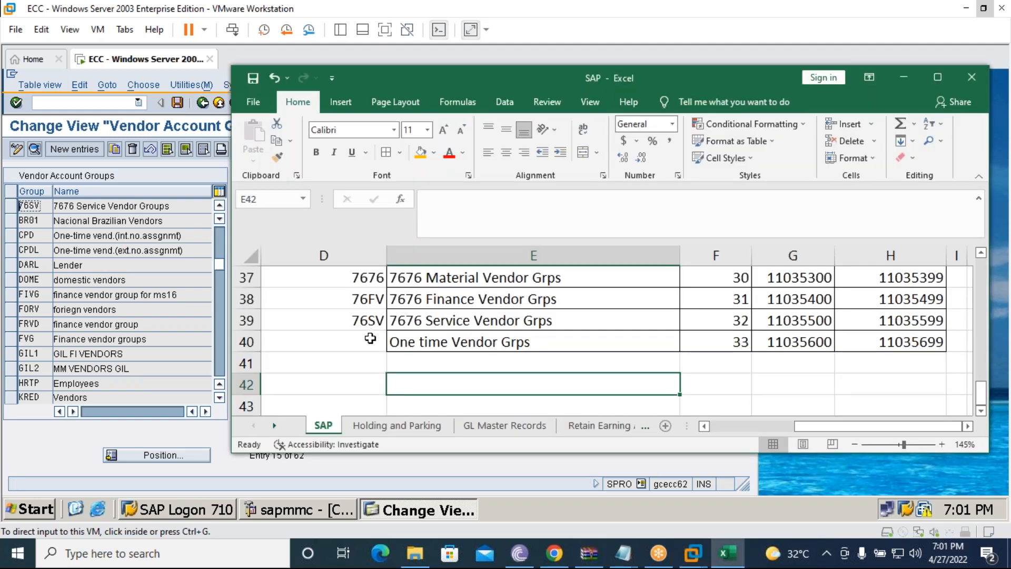
left_click(370, 339)
type("76")
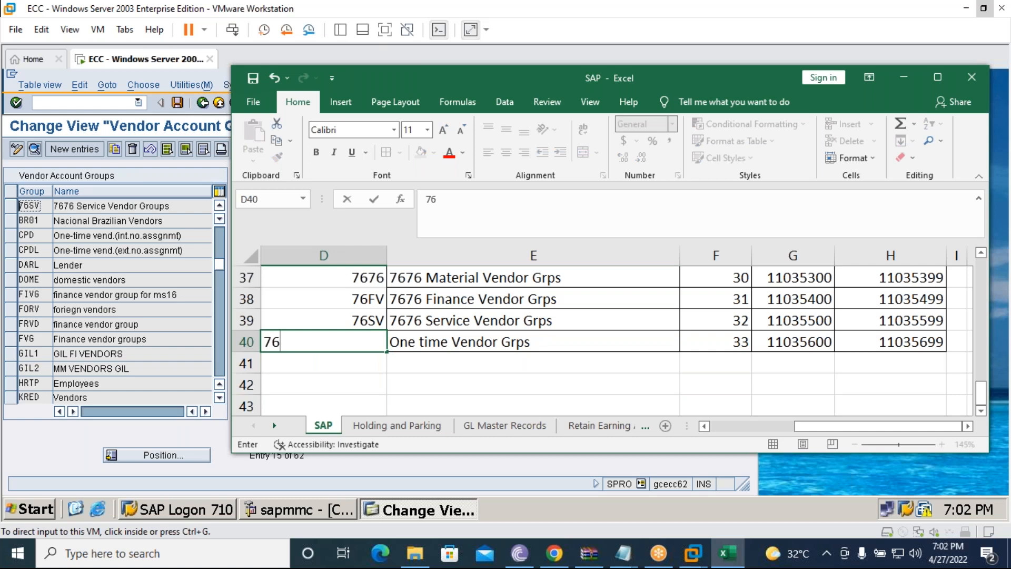
type("OT")
key("Tab")
left_click(338, 341)
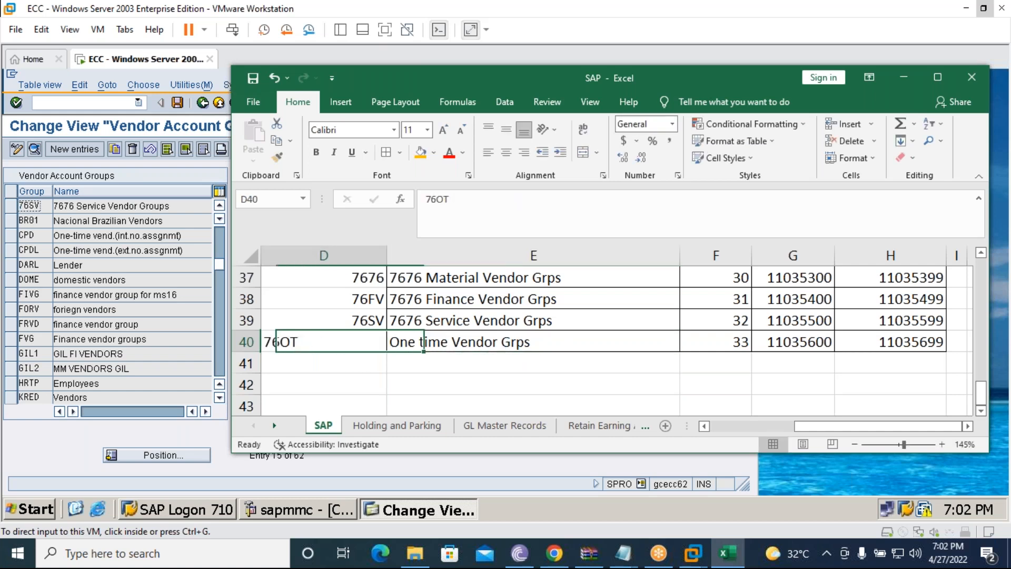
left_click(525, 152)
key("Tab")
left_click(466, 384)
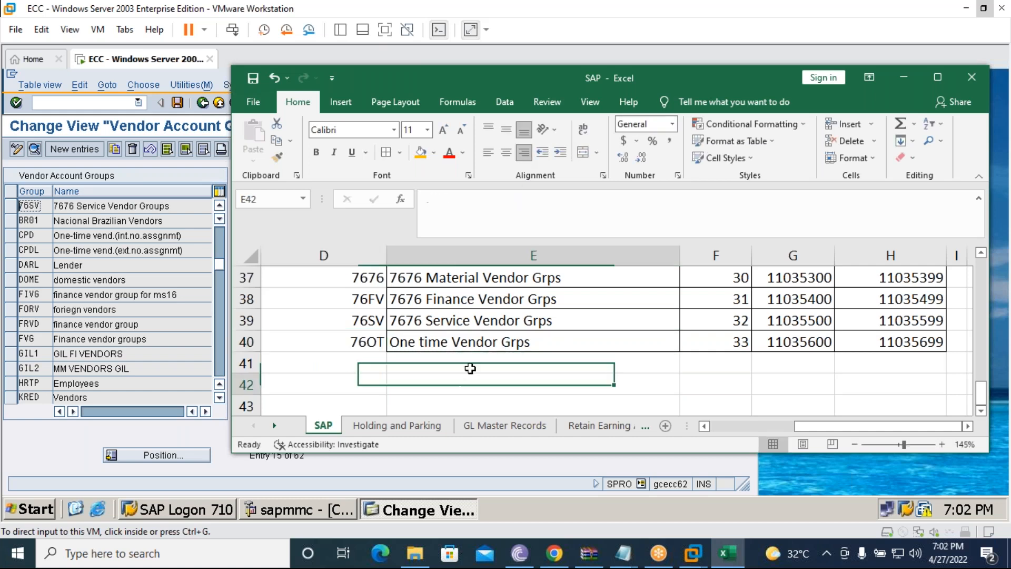
Switch to SAP and start a new vendor account group with code 76OT and the name 7676 One time vendor Grps.
left_click(68, 150)
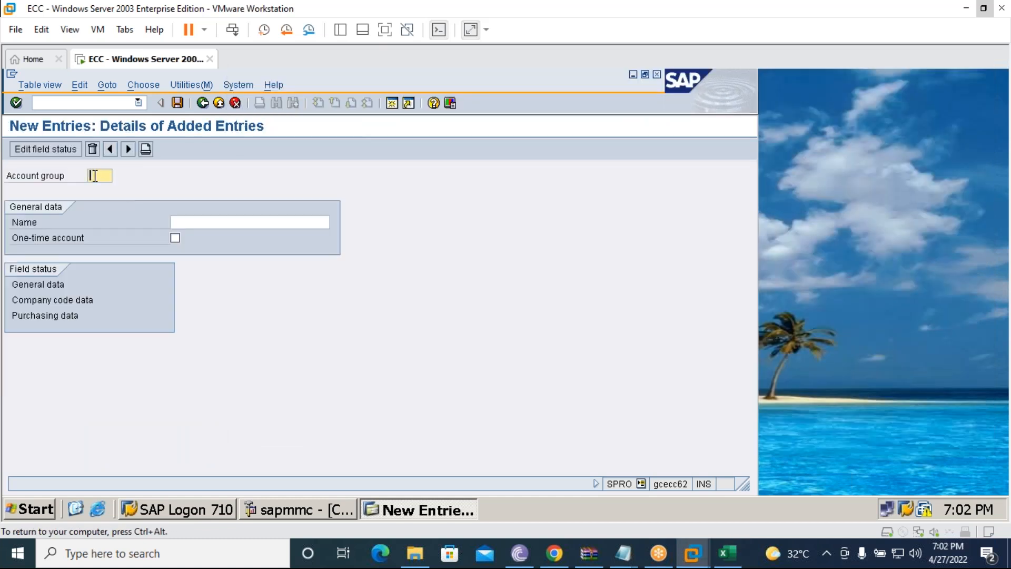
type("76OT")
key("Tab")
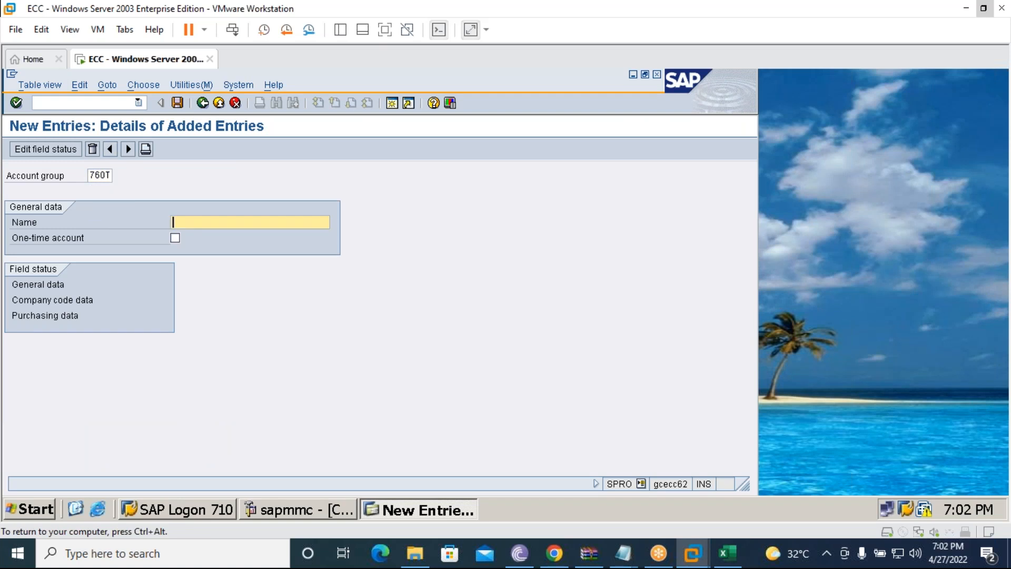
type("7676")
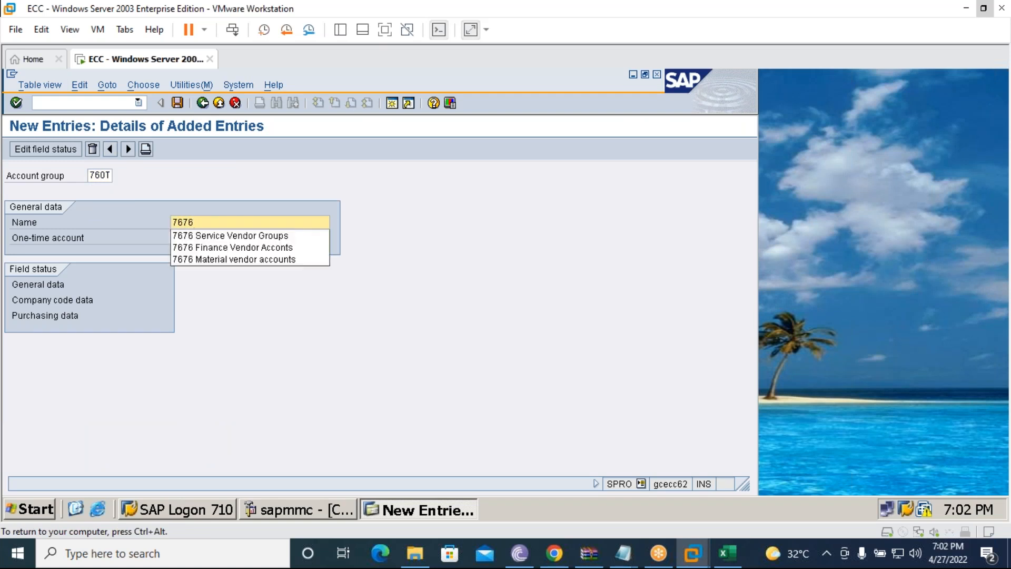
type(" O")
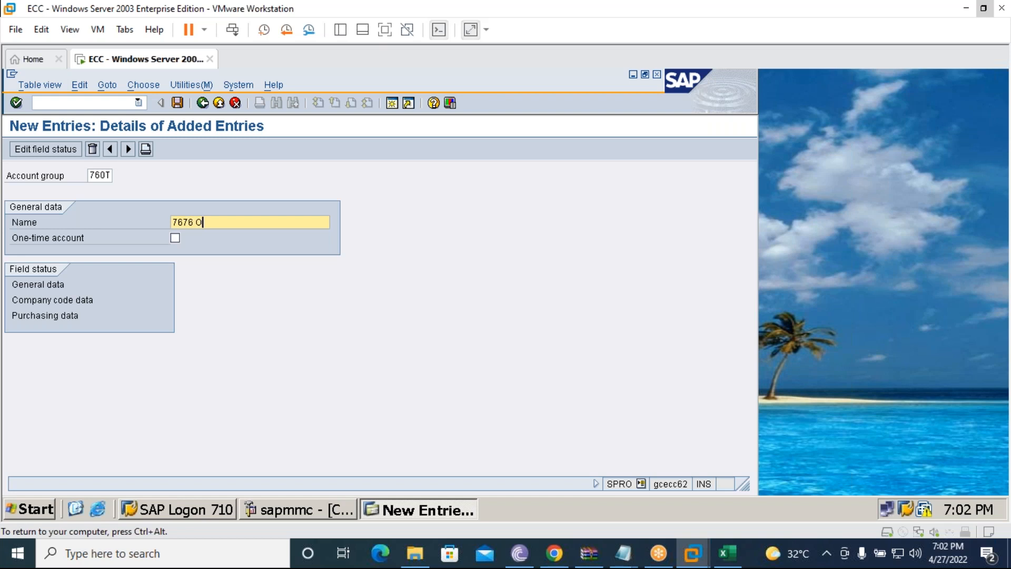
type("ne time")
type(" vendor")
type(" Gru")
key("BackSpace")
key("BackSpace")
type("oups")
key("BackSpace")
key("BackSpace")
key("BackSpace")
Make the reconciliation account a required entry in the company code data of group 76OT, save, and return to the IMG.
double_click(54, 299)
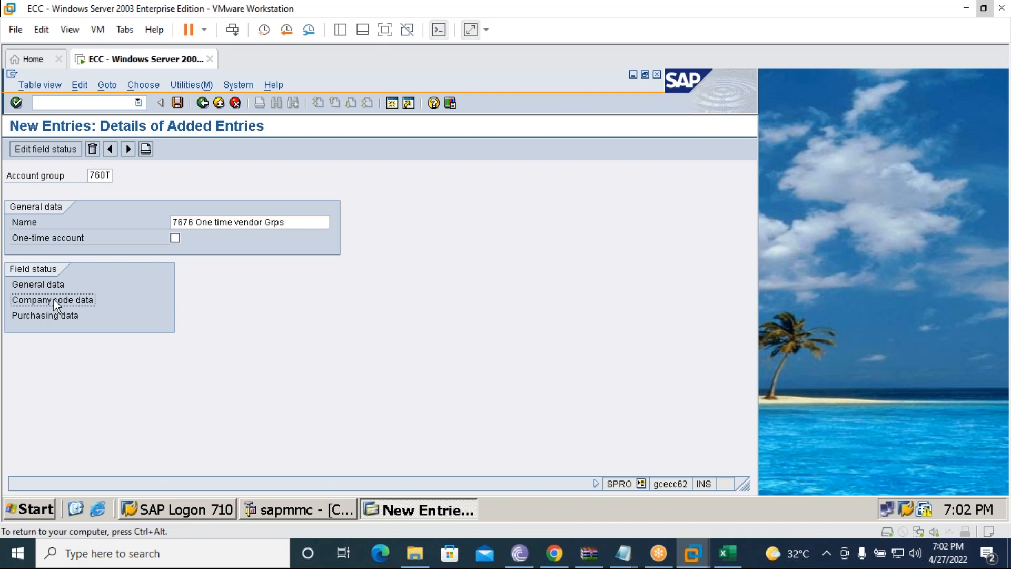
double_click(66, 269)
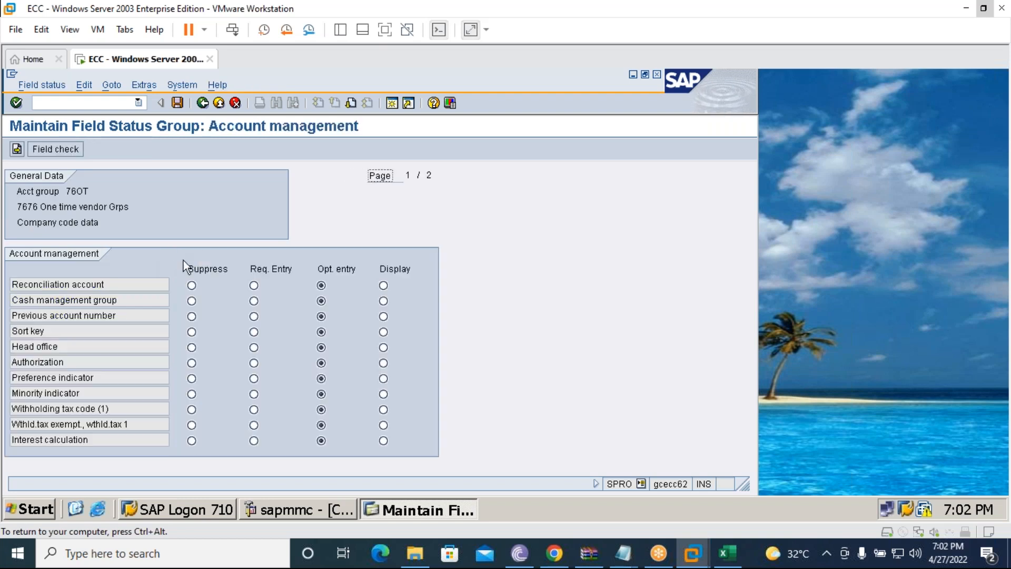
left_click(253, 284)
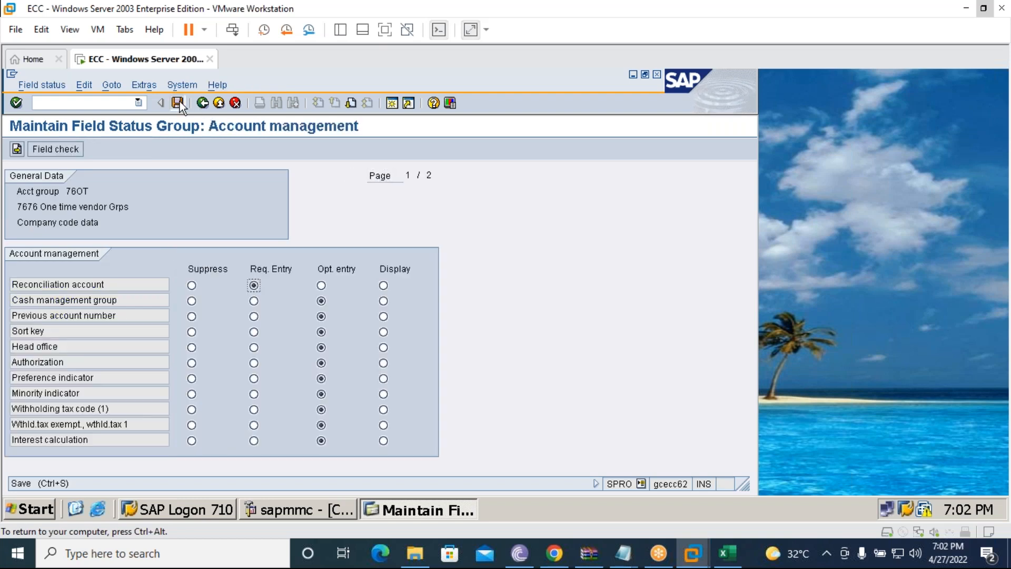
left_click(203, 102)
left_click(203, 103)
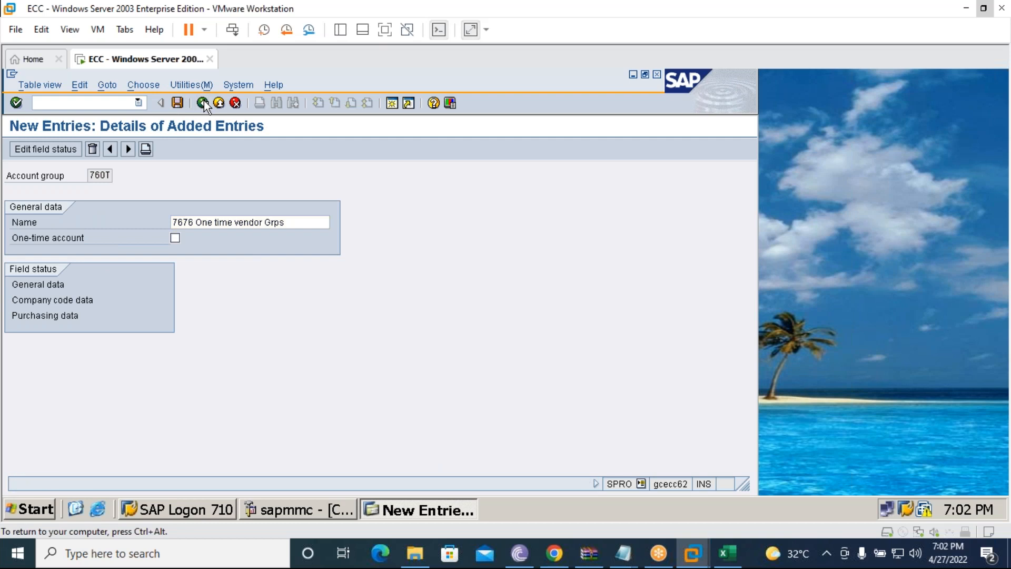
left_click(203, 102)
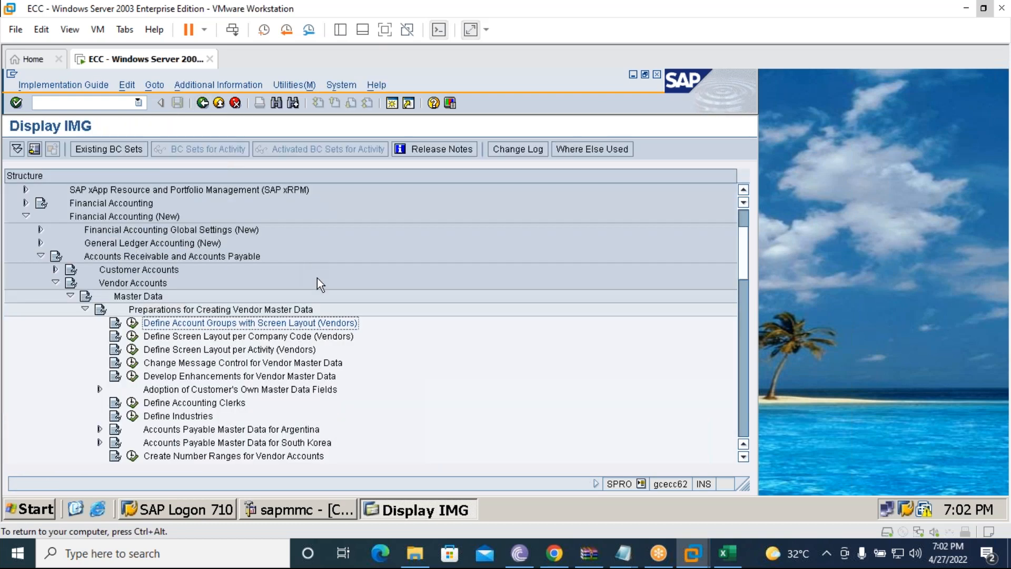
Reopen the vendor account groups, position the list at 76 to check the new groups, and return to the IMG.
left_click(132, 323)
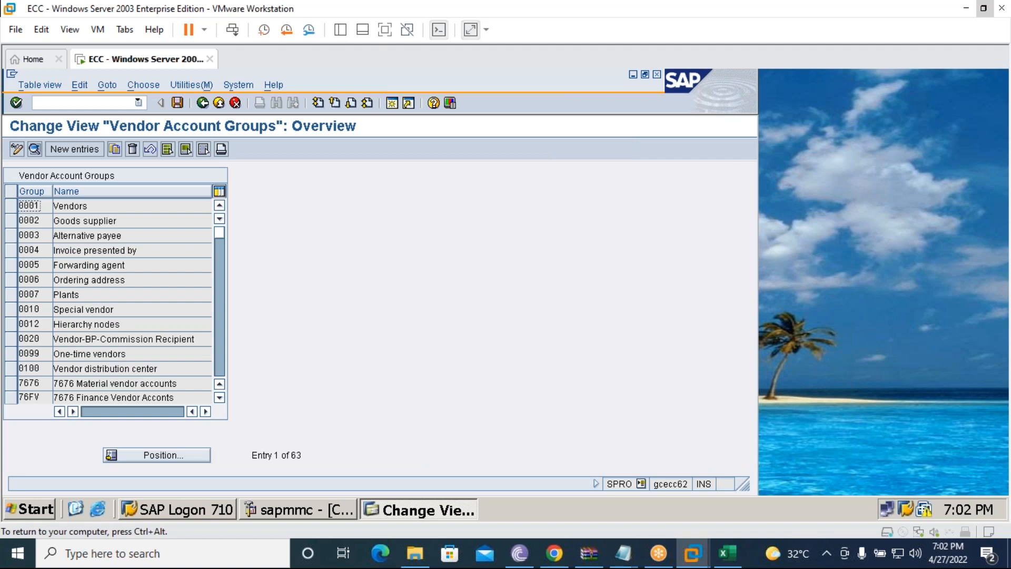
left_click(158, 456)
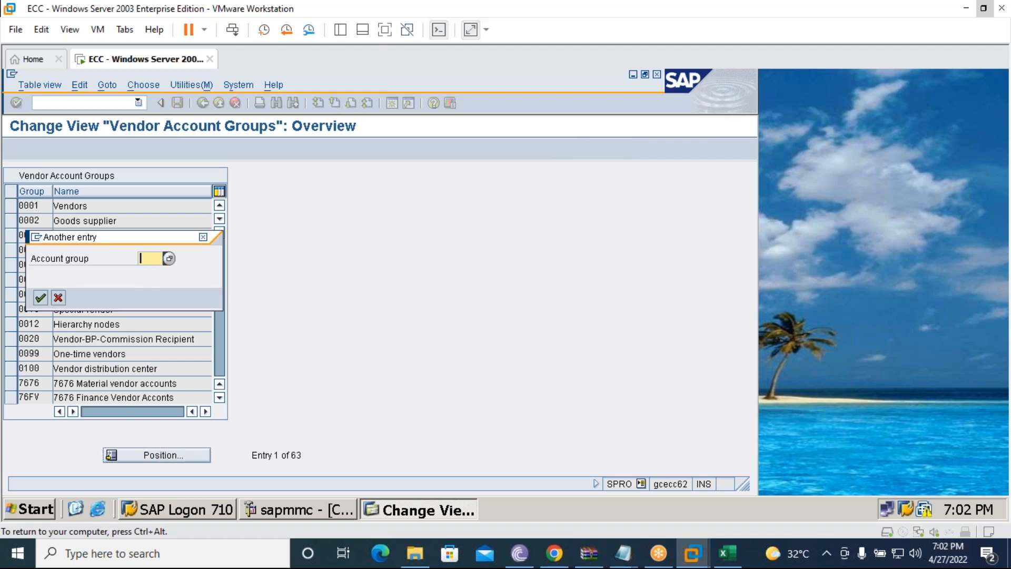
type("76")
key("Return")
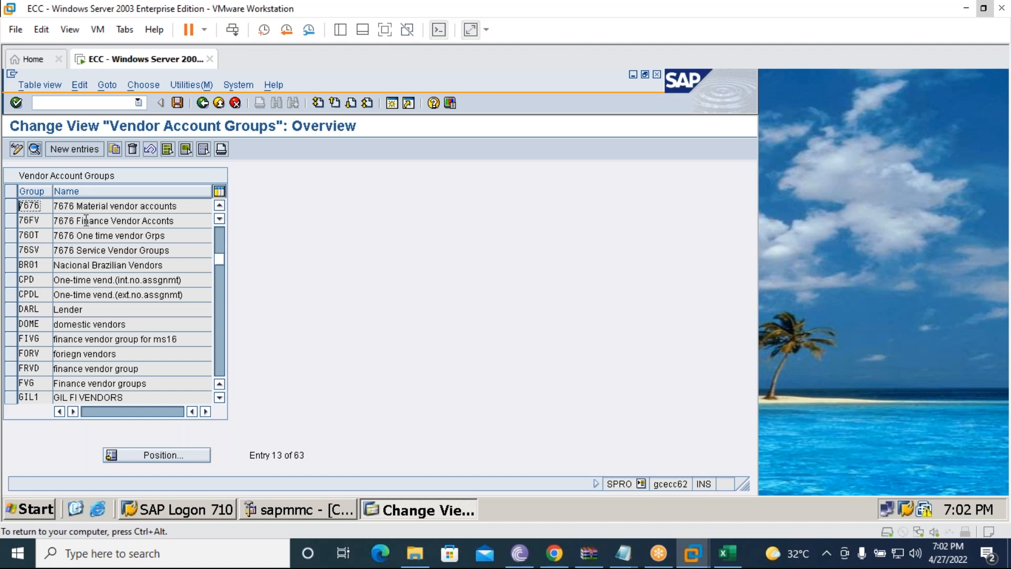
left_click(202, 102)
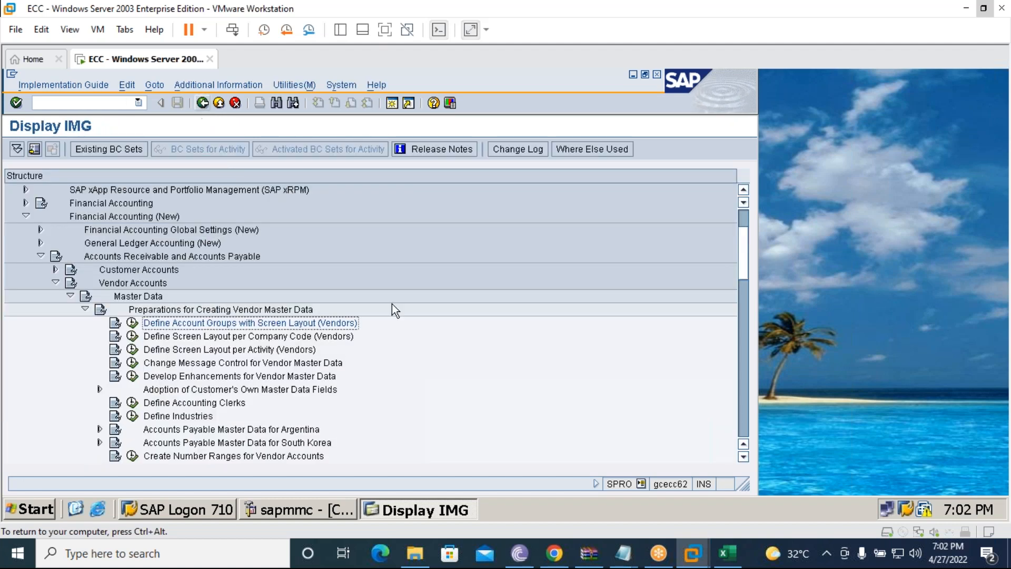
Switch to the Excel workbook, review its Accounts Payable task list, and select the number range definition task in C37.
left_click(727, 554)
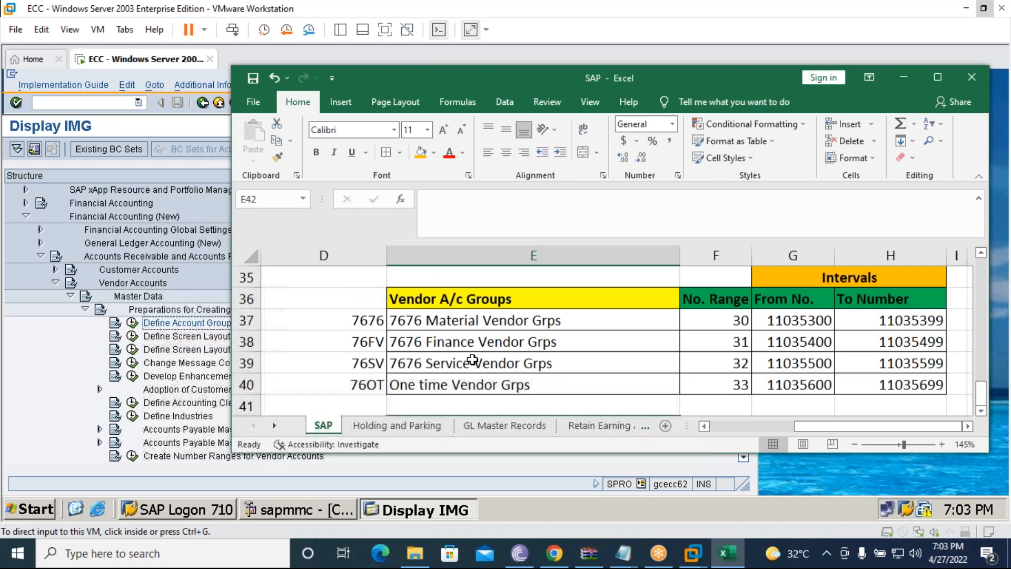
scroll(372, 330, "up", 1)
scroll(372, 330, "left", 3)
left_click(371, 327)
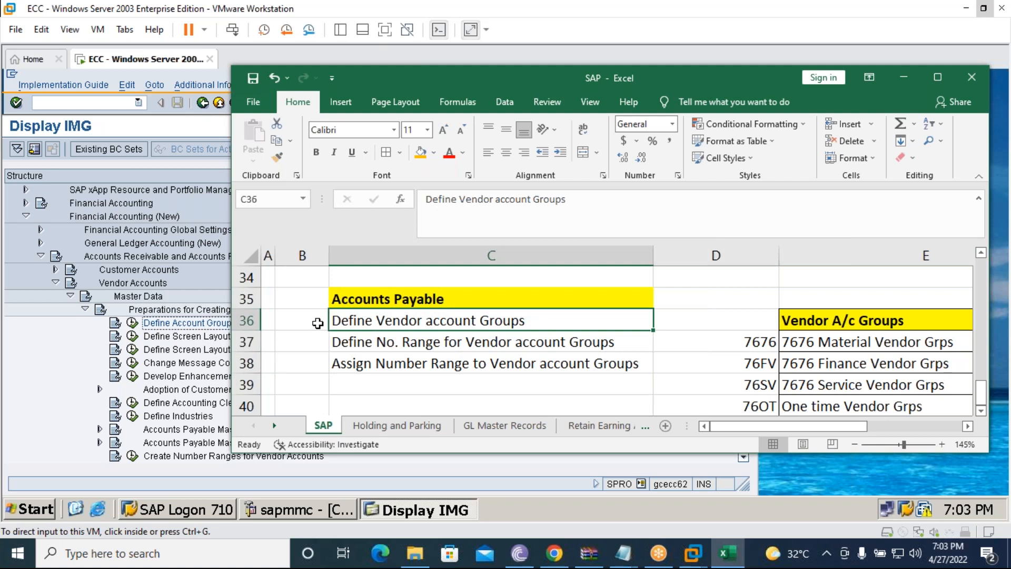
left_click(385, 343)
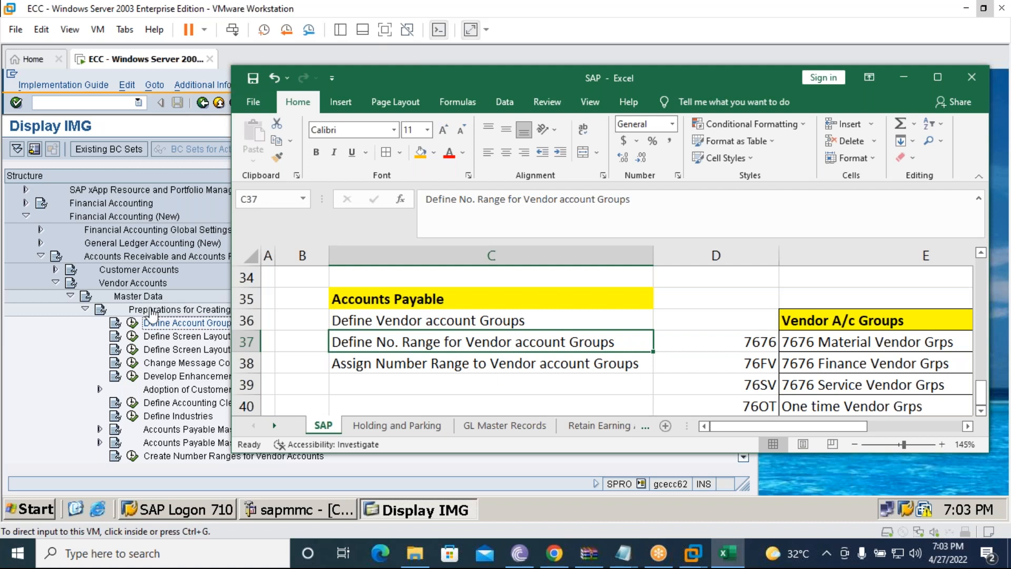
Switch to SAP and locate the activities for creating and assigning vendor number ranges under Preparations for Creating Vendor Master Data.
left_click(114, 341)
scroll(219, 382, "down", 3)
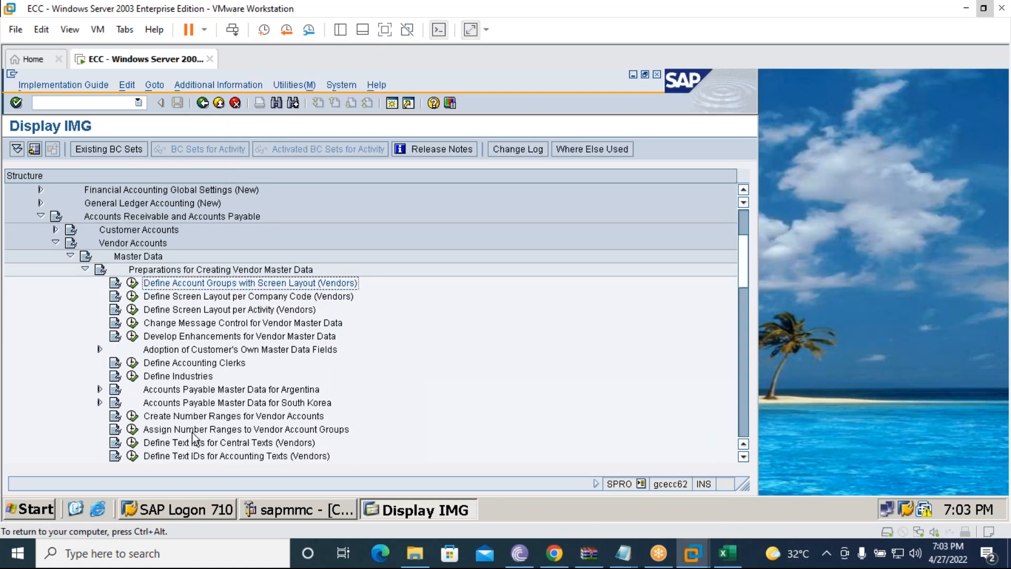
left_click(158, 418)
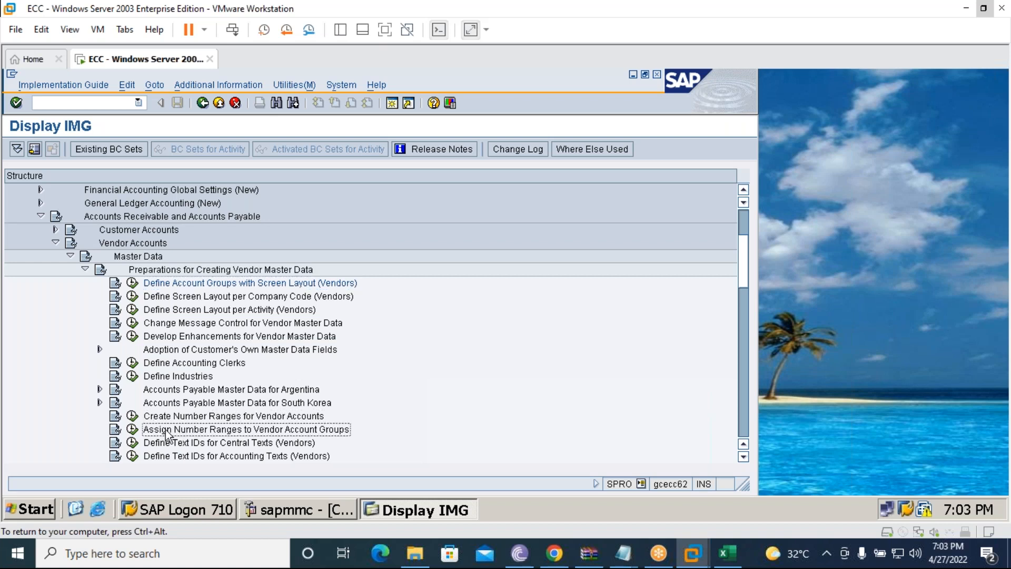
Open the vendor number range intervals for maintenance and review the existing intervals to find the next free number.
left_click(132, 416)
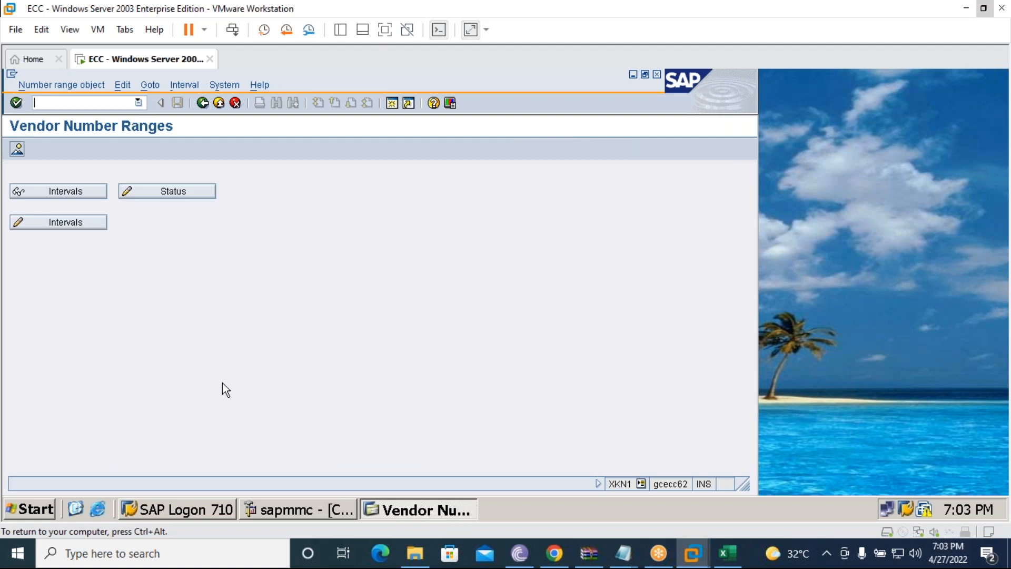
left_click(71, 224)
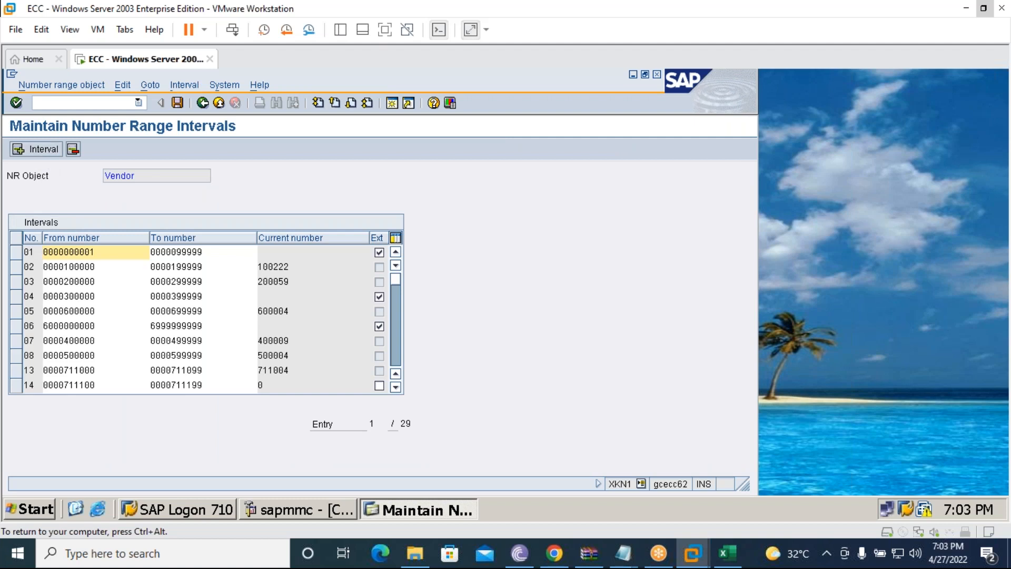
left_click(44, 154)
scroll(143, 326, "down", 1)
scroll(82, 361, "down", 2)
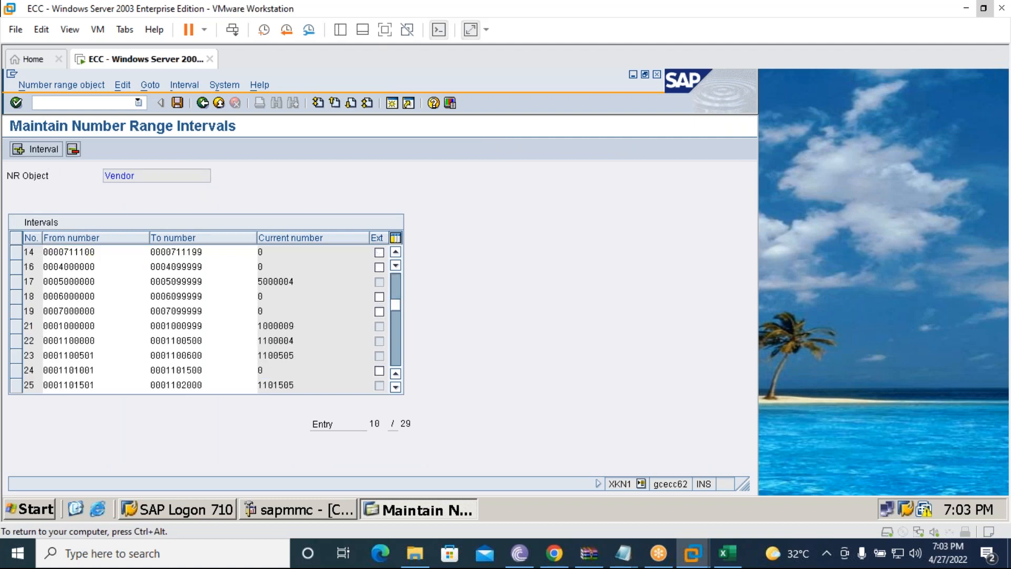
scroll(81, 360, "down", 2)
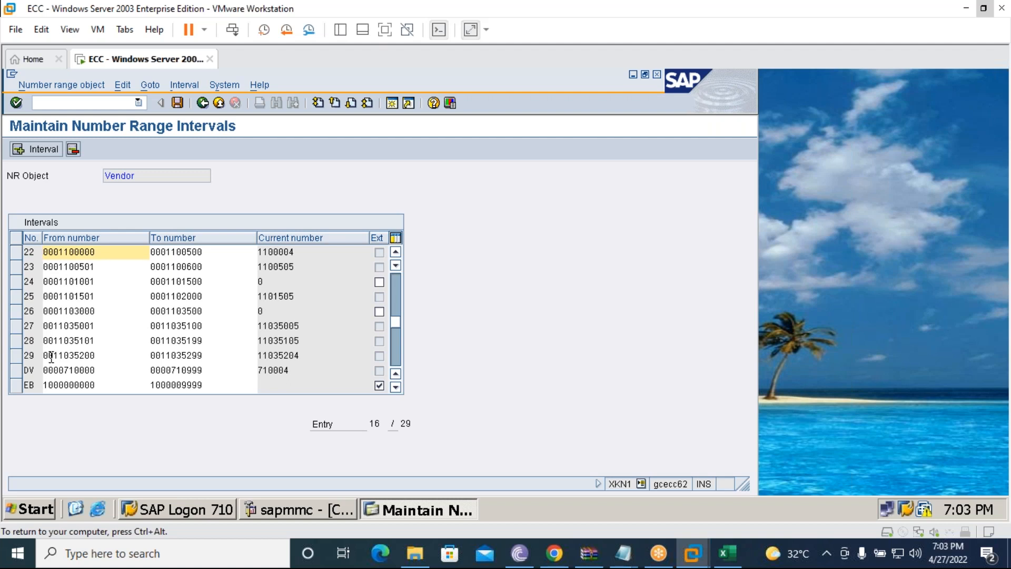
left_click(38, 150)
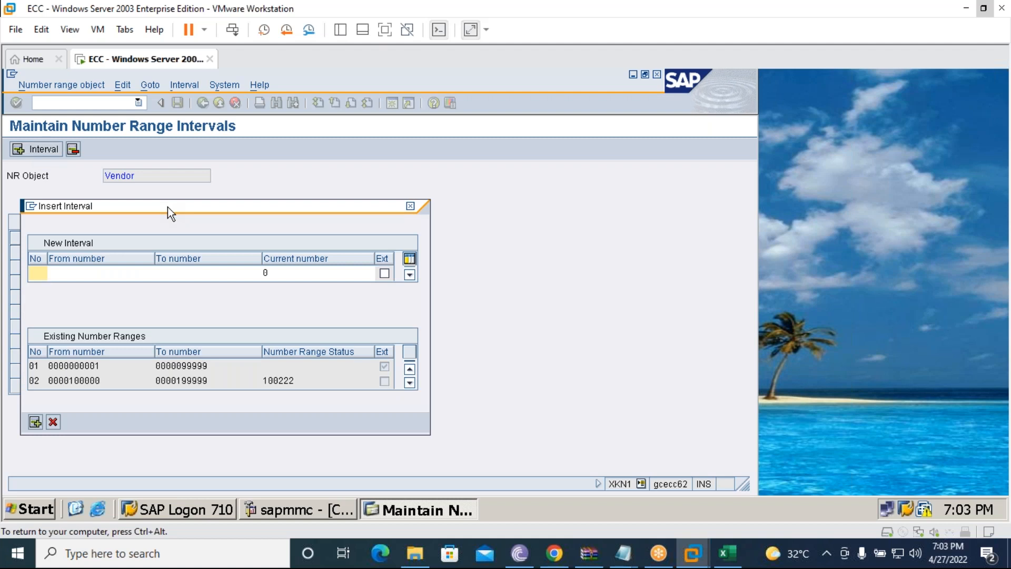
left_click_drag(167, 208, 485, 221)
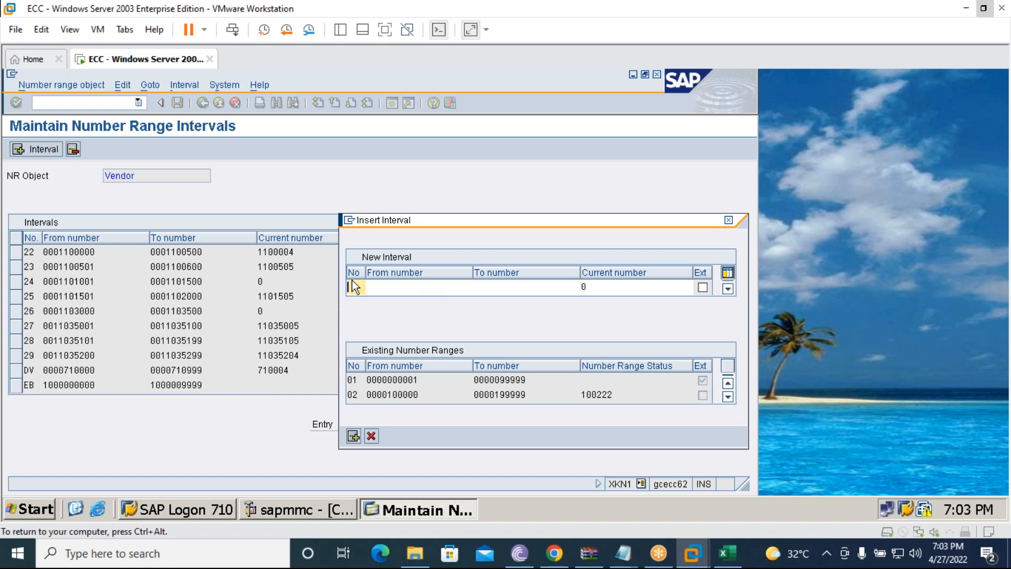
type("0")
left_click(383, 289)
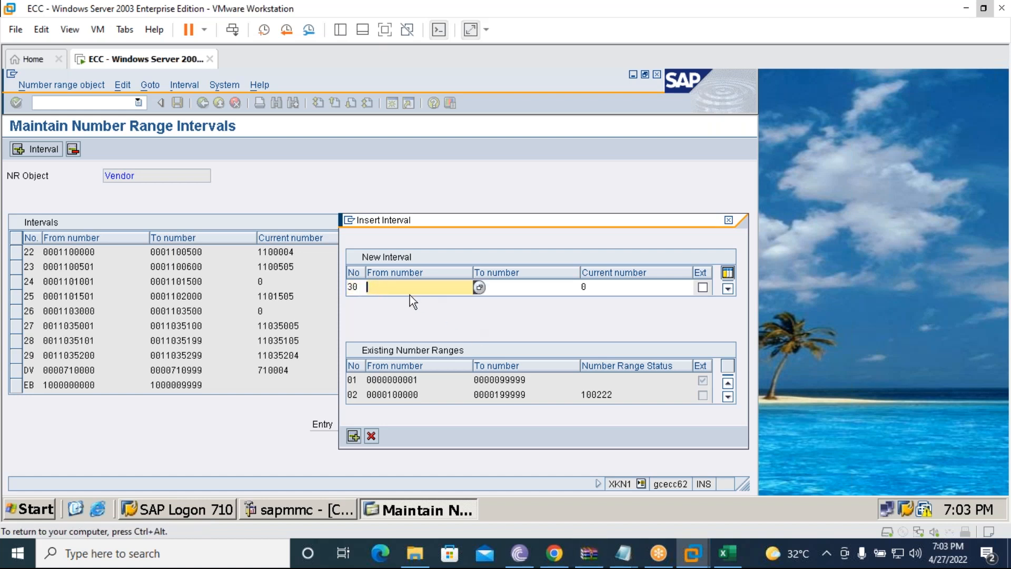
type("0011035")
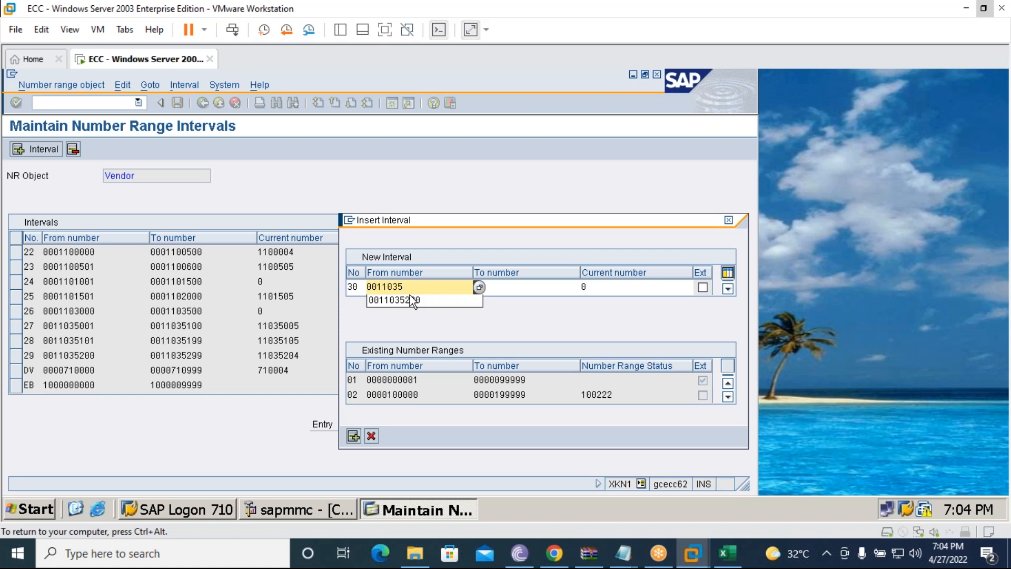
type("300")
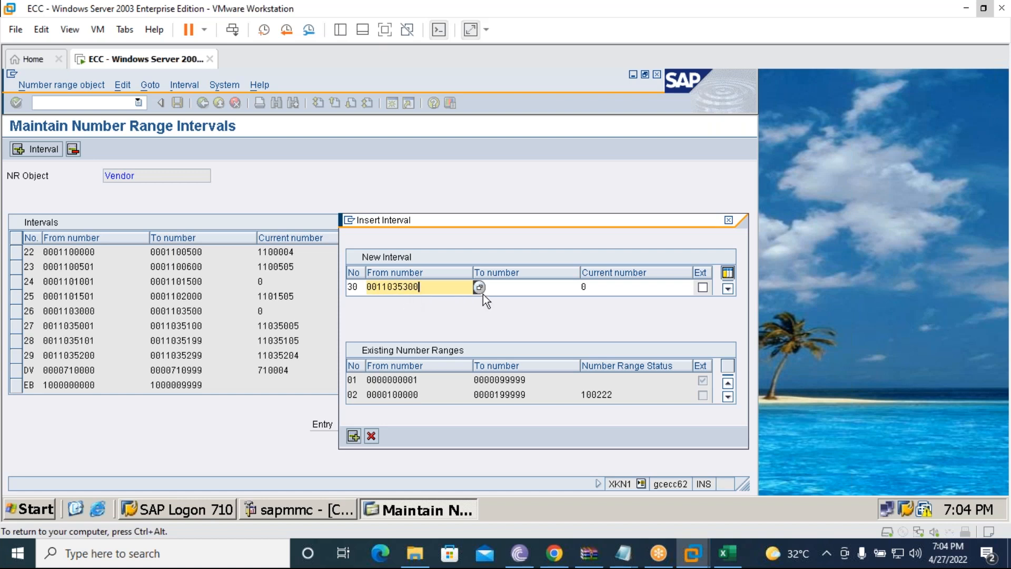
left_click(496, 284)
type("001103")
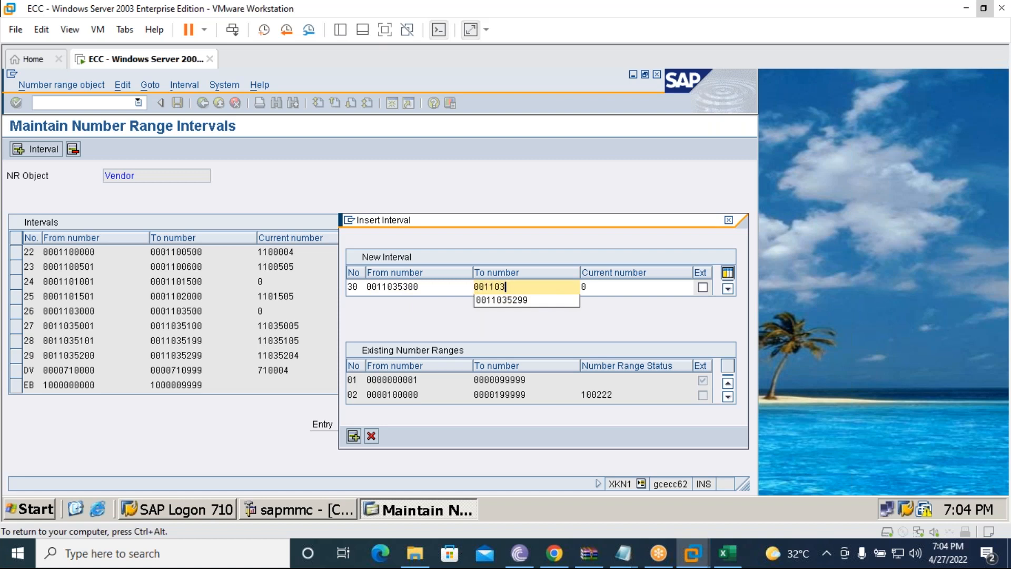
type("5399")
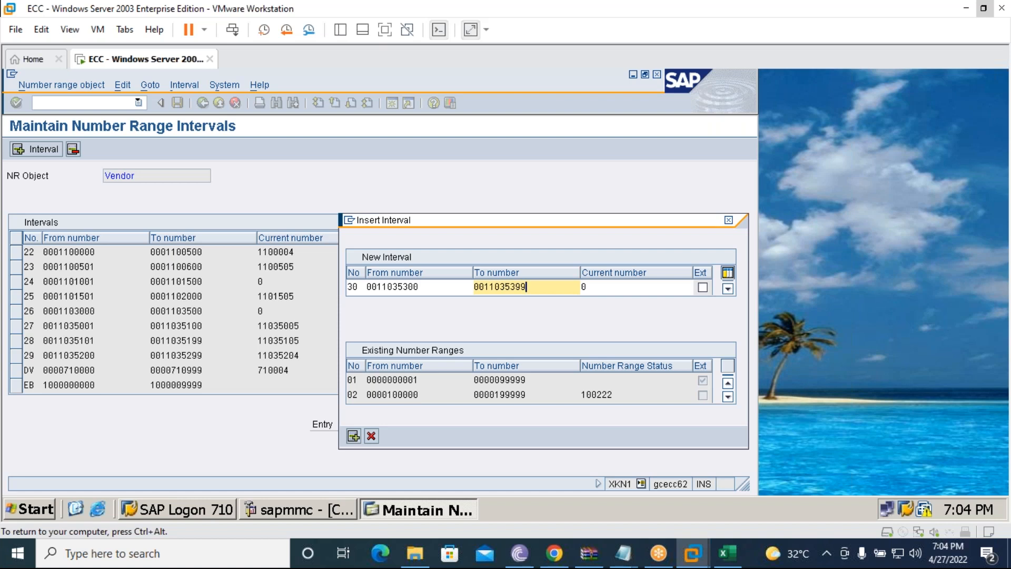
left_click(353, 437)
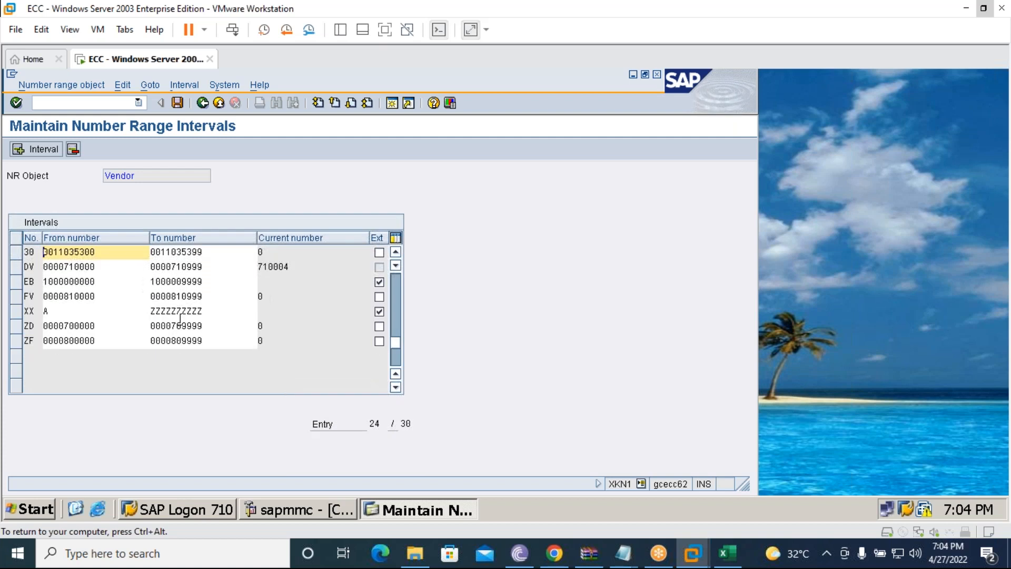
Save the vendor number range intervals, accept the transport notice, and select interval 30 in the list.
scroll(169, 311, "up", 1)
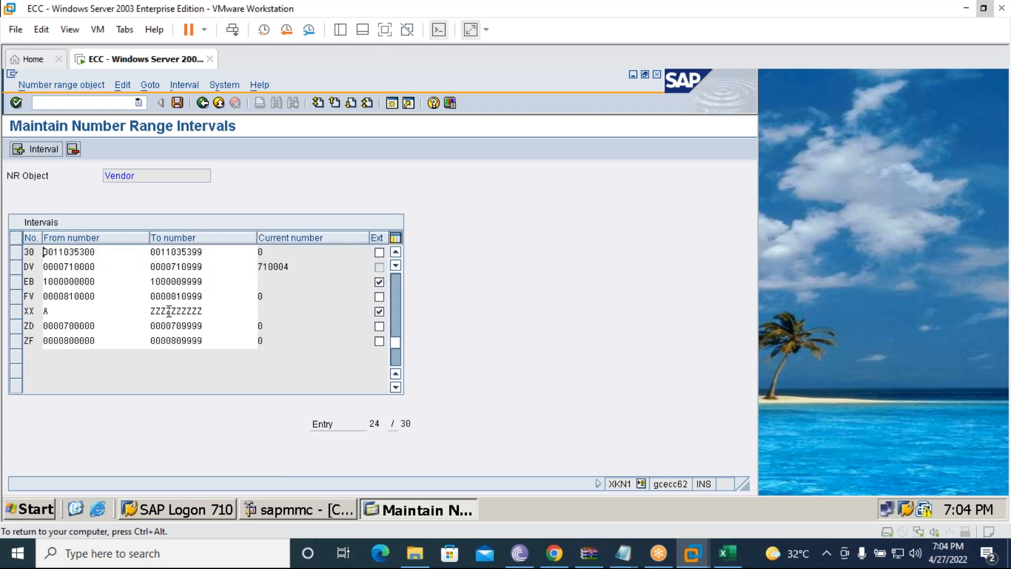
left_click(178, 105)
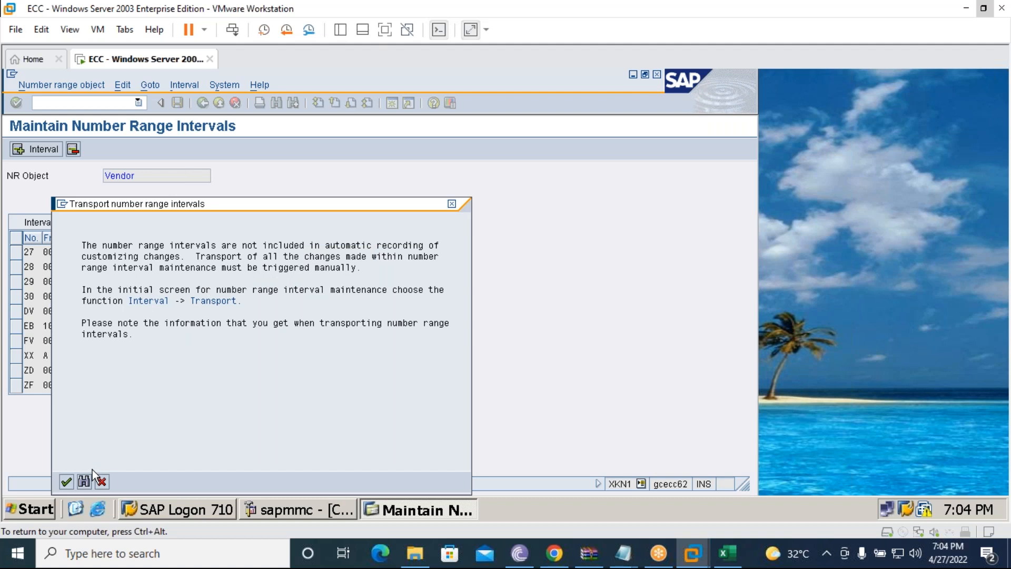
left_click(67, 483)
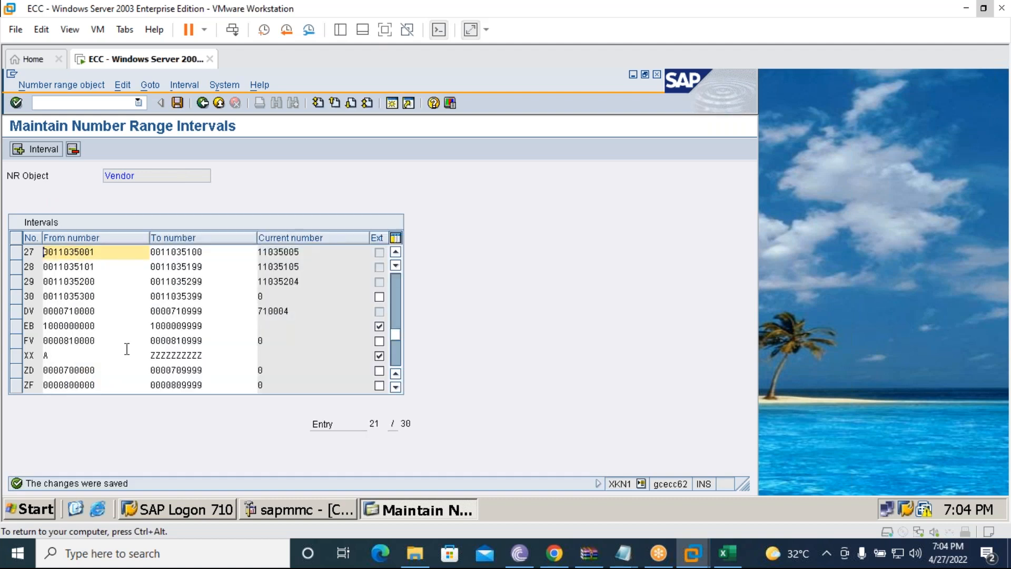
left_click(34, 296)
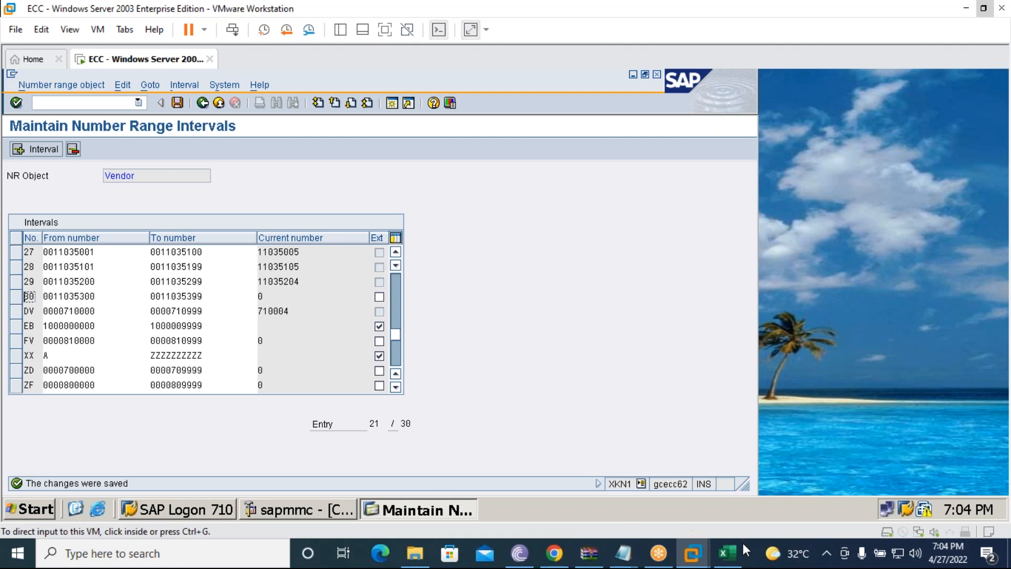
Switch to the Excel workbook, check the planned number ranges and intervals for each vendor account group, and return to SAP.
left_click(728, 553)
left_click_drag(819, 430, 904, 429)
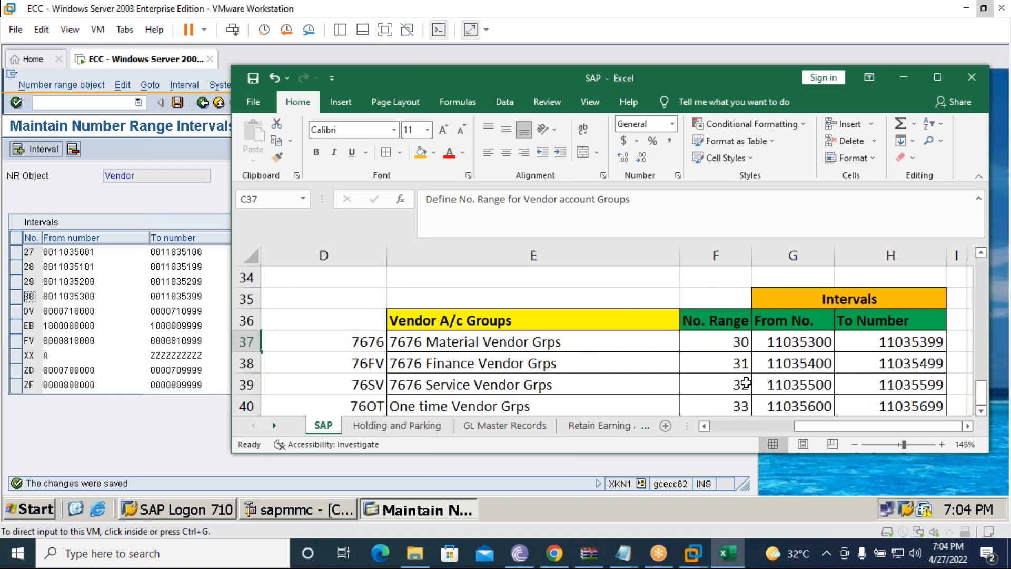
scroll(745, 383, "down", 1)
scroll(464, 359, "up", 1)
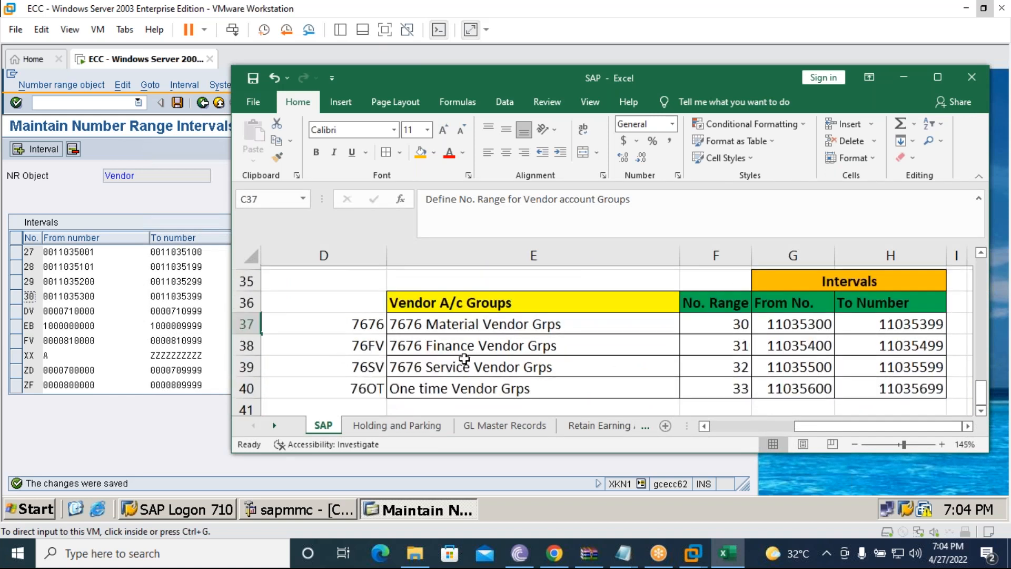
scroll(464, 360, "up", 1)
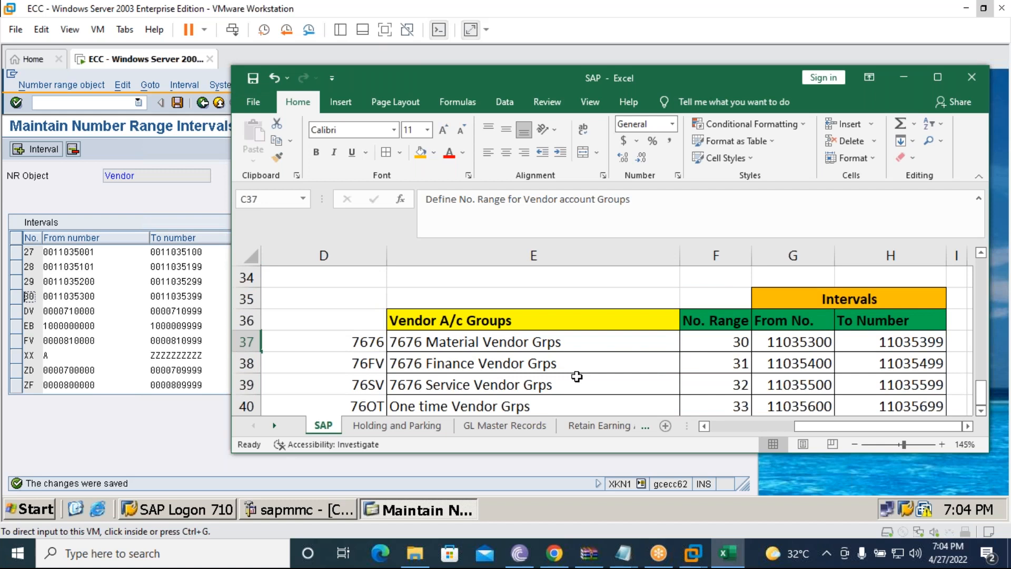
scroll(577, 376, "down", 1)
left_click(117, 289)
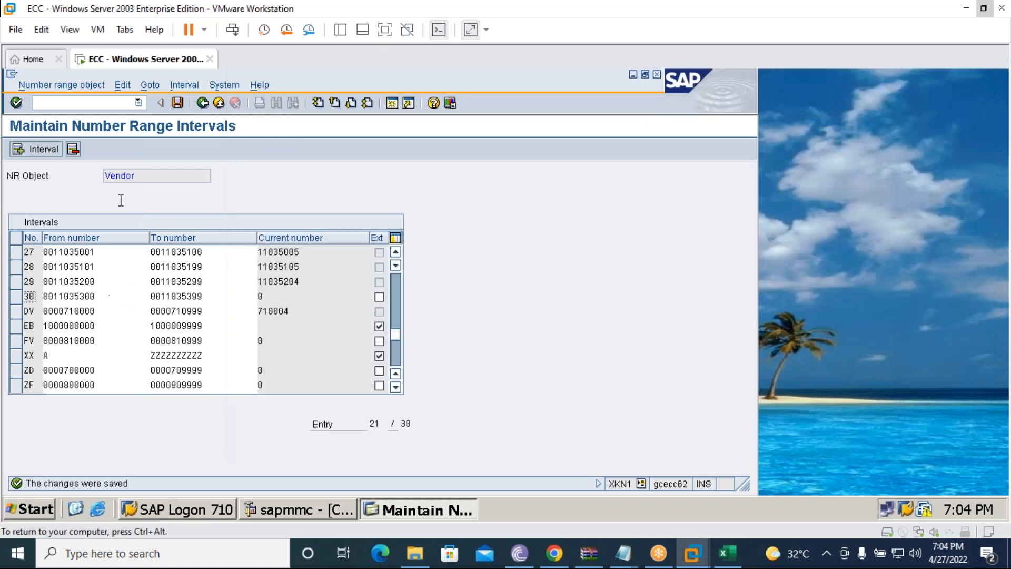
left_click(39, 151)
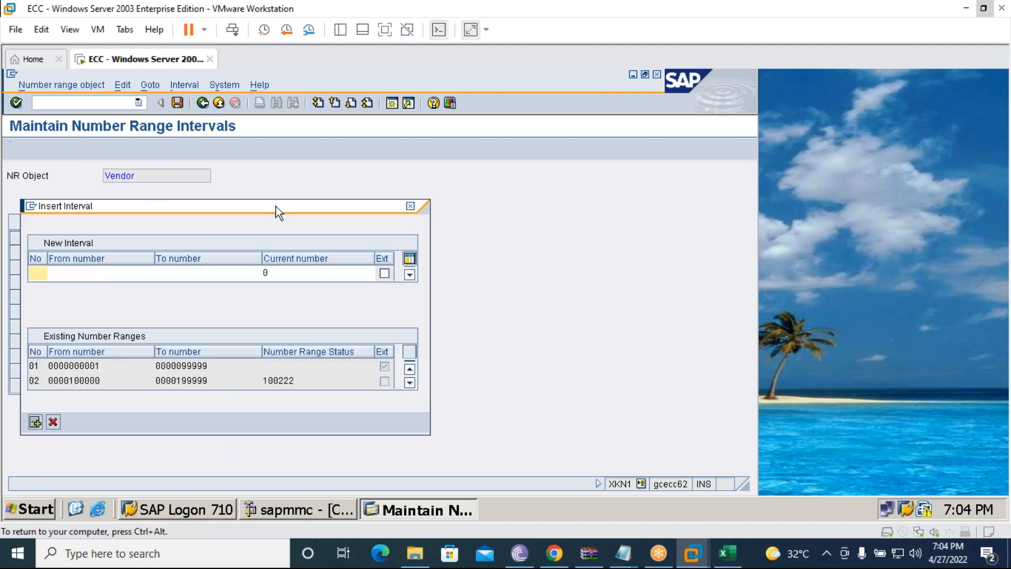
left_click_drag(140, 210, 491, 208)
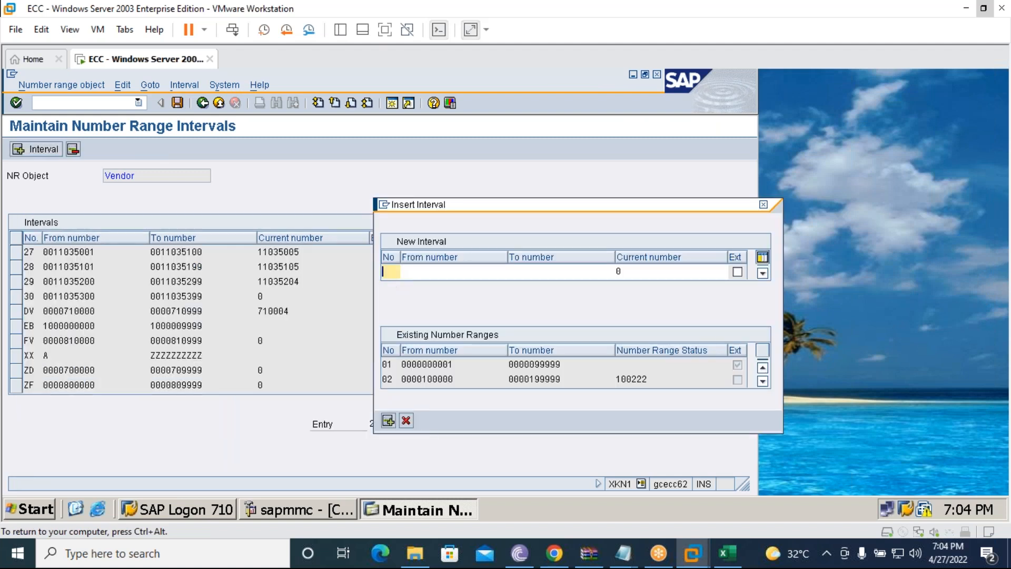
type("31")
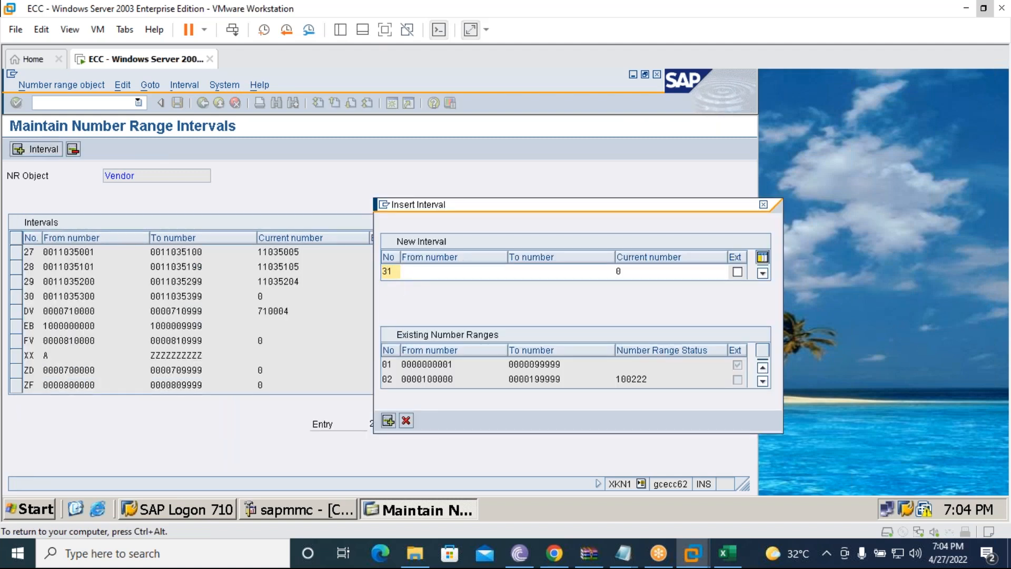
left_click(430, 272)
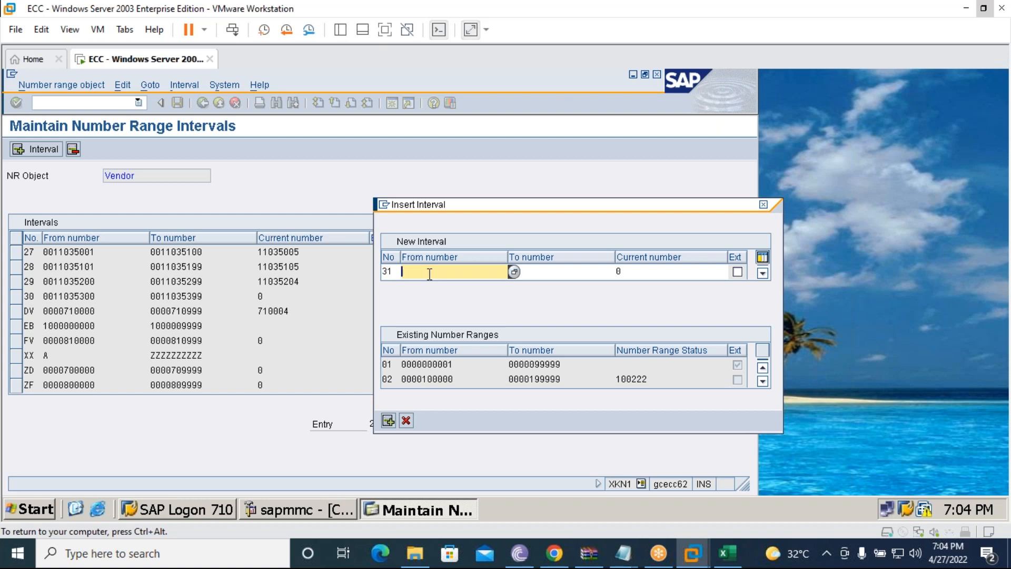
type("0011035300")
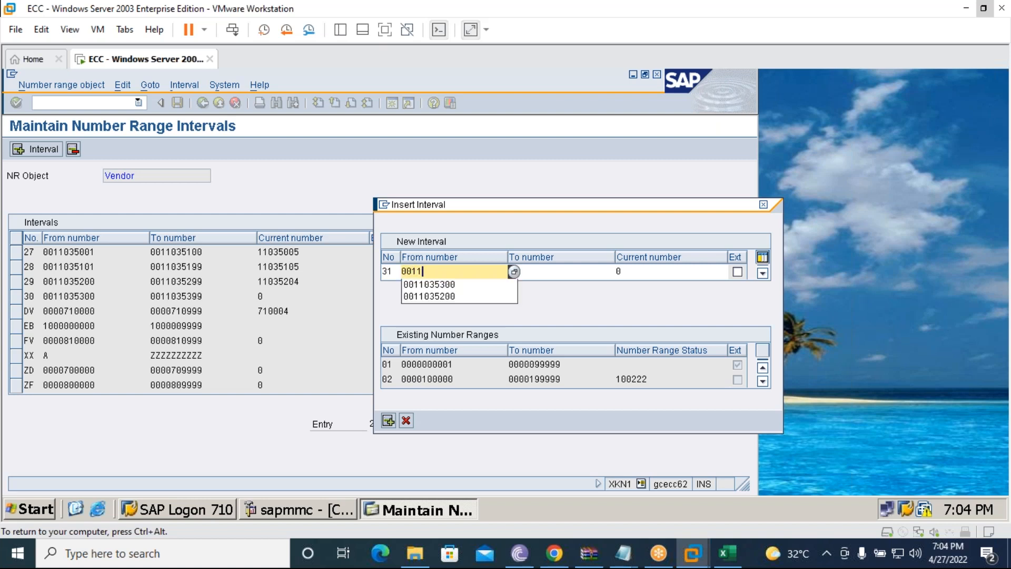
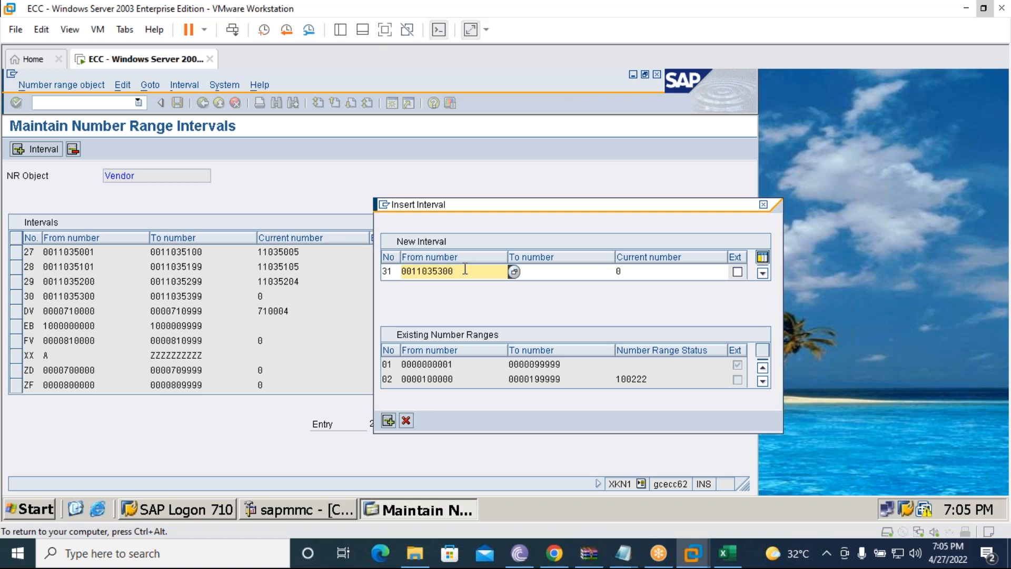
key("BackSpace")
key("BackSpace")
key("BackSpace")
type("400")
left_click(547, 270)
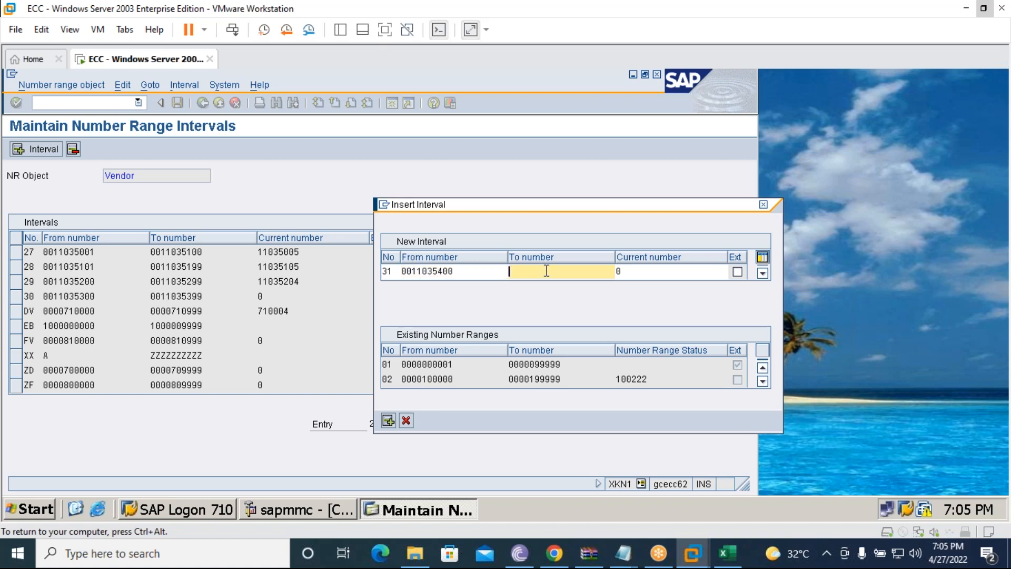
type("0")
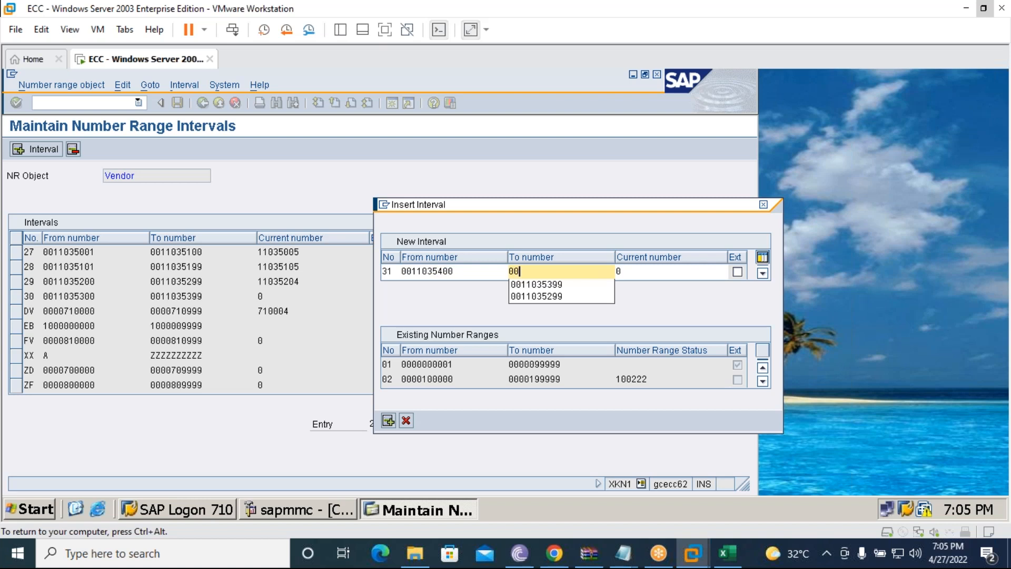
type("0")
left_click(552, 281)
key("Left")
key("Left")
key("Left")
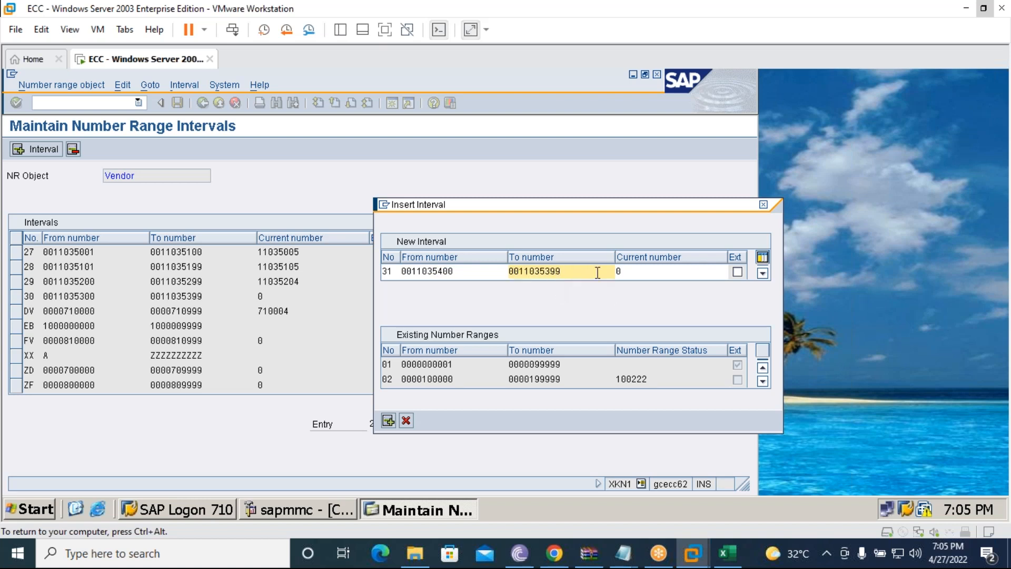
type("4")
left_click(388, 421)
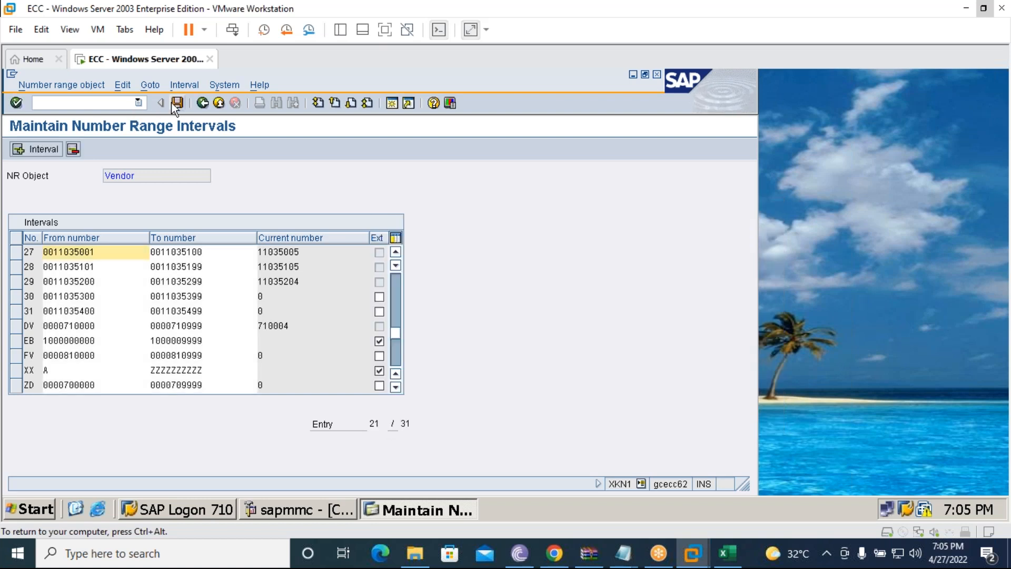
left_click(178, 103)
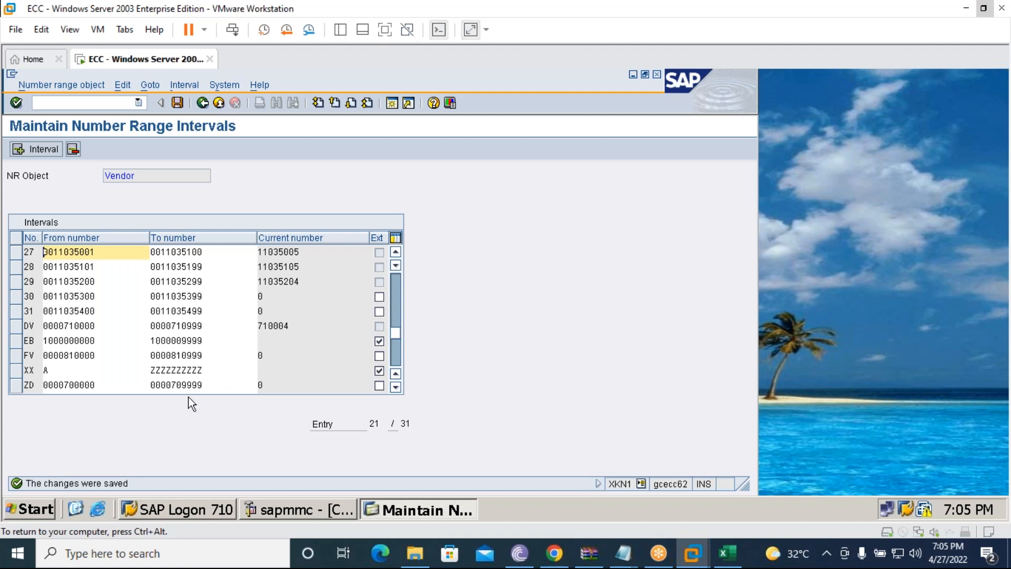
left_click(203, 103)
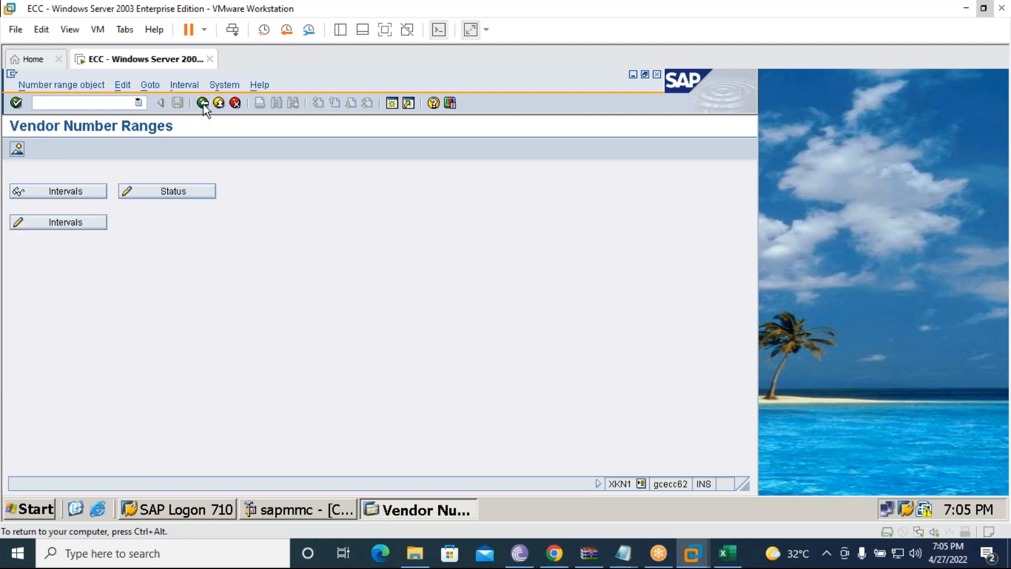
Display the vendor number range intervals and review intervals 30 and 31 in the list.
left_click(77, 196)
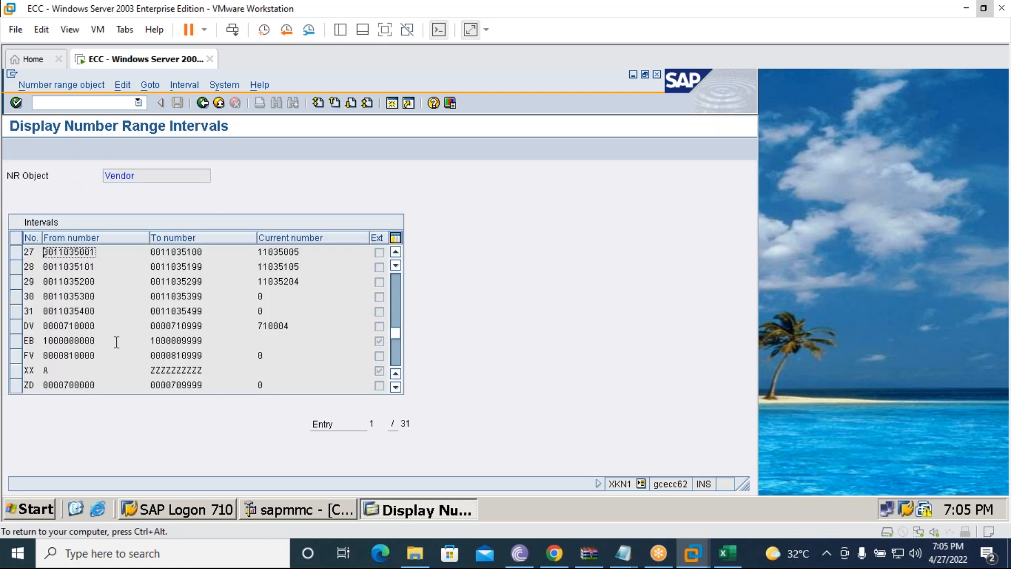
scroll(117, 342, "down", 1)
left_click(36, 269)
double_click(110, 271)
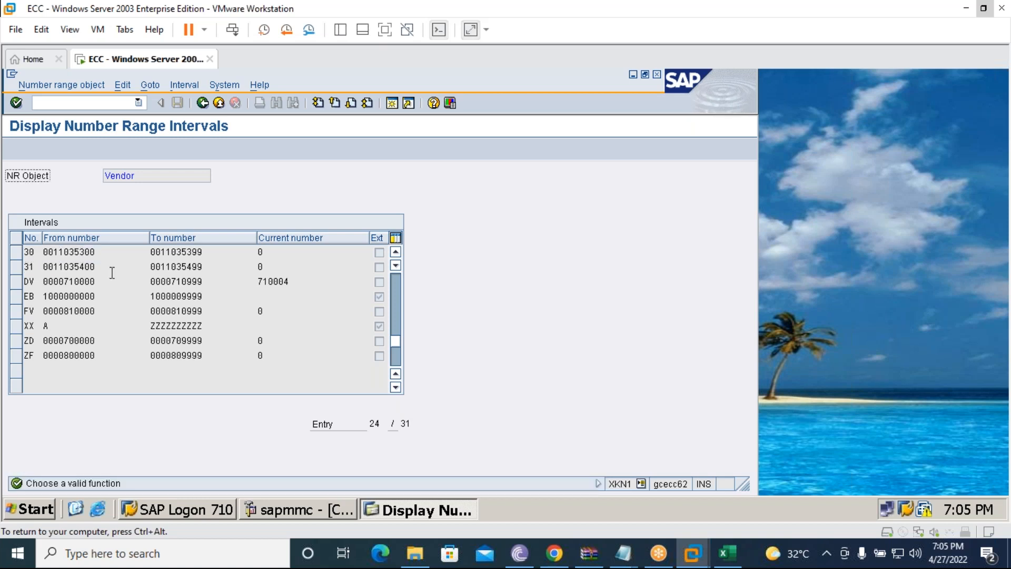
scroll(86, 271, "up", 1)
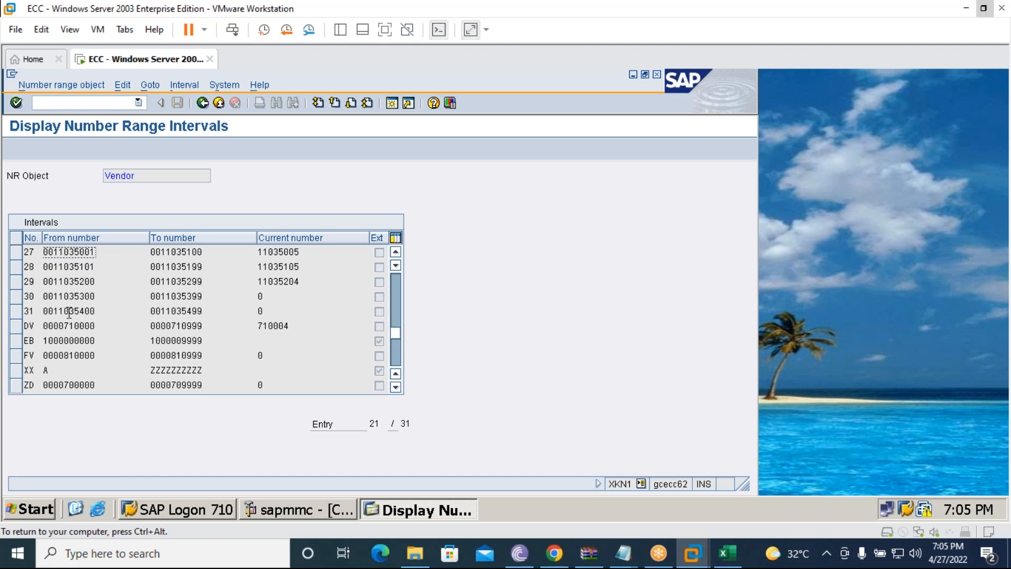
left_click(202, 103)
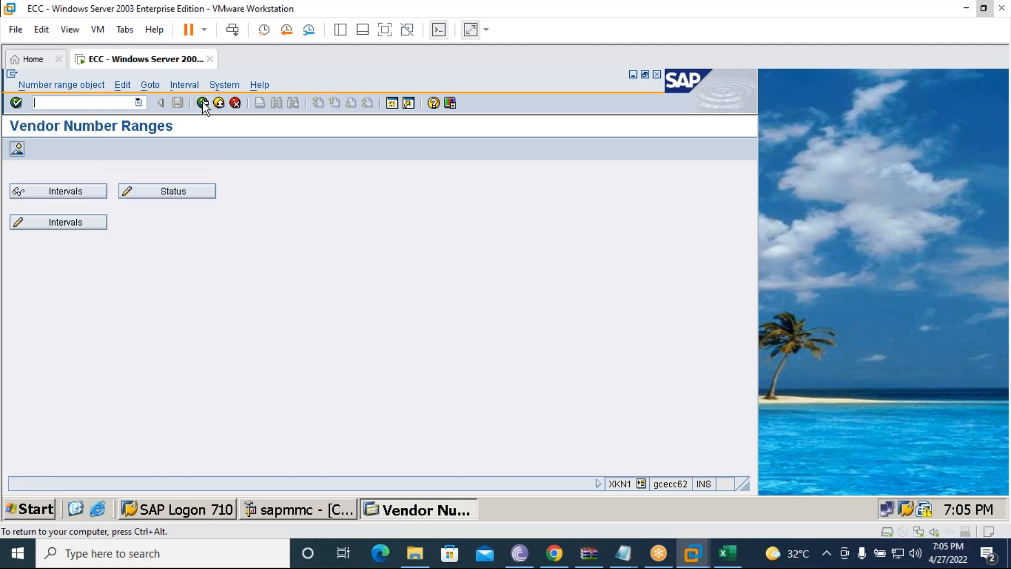
Examine the current number status of vendor intervals 30 and 31, and return to the implementation guide.
left_click(188, 191)
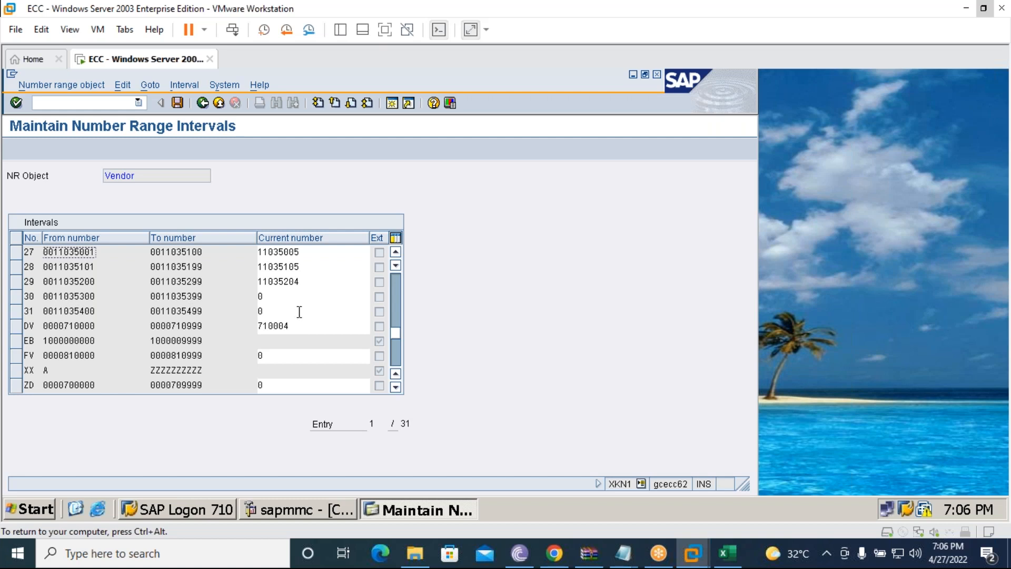
left_click(266, 296)
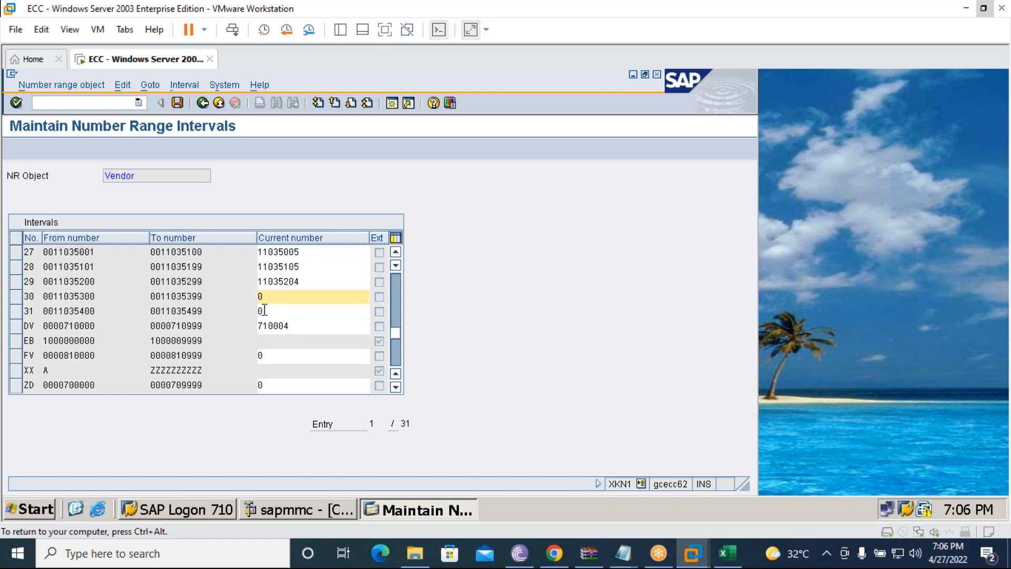
left_click(264, 310)
left_click(263, 296)
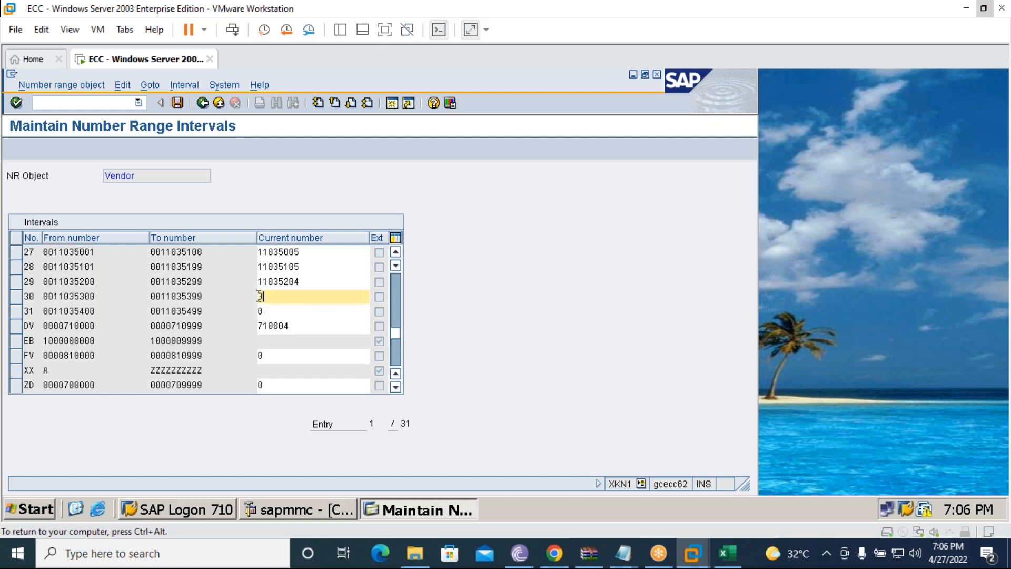
left_click(266, 312)
left_click_drag(265, 295, 246, 294)
left_click(268, 311)
left_click(265, 298)
left_click(264, 309)
left_click(258, 296)
left_click(204, 104)
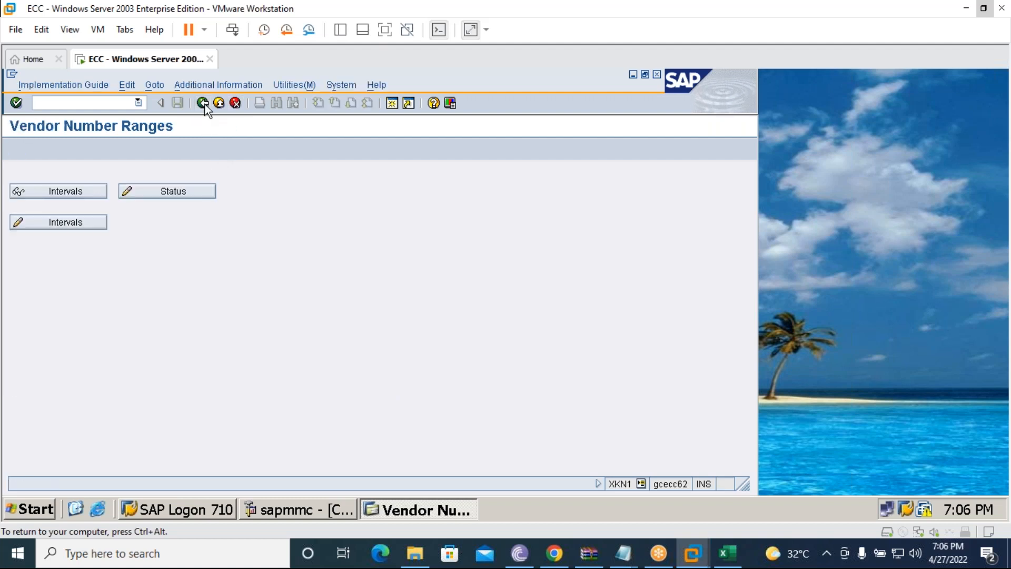
left_click(204, 104)
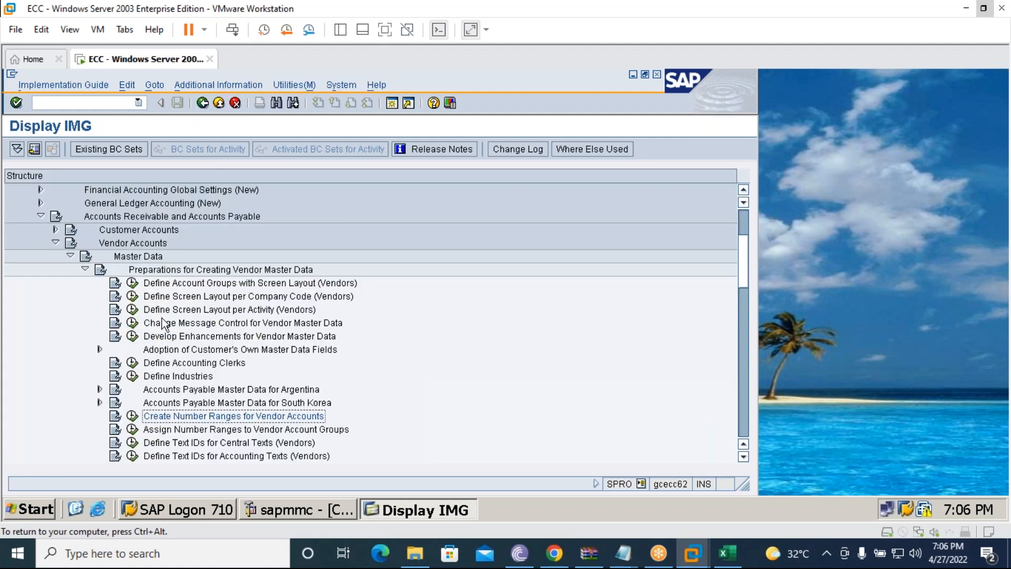
Switch to Excel, review the planned number ranges for the vendor account groups, and return to the SAP virtual machine.
left_click(729, 554)
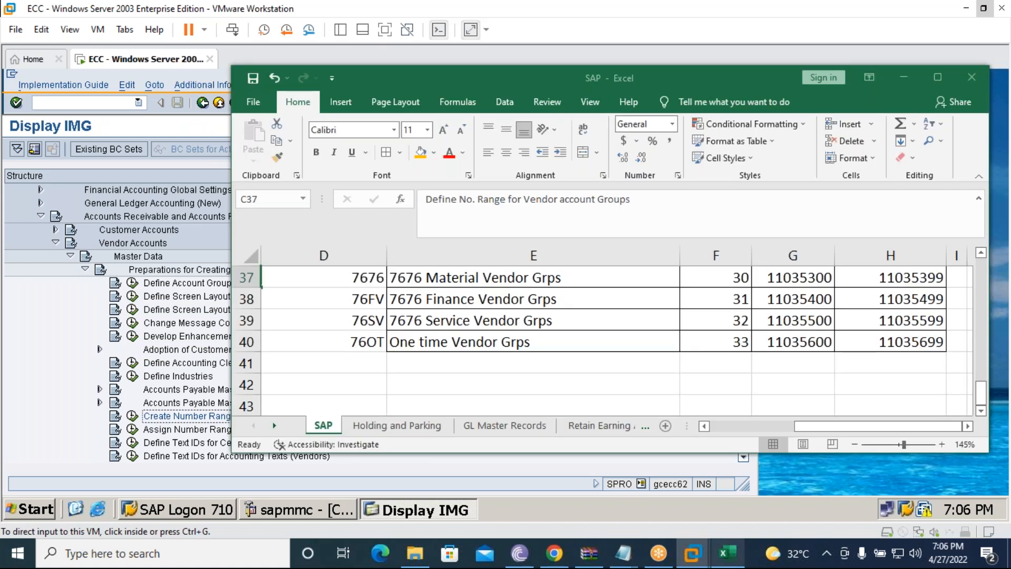
double_click(653, 84)
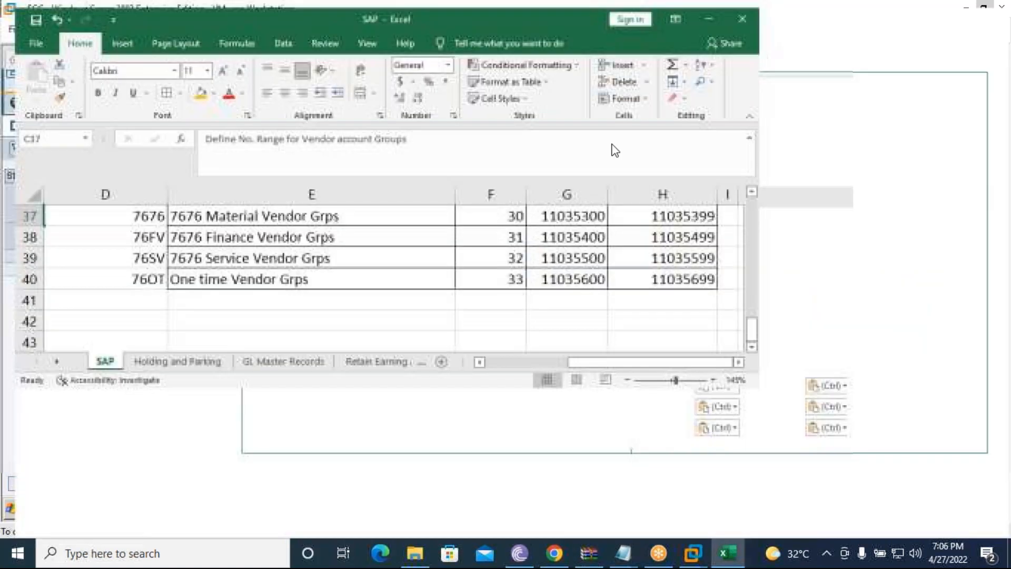
scroll(368, 342, "up", 2)
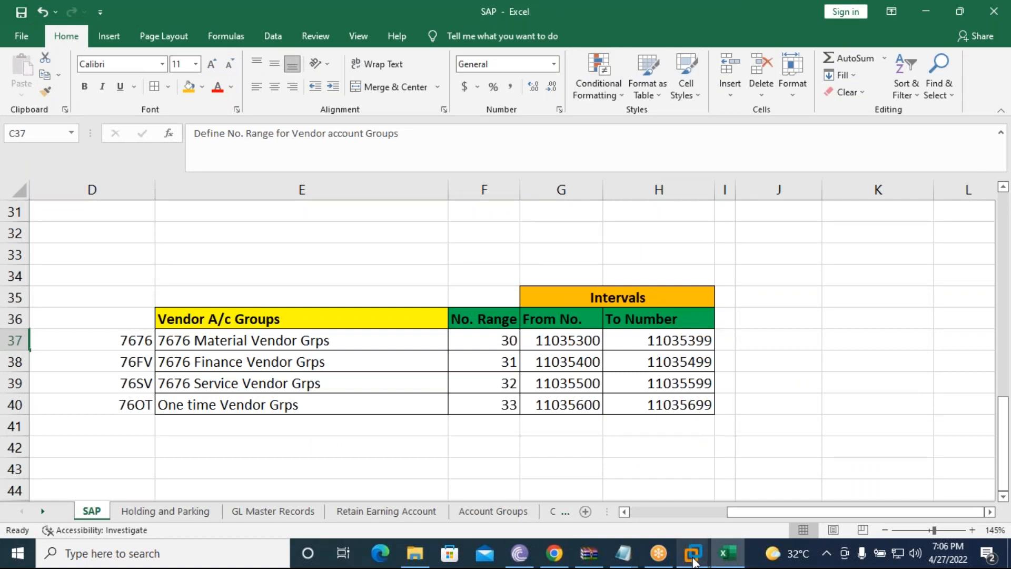
mouse_move(693, 559)
left_click(769, 476)
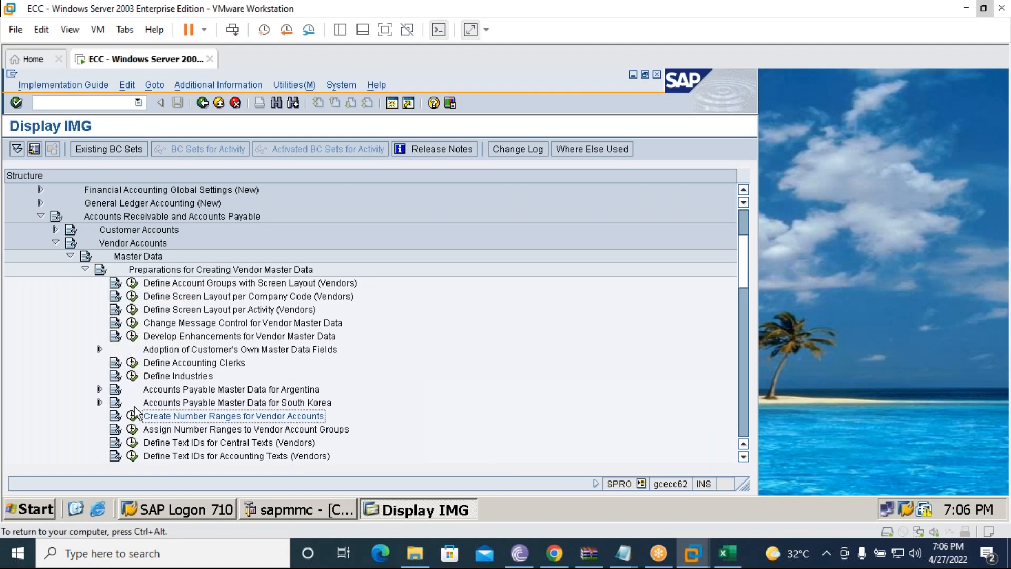
Open Assign Number Ranges to Vendor Account Groups and position the list at the account groups starting with 76.
left_click(156, 429)
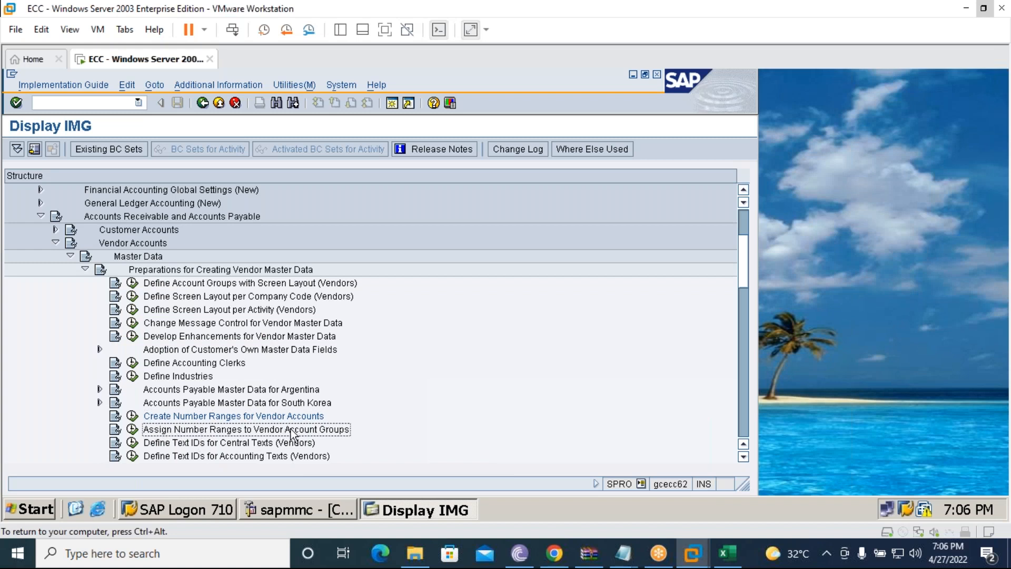
left_click(133, 429)
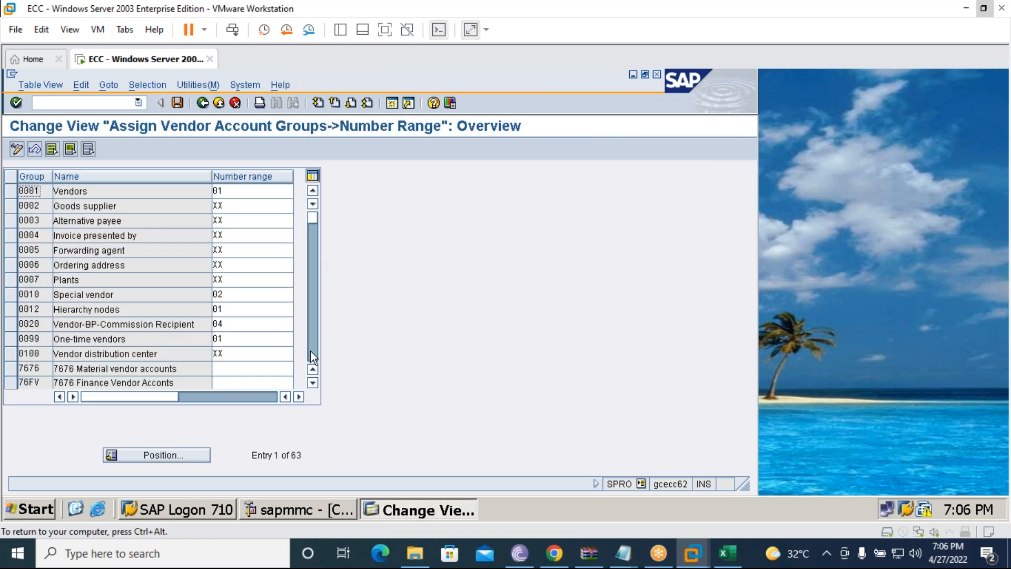
left_click(146, 454)
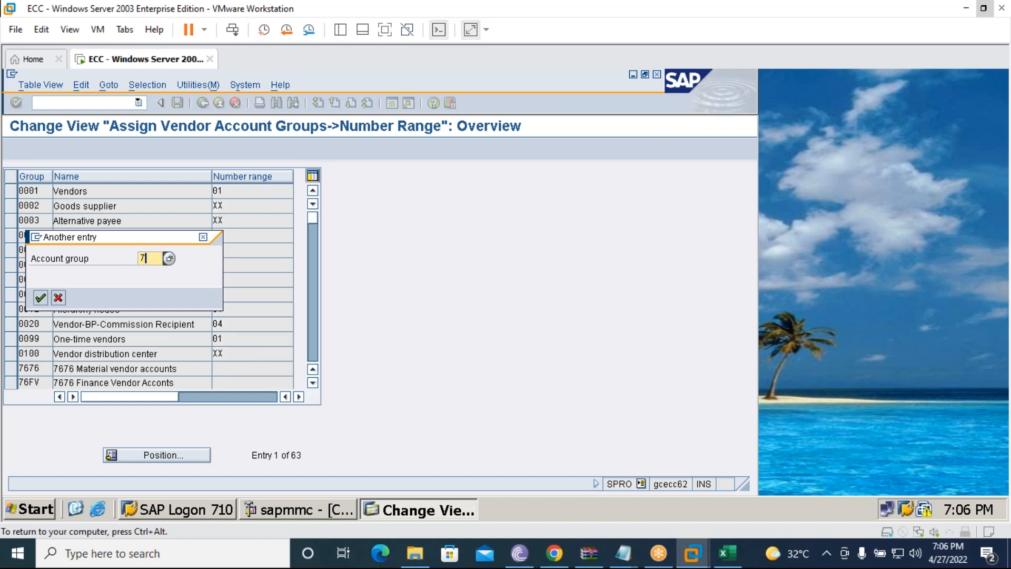
type("76")
key("Return")
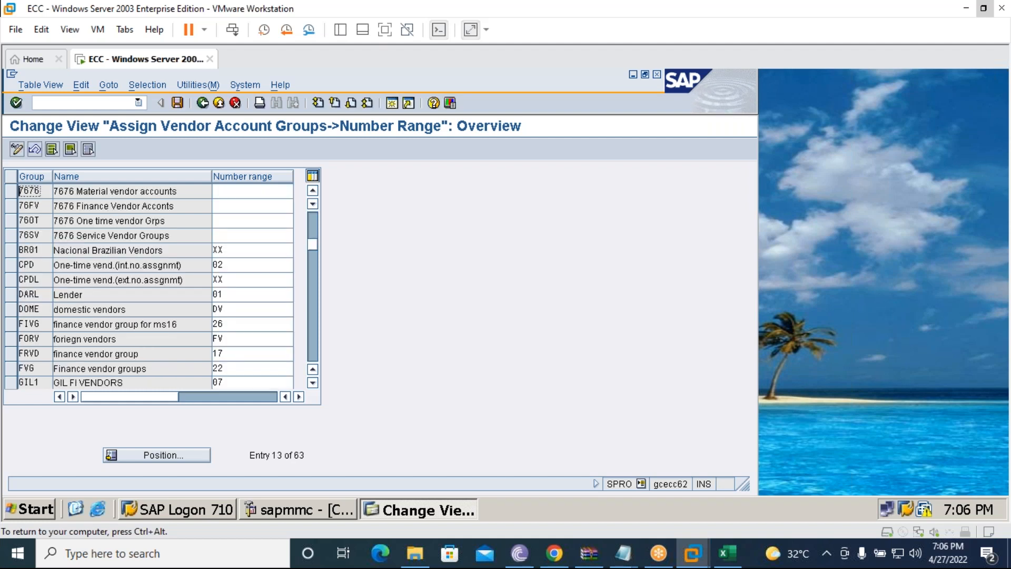
Assign number range 30 to account group 7676 and save it in the "7676sh config" customizing request.
left_click(224, 191)
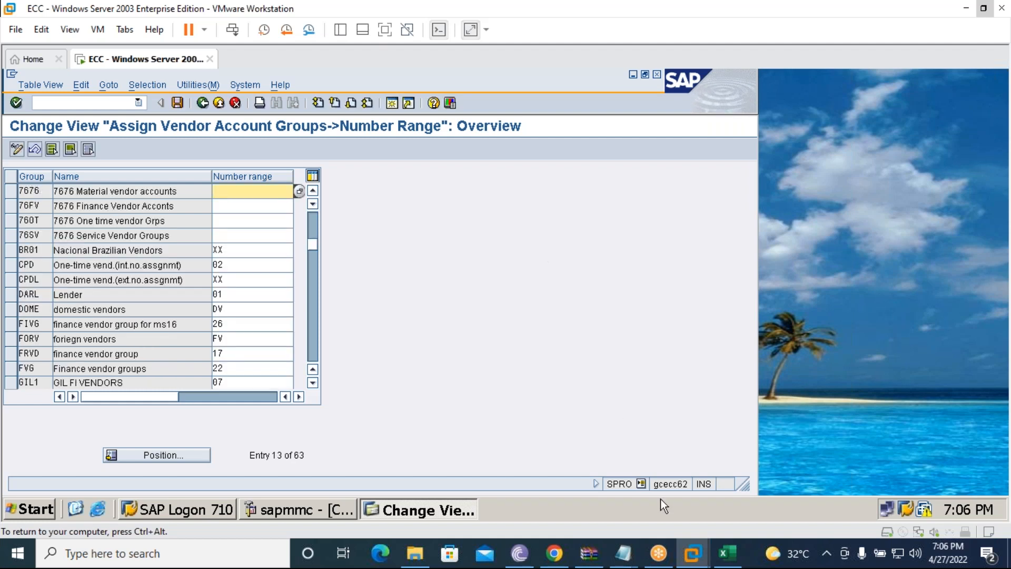
type("30")
left_click(177, 103)
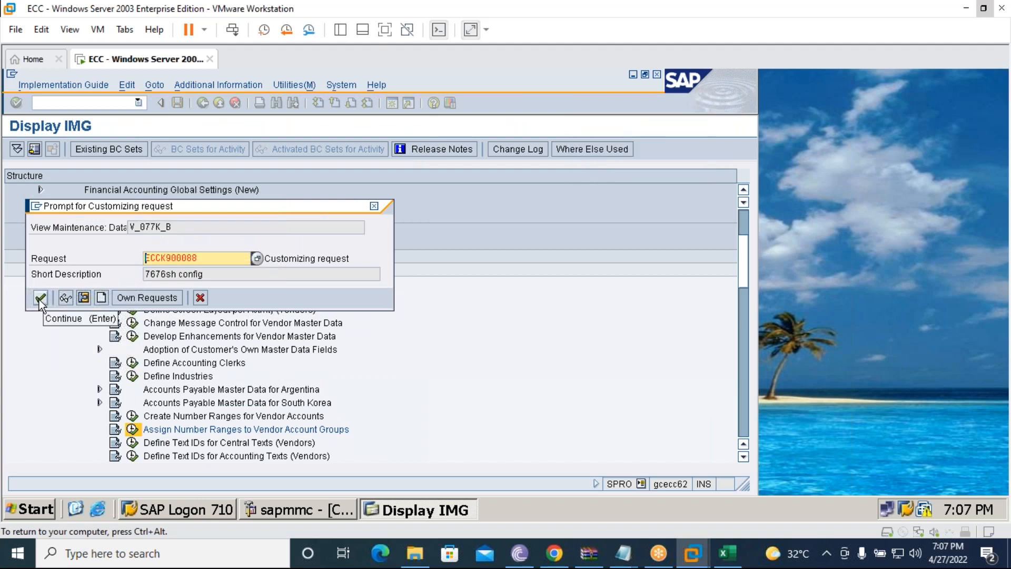
left_click(39, 300)
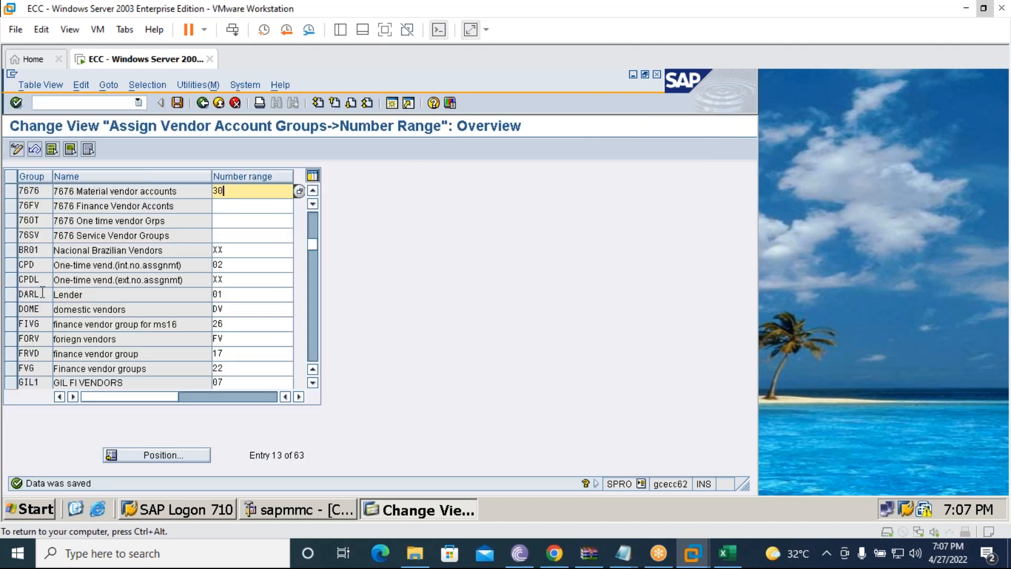
Check the number range planned for the finance vendor group in Excel and return to the SAP virtual machine.
left_click(727, 553)
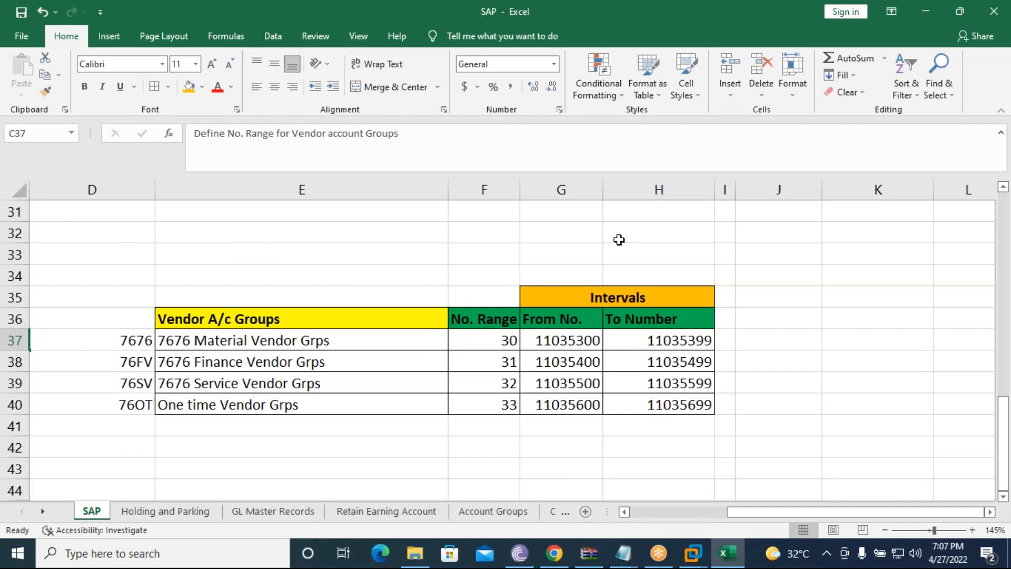
left_click(693, 553)
left_click(714, 443)
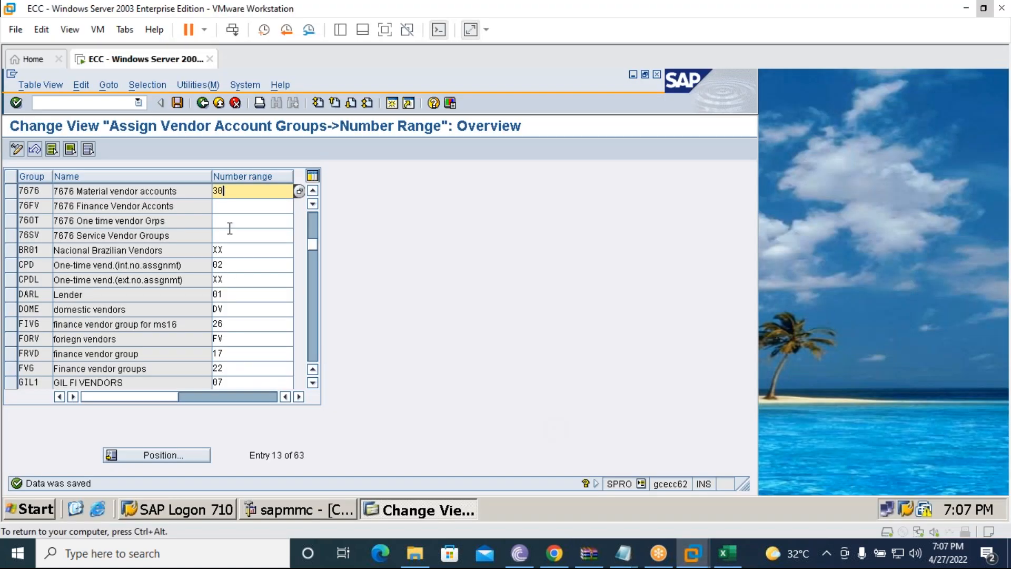
Find number range 31 in the possible entries and assign it to the finance vendor group 76FV.
left_click(227, 207)
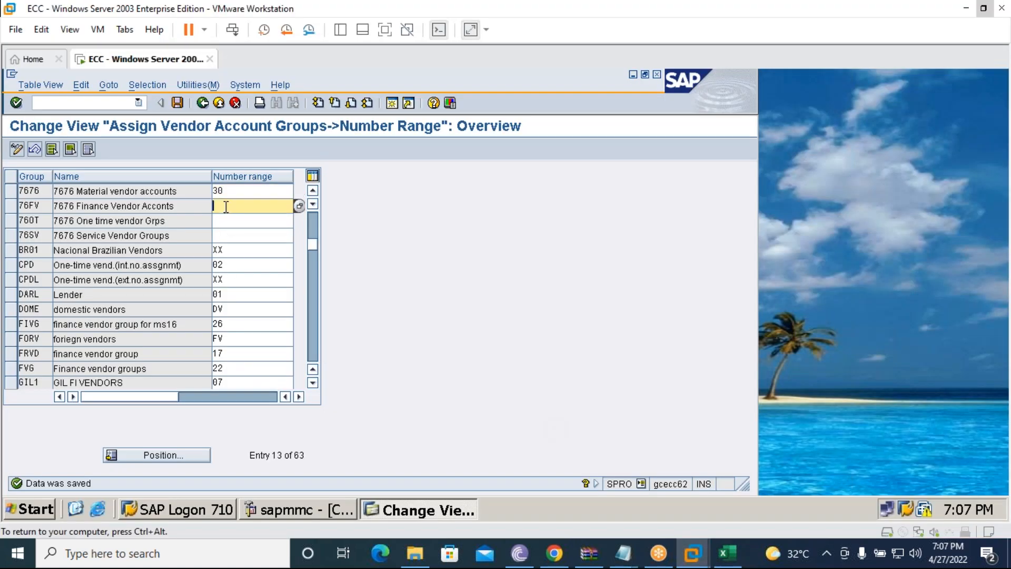
left_click(298, 206)
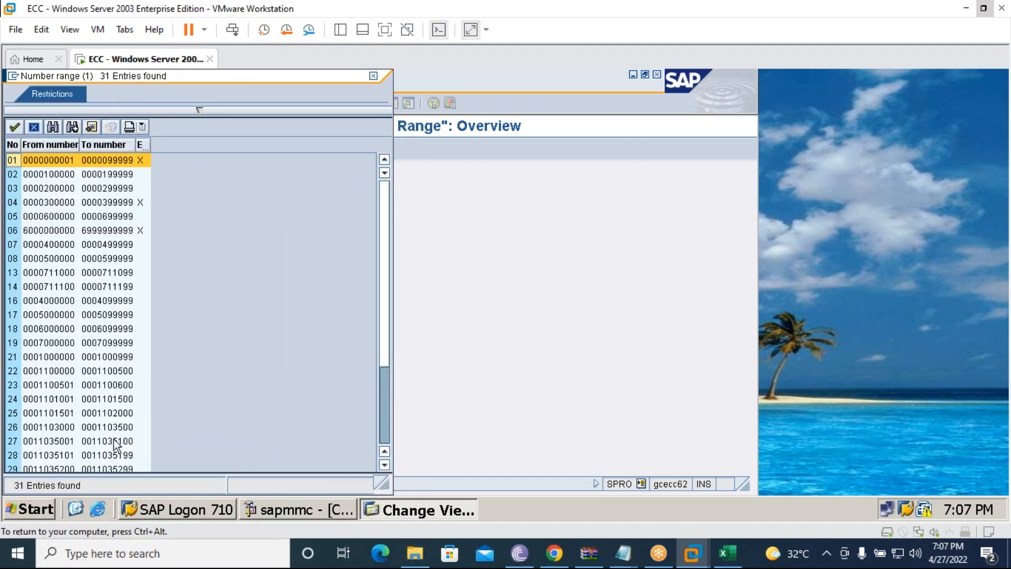
key("ctrl+f")
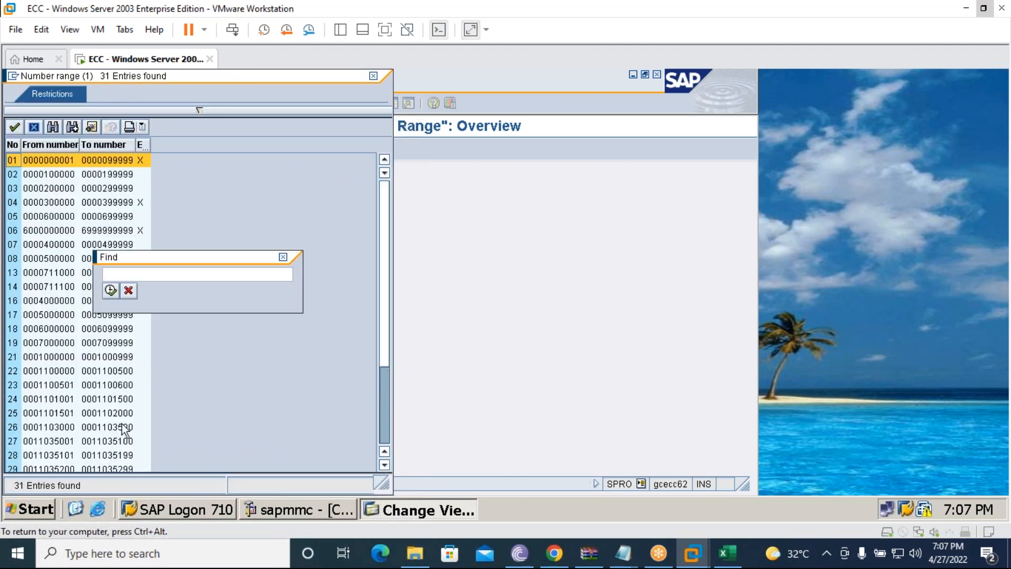
left_click_drag(163, 260, 258, 261)
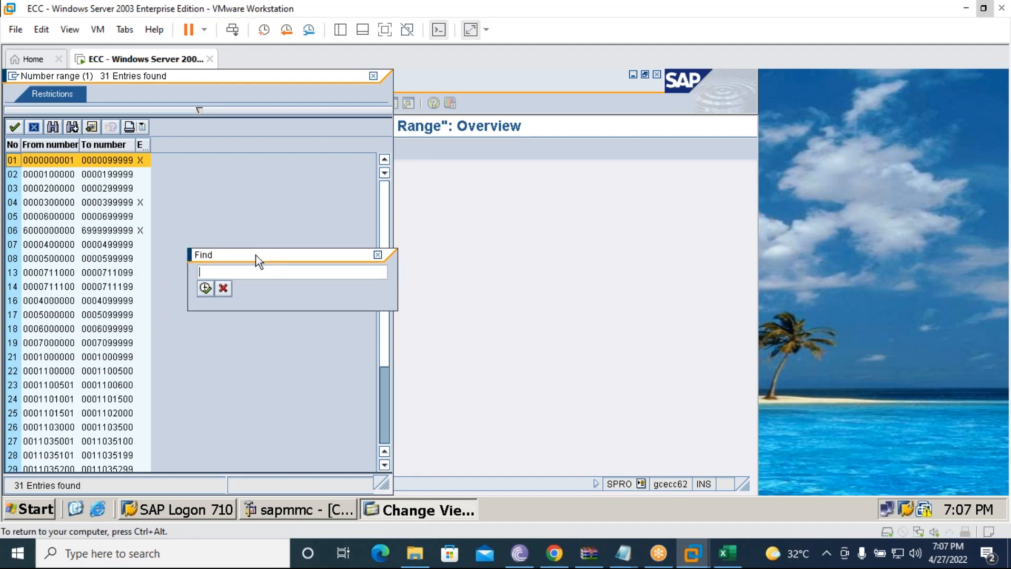
type("31")
key("Return")
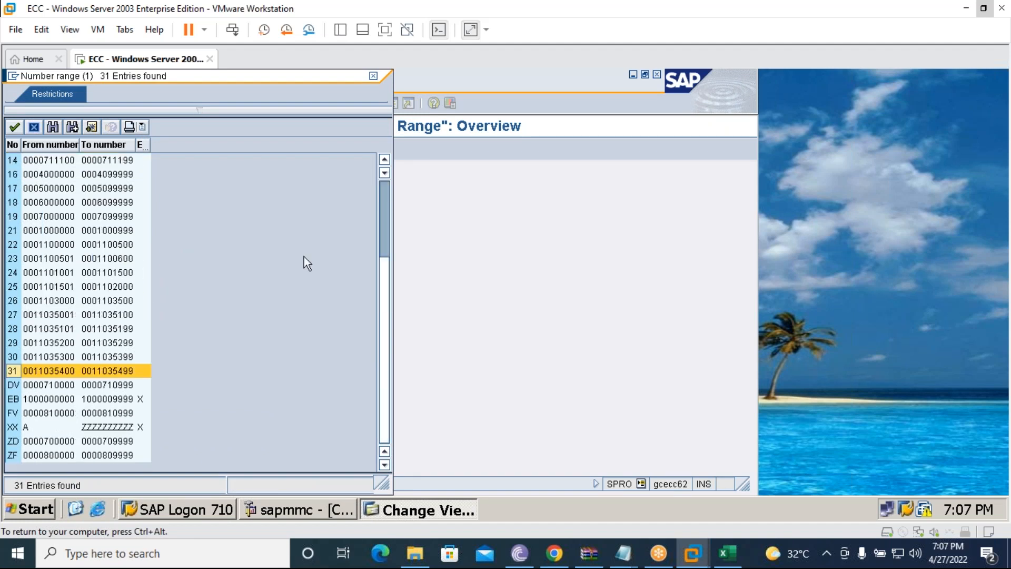
double_click(65, 372)
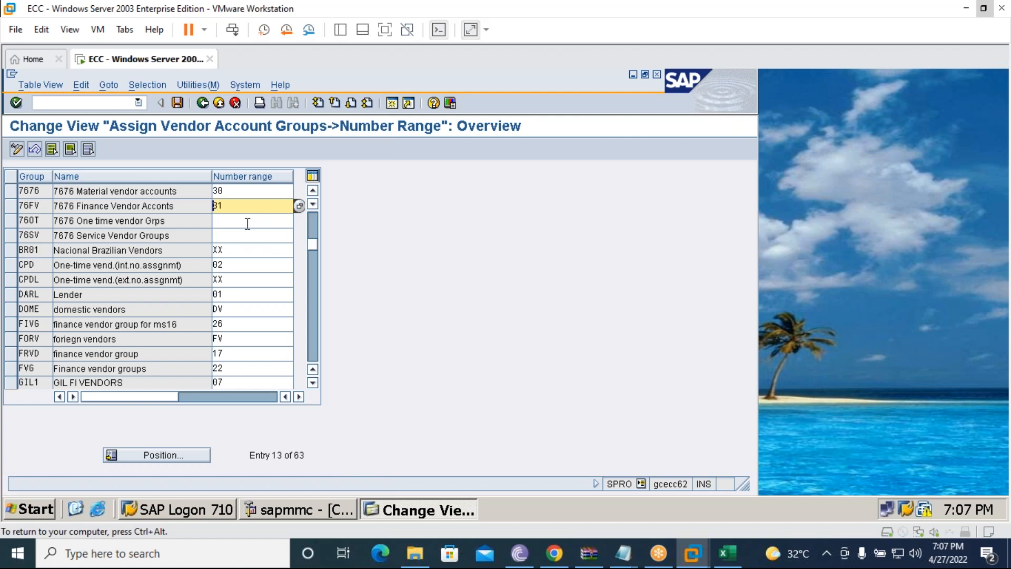
Search the possible number range entries of the one-time vendor group 76OT for range 32 and close the list without choosing one.
left_click(248, 221)
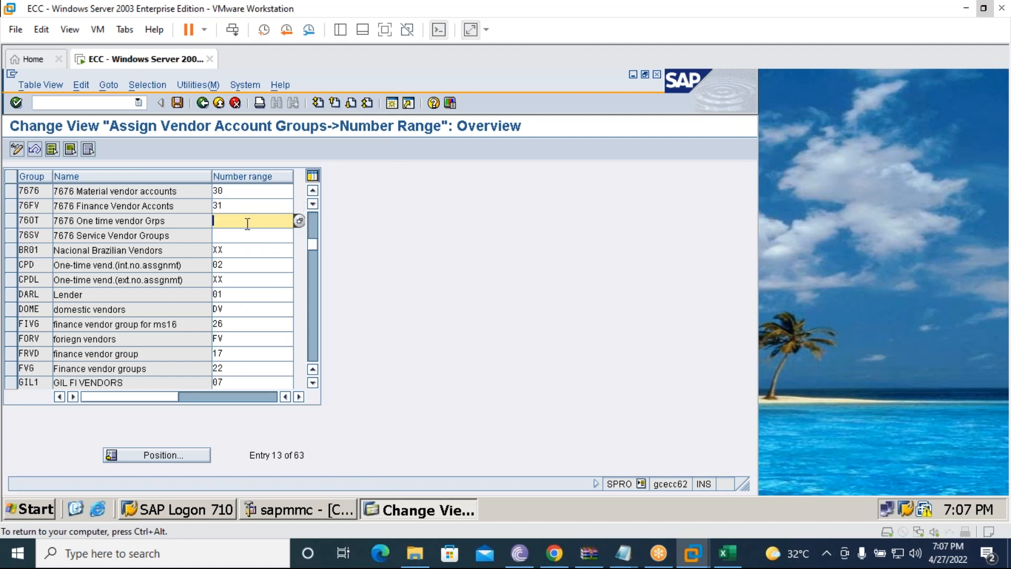
left_click(299, 221)
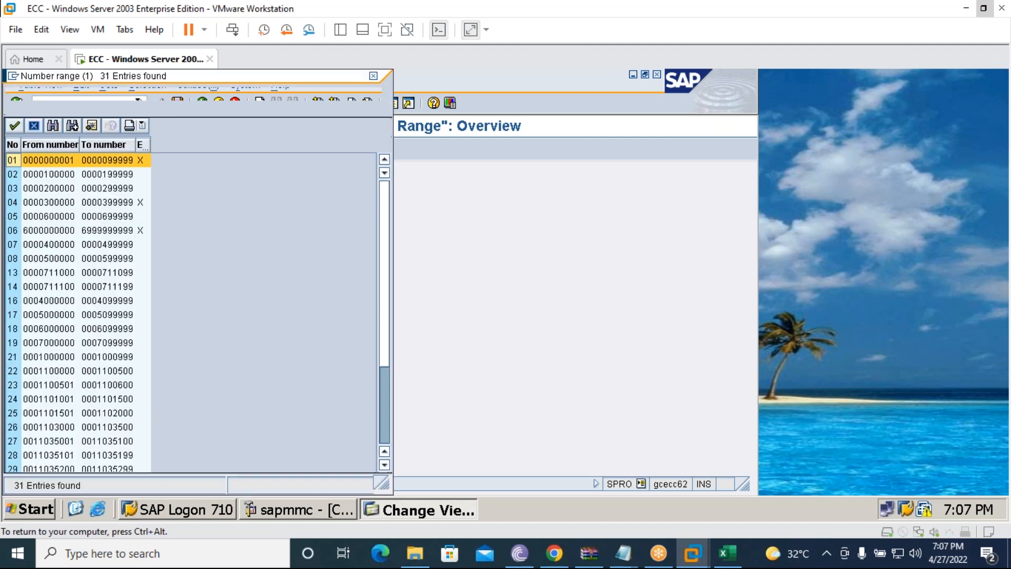
key("ctrl+f")
type("32")
key("Return")
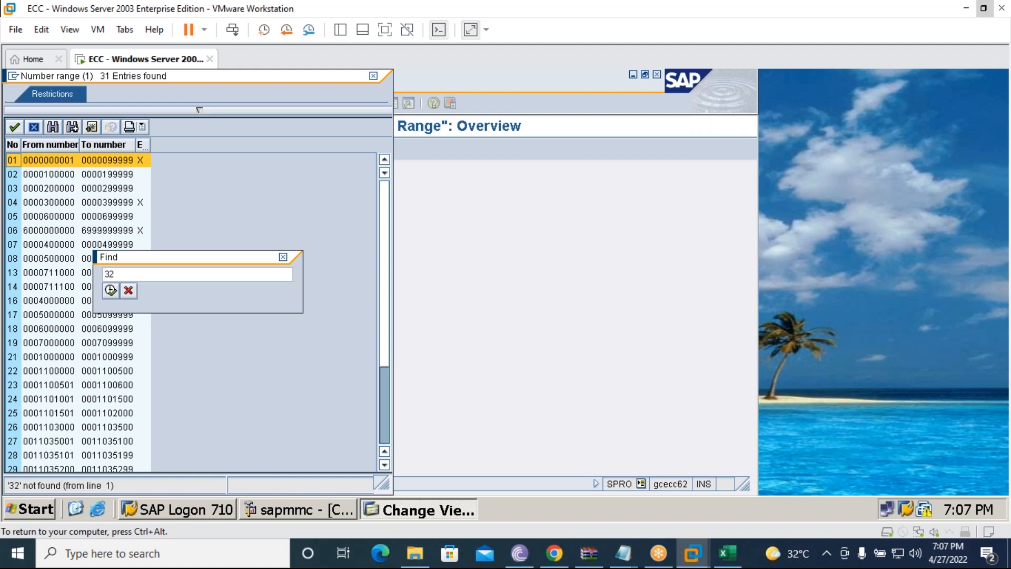
key("Escape")
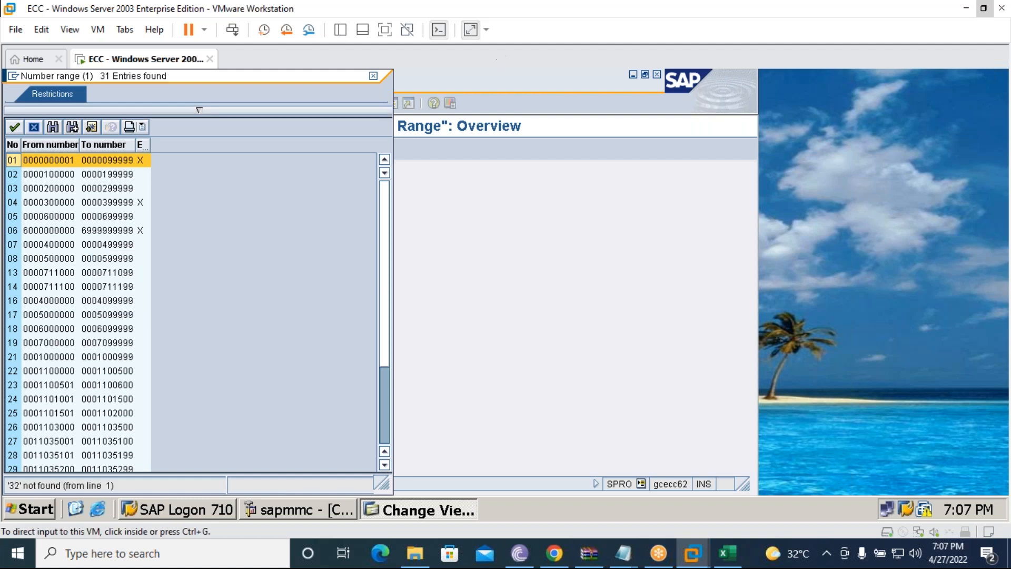
scroll(216, 276, "down", 1)
scroll(216, 276, "down", 8)
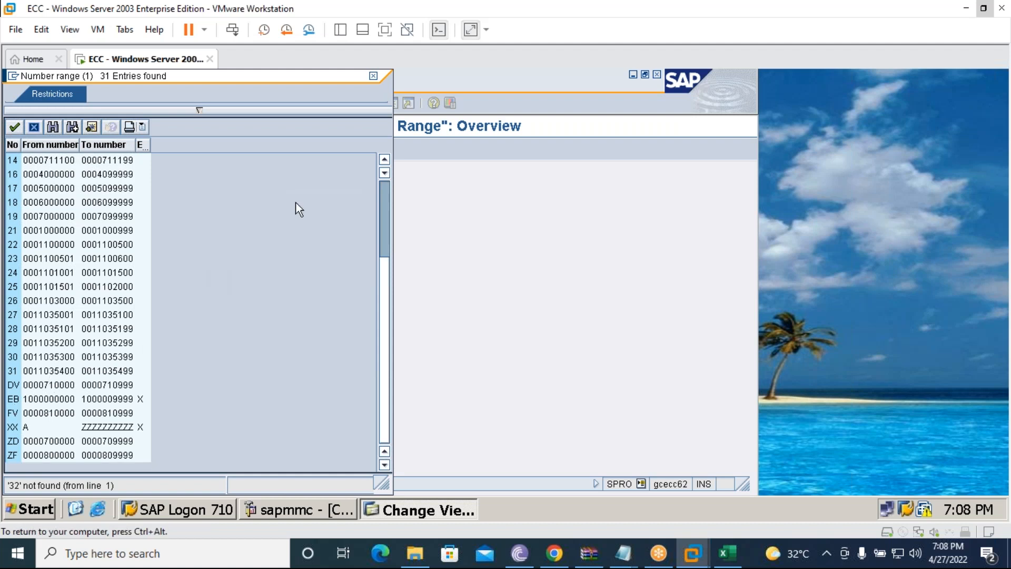
left_click(373, 79)
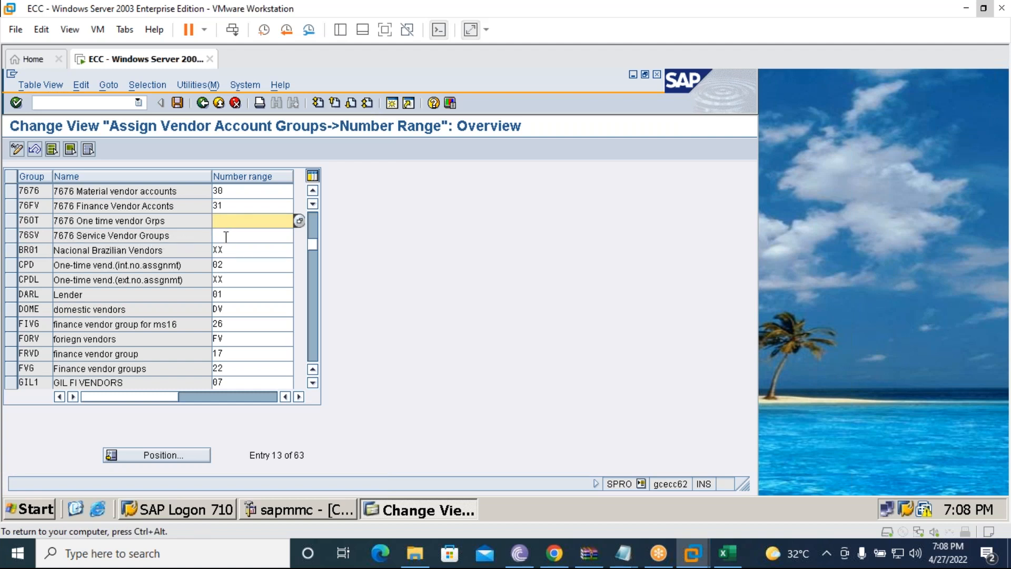
Save the number range assignments, leave the transaction and open the SAP Reference IMG through transaction spro.
left_click(177, 102)
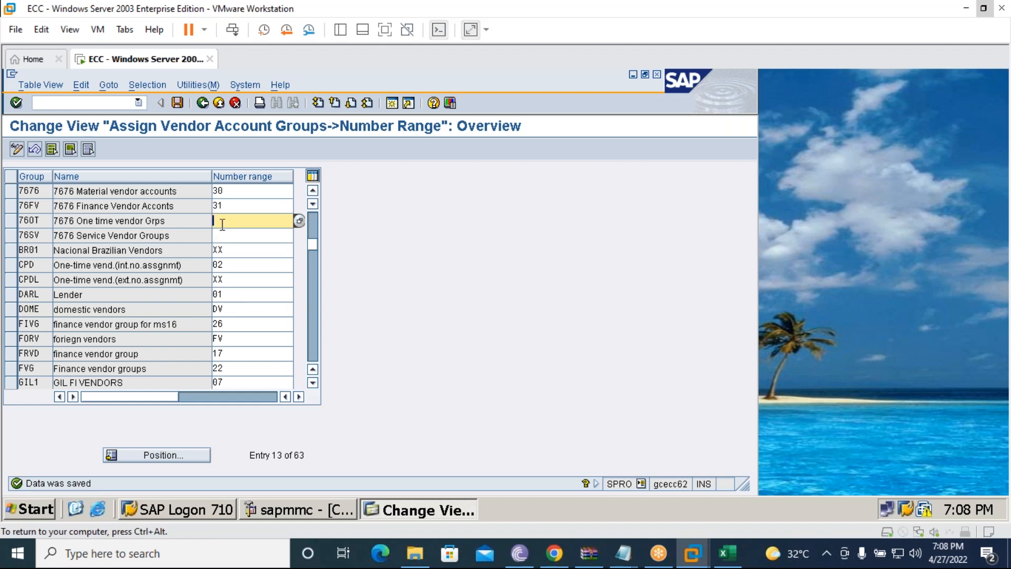
left_click(96, 103)
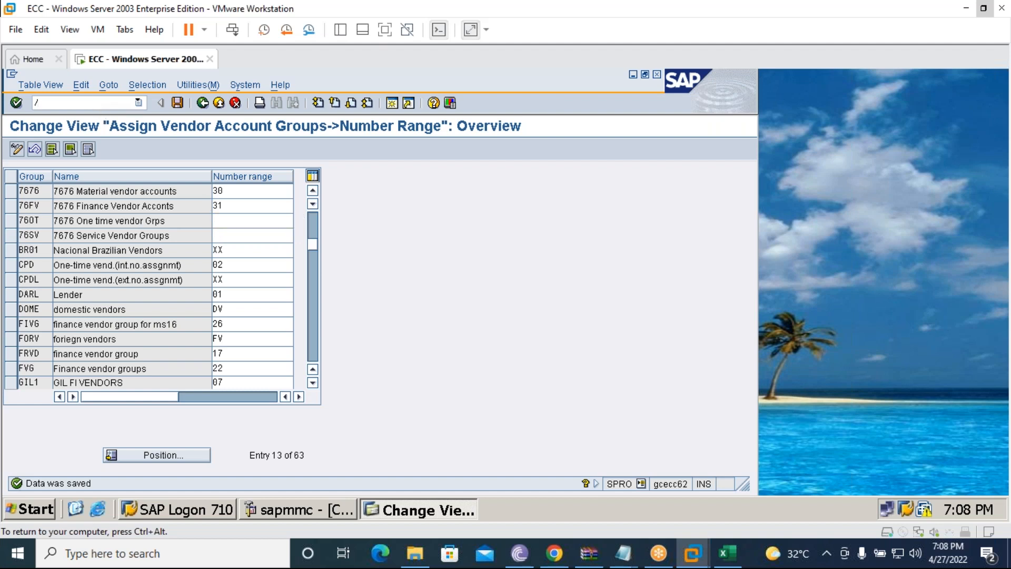
key("Return")
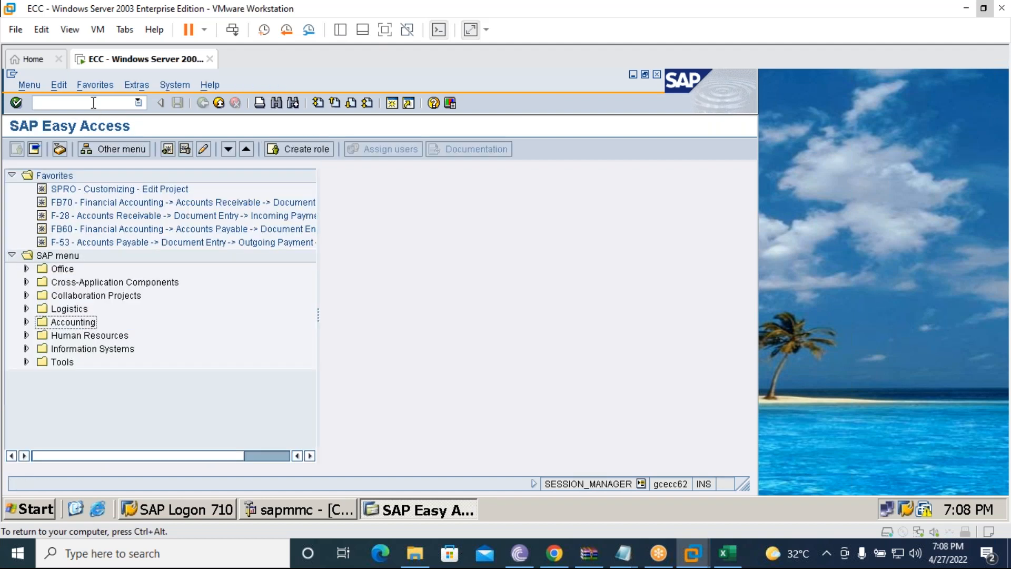
type("spro")
key("Return")
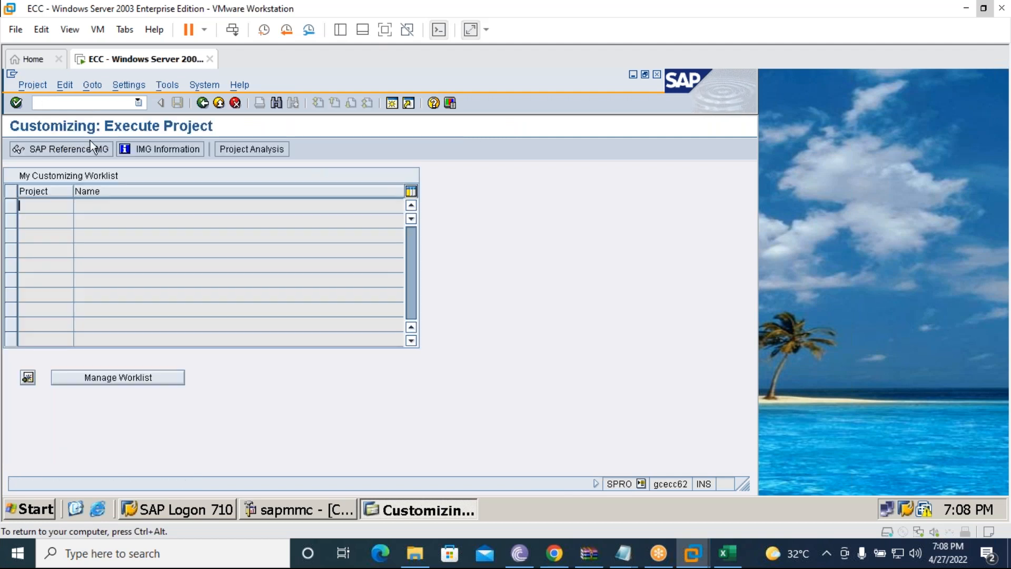
left_click(90, 149)
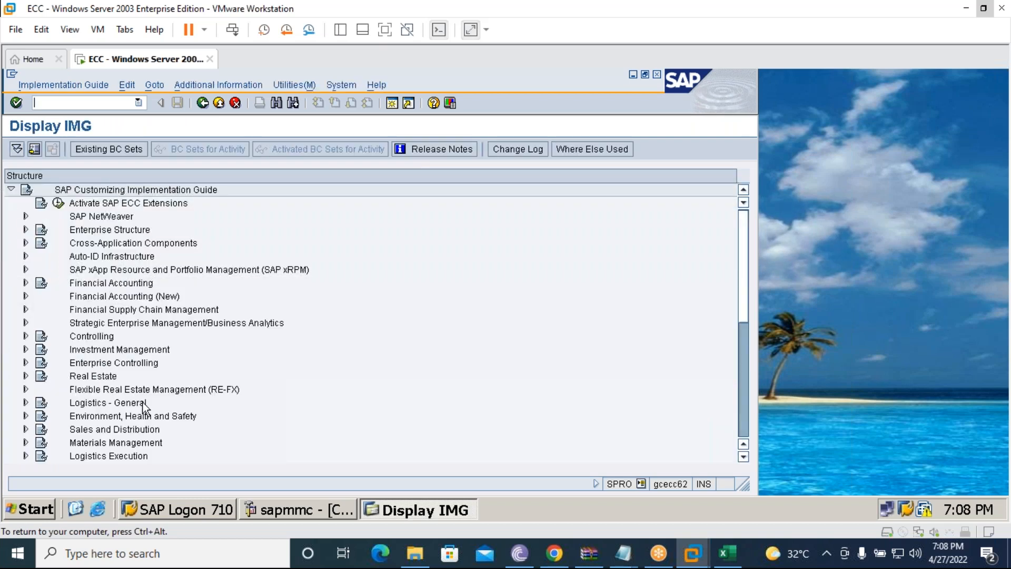
Expand Financial Accounting (New) to Preparations for Creating Vendor Master Data under Vendor Accounts and select Create Number Ranges for Vendor Accounts.
left_click(25, 296)
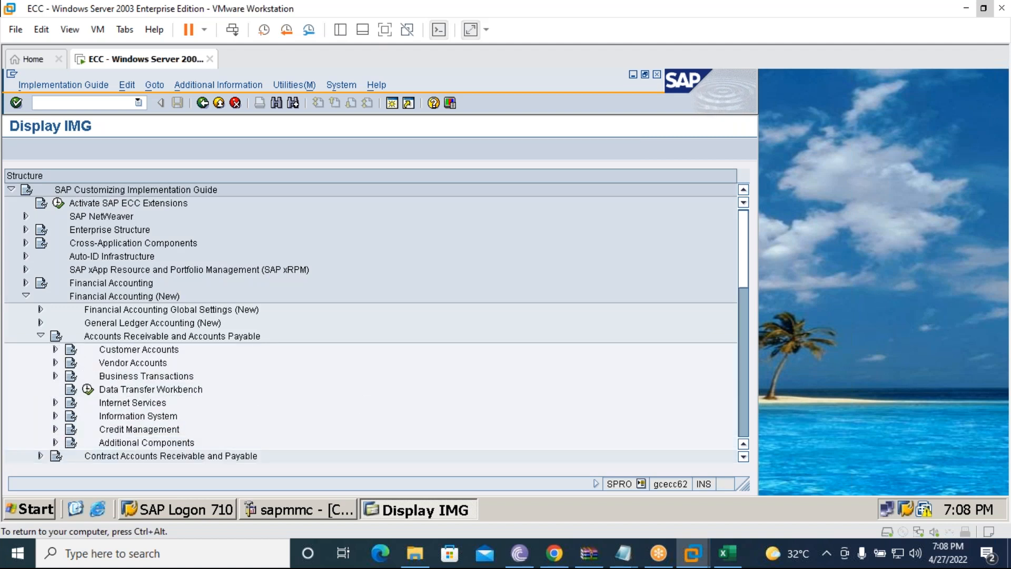
left_click(54, 362)
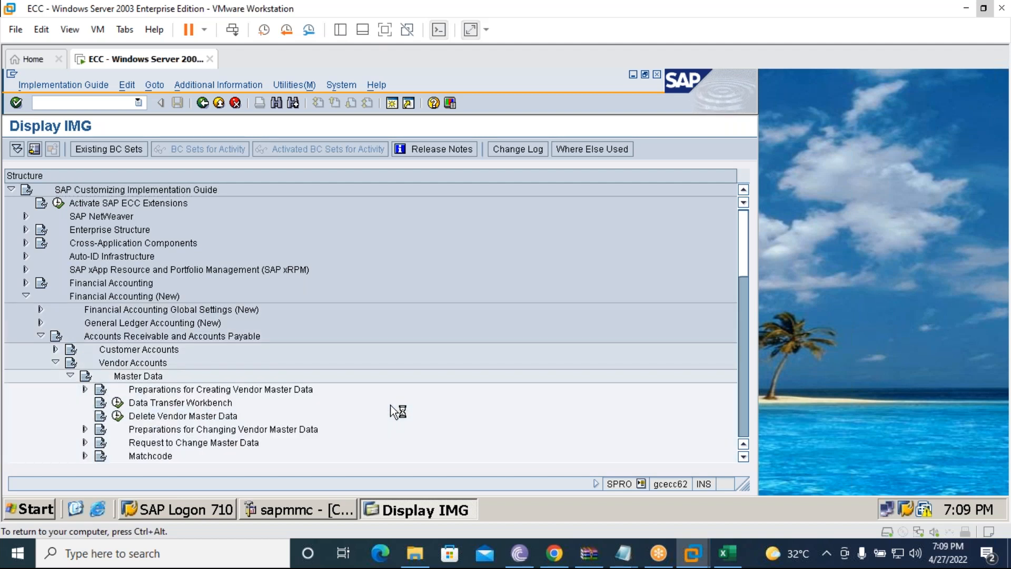
left_click(86, 389)
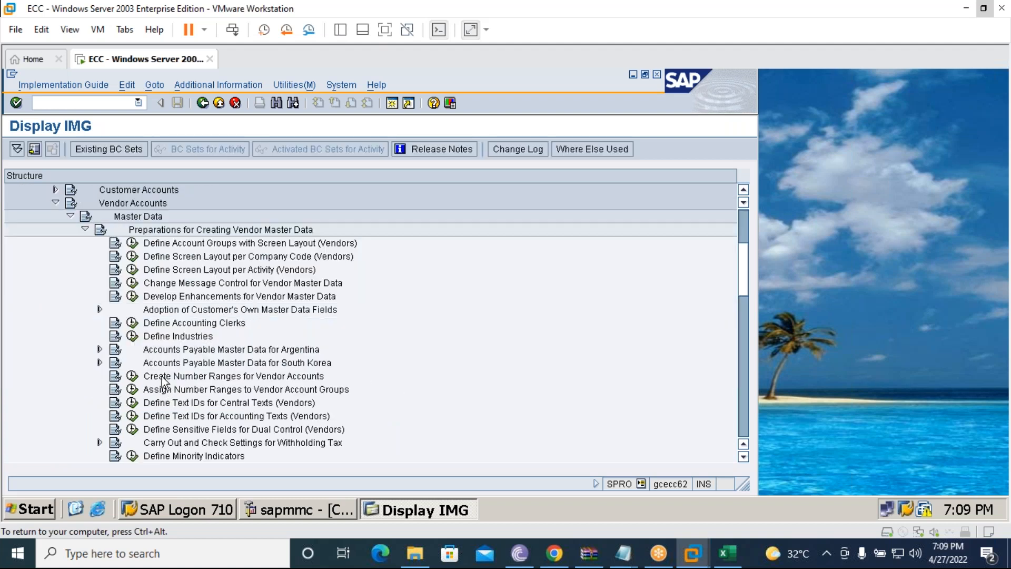
left_click(163, 379)
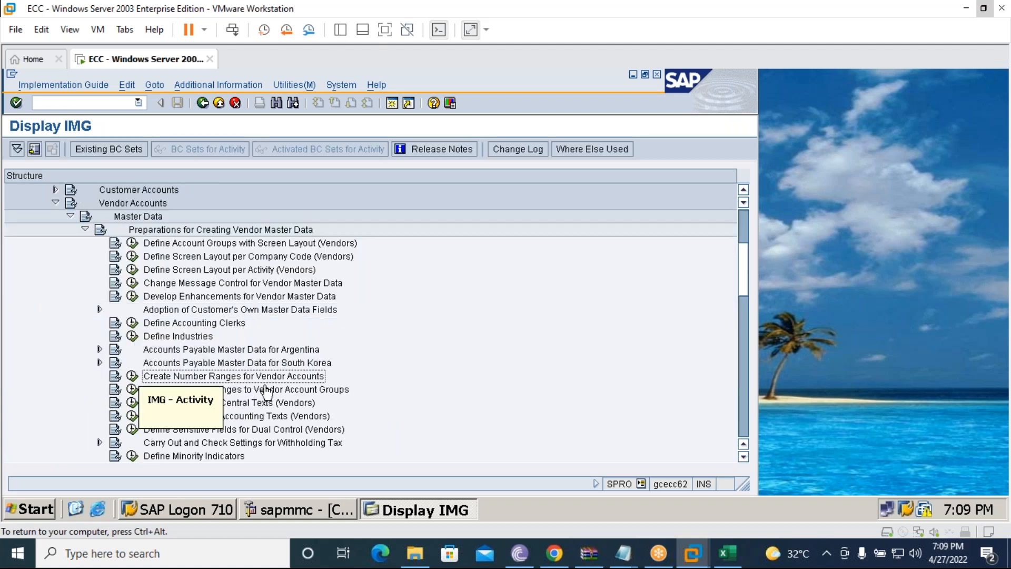
Check the range planned for the service vendor group in Excel, and open the vendor number range intervals for maintenance in SAP.
left_click(736, 553)
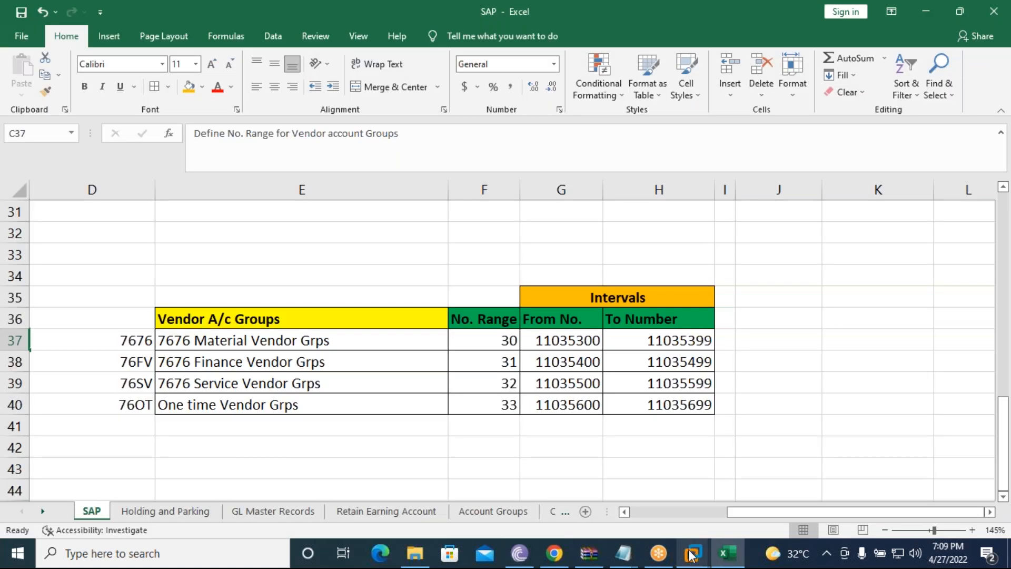
mouse_move(691, 553)
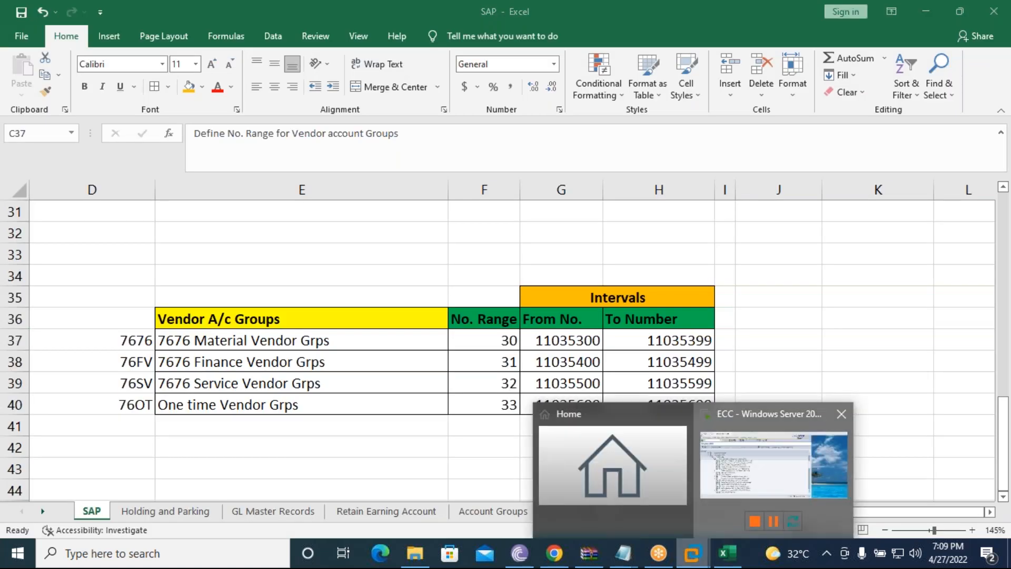
left_click(719, 464)
left_click(133, 375)
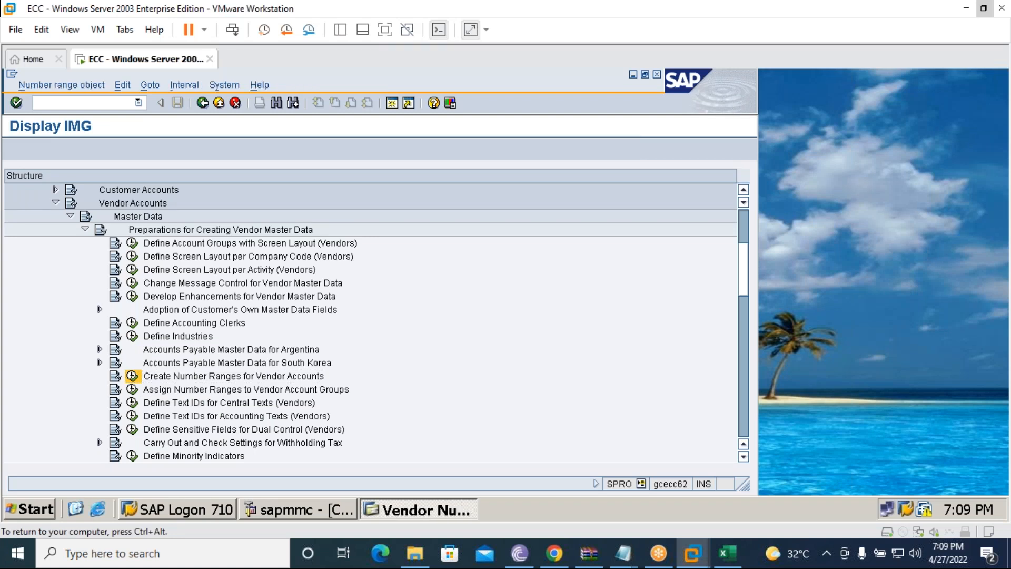
left_click(80, 225)
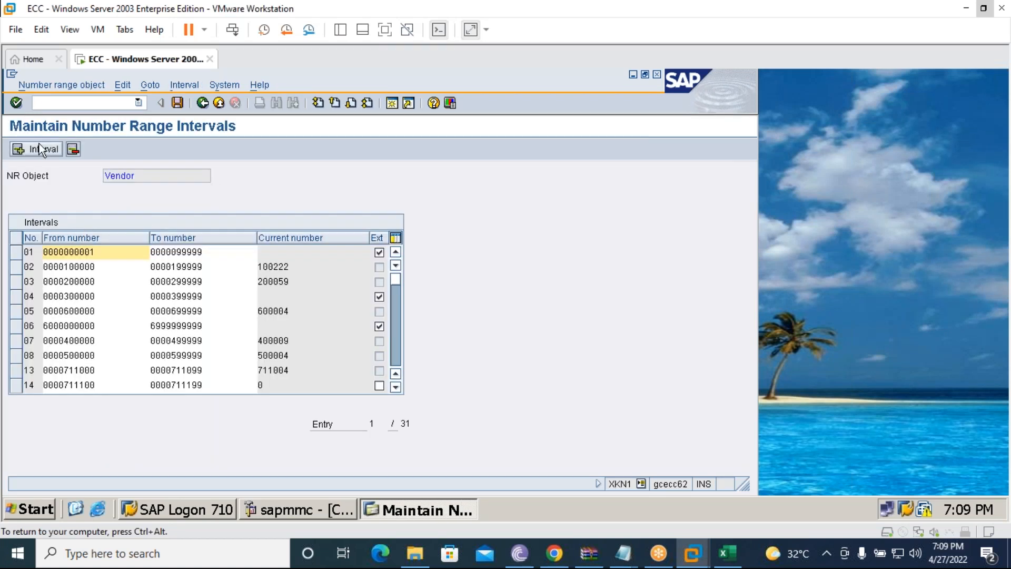
left_click(41, 147)
left_click_drag(253, 210, 555, 219)
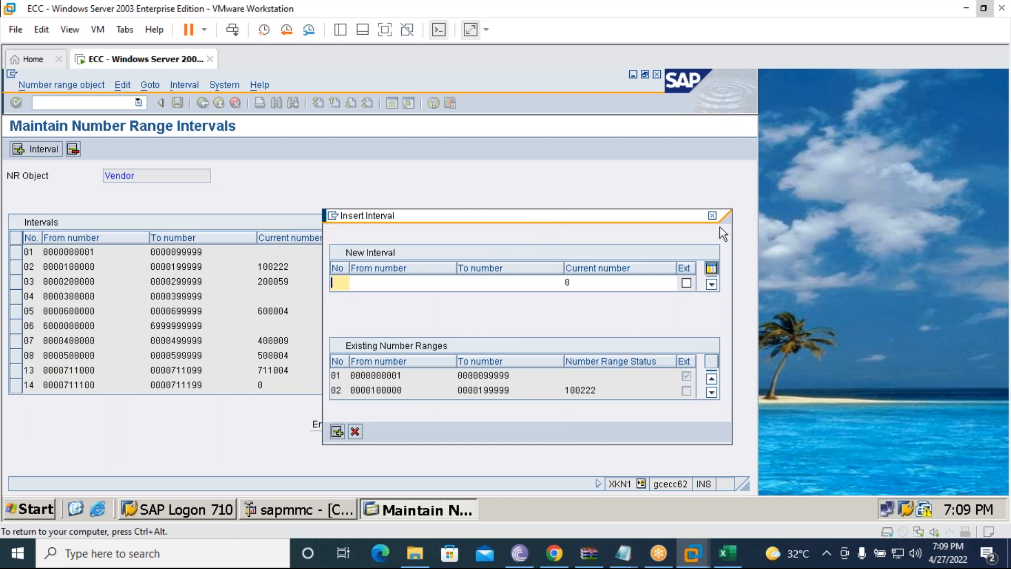
left_click(712, 216)
scroll(240, 331, "down", 2)
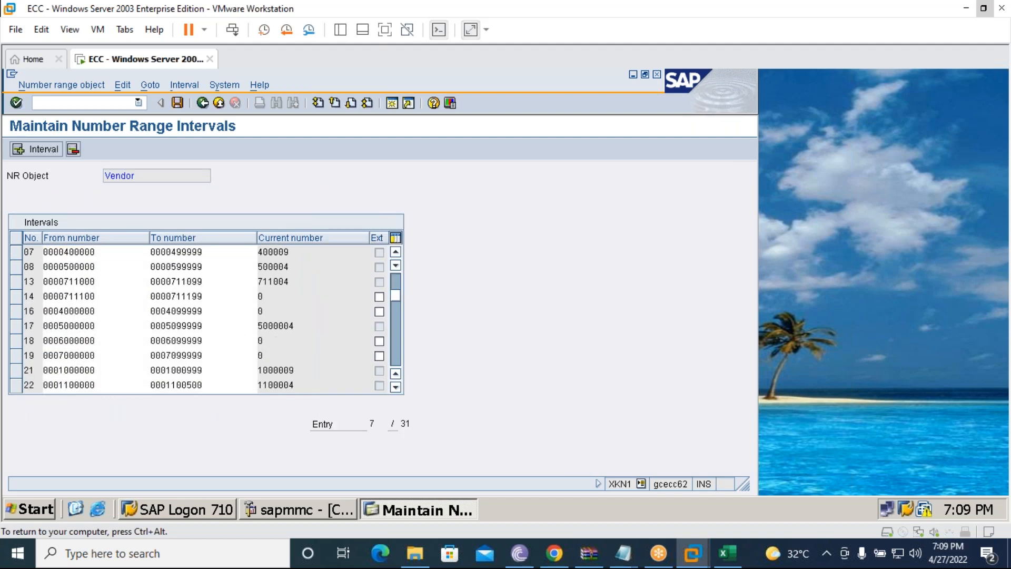
scroll(240, 332, "down", 7)
scroll(109, 317, "down", 1)
scroll(121, 309, "up", 2)
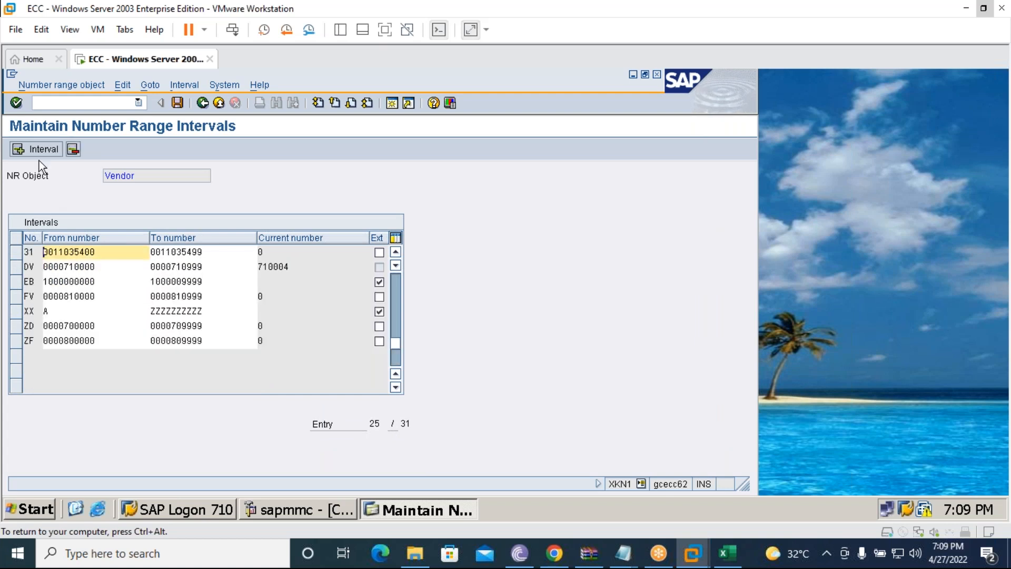
left_click(36, 149)
left_click_drag(278, 210, 526, 207)
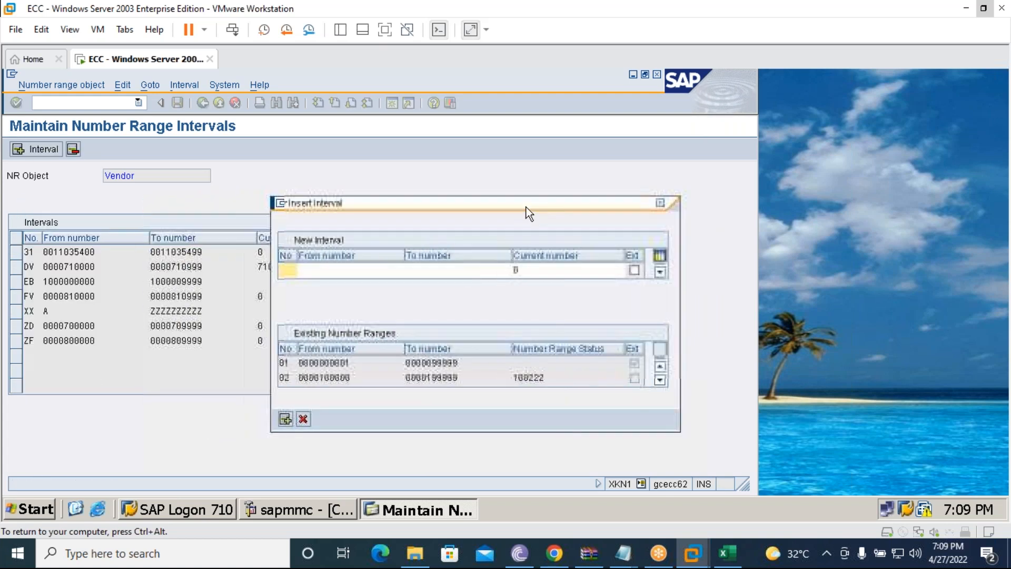
type("32")
left_click(324, 270)
type("00")
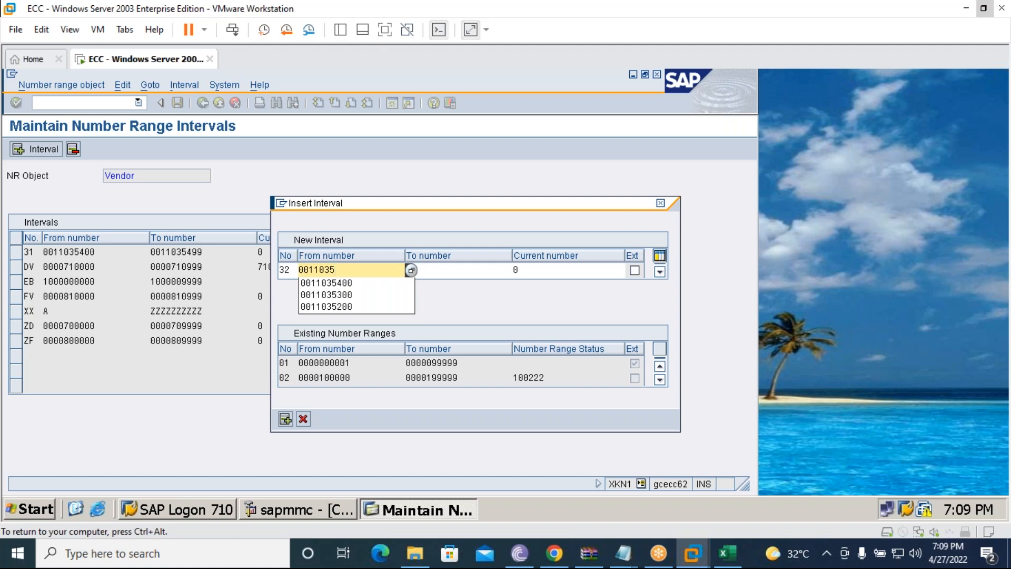
type("11035500")
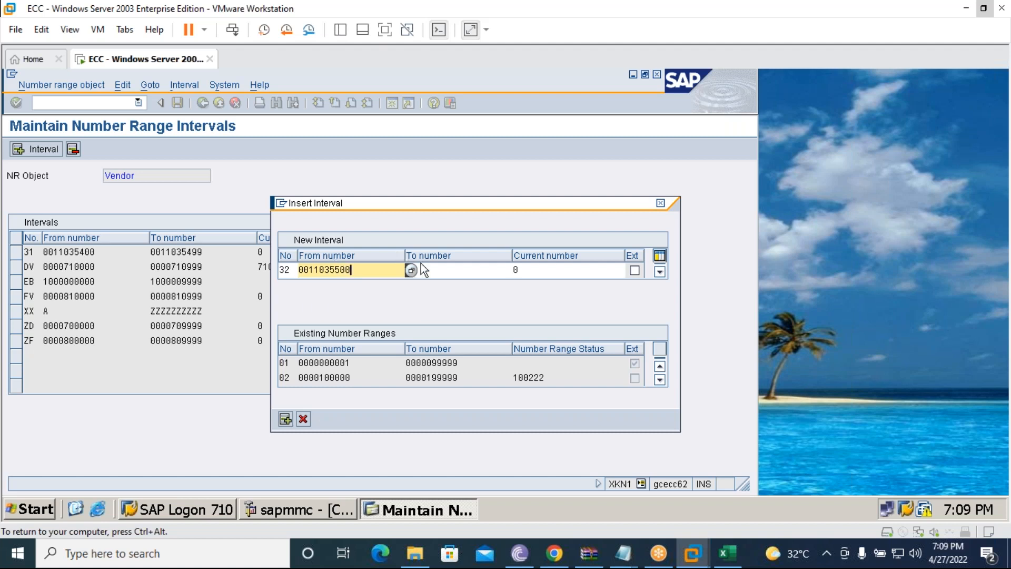
left_click(430, 269)
type("001103")
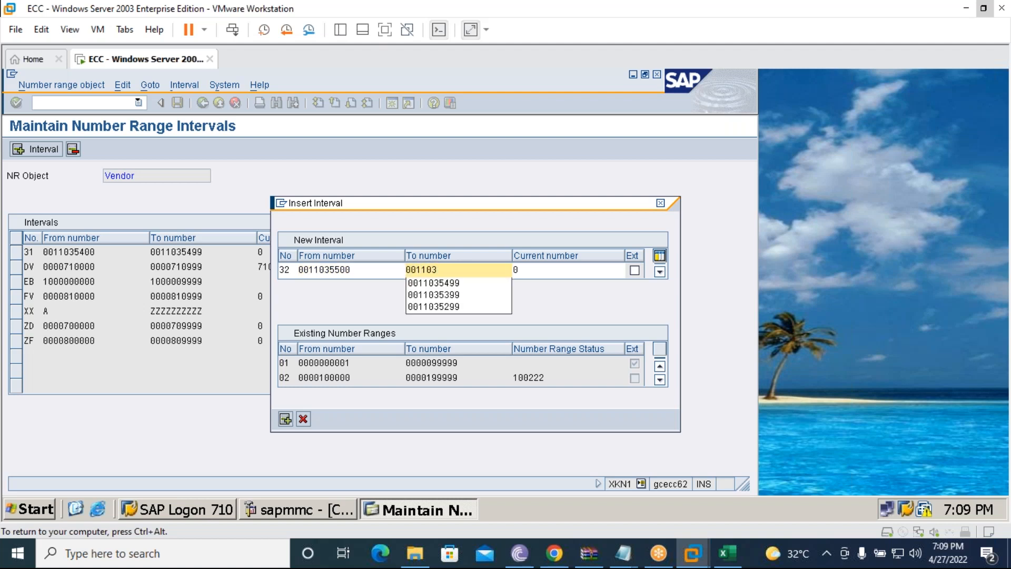
type("5599")
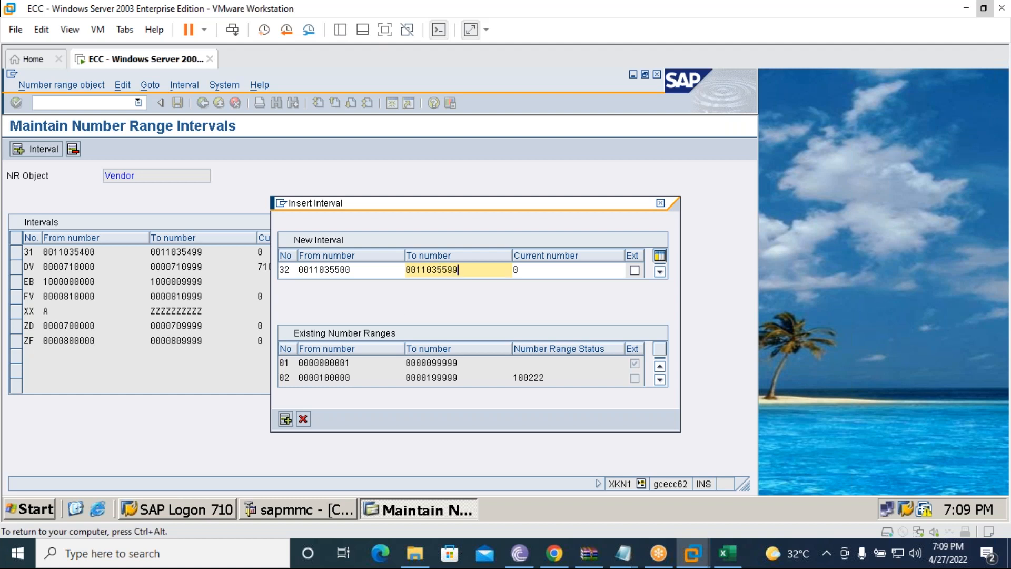
left_click(285, 419)
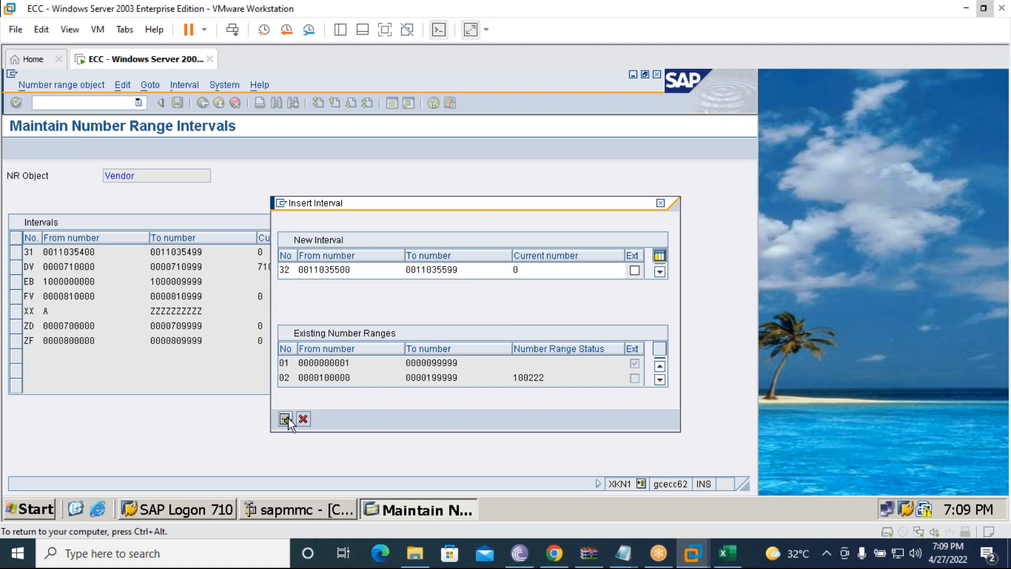
Save the vendor number range intervals and return to the SAP Easy Access screen.
left_click(177, 103)
left_click(66, 482)
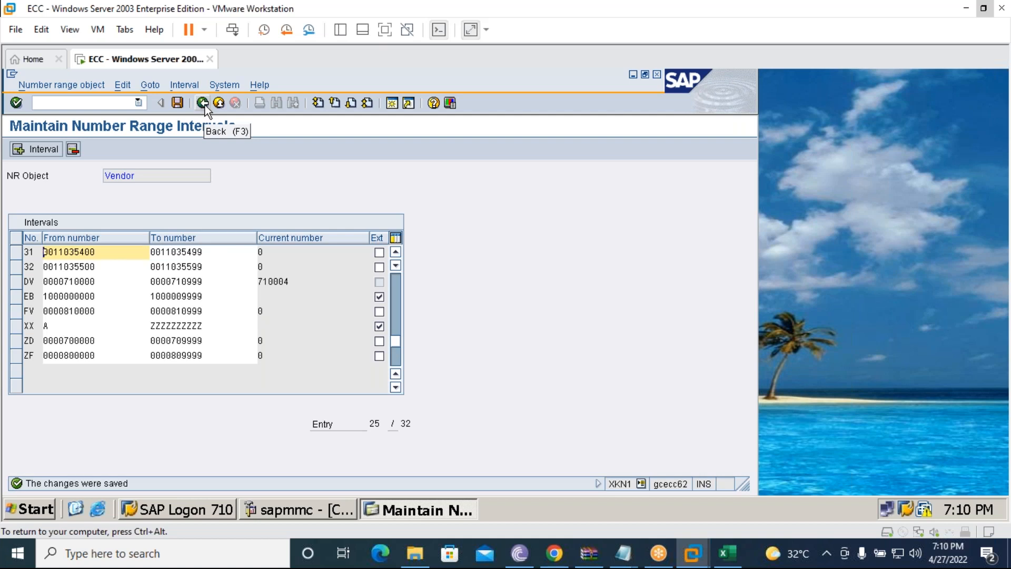
left_click(98, 103)
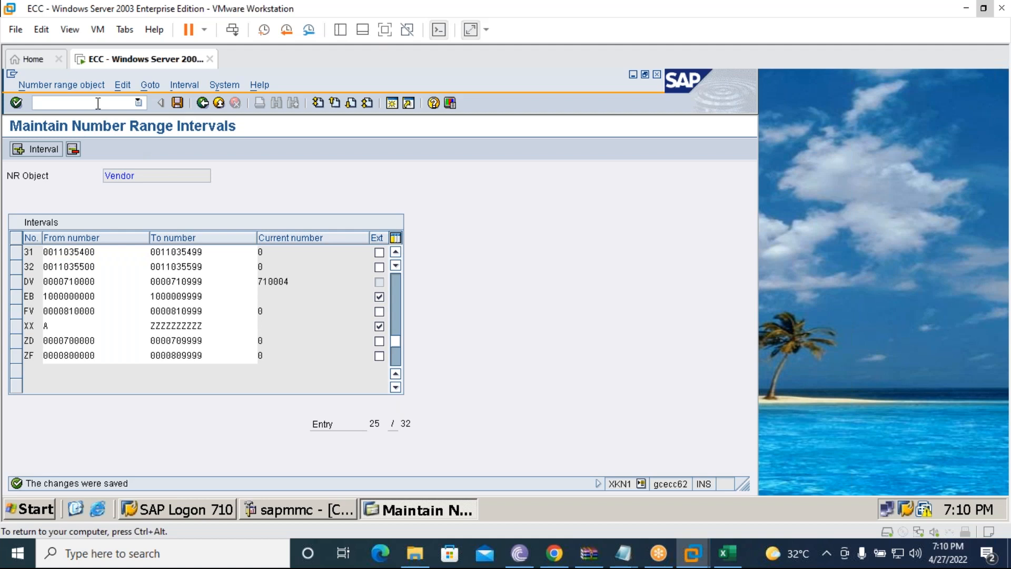
key("Return")
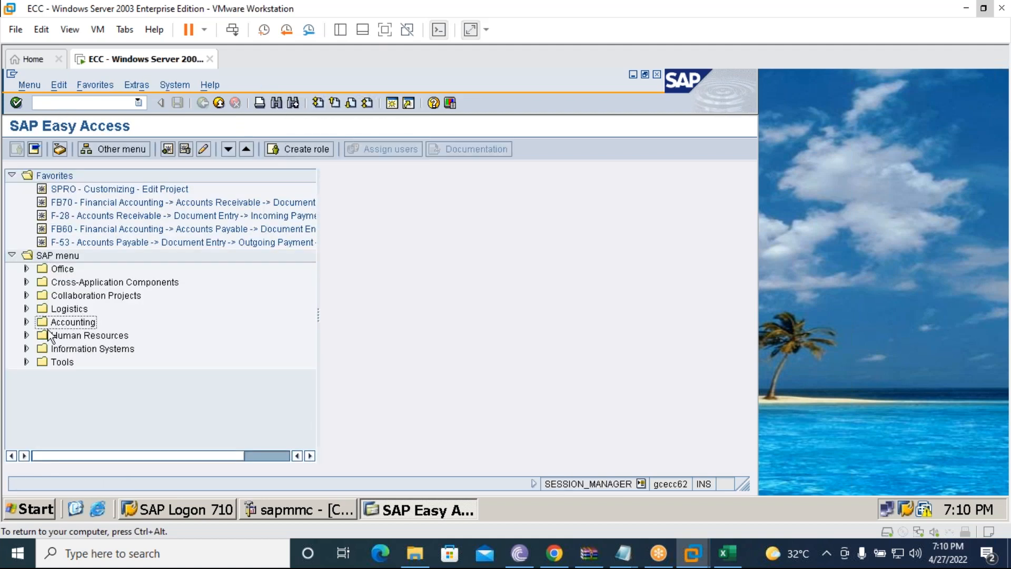
Run transaction SPRO and display the SAP Reference IMG.
left_click(59, 103)
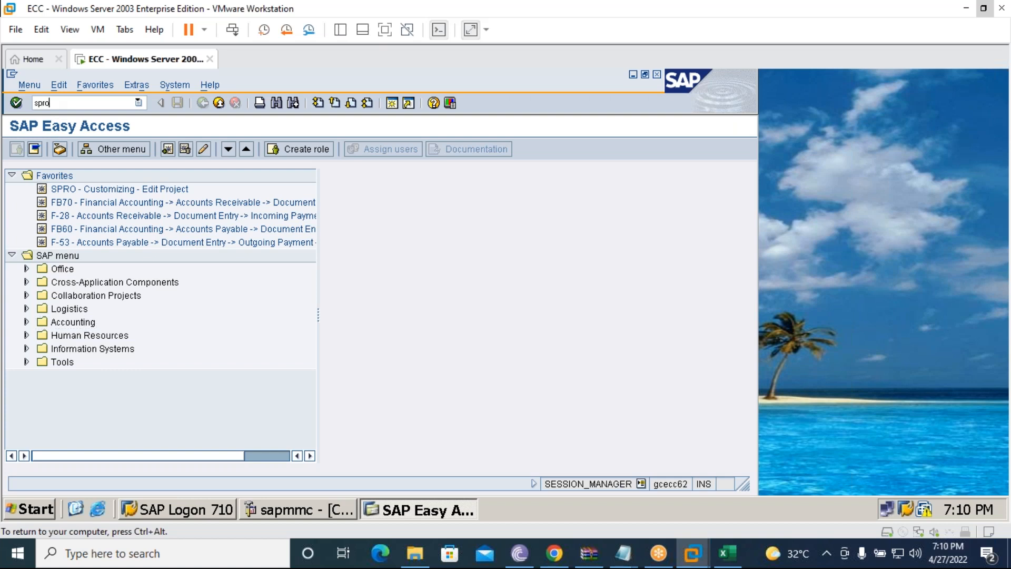
key("Return")
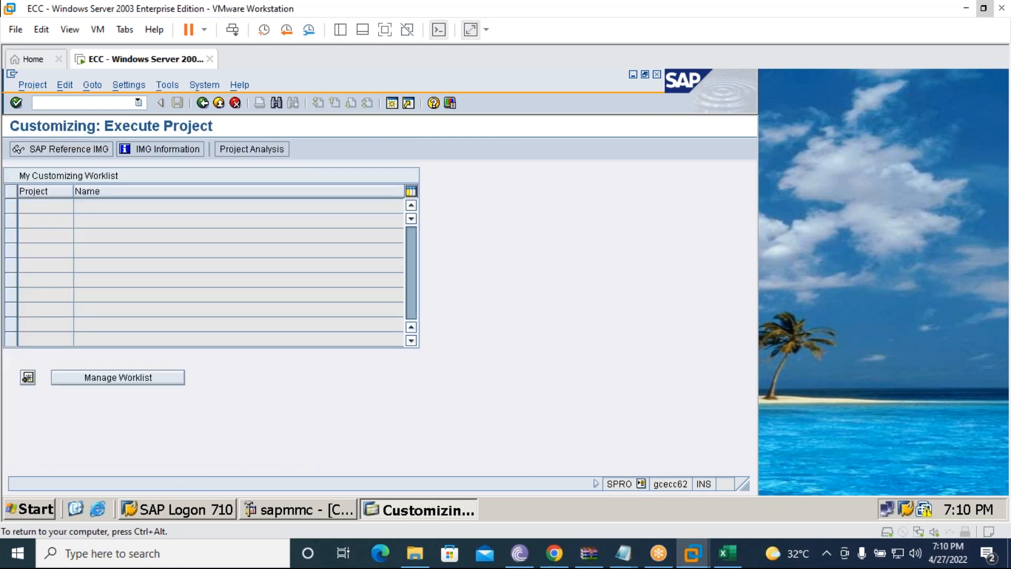
left_click(58, 150)
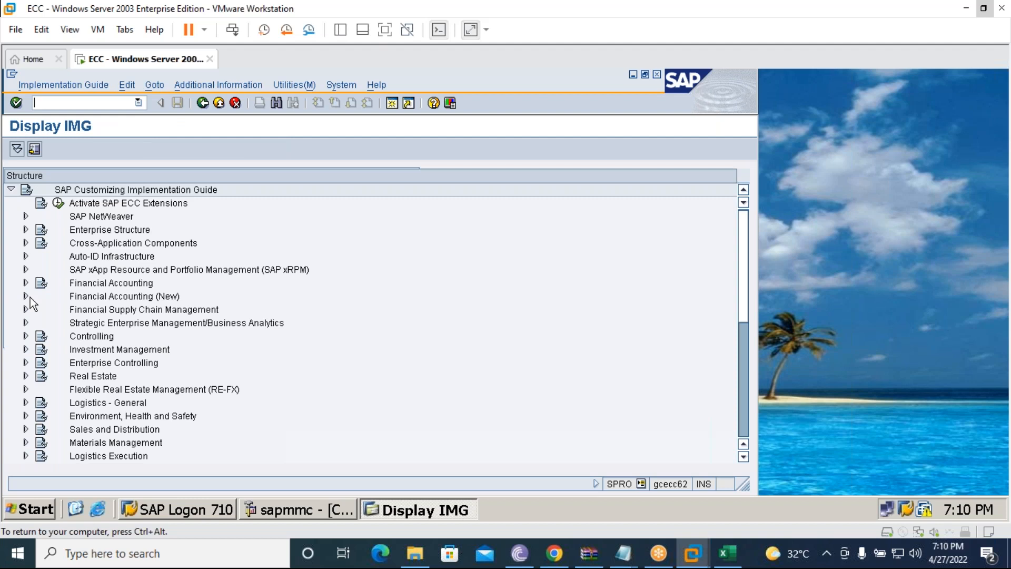
Expand Financial Accounting (New) to Preparations for Creating Vendor Master Data under Vendor Accounts and open Assign Number Ranges to Vendor Account Groups.
left_click(25, 296)
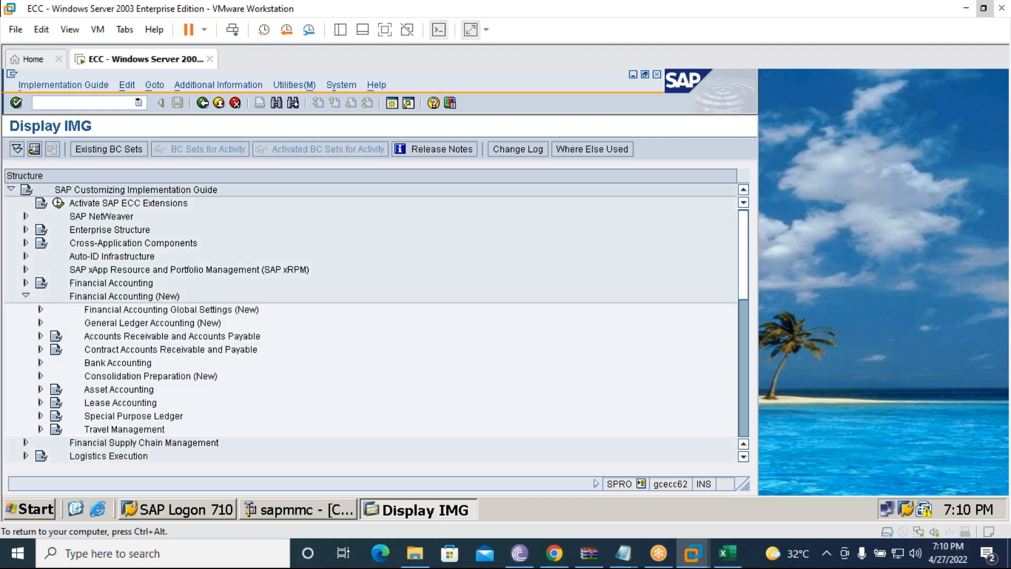
left_click(41, 337)
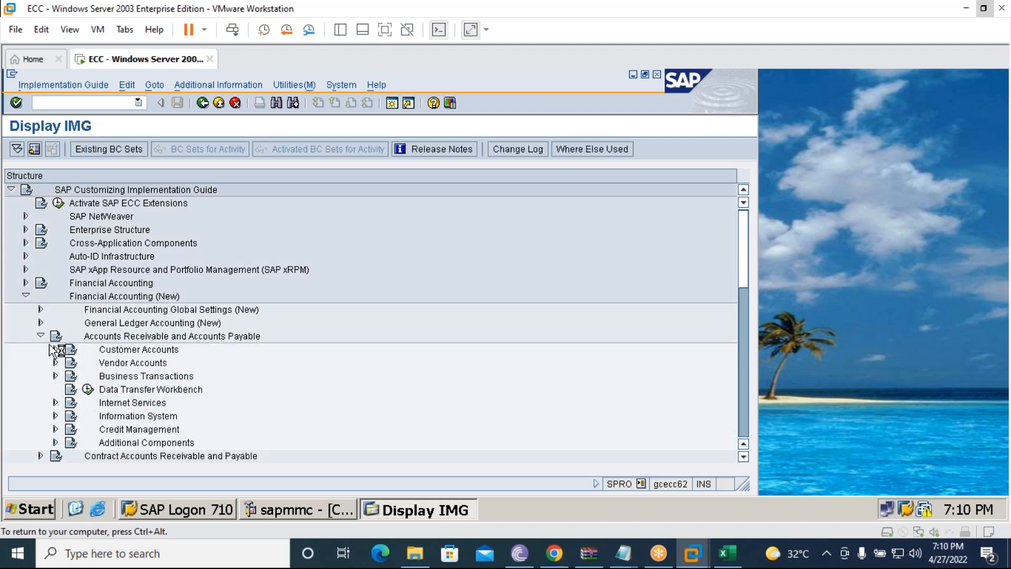
left_click(56, 363)
left_click(70, 375)
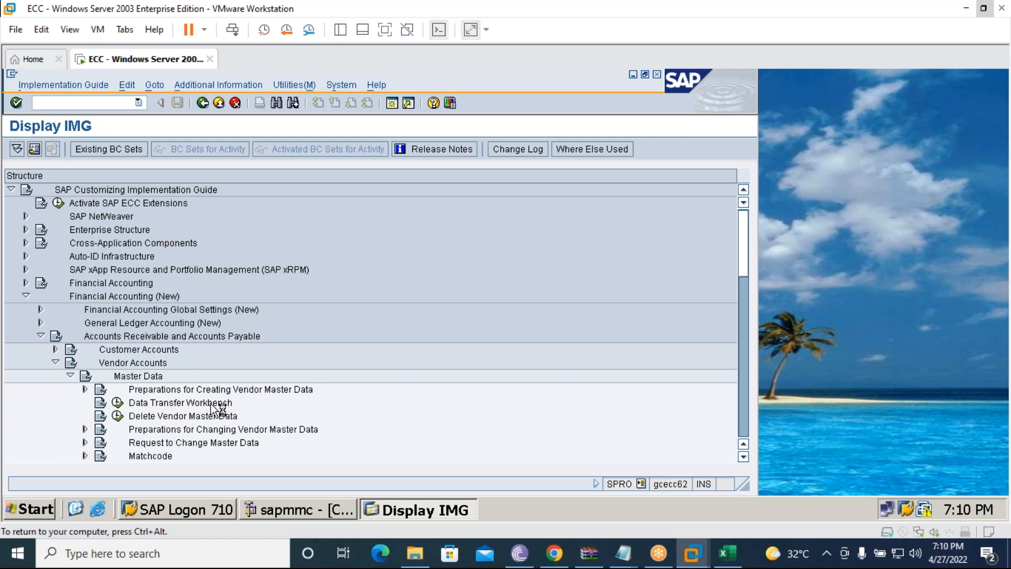
scroll(71, 353, "down", 2)
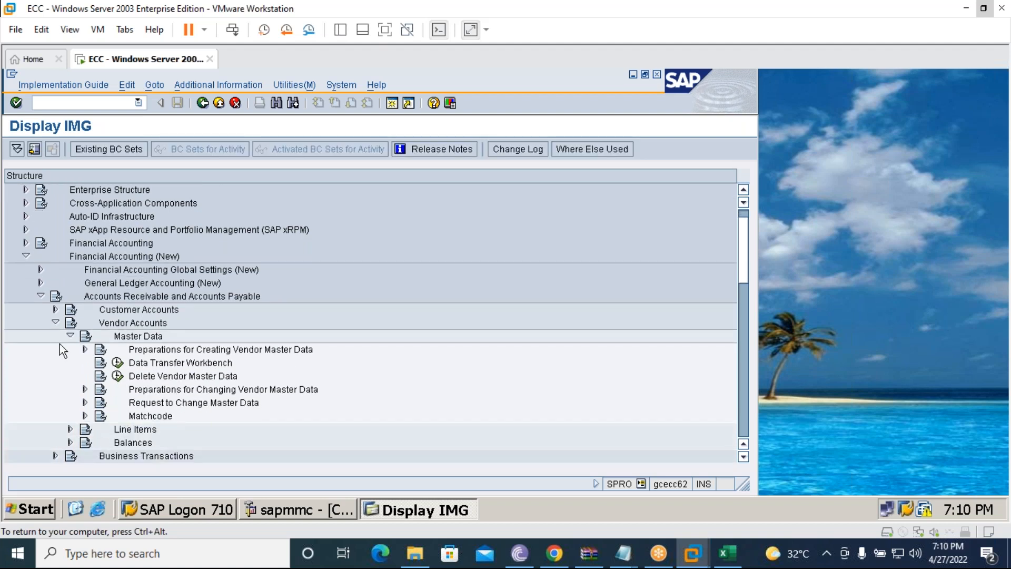
left_click(84, 349)
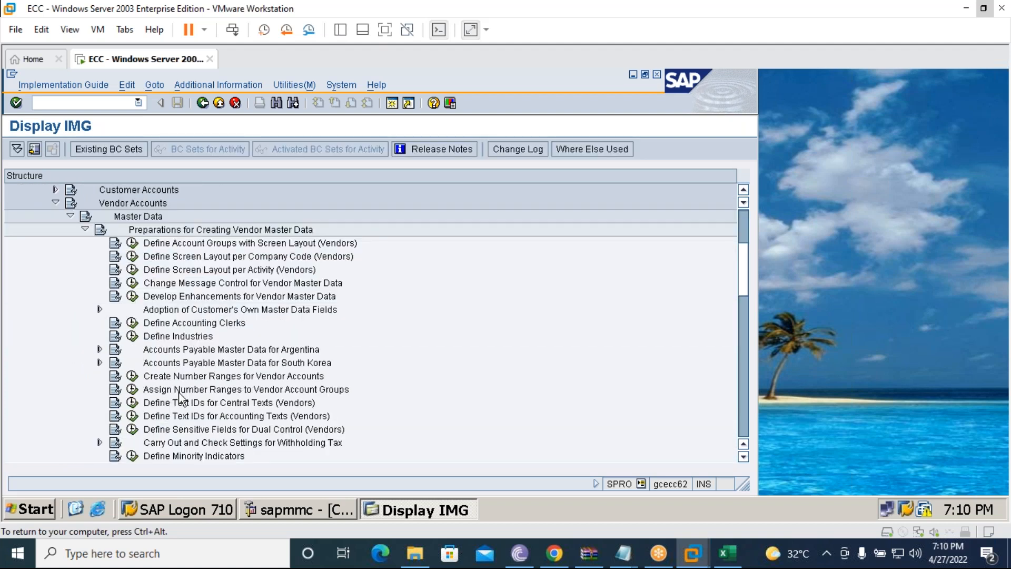
left_click(164, 403)
left_click(167, 391)
left_click(132, 389)
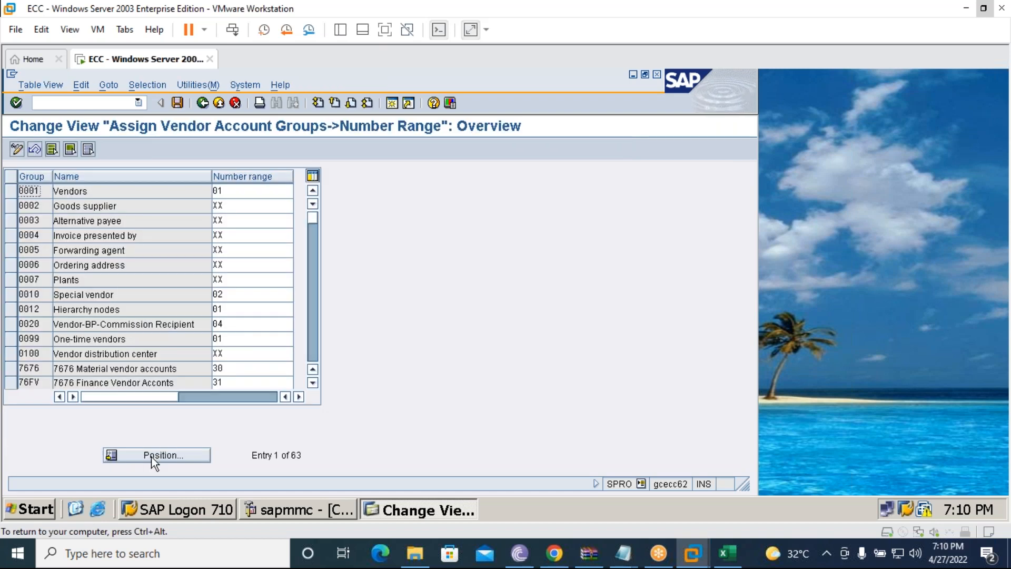
Position the list at account group 7676 and enter number range 32 for the 76OT and 76SV groups.
left_click(151, 456)
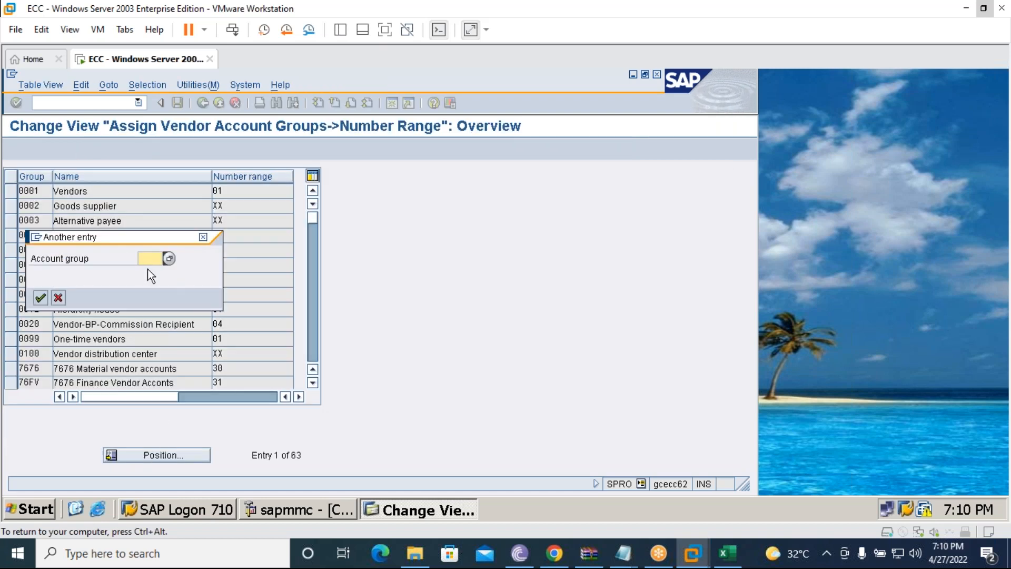
type("7676")
key("Return")
left_click(226, 220)
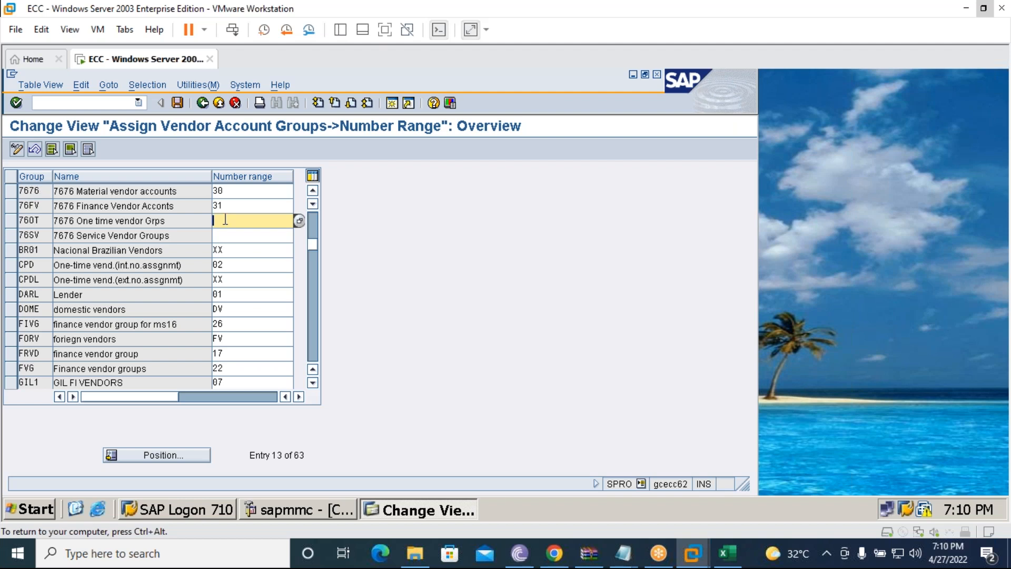
type("32")
left_click(225, 237)
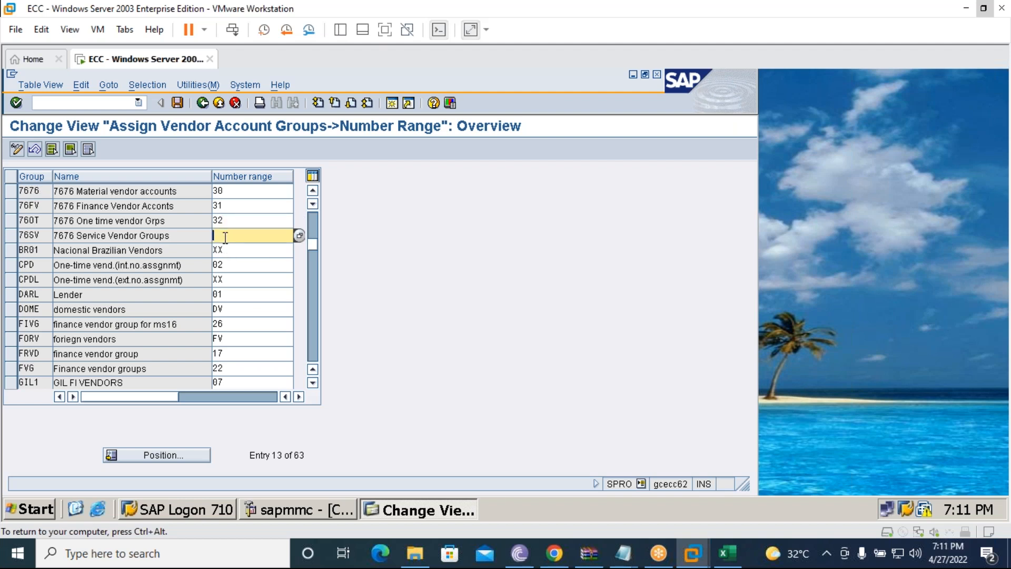
type("32")
Clear the number range of the 76OT one-time vendor group and save the assignments with the proposed customizing request.
left_click(230, 222)
key("BackSpace")
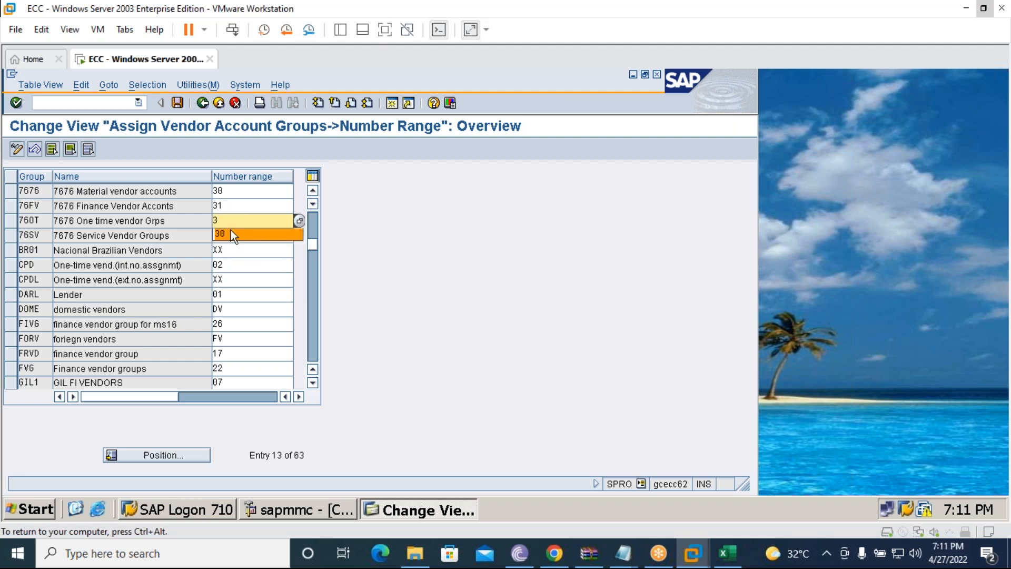
key("BackSpace")
left_click(175, 104)
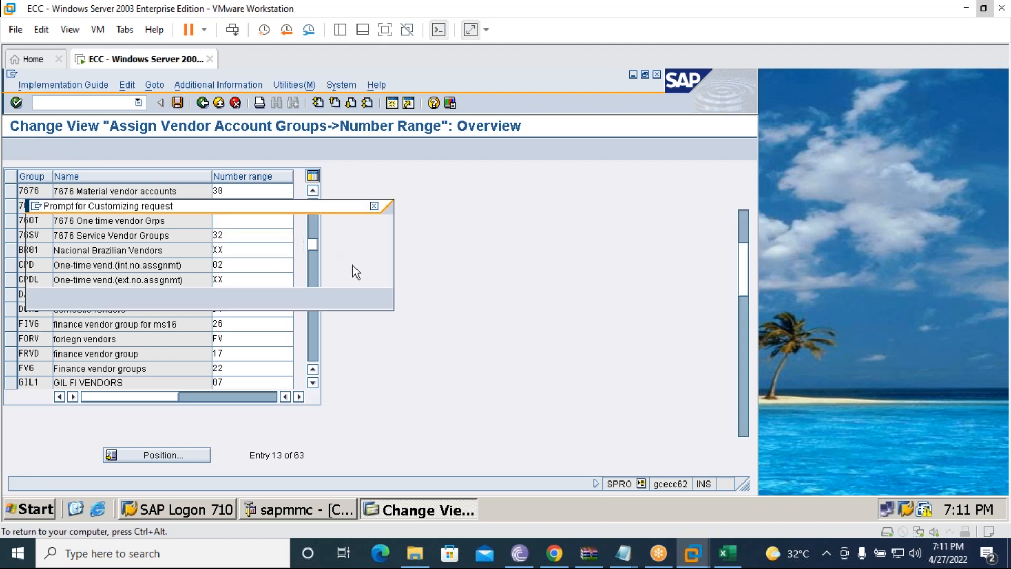
left_click(44, 297)
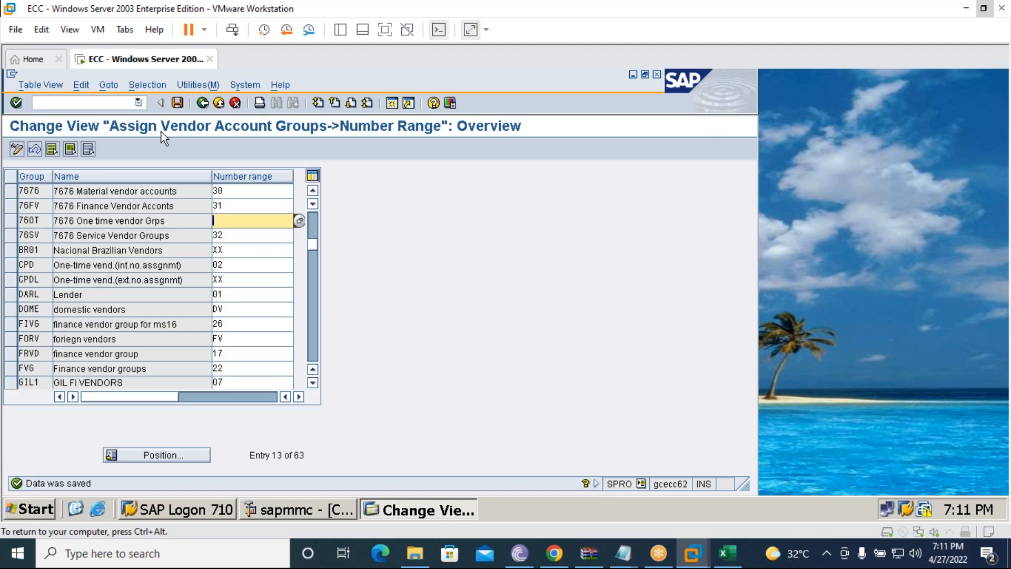
Return to the IMG structure and collapse the Preparations for Creating Vendor Master Data, Master Data and Vendor Accounts nodes.
left_click(202, 103)
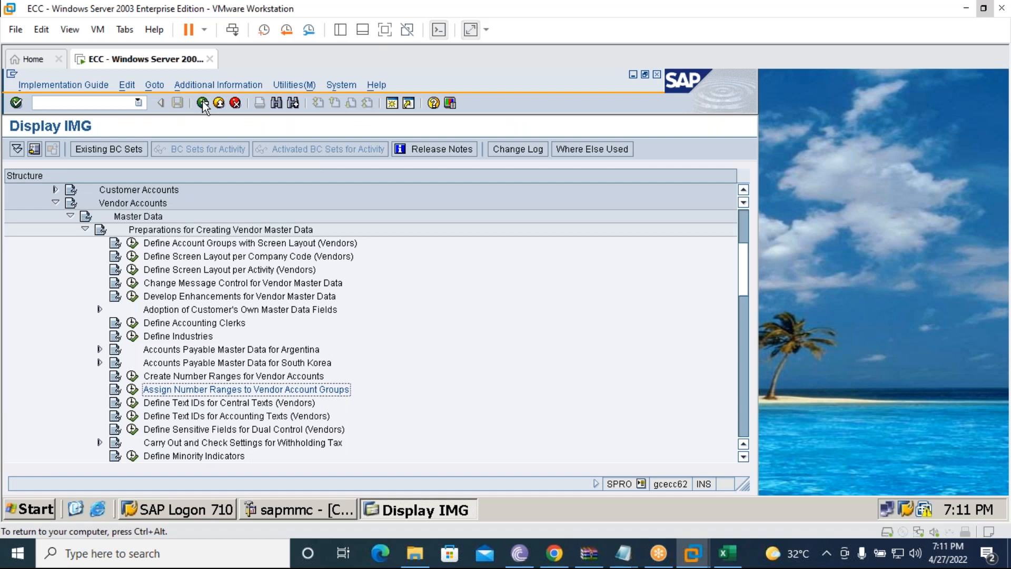
left_click(85, 230)
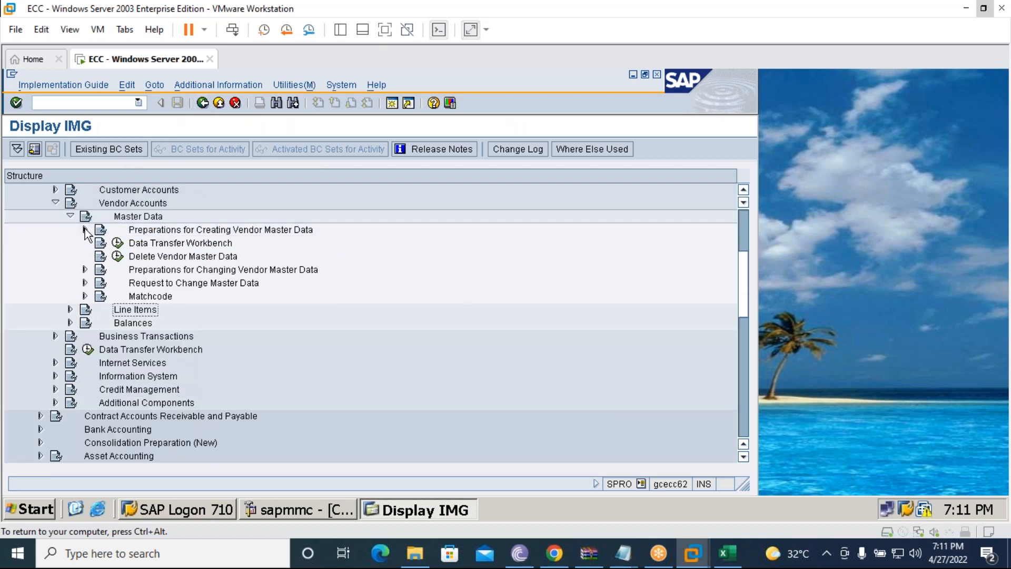
left_click(70, 216)
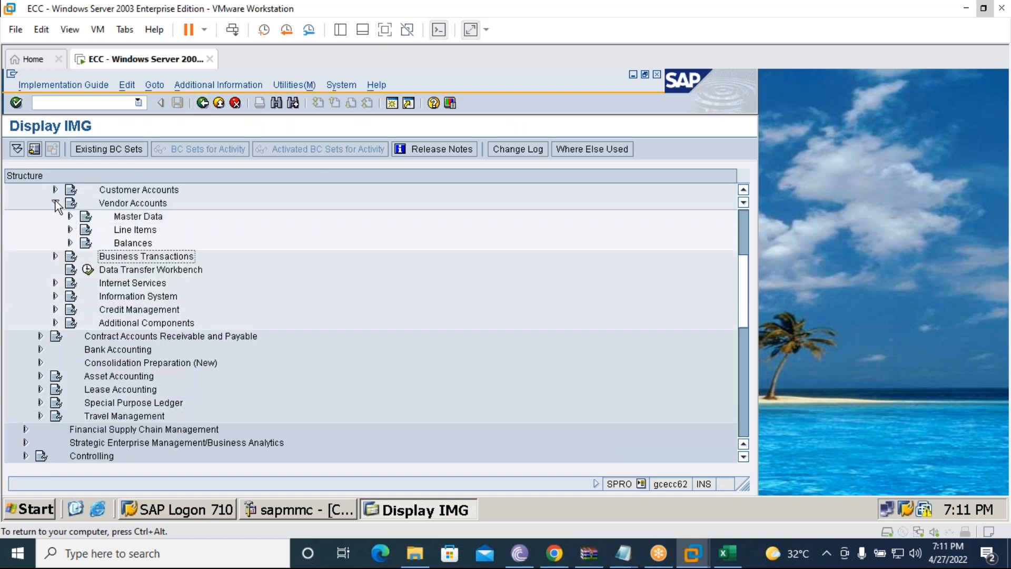
left_click(55, 203)
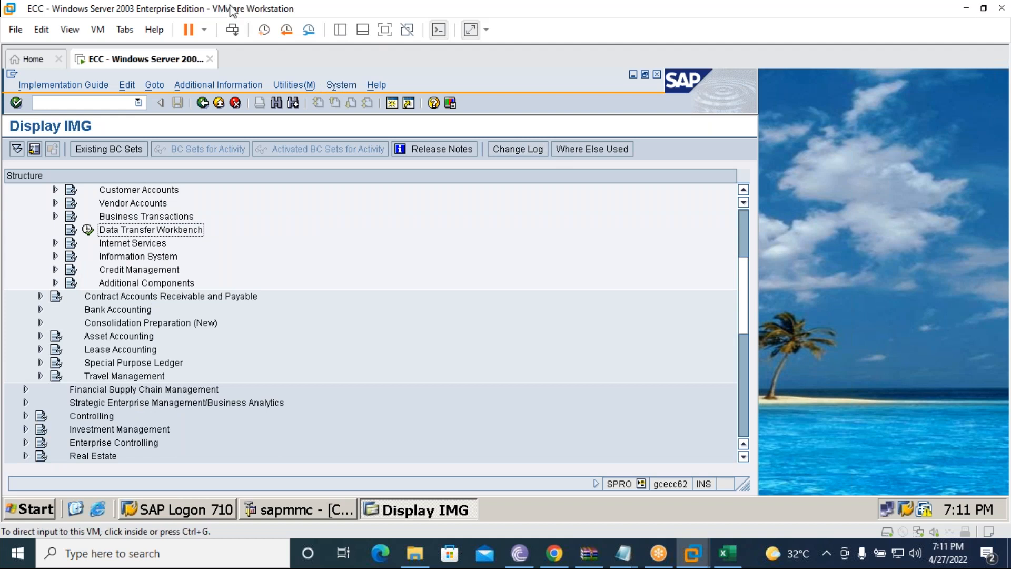
left_click(383, 31)
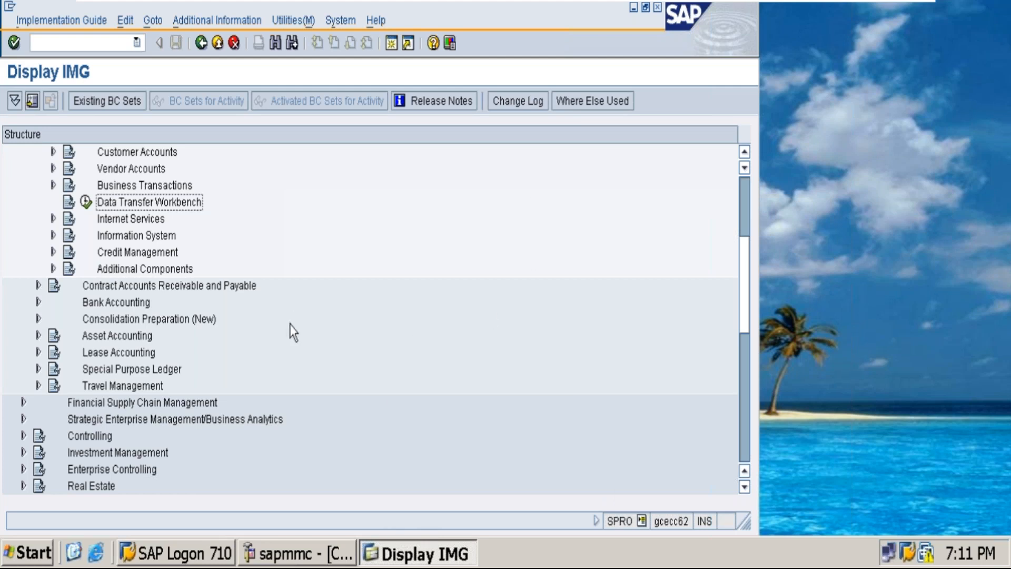
mouse_move(789, 6)
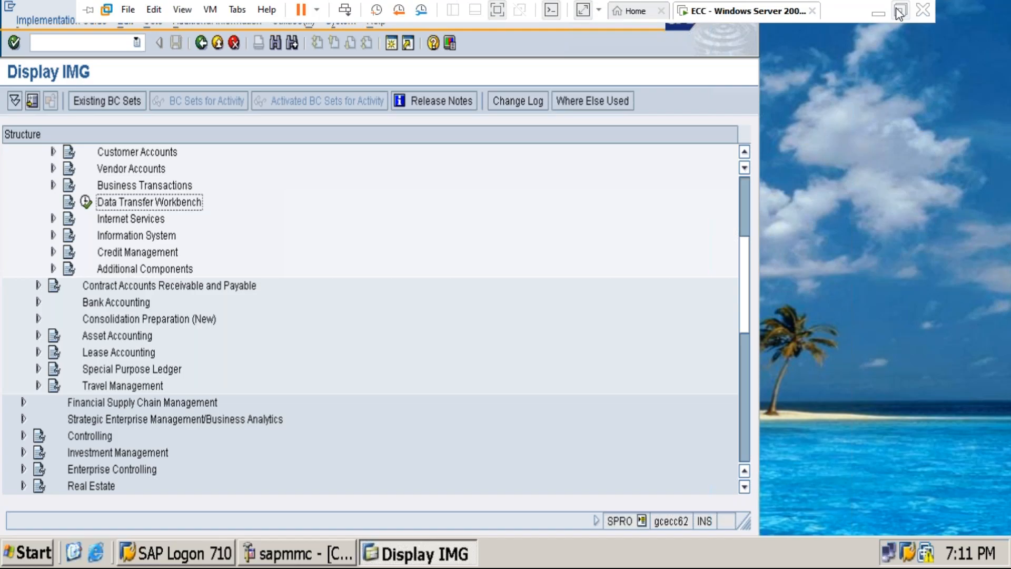
left_click(899, 11)
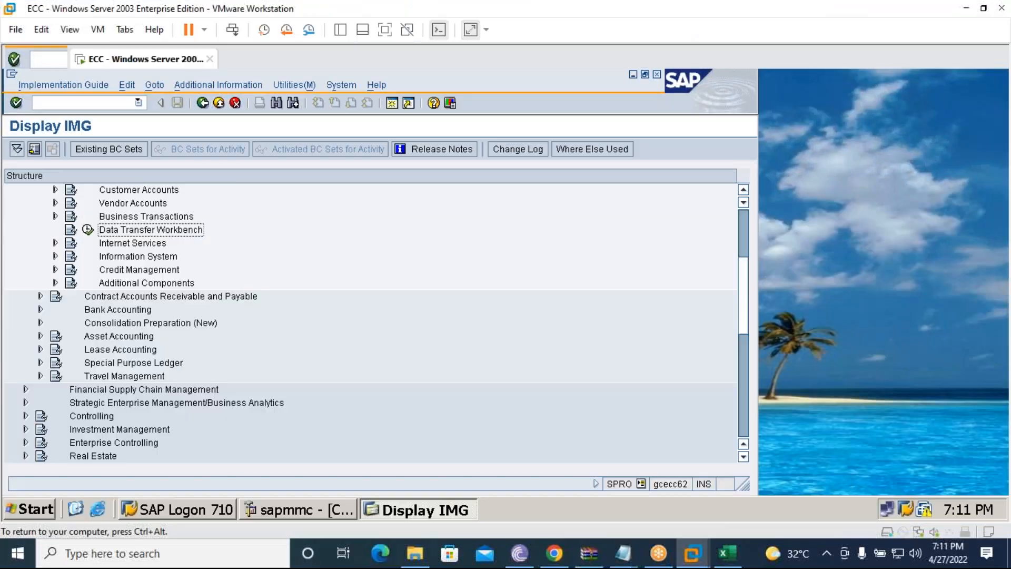
Switch to the SAP workbook in Excel and enter "Vendor Tolerance" in cell C39 of the Accounts Payable list.
left_click(727, 553)
left_click(713, 514)
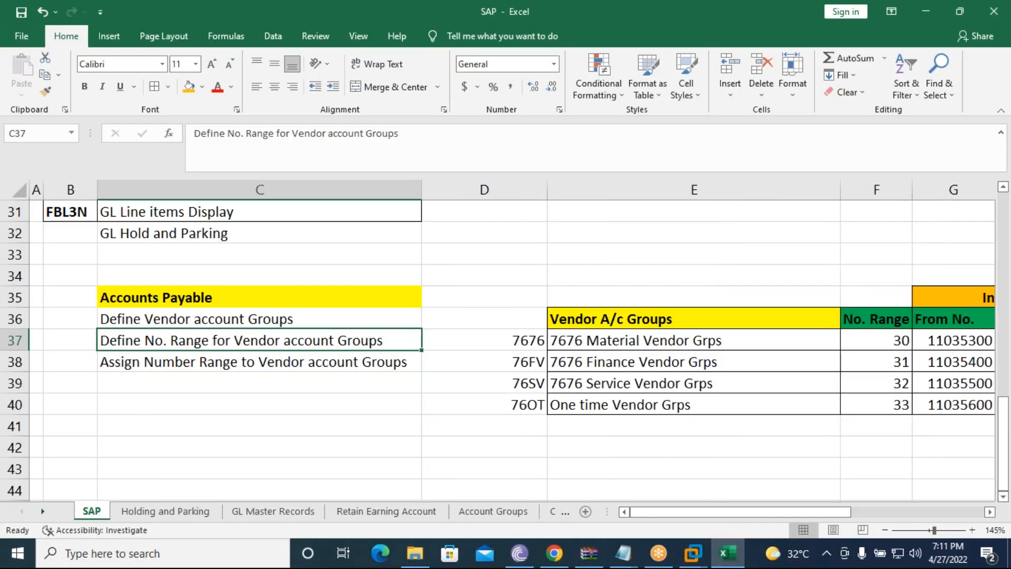
left_click(244, 391)
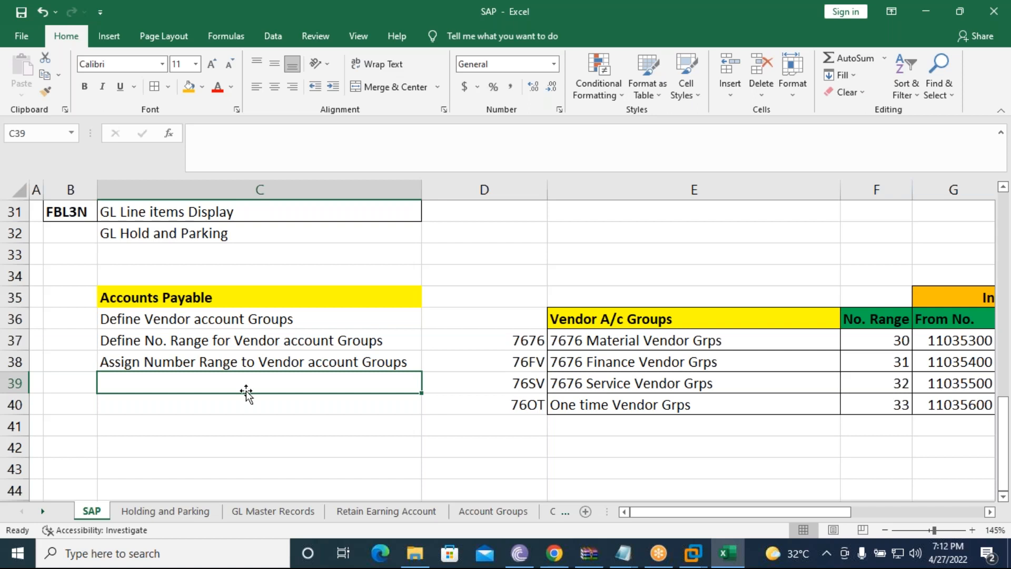
type("Vend")
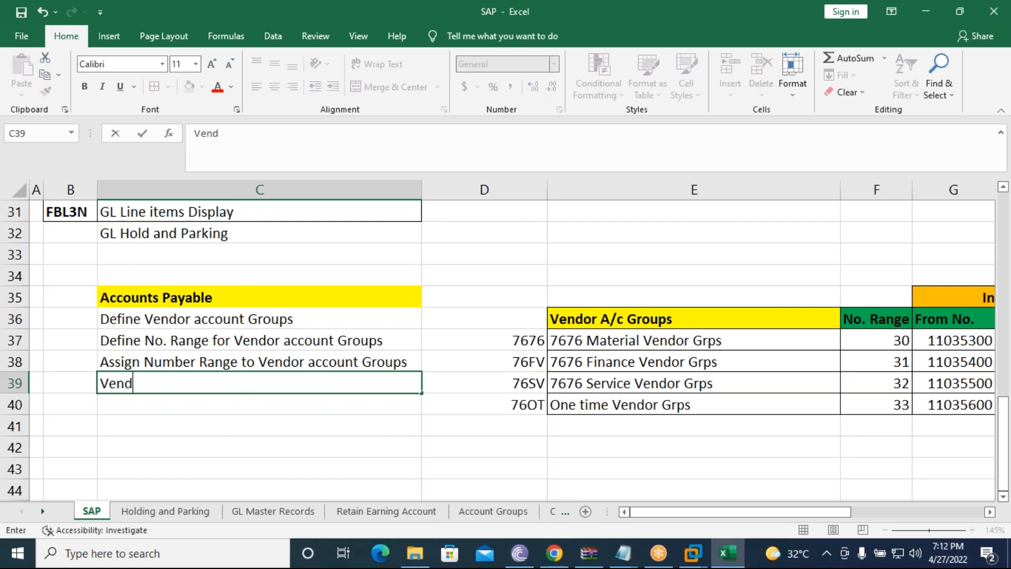
type("or Tolerance")
key("Return")
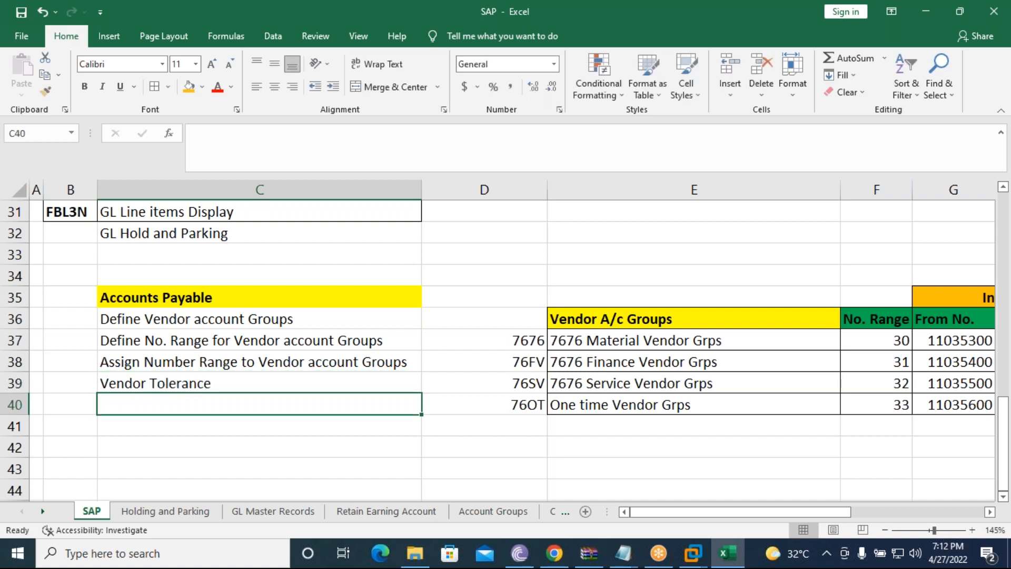
Add "GL as Reconciliation a/c" to the Accounts Payable list in cell C40.
type("GL")
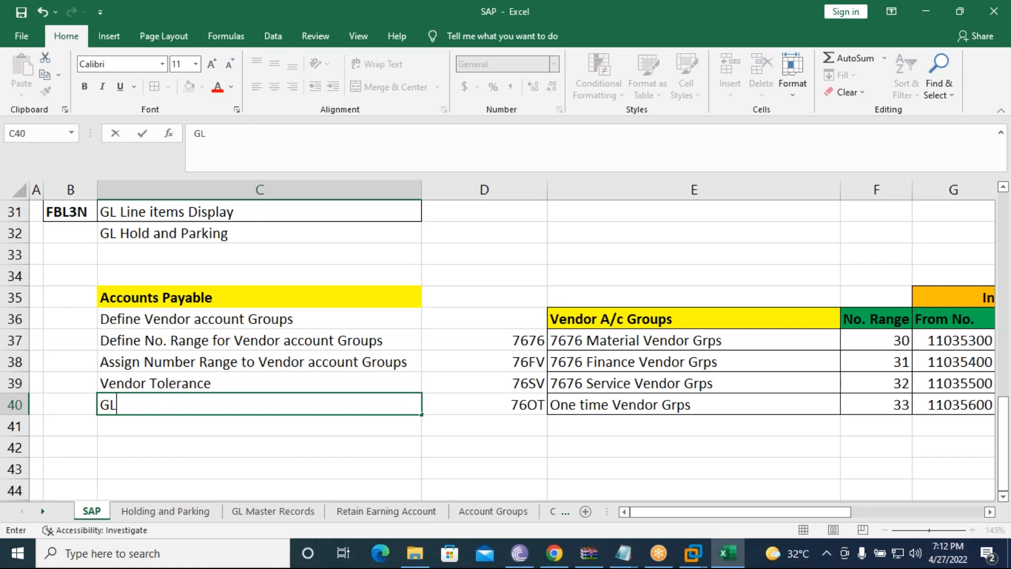
type(" as Reconcil")
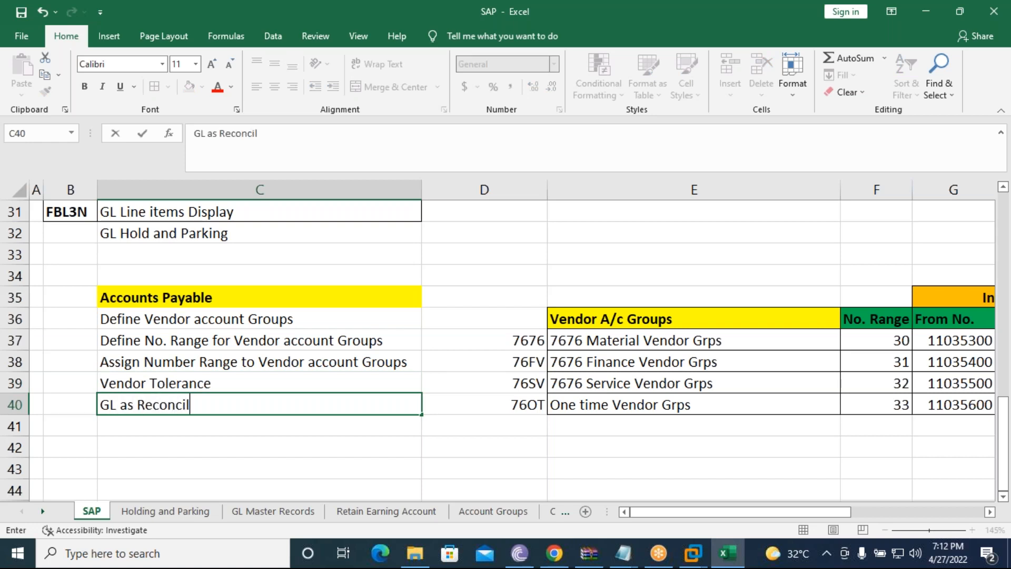
type("iation a/c")
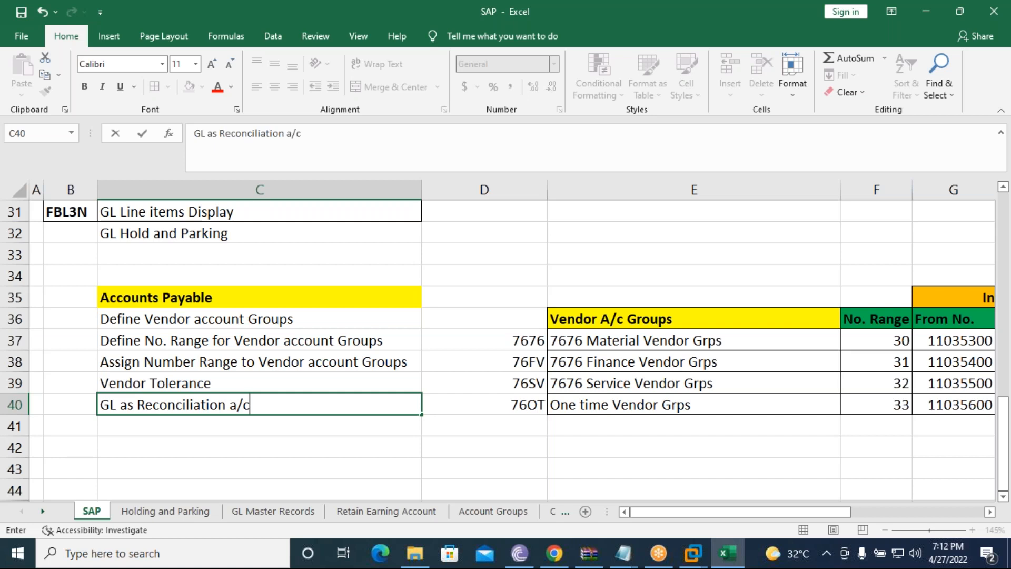
key("Return")
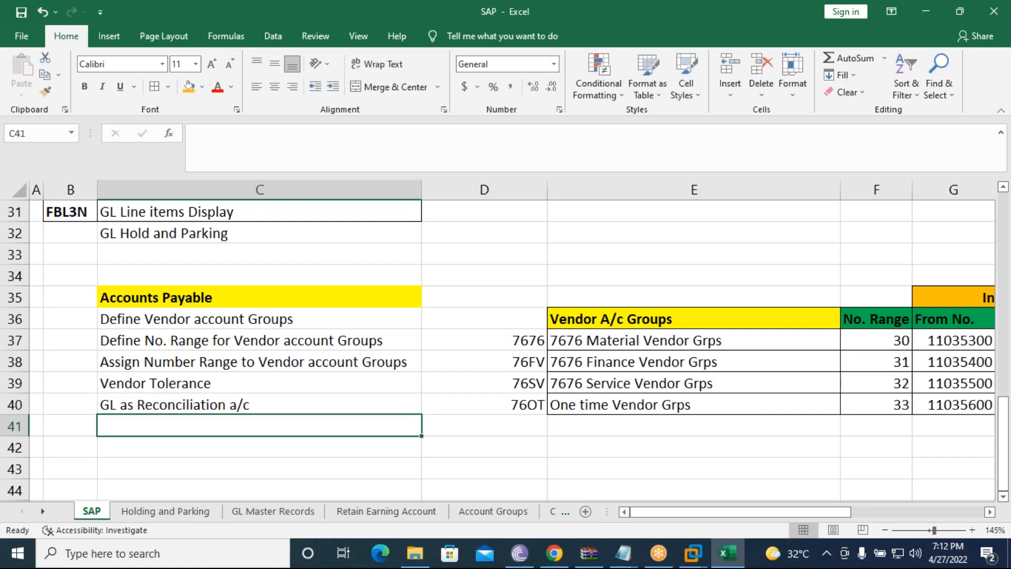
Add "Master Data Creation / Change / Display" to the Accounts Payable list in cell C41.
type("Master ")
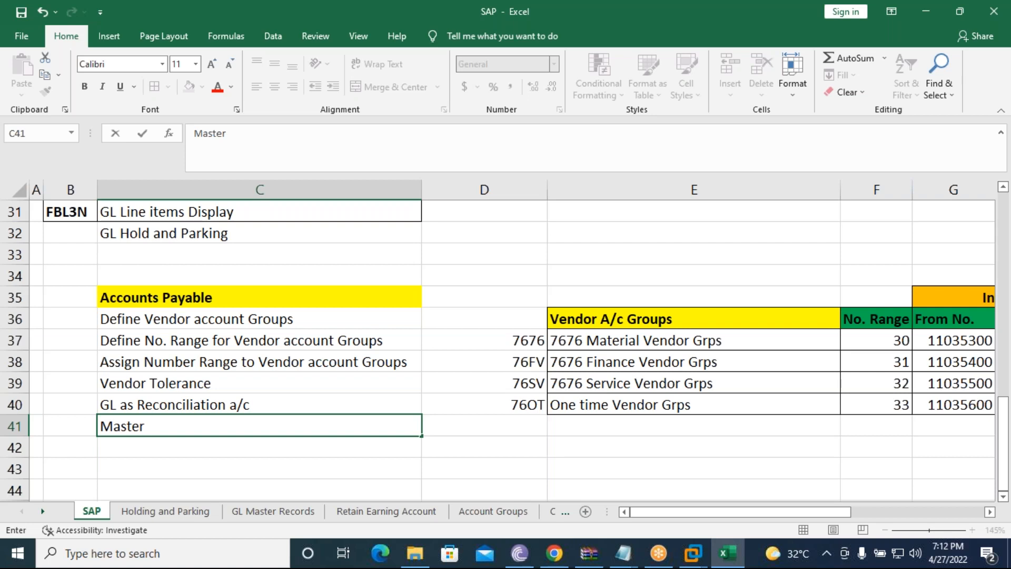
type("Data Creation")
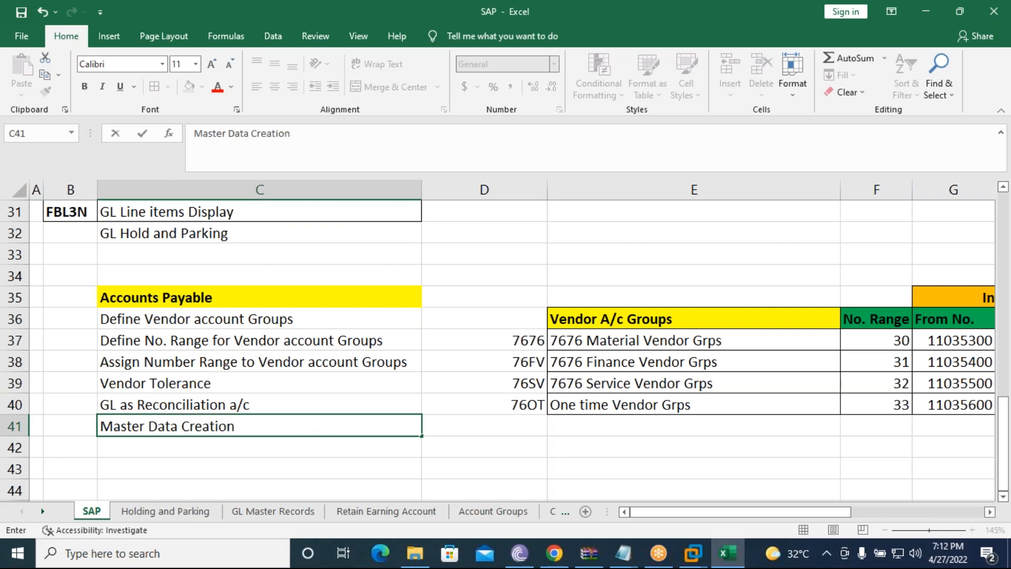
key("Return")
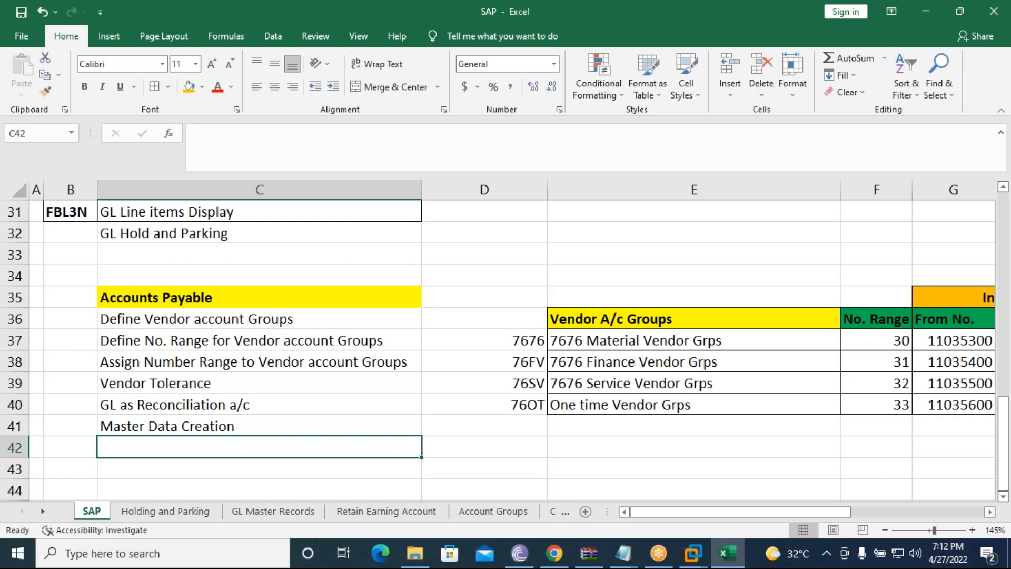
double_click(255, 426)
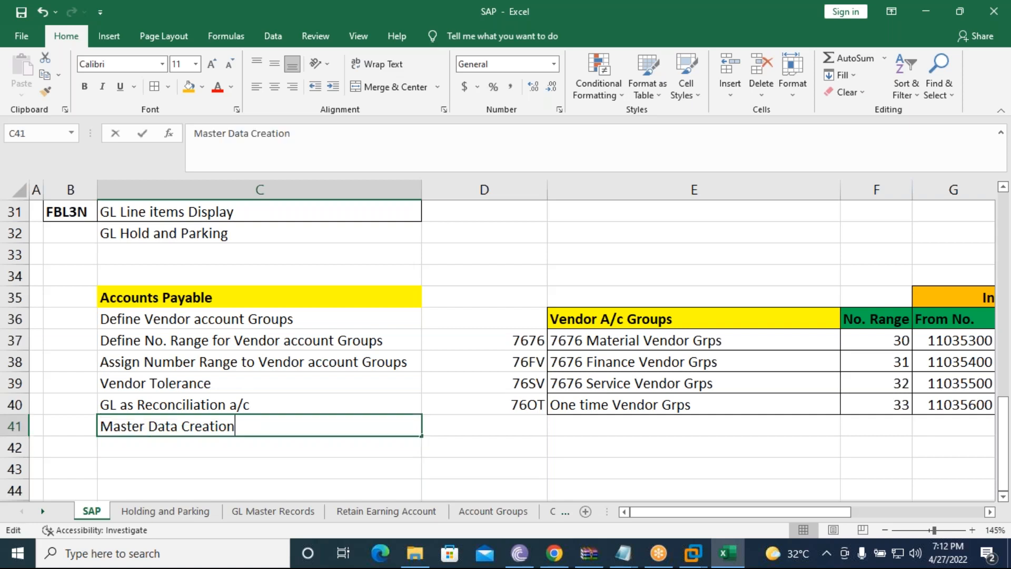
type("/ ")
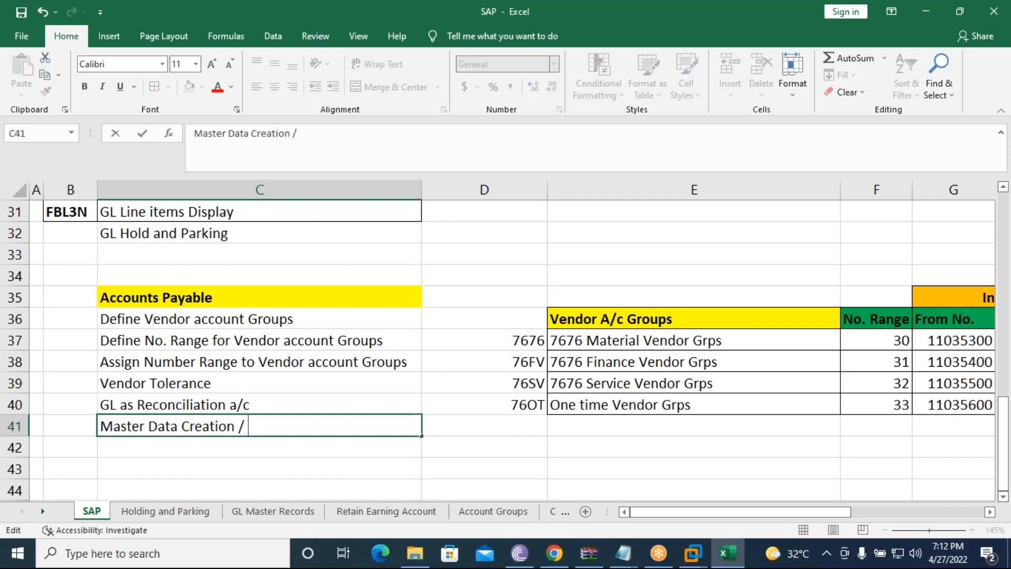
type("Change")
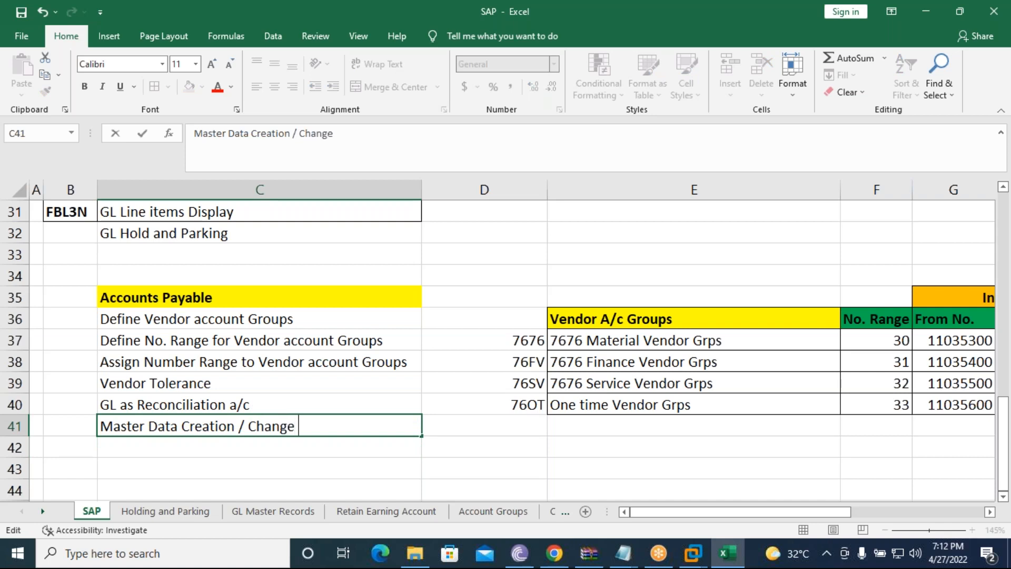
type(" ?")
key("BackSpace")
type("/ Display")
key("Return")
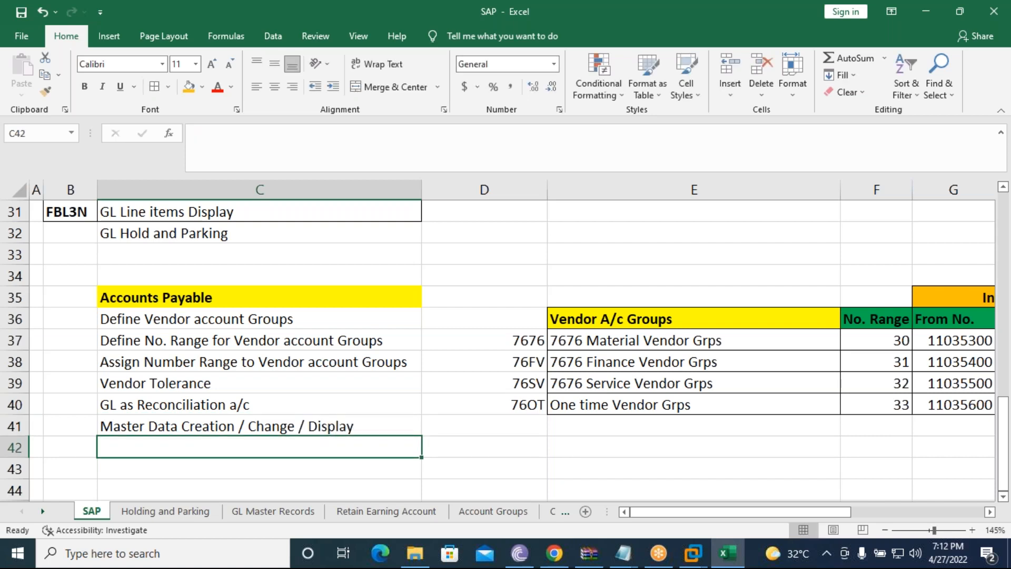
Add "Define Document Number range" to the Accounts Payable list in cell C42.
key("Down")
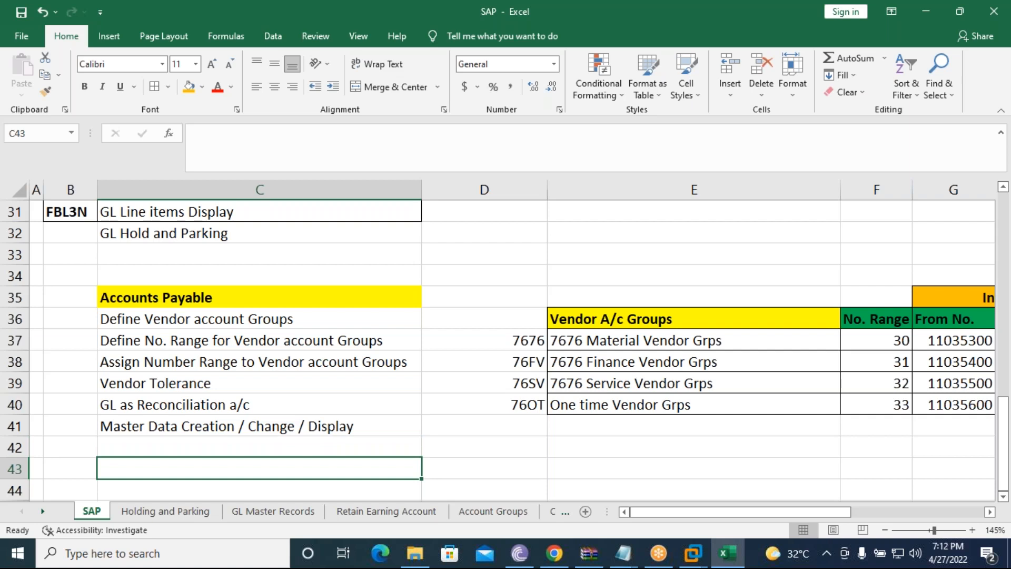
key("Up")
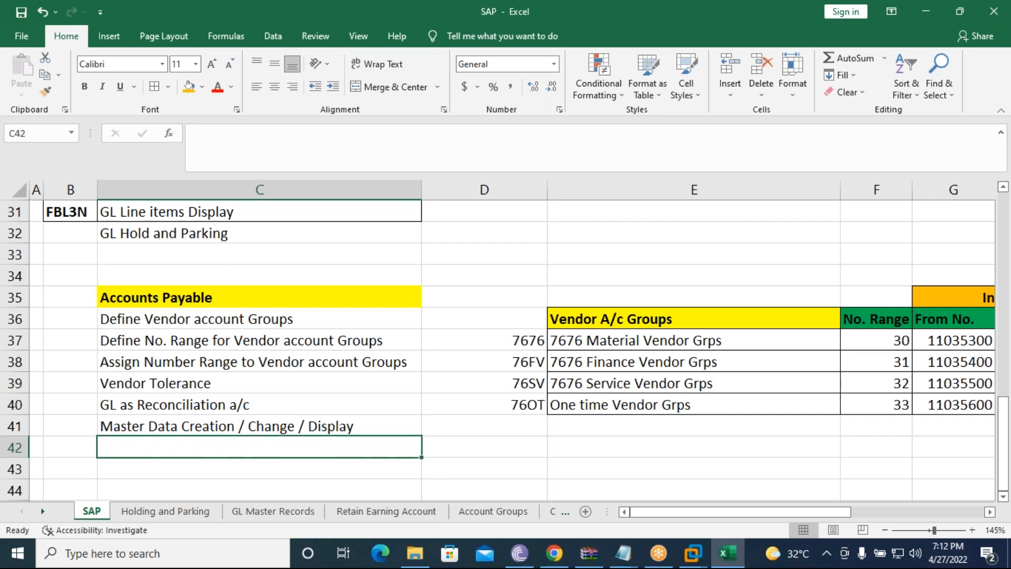
type("Defi")
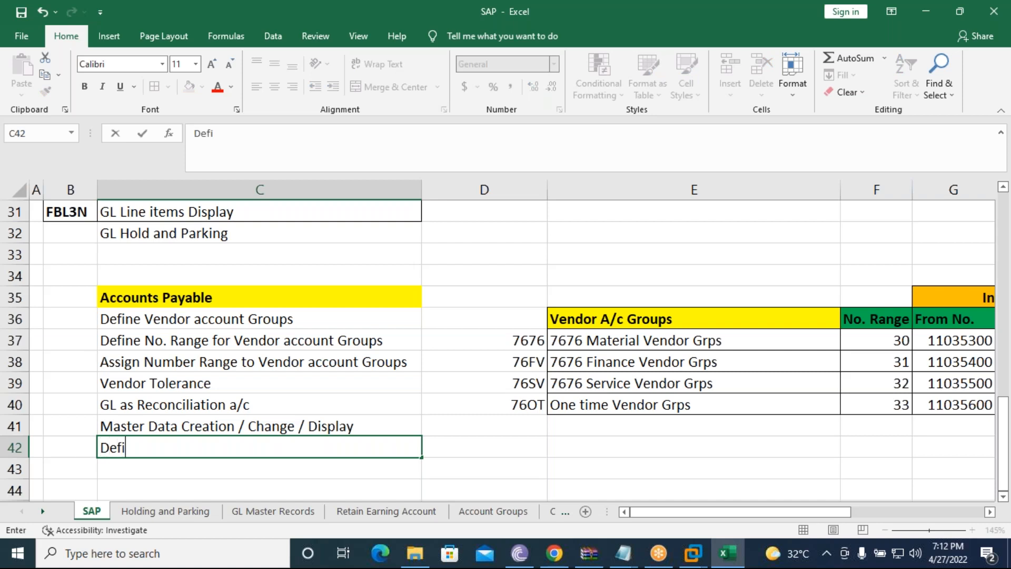
type("ne docu")
key("BackSpace")
key("BackSpace")
key("BackSpace")
key("BackSpace")
type("Docu")
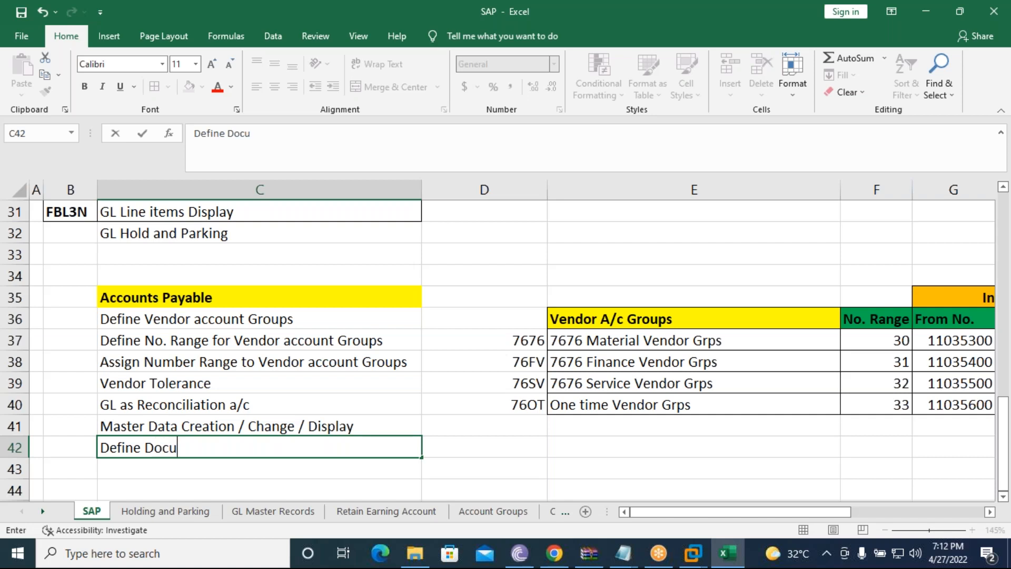
type("ment Nu")
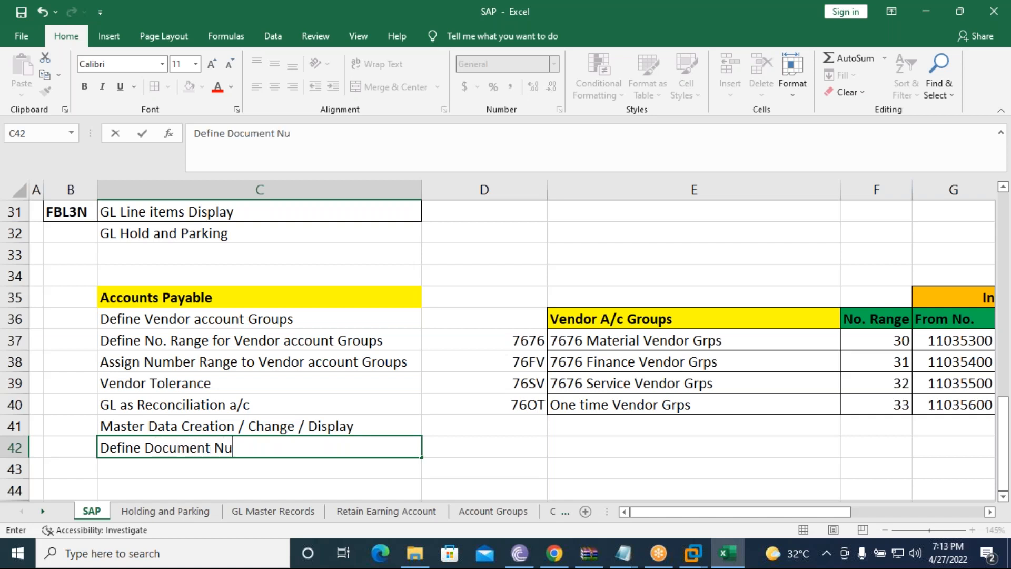
type("mber range")
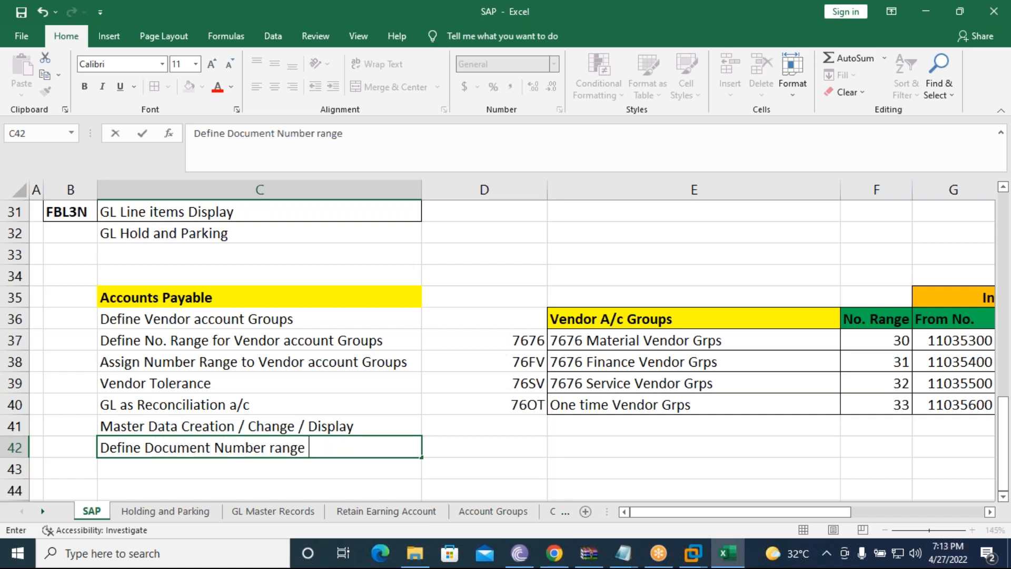
key("Return")
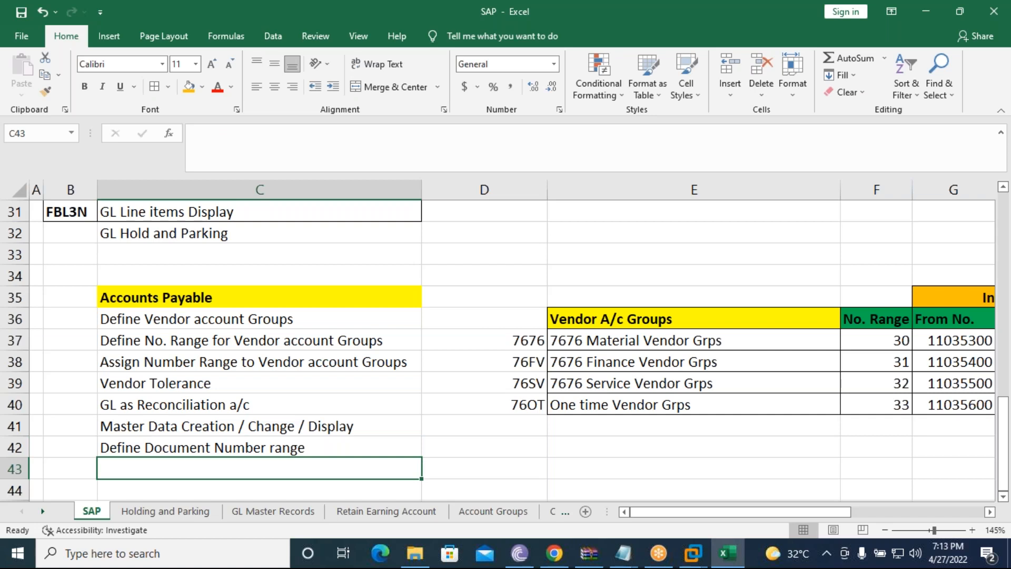
Enter "Vendor Invoice" in cell C43 and "Vendor Payment" in cell C44.
type("Ven")
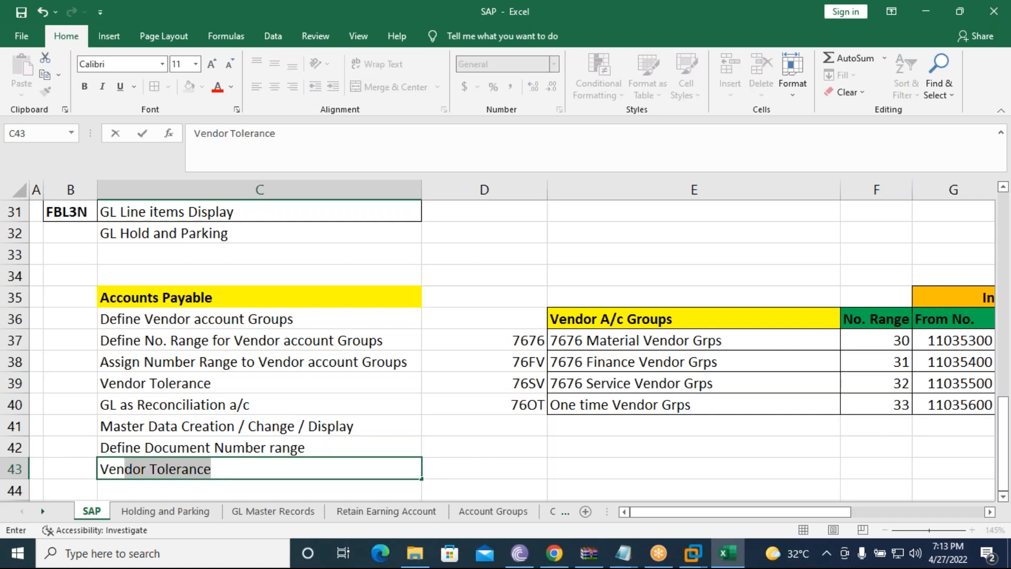
type("dor Invoice")
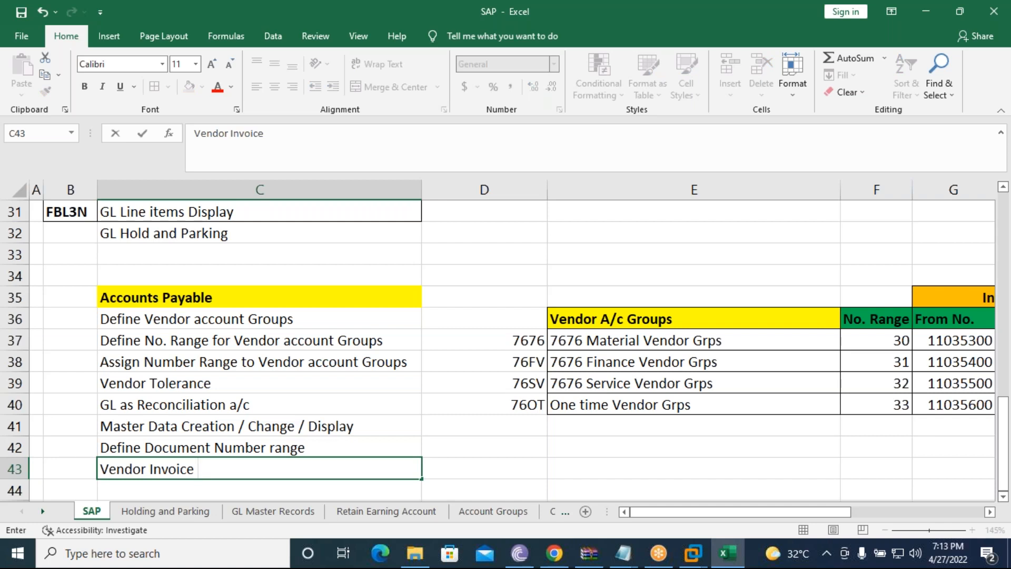
key("Return")
type("Vn")
key("BackSpace")
type("endor Payment")
key("Return")
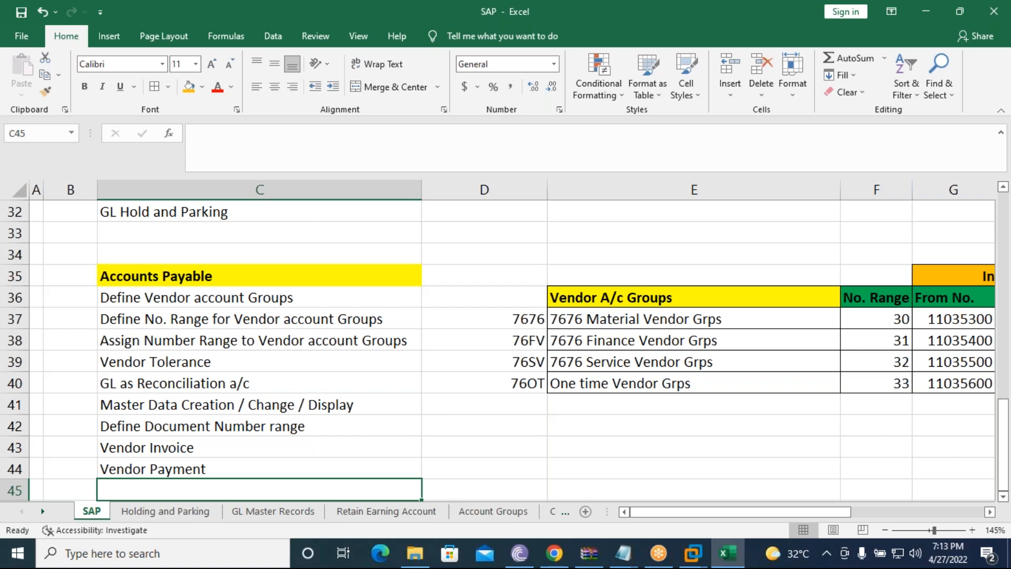
Leave row 45 blank and list "Post Vendor Invoice", "Check GL Balance" and "Make a Payment" in cells C46 to C48.
key("Down")
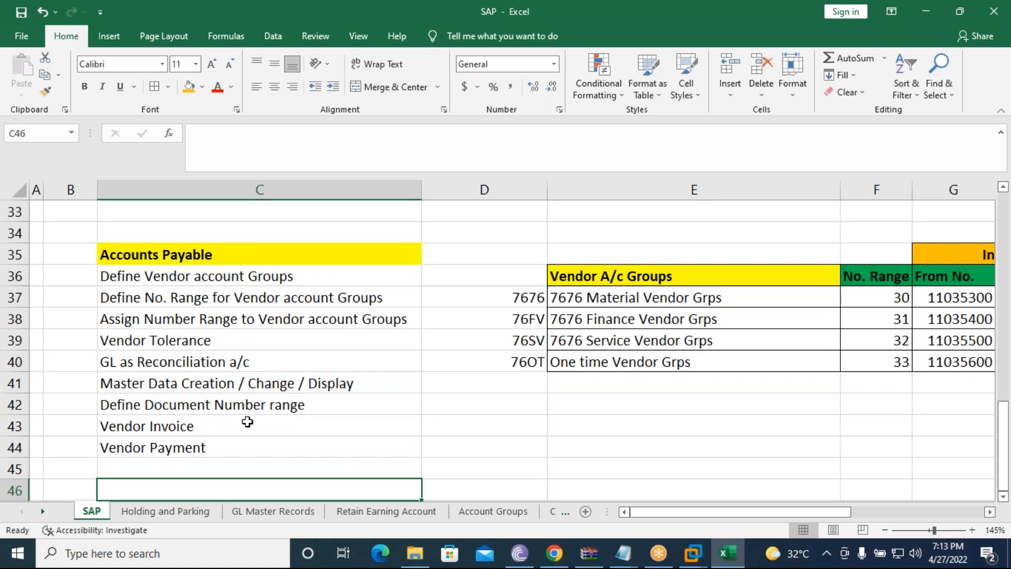
type("Pac")
key("BackSpace")
key("BackSpace")
type("ost E")
key("BackSpace")
type("Vendor Invoice")
key("Return")
type("Check GL Balance")
key("Return")
type("Make")
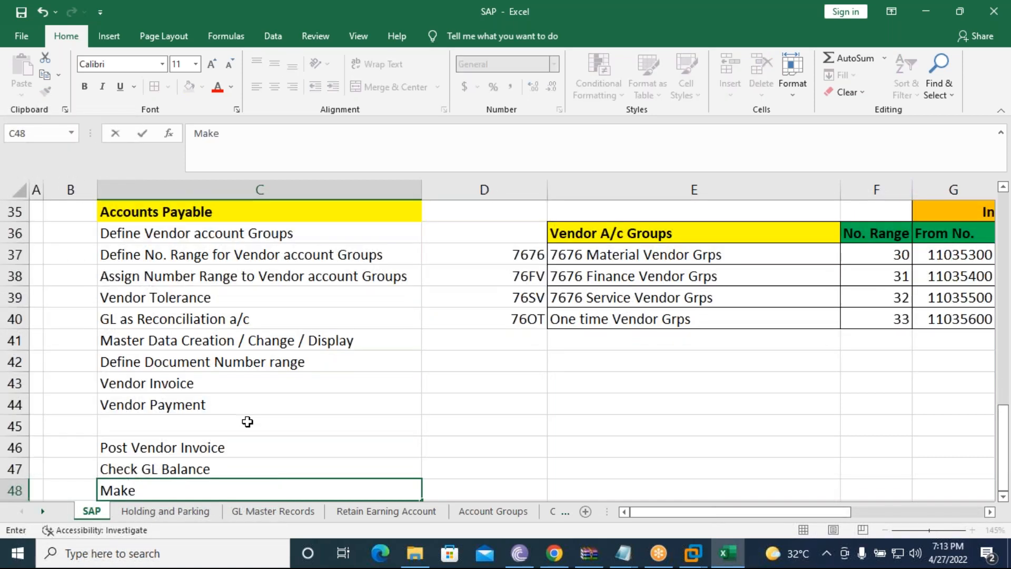
type("  a Payment")
key("Return")
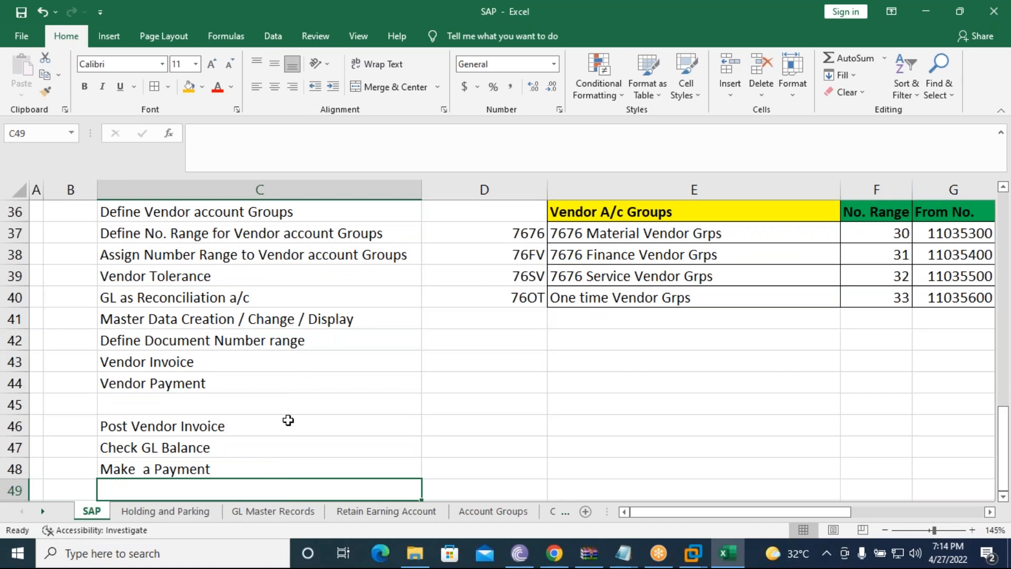
Center the Vendor Invoice and Vendor Payment entries in cells C43 and C44.
scroll(288, 420, "up", 2)
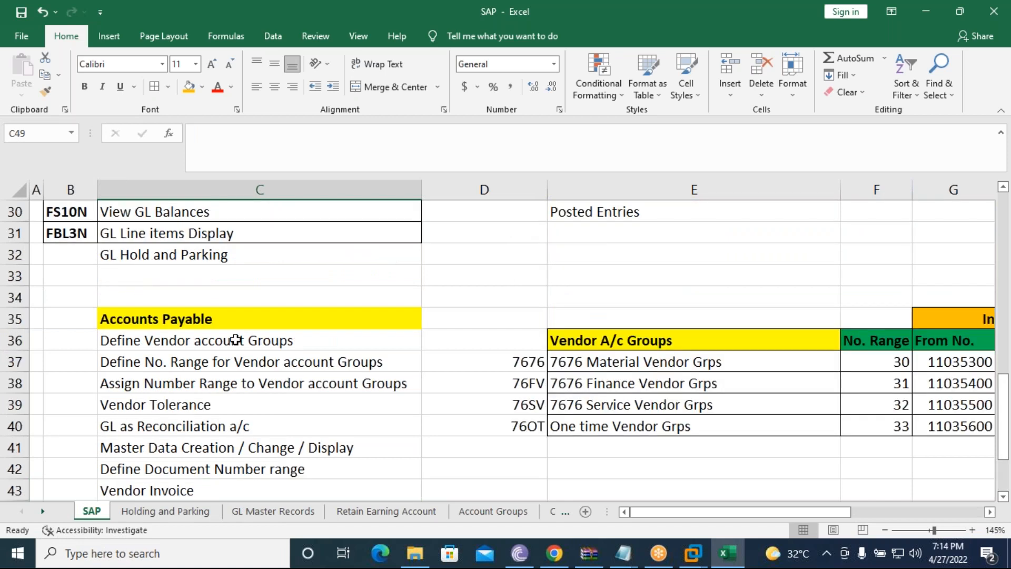
left_click_drag(235, 341, 237, 378)
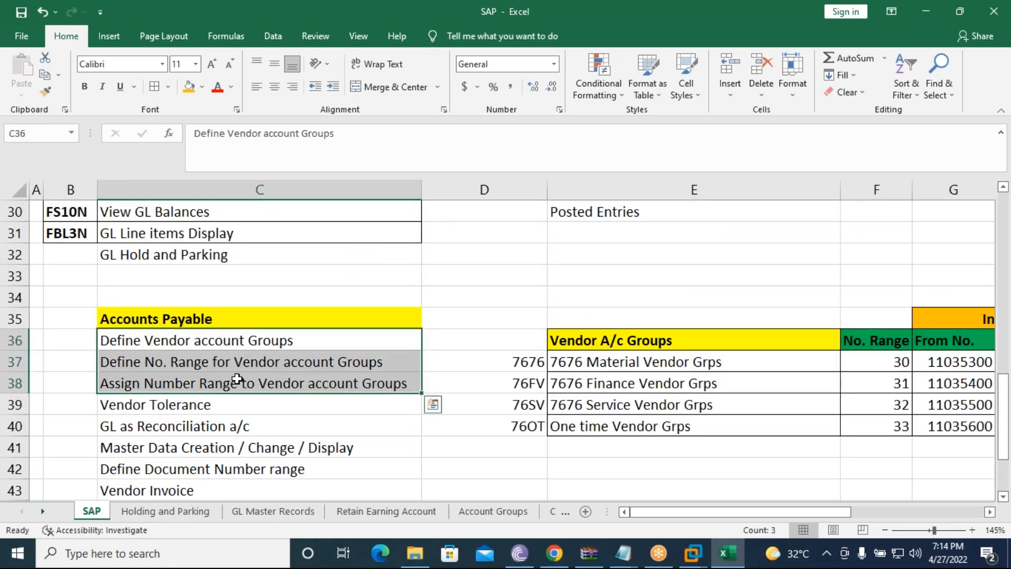
scroll(295, 388, "down", 2)
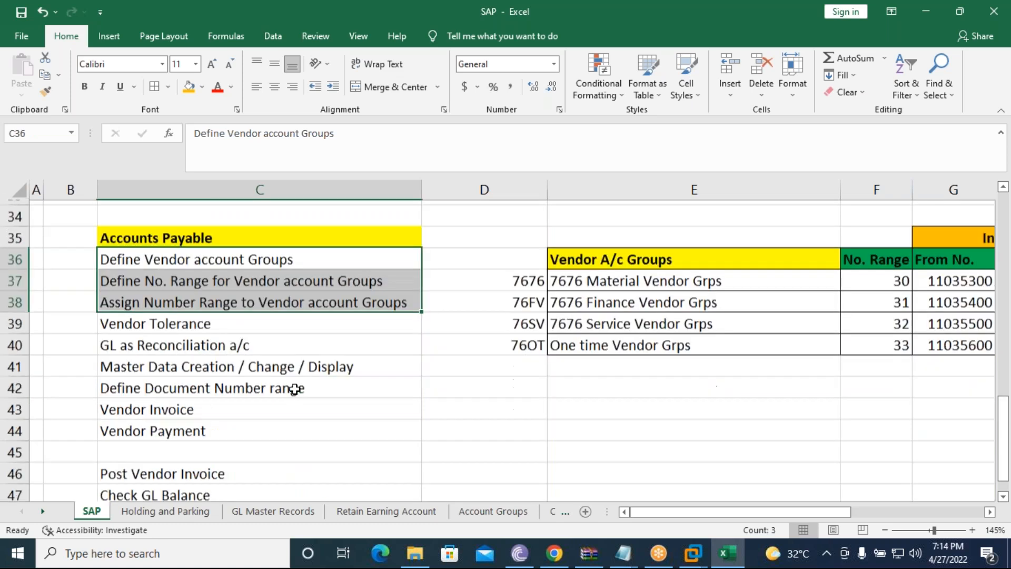
left_click_drag(149, 361, 216, 382)
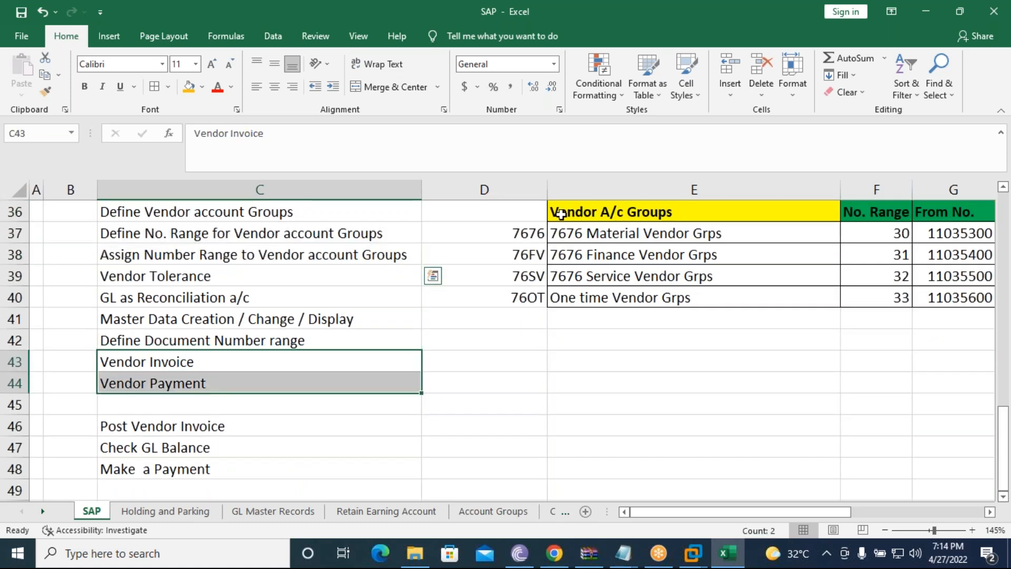
left_click(275, 87)
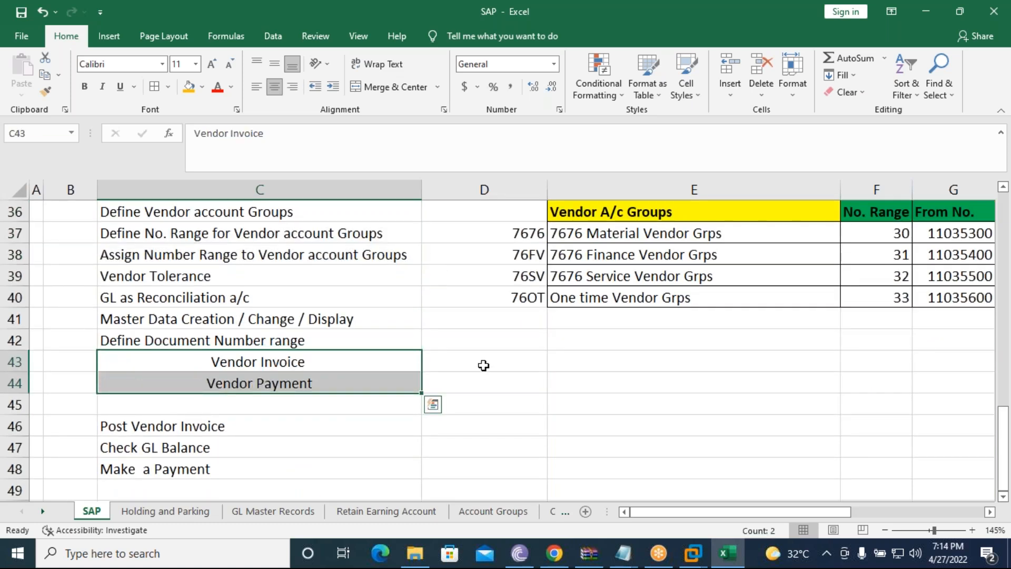
left_click(483, 363)
Put an outside border around cells C42 to C44 and make the "Define Document Number range" heading bold.
left_click_drag(334, 348, 338, 379)
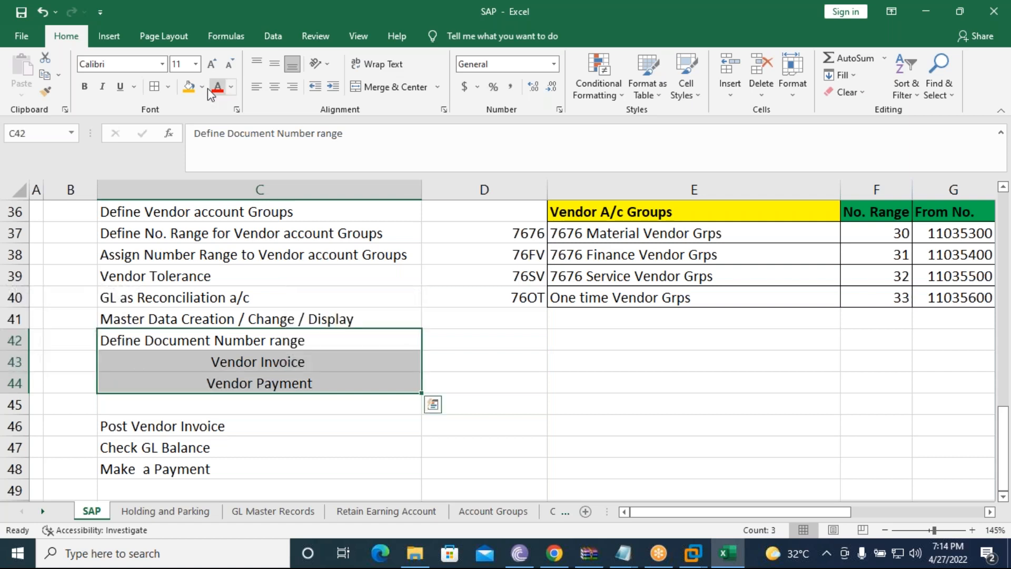
left_click(167, 86)
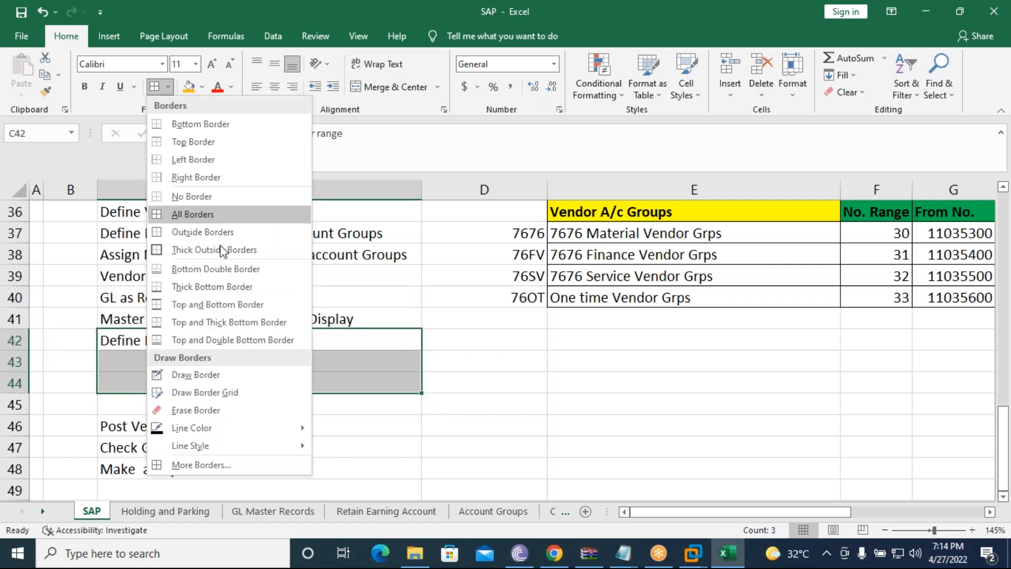
left_click(206, 232)
left_click(447, 383)
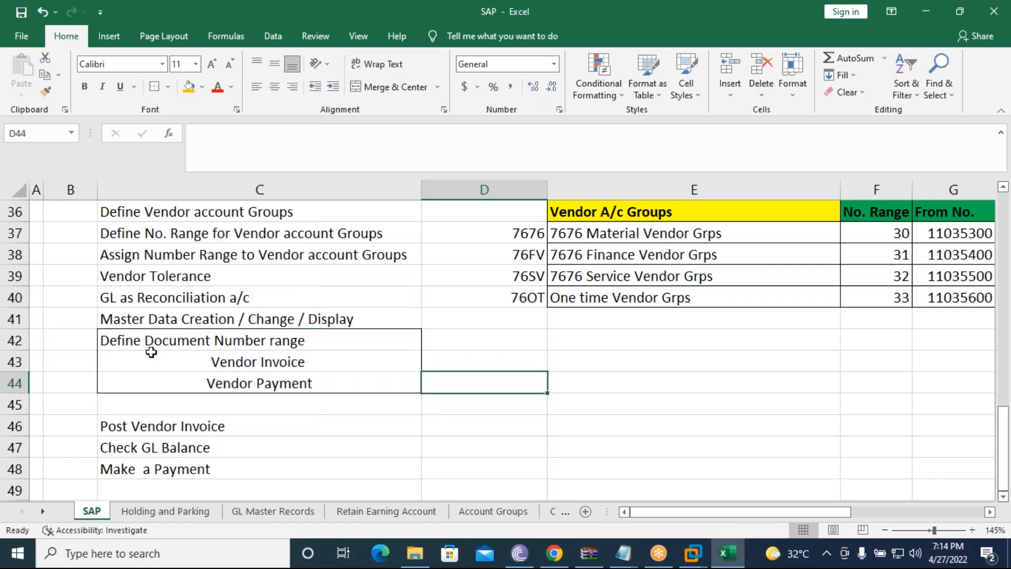
left_click(153, 341)
left_click(84, 86)
left_click(501, 421)
Number the entries under Define Document Number range as "1) Vendor Invoice" and "2) Vendor Payment".
left_click(203, 363)
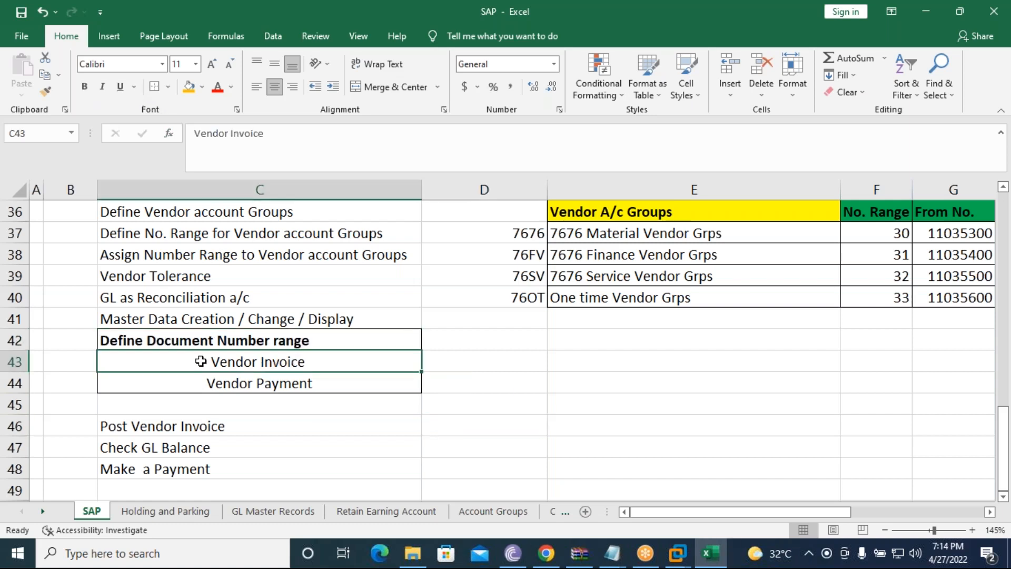
double_click(203, 363)
type("1)")
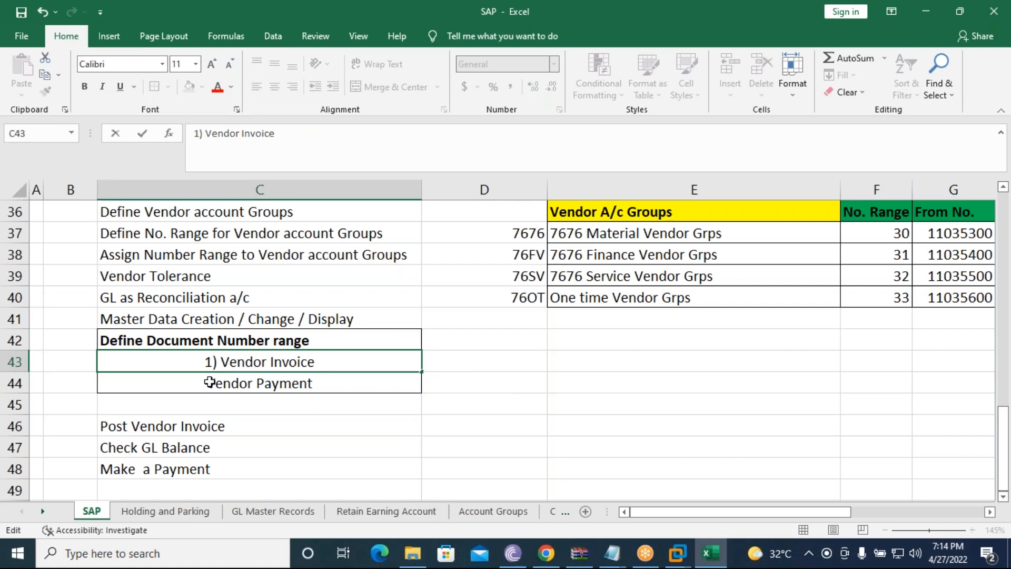
left_click(240, 384)
double_click(237, 383)
type("2)")
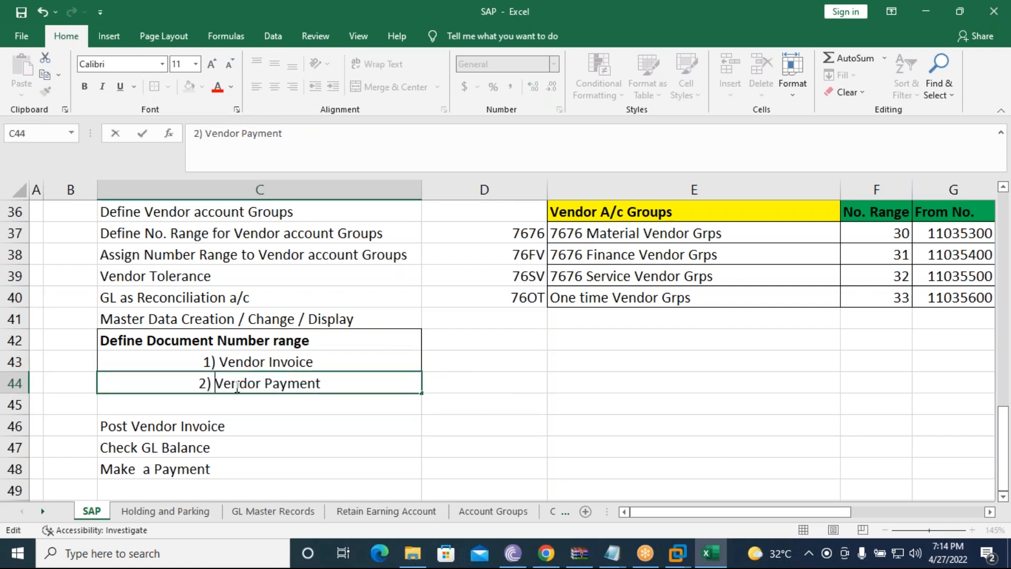
left_click(517, 363)
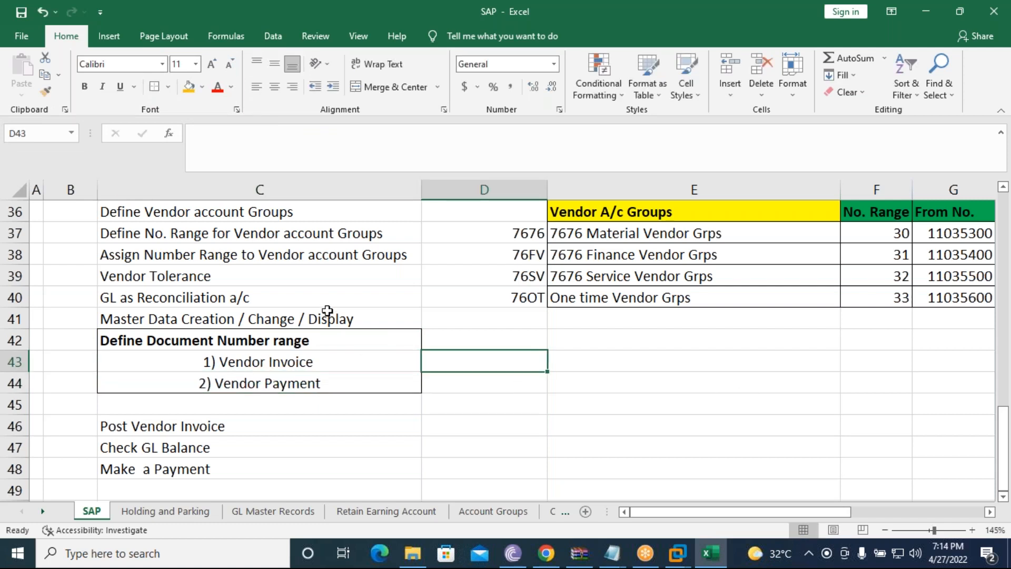
Apply all borders to the Accounts Payable configuration steps in cells C36 to C41.
scroll(268, 278, "up", 1)
left_click_drag(269, 278, 262, 383)
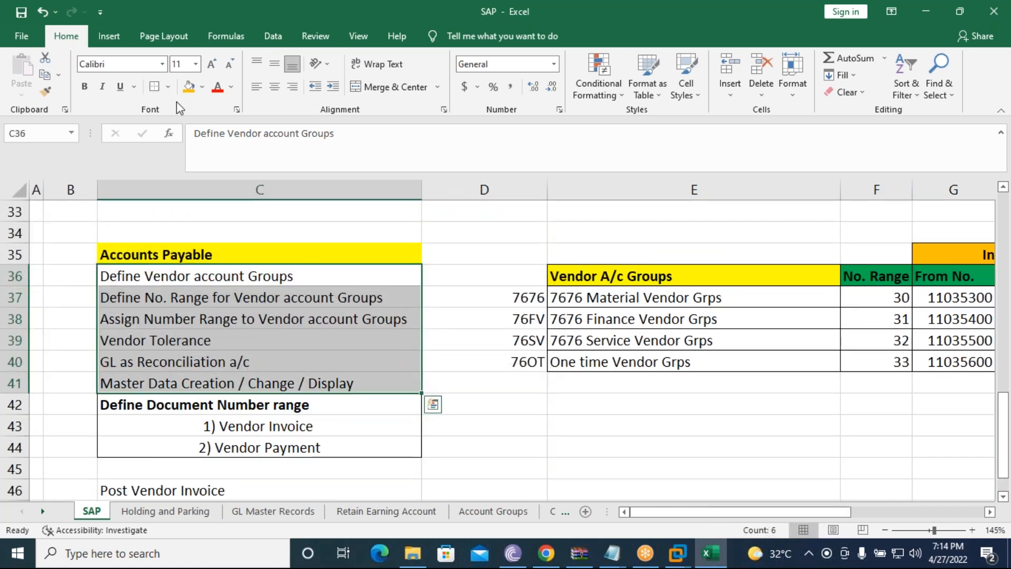
left_click(168, 87)
left_click(204, 216)
left_click(477, 429)
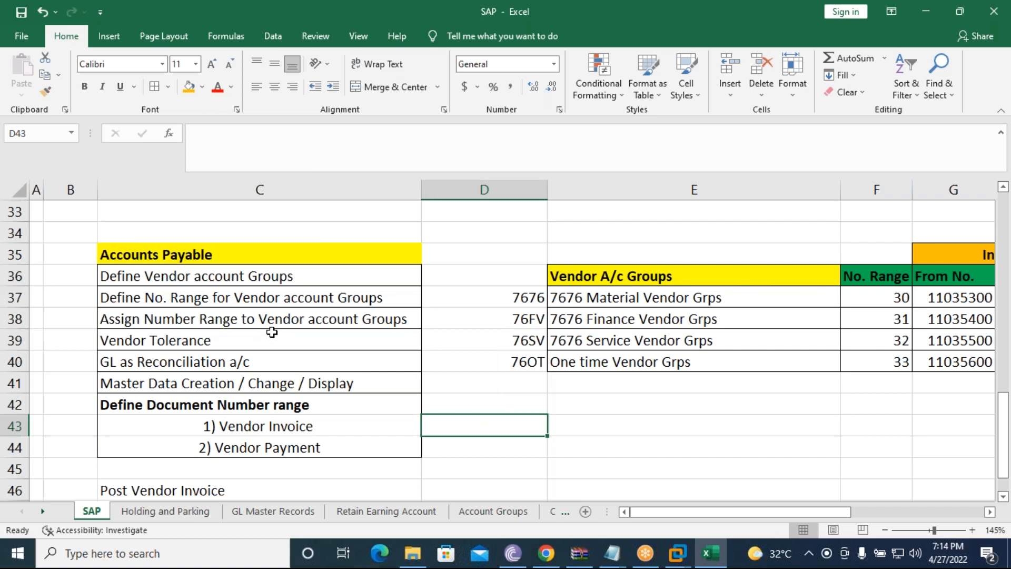
Switch to the SAP Display IMG window in the VMware virtual machine.
key("alt+Tab")
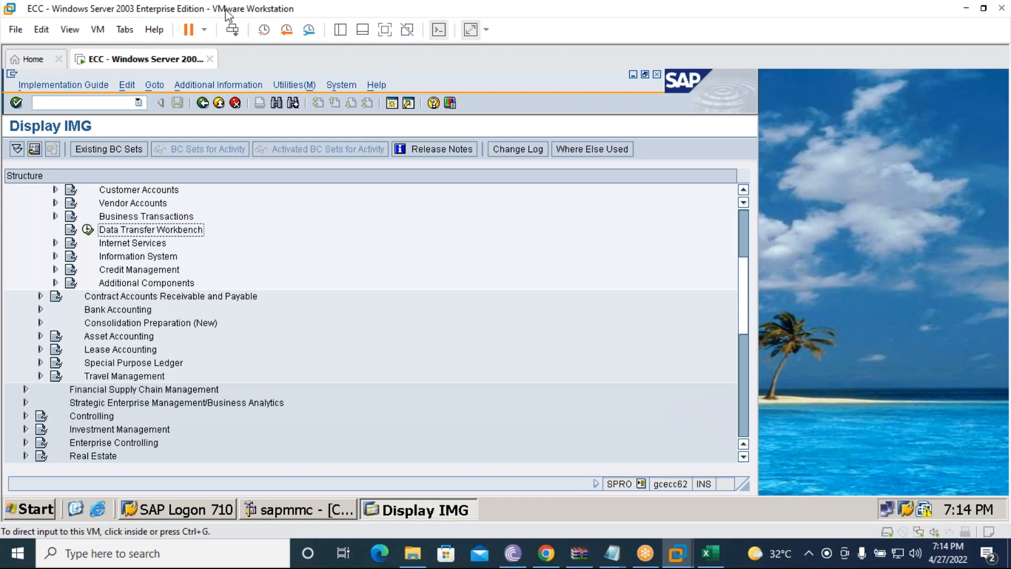
Show the virtual machine in full screen and collapse the Financial Accounting (New) branch of the IMG structure.
double_click(227, 11)
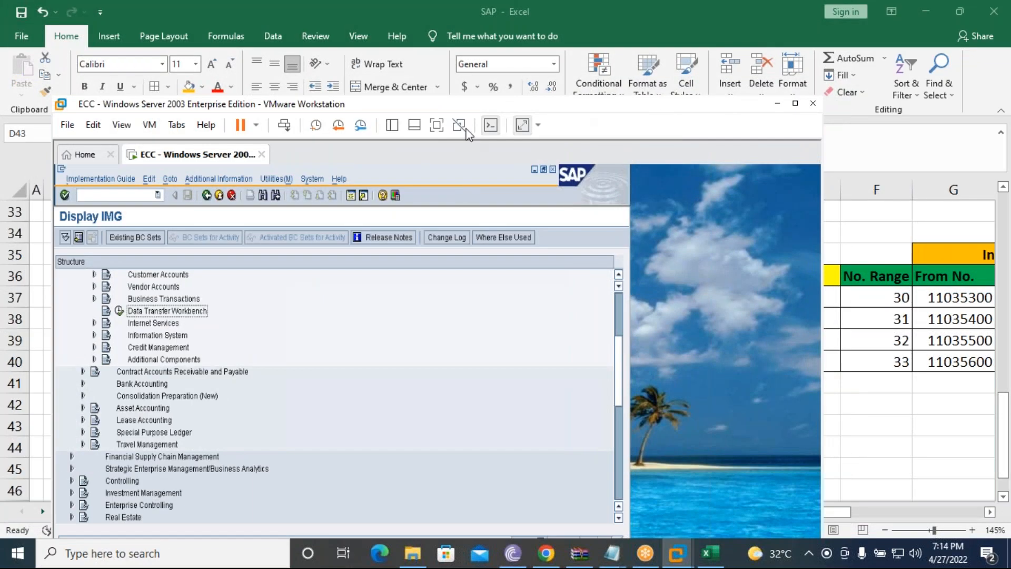
left_click(437, 124)
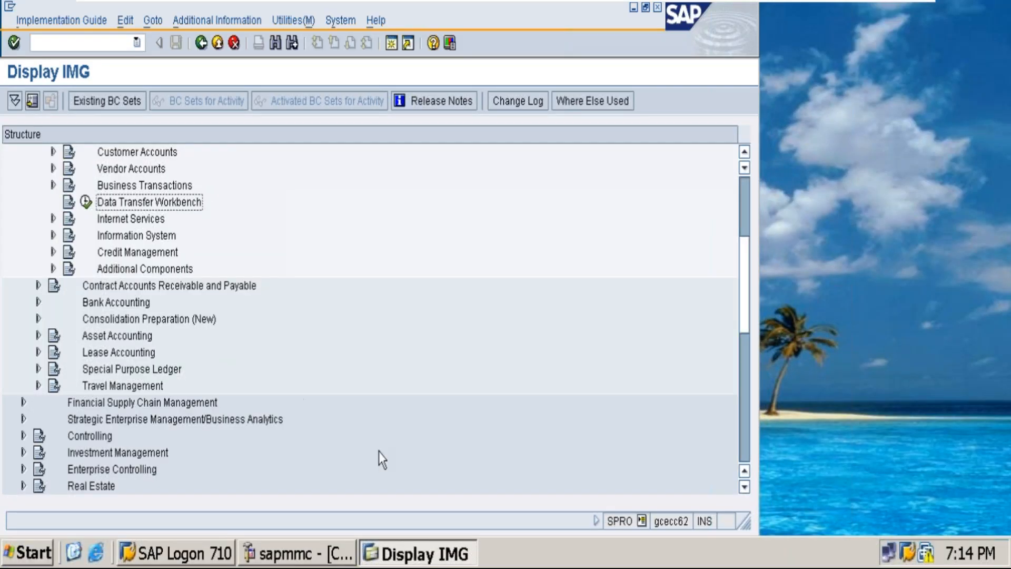
scroll(379, 447, "up", 2)
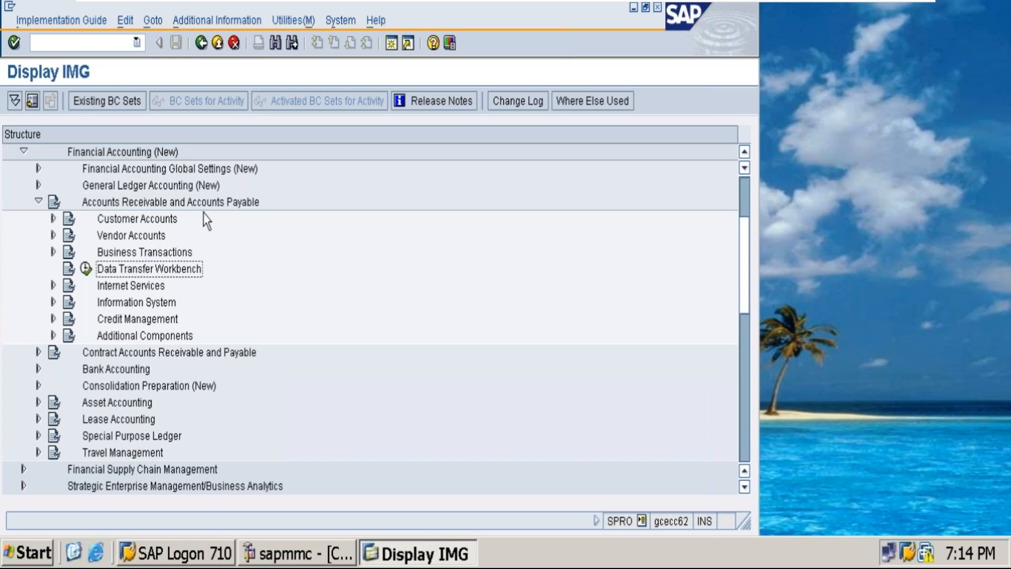
scroll(211, 245, "up", 2)
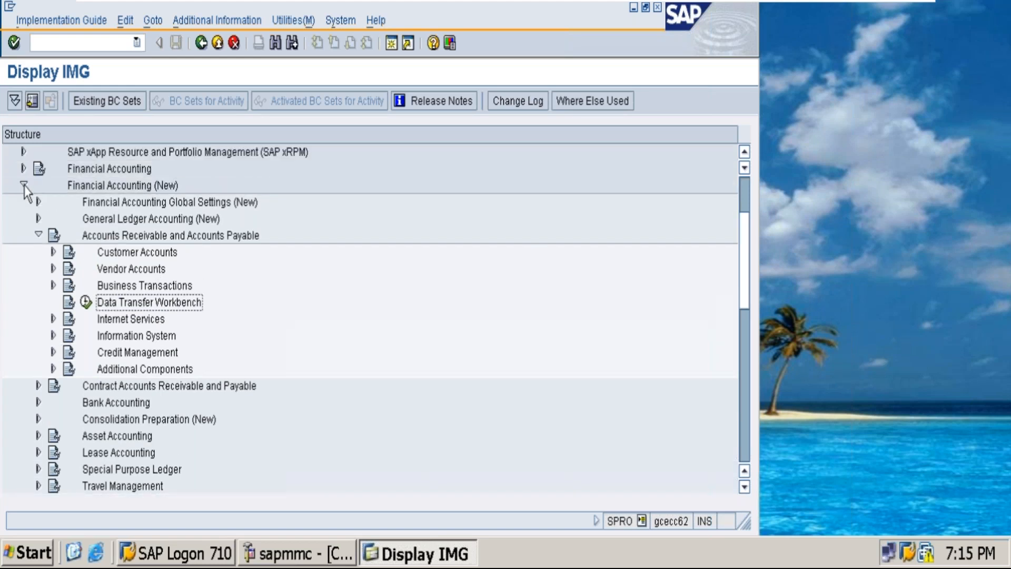
left_click(23, 185)
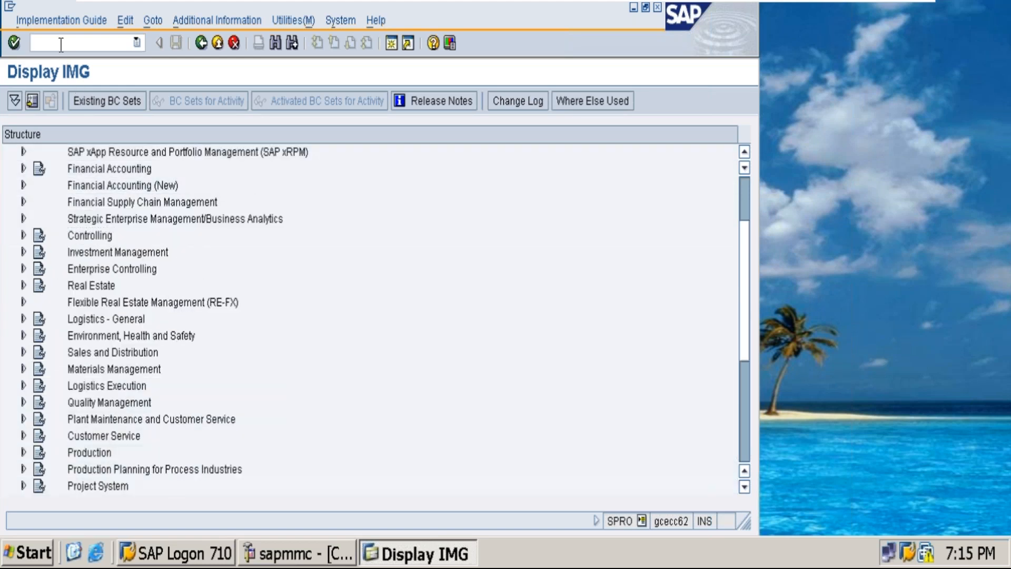
Return to SAP Easy Access with /n and reopen the Customizing Implementation Guide through transaction spro.
left_click(61, 44)
type("/")
type("n")
key("Return")
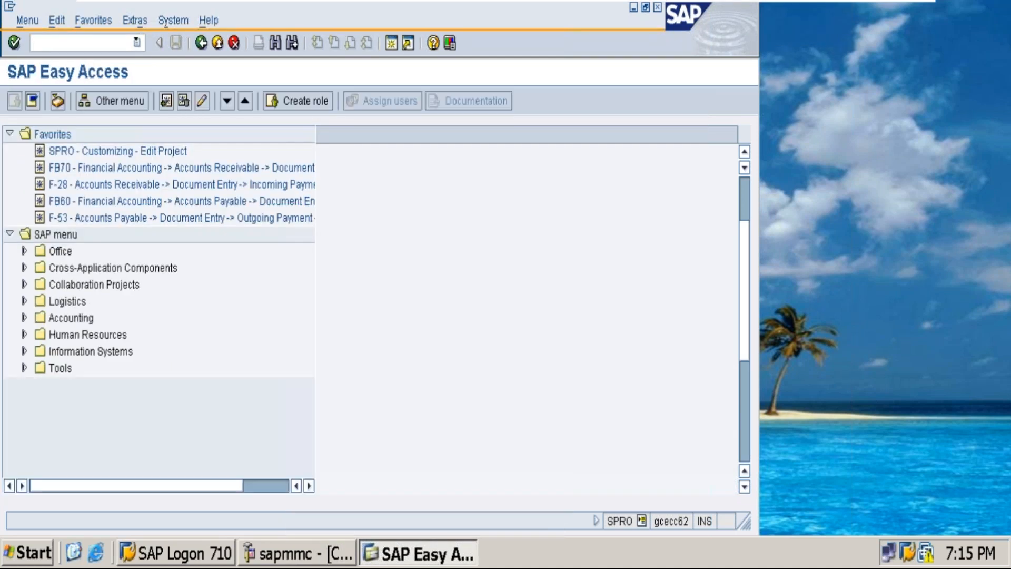
type("spro")
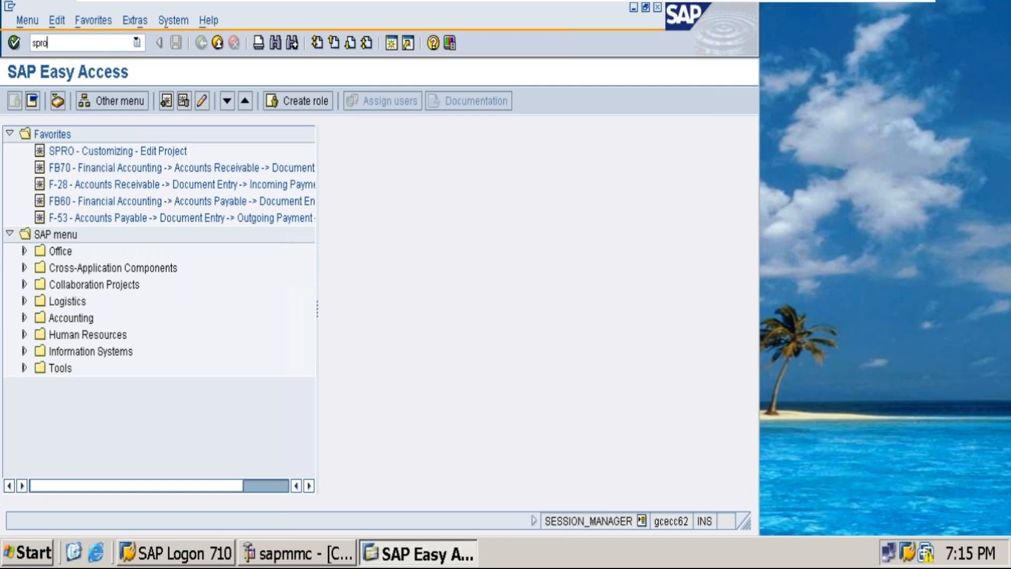
key("Return")
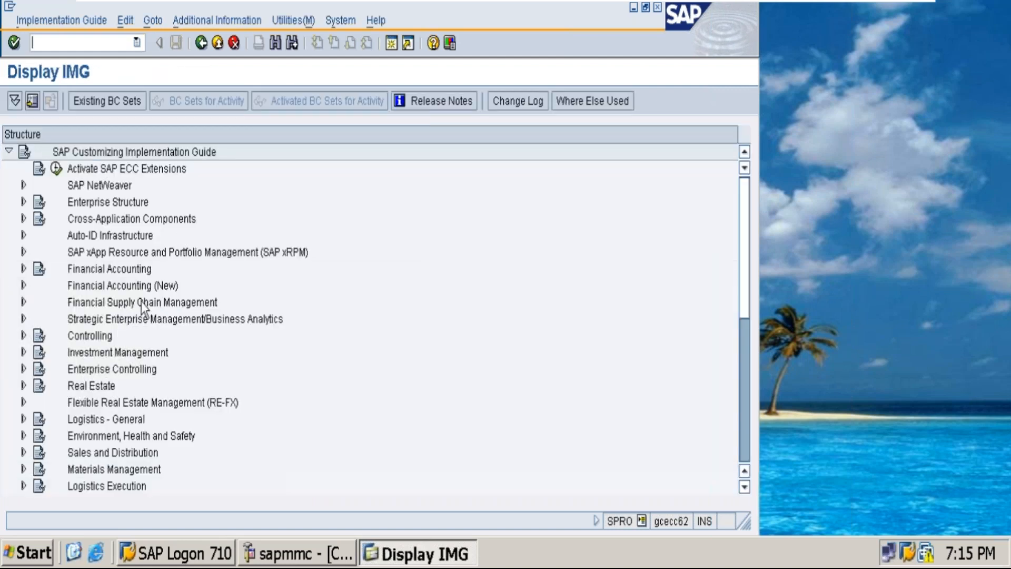
Expand Financial Accounting (New), Accounts Receivable and Accounts Payable, Business Transactions and Open Item Clearing to reach the Clearing Differences activities.
left_click(23, 285)
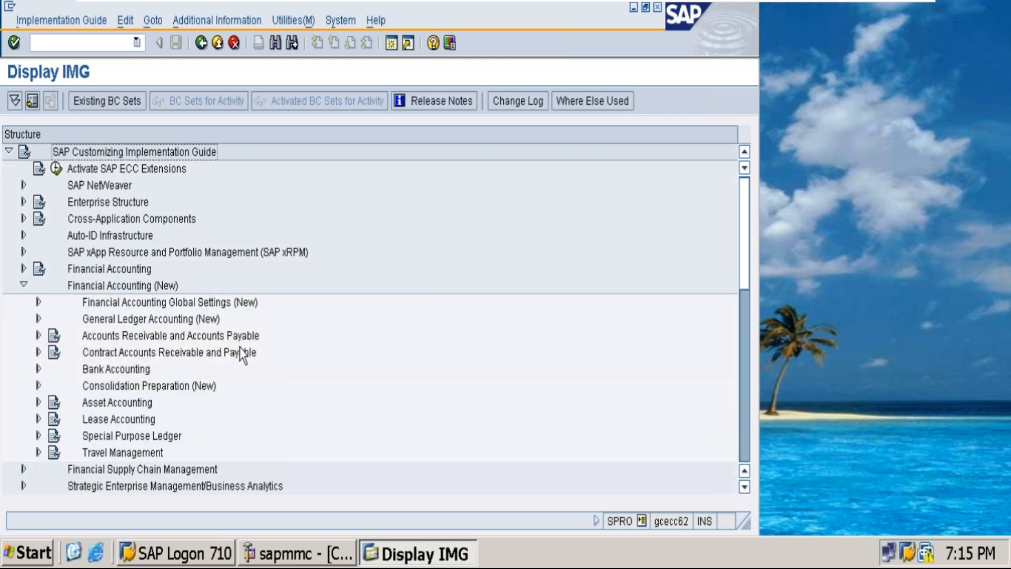
left_click(38, 335)
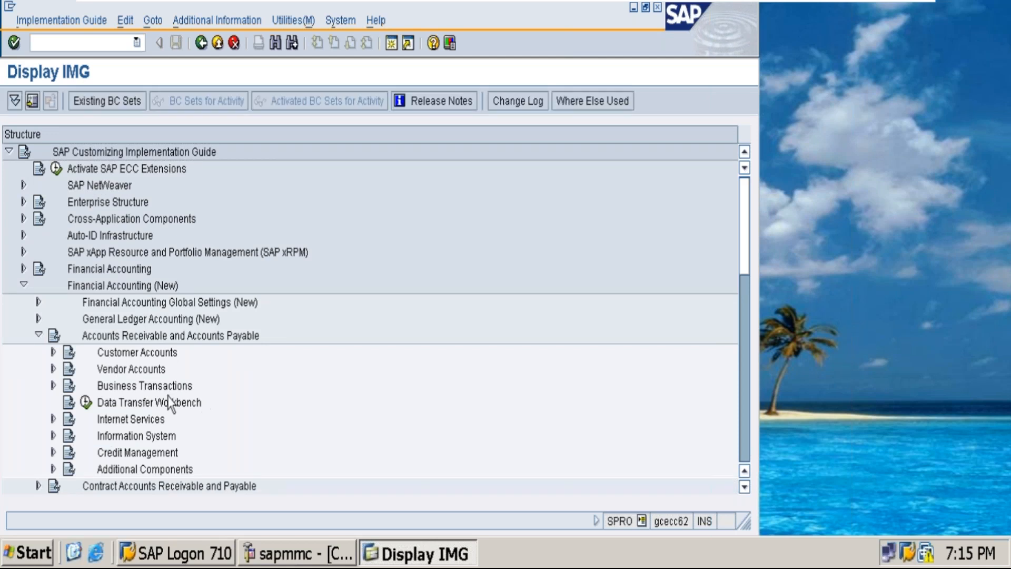
left_click(53, 368)
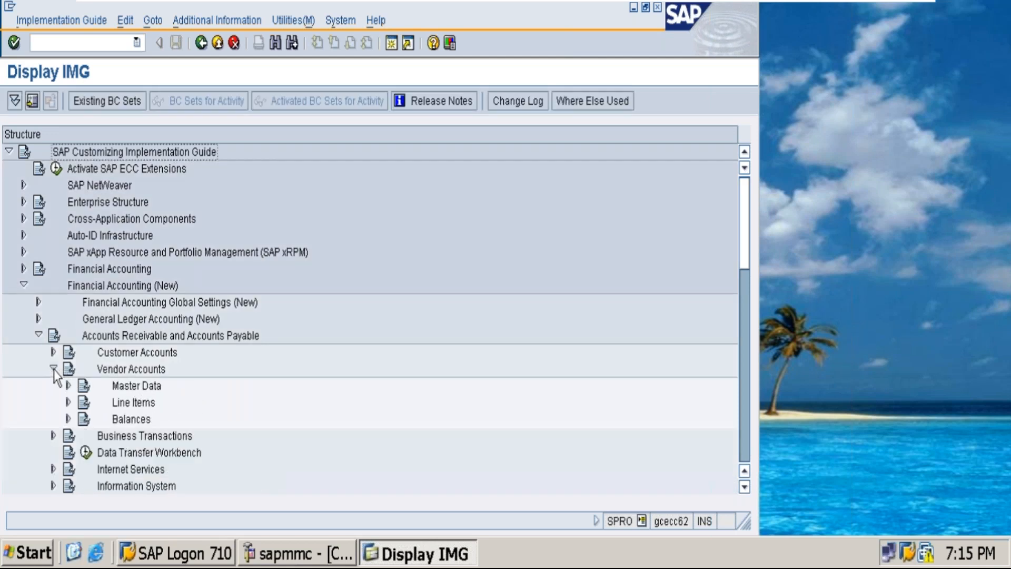
left_click(53, 436)
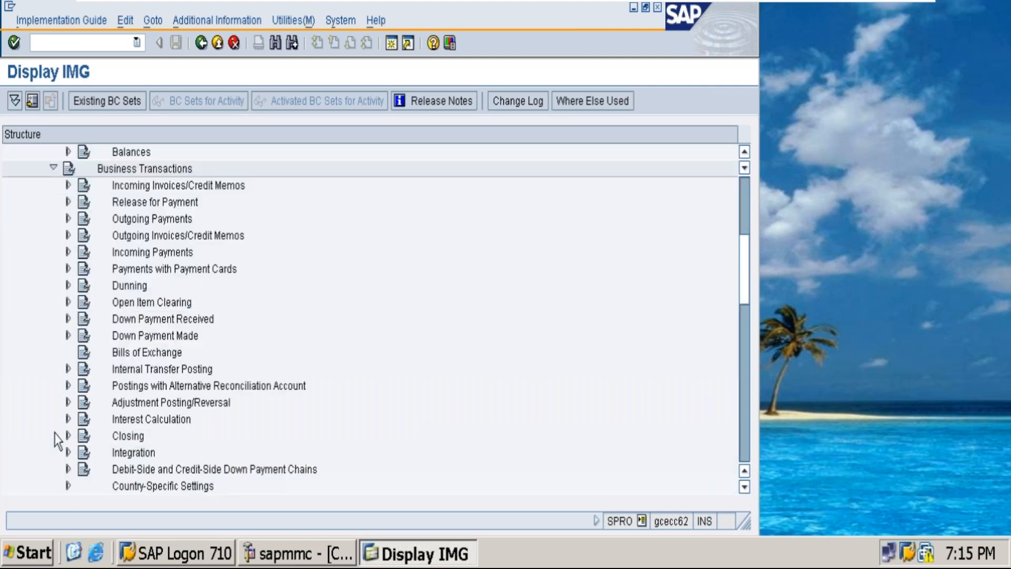
left_click(161, 304)
left_click(68, 303)
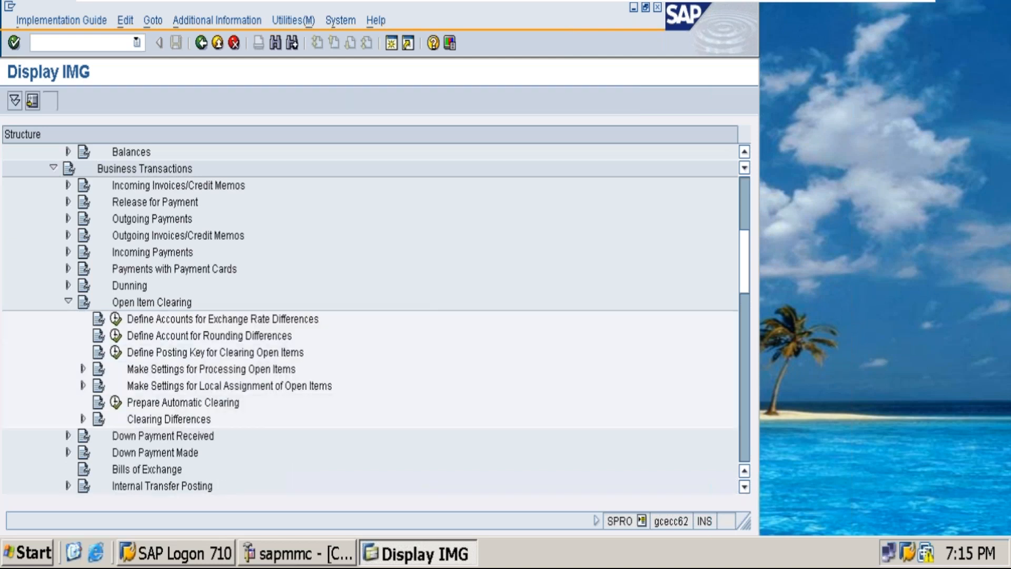
left_click(83, 419)
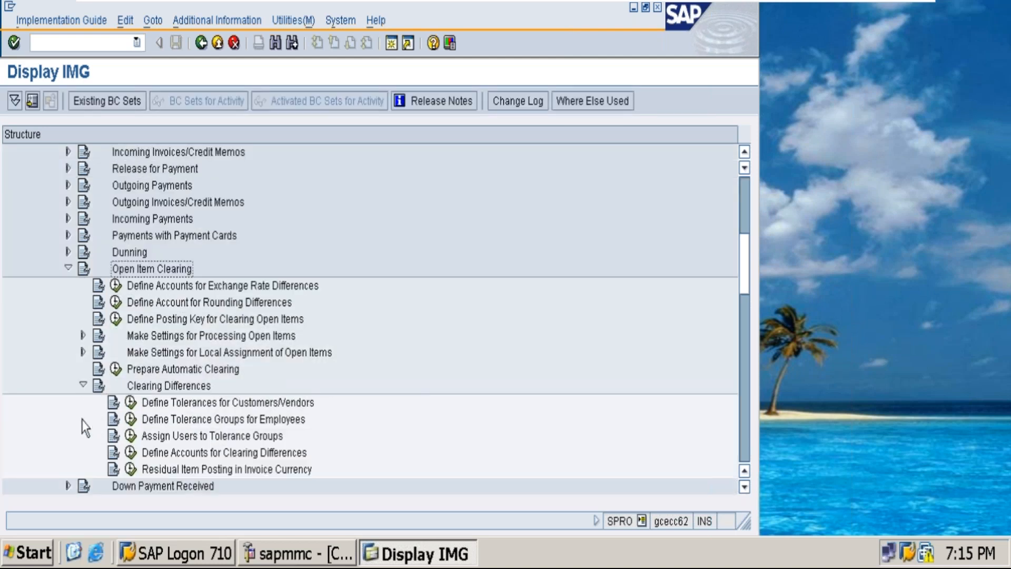
Open Define Tolerances for Customers/Vendors and start a new entry for company code 7676 with a blank tolerance group.
left_click(133, 404)
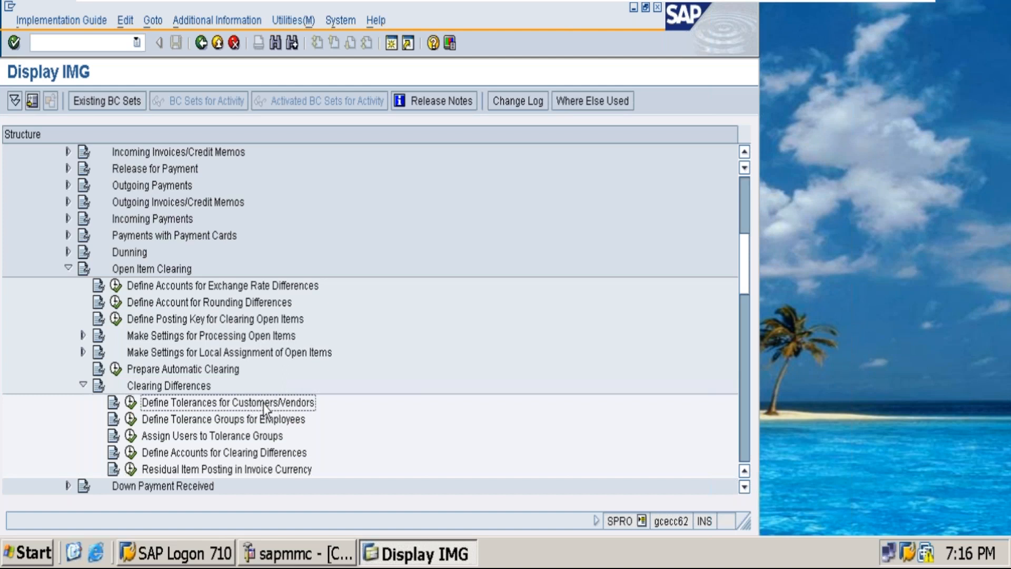
left_click(132, 403)
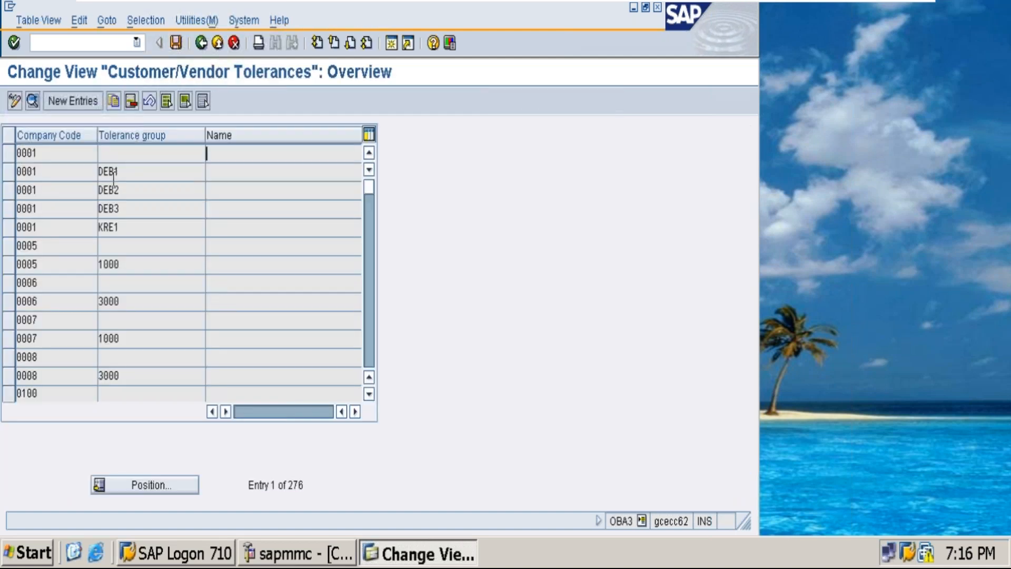
left_click(76, 102)
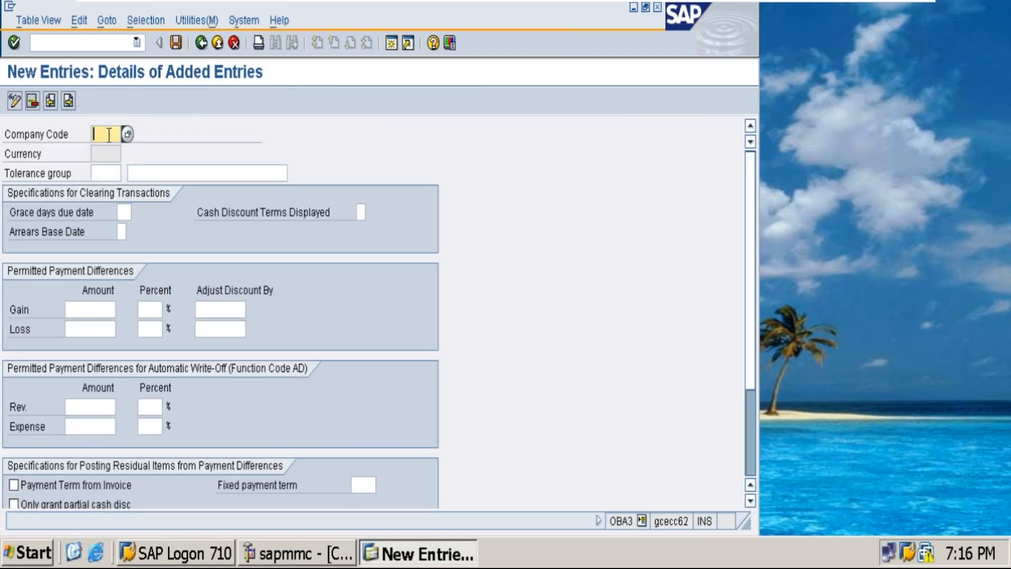
type("7676")
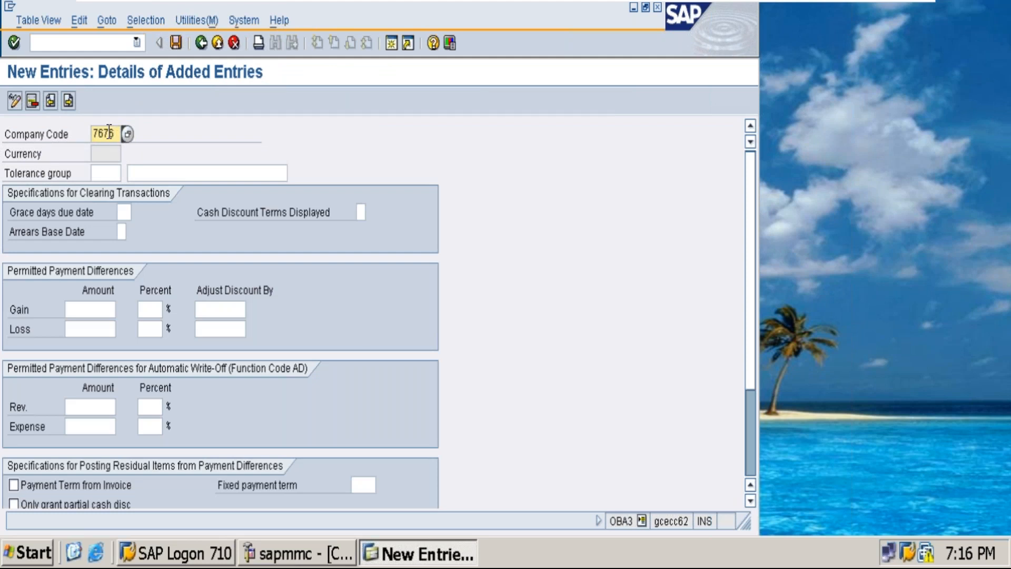
key("Tab")
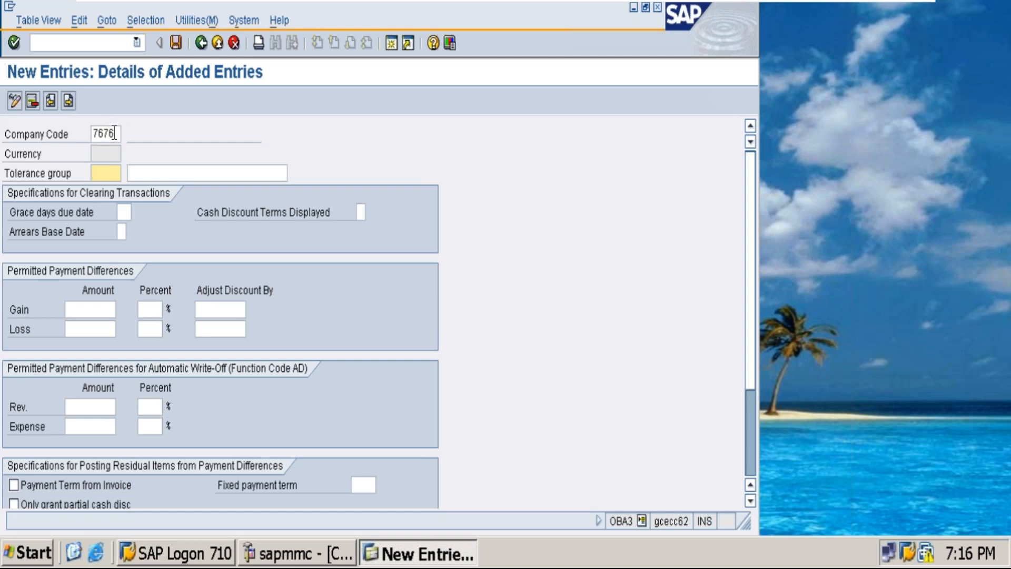
Set the permitted payment differences to an amount of 100 and 10 percent for both gain and loss.
left_click(88, 307)
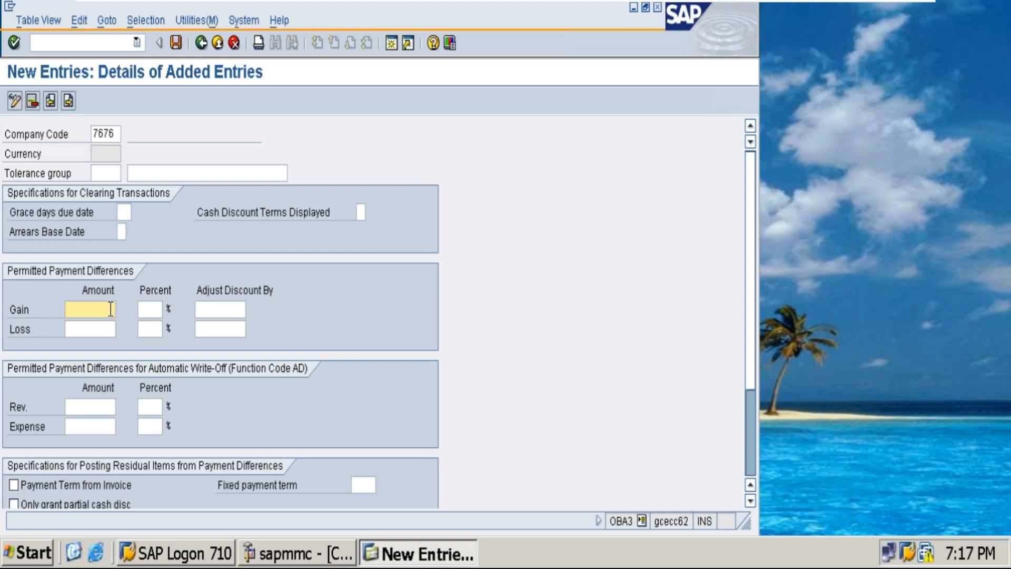
type("100")
key("Tab")
type("10")
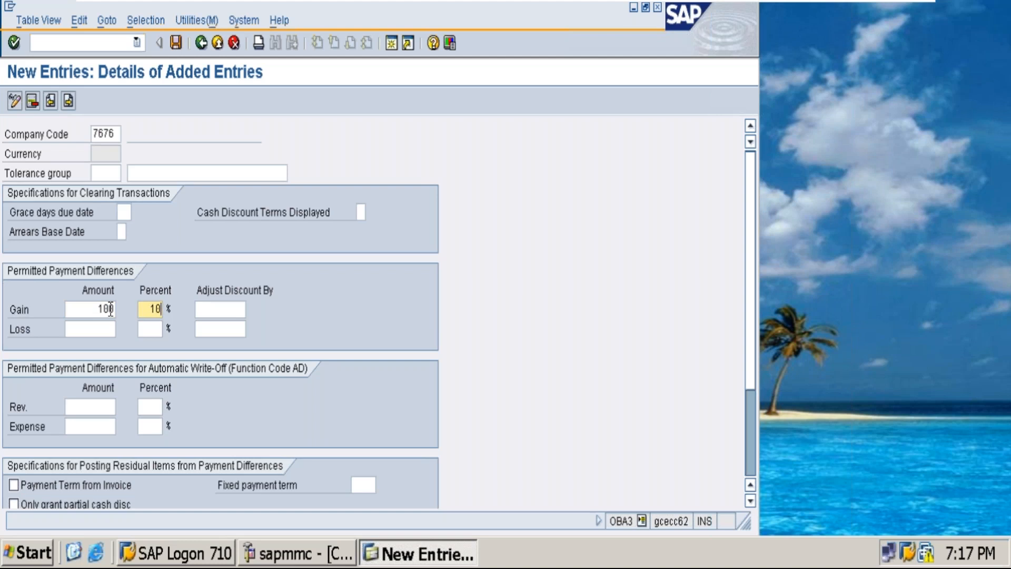
key("Tab")
key("Tab")
type("100")
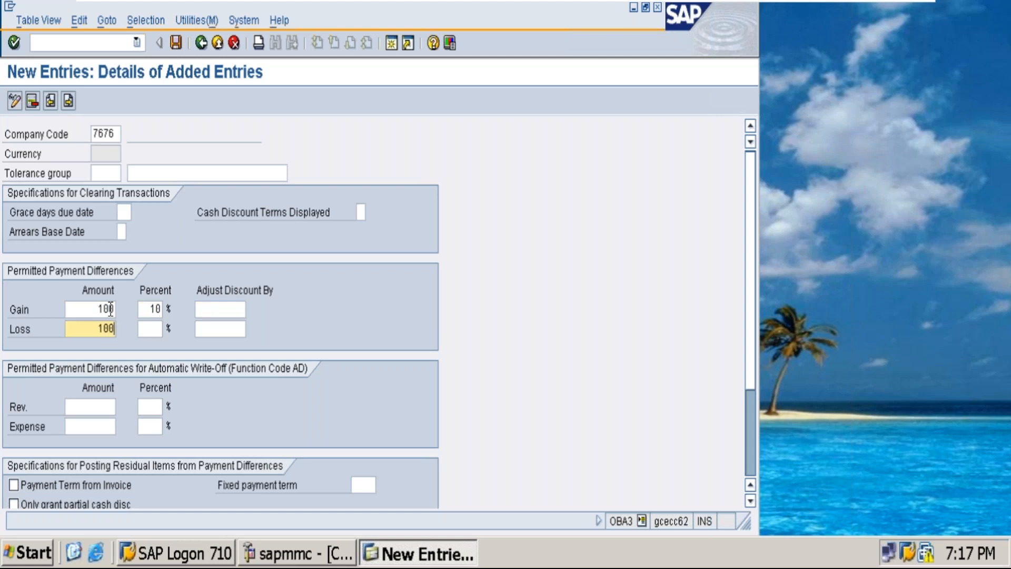
key("Tab")
type("10")
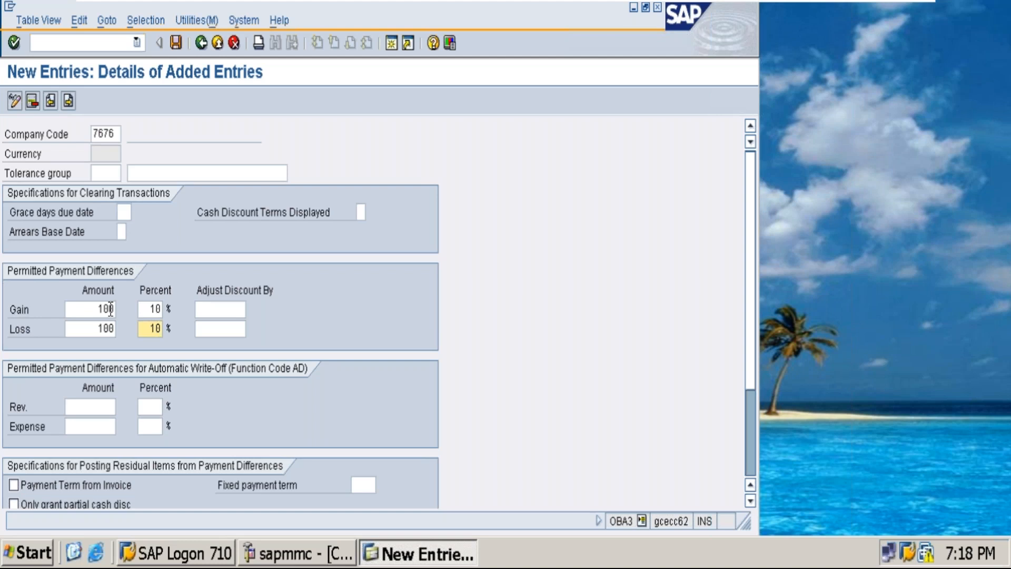
Set the automatic write-off payment differences to an amount of 100 and 10 percent for both revenue and expense.
left_click(96, 404)
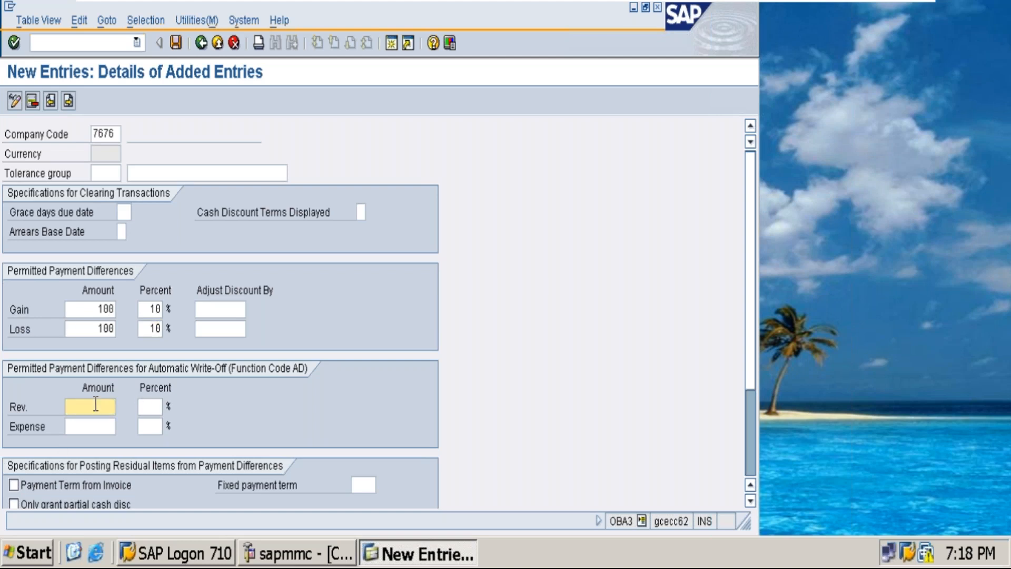
type("100")
key("Tab")
type("10")
key("Tab")
type("10")
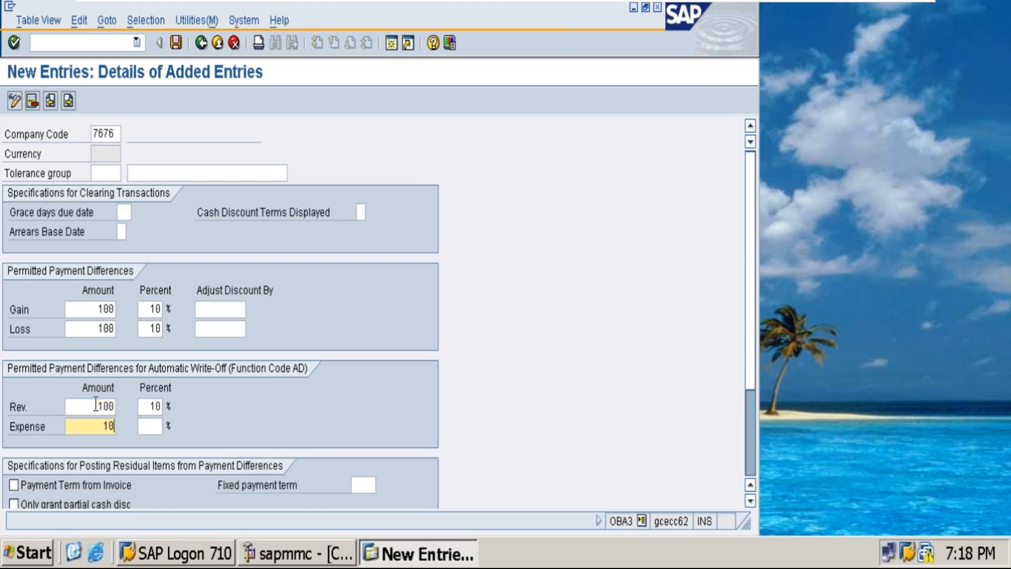
type("0")
key("Tab")
type("10")
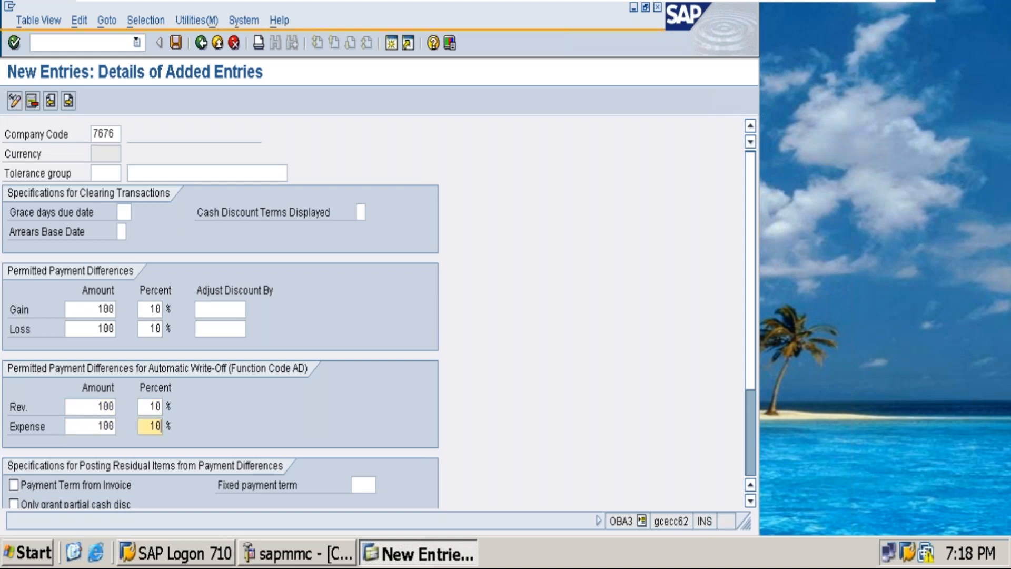
Save the vendor tolerance entry under the "7676sh config" customizing request and return to the IMG structure.
scroll(370, 431, "down", 1)
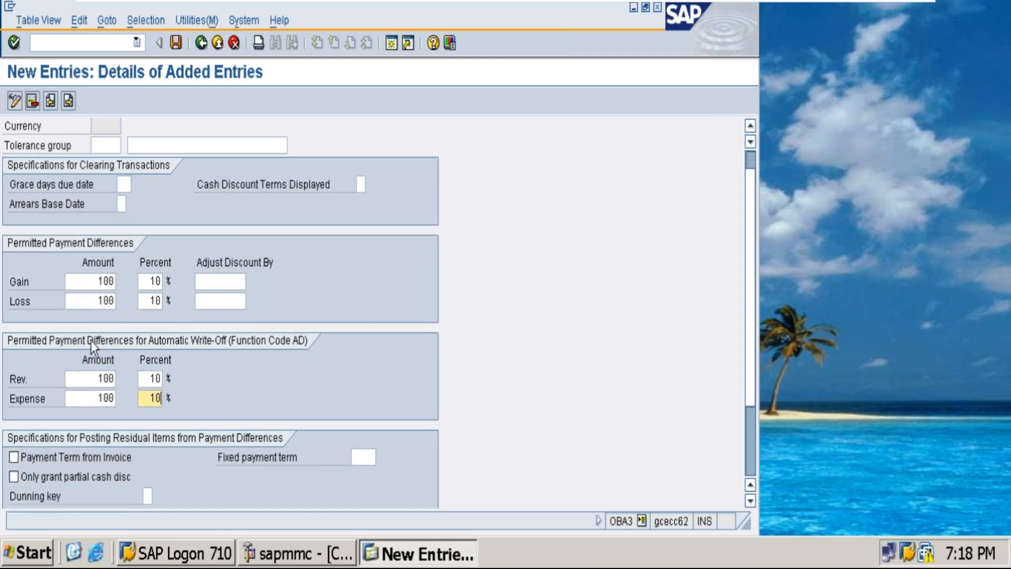
scroll(68, 450, "down", 1)
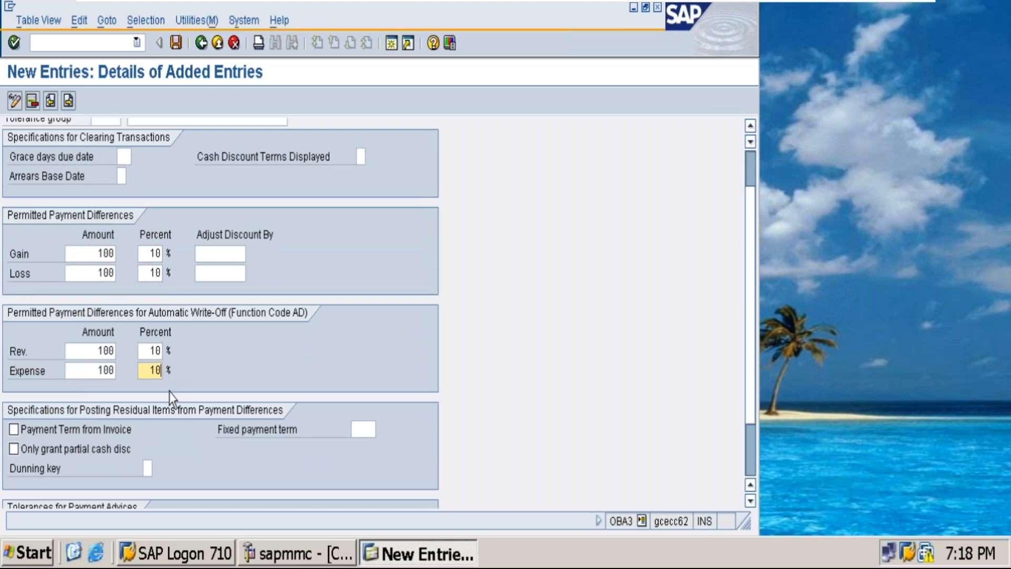
scroll(174, 387, "up", 2)
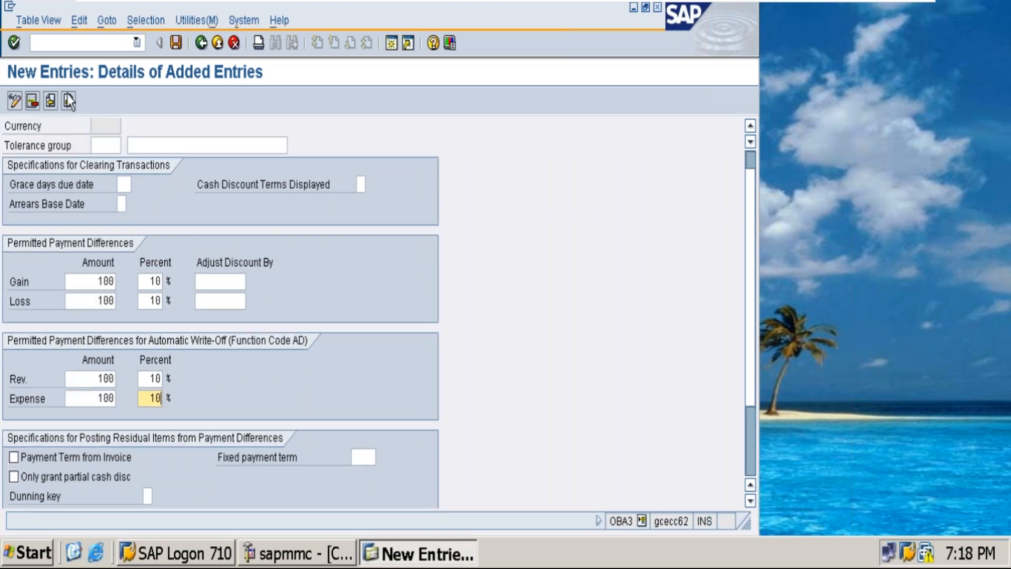
left_click(176, 42)
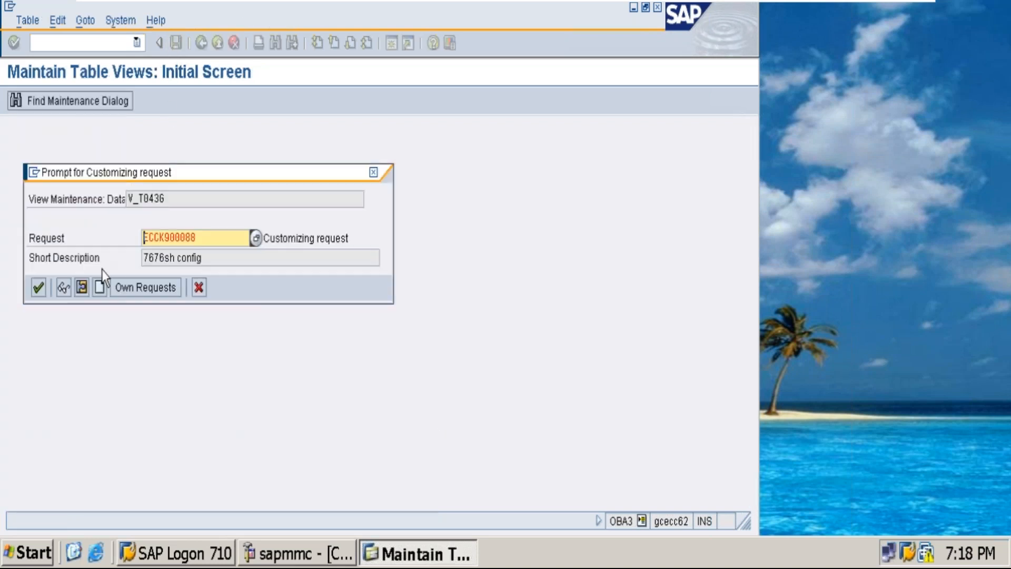
left_click(37, 288)
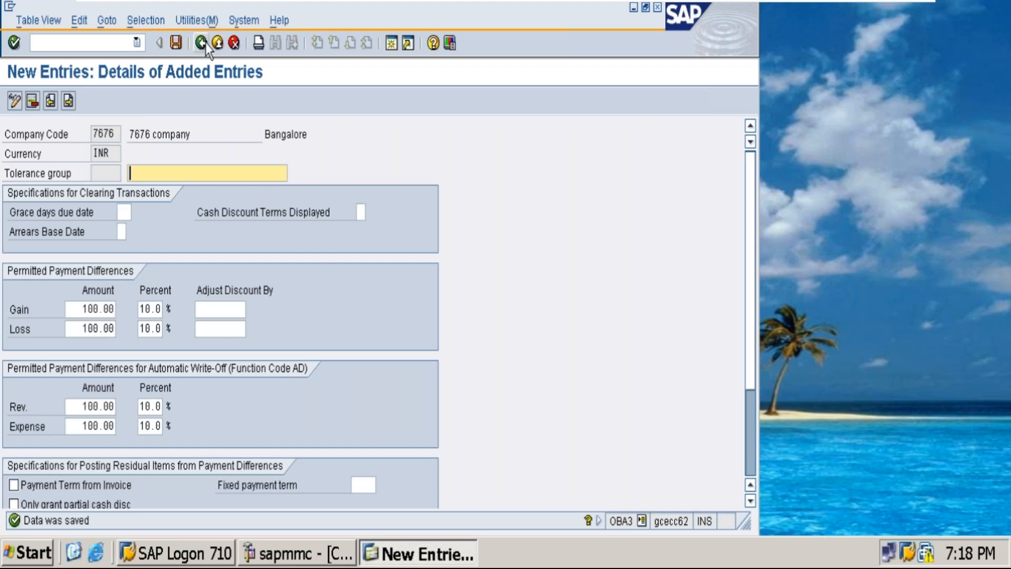
left_click(207, 43)
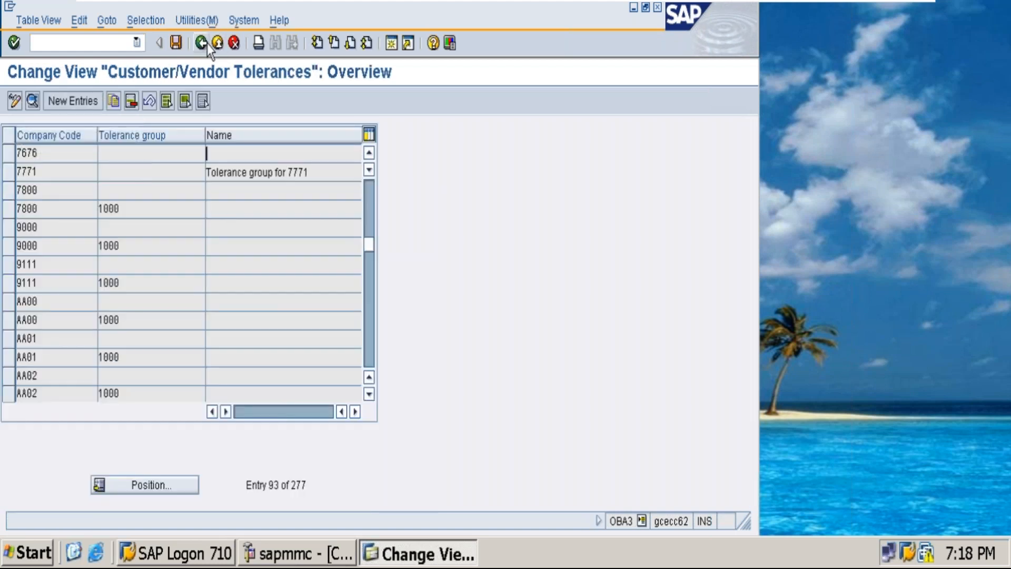
left_click(207, 43)
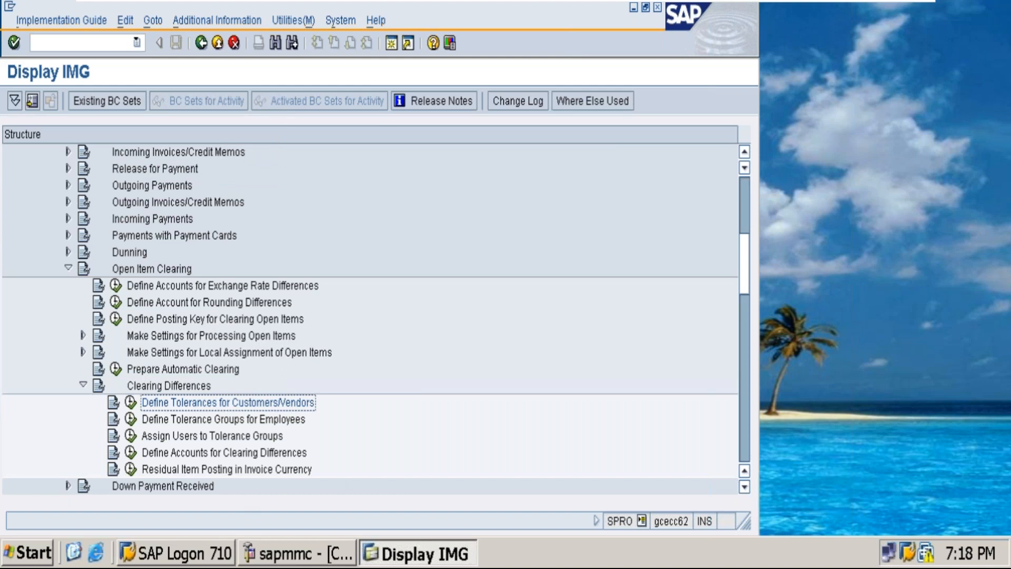
Switch to the SAP workbook in Excel at the Accounts Payable configuration steps.
mouse_move(840, 3)
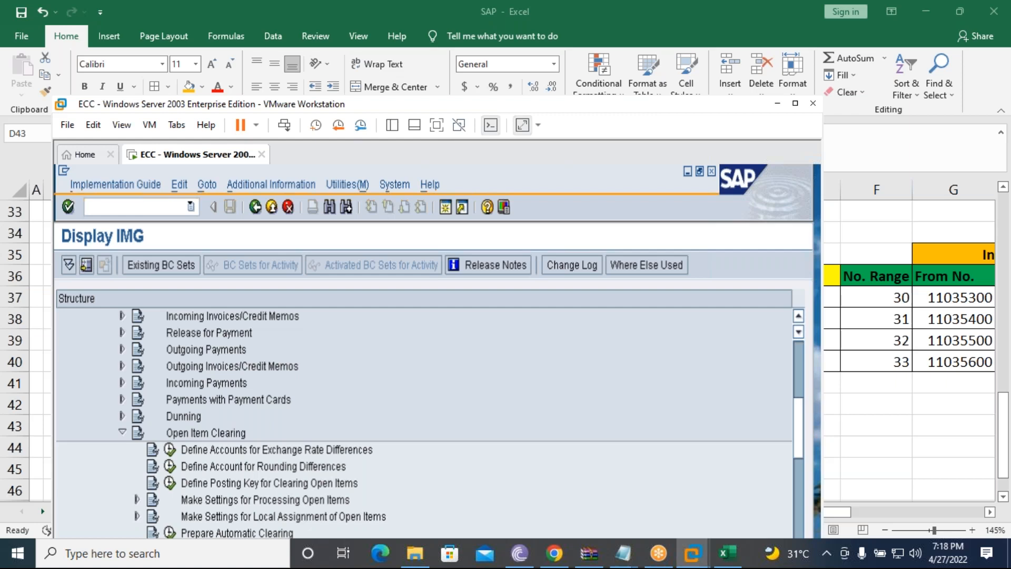
key("alt+Tab")
left_click(165, 345)
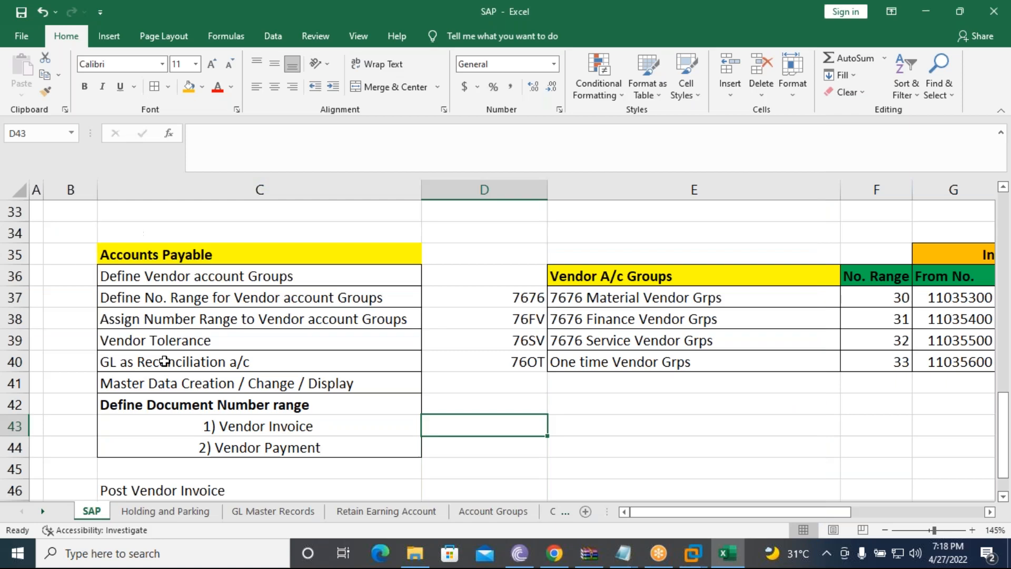
Review the GL as Reconciliation a/c step and the vendor account groups in the Accounts Payable list.
left_click(176, 357)
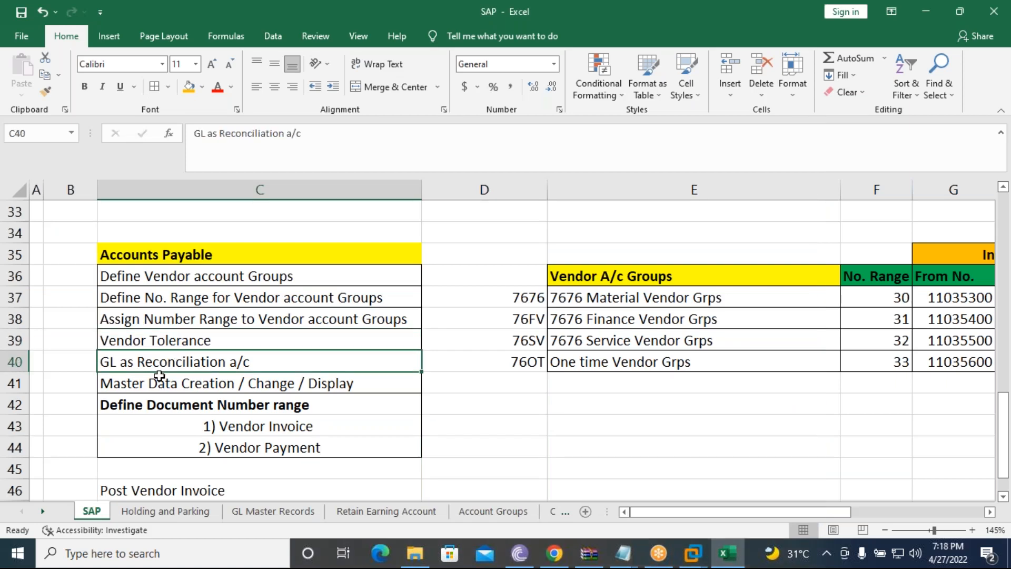
left_click(633, 300)
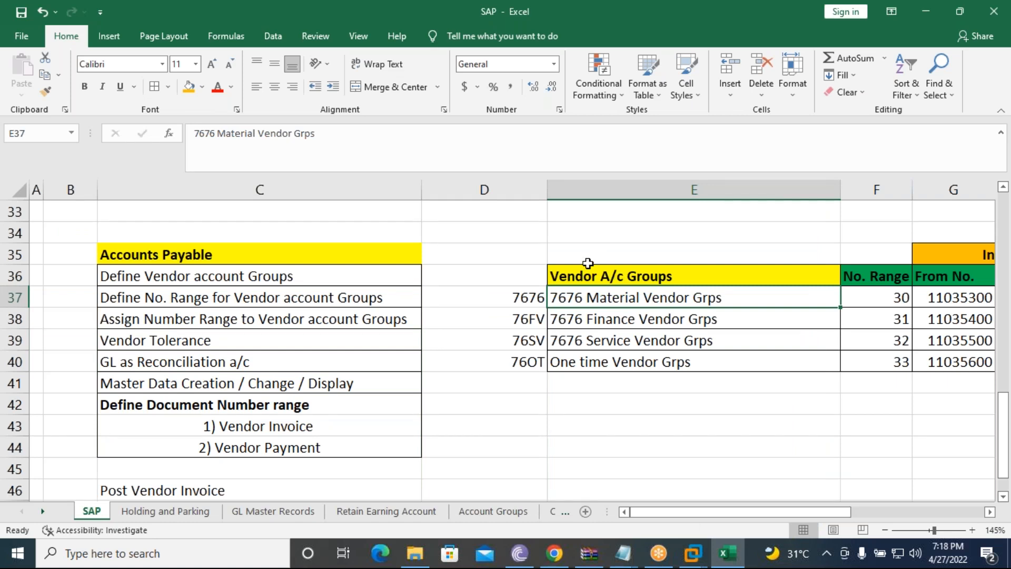
scroll(571, 377, "up", 1)
scroll(140, 361, "down", 1)
left_click(160, 365)
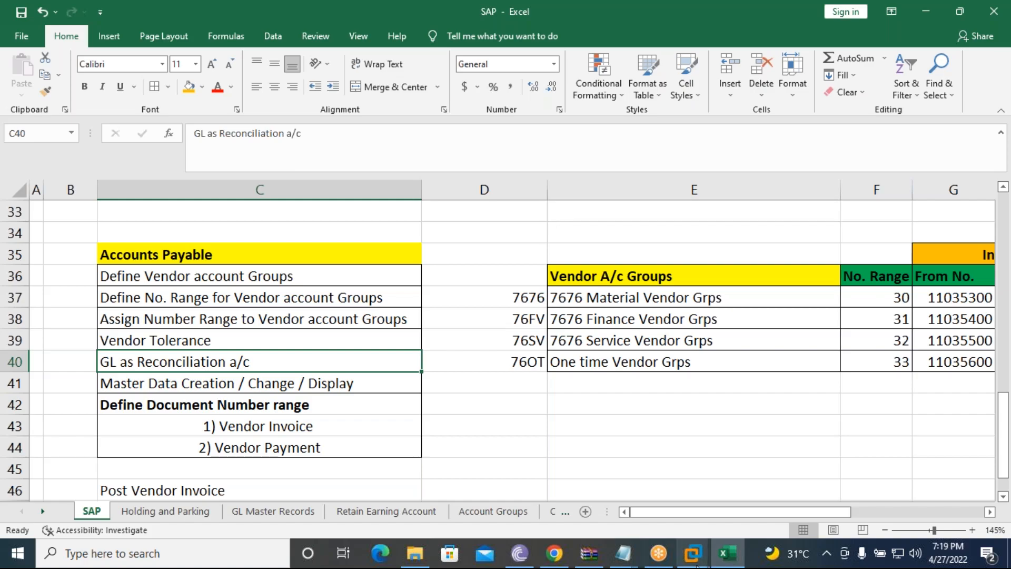
Switch to the SAP virtual machine at the Edit G/L Account Centrally screen for company code 7676.
left_click(774, 463)
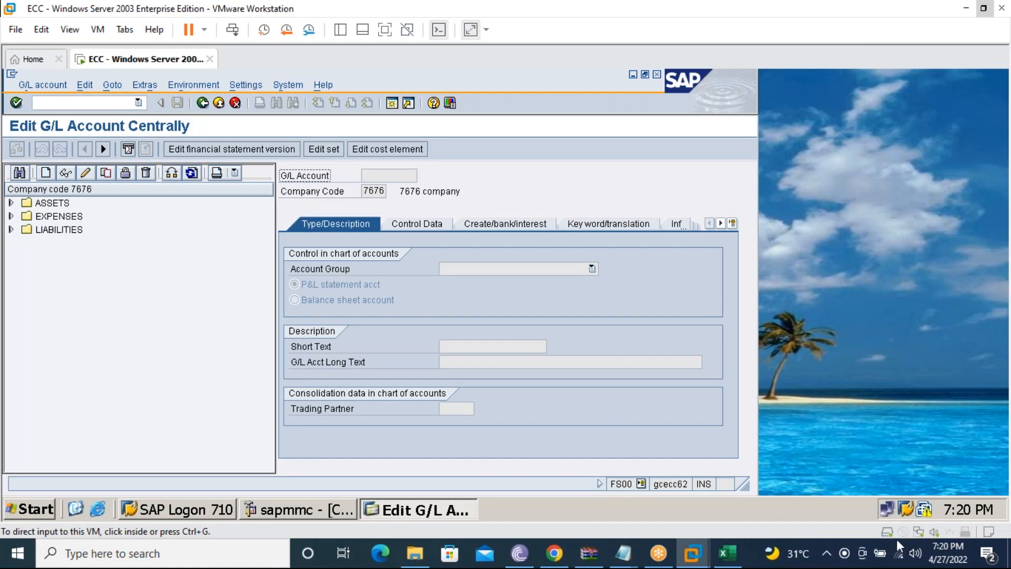
mouse_move(902, 556)
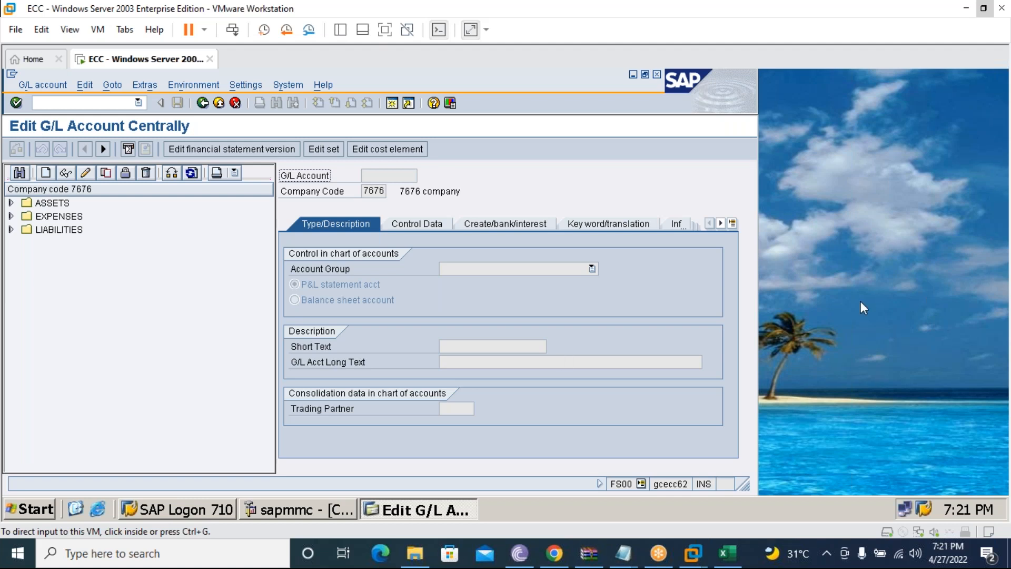
left_click(824, 100)
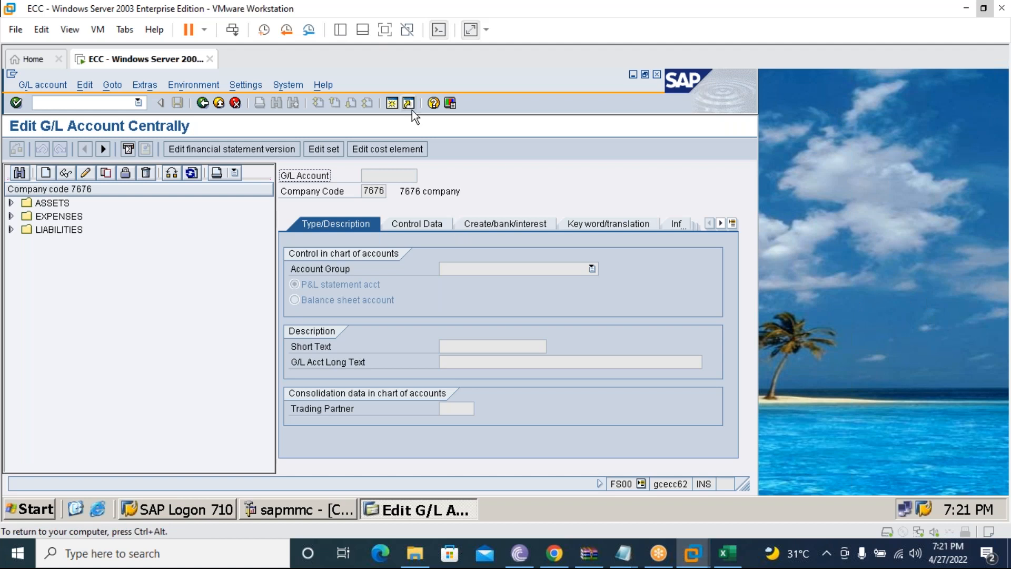
key("ctrl+alt")
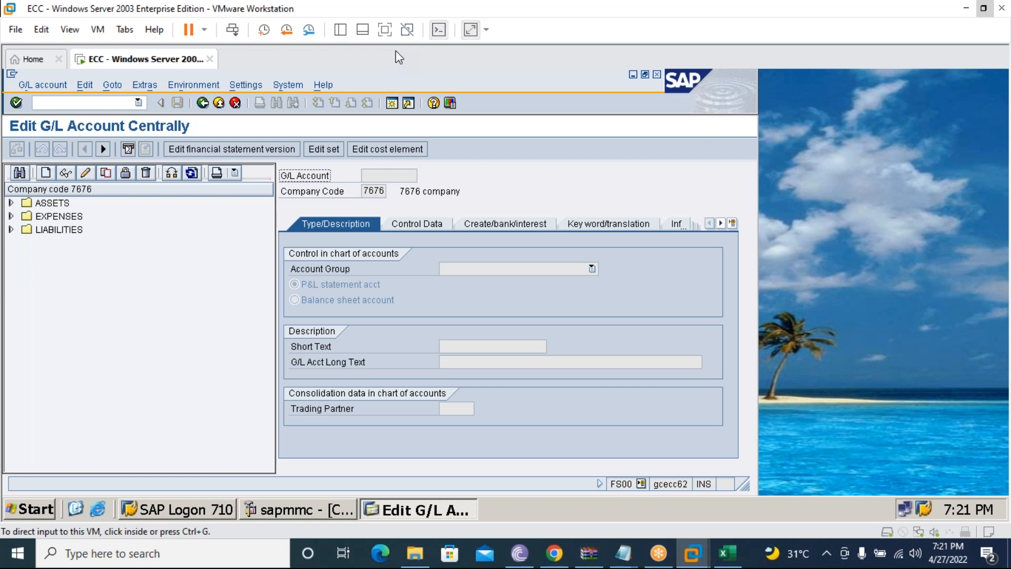
key("ctrl+alt+Return")
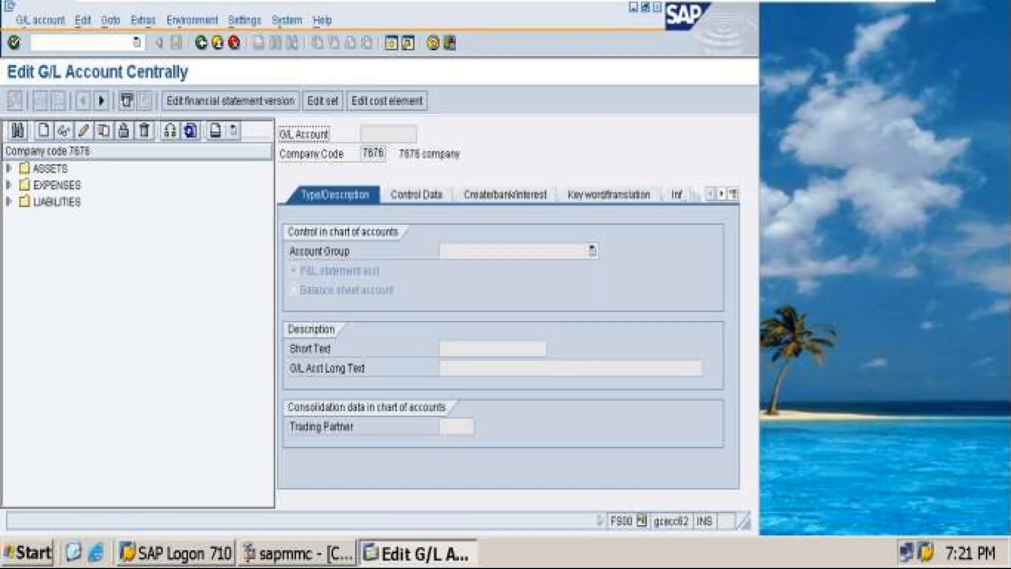
Expand the account folders and start creating G/L account 200001 in company code 7676.
left_click(8, 168)
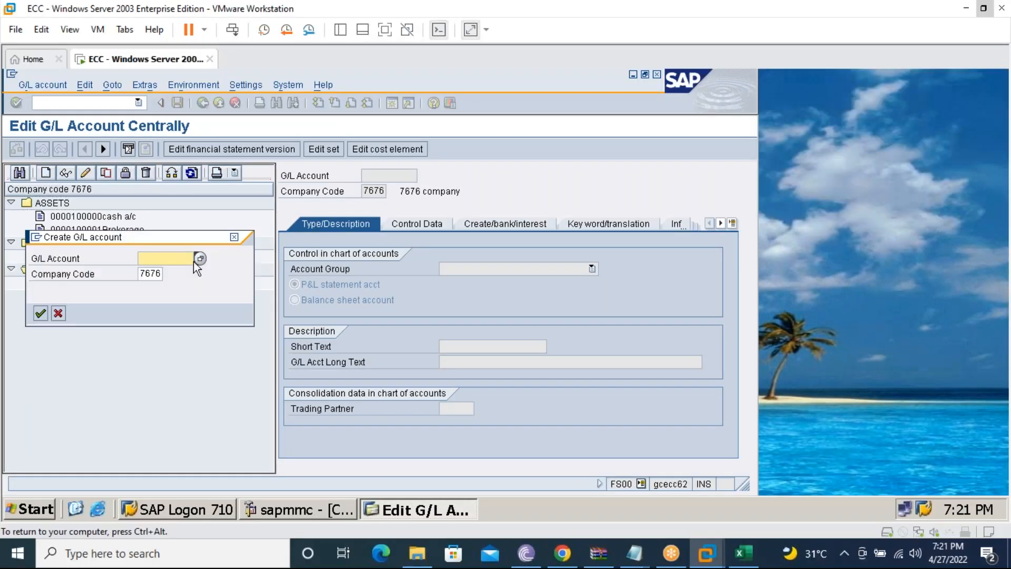
left_click_drag(172, 240, 458, 235)
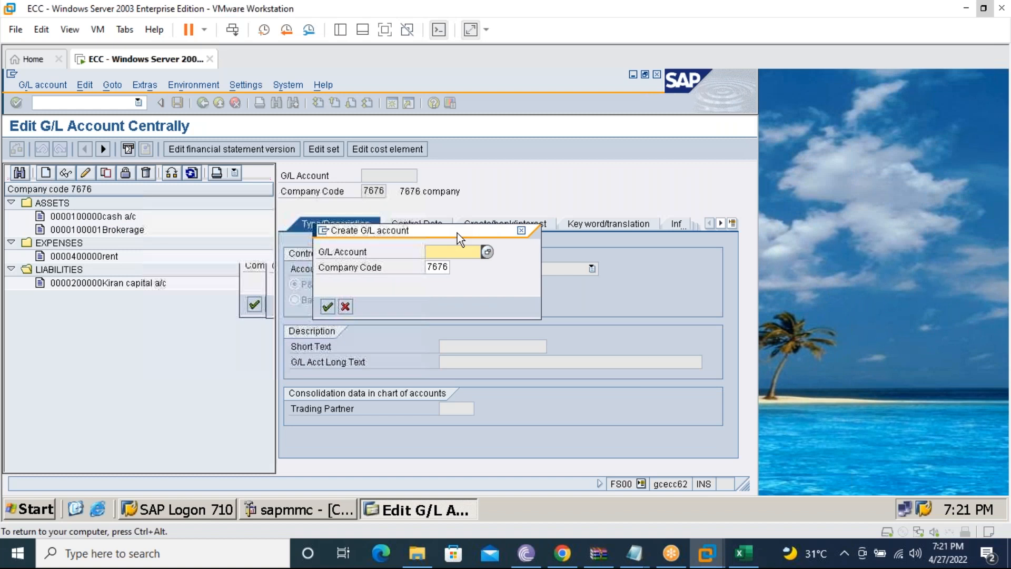
type("200000")
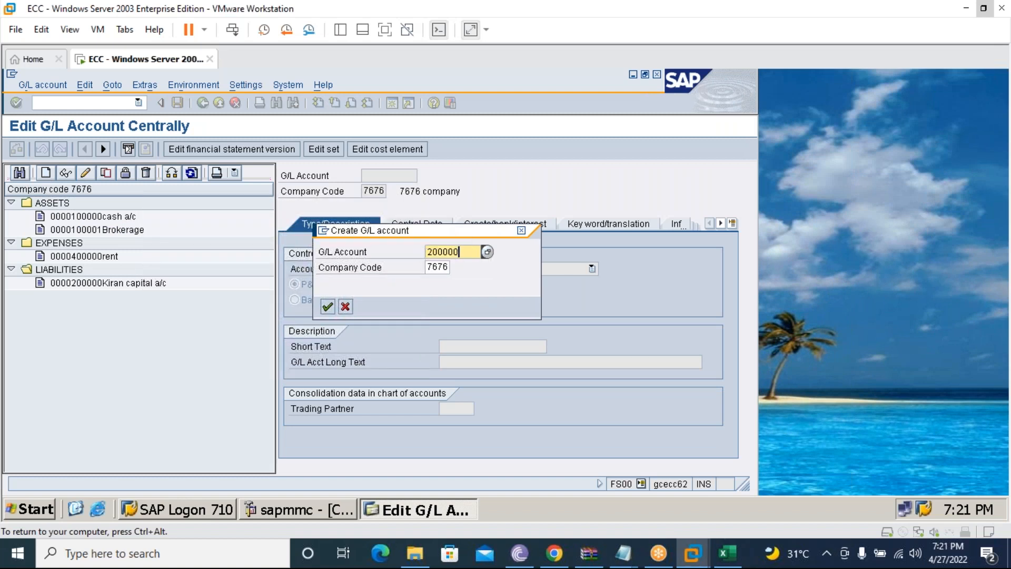
key("BackSpace")
type("1")
left_click(328, 310)
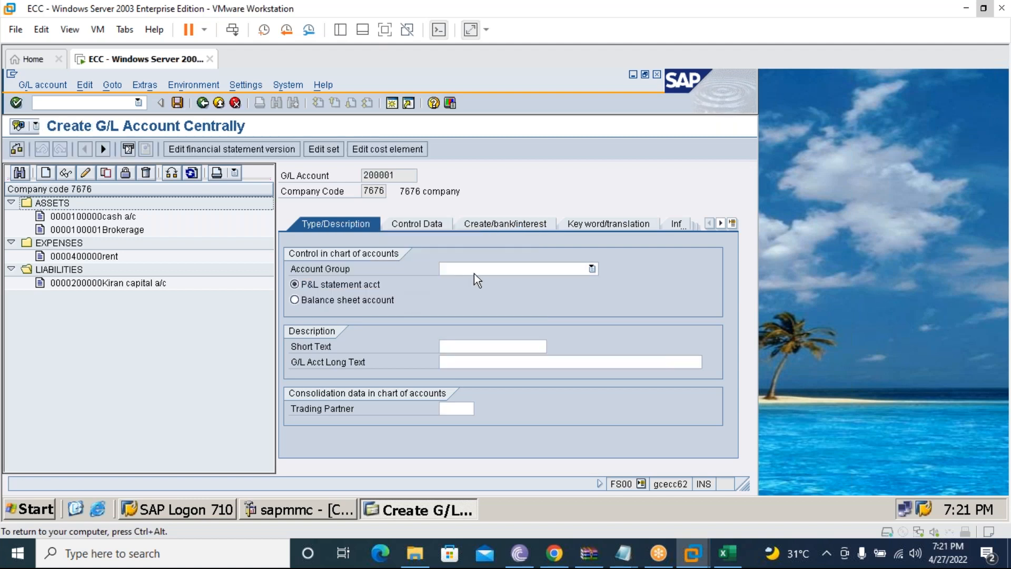
Assign G/L account 200001 to the LIABILITIES account group as a balance sheet account.
left_click(477, 267)
left_click(483, 317)
left_click(361, 301)
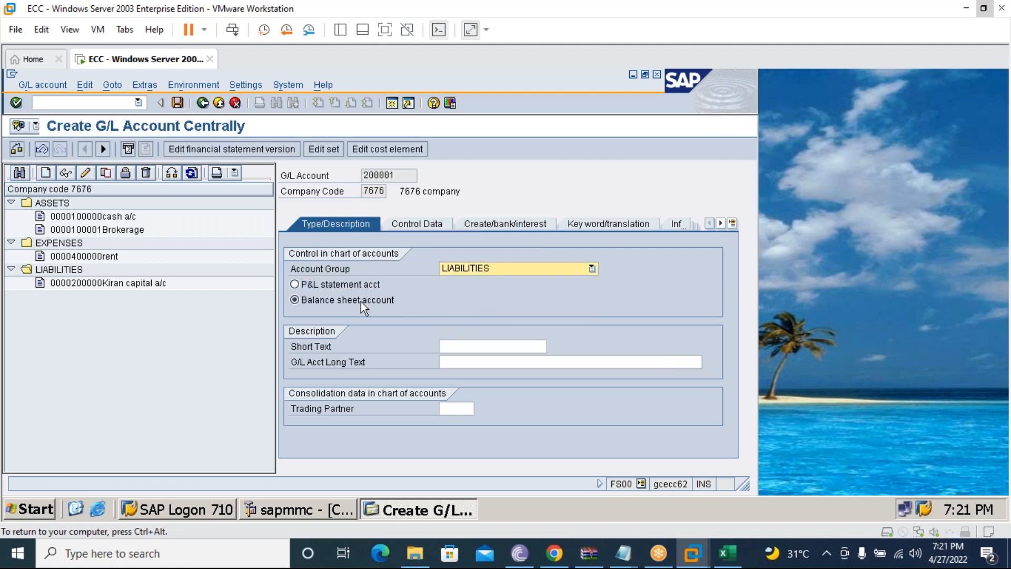
Enter "Material Vendor 7676" as both the short text and the long text of G/L account 200001.
left_click(472, 348)
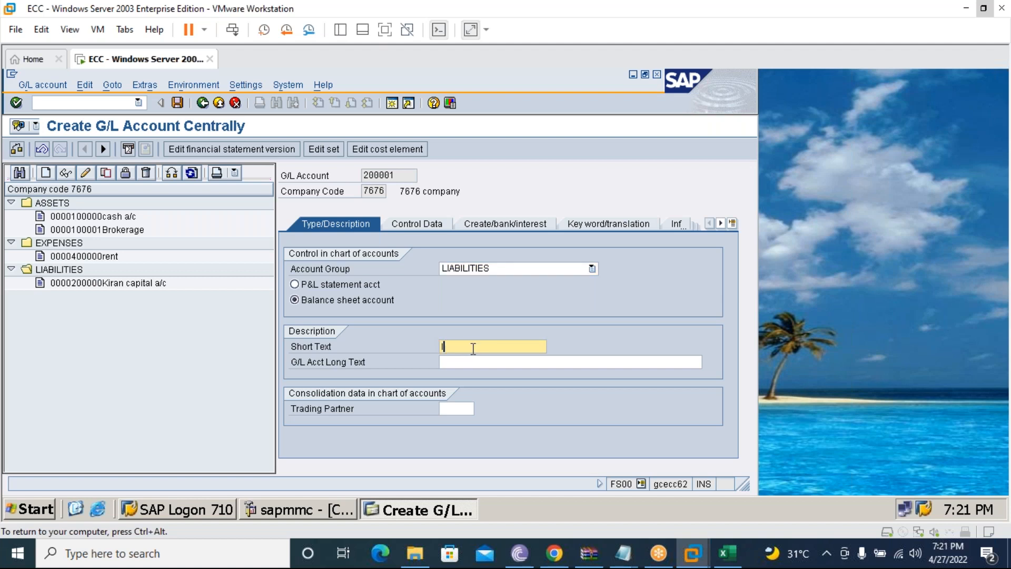
type("Material")
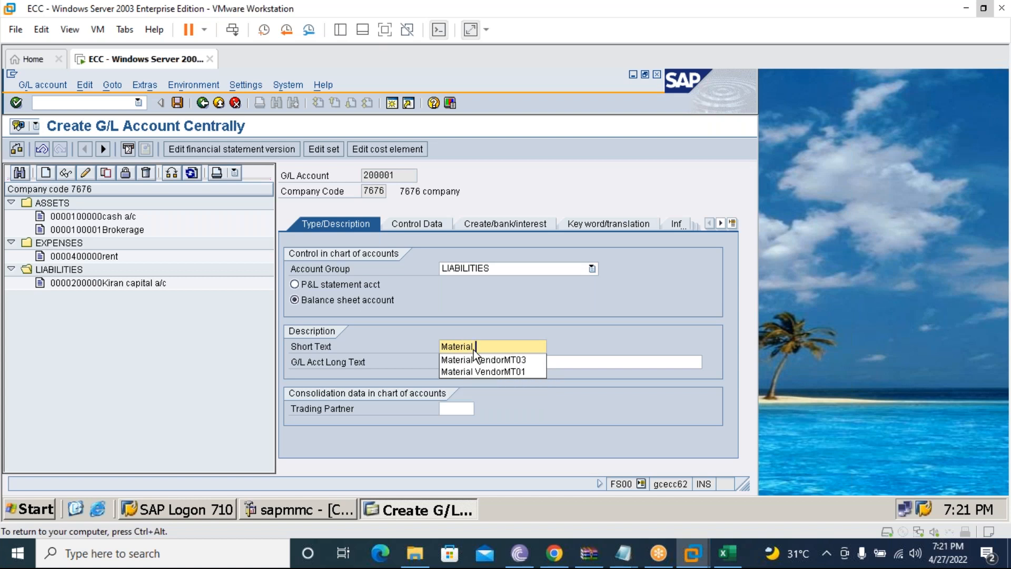
type(" Vendor M")
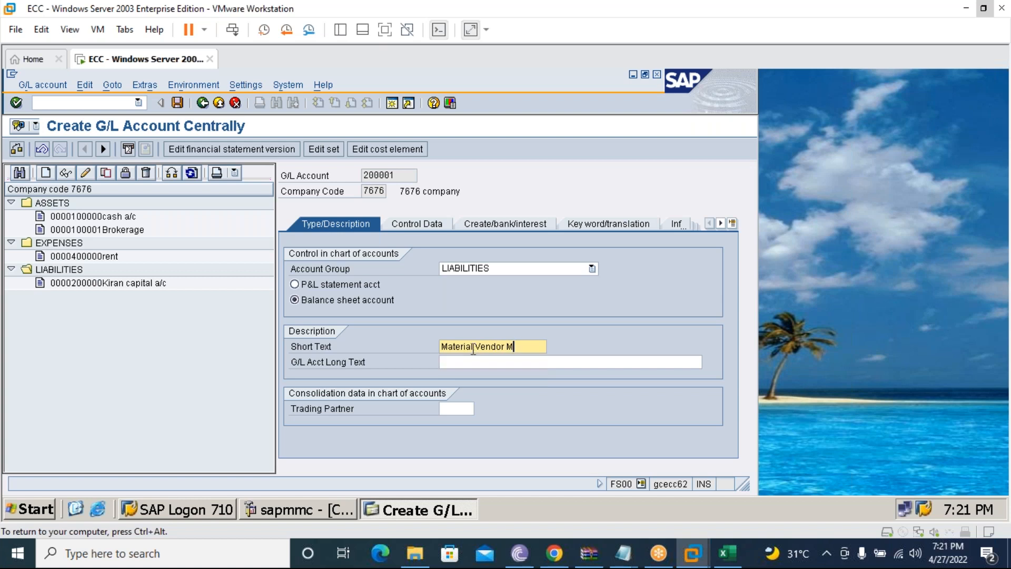
key("BackSpace")
type("7676")
key("Tab")
type("Maer")
key("BackSpace")
key("BackSpace")
type("terial")
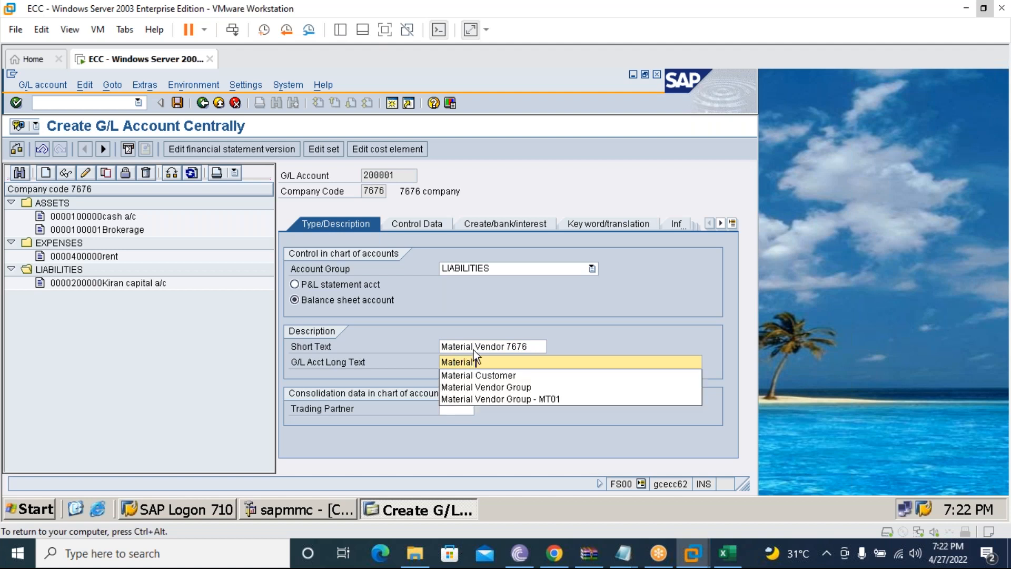
type(" Vendor ")
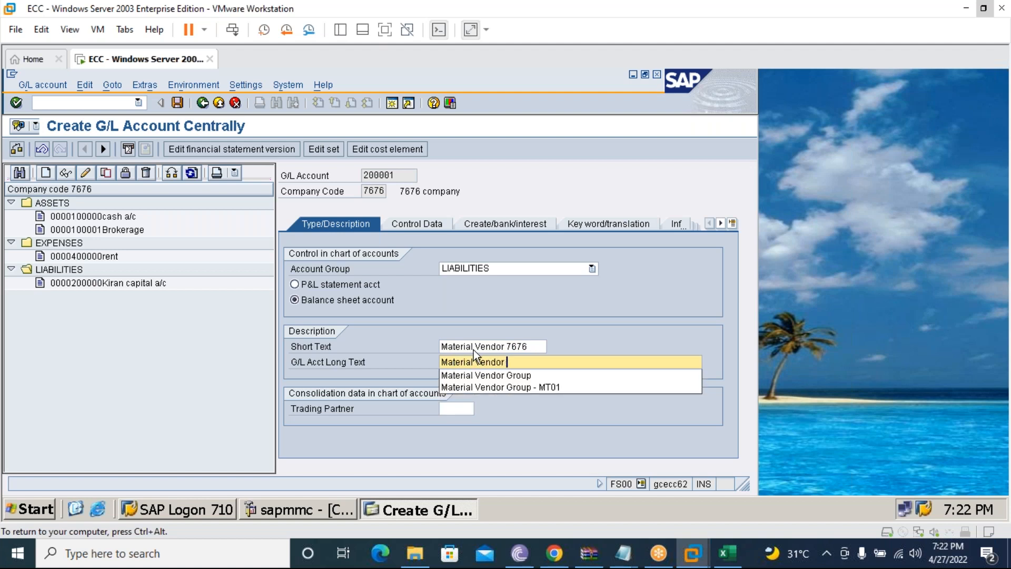
type("767")
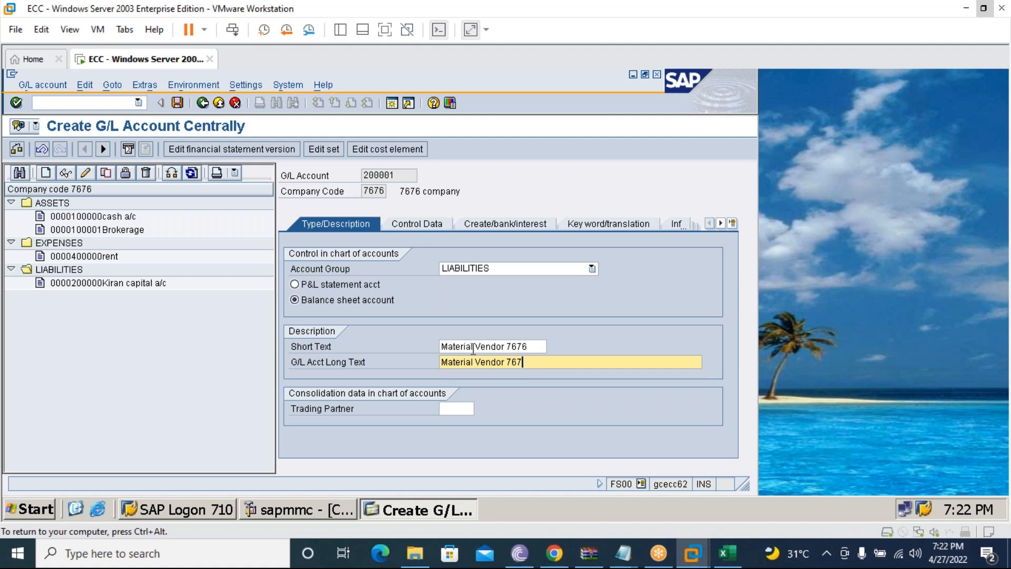
type("6")
Complete the control data of account 200001 with reconciliation account type Vendors, line item display enabled and sort key 001.
left_click(422, 223)
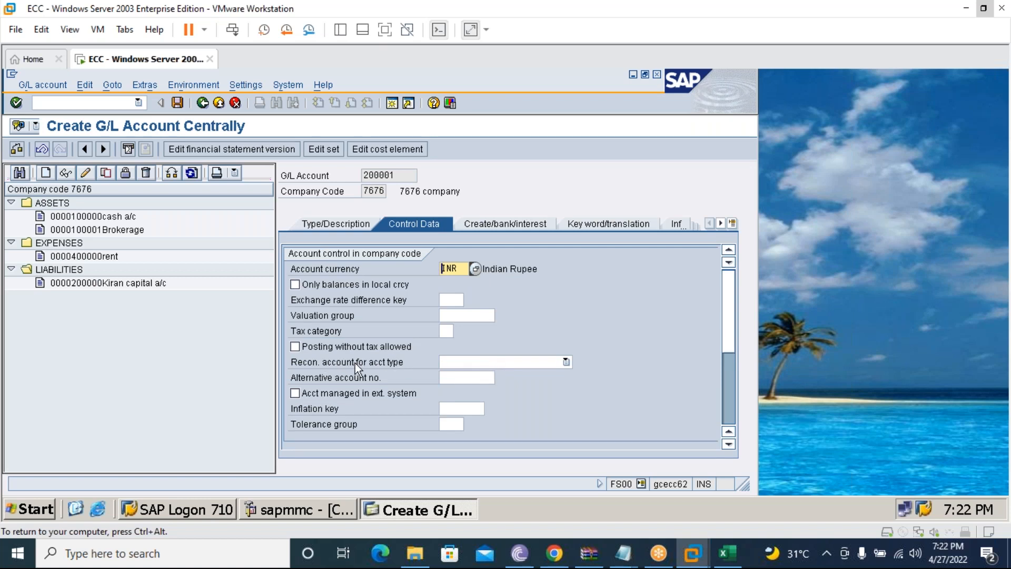
left_click(447, 363)
left_click(460, 400)
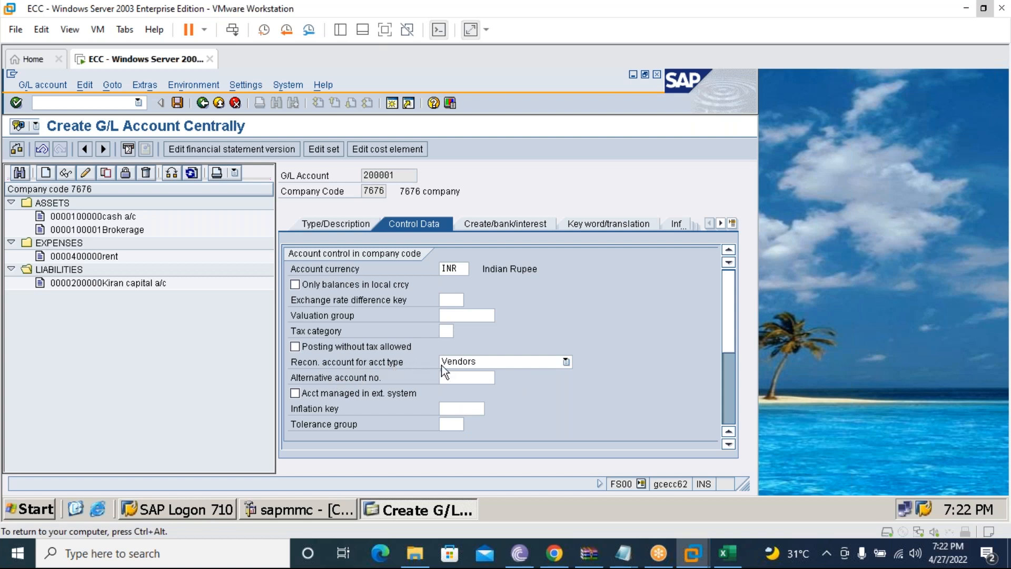
scroll(473, 369, "down", 2)
left_click(354, 391)
left_click(444, 407)
type("001")
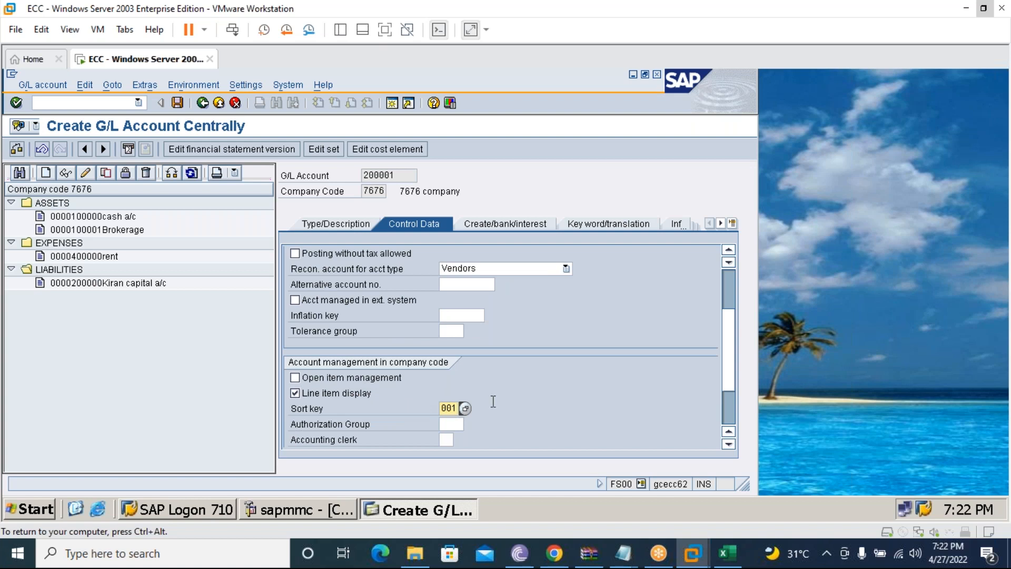
Set the field status group of account 200001 to G067 (Reconciliation accounts) and save the account.
left_click(514, 223)
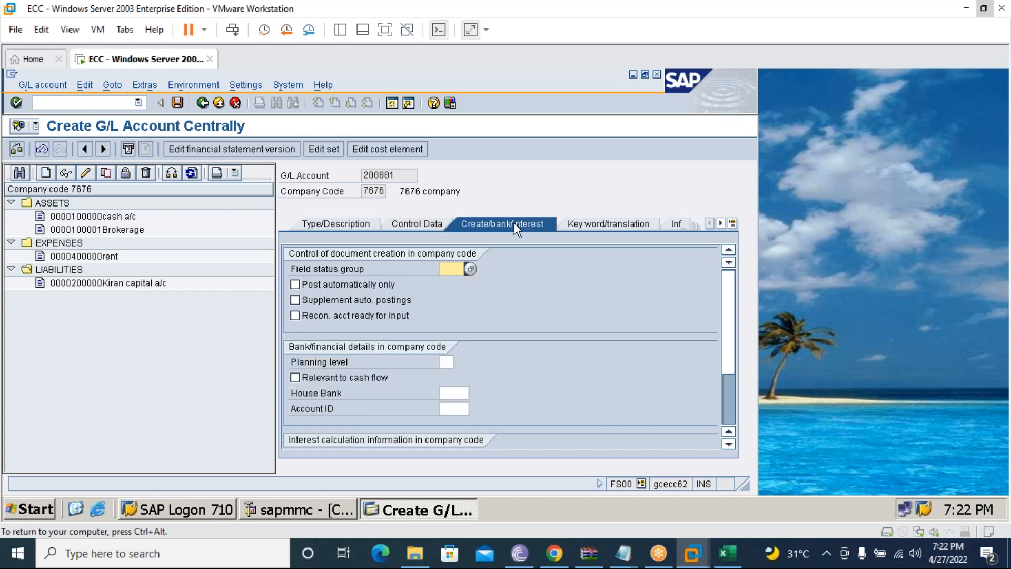
type("G00")
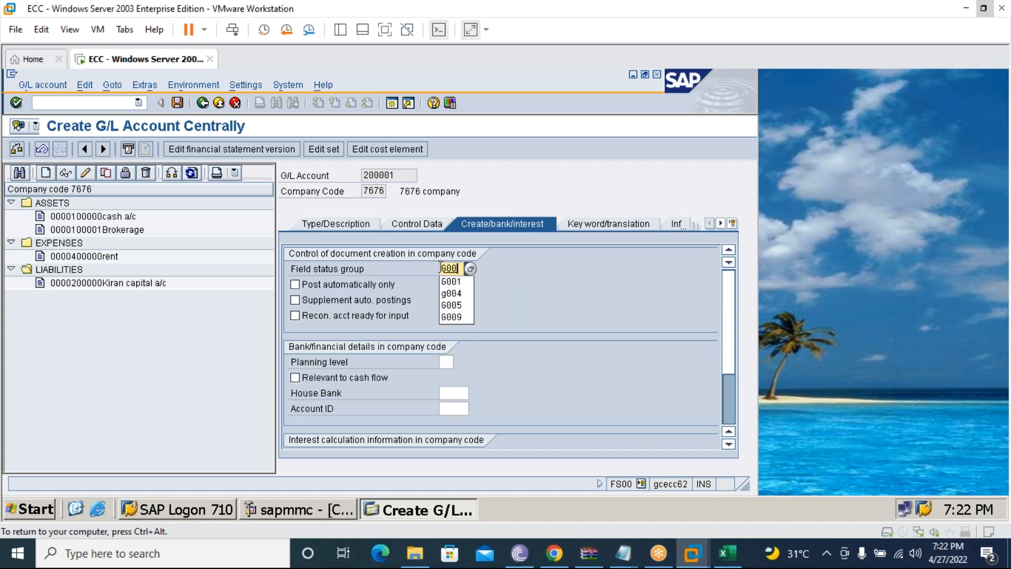
type("1")
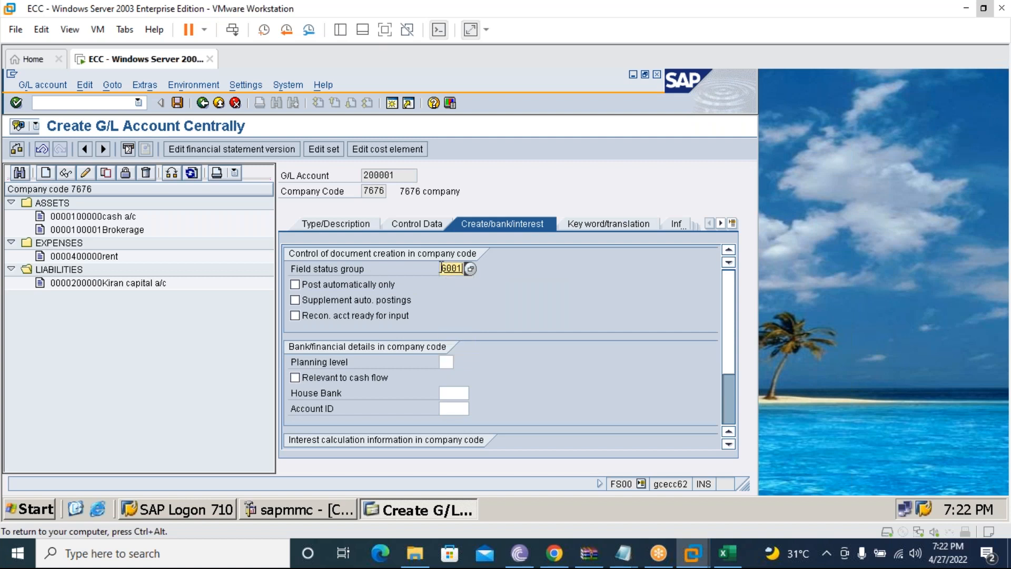
key("BackSpace")
key("BackSpace")
key("BackSpace")
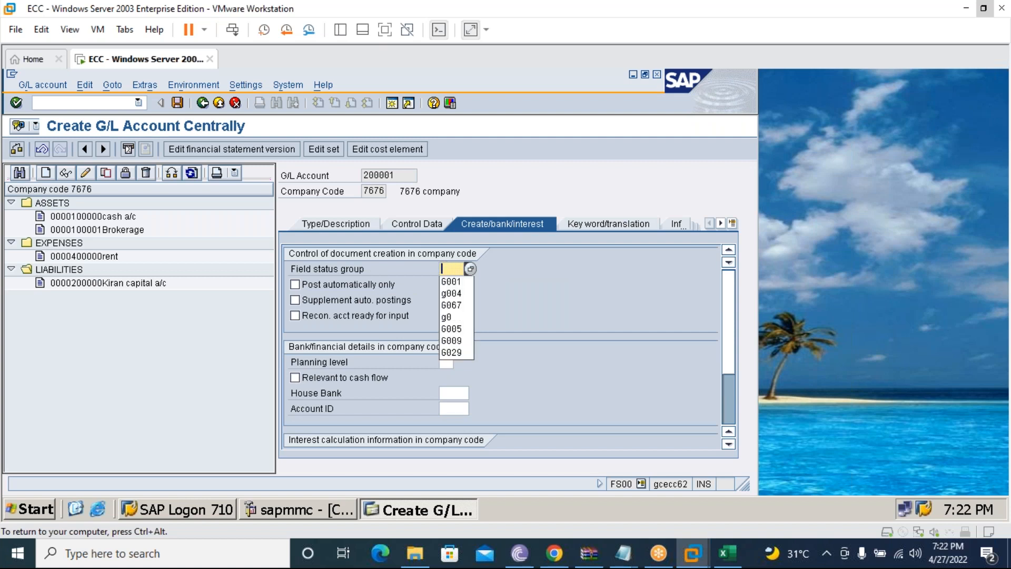
key("BackSpace")
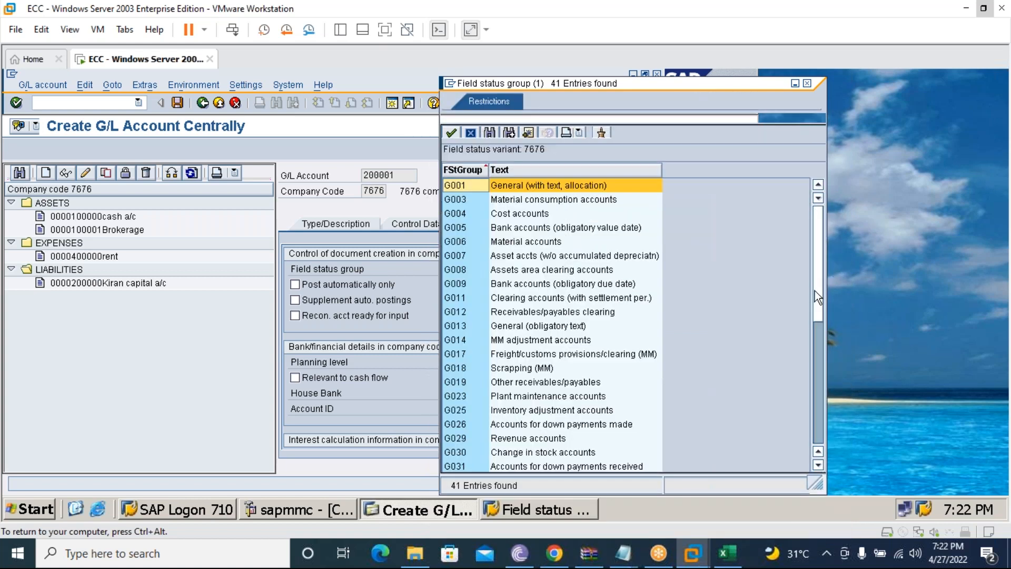
left_click(812, 381)
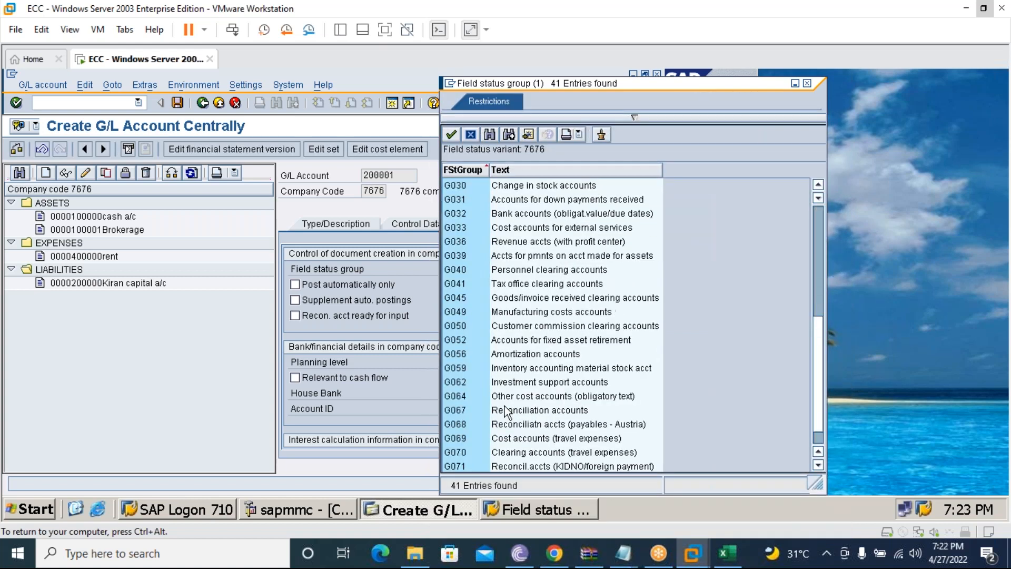
double_click(506, 411)
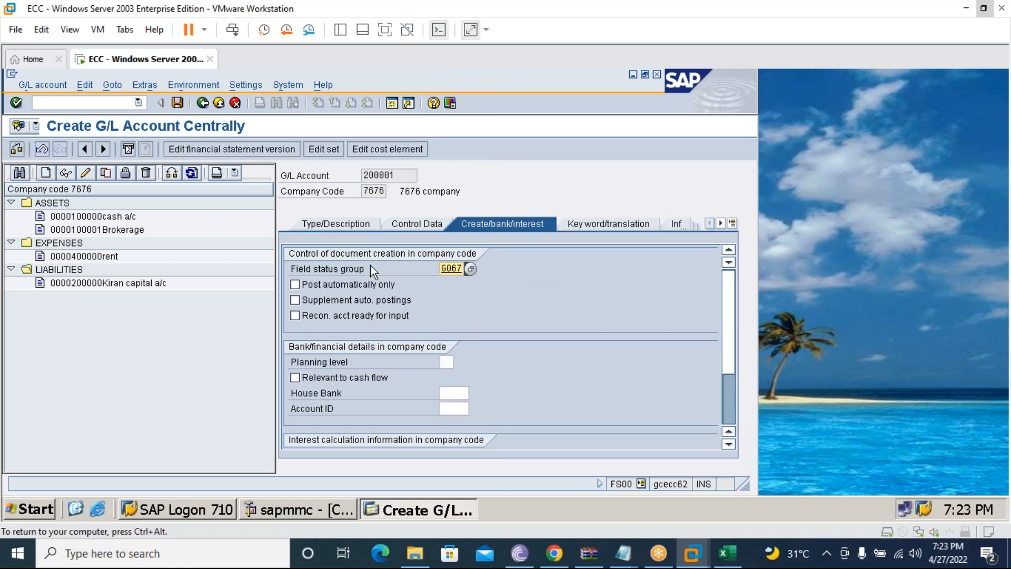
left_click(178, 102)
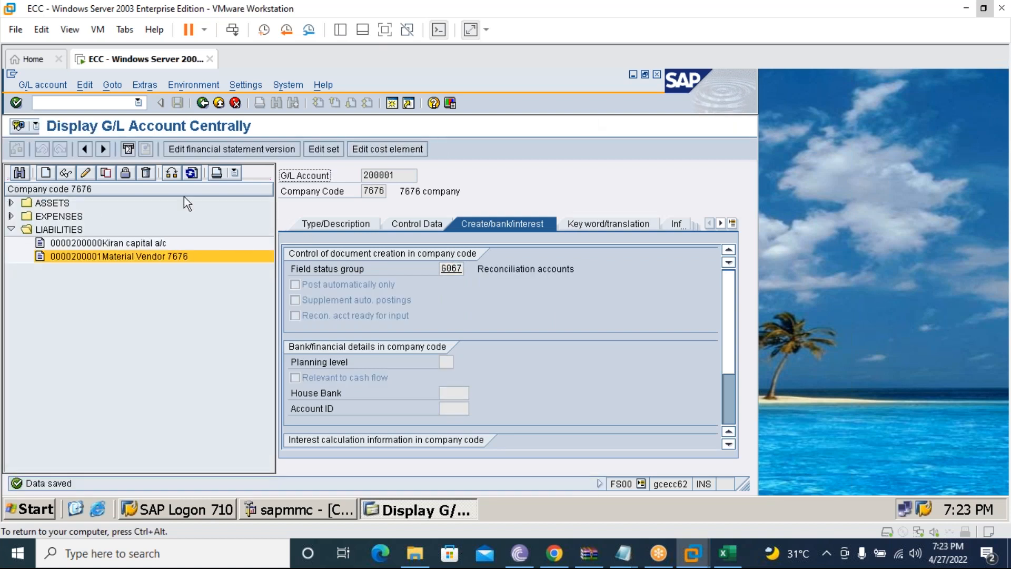
Start creating G/L account 200002 in company code 7676.
left_click(45, 174)
left_click_drag(130, 237, 397, 263)
left_click(425, 282)
left_click(441, 293)
key("BackSpace")
type("200002")
left_click(308, 338)
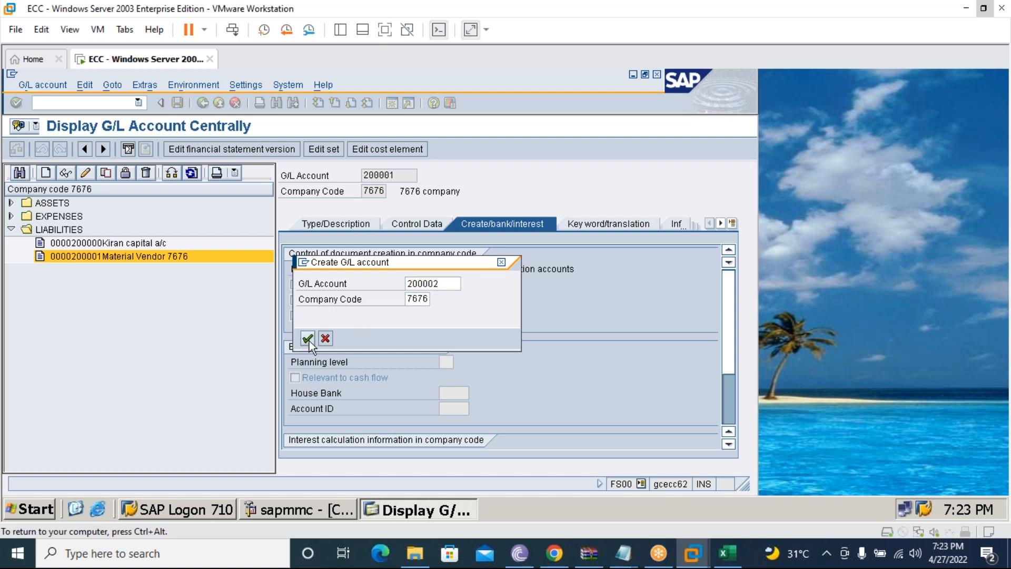
Assign G/L account 200002 to the LIABILITIES account group and classify it as a balance sheet account.
left_click(328, 227)
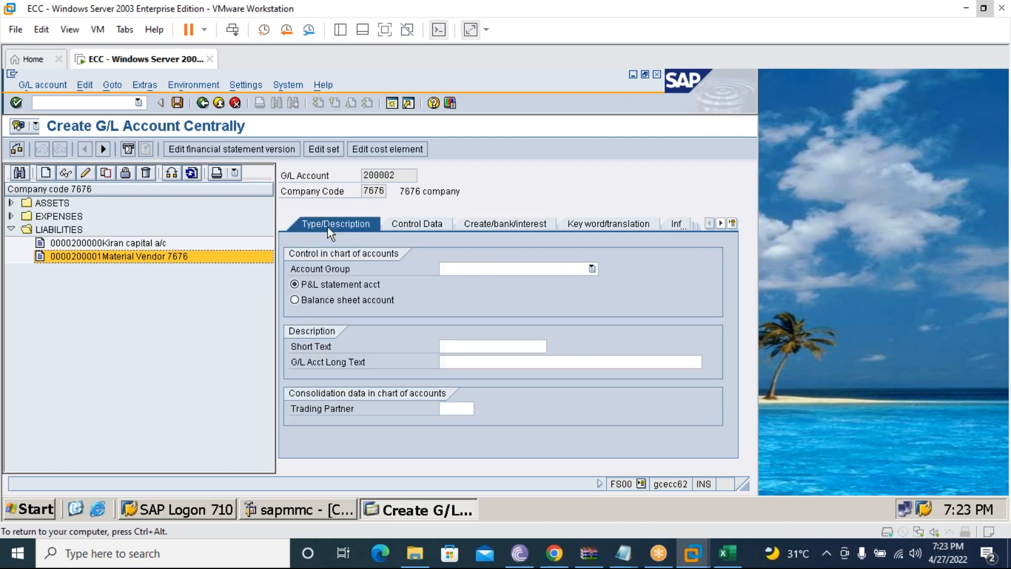
left_click(526, 268)
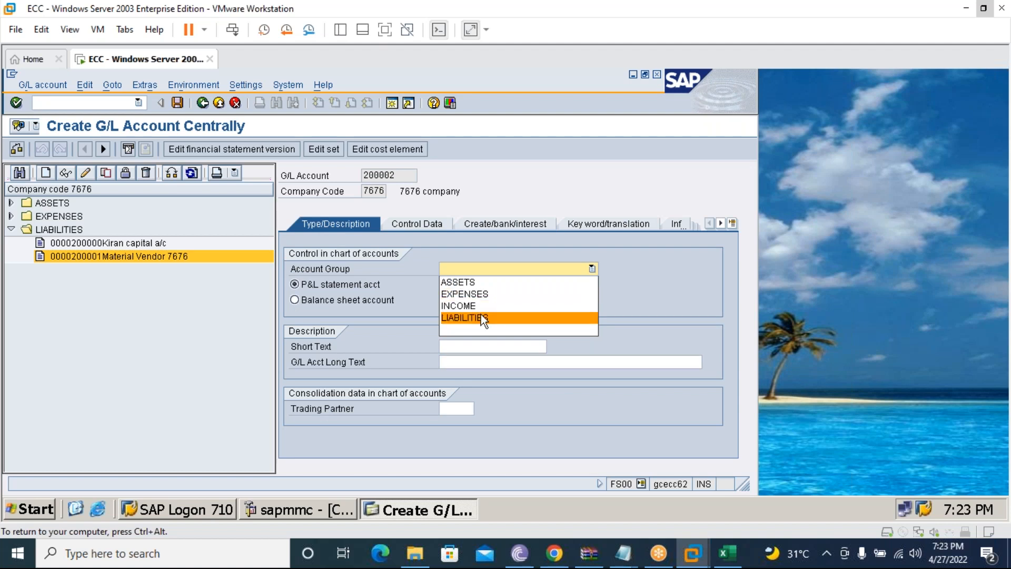
left_click(481, 316)
left_click(368, 300)
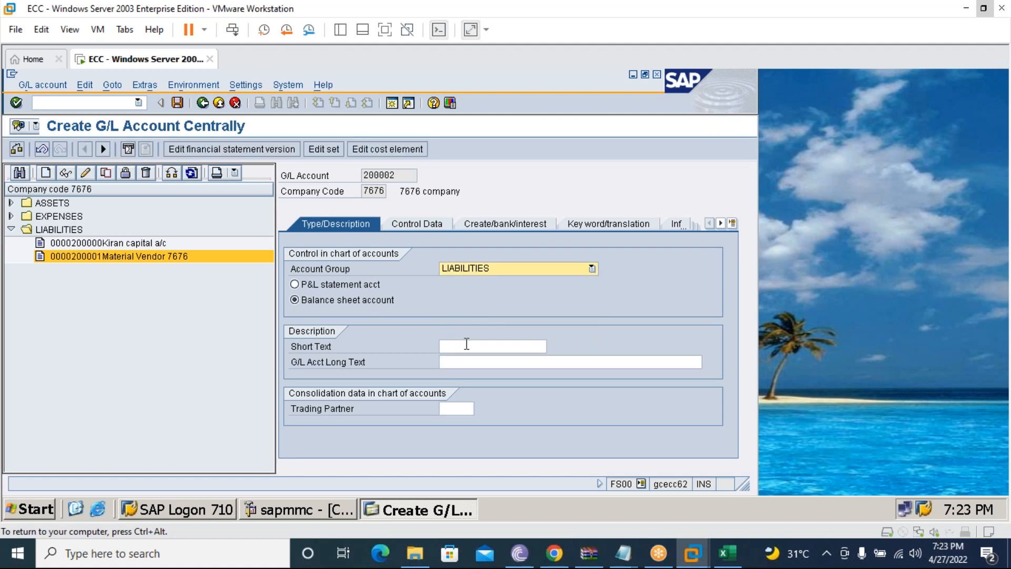
Enter "Service Vendor 7676" as both the short text and the long text of G/L account 200002.
left_click(467, 344)
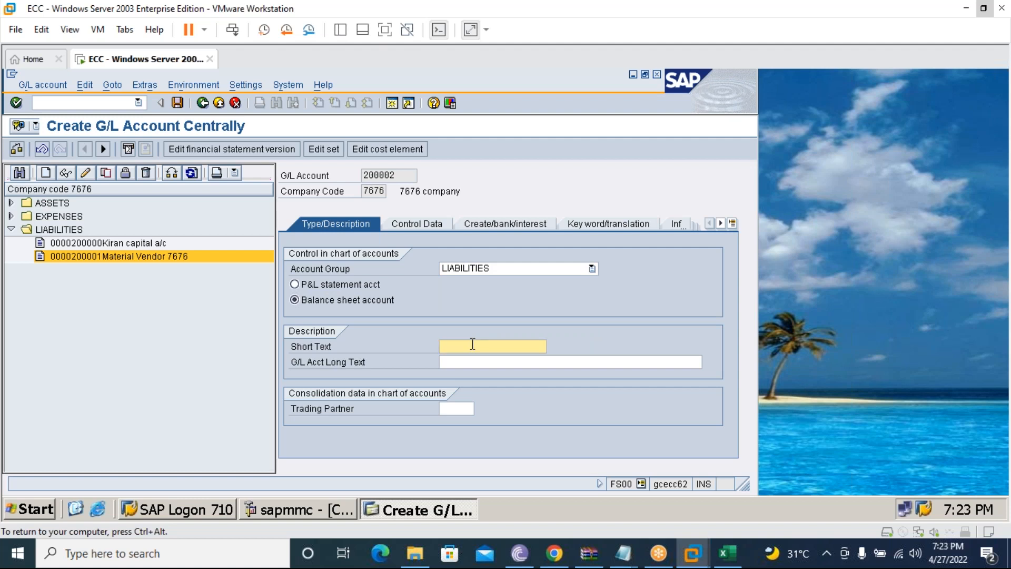
type("Service")
type("Vendor")
type(" Grou")
key("BackSpace")
key("BackSpace")
type("p 7")
key("Left")
key("BackSpace")
key("BackSpace")
key("BackSpace")
key("BackSpace")
key("Right")
type("676")
left_click(478, 363)
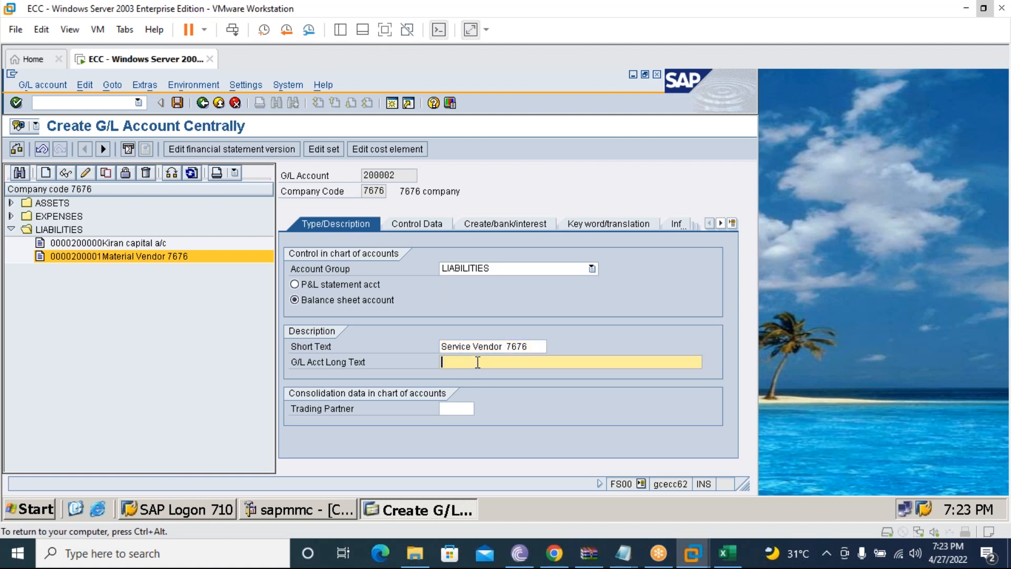
type("Ser")
type("vice Vendor 7676")
key("Return")
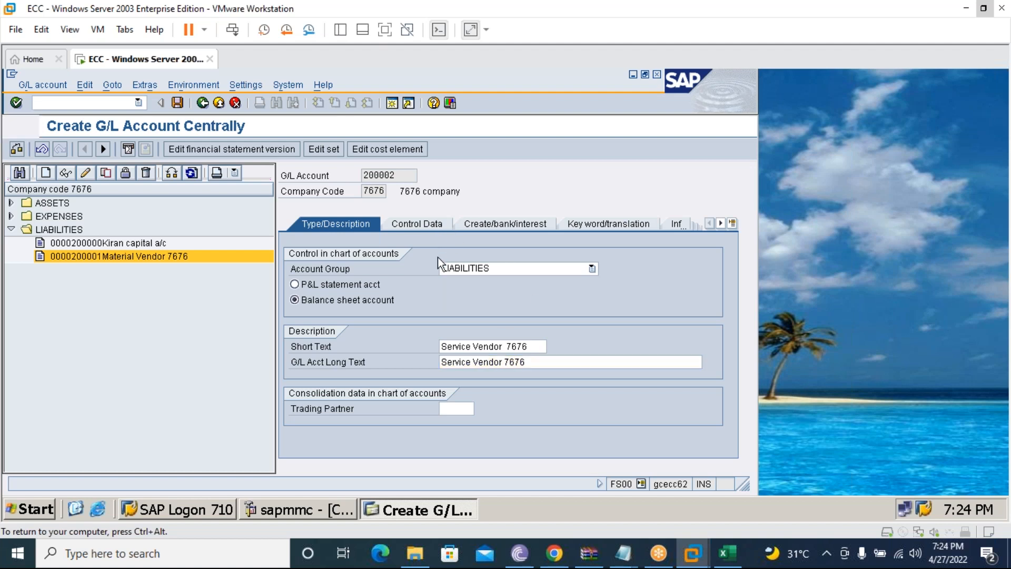
Complete the control data of account 200002 with reconciliation account type Vendors, line item display enabled and sort key 001.
left_click(433, 225)
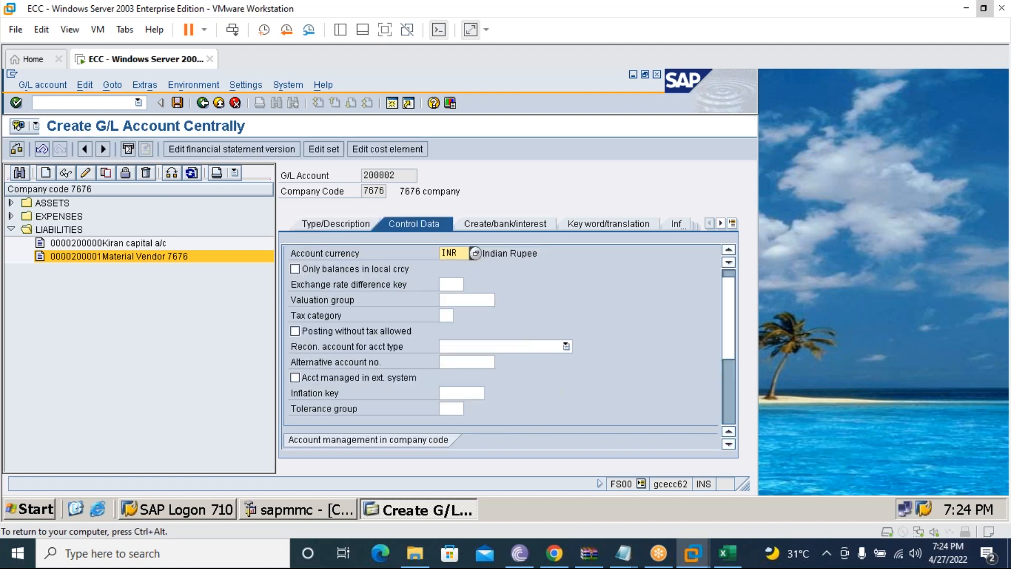
left_click(485, 346)
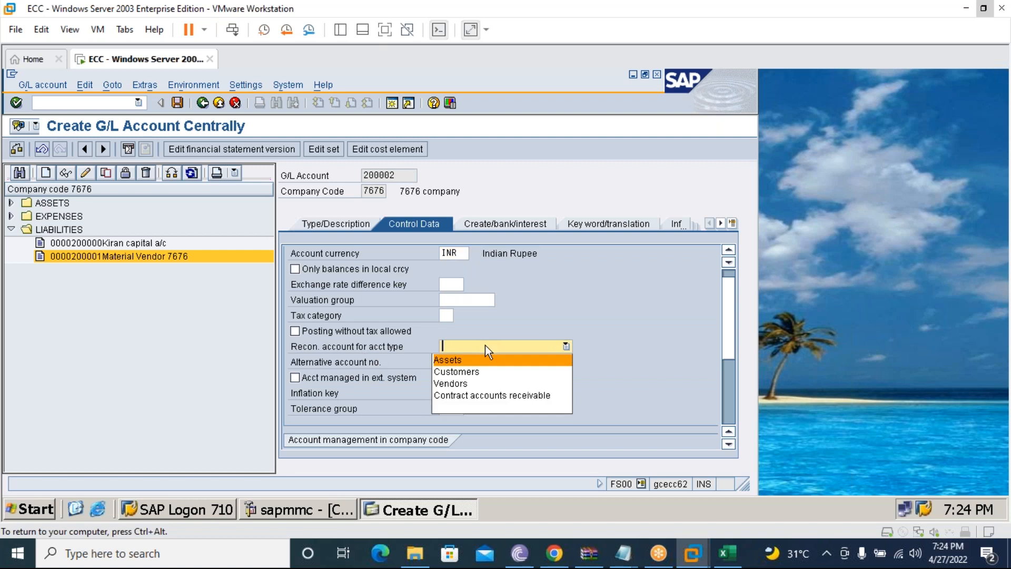
left_click(461, 383)
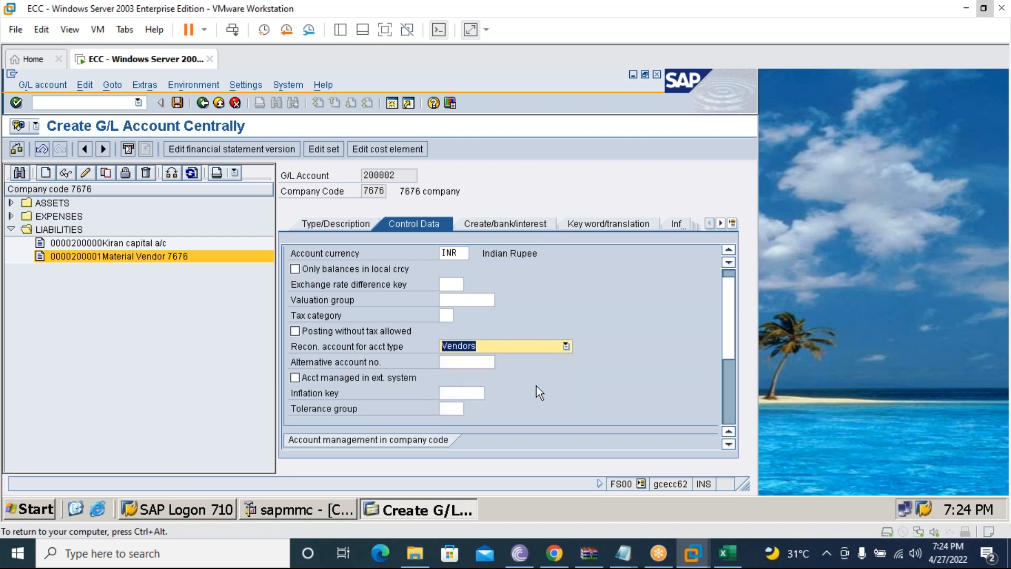
scroll(395, 402, "down", 3)
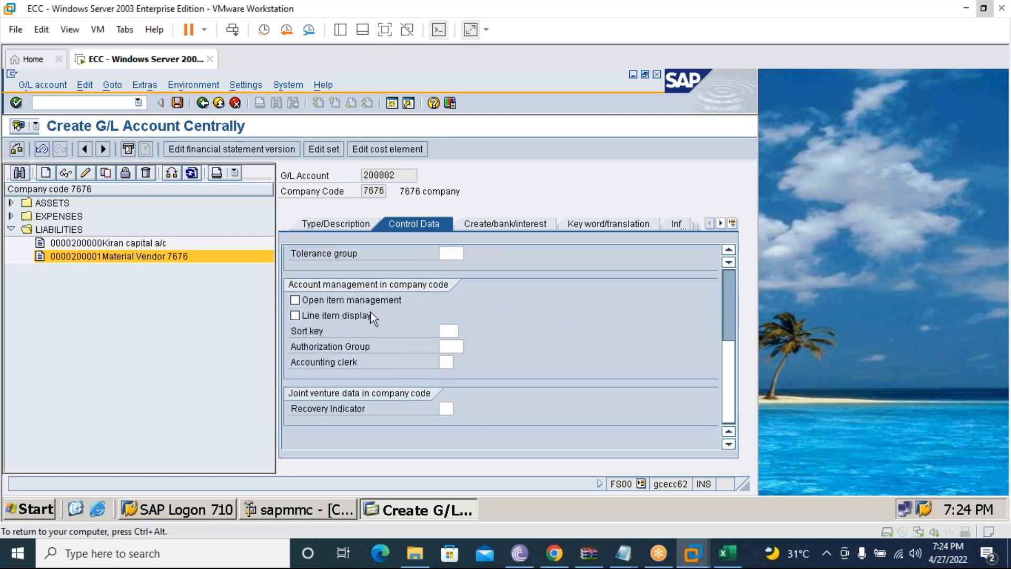
left_click(363, 316)
left_click(445, 330)
type("001")
key("Return")
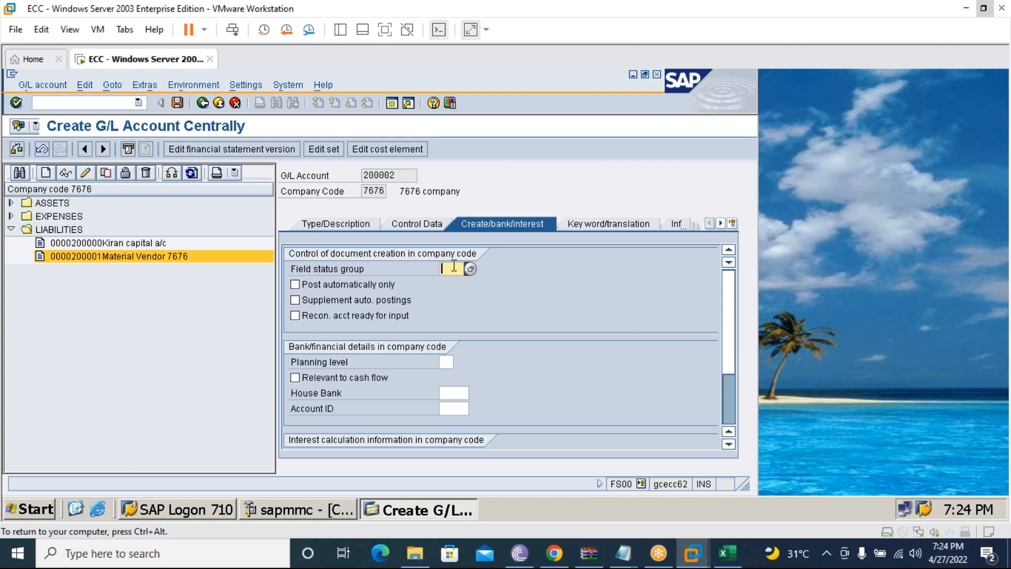
Set the field status group of account 200002 to G067 (Reconciliation accounts) and save the account.
type("G067")
left_click(179, 103)
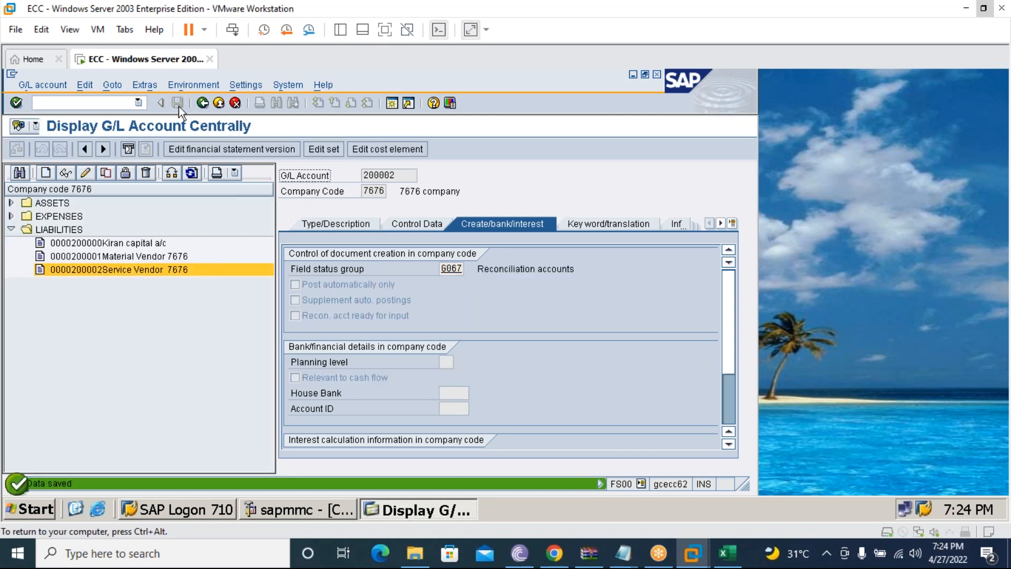
left_click(167, 327)
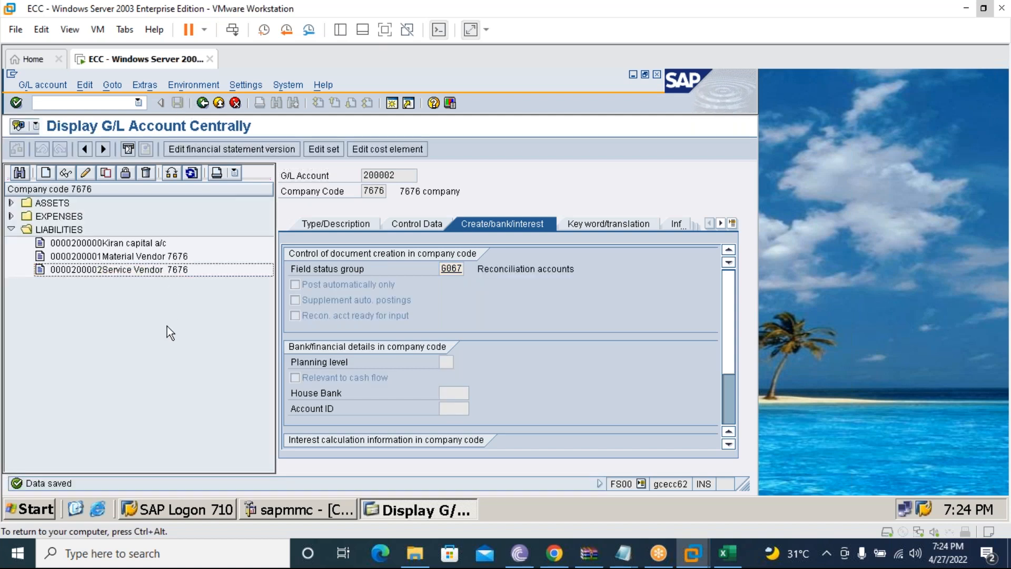
After checking the Excel task list, return to SAP Easy Access with /n and collapse the Master Records folder under General Ledger.
left_click(727, 555)
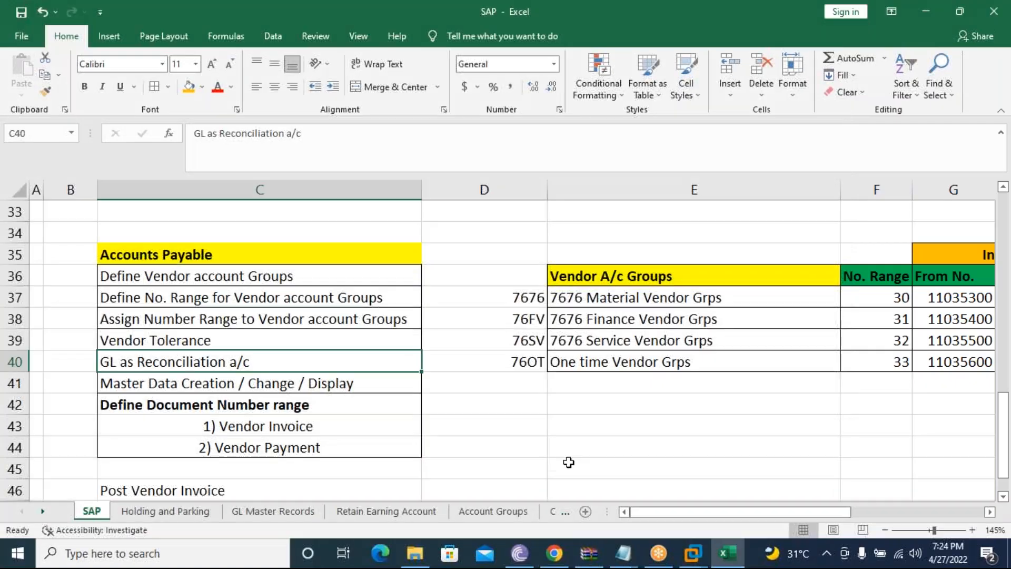
mouse_move(728, 556)
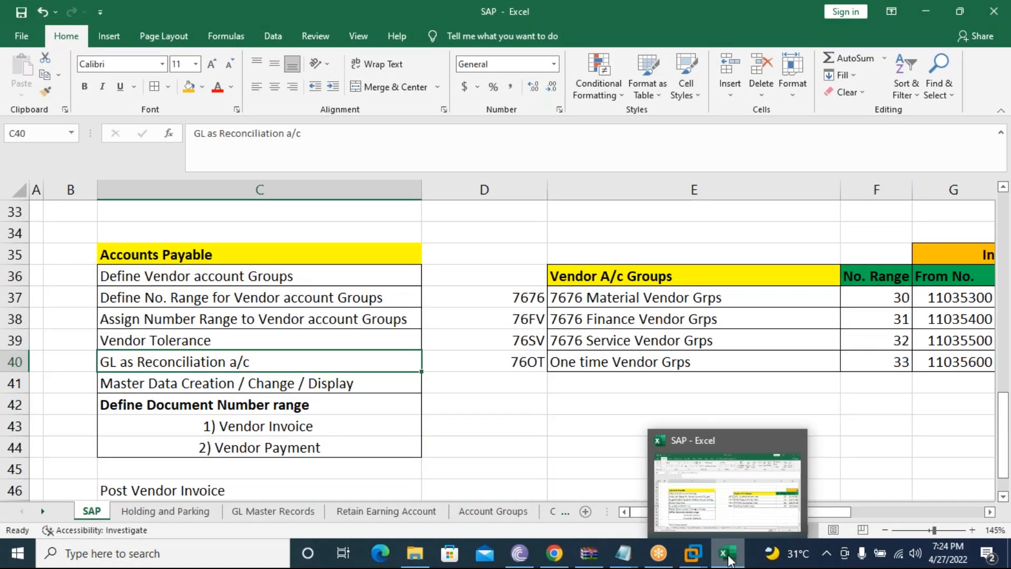
left_click(729, 557)
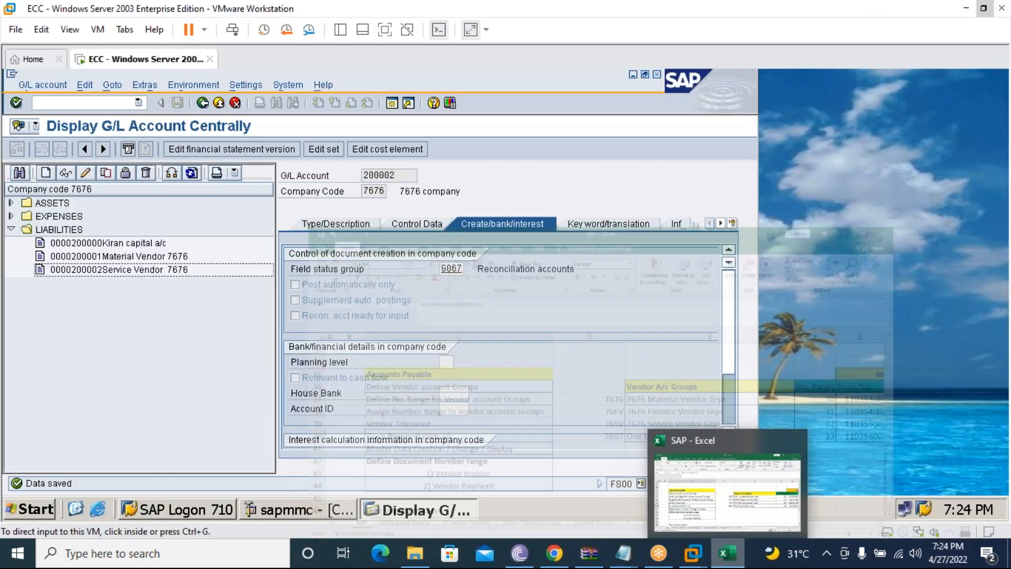
left_click(109, 104)
type("/n")
key("Return")
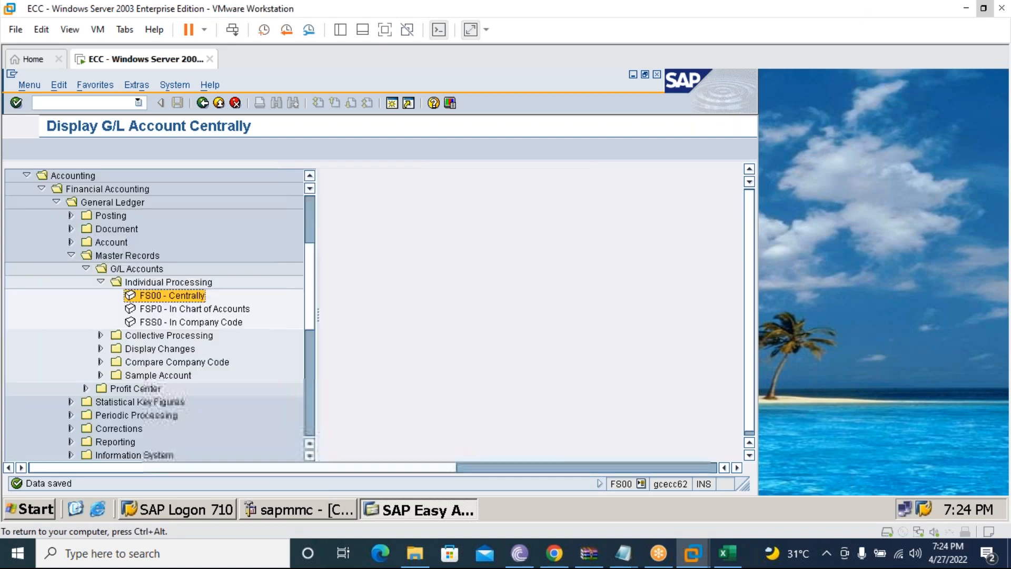
key("Left")
key("Left")
key("Left")
key("Left")
key("Left")
key("Left")
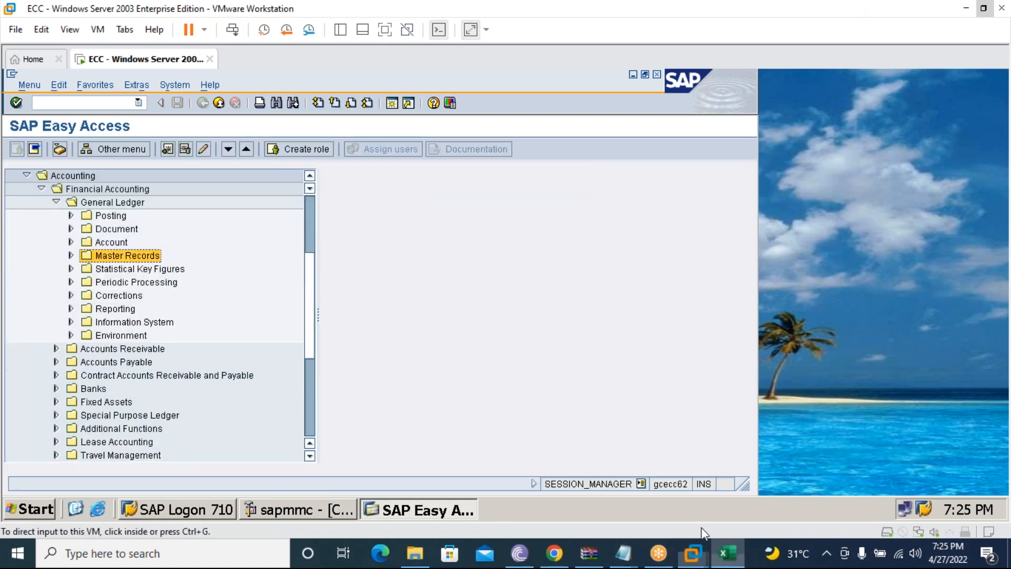
Switch to the Excel task list and select the "Master Data Creation / Change / Display" item in C41.
left_click(727, 552)
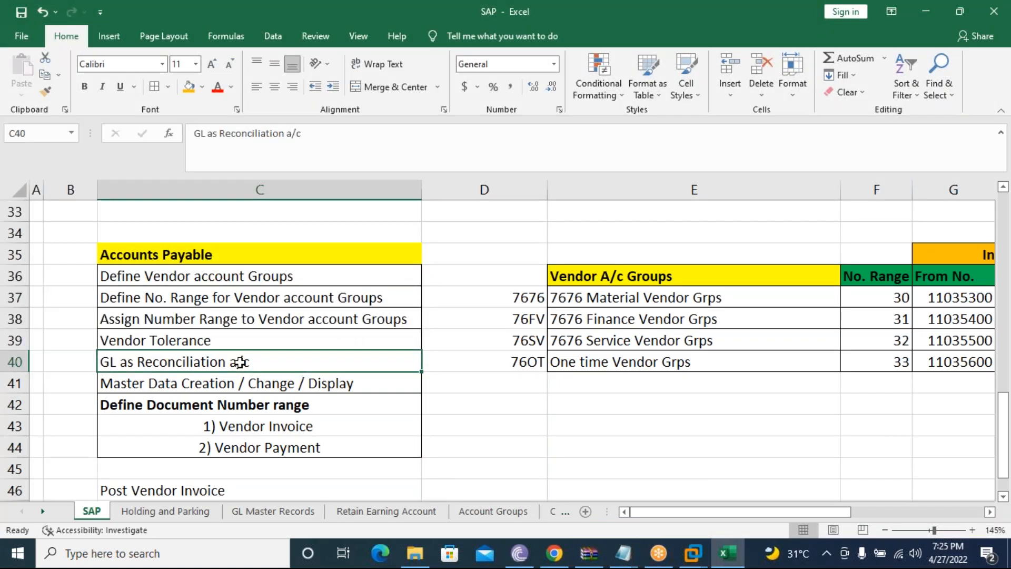
left_click(263, 382)
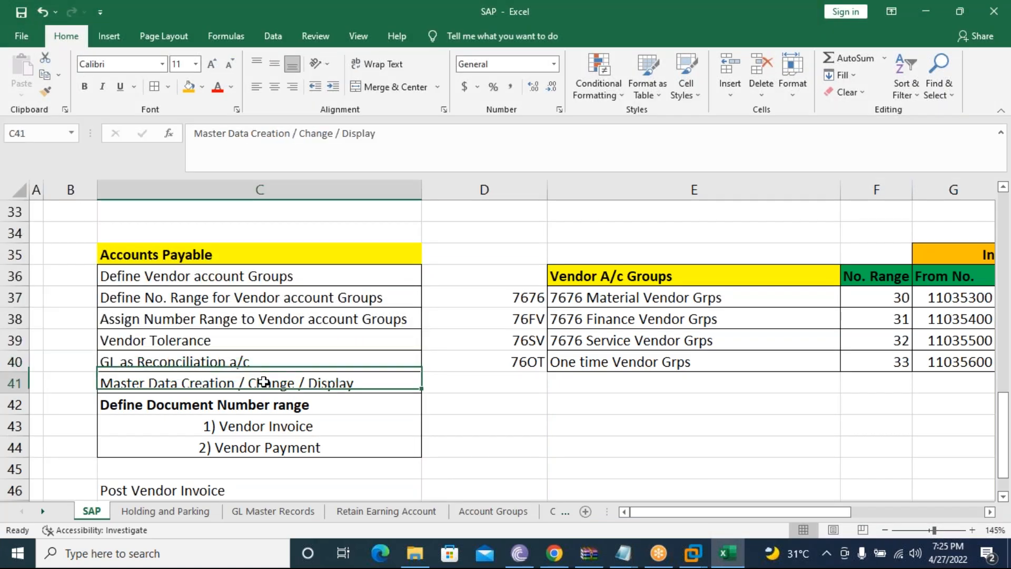
left_click(666, 415)
type("Mat")
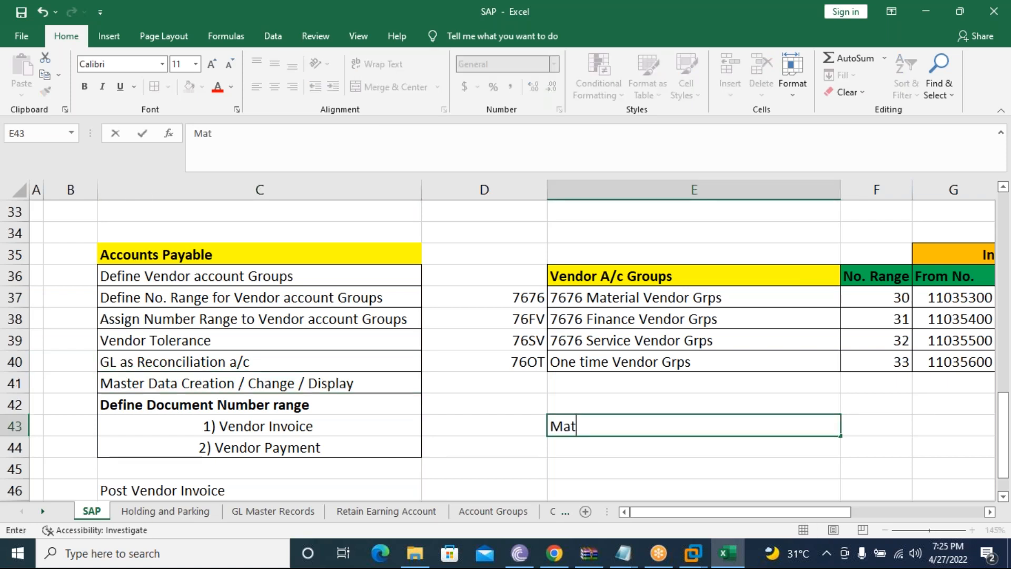
key("BackSpace")
key("BackSpace")
key("BackSpace")
left_click(700, 458)
Copy the "7676 Material Vendor Grps" entry from cell E37 into cell E43.
left_click(670, 296)
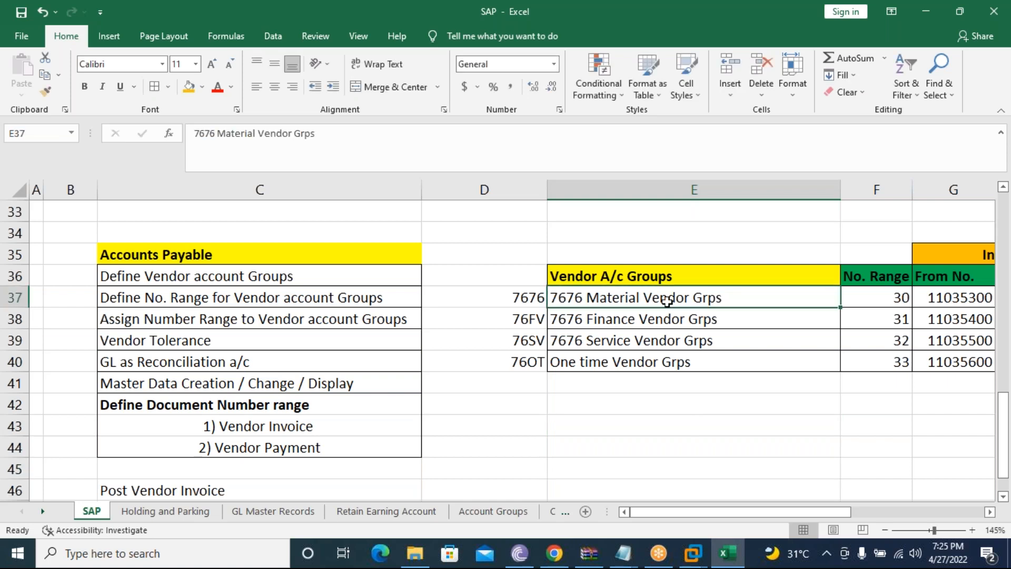
key("ctrl+c")
left_click(658, 424)
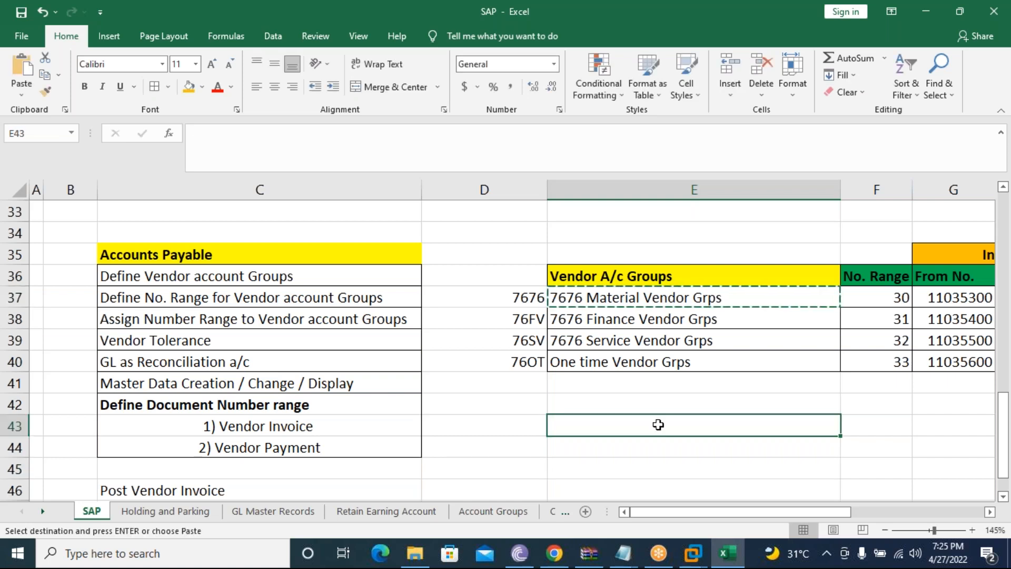
key("ctrl+v")
Enter the vendor name "Nexgen pvt ltd" in cell E44, below the copied material vendor group.
left_click(662, 449)
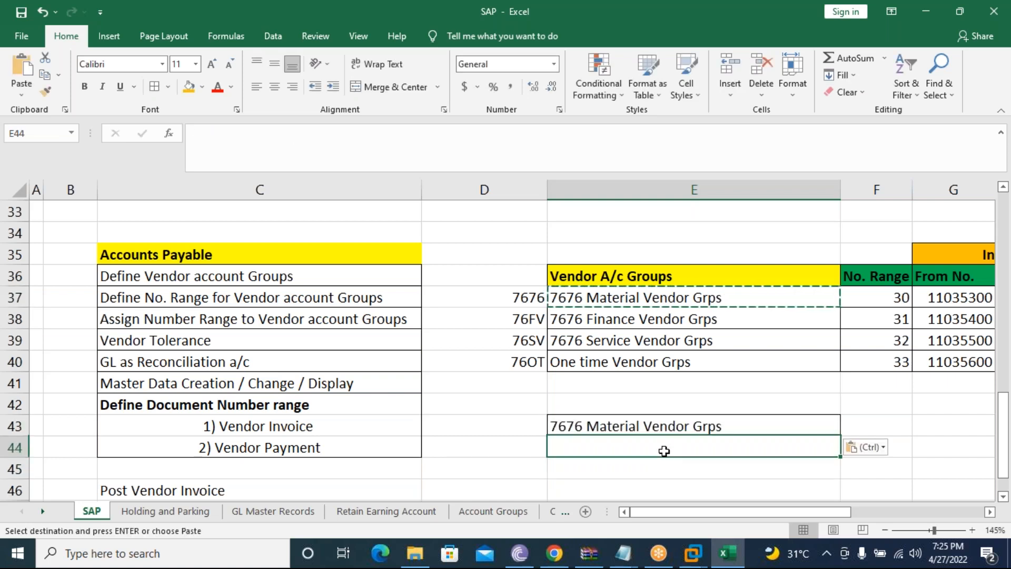
key("Up")
key("Left")
left_click(602, 450)
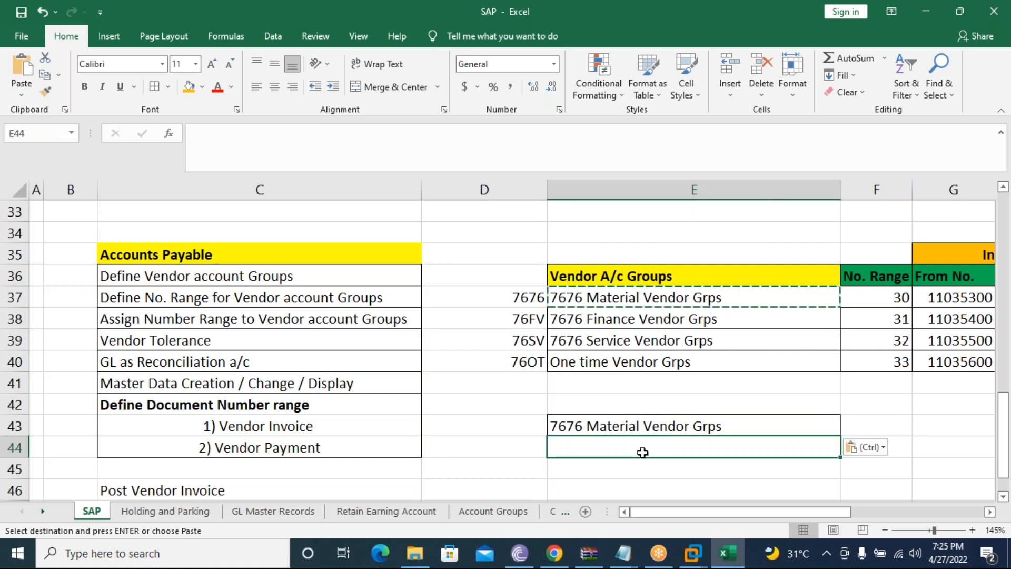
scroll(647, 383, "down", 3)
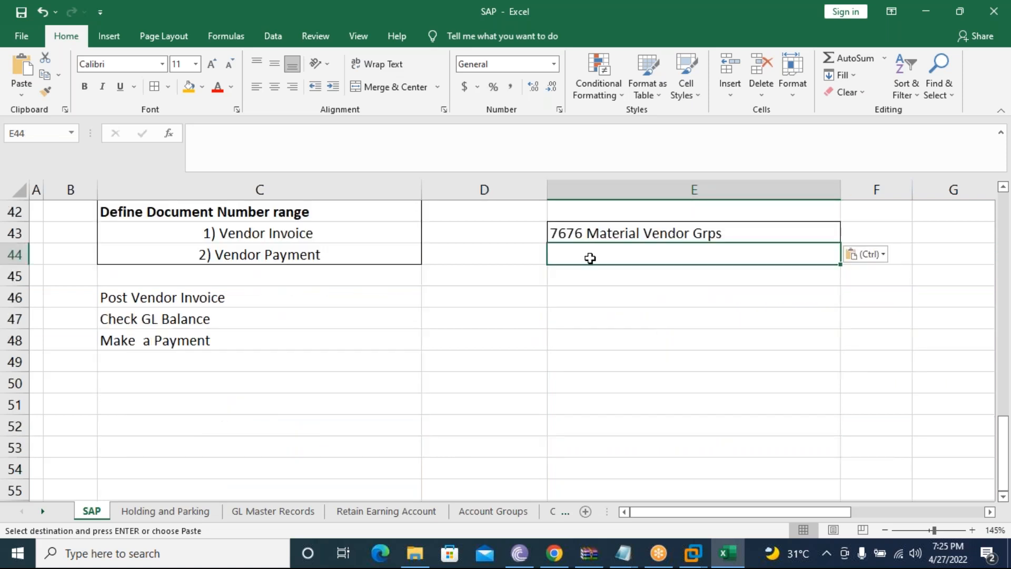
key("Escape")
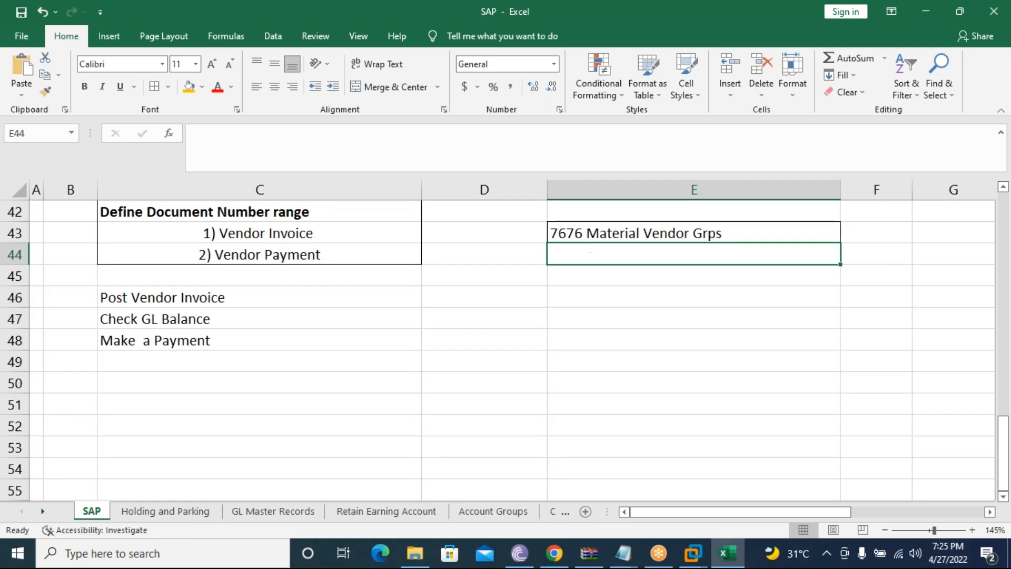
type("Nexge")
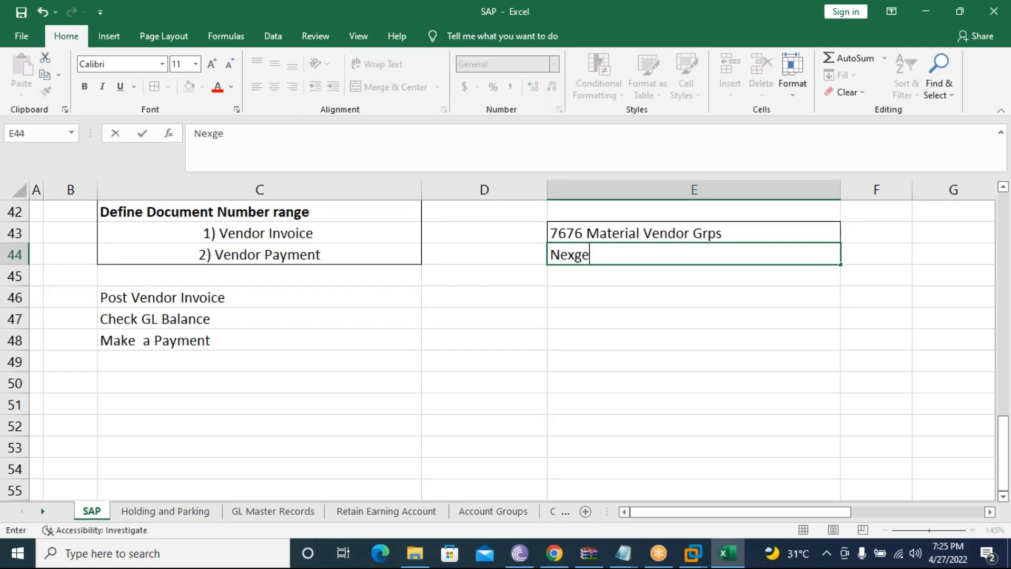
type("n pvt ltd")
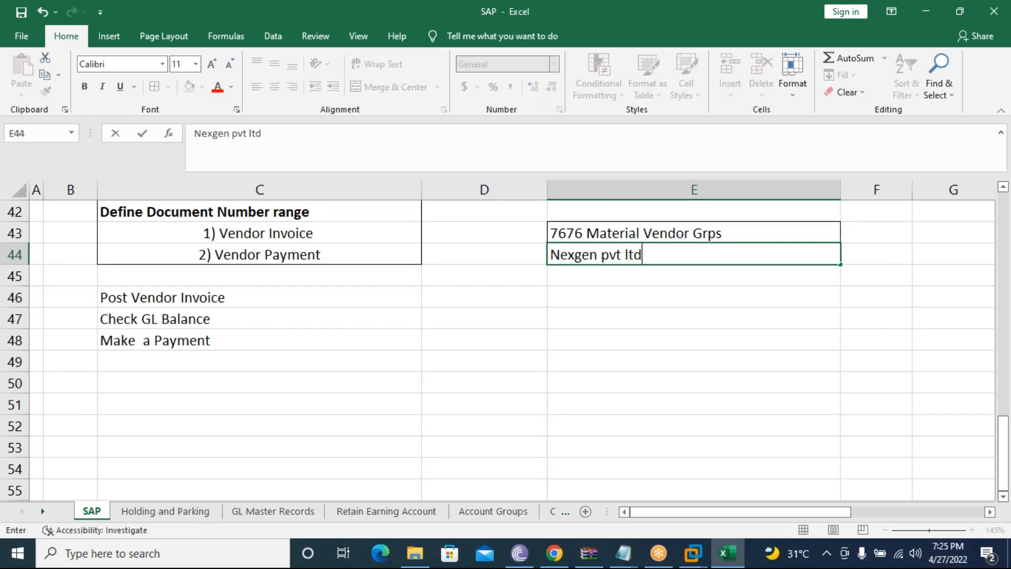
left_click(642, 319)
left_click(610, 255)
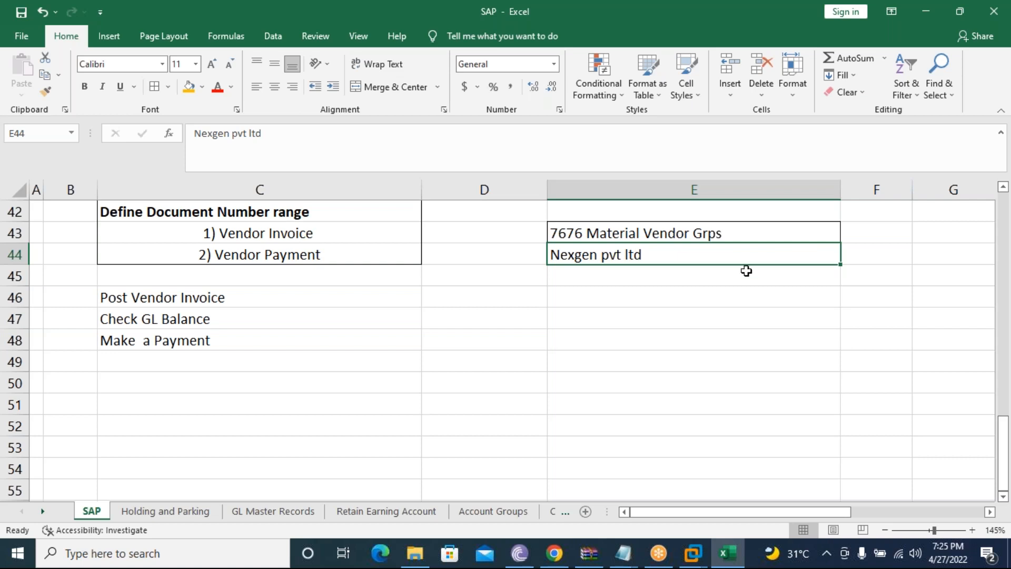
left_click(684, 295)
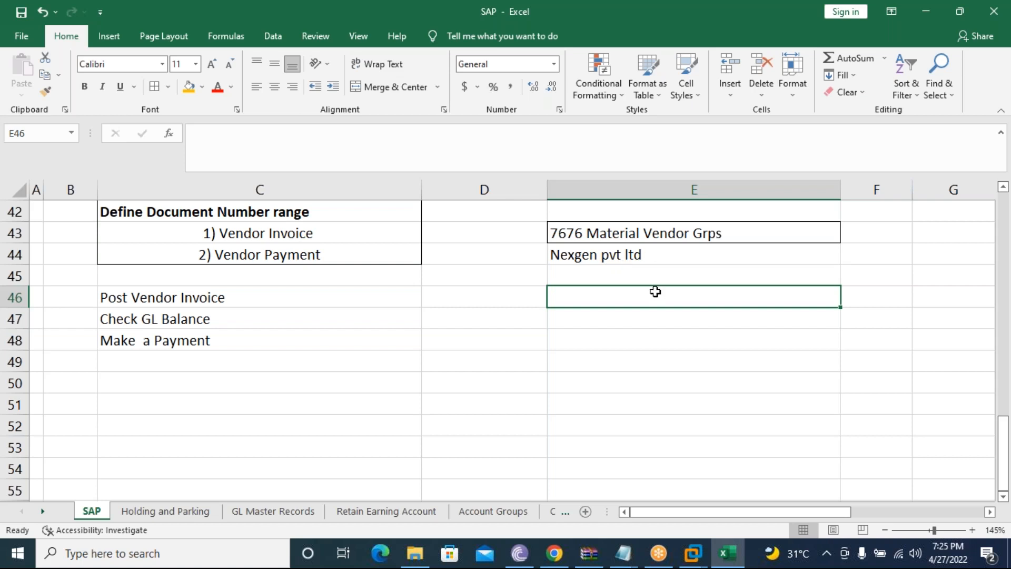
scroll(655, 291, "up", 1)
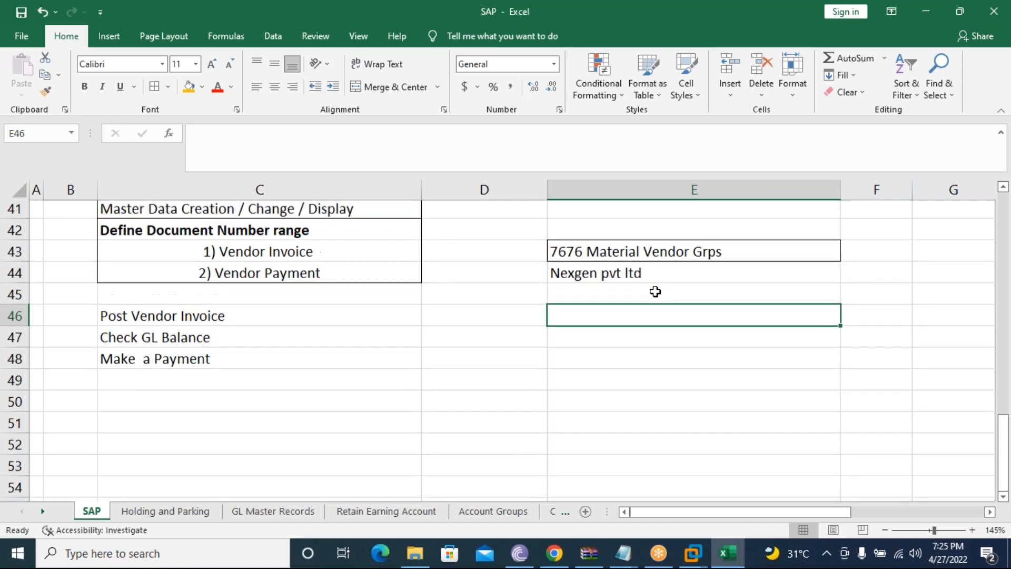
scroll(655, 291, "up", 2)
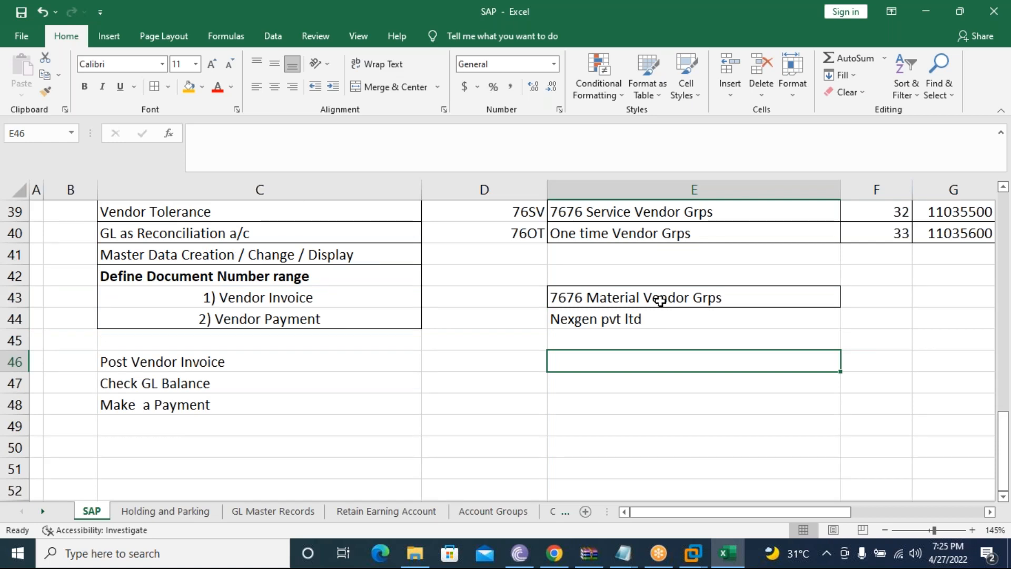
scroll(656, 324, "up", 1)
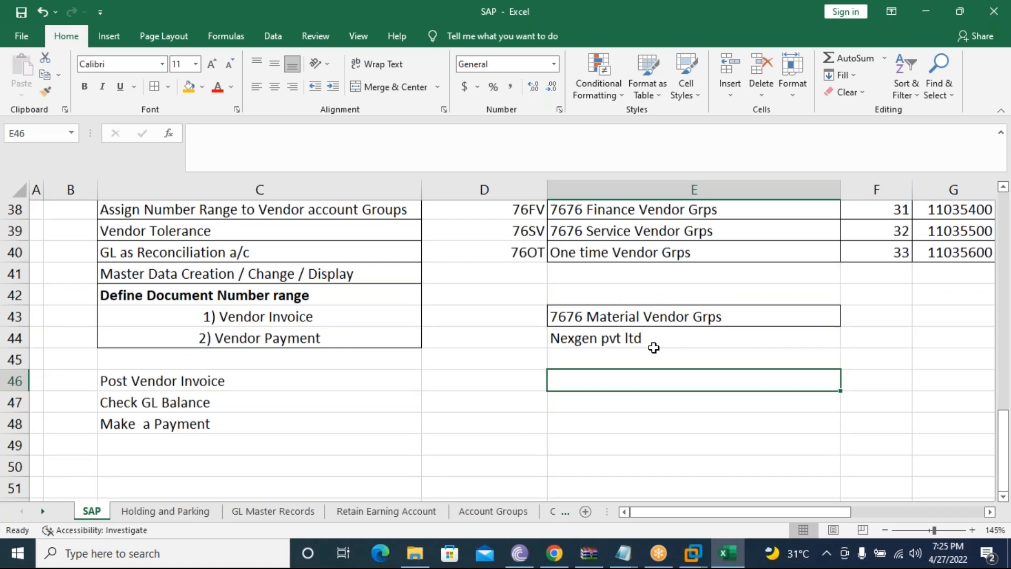
scroll(653, 348, "up", 2)
left_click(653, 380)
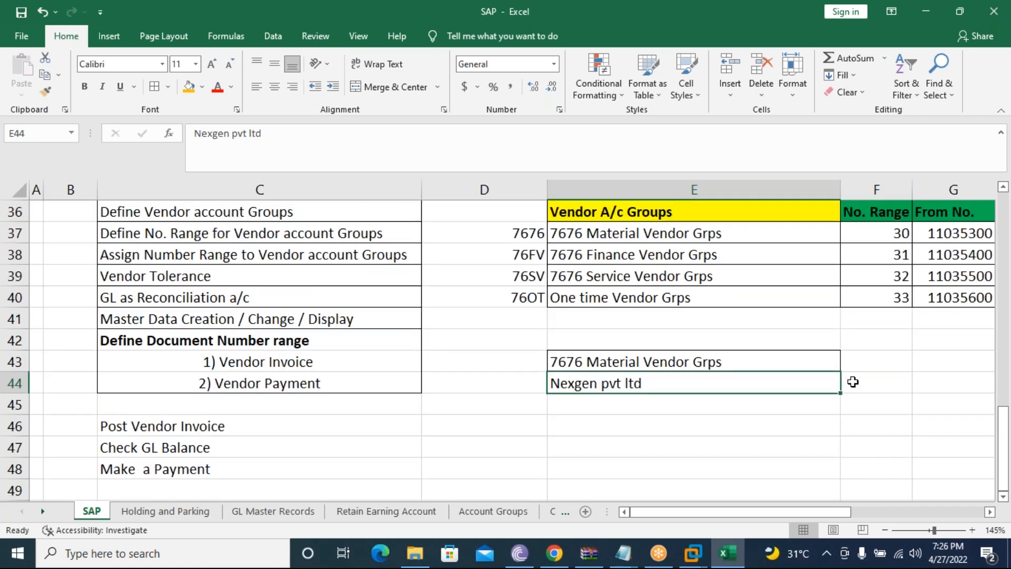
Enter the vendor names "Harish pvt ltd" in cell E45 and "Mukesh pvt ltd" in cell E46.
left_click(586, 404)
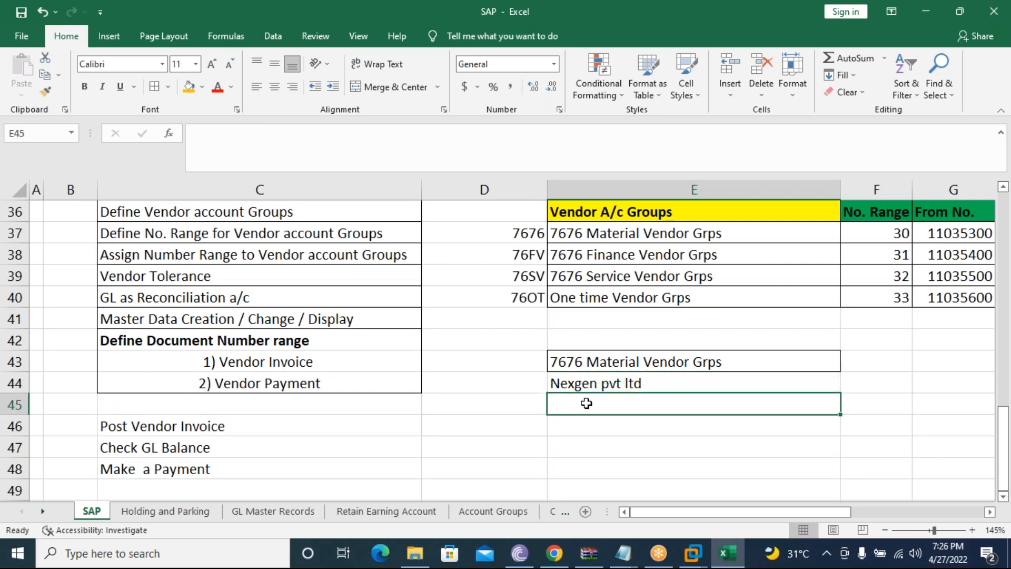
type("Harish")
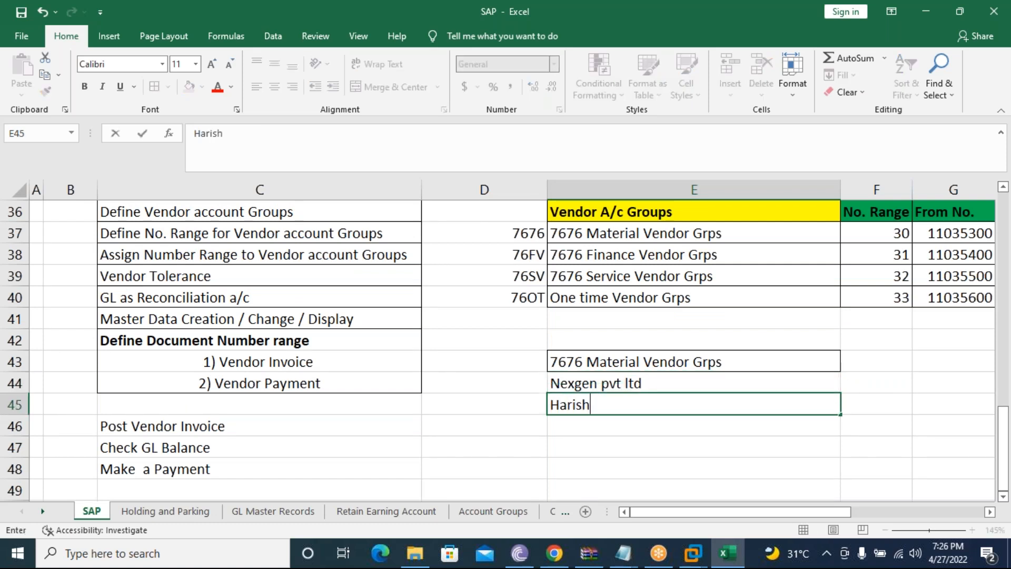
type(" pvt ltd")
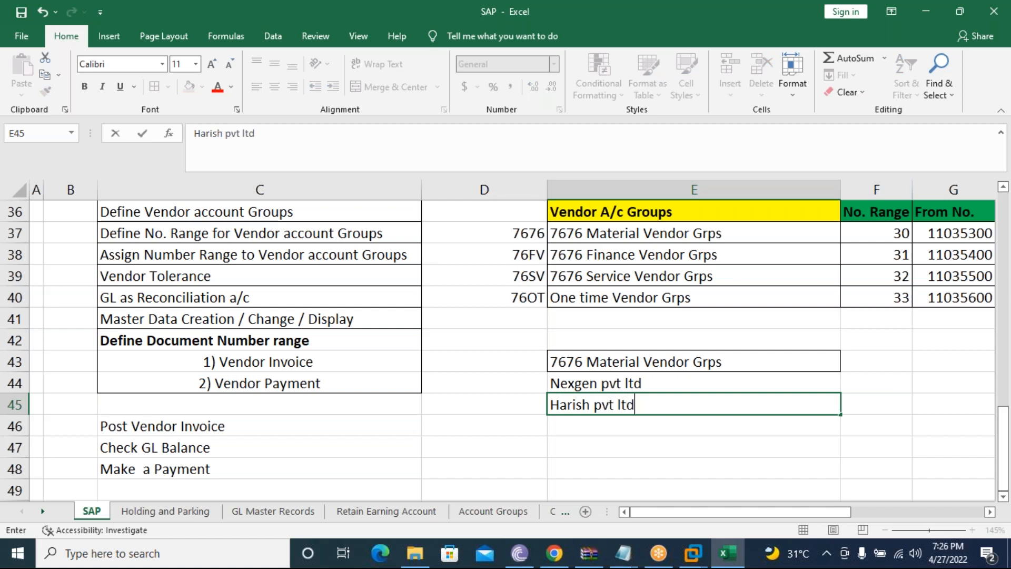
key("Return")
type("Muke")
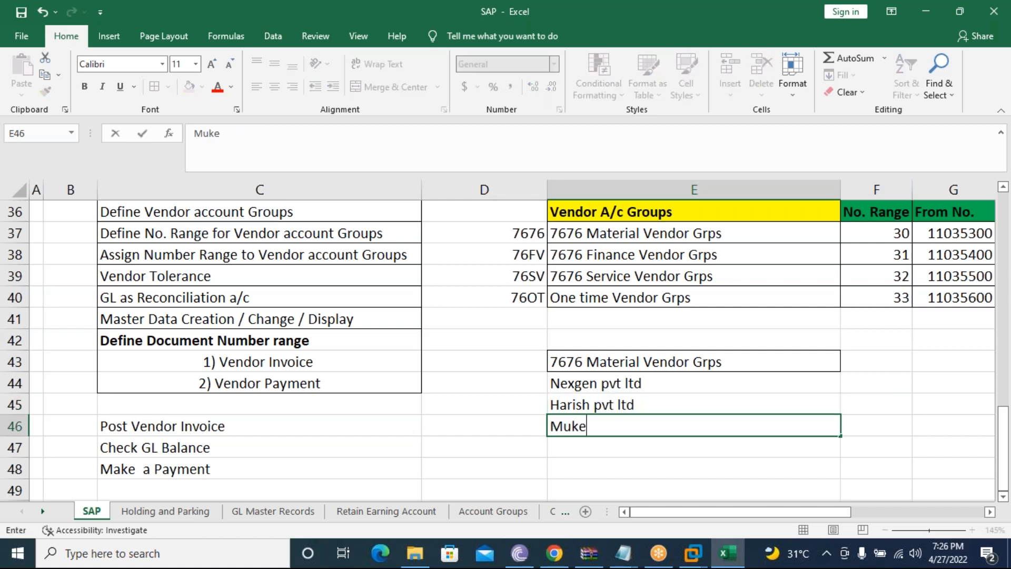
type("sh pvt ltd")
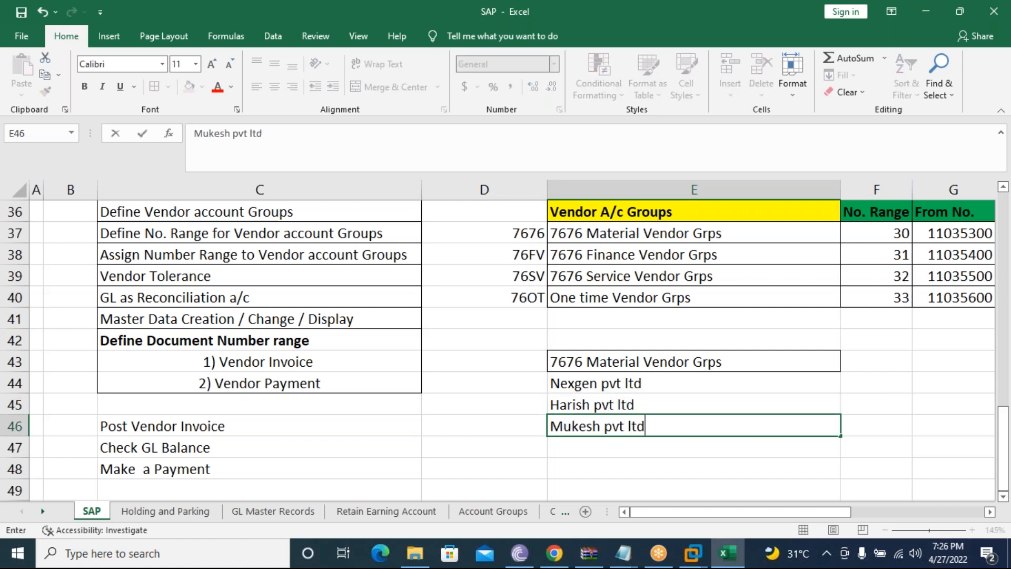
key("Return")
left_click_drag(588, 383, 595, 426)
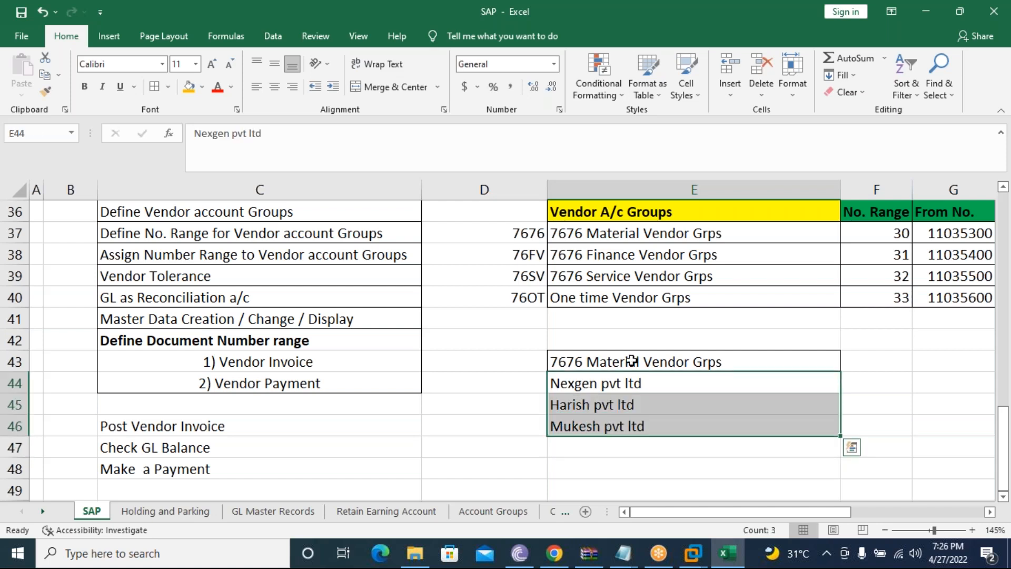
left_click(727, 363)
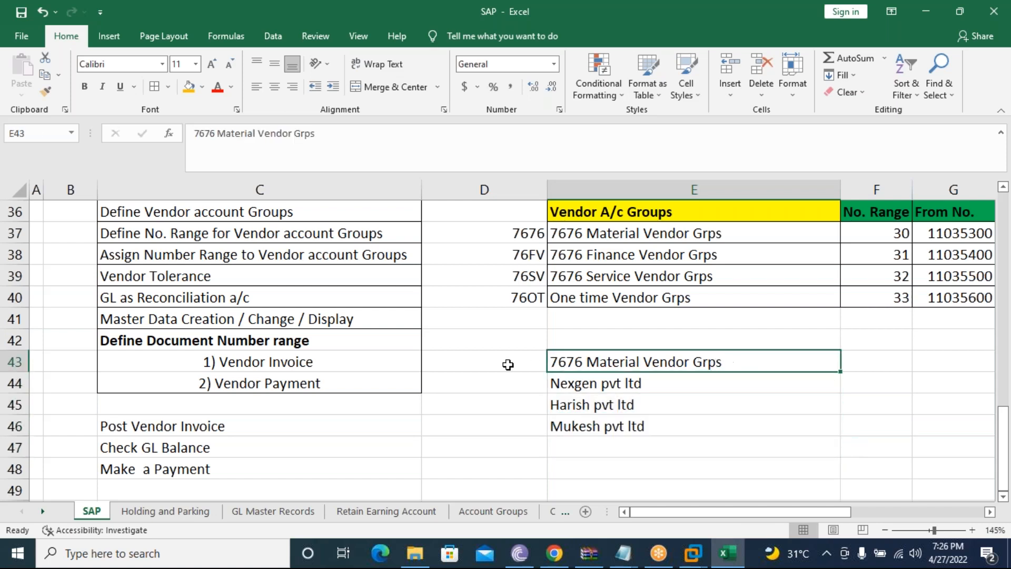
Enter the heading "GL A/c" in cell D43 and fill cells D43:E43 with orange.
left_click(507, 364)
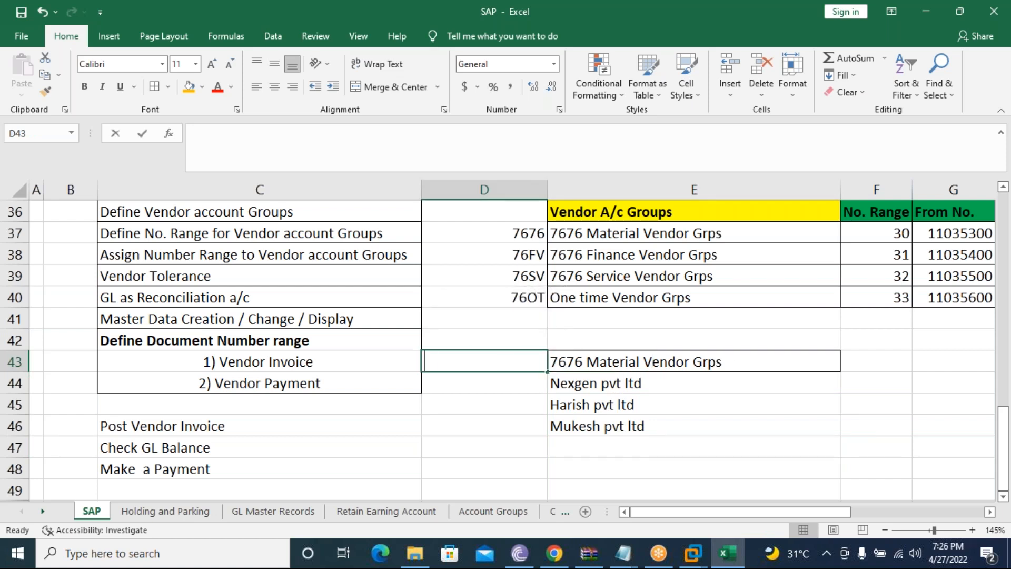
type("GL A/c")
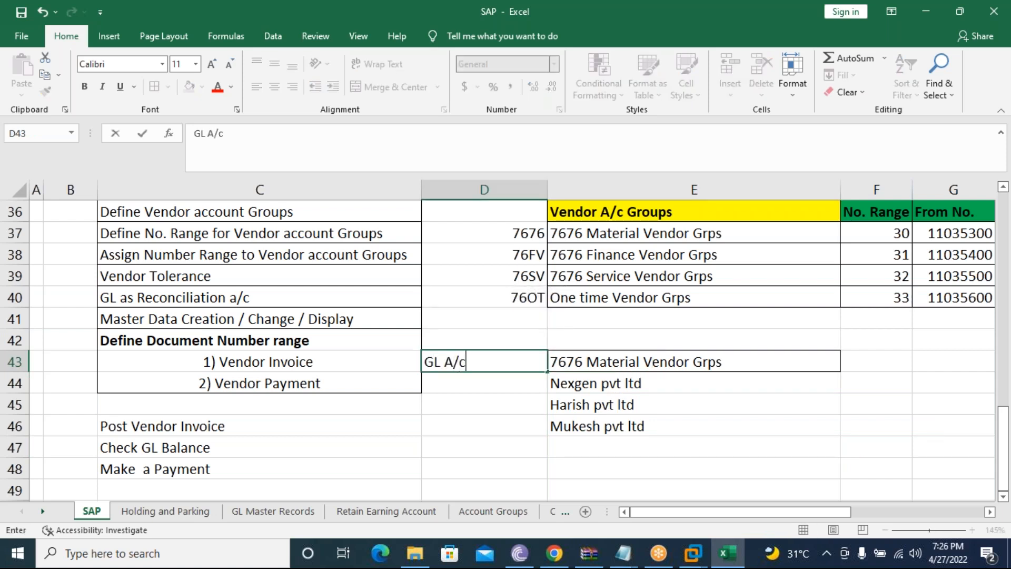
key("Return")
left_click(514, 360)
left_click(528, 377)
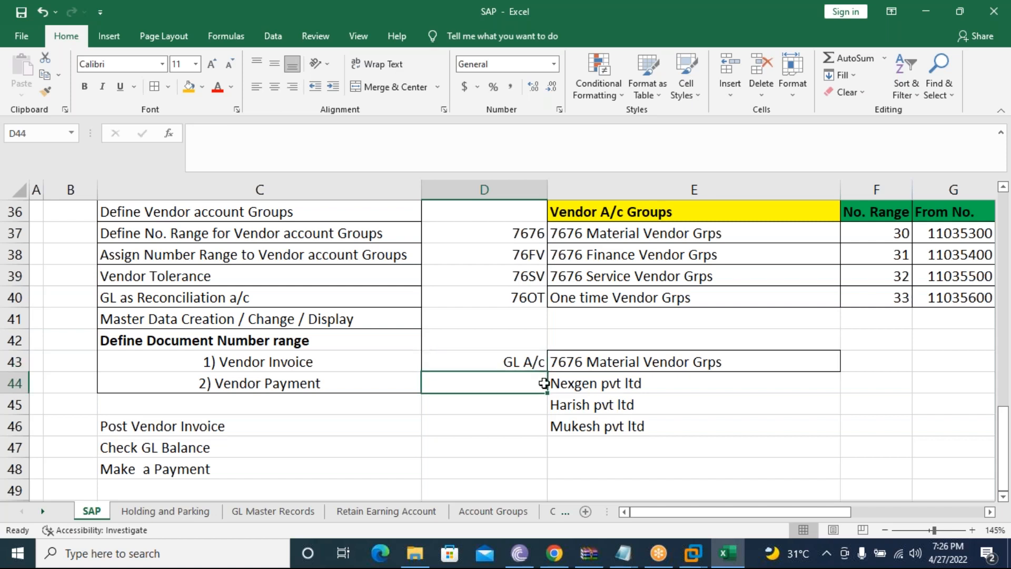
left_click_drag(531, 360, 579, 360)
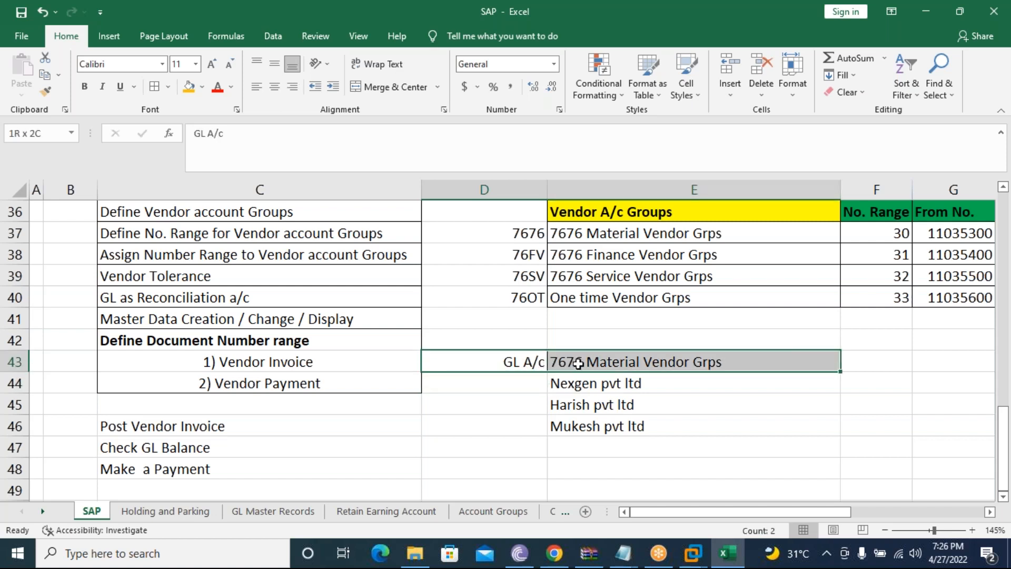
left_click(189, 86)
left_click(750, 445)
mouse_move(533, 357)
left_mouse_down()
mouse_move(600, 395)
mouse_move(680, 419)
left_mouse_up()
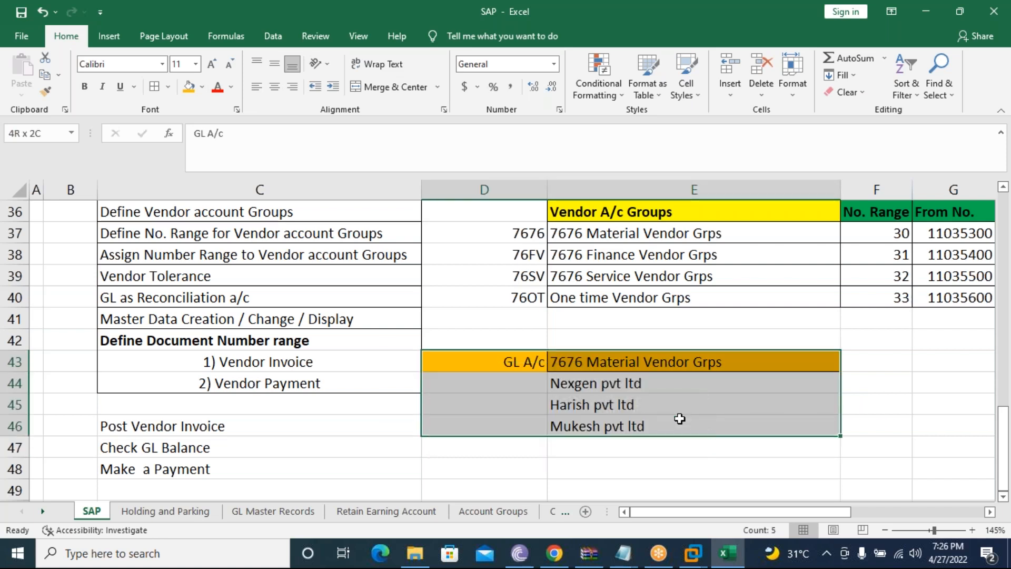
left_click(531, 383)
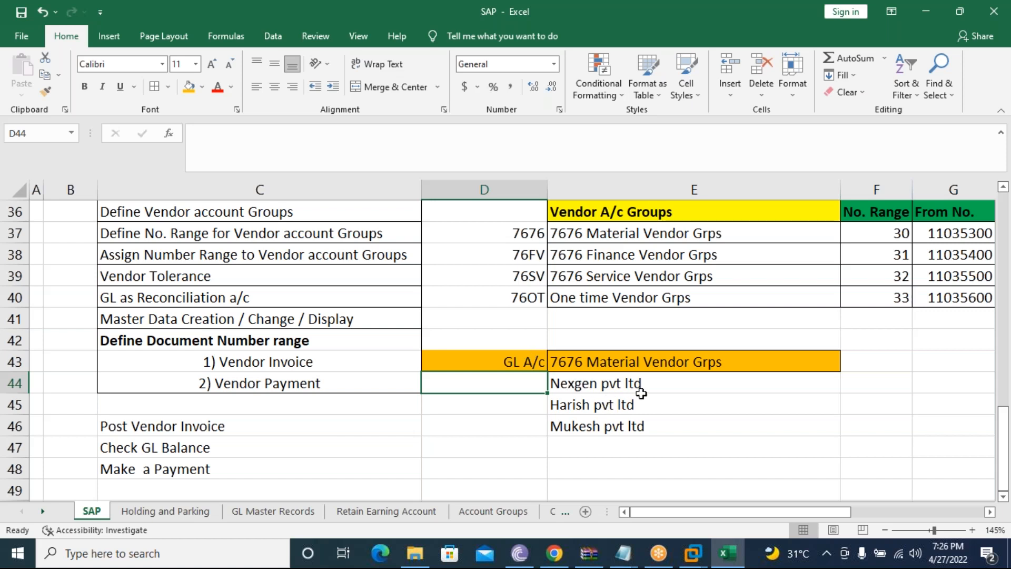
left_click(699, 408)
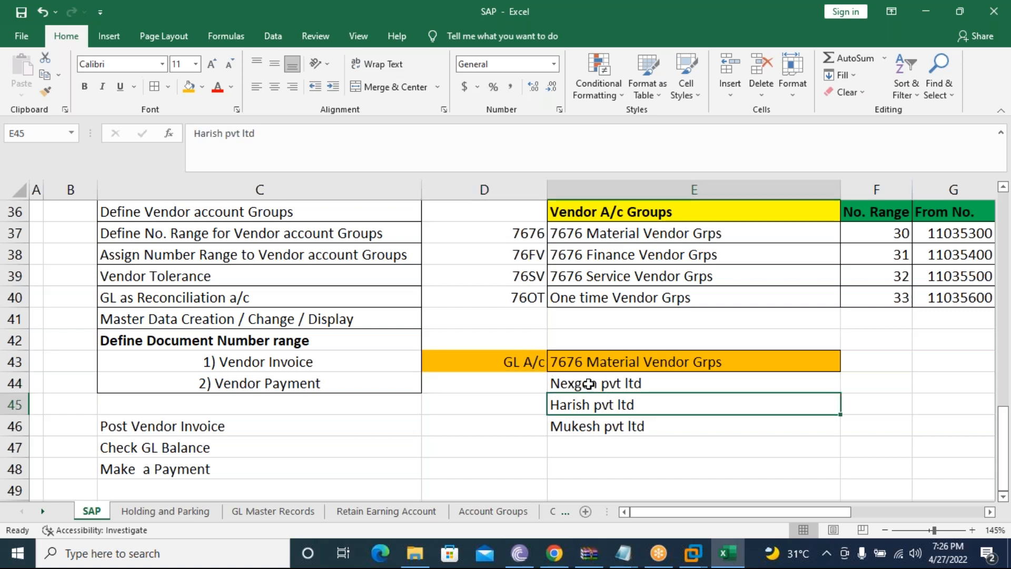
left_click(564, 385)
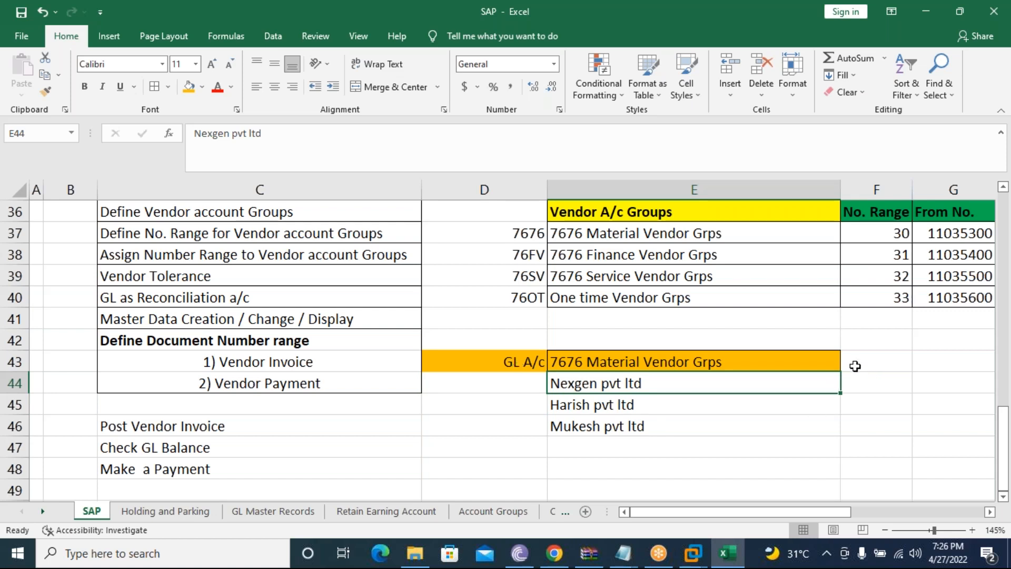
Enter the heading "Rec Ledger" in cell F43, beside the material vendor group heading.
left_click(872, 363)
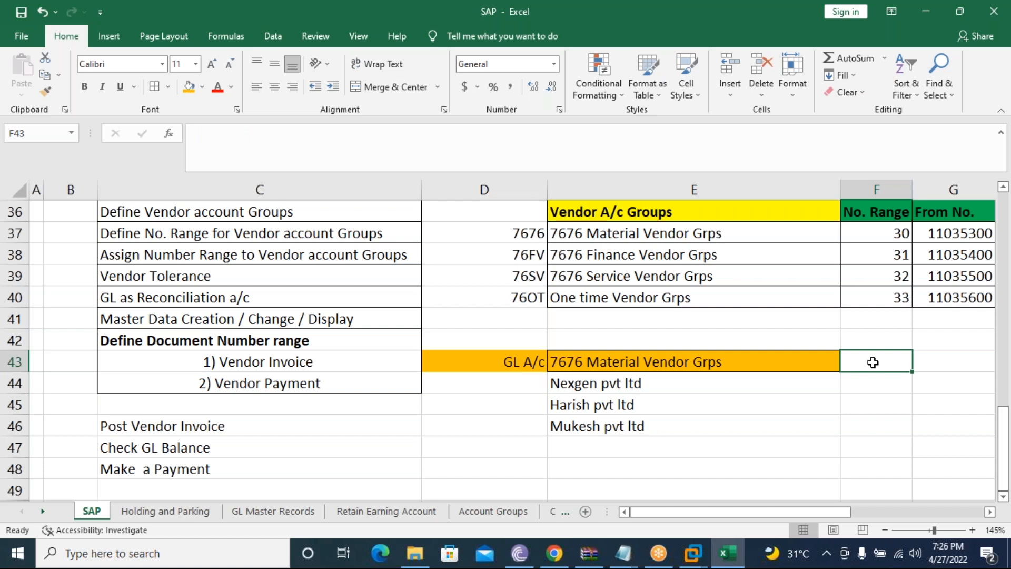
type("Rec L")
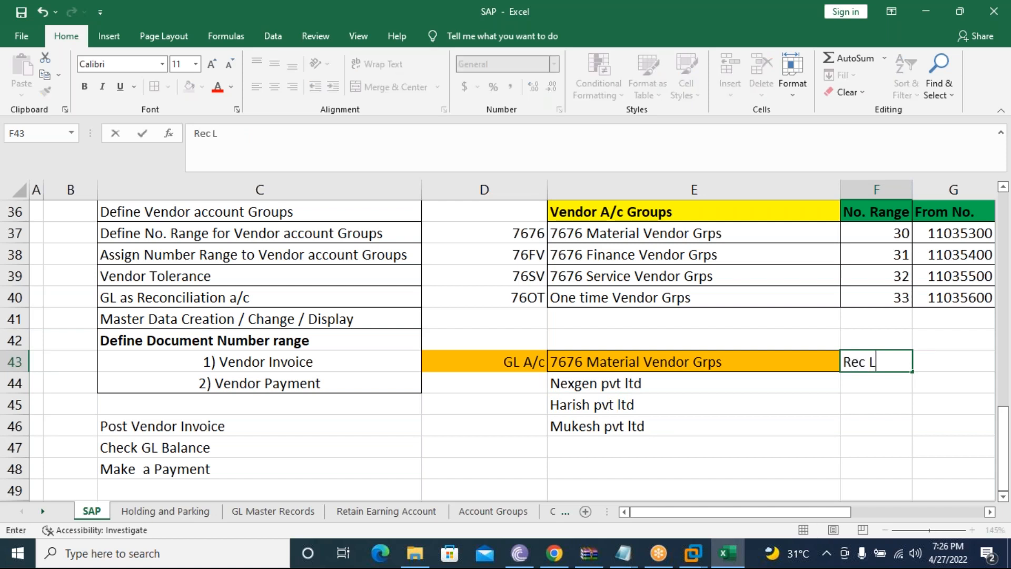
type("edger")
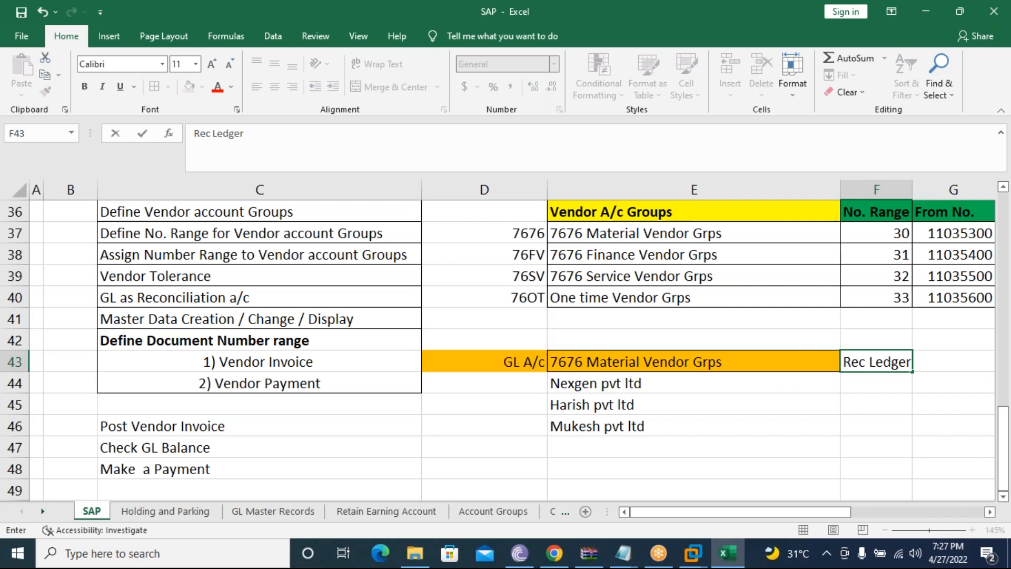
key("Return")
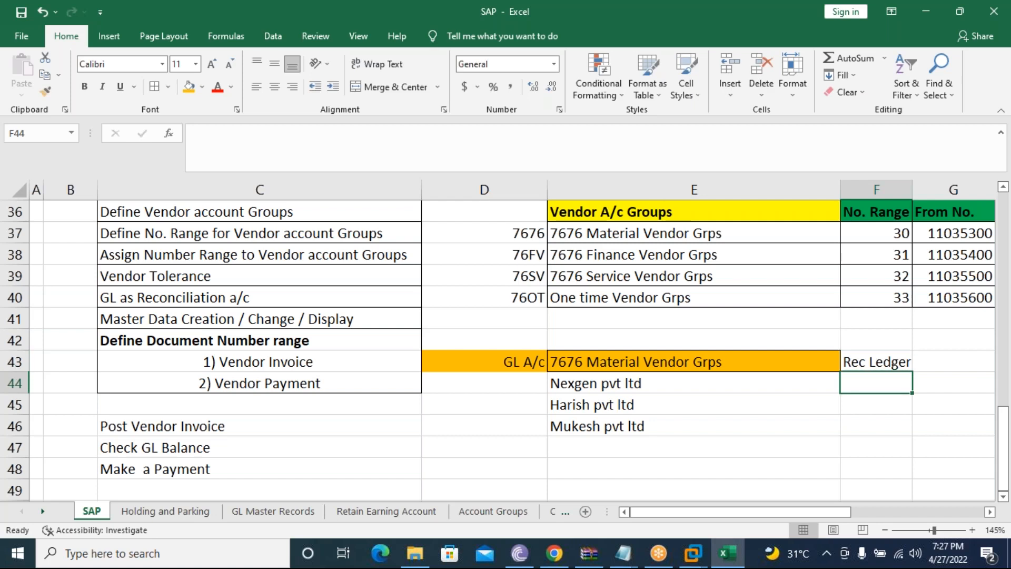
Enter "7676 Material Vendor Grps" in cell F44 and extend it as a fill series down to F46.
type("7676 Material Vn")
key("BackSpace")
type("endor Grps")
key("Return")
left_click(860, 387)
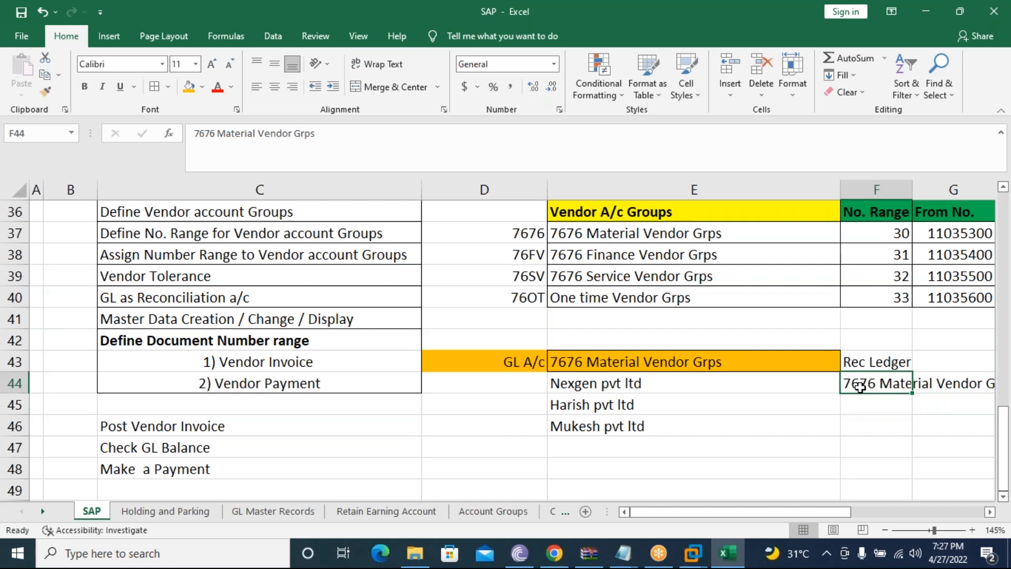
left_click_drag(912, 393, 915, 428)
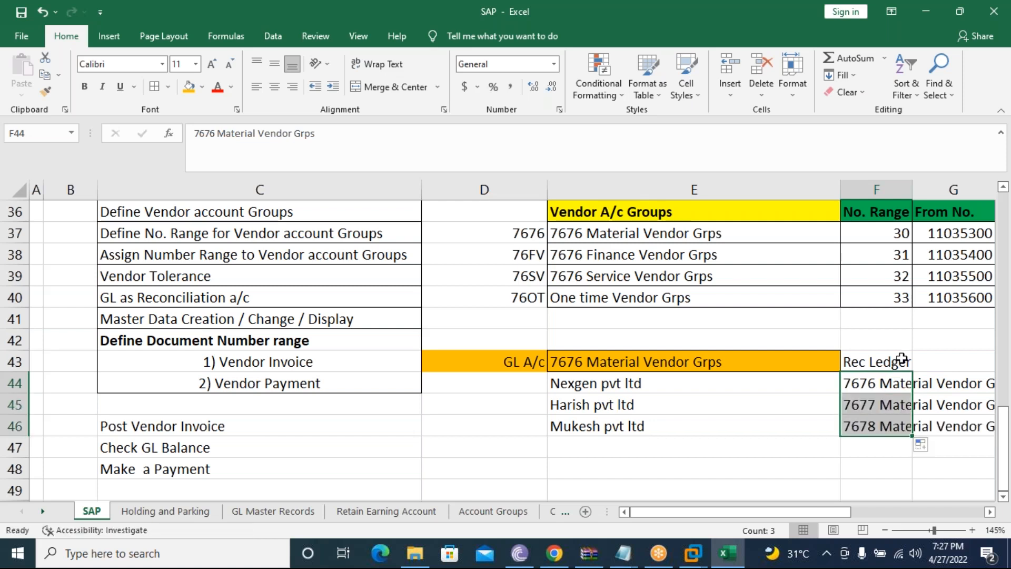
Fill the "Rec Ledger" heading in F43 with orange and add borders to cells E43:F46.
left_click(903, 360)
left_click(190, 90)
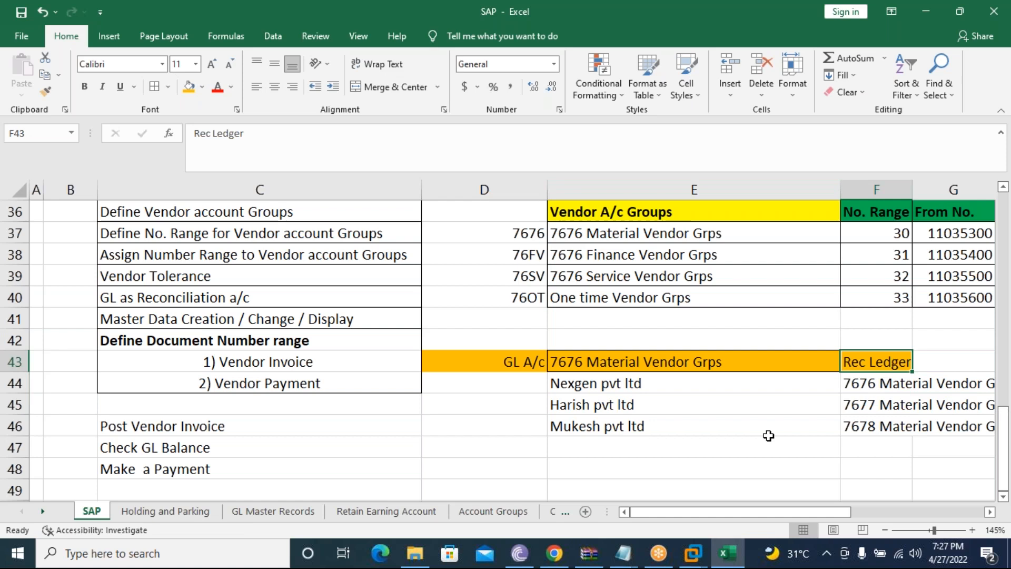
left_click(769, 435)
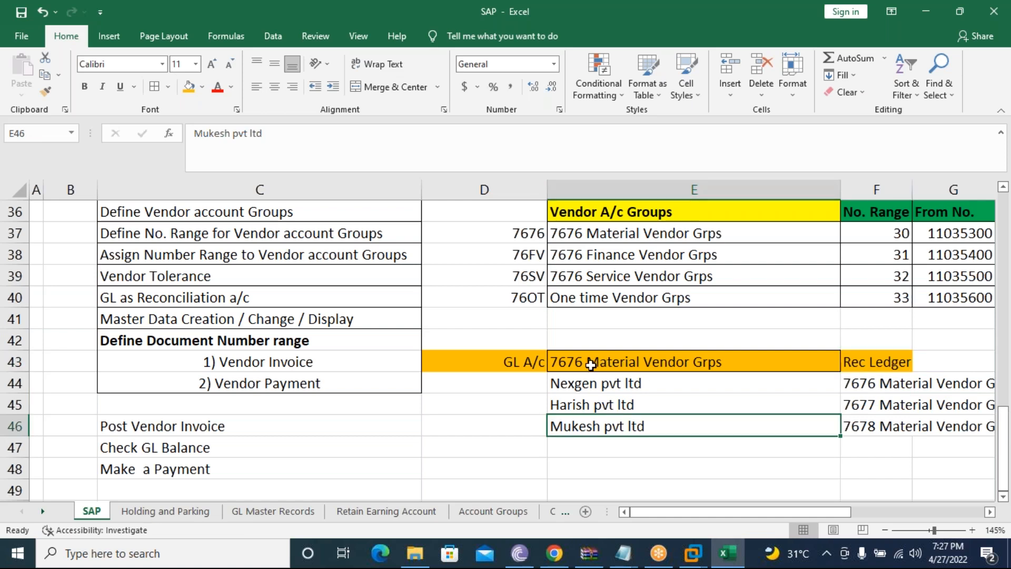
left_click(525, 364)
left_click(658, 362)
left_click_drag(811, 410, 876, 434)
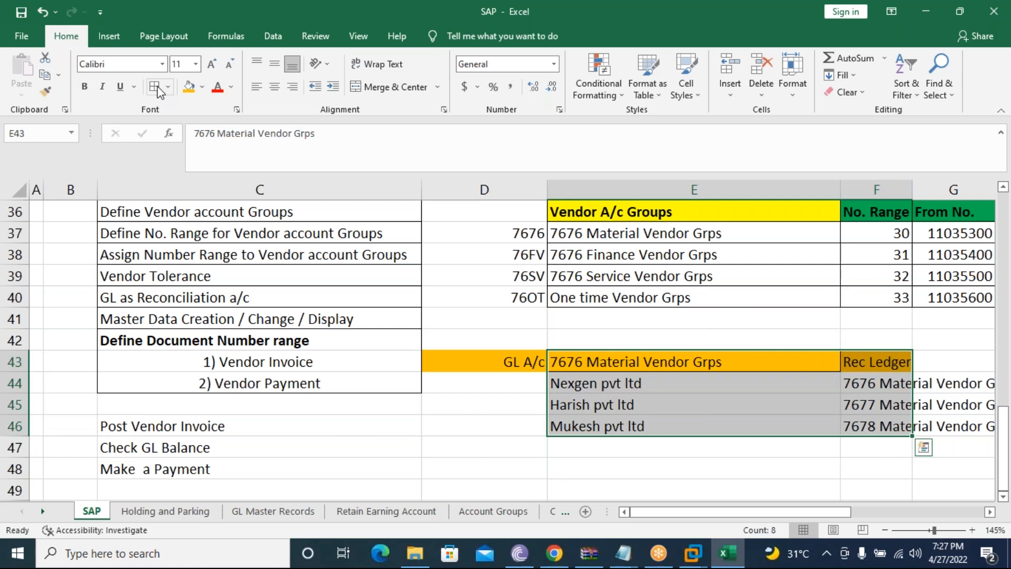
left_click(624, 446)
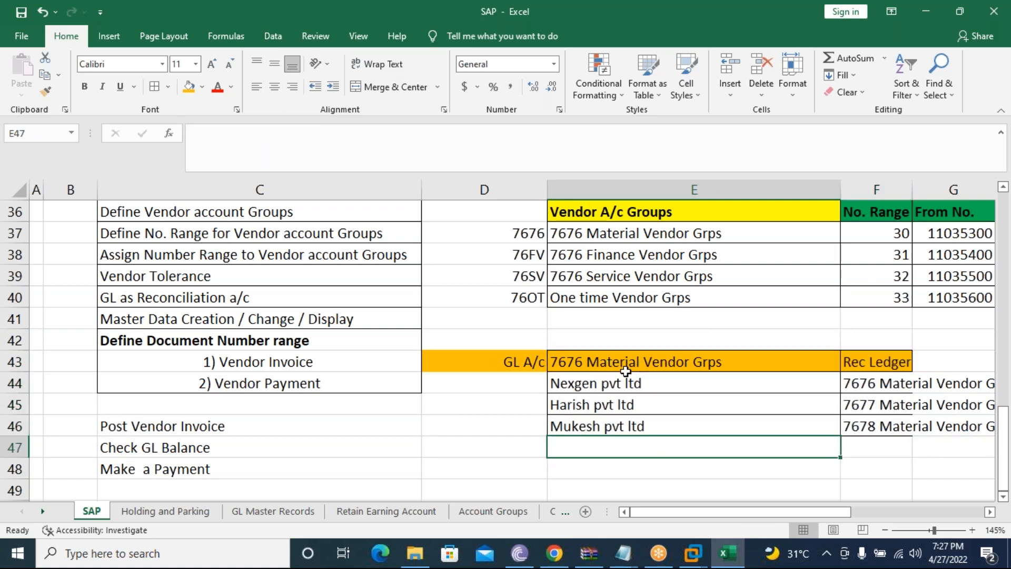
Copy the From No. of the 7676 Material Vendor Grps from G37 into D44 for Nexgen pvt ltd.
left_click(612, 382)
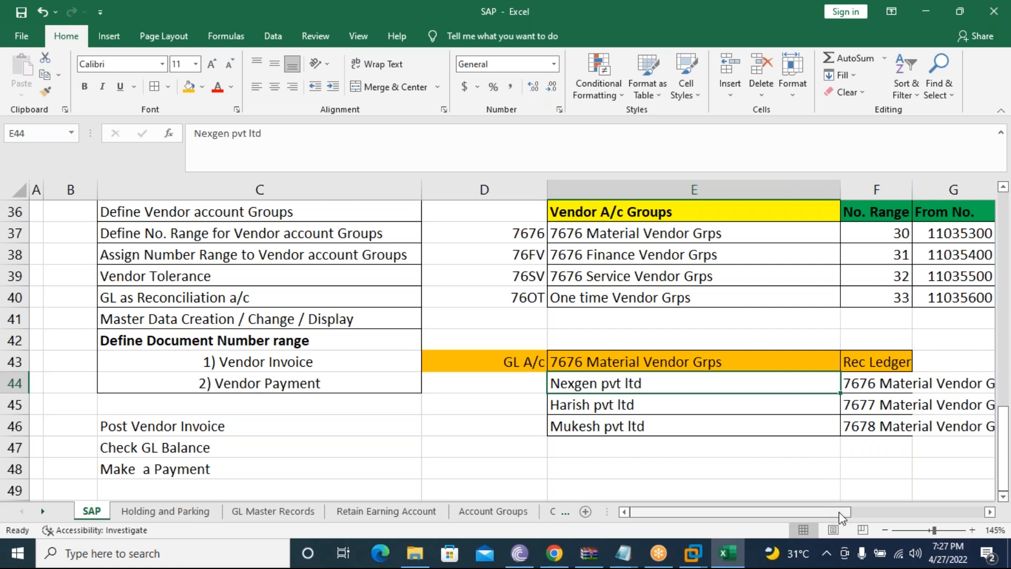
left_click_drag(839, 512, 867, 512)
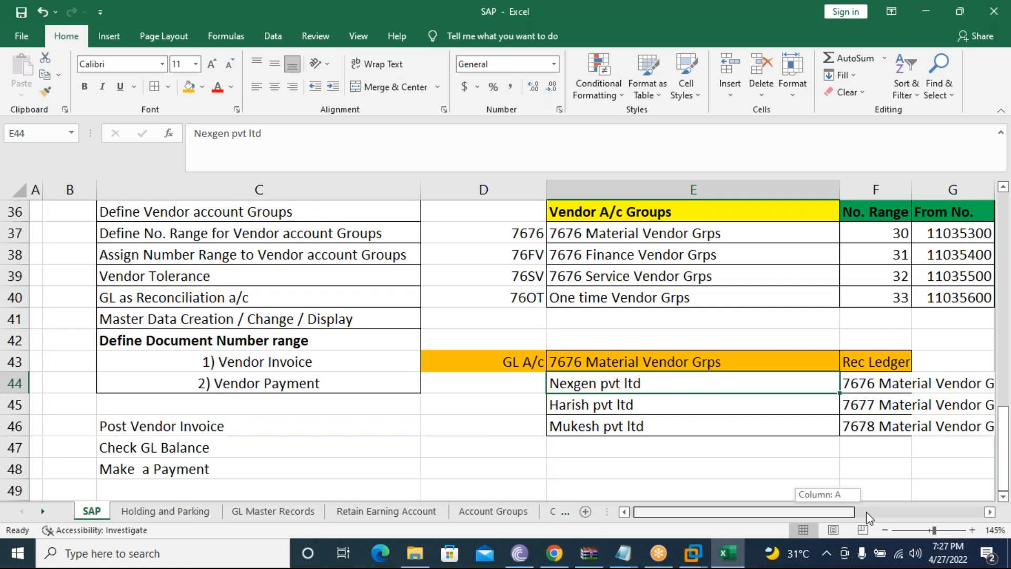
left_click_drag(866, 512, 924, 511)
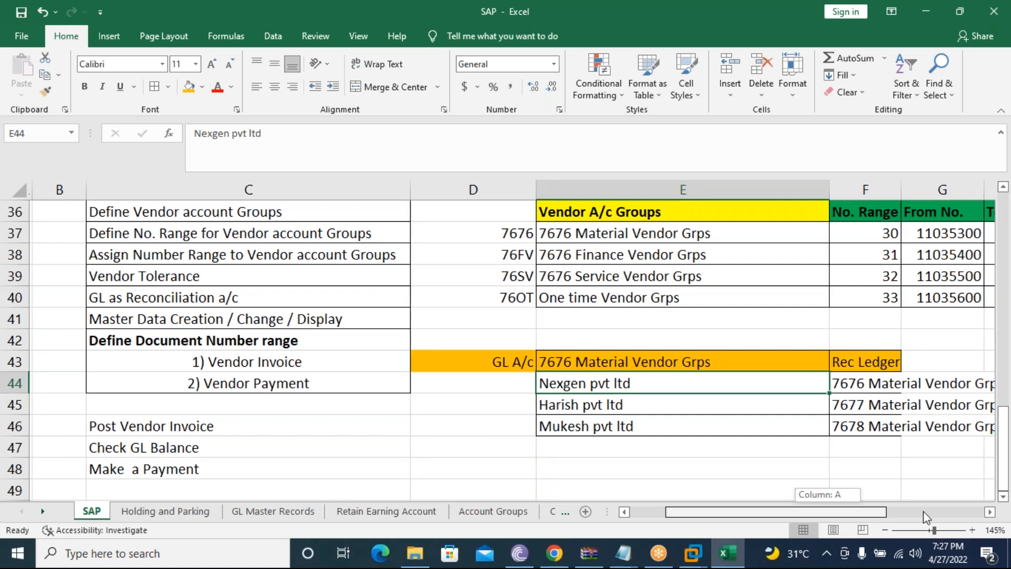
left_click_drag(923, 511, 977, 511)
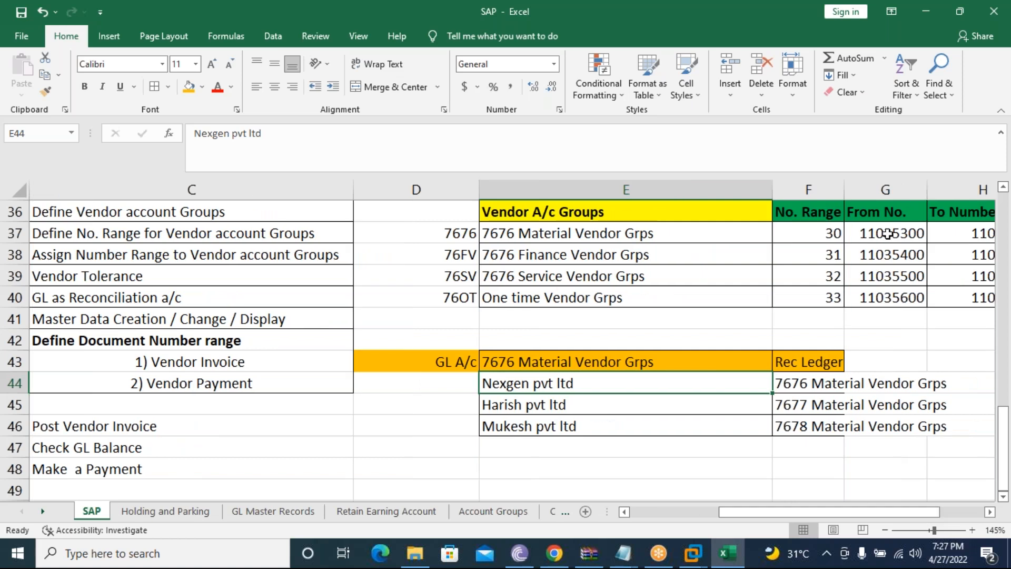
left_click(888, 234)
key("ctrl+c")
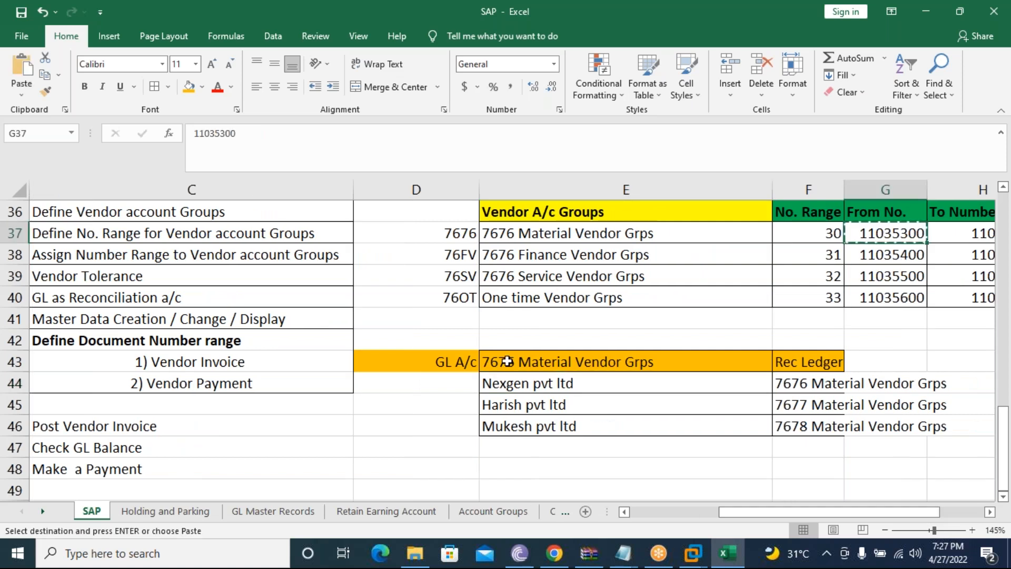
left_click(453, 383)
key("ctrl+v")
Enter the next consecutive vendor number in D45 and continue the numbering into D46.
left_click(456, 404)
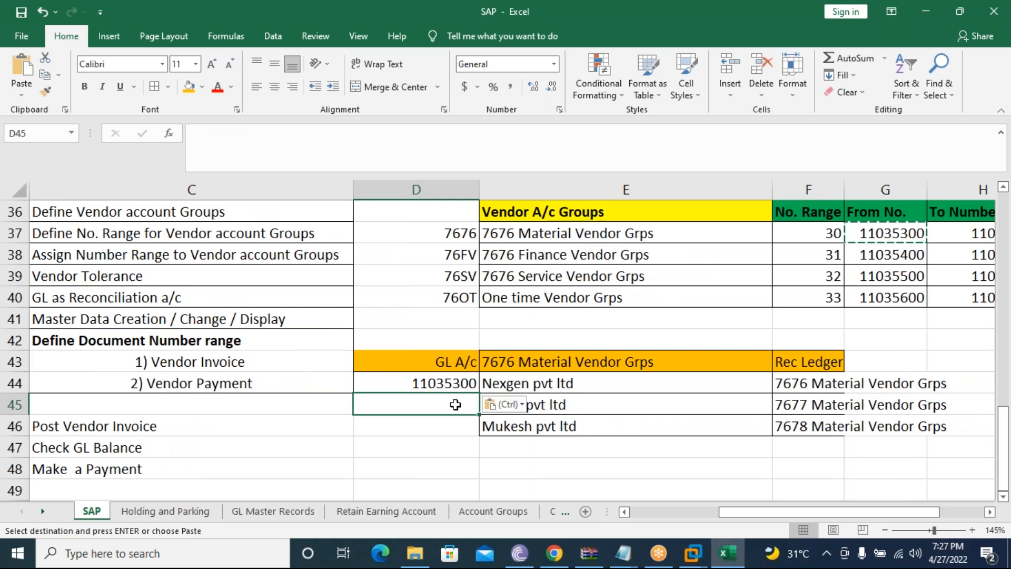
type("1103530")
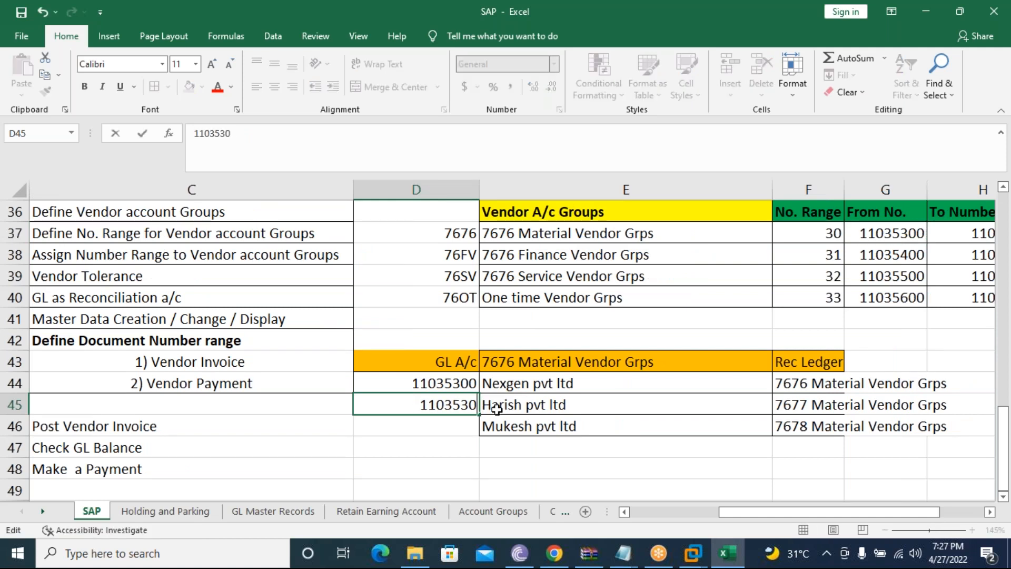
type("1")
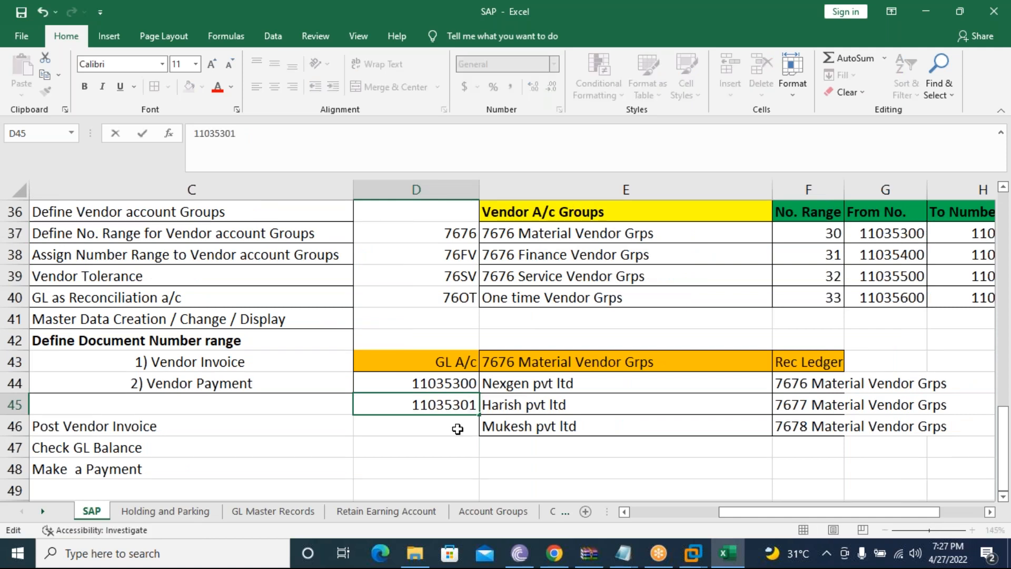
left_click(458, 428)
left_click(463, 405)
left_click(473, 387)
left_click_drag(472, 387, 479, 429)
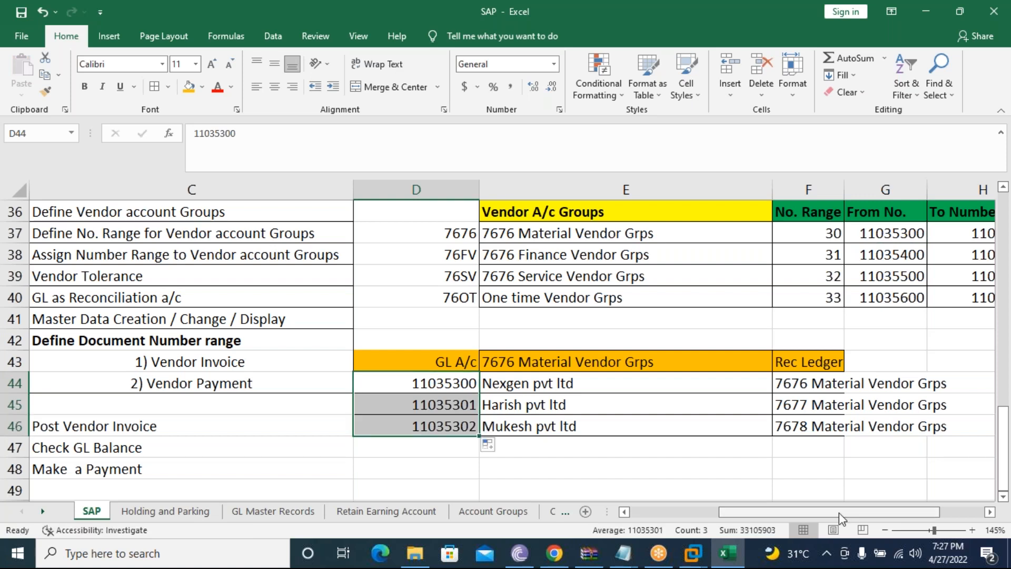
Replace the orange heading in cell D43 above the vendor numbers with "NO.".
left_click_drag(839, 513, 792, 514)
left_click(497, 360)
type("NO.")
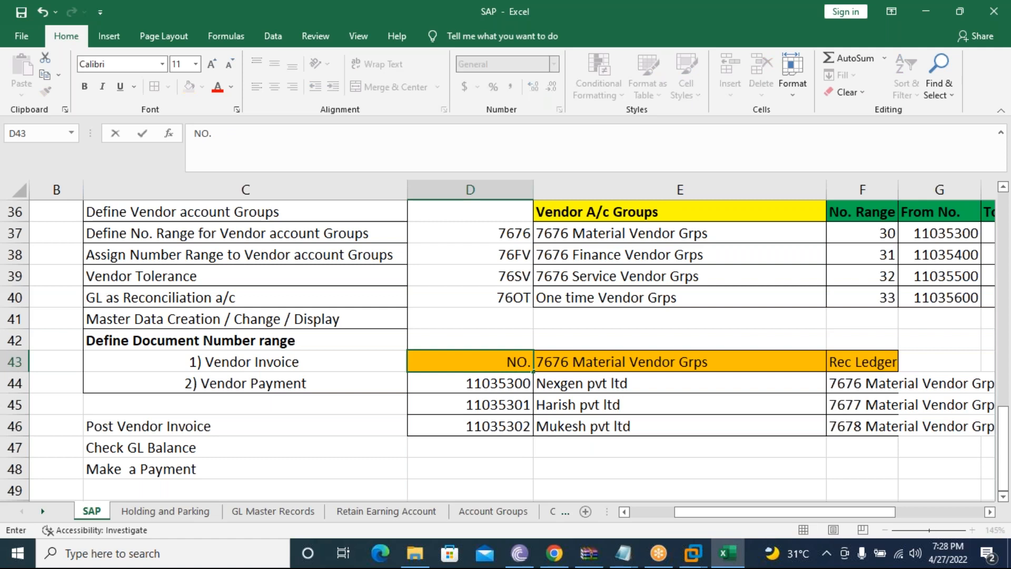
key("Return")
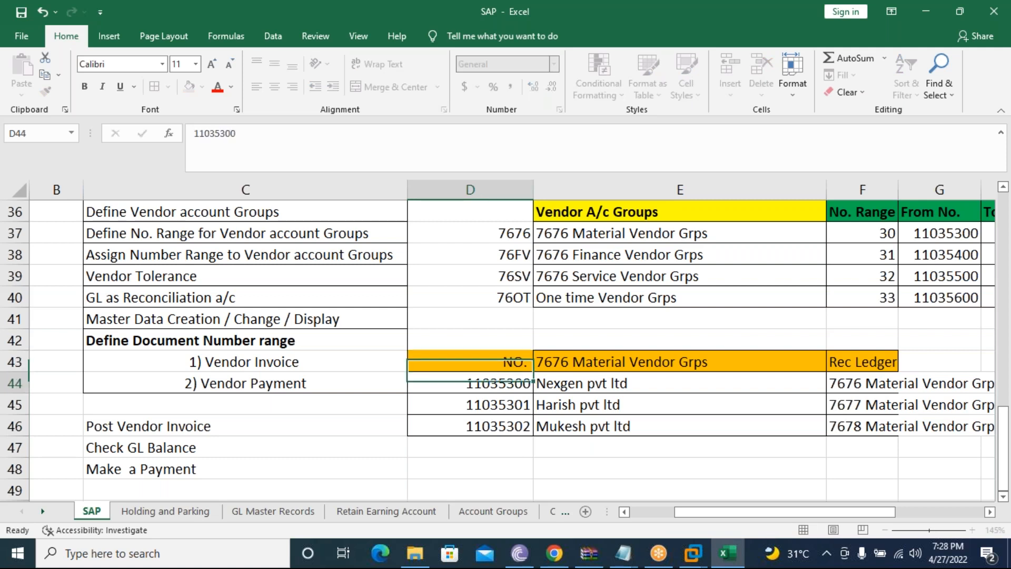
left_click(504, 361)
key("shift+Right")
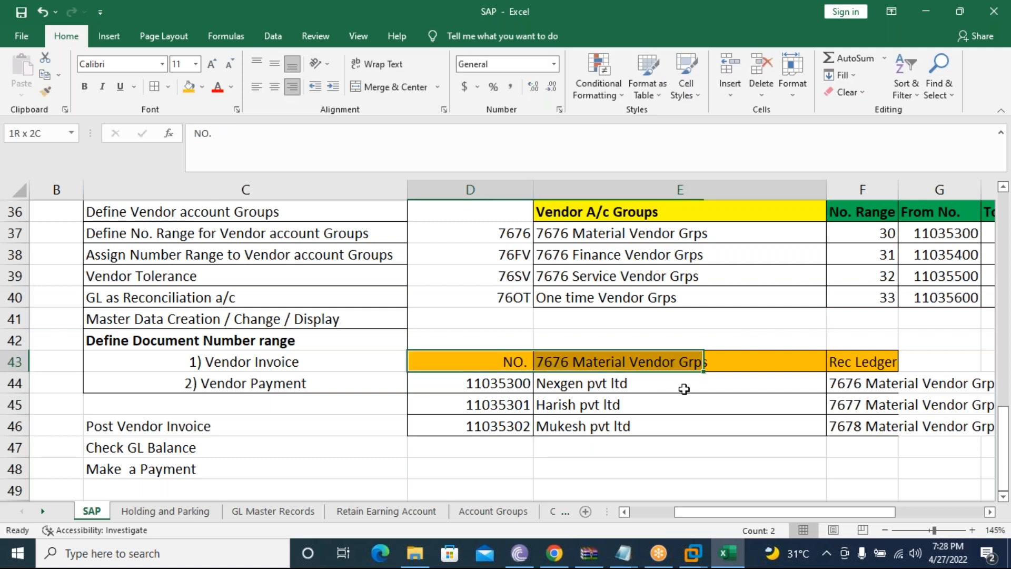
key("shift+Down")
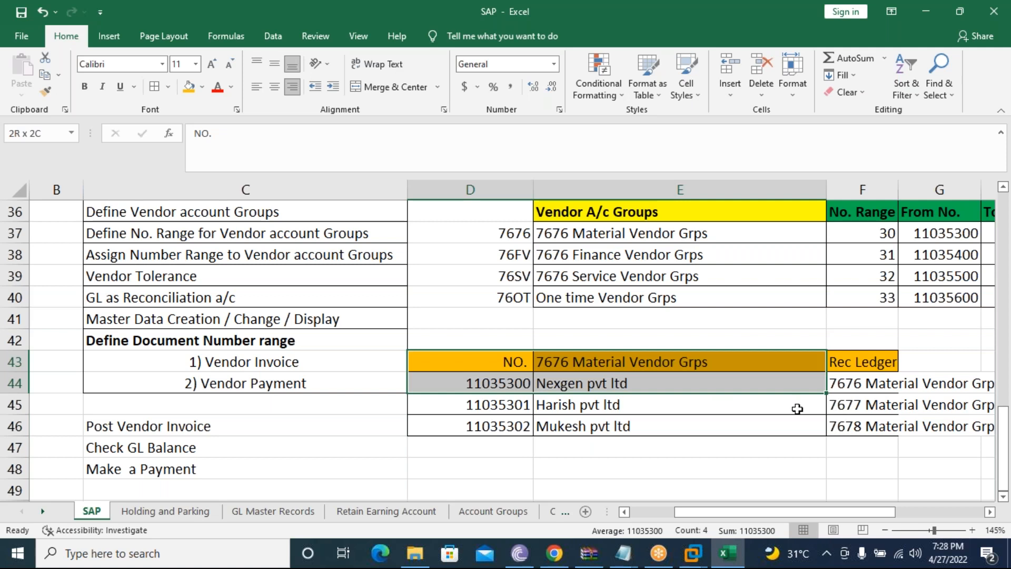
key("shift+Down")
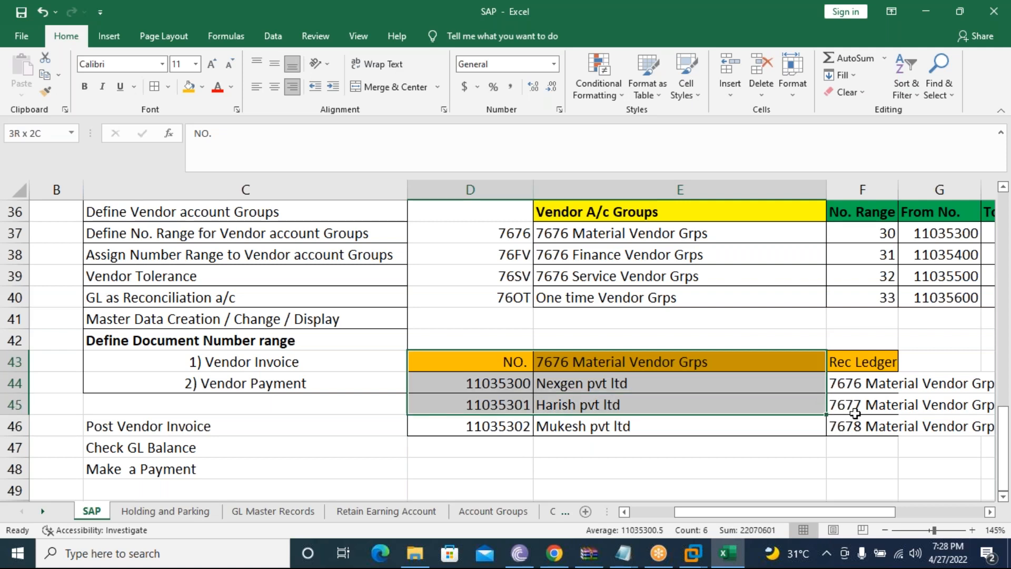
key("shift+Right")
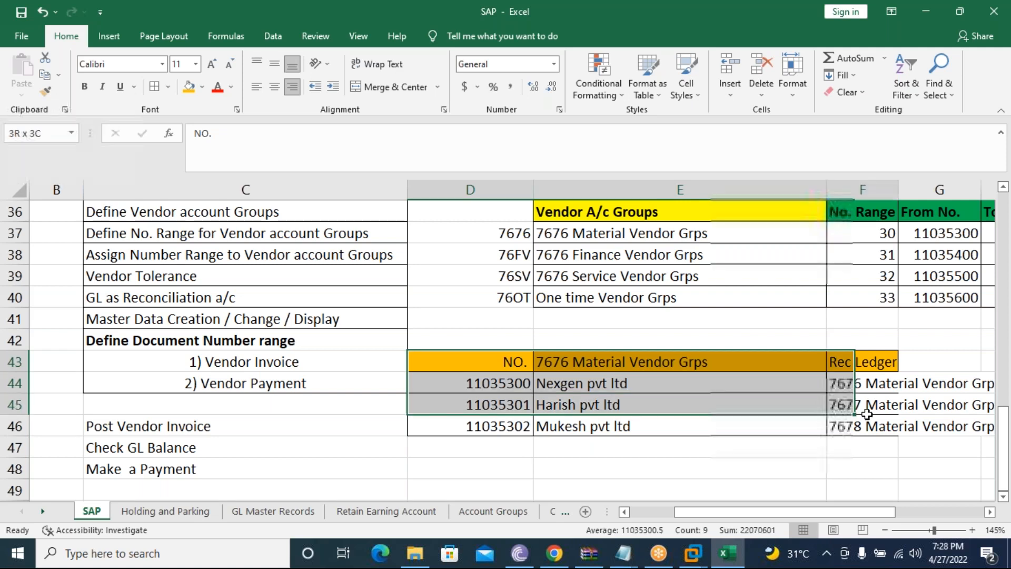
key("shift+Down")
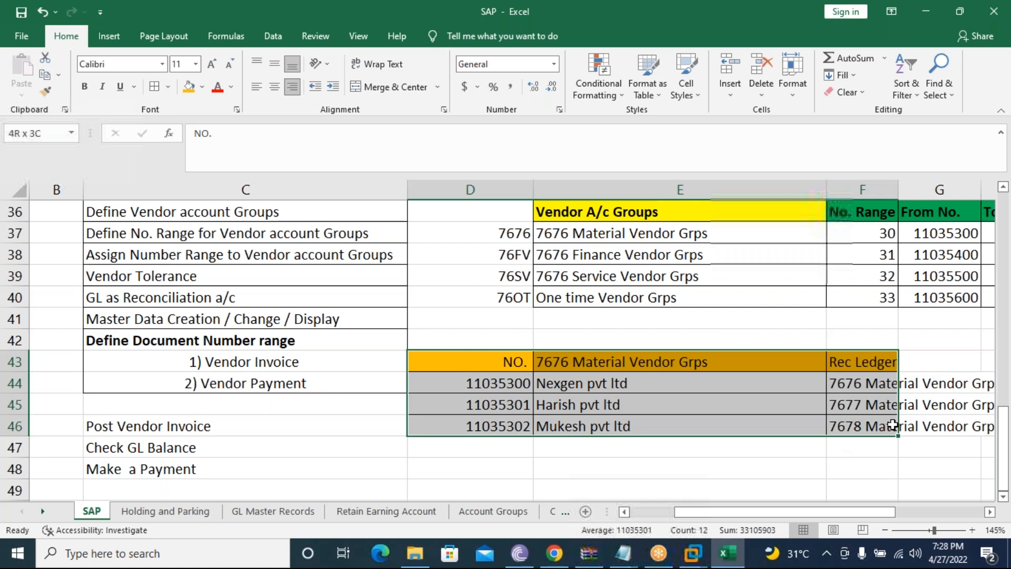
key("shift+BackSpace")
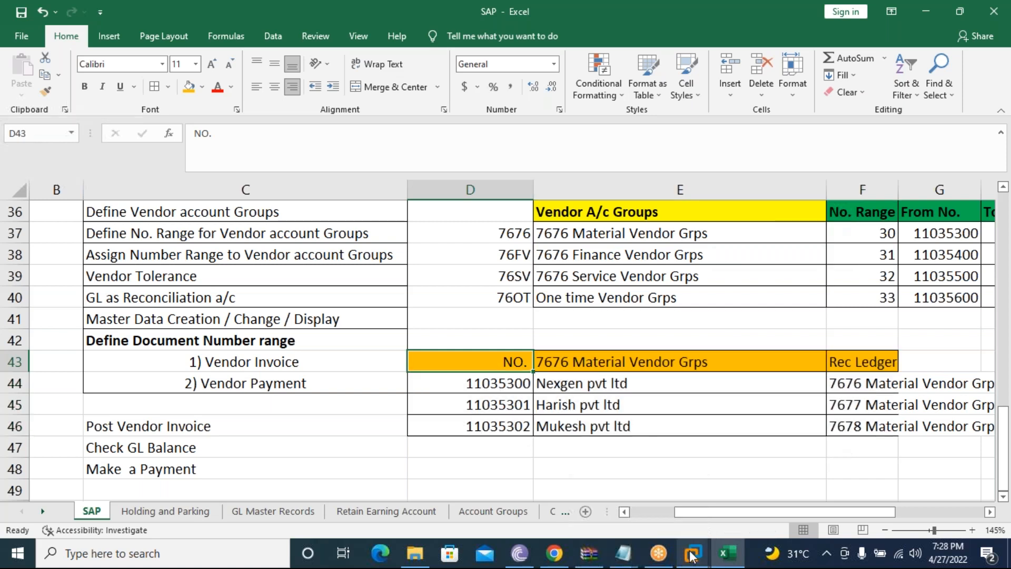
Switch to the SAP Easy Access session on the ECC virtual machine in VMware Workstation.
mouse_move(691, 555)
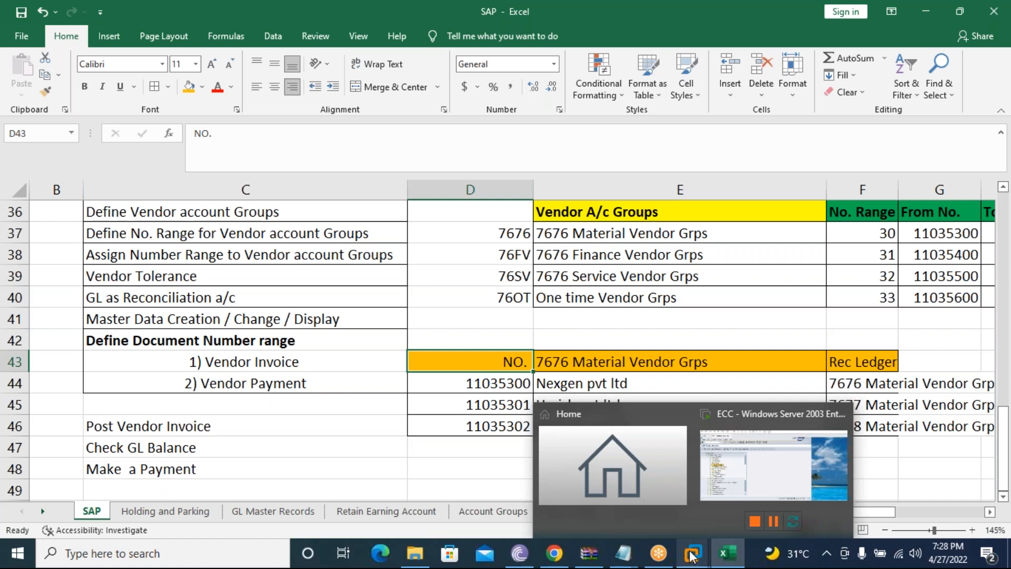
left_click(692, 554)
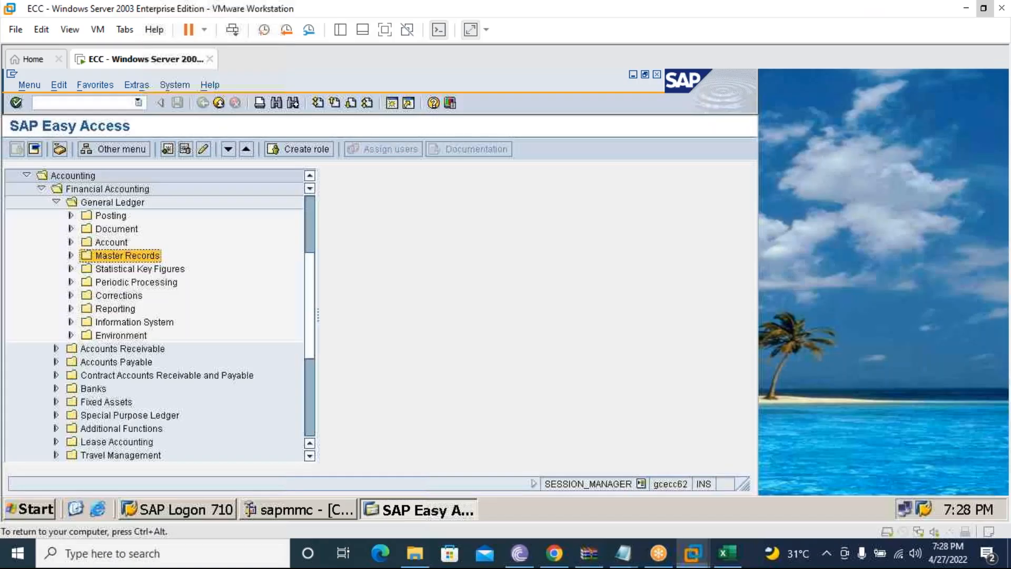
Open FK01 - Create from the Accounts Payable master records.
left_click(56, 361)
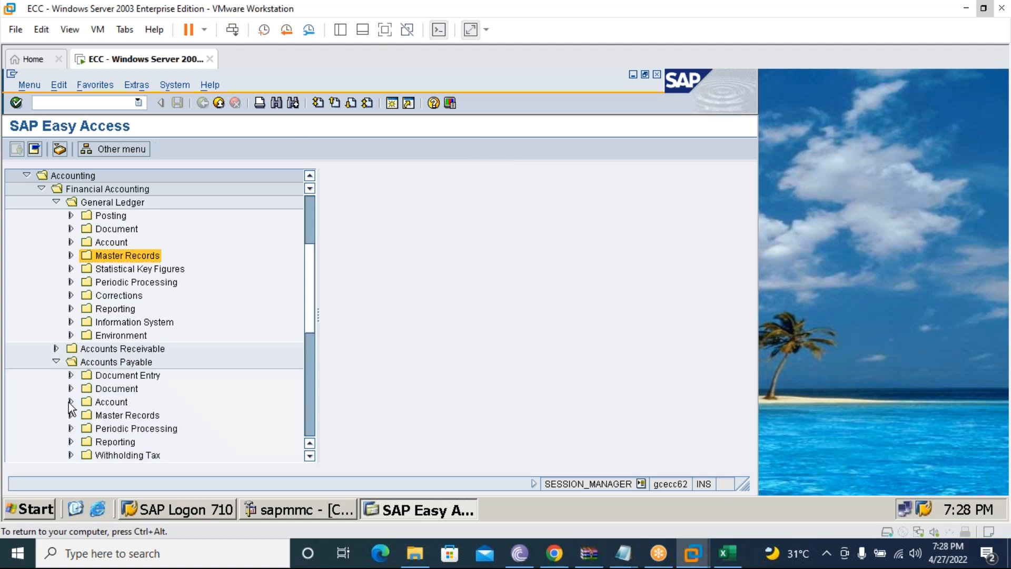
scroll(74, 421, "down", 3)
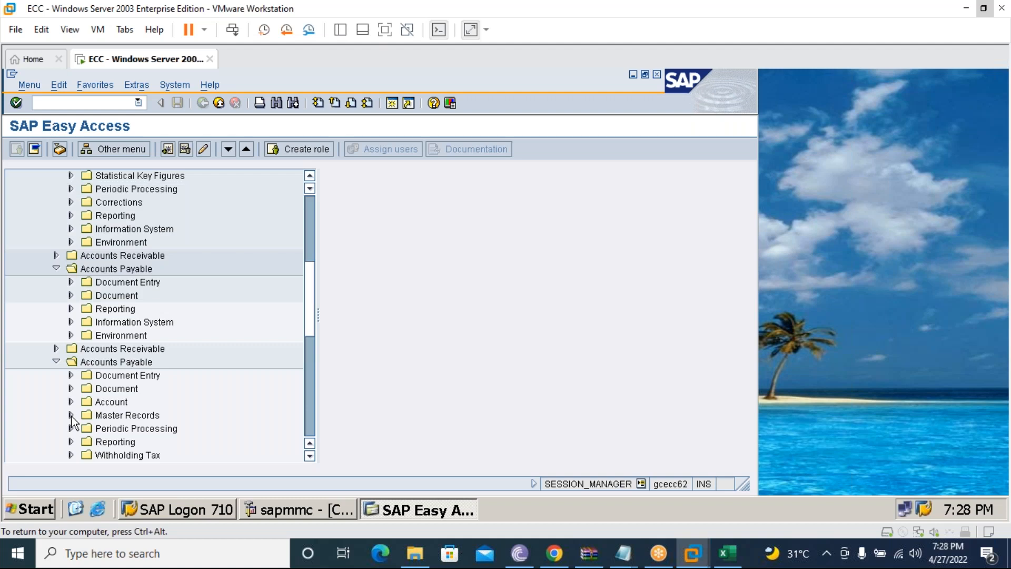
left_click(121, 340)
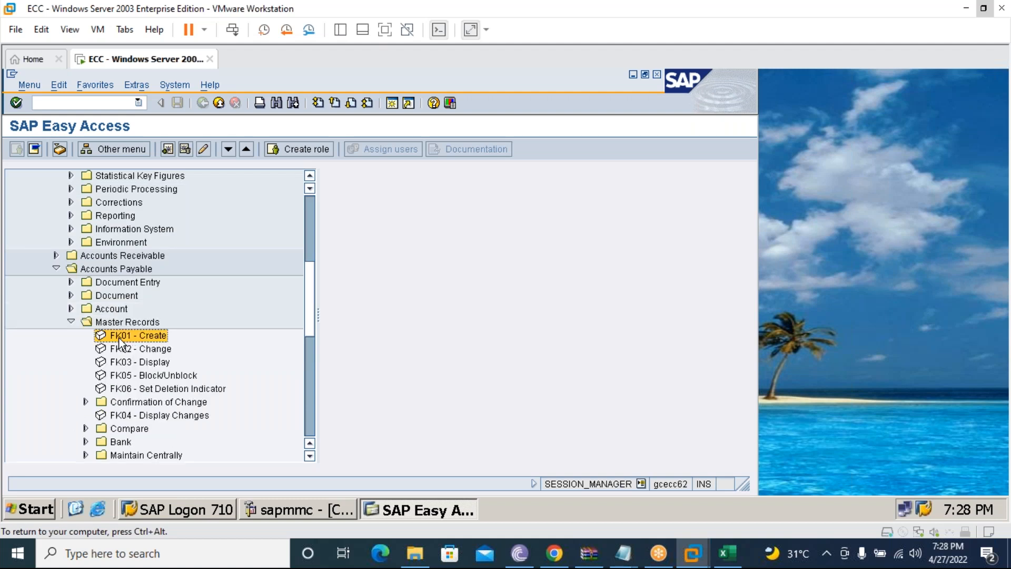
double_click(120, 339)
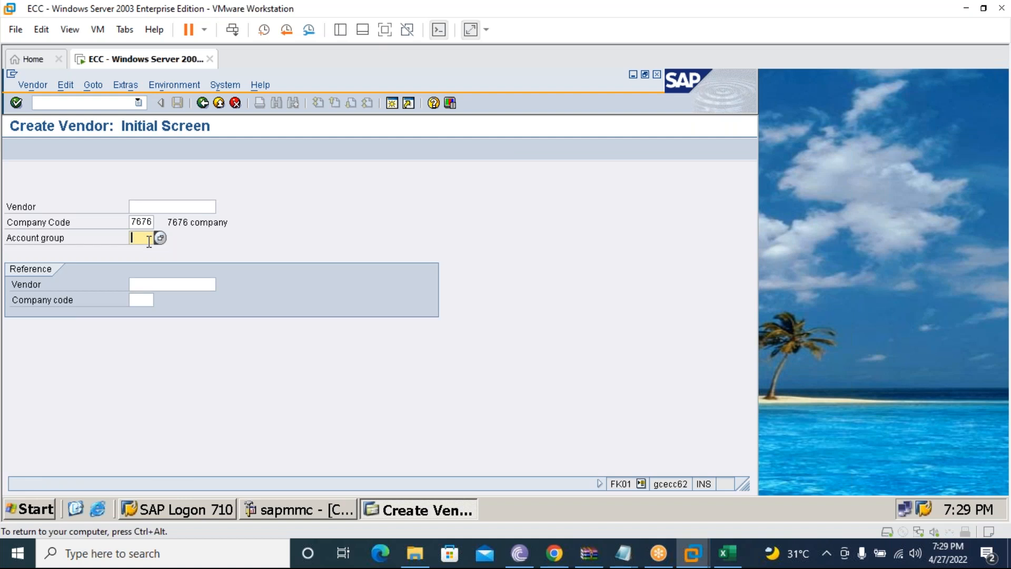
Assign account group 7676 (7676 Material vendor accounts) to the new vendor and proceed to its address data.
key("F4")
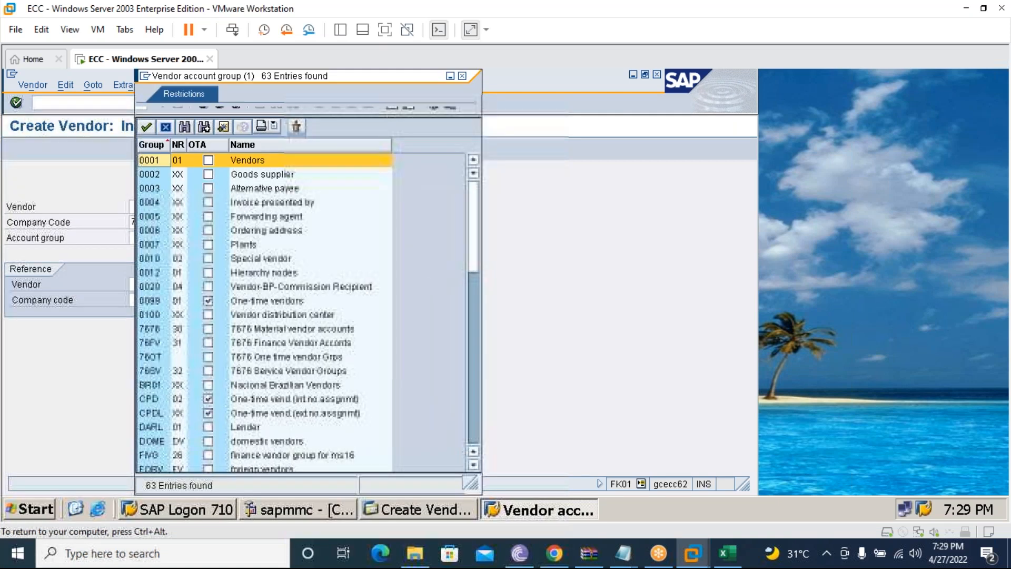
key("ctrl+f")
type("76")
key("Return")
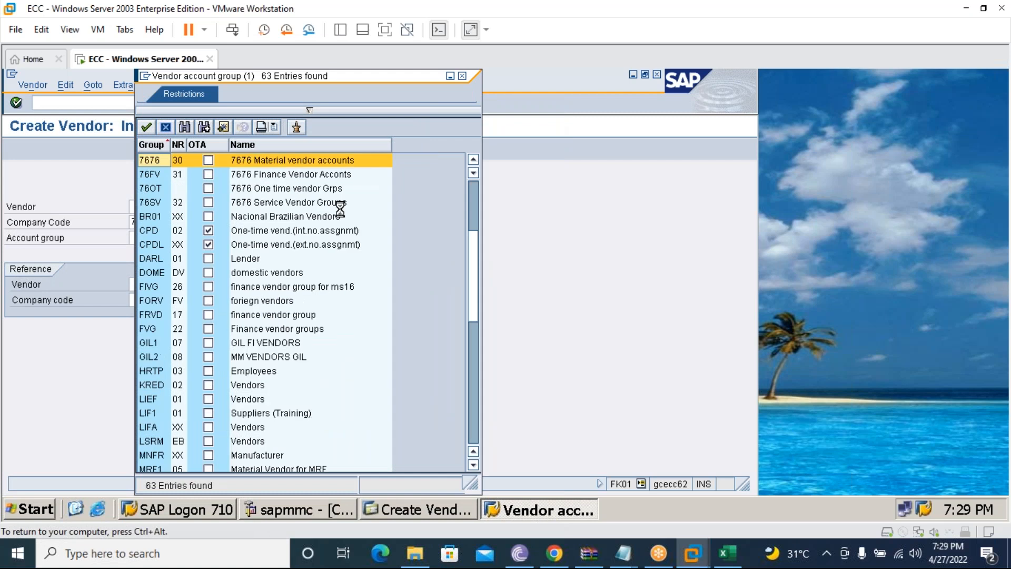
double_click(303, 159)
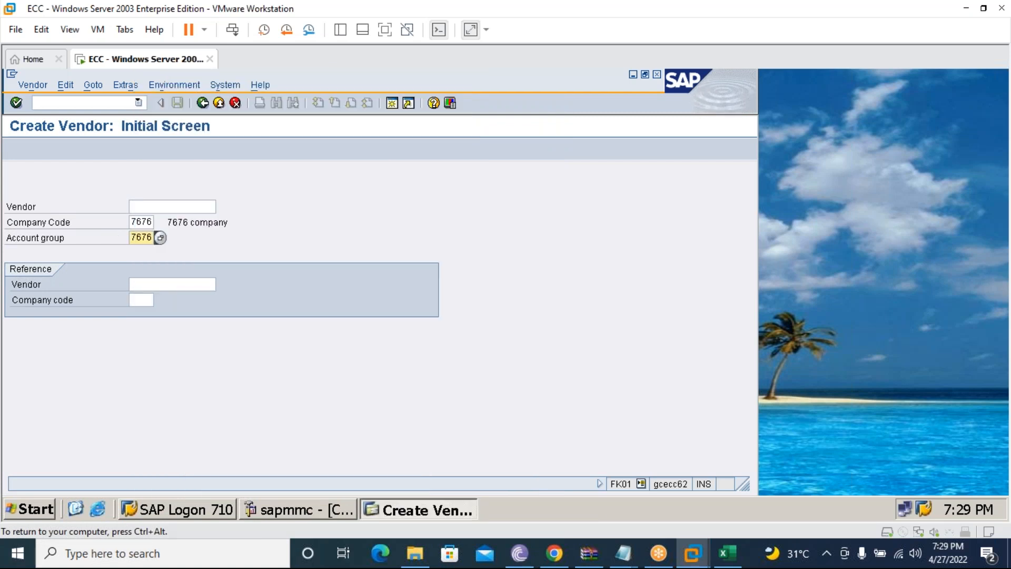
left_click(22, 102)
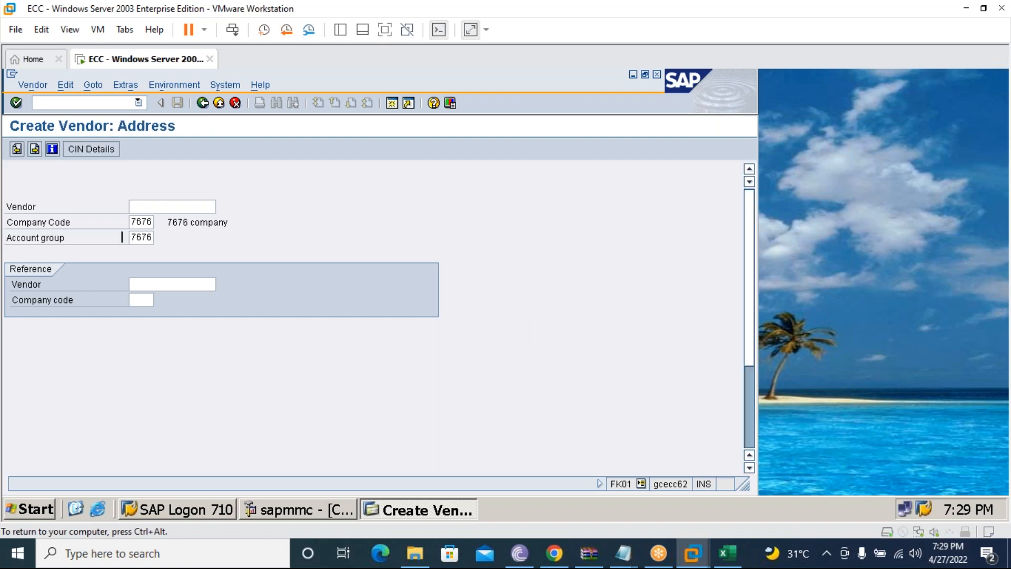
Set the vendor's title to Company and enter the name Nexgen pvt ltd, consulting the vendor list in Excel.
left_click(240, 237)
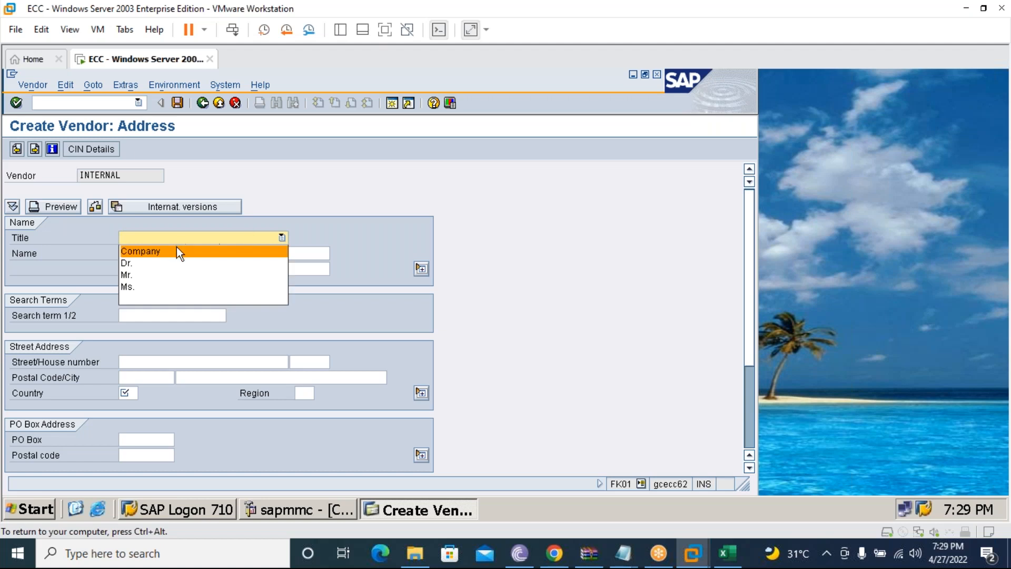
left_click(160, 251)
left_click(160, 253)
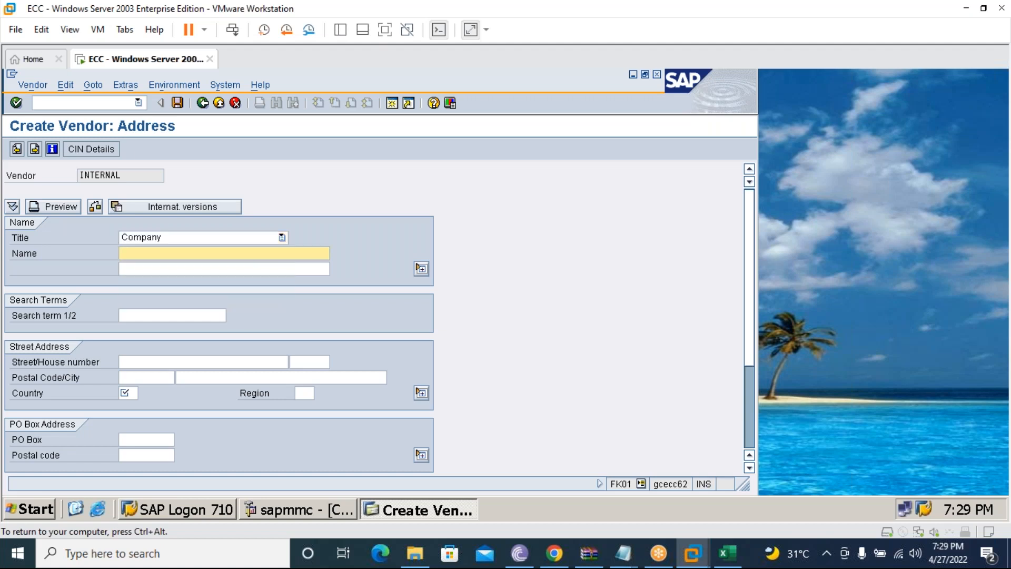
left_click(727, 561)
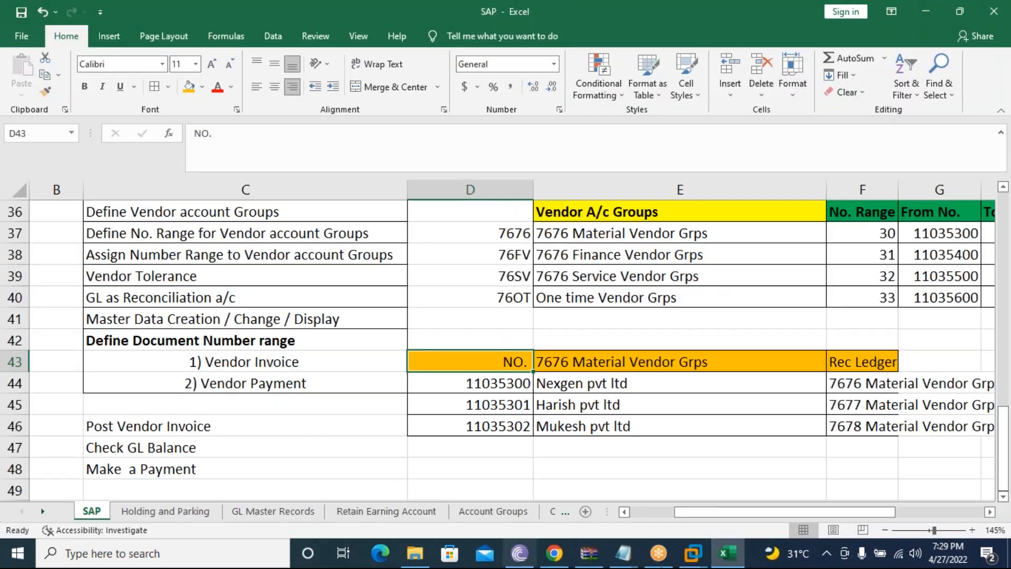
left_click(692, 555)
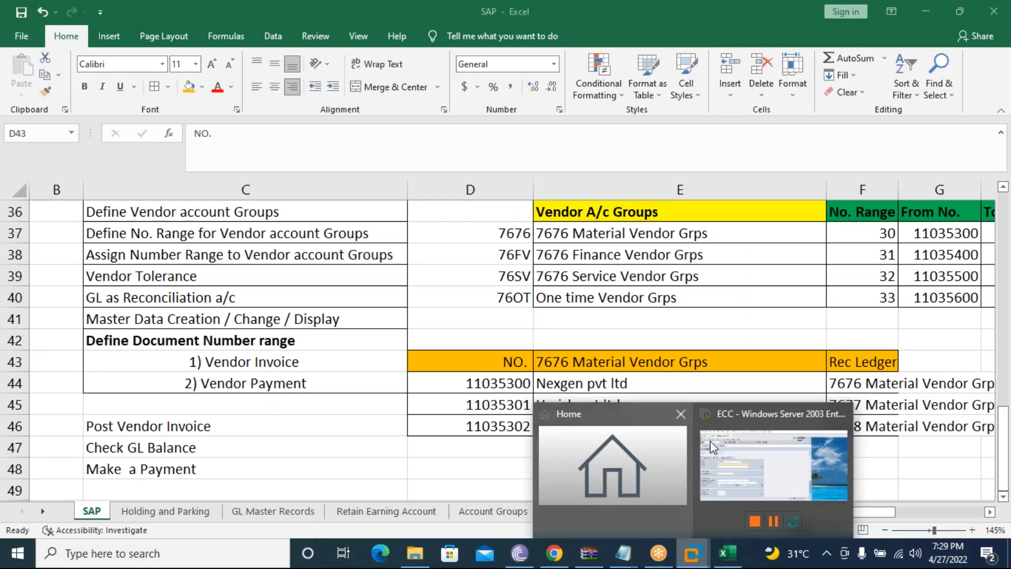
left_click(738, 458)
type("N")
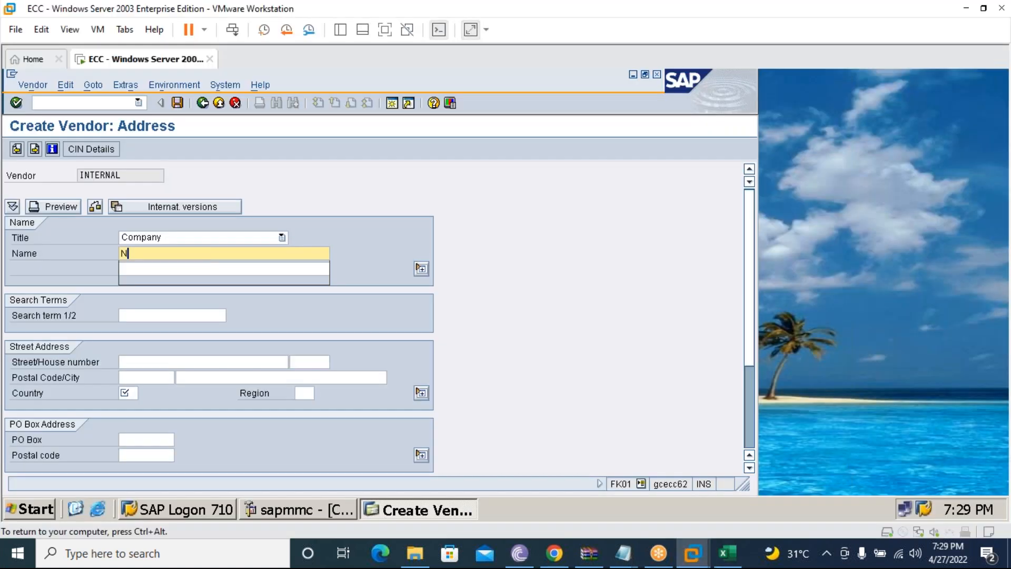
type("exgen pvt ltd")
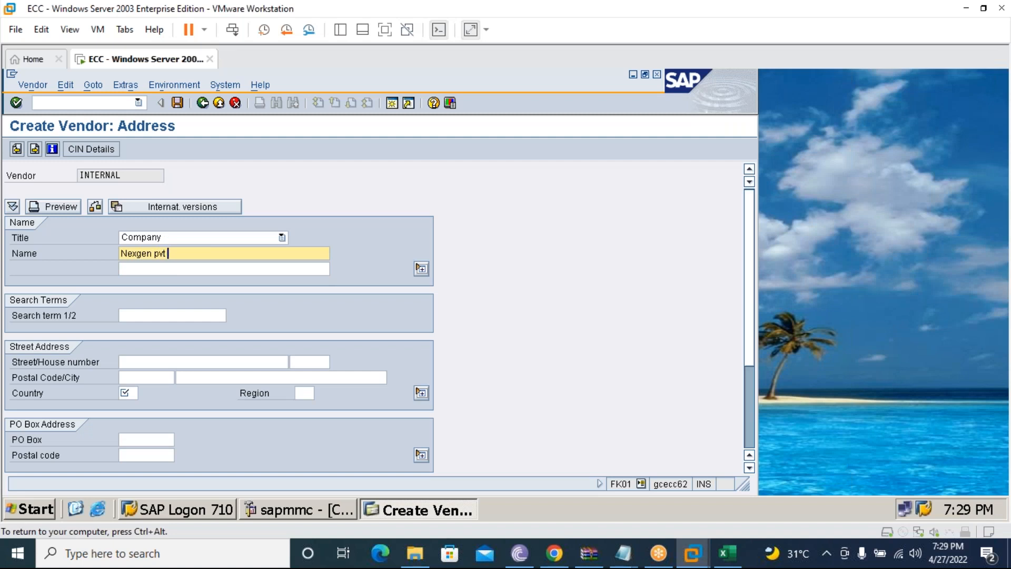
Set the country to In and the region to 10 in the Nexgen vendor's street address.
left_click(127, 394)
type("In")
key("Tab")
type("10")
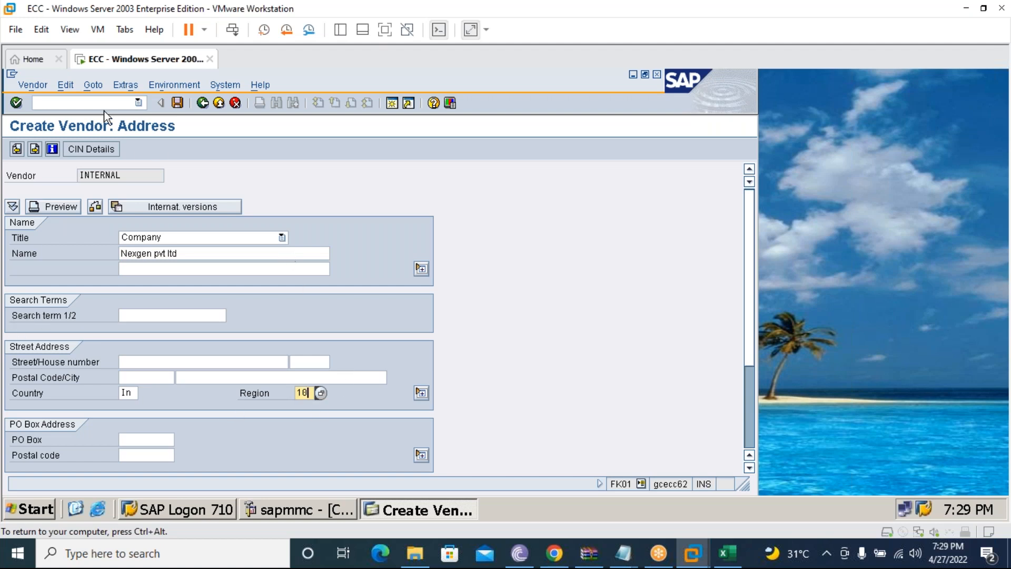
Advance to the Nexgen vendor's accounting information and assign reconciliation account 200001, Material Vendor 7676.
left_click(36, 148)
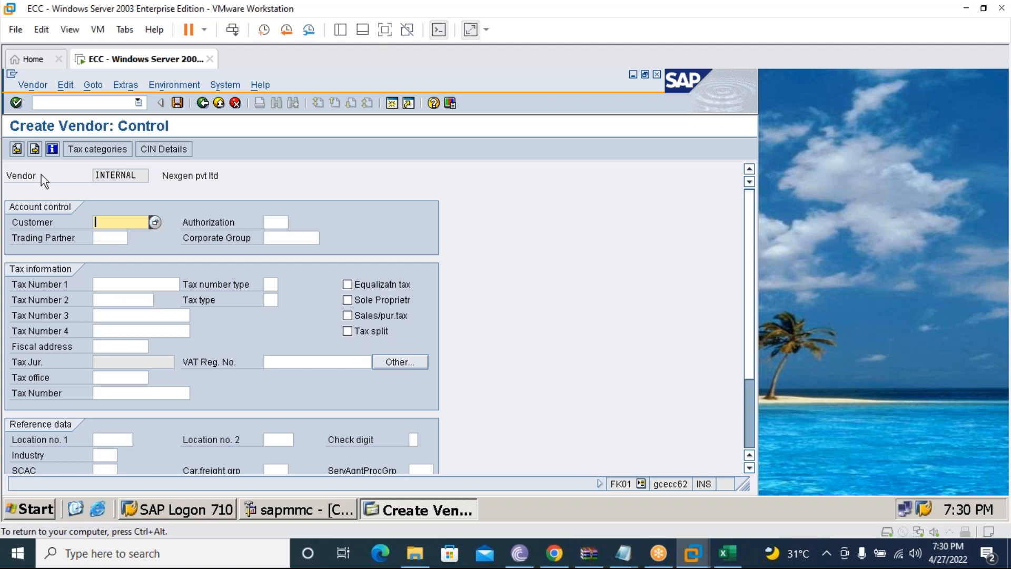
left_click(34, 150)
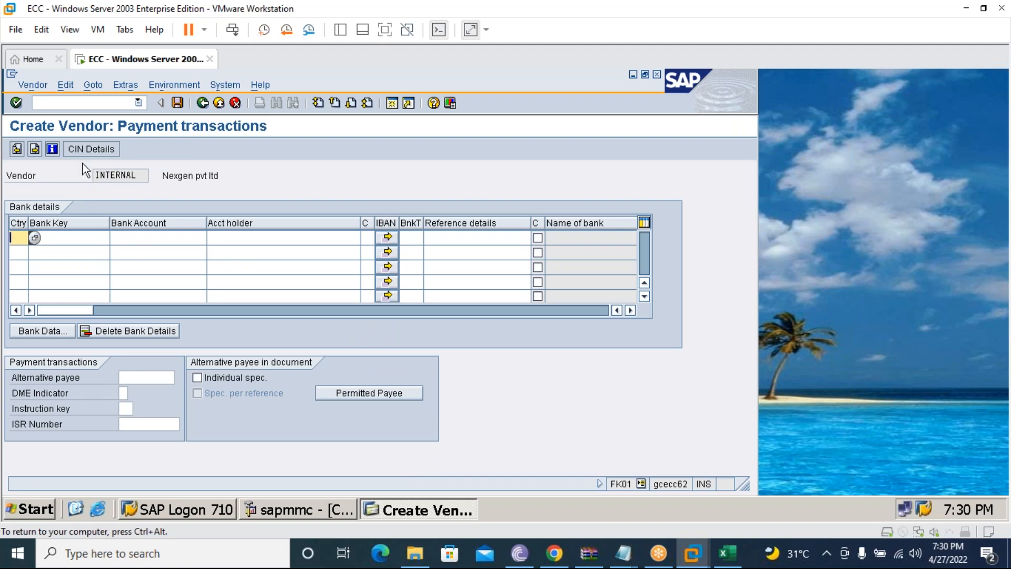
left_click(36, 149)
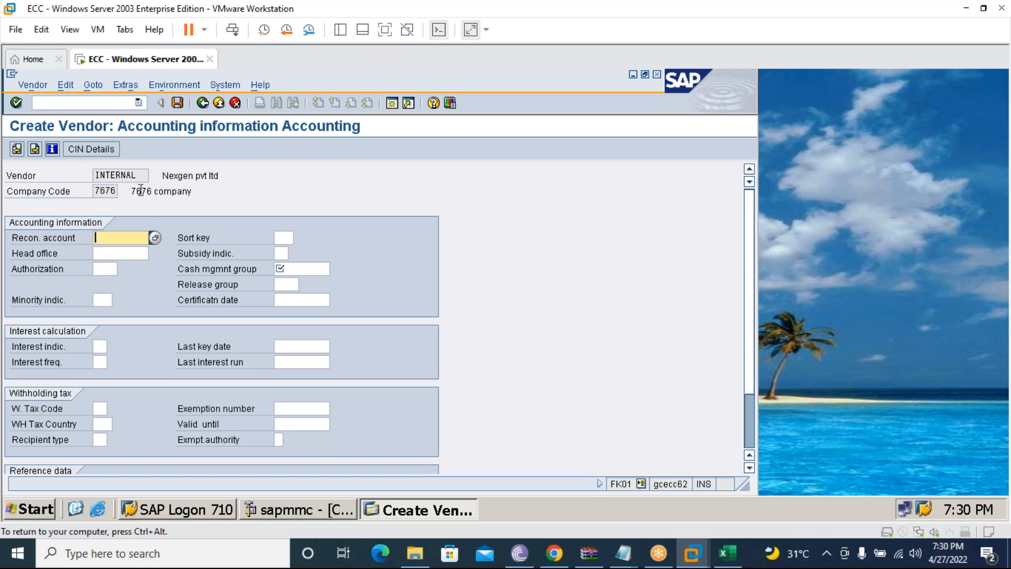
left_click(155, 238)
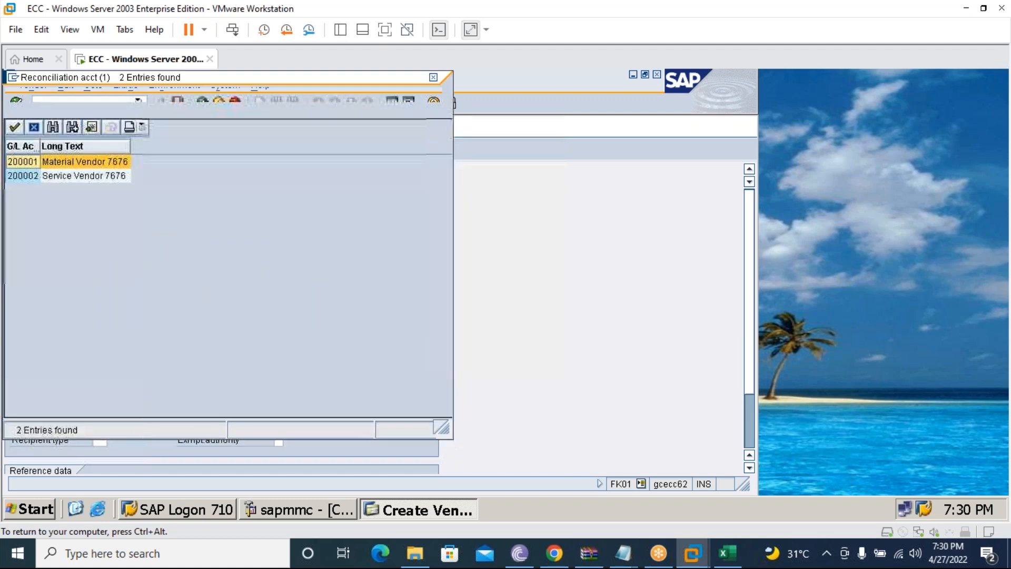
double_click(68, 162)
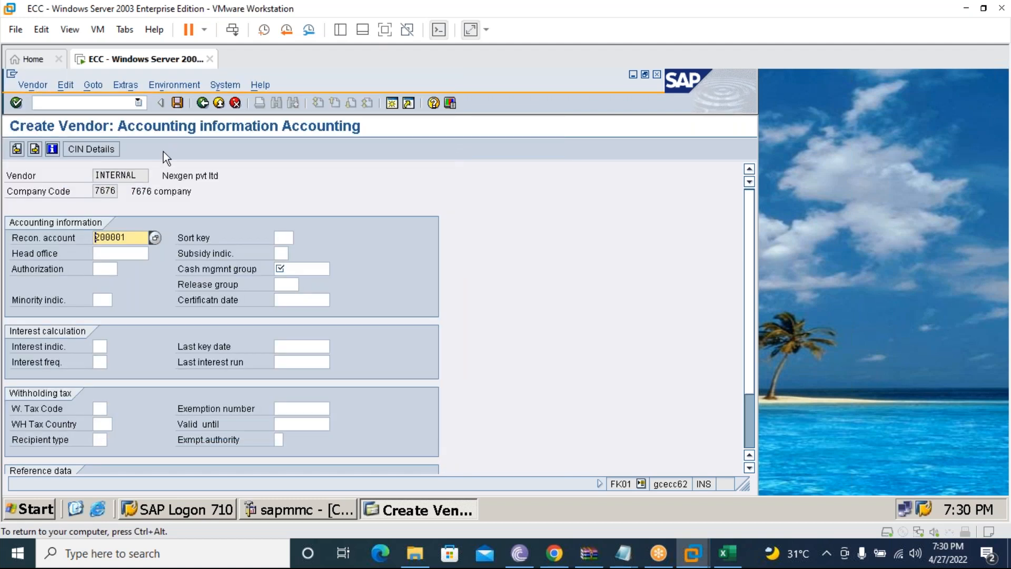
Set the cash management group to A1 (domestic payments) and save the Nexgen vendor.
left_click(178, 102)
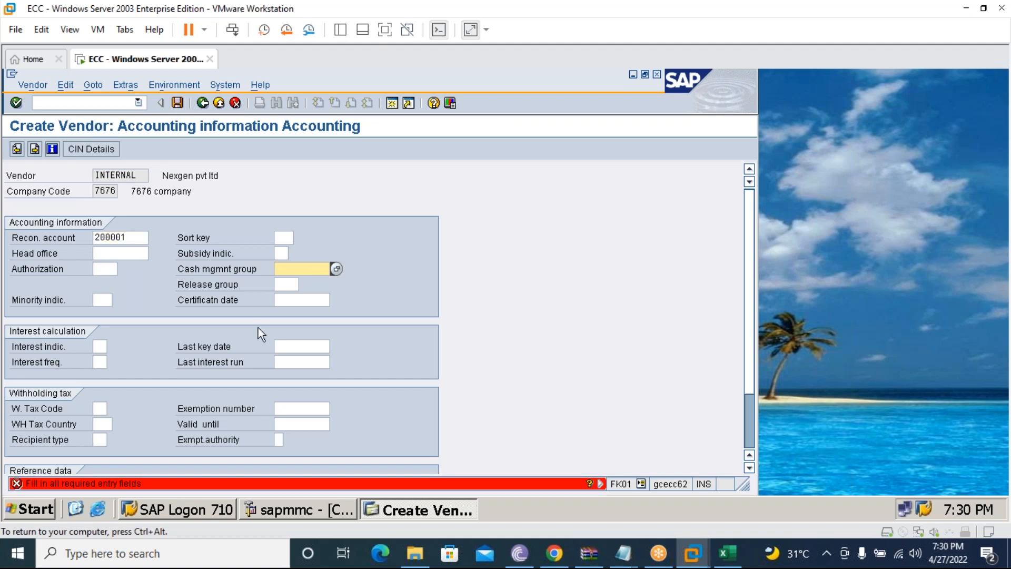
left_click(336, 268)
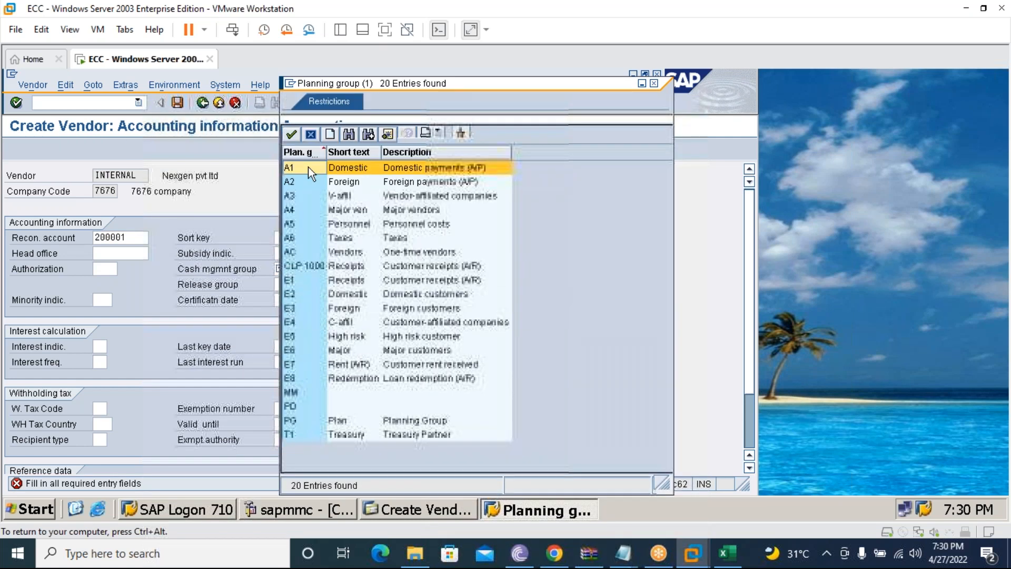
double_click(308, 167)
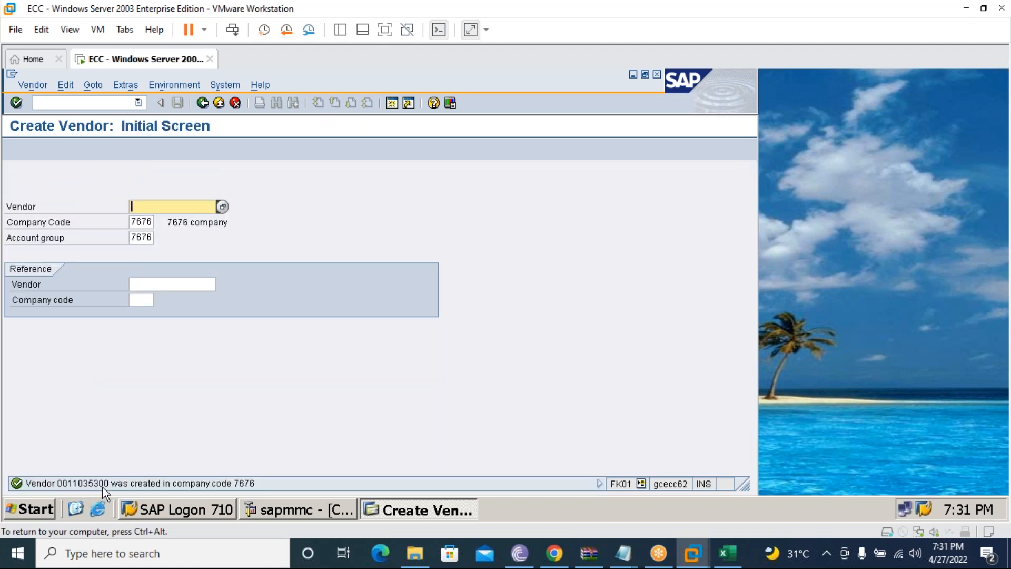
Switch to Excel to check the Nexgen entry and the following vendor in the list, and return to the SAP vendor screen.
left_click(727, 553)
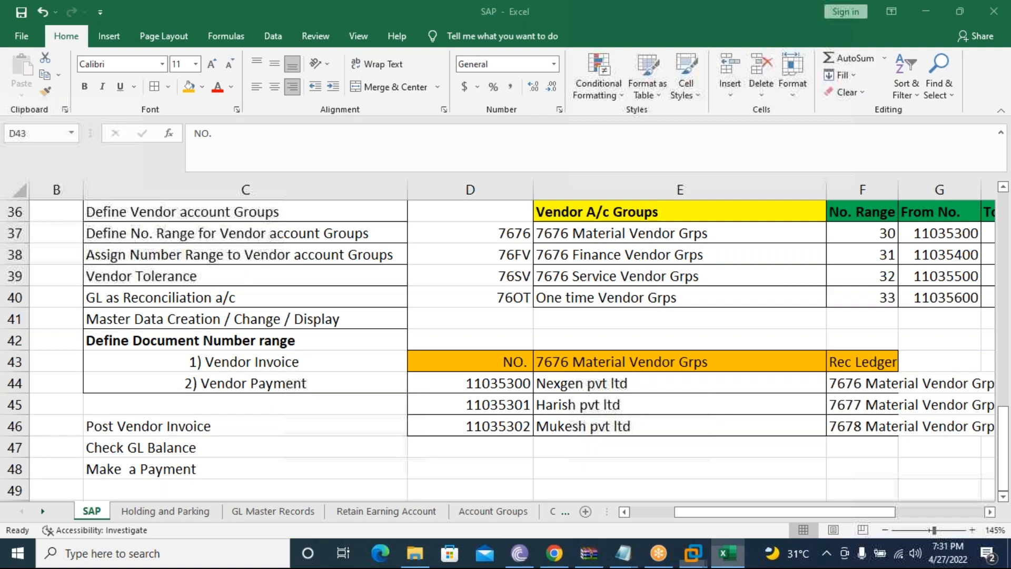
left_click(518, 386)
left_click(571, 385)
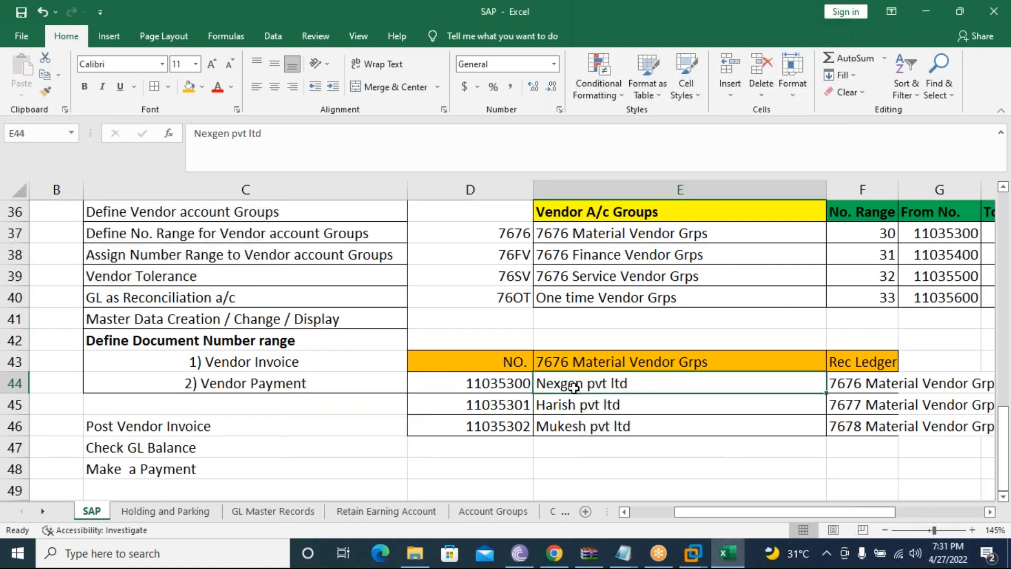
left_click(694, 553)
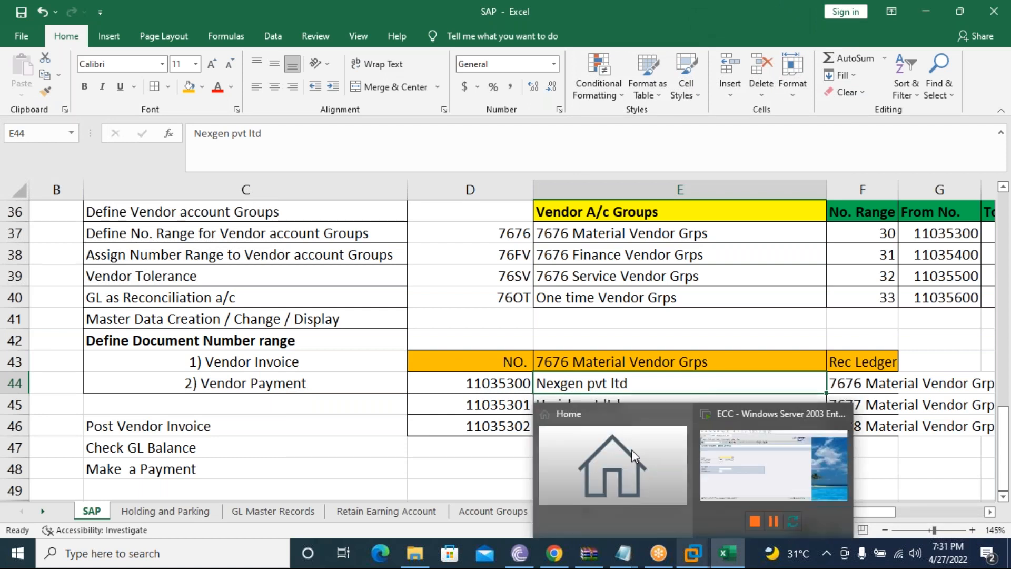
left_click(510, 406)
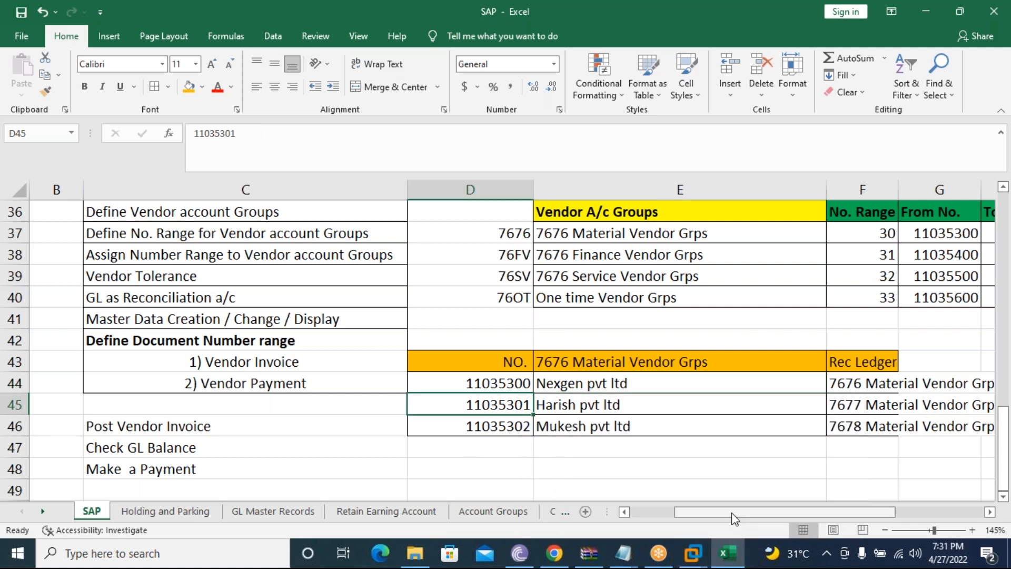
left_click(693, 553)
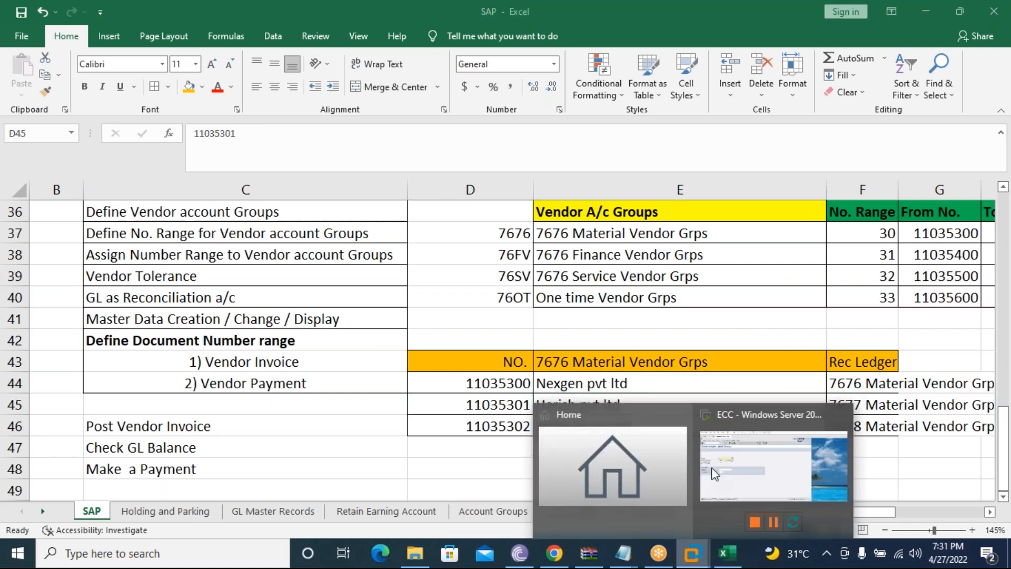
left_click(712, 467)
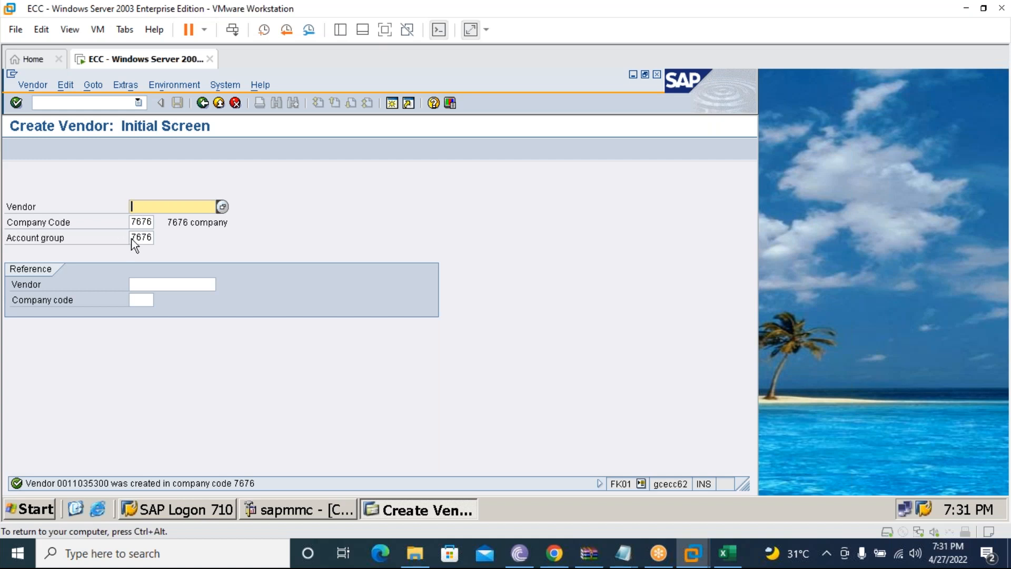
Begin another vendor in account group 7676 with the title Company and the name Harish pvt ltd.
left_click(16, 103)
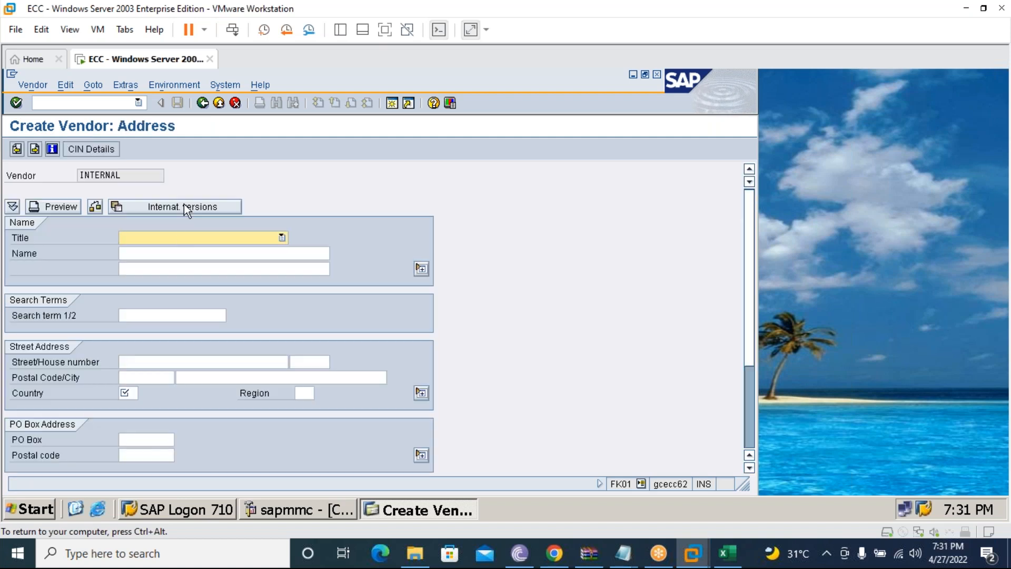
left_click(178, 239)
left_click(166, 249)
left_click(161, 253)
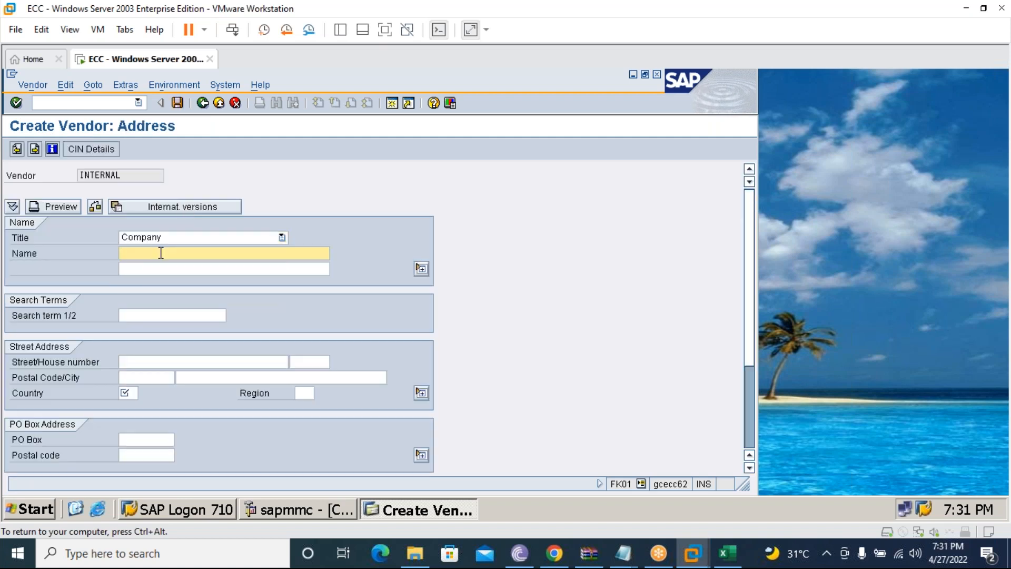
type("Harish pvt ltd")
Set the country to in and the region to 10 in the Harish vendor's street address.
left_click(121, 393)
type("in")
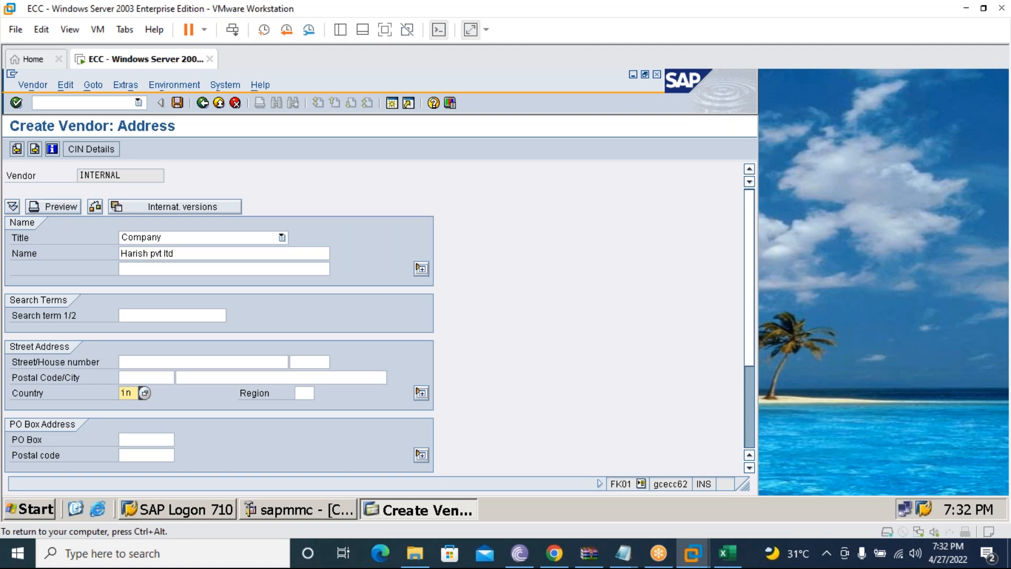
key("Tab")
type("10")
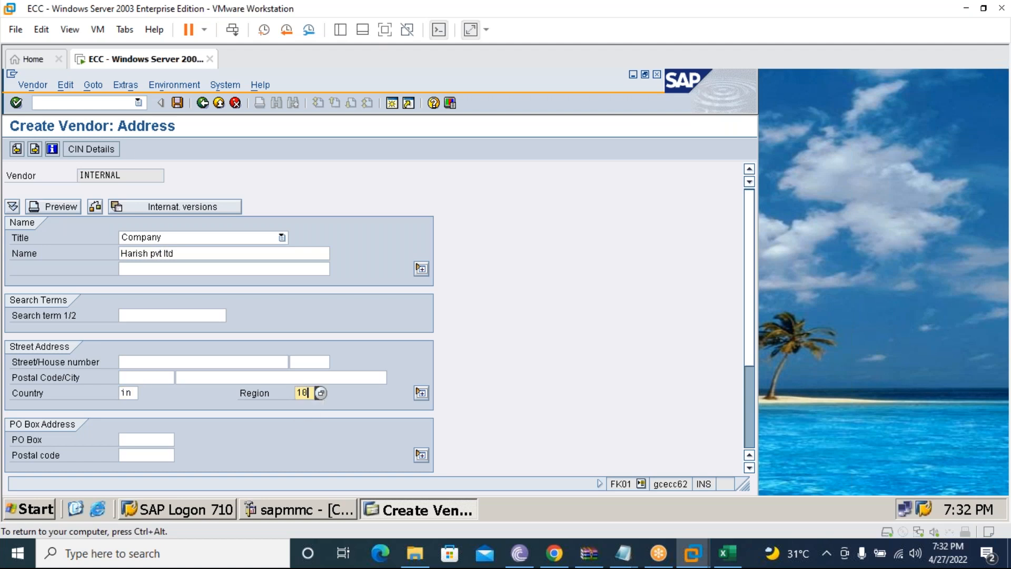
Continue to the Harish vendor's accounting information and choose reconciliation account 200001 (Material Vendor 7676).
left_click(37, 147)
left_click(37, 148)
left_click(37, 148)
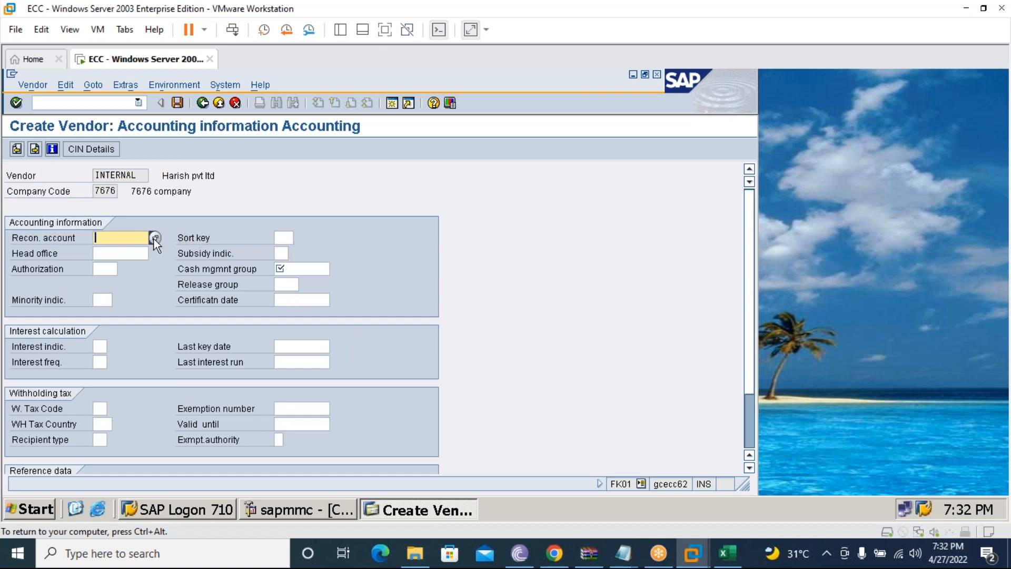
left_click(153, 238)
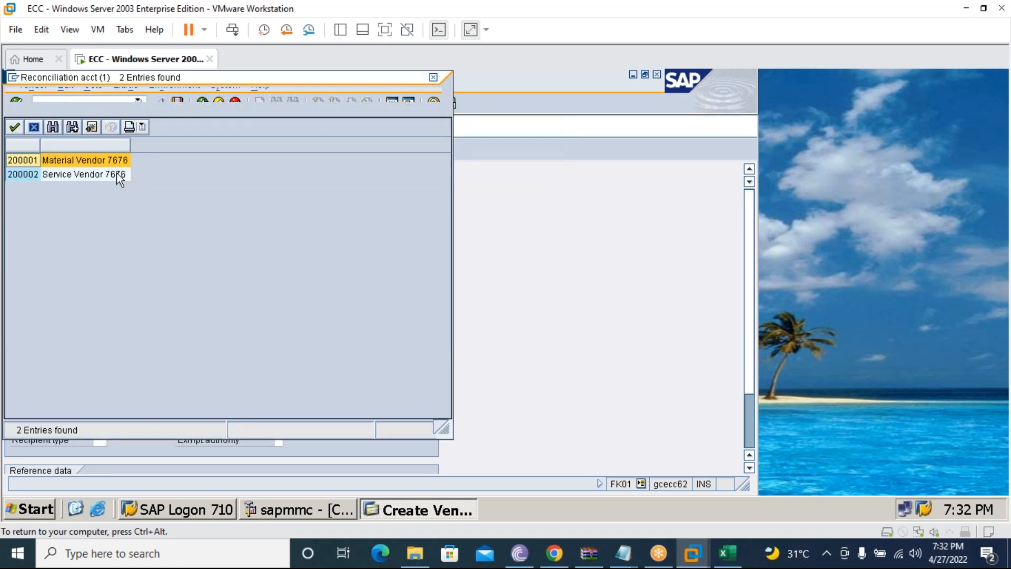
double_click(116, 173)
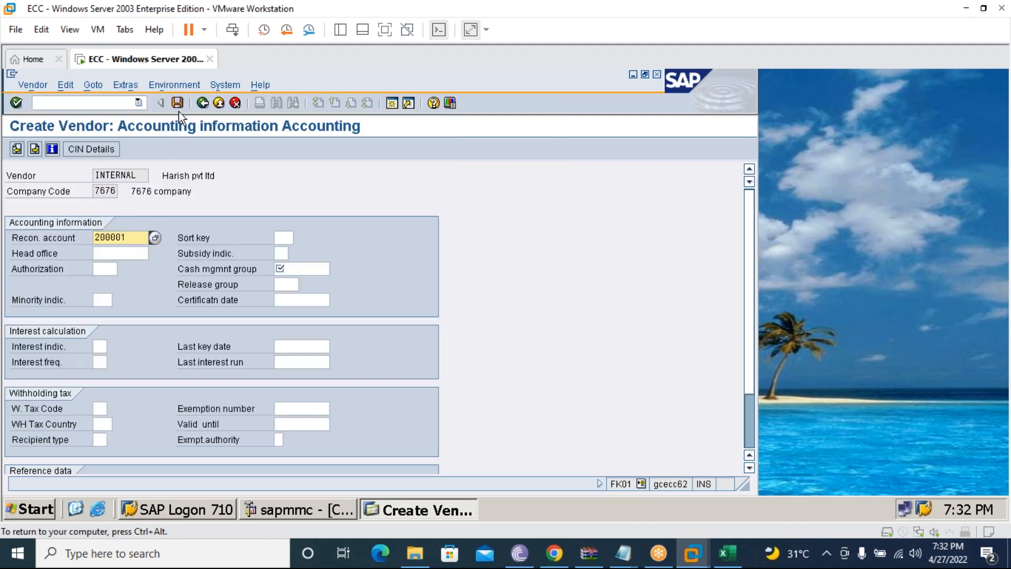
Set the cash management group to a1 and save the Harish vendor.
left_click(292, 268)
type("a1")
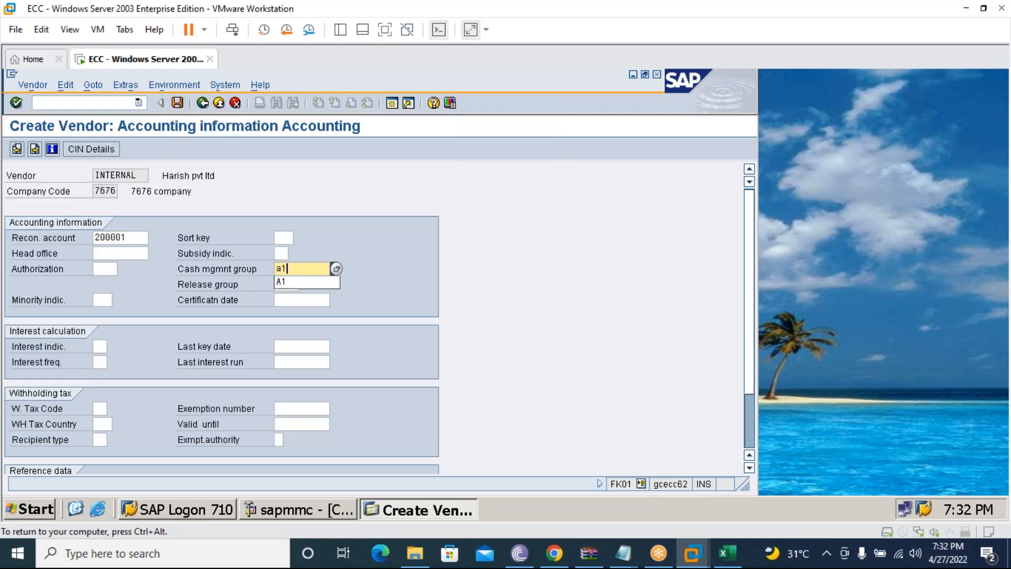
left_click(177, 103)
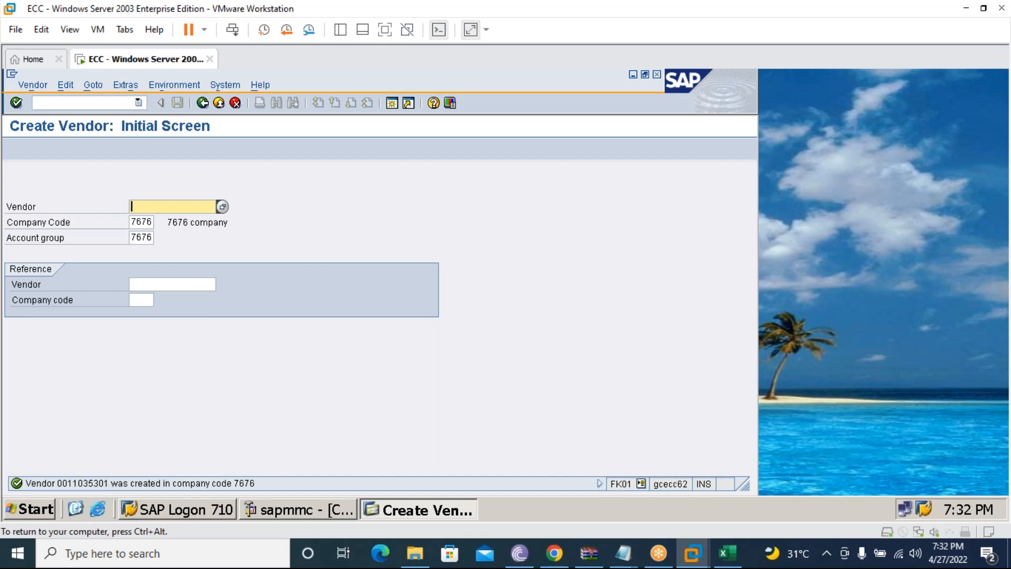
Switch to Excel to check the third material vendor in the list, and return to the SAP vendor screen.
left_click(728, 554)
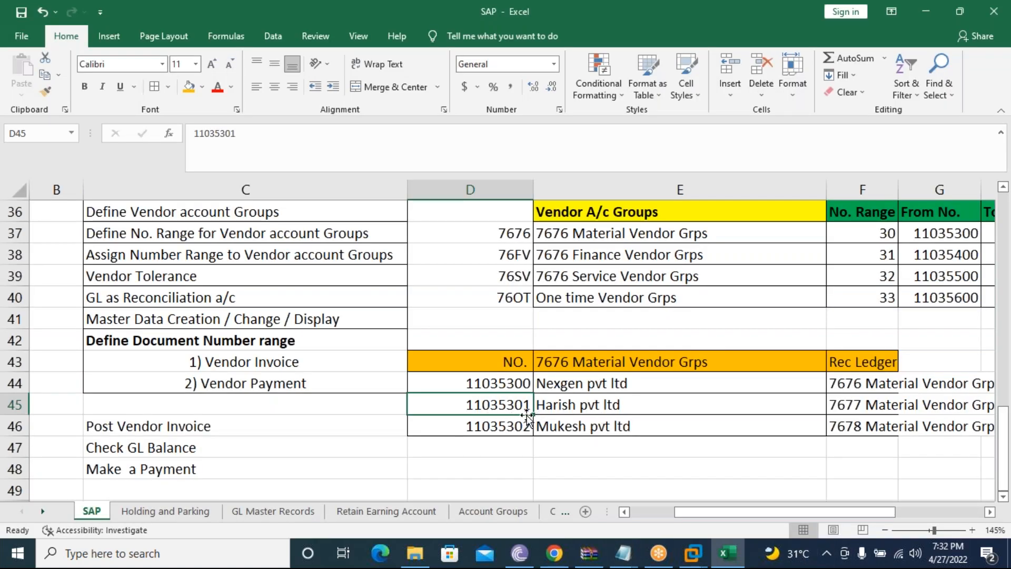
left_click(504, 431)
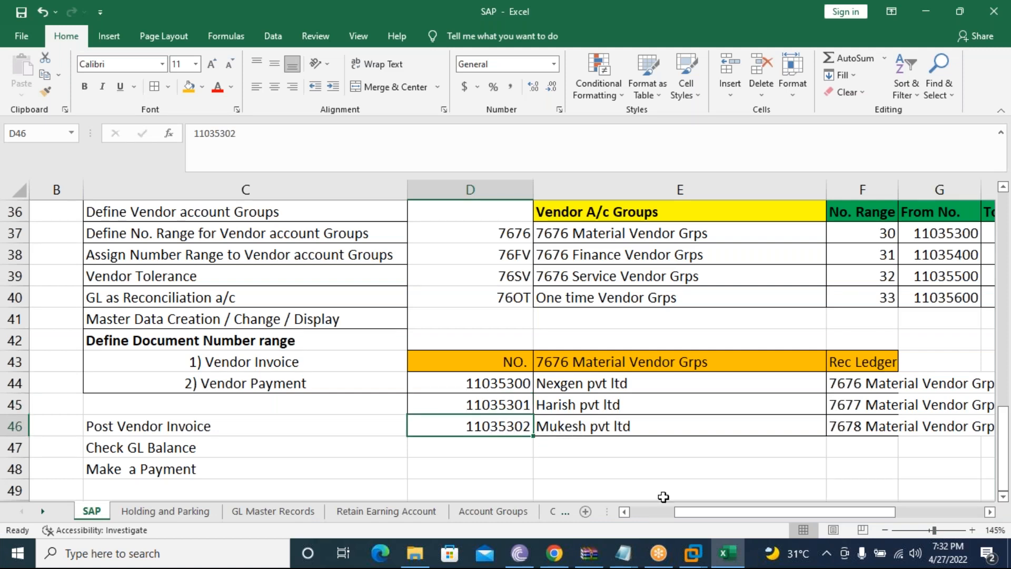
mouse_move(692, 552)
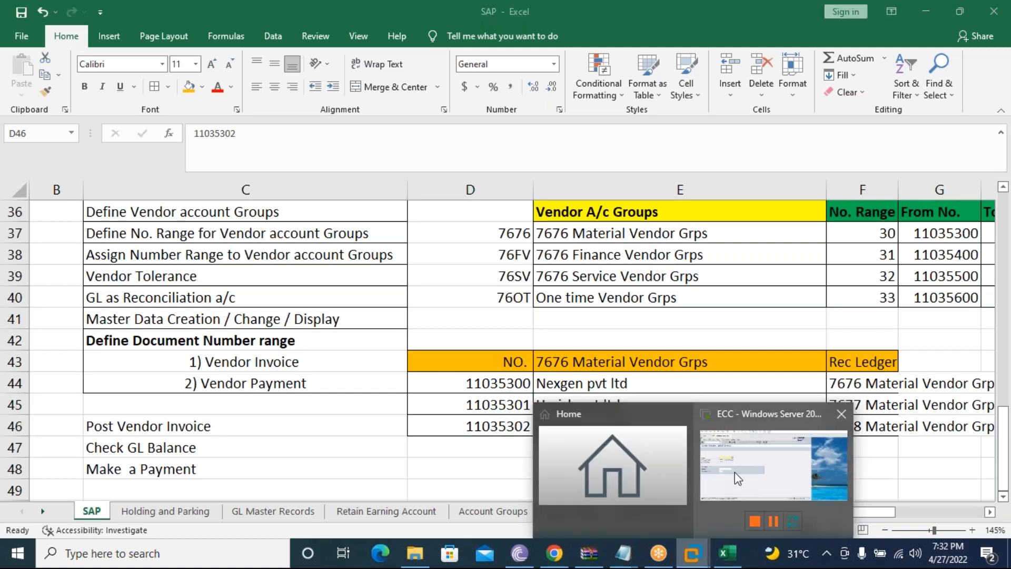
left_click(718, 485)
Begin another vendor in account group 7676 with the title Company and the name Mukesh pvt ltd.
left_click(148, 236)
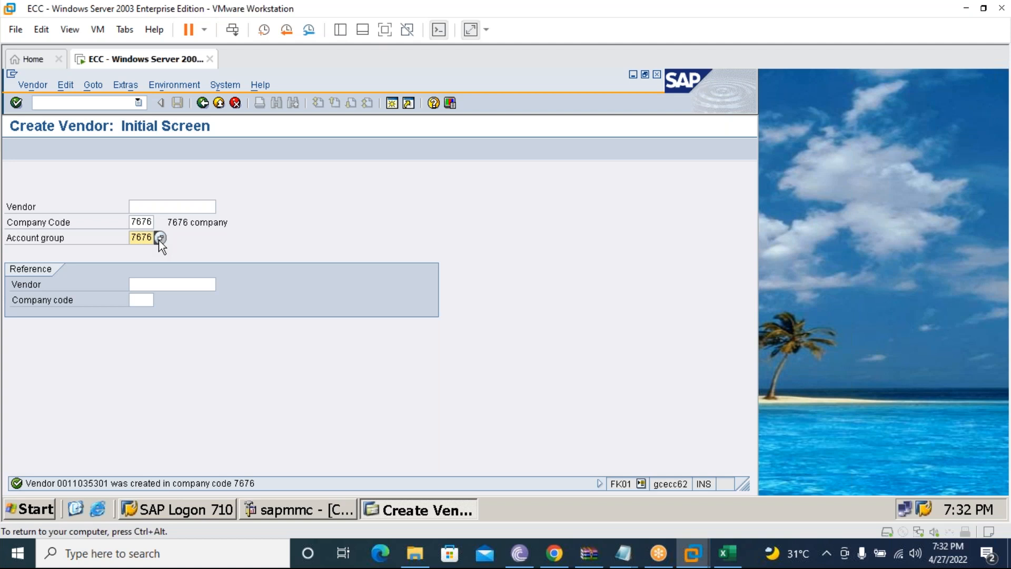
left_click(16, 103)
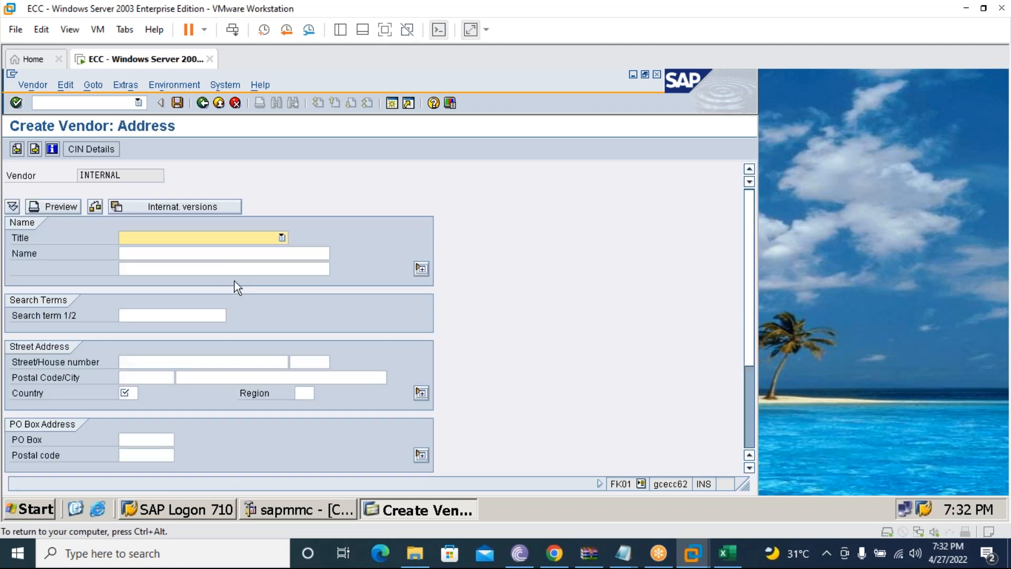
left_click(175, 238)
left_click(166, 253)
key("Tab")
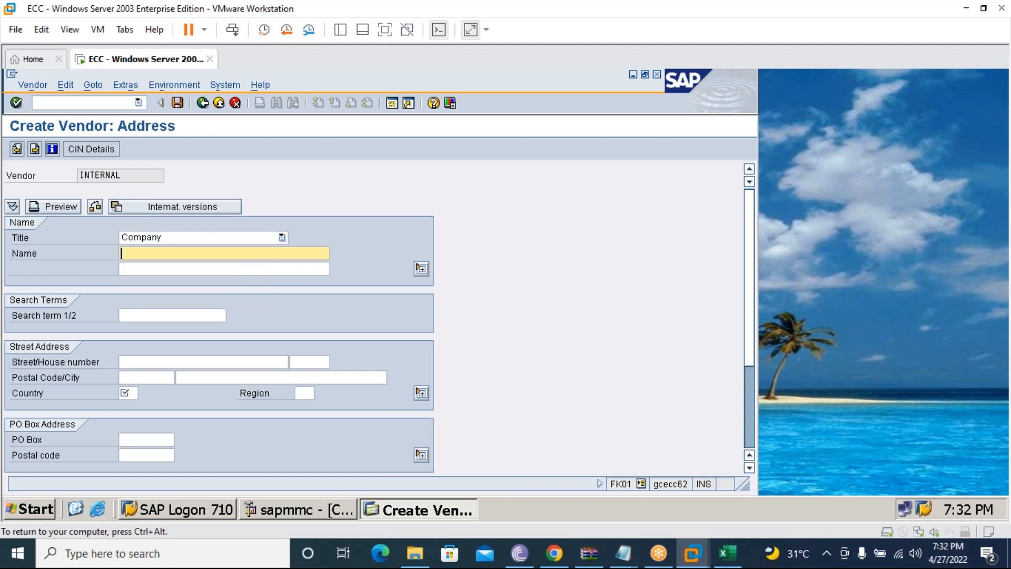
type("Mukesh pvt ltd")
Set the country to in and the region to 10 in the Mukesh vendor's street address.
left_click(38, 150)
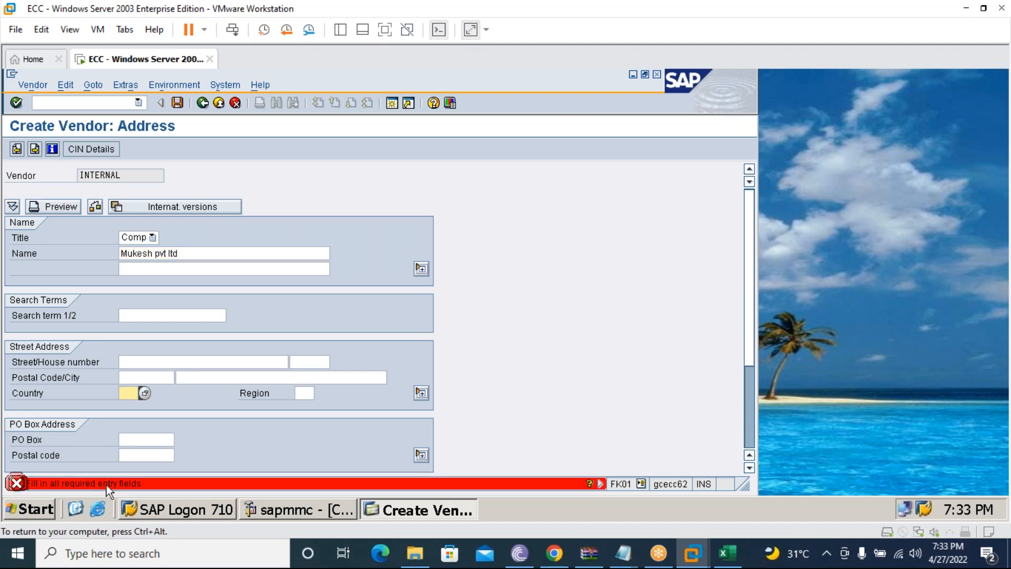
type("in")
key("Tab")
type("10")
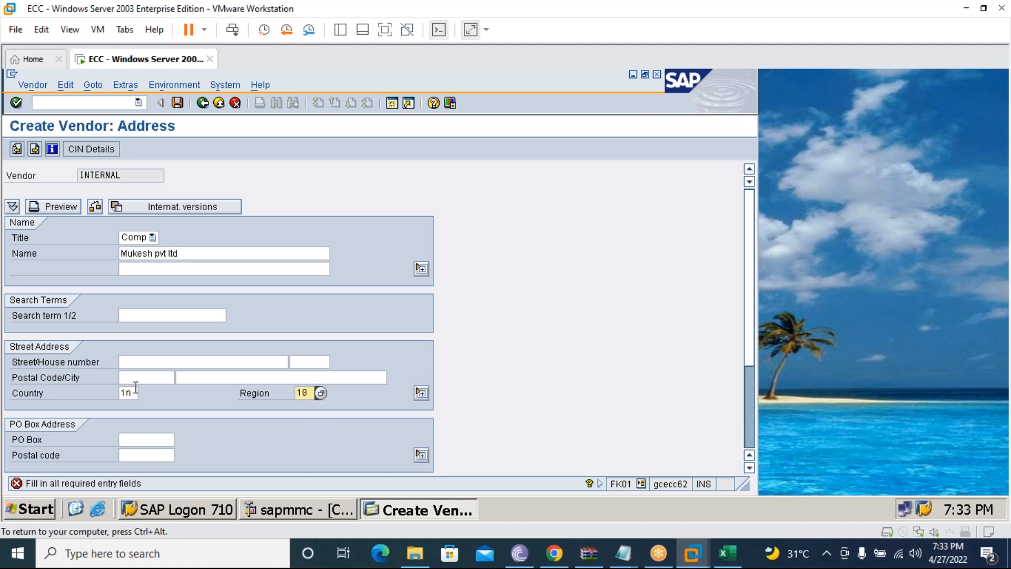
Continue to the Mukesh vendor's accounting information and choose reconciliation account 200001 for material vendors.
left_click(34, 149)
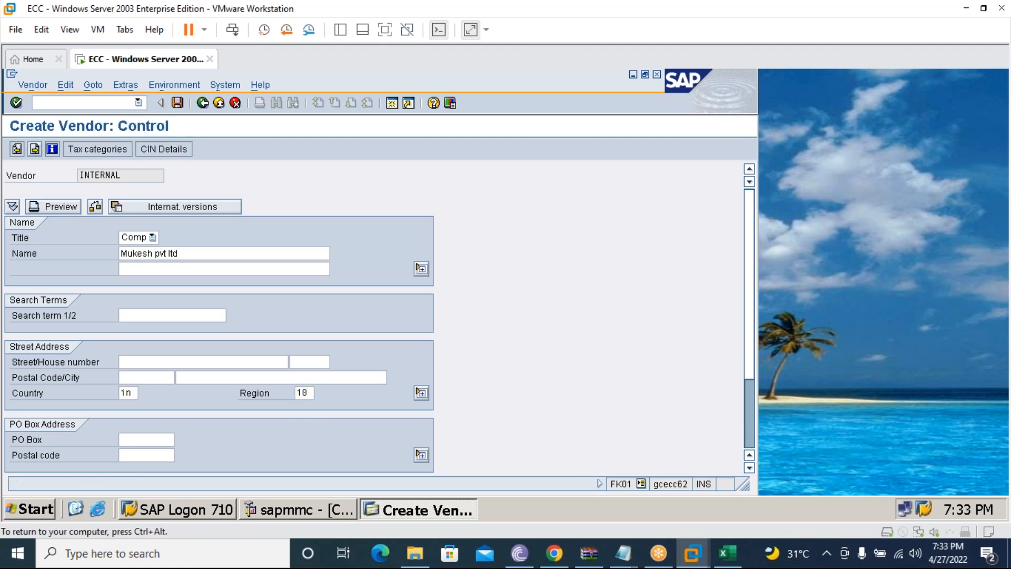
left_click(35, 150)
left_click(35, 150)
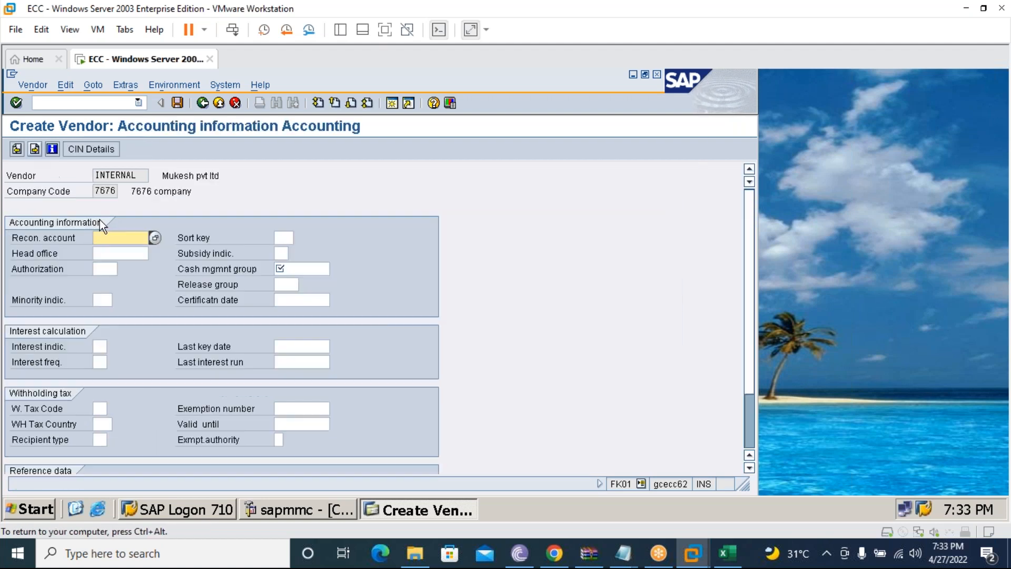
left_click(156, 239)
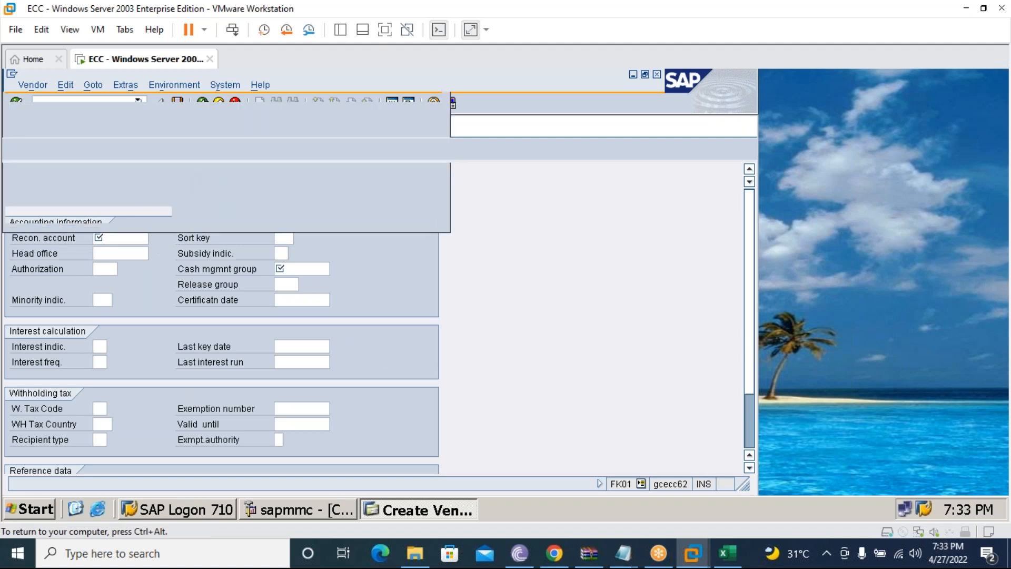
double_click(111, 161)
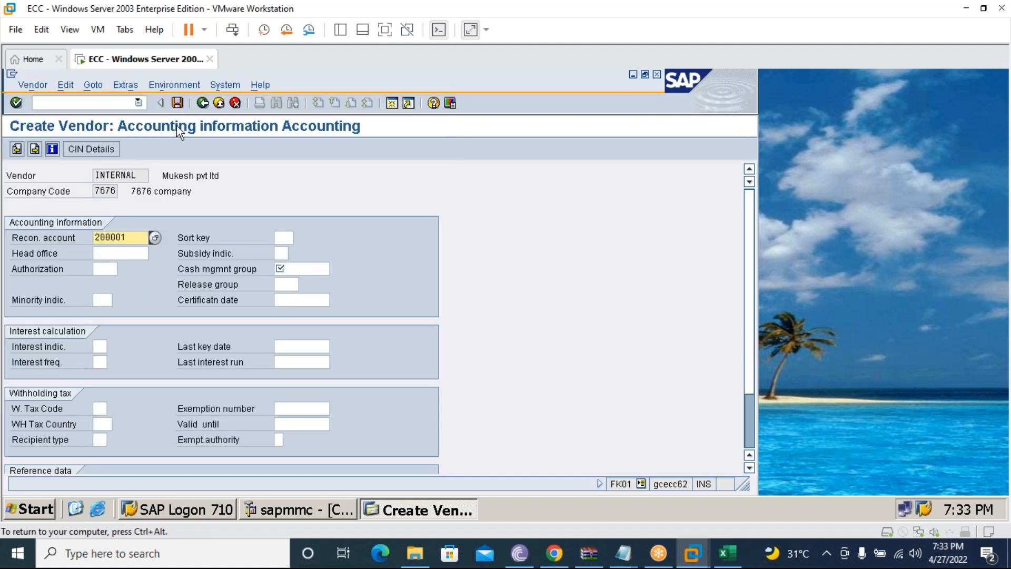
Set the cash management group to a1 and save the Mukesh vendor.
key("Return")
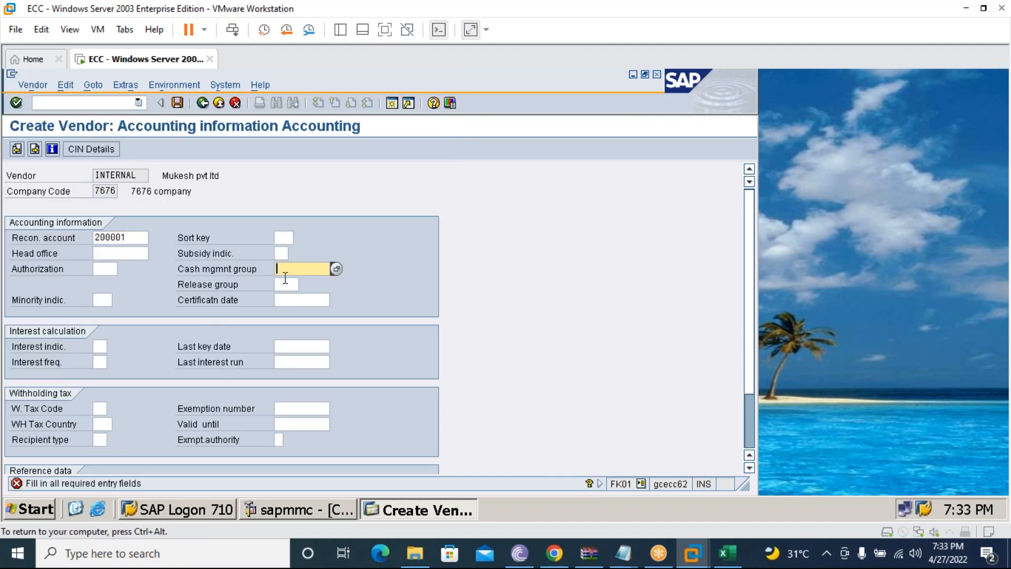
type("a1")
left_click(177, 102)
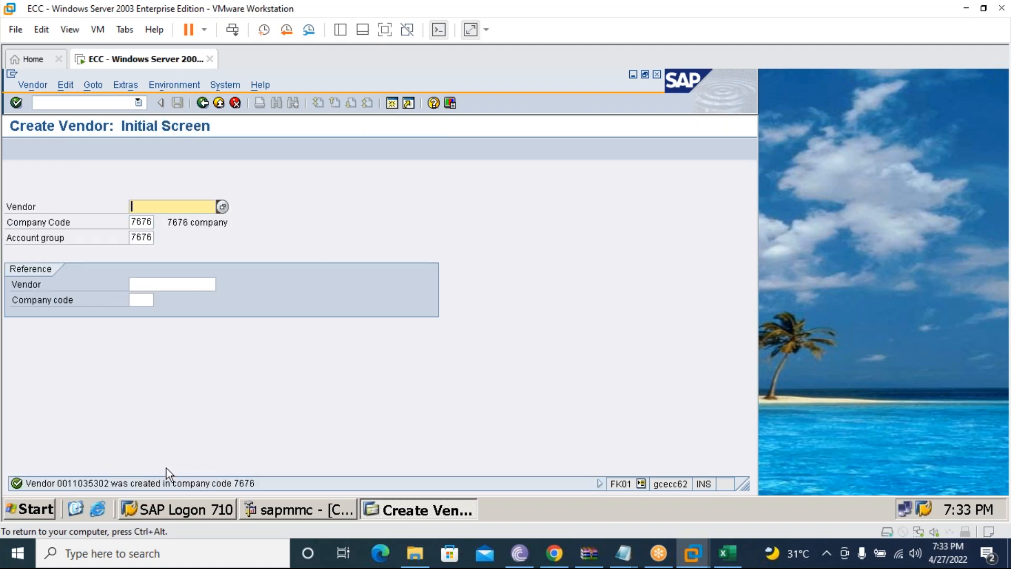
Switch to Excel to look up the account group code for finance vendors, and return to the SAP vendor screen.
left_click(728, 553)
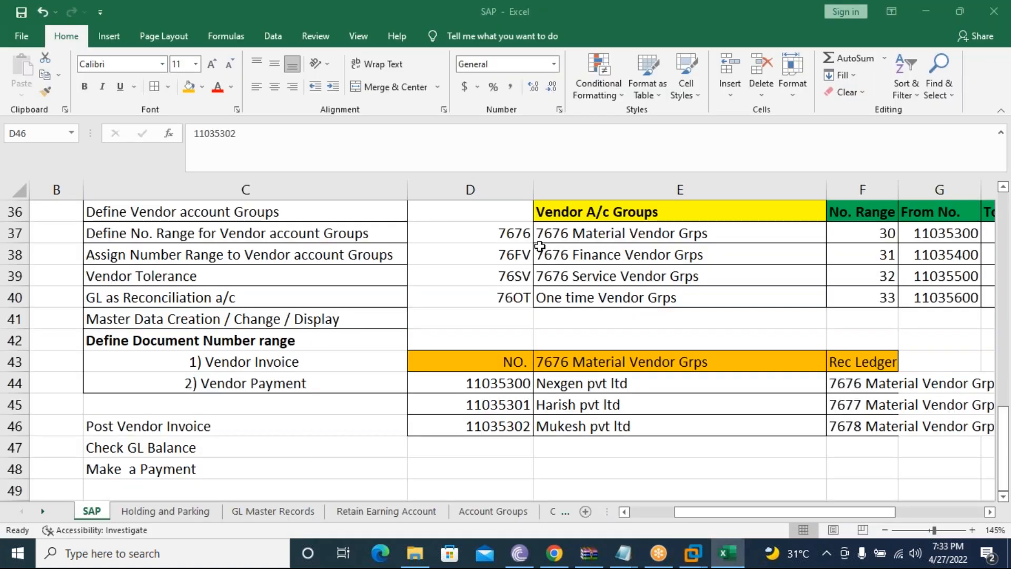
left_click(559, 257)
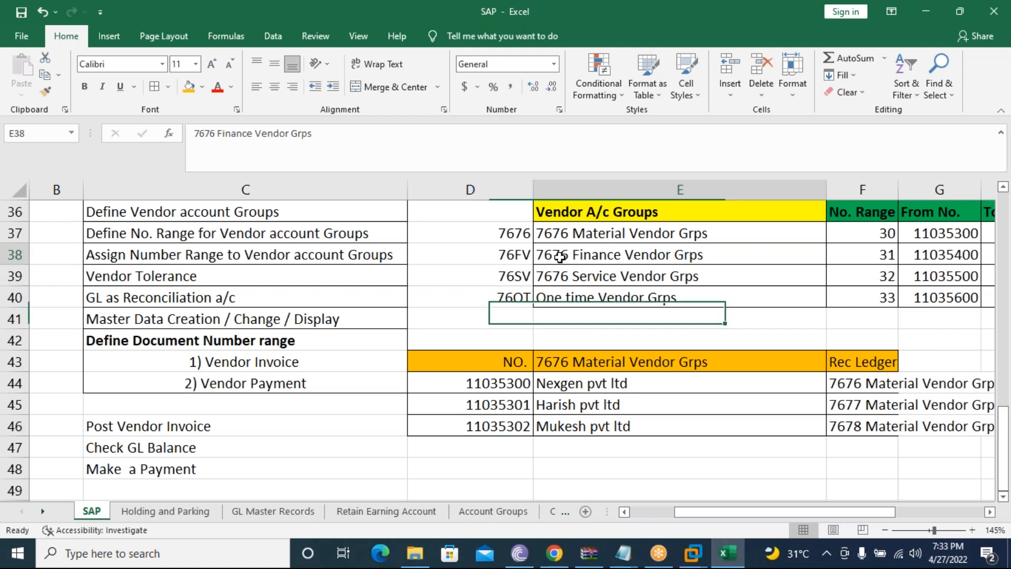
key("Left")
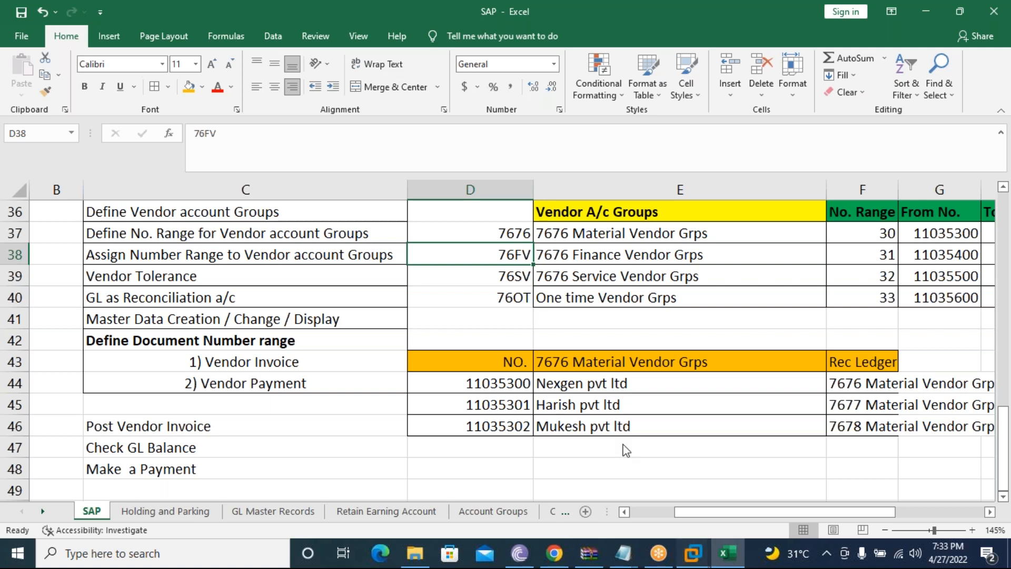
mouse_move(693, 553)
left_click(727, 452)
Restart vendor creation with FK01 for company code 7676 and open the list of vendor account groups.
type("/n")
key("Return")
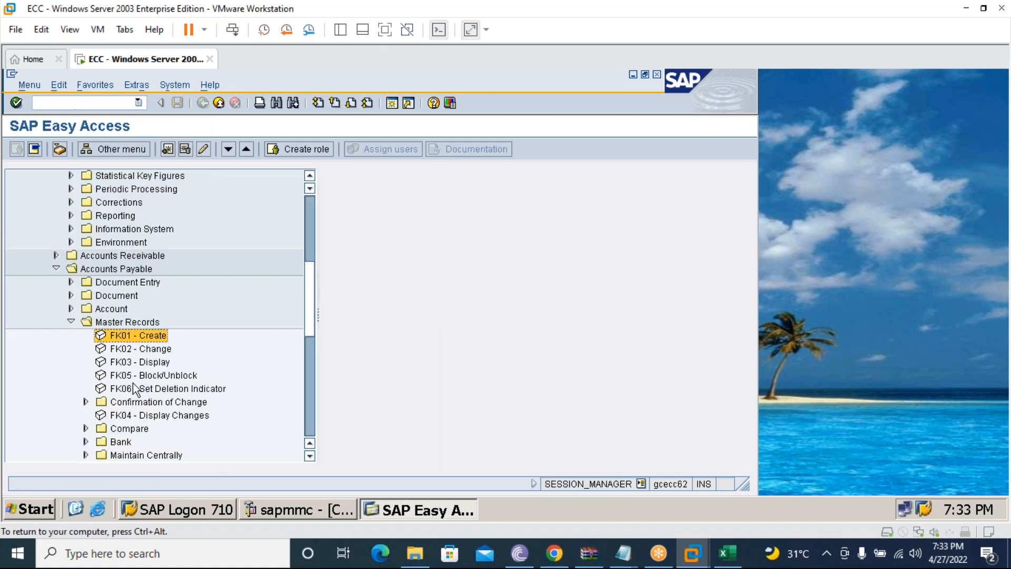
double_click(128, 335)
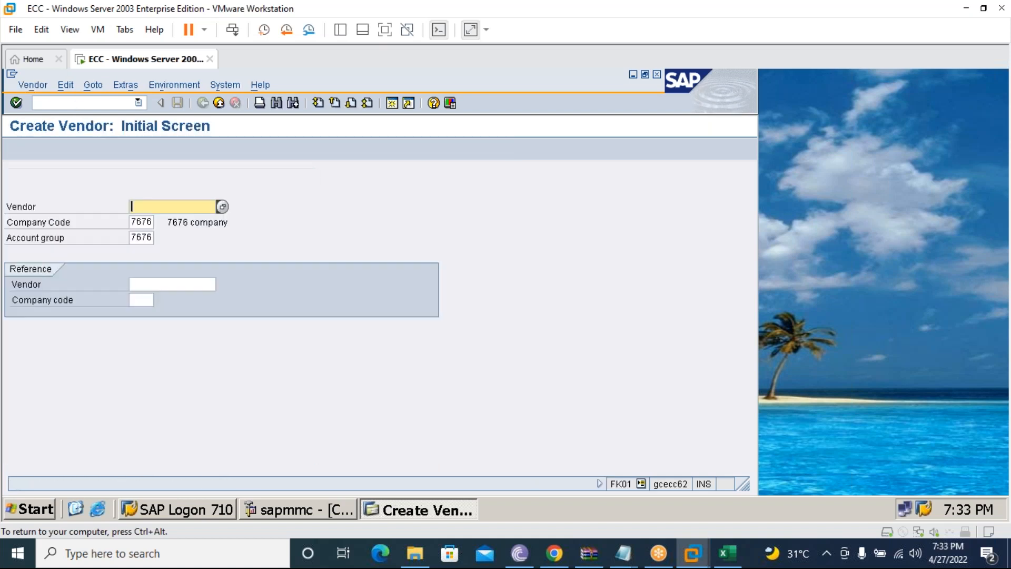
left_click(149, 237)
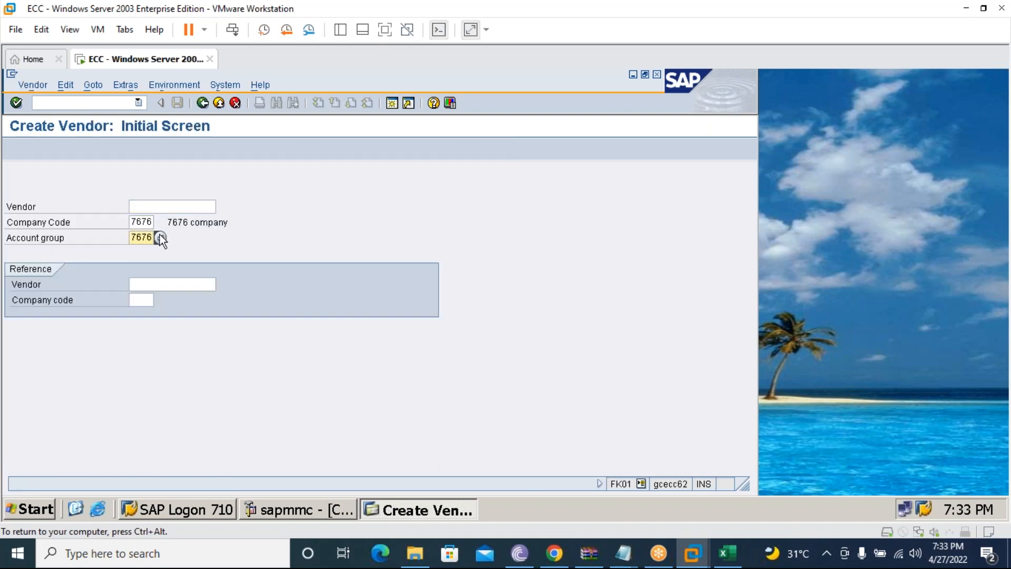
key("Return")
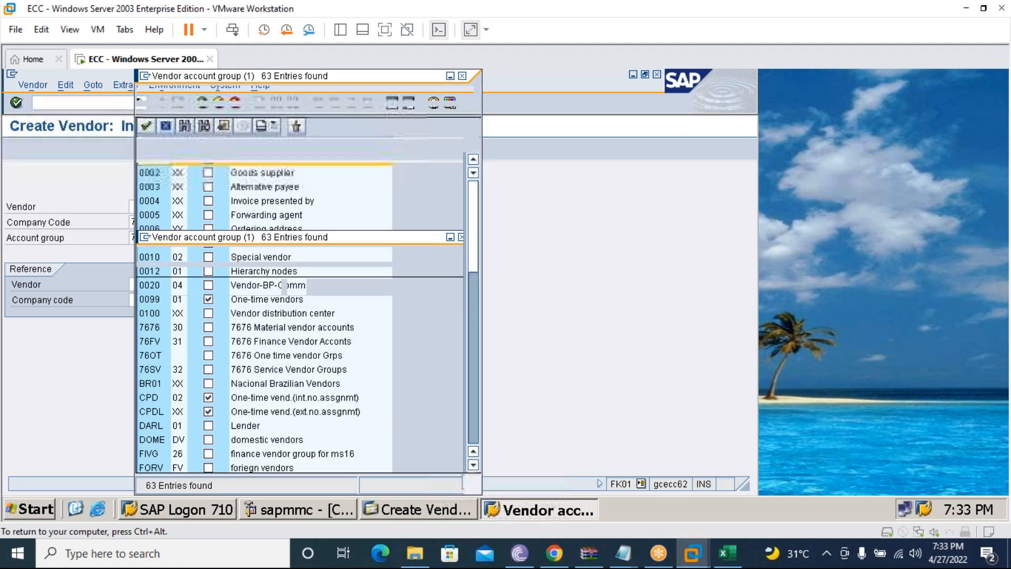
Find 76fv in the account group list and choose the group 76FV for finance vendors.
key("ctrl+f")
type("7")
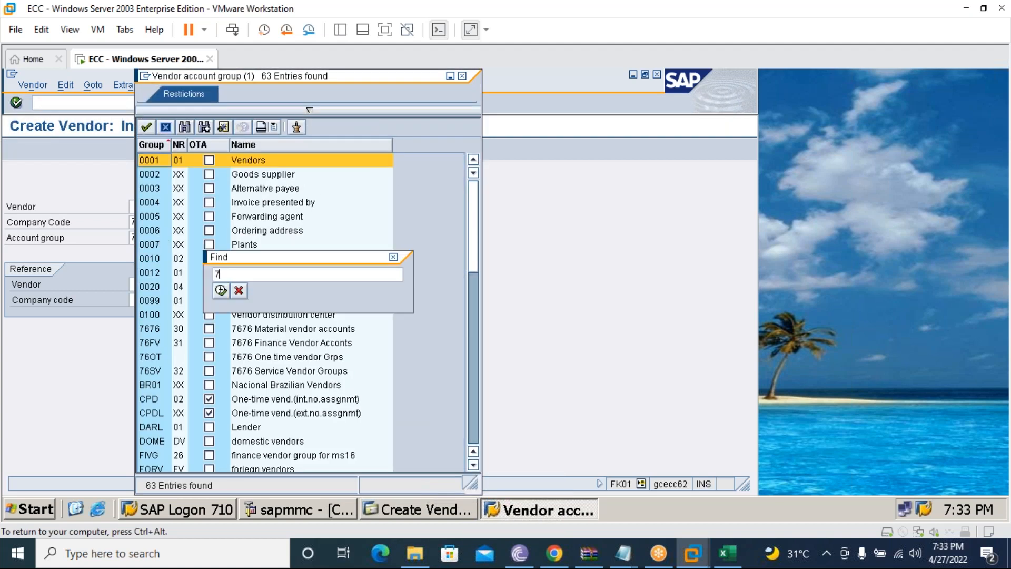
type("6fv")
key("Return")
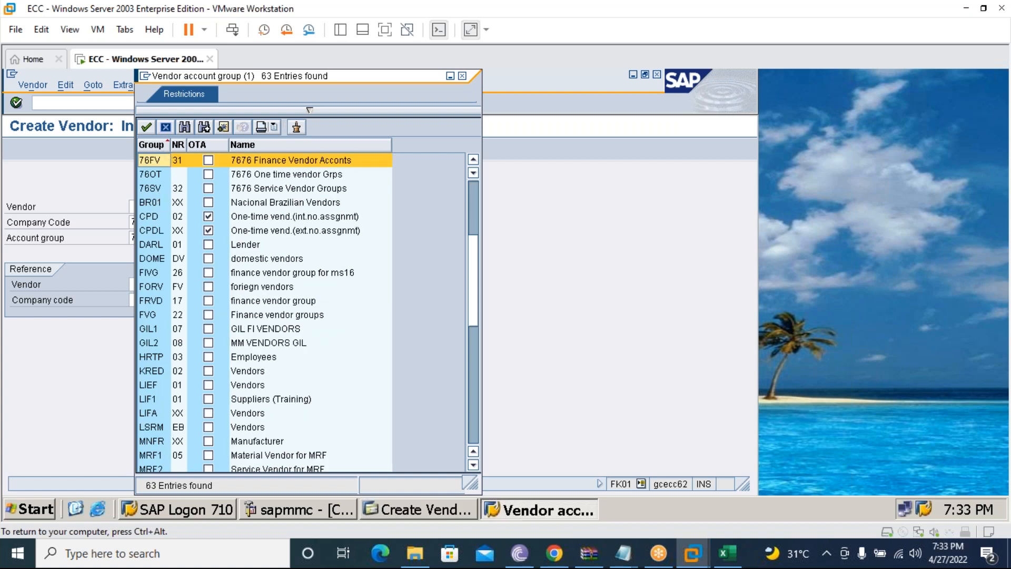
left_click(240, 162)
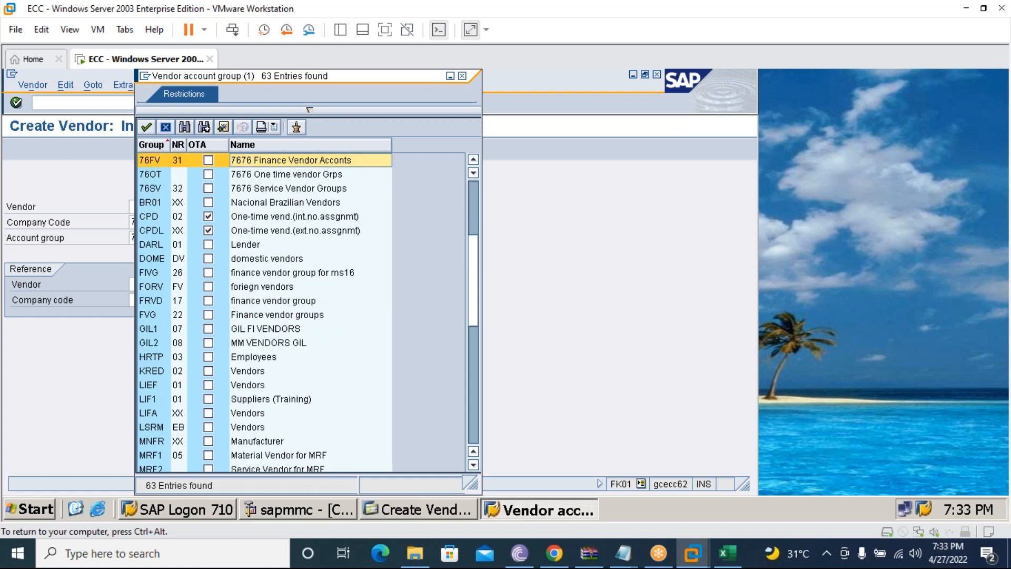
key("Return")
Continue to the finance vendor's address data and set the title to Company.
left_click(16, 103)
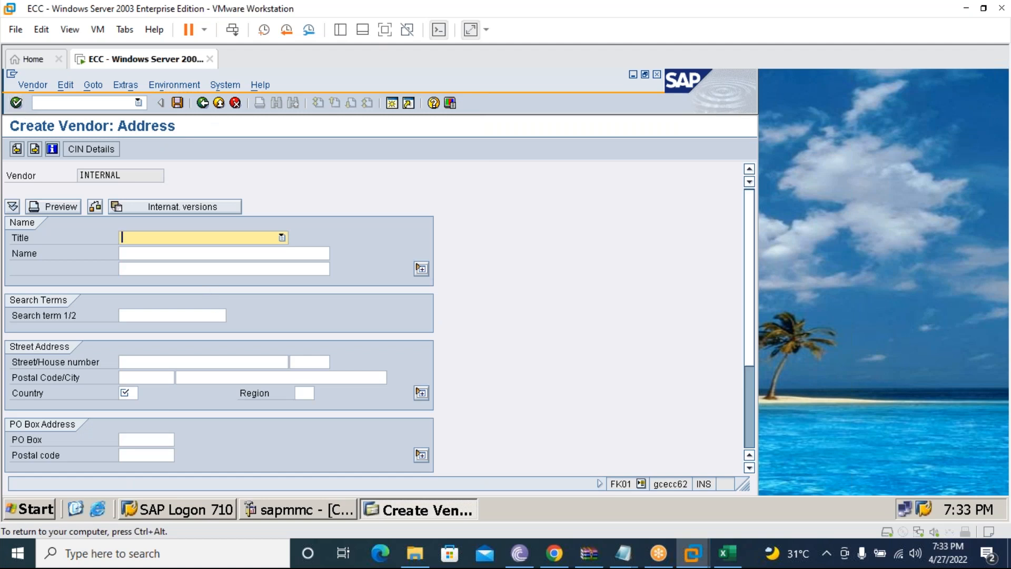
type("Company")
left_click(155, 253)
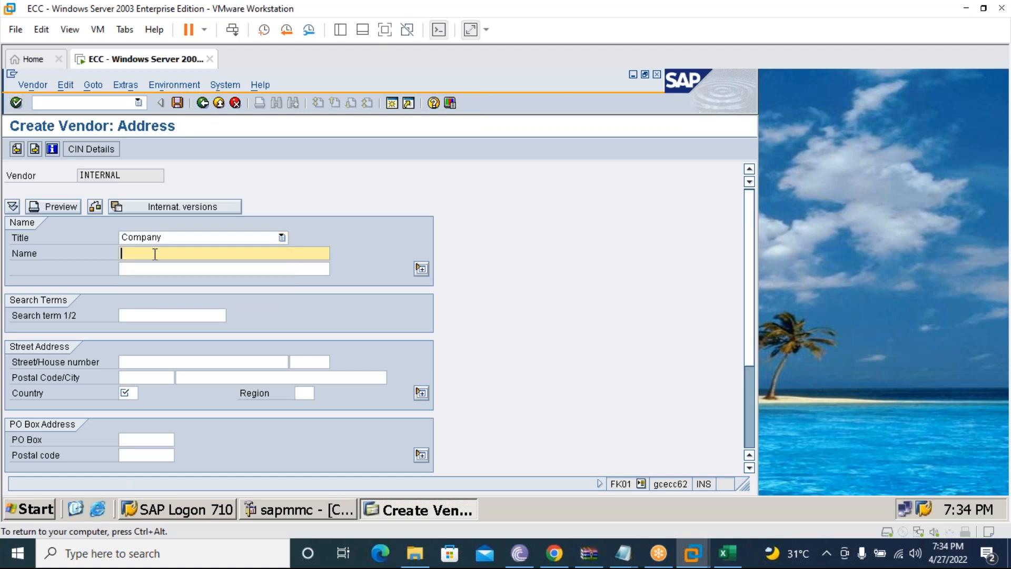
Switch to Excel and enter the heading NO. in cell D48, below the material vendor table.
left_click(727, 553)
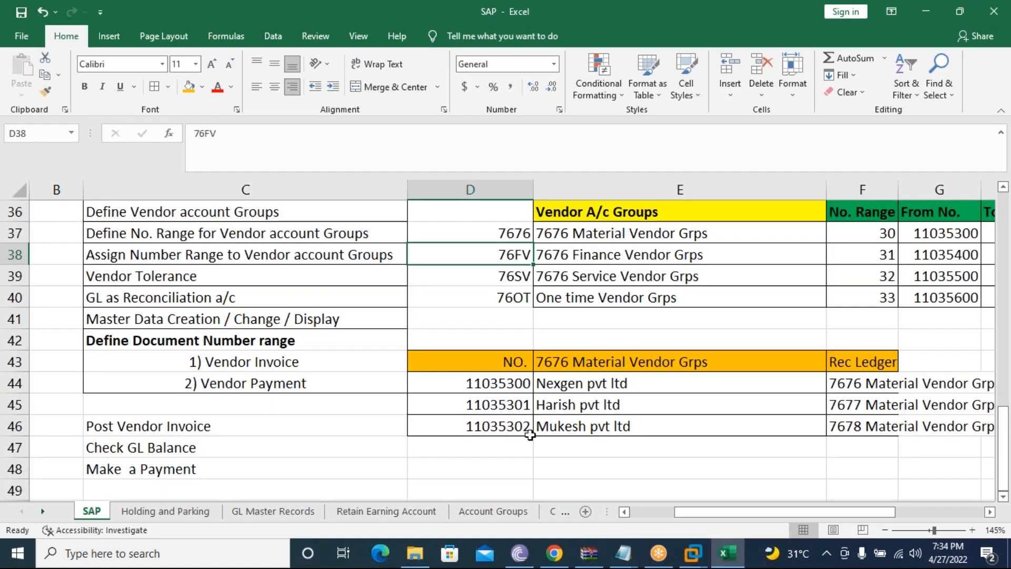
left_click(512, 448)
left_click(515, 466)
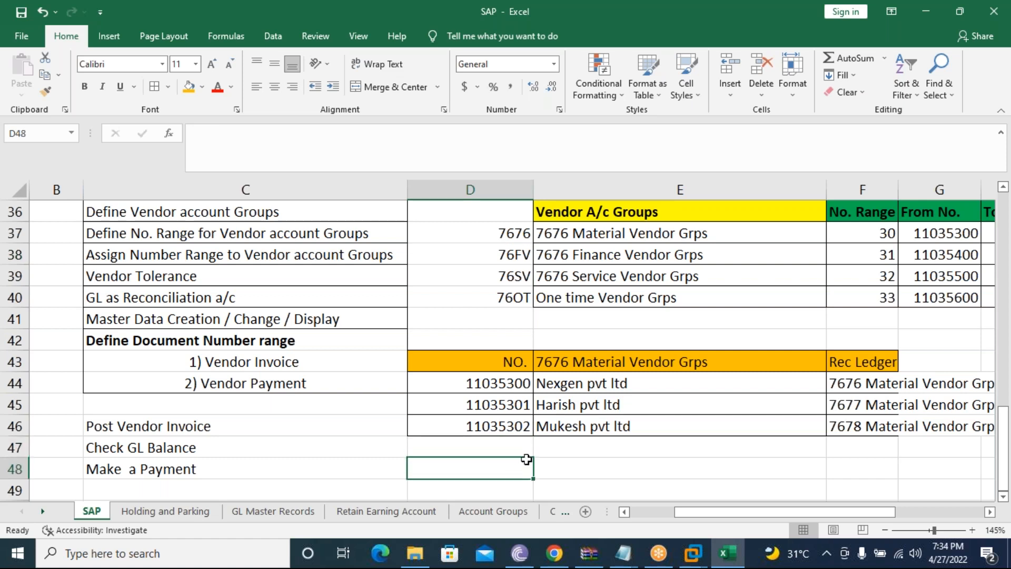
type("No")
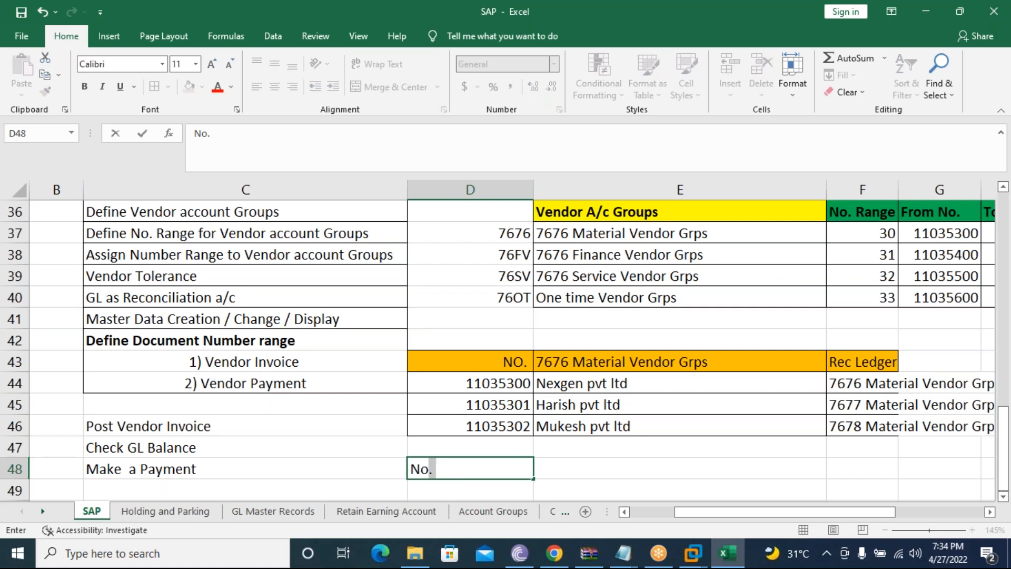
key("Tab")
Copy the material vendor heading from E43 into E48 and change it to read 7676 Finance Vendor Grps.
left_click(657, 361)
key("ctrl+c")
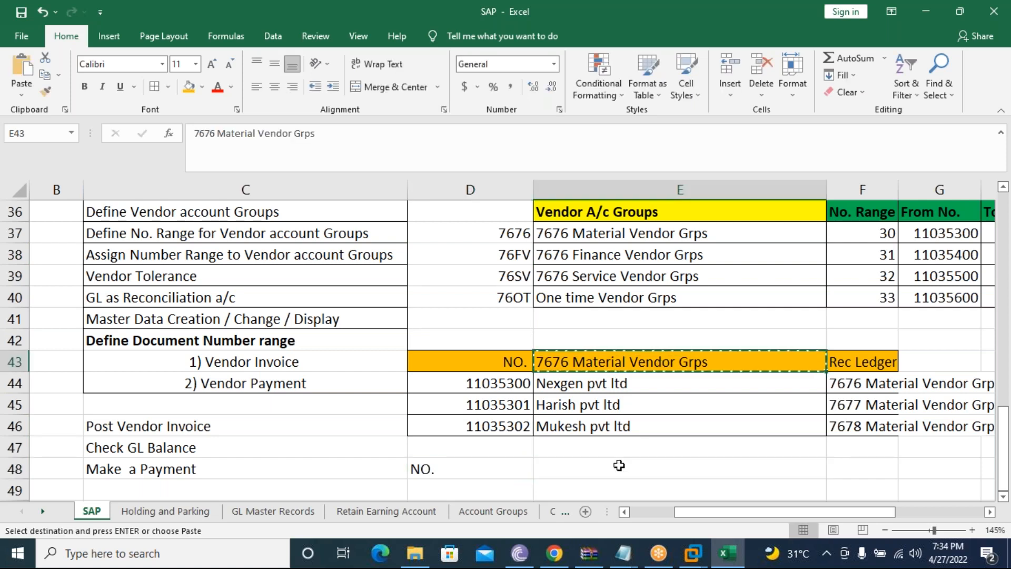
left_click(619, 465)
key("ctrl+v")
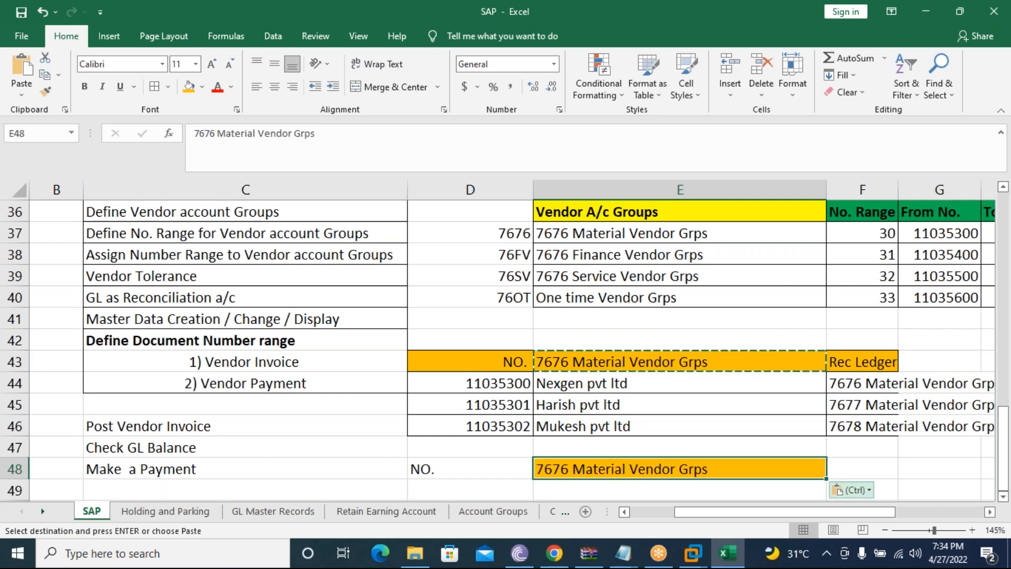
key("ctrl")
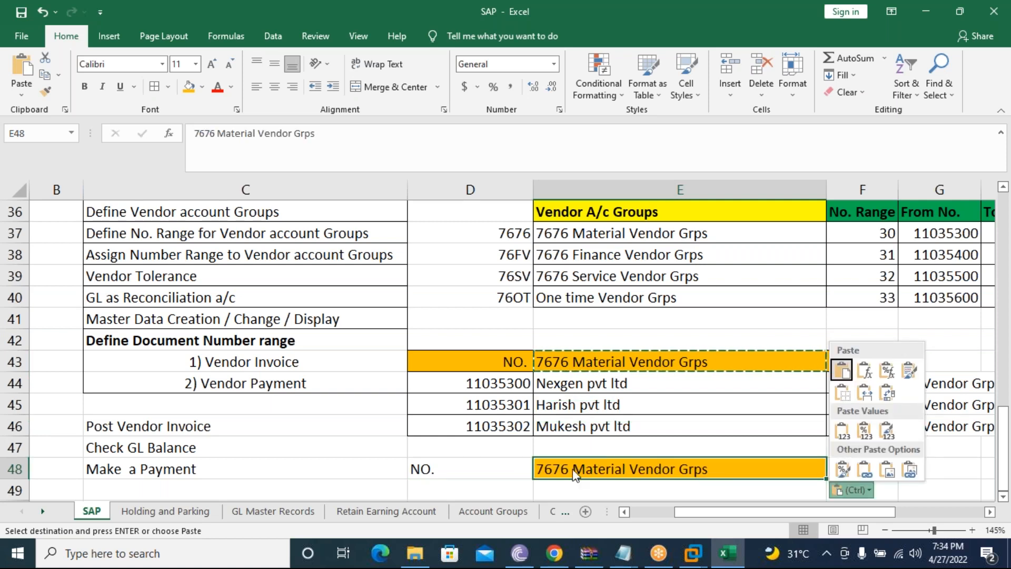
left_click(574, 470)
double_click(585, 469)
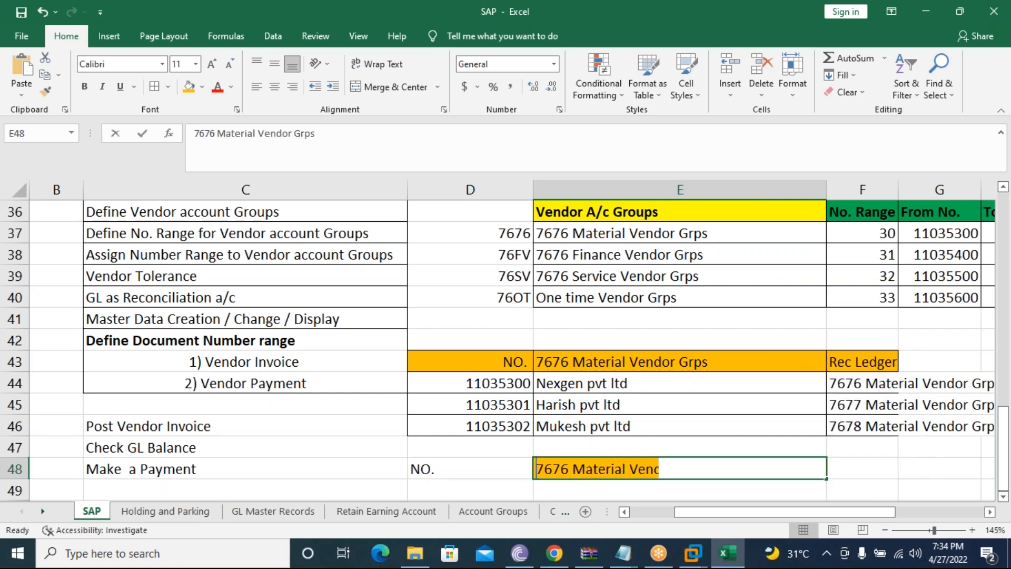
left_click_drag(608, 465, 573, 466)
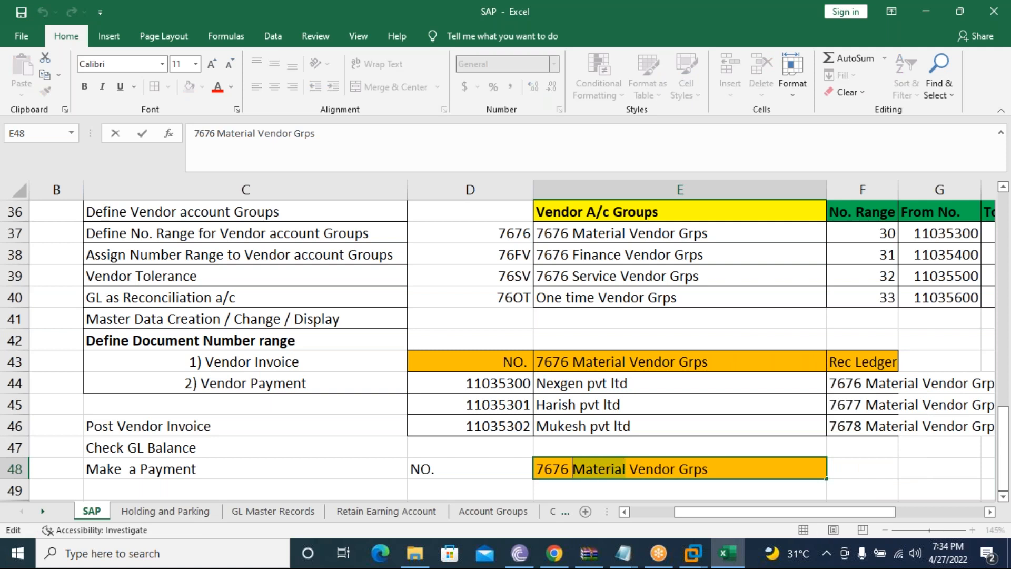
type("Finance")
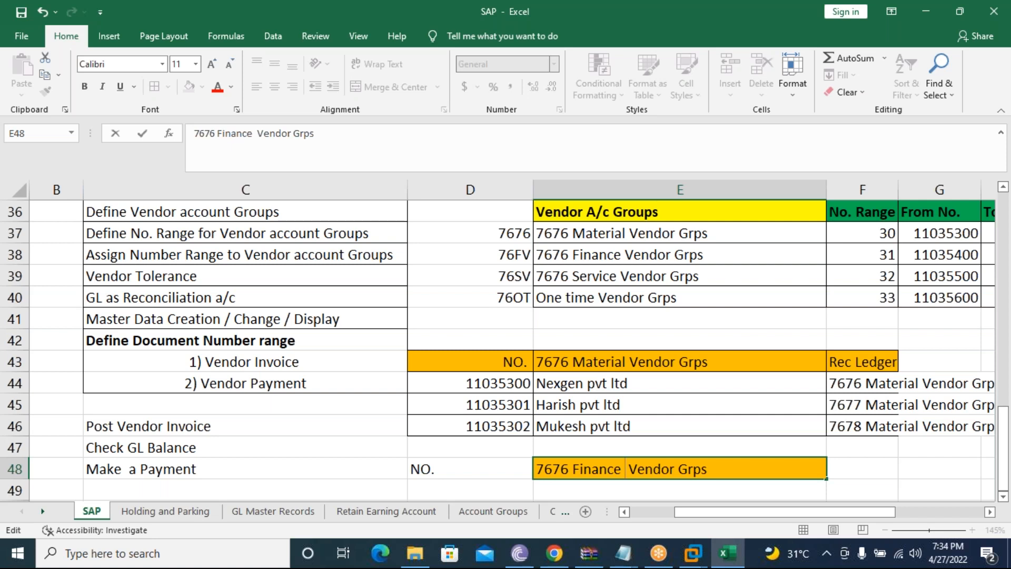
key("BackSpace")
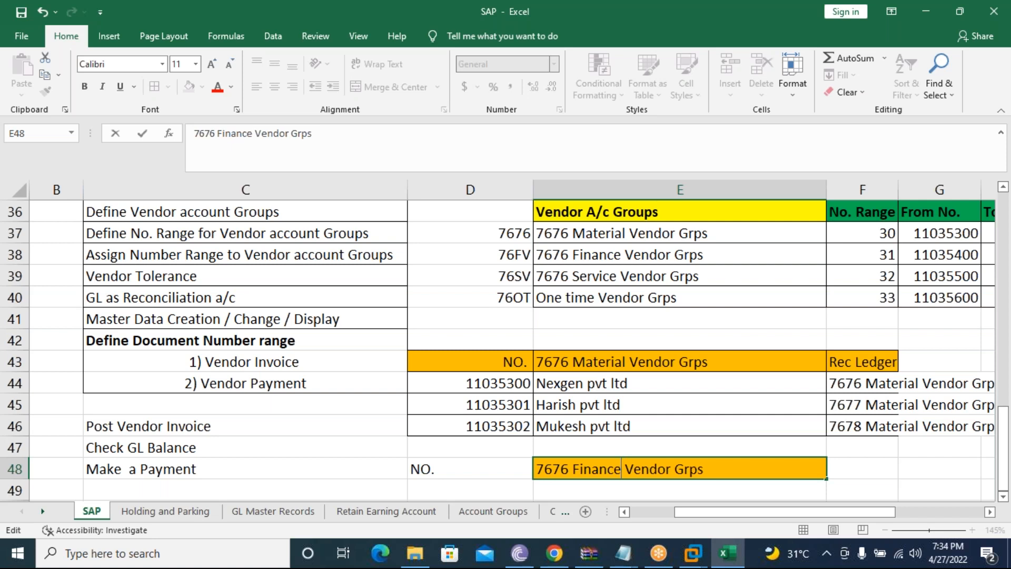
Enter the heading Rec Ledger in F48 and Finance Vendor Grp 7676 beneath it in F49.
left_click(849, 468)
type("Rec Ledger")
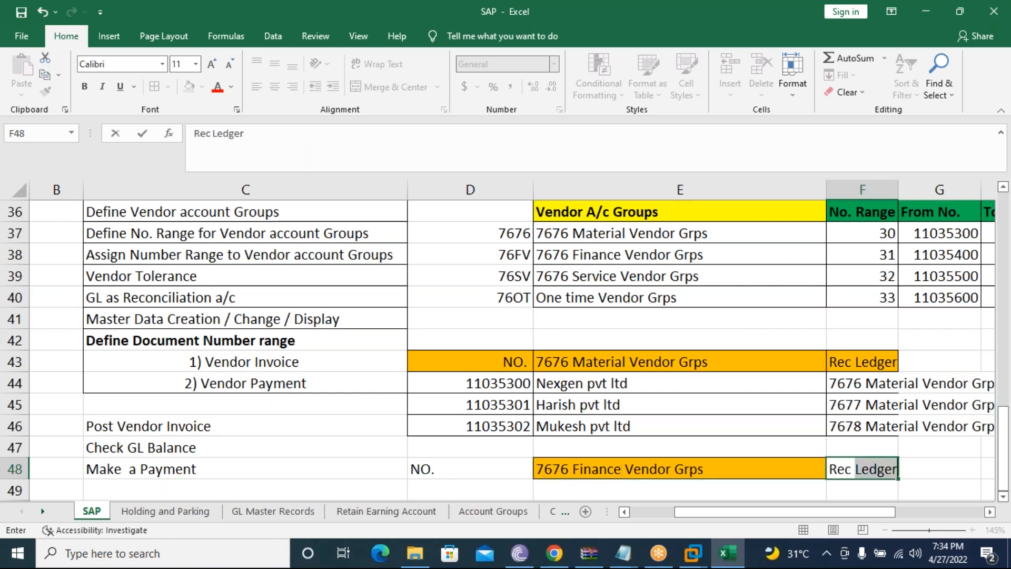
key("Return")
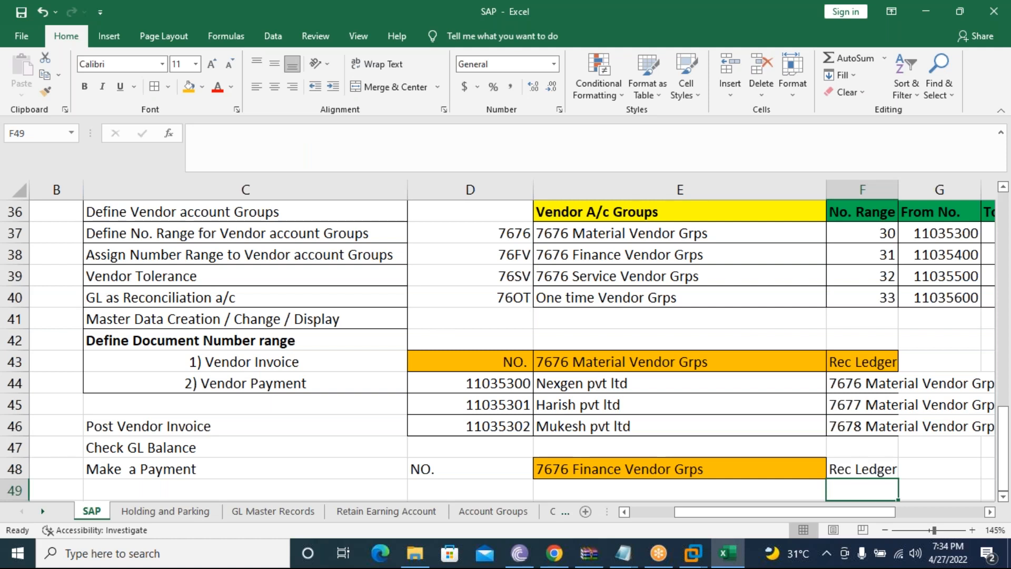
scroll(873, 483, "down", 1)
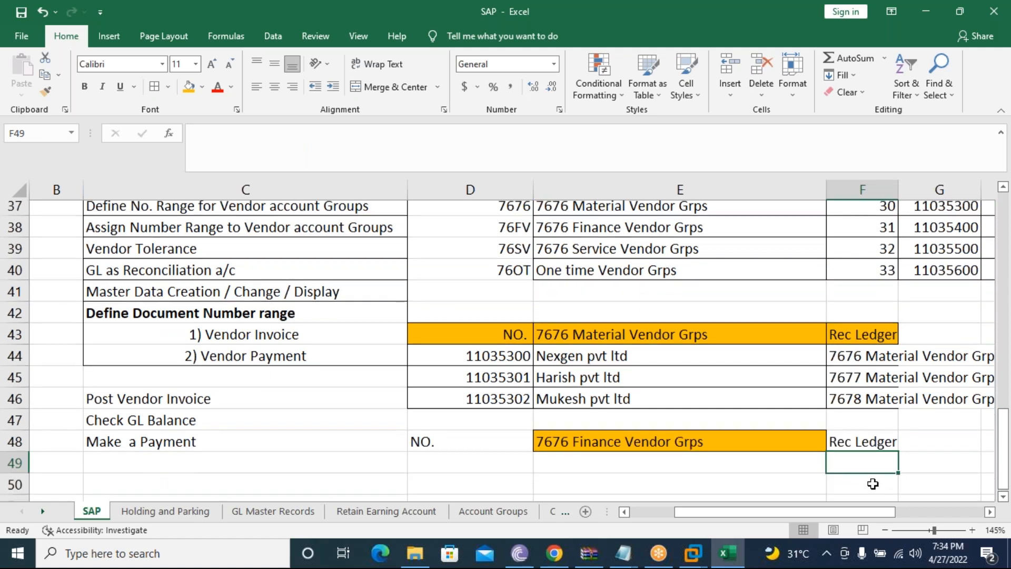
scroll(873, 483, "down", 2)
type("Finance")
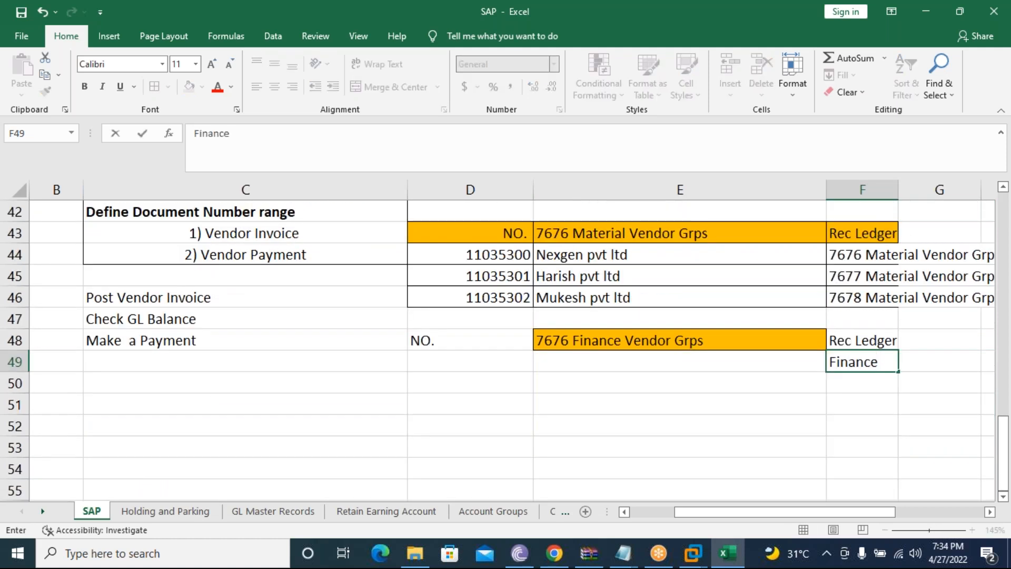
type(" Vendor Grp 7")
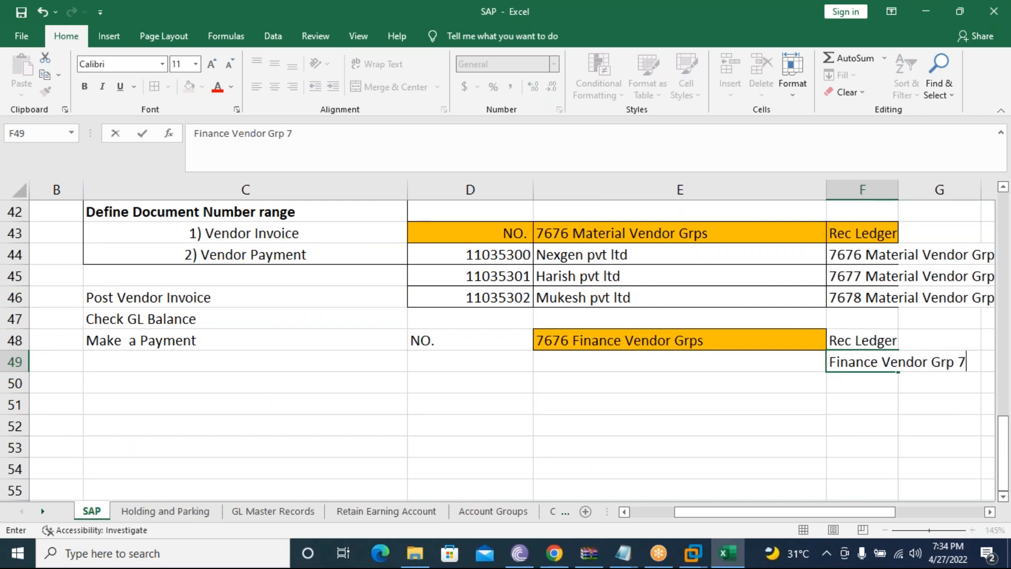
type("676")
key("Return")
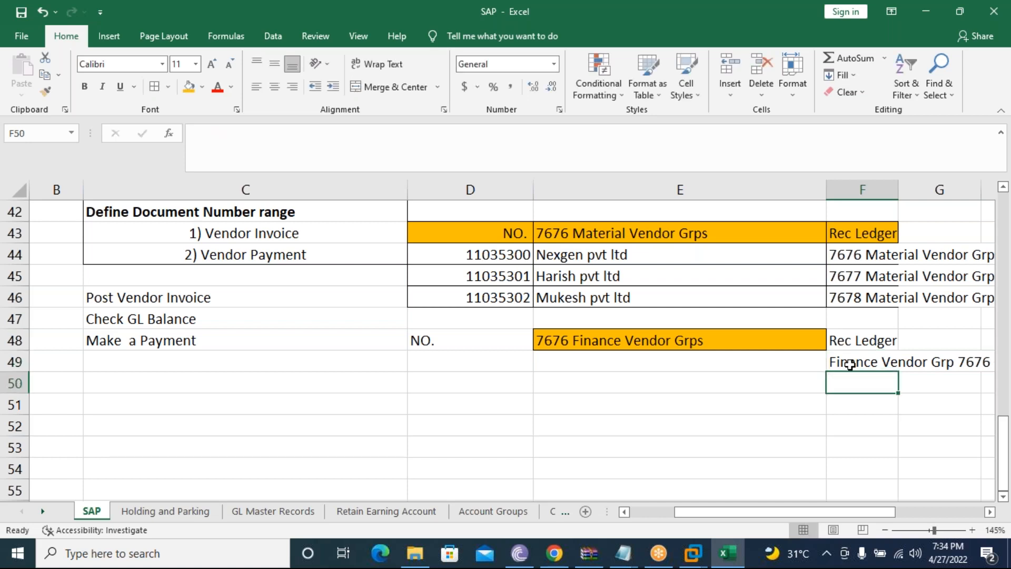
List the finance vendors Kavitha Enterprises in E49 and Pratham Ltd in E50.
left_click(692, 365)
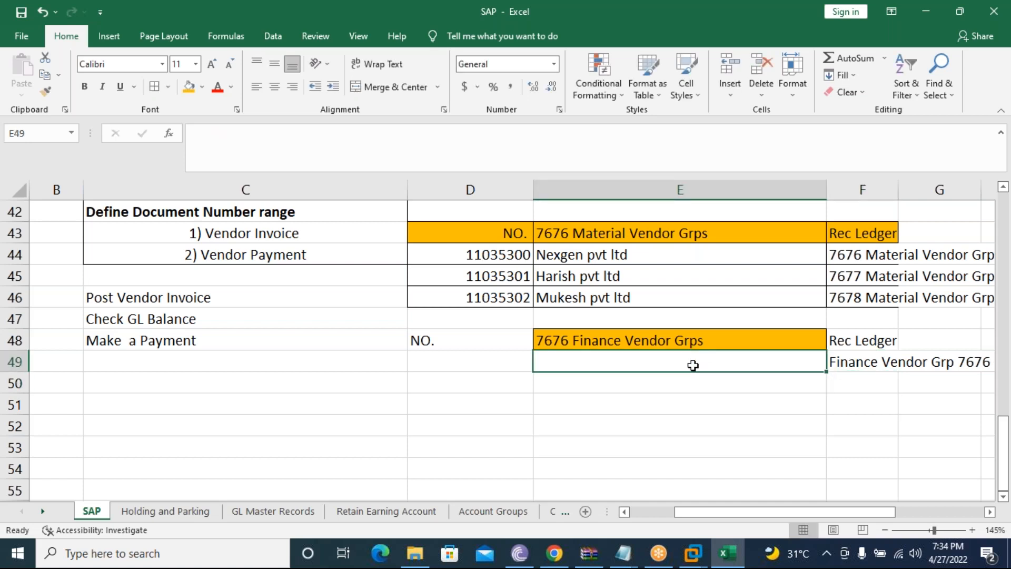
type("Kav")
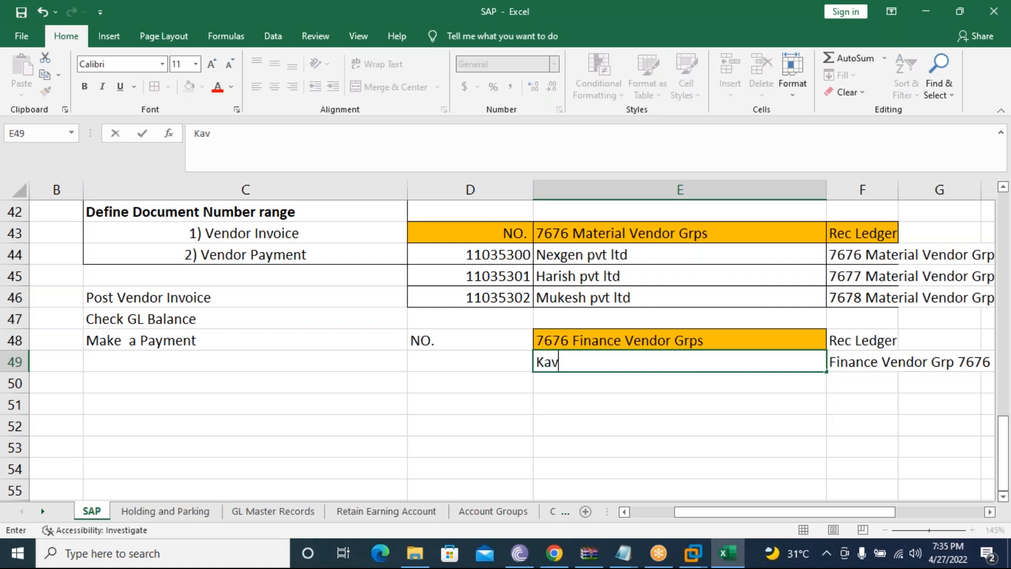
type("itha Enterpri")
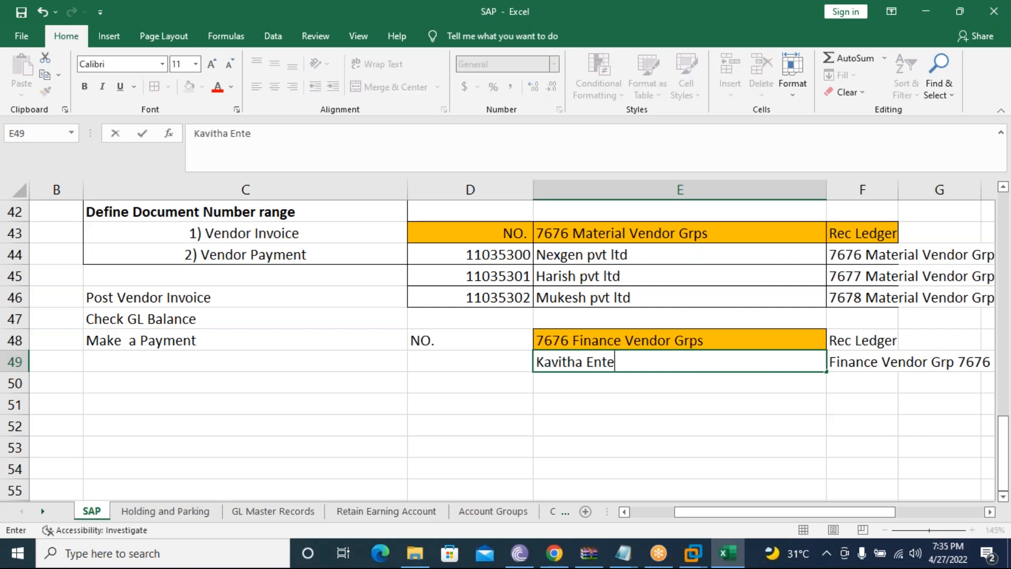
type("es")
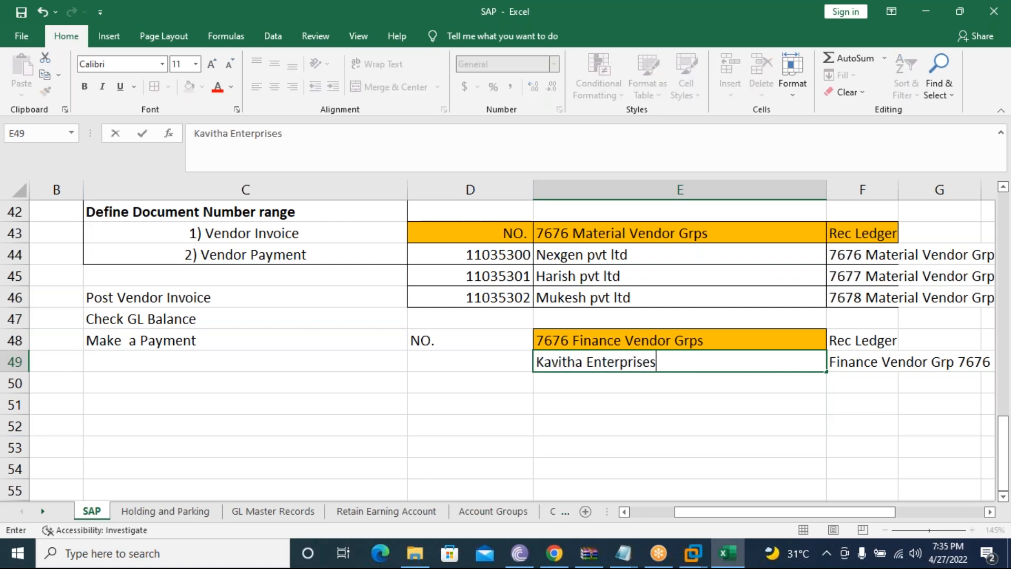
key("Return")
type("Pratham")
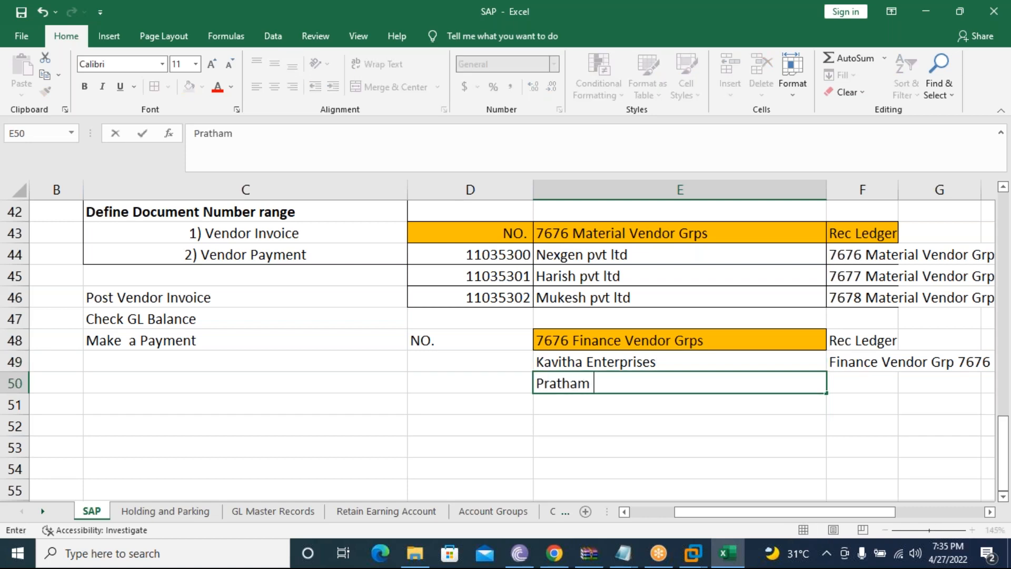
type(" Ltd")
key("Return")
Copy the finance vendor group's From No. from G38 into D49 and continue the numbering in D50.
left_click(493, 359)
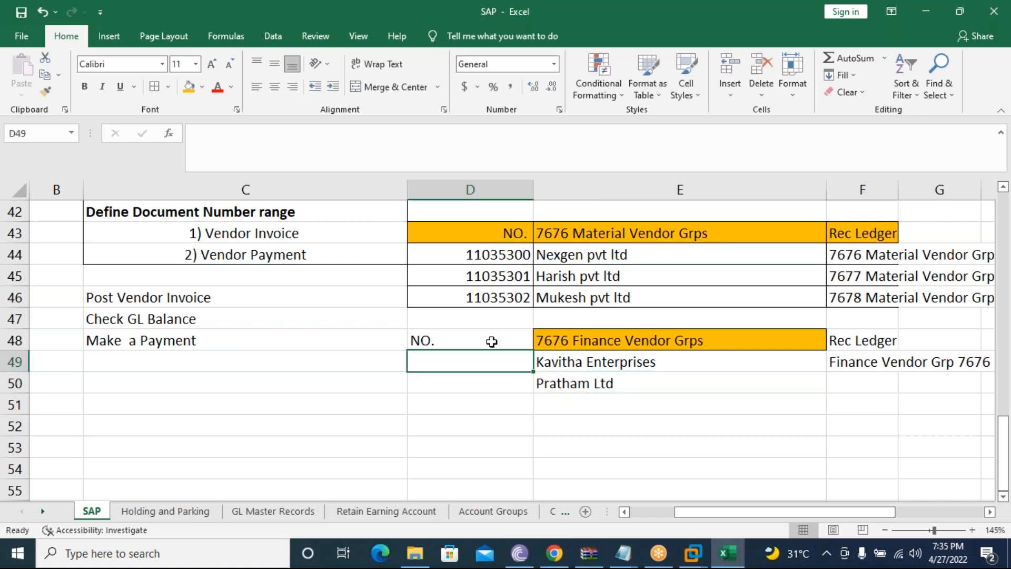
left_click(491, 341)
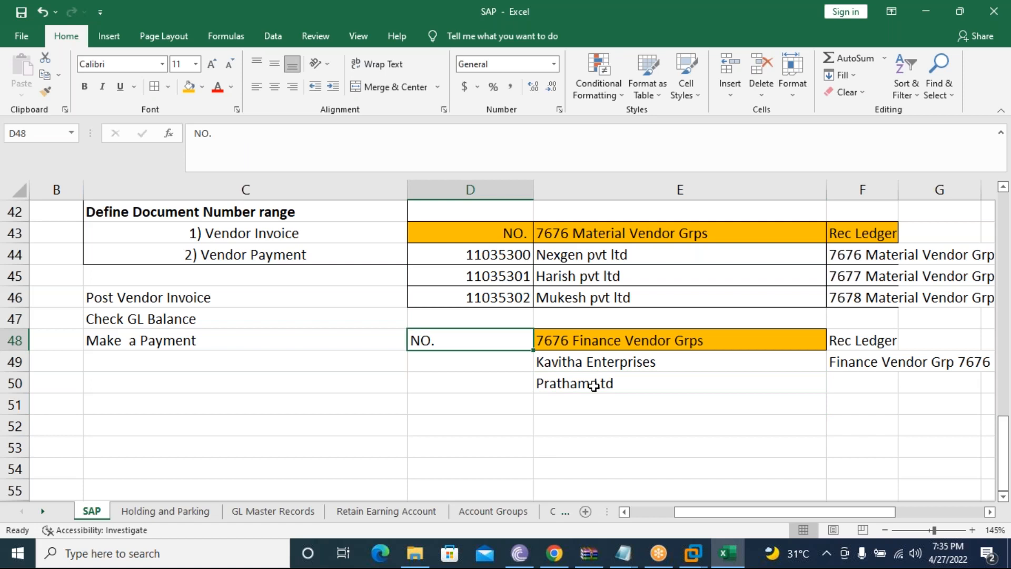
scroll(593, 386, "up", 1)
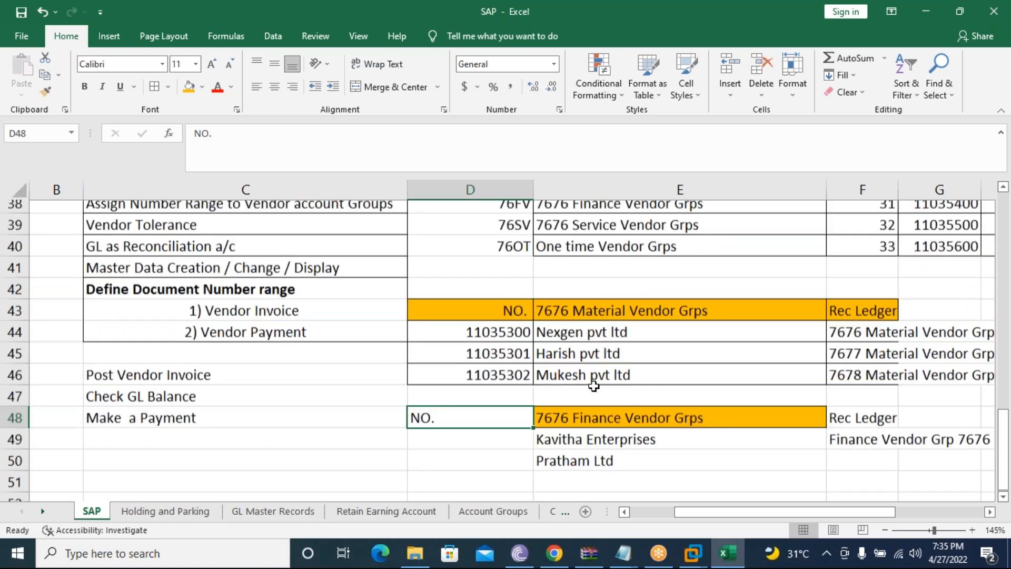
scroll(594, 386, "up", 1)
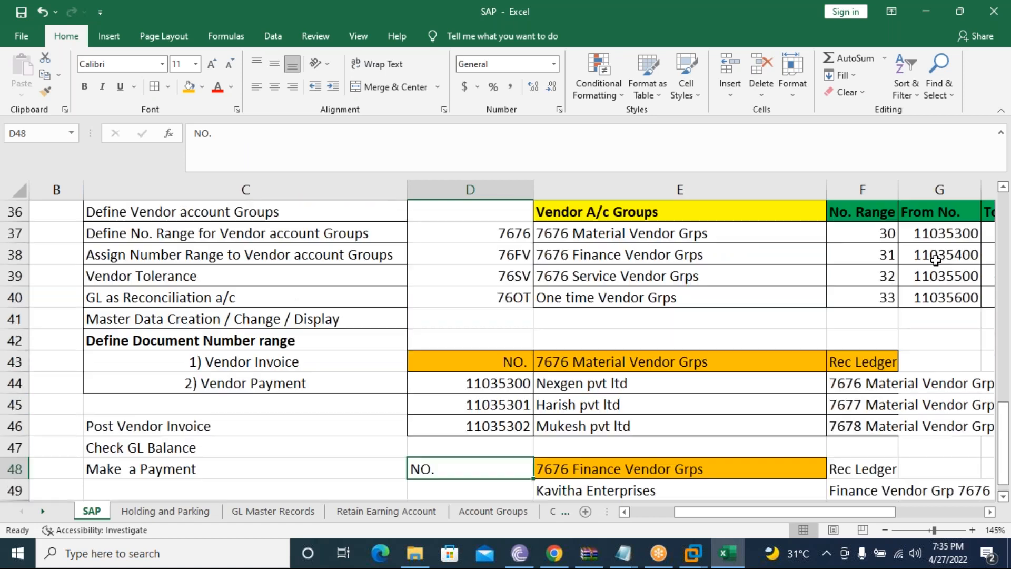
left_click(936, 258)
key("ctrl+c")
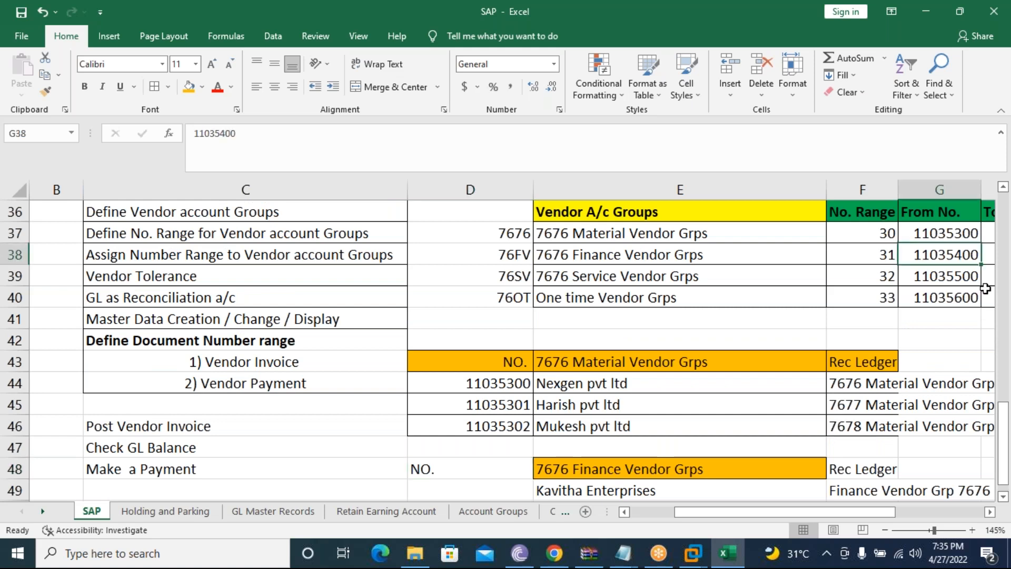
scroll(495, 385, "down", 2)
left_click(495, 364)
key("ctrl+v")
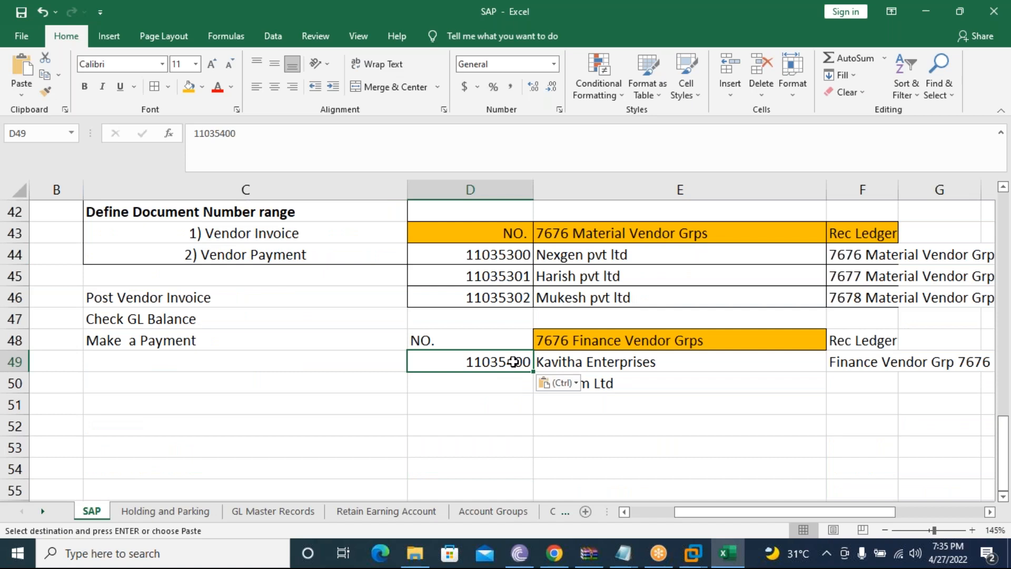
key("ctrl+c")
left_click(514, 381)
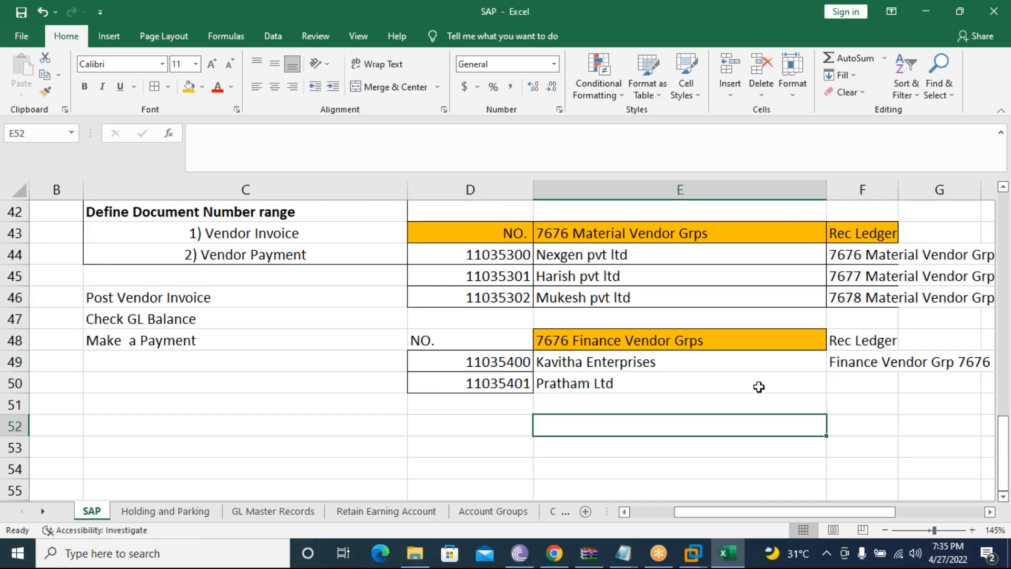
Fill the Rec Ledger entry in F49 down to F50 as a series, giving Finance Vendor Grp 7677.
left_click(869, 366)
left_click_drag(901, 379, 898, 393)
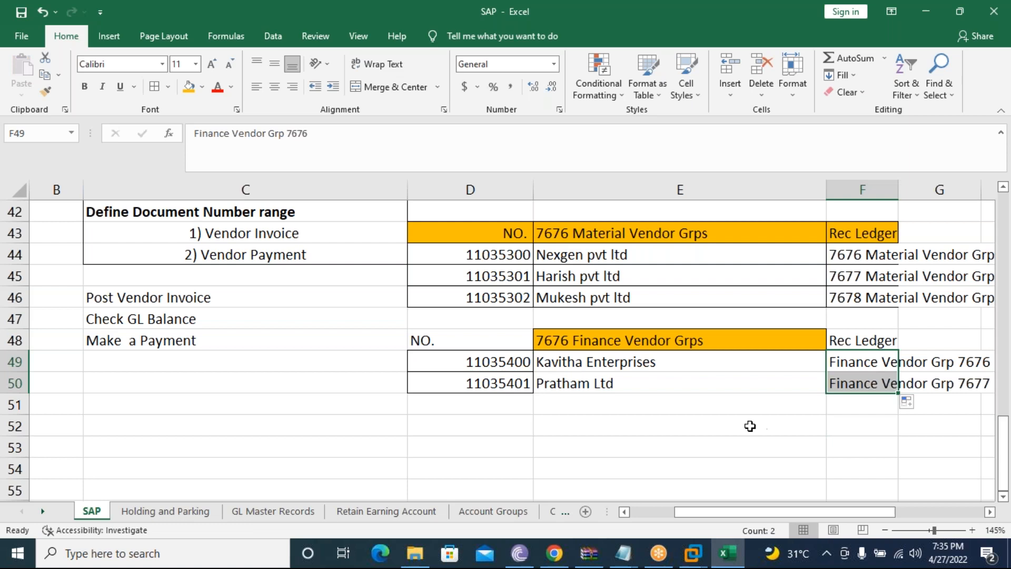
left_click(750, 425)
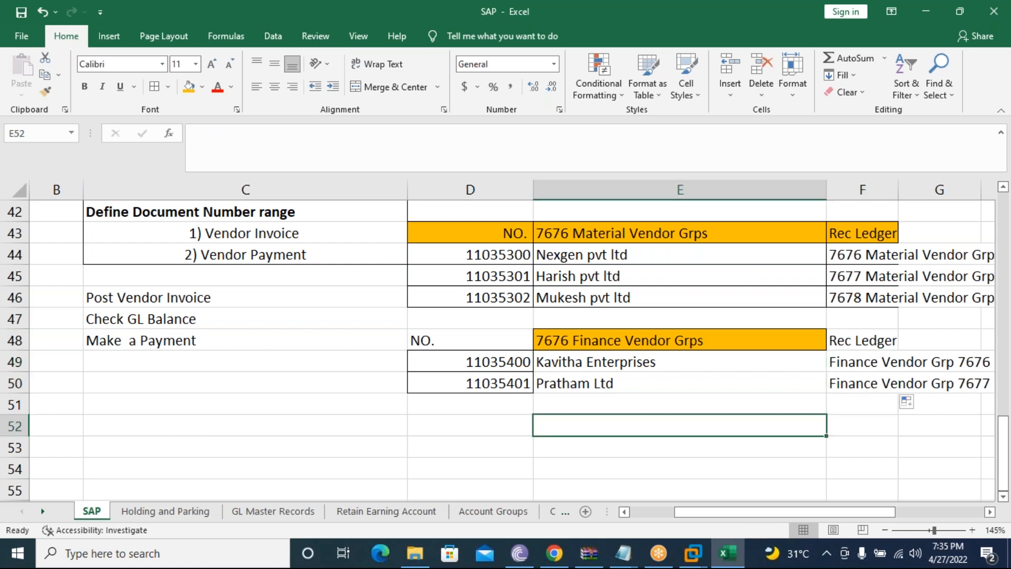
Add all borders to the finance vendor table D48:F50 and format its heading row as bold with an orange fill.
left_click_drag(421, 340, 896, 384)
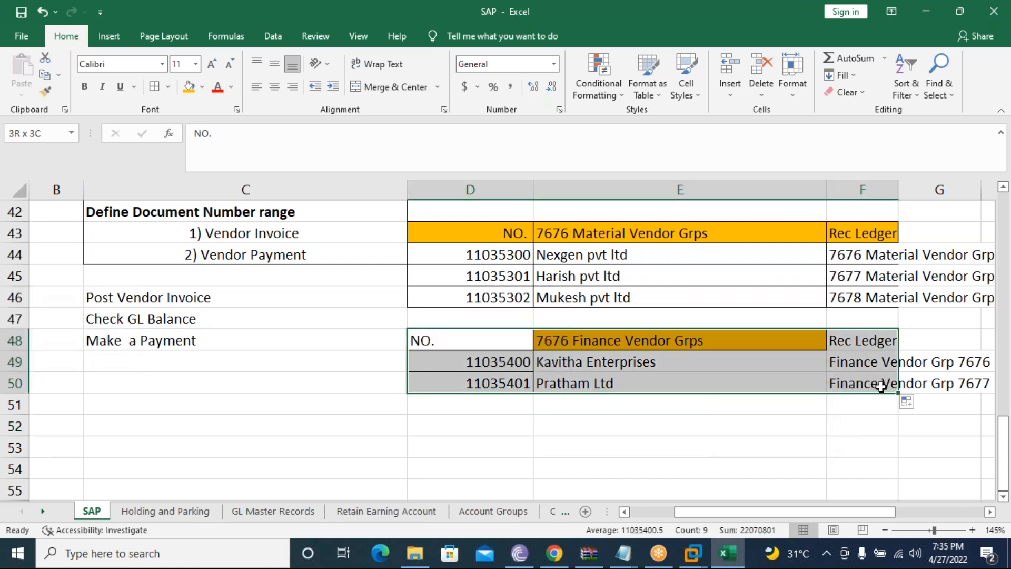
left_click(154, 87)
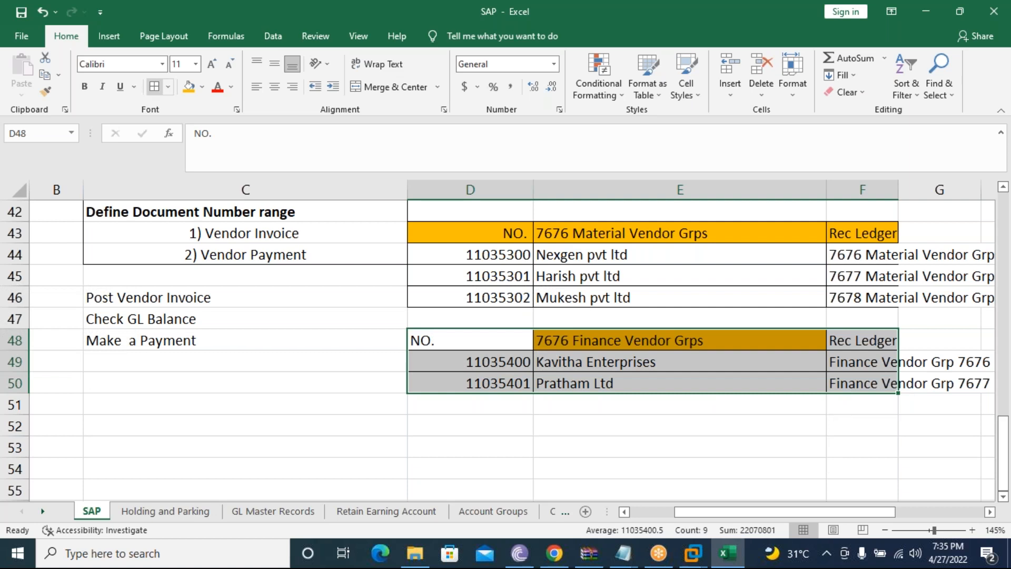
left_click(470, 422)
left_click_drag(421, 340, 839, 338)
key("ctrl+b")
left_click(862, 340)
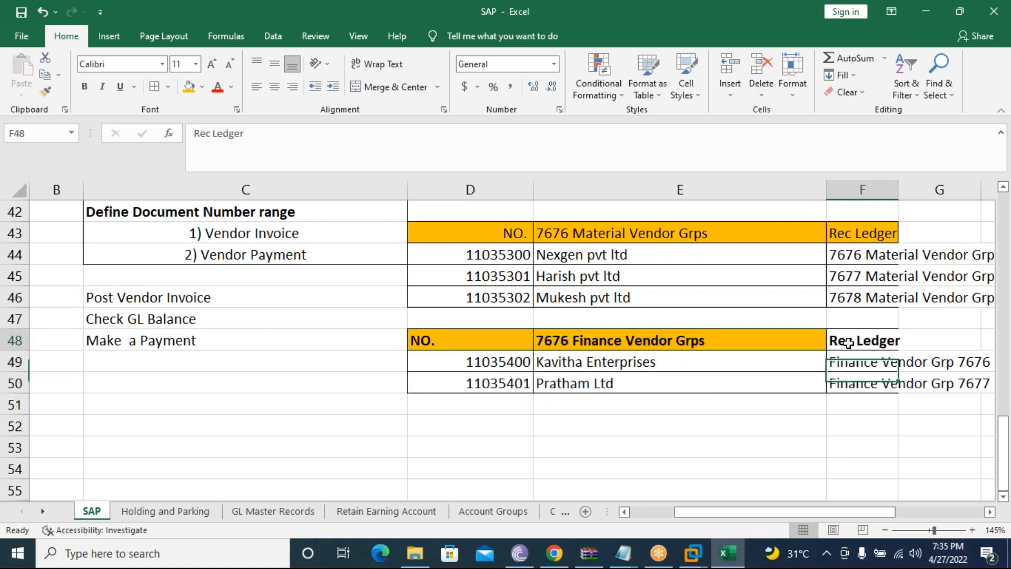
left_click(627, 487)
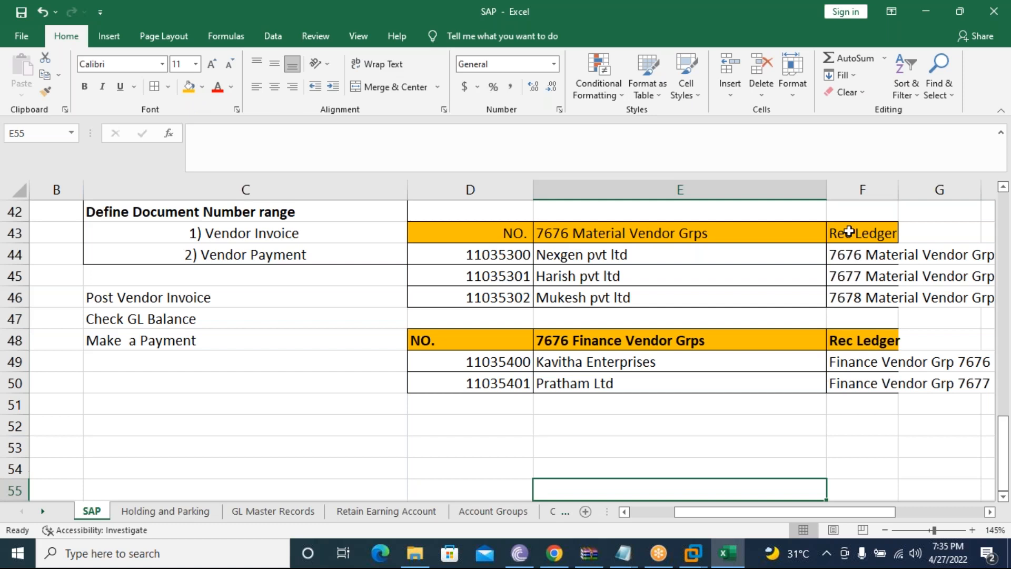
Make the material vendor heading row D43:F43 bold.
left_click_drag(849, 231, 481, 230)
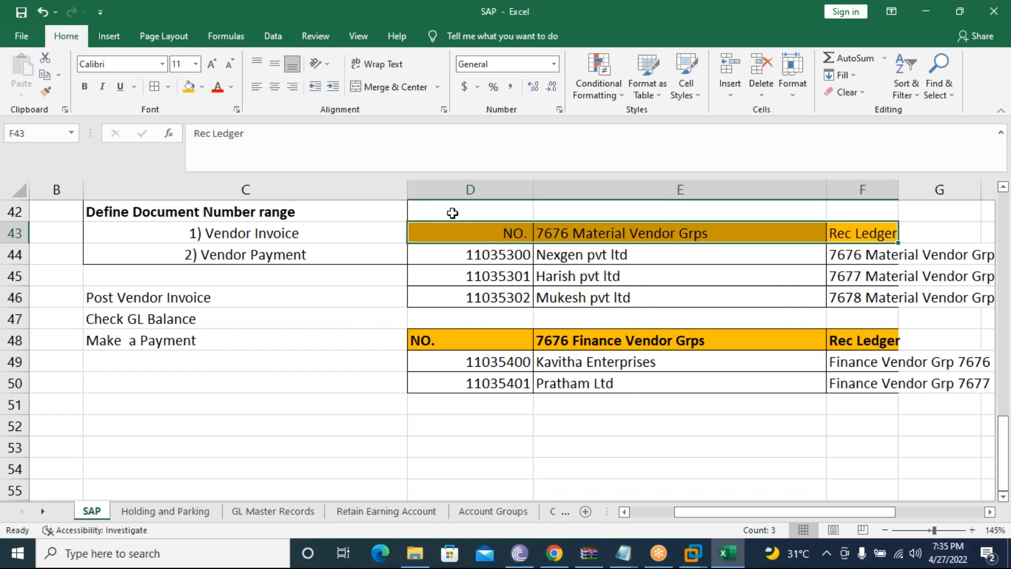
key("ctrl+b")
left_click(367, 390)
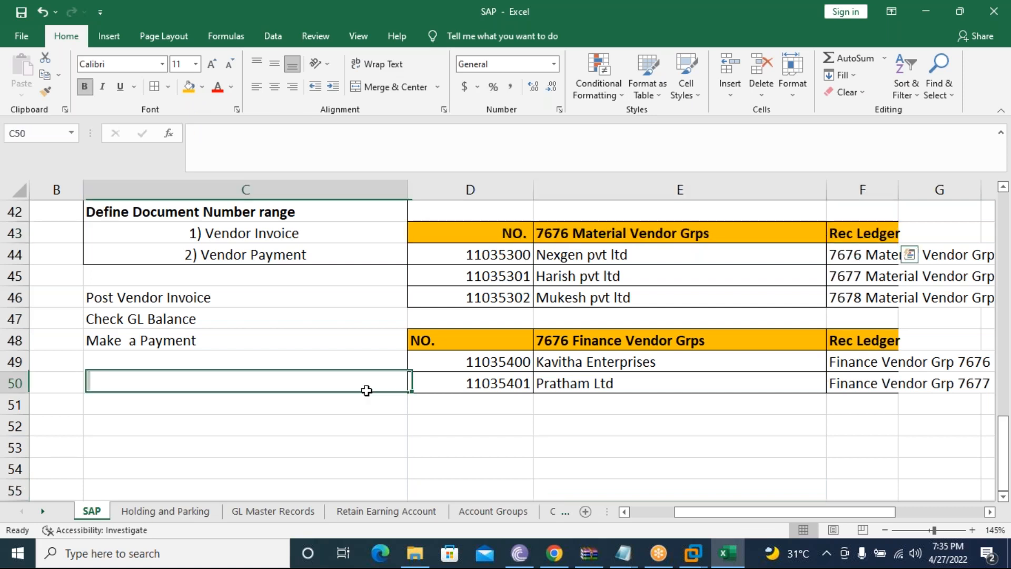
Switch to the ECC virtual machine in VMware Workstation showing the Create Vendor address screen in SAP.
left_click(693, 553)
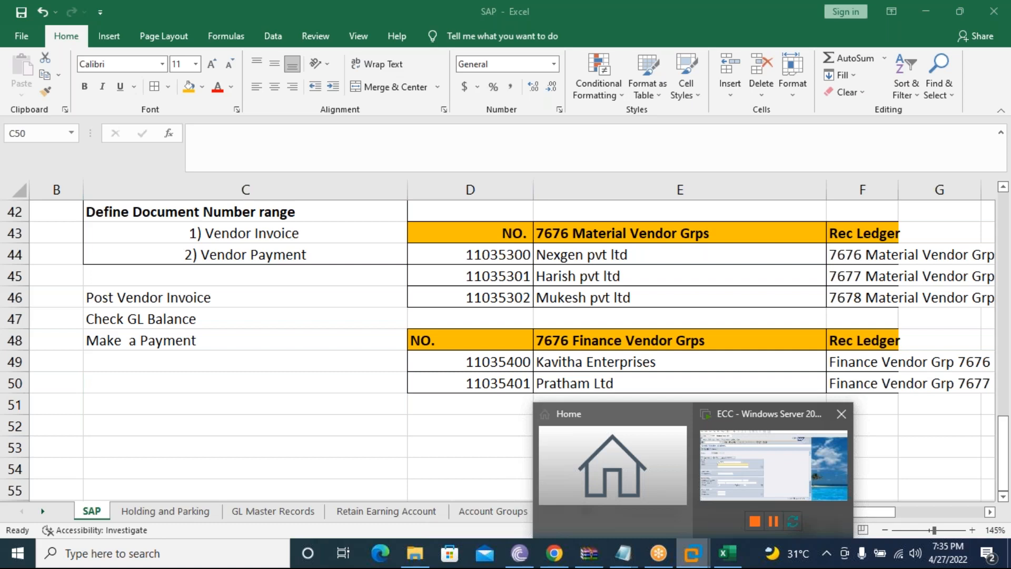
left_click(773, 464)
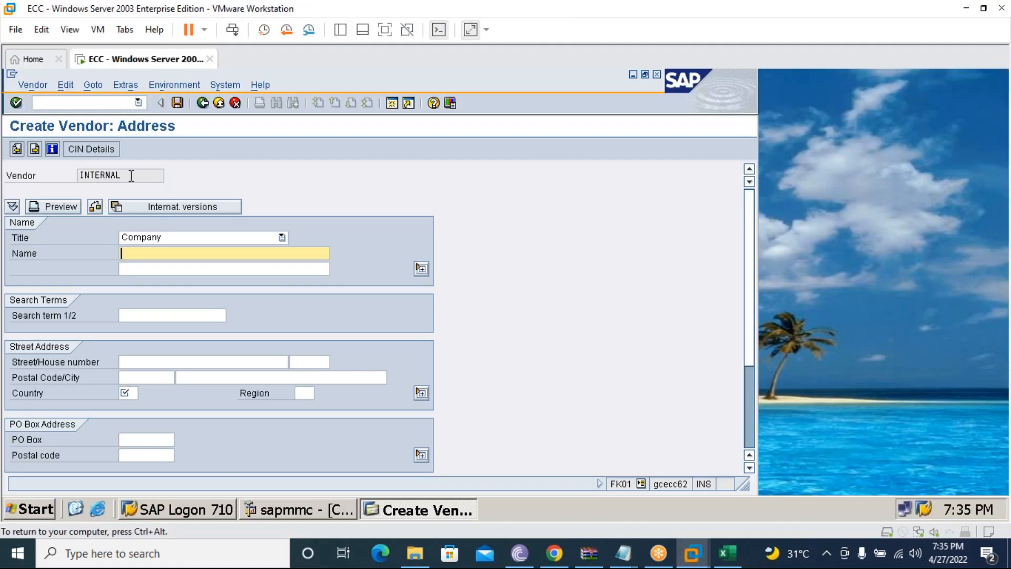
Quit the open vendor entry, discarding its data, and reopen the vendor address screen for company code 7676 and account group 76FV.
left_click(202, 104)
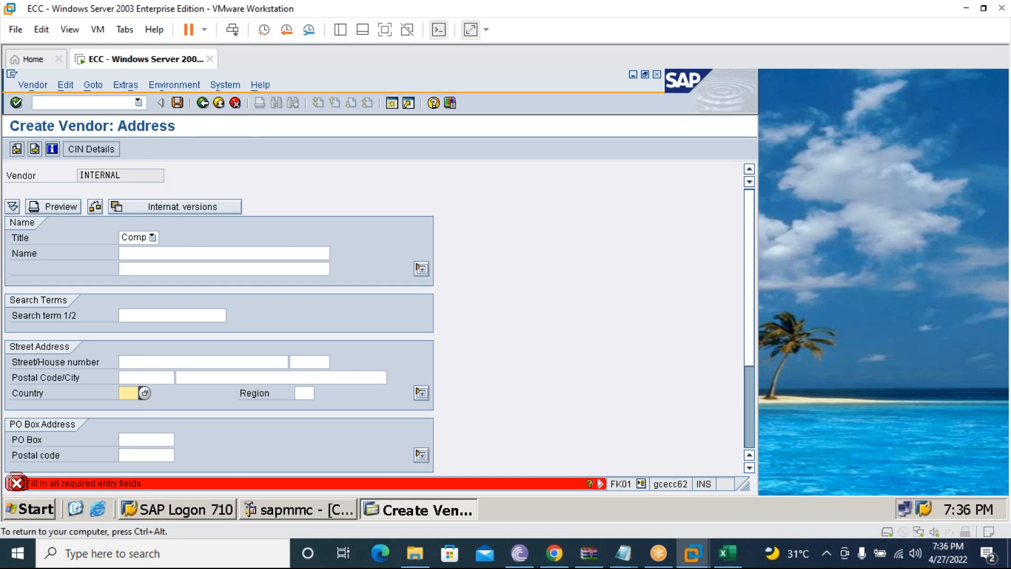
left_click(218, 103)
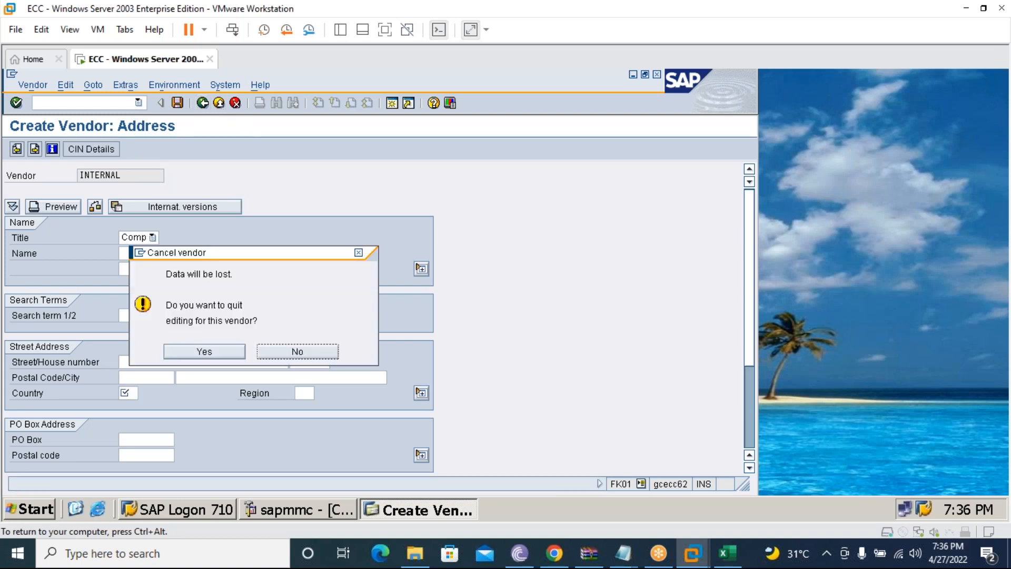
key("Return")
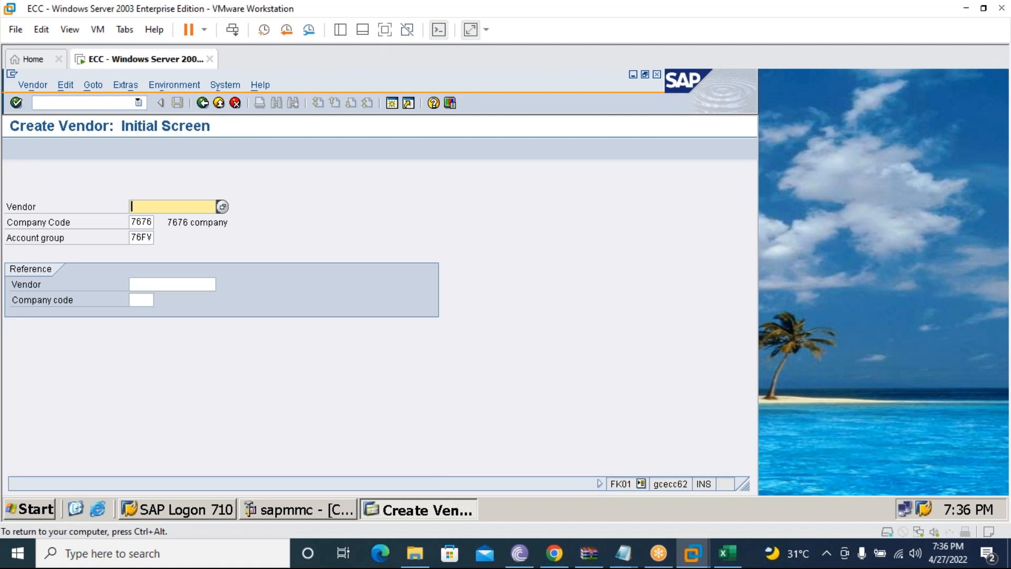
left_click(15, 103)
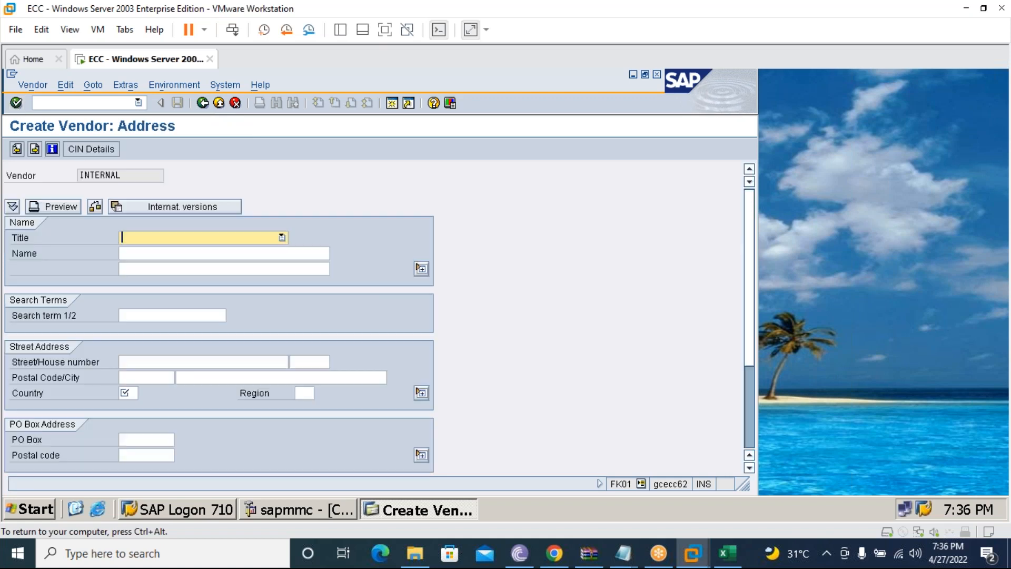
Set the new vendor's title to Company and its name to Kavitha enterprises.
left_click(149, 233)
left_click(153, 247)
left_click(151, 253)
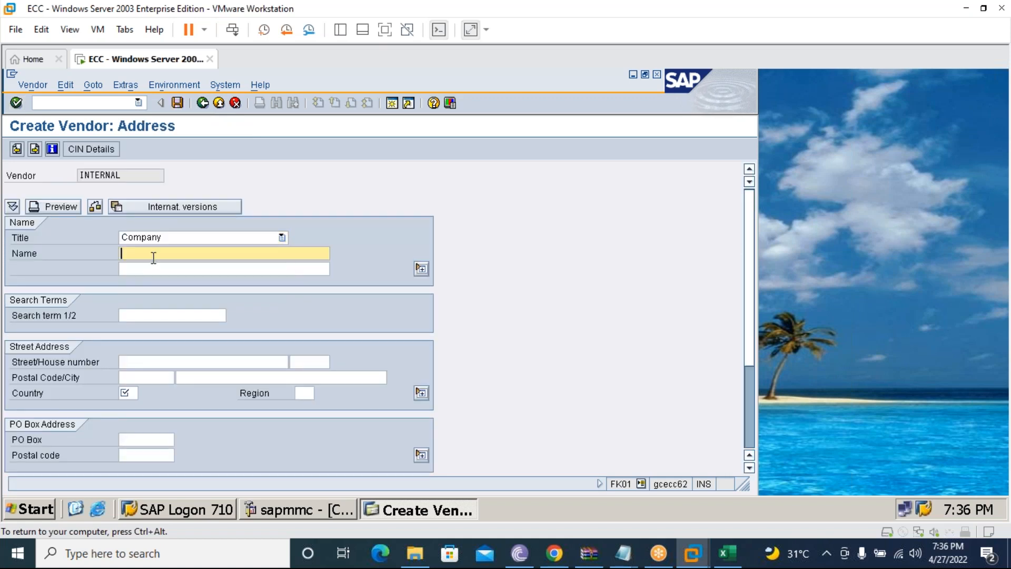
type("K")
type("avitha")
type(" pvt")
key("BackSpace")
key("BackSpace")
key("BackSpace")
type("enterprises")
Set the vendor's country to IN and region to 10, and advance to the company code accounting information.
left_click(128, 392)
type("in")
key("Tab")
type("10")
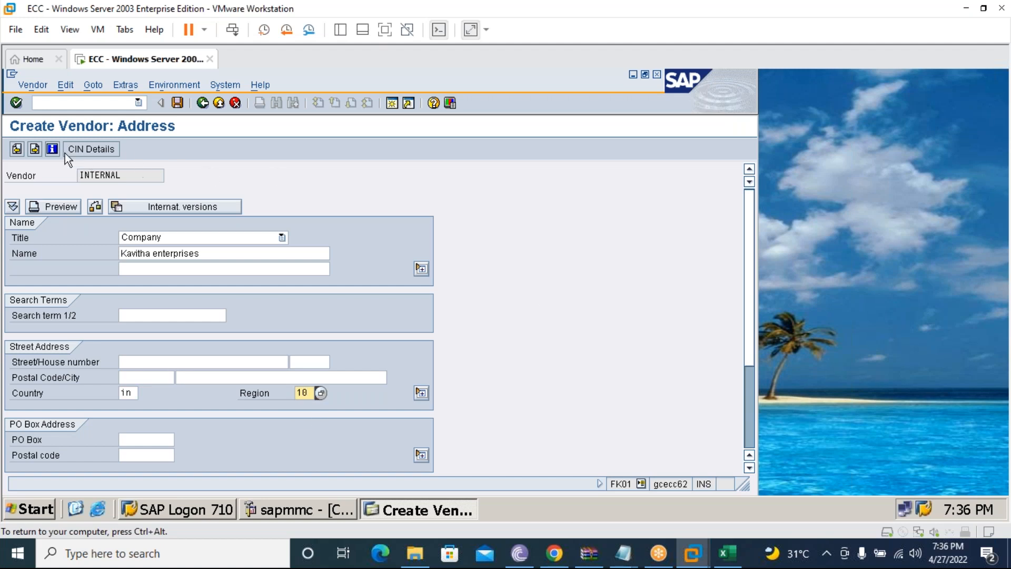
left_click(36, 150)
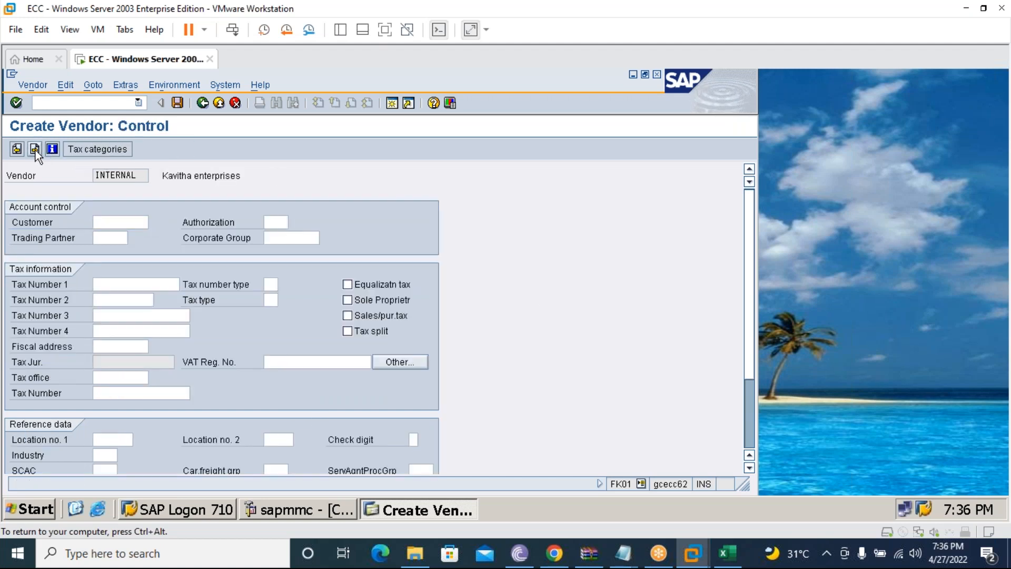
left_click(36, 150)
left_click(35, 150)
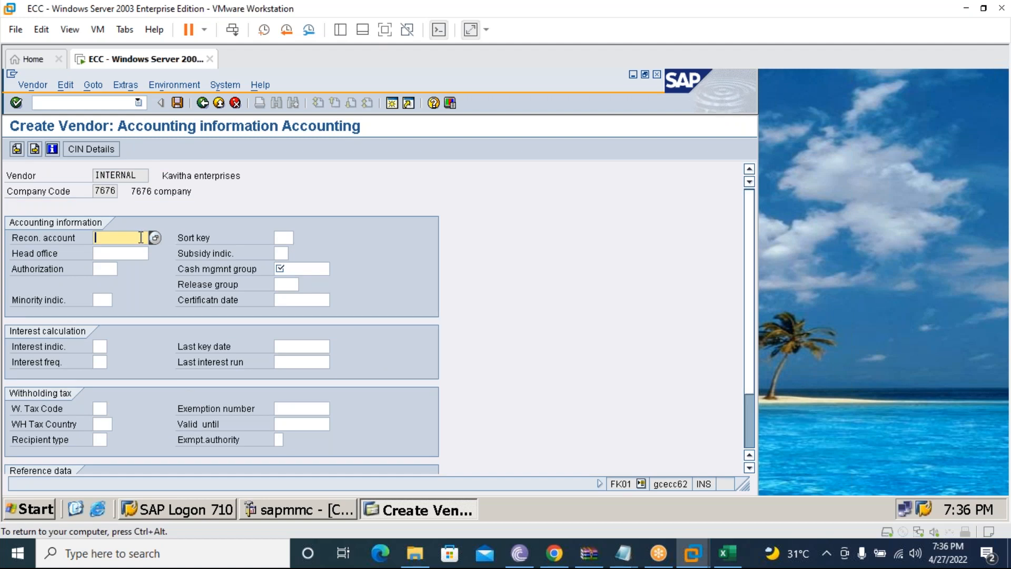
Assign reconciliation account 200002 (Service Vendor 7676) and cash management group A1 to the vendor, and save it.
key("F4")
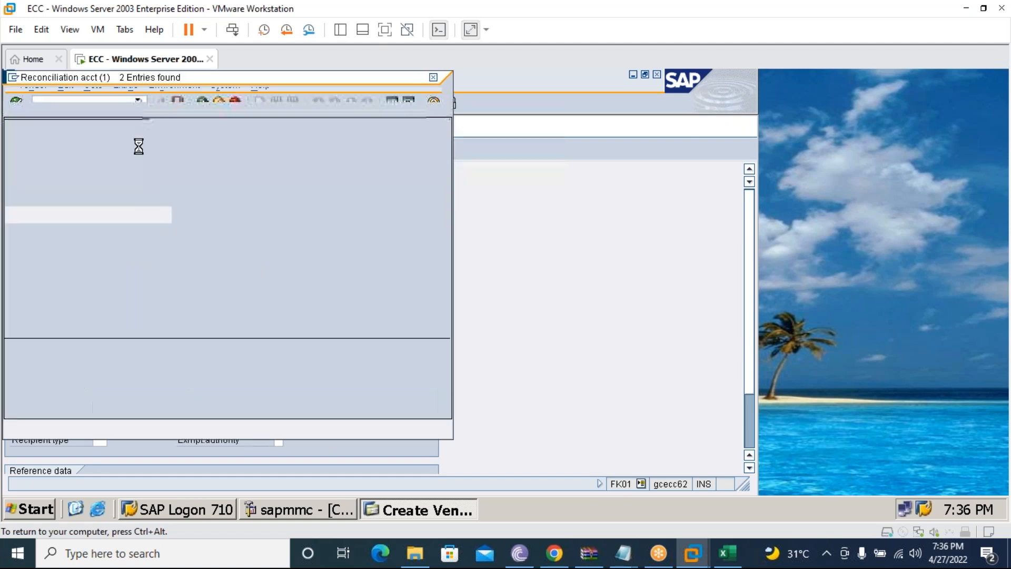
left_click(102, 176)
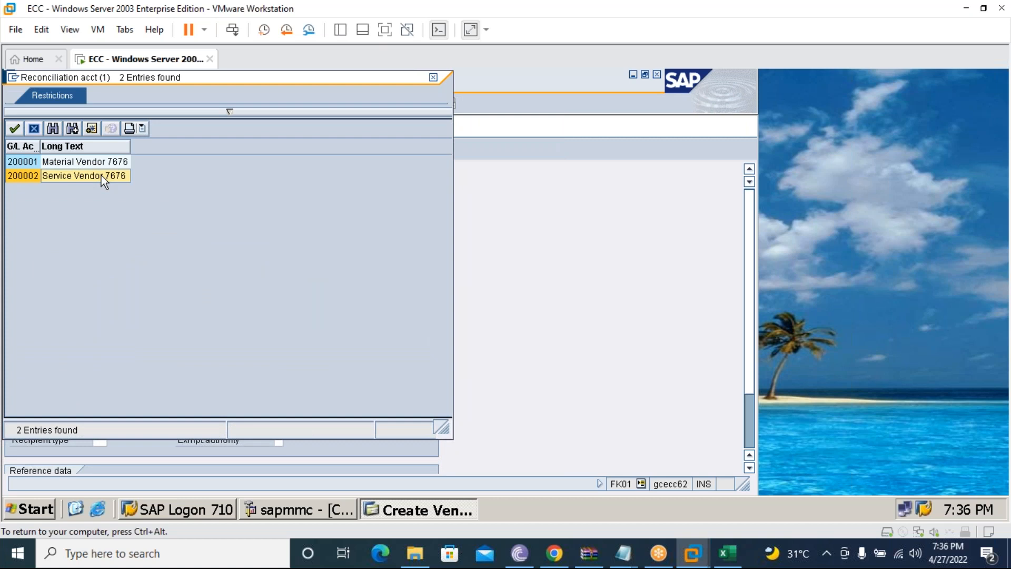
double_click(101, 176)
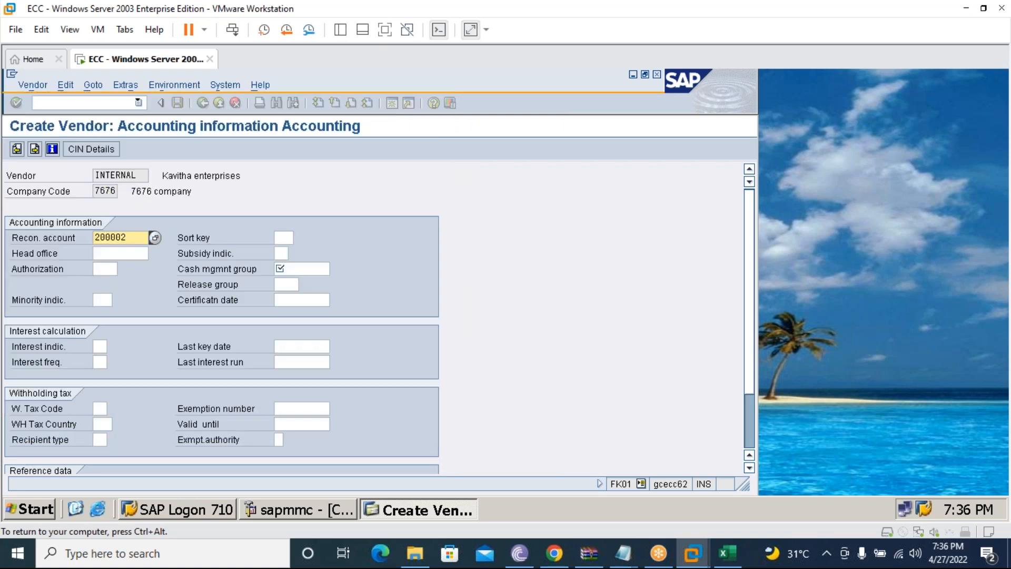
left_click(177, 103)
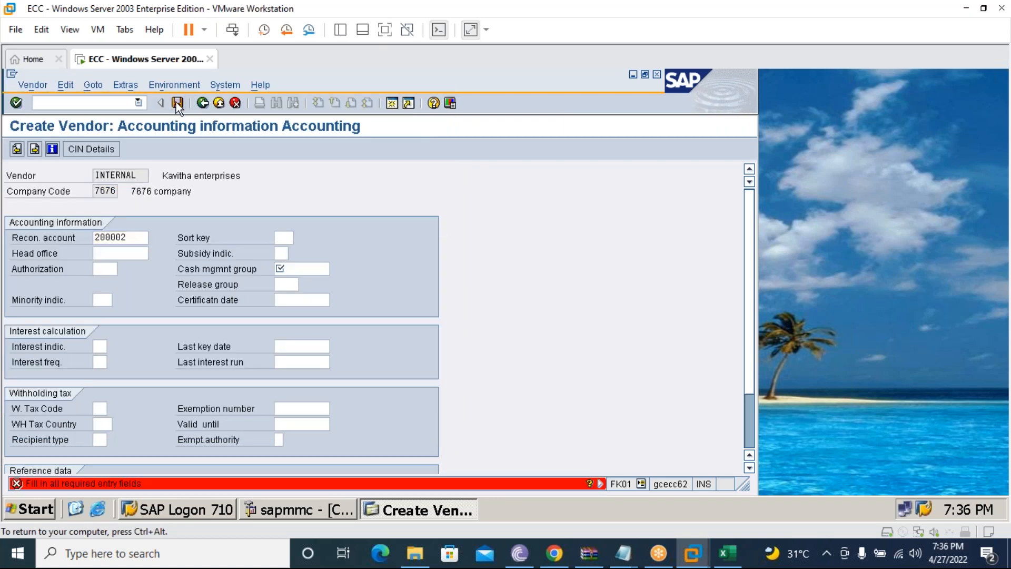
type("a1")
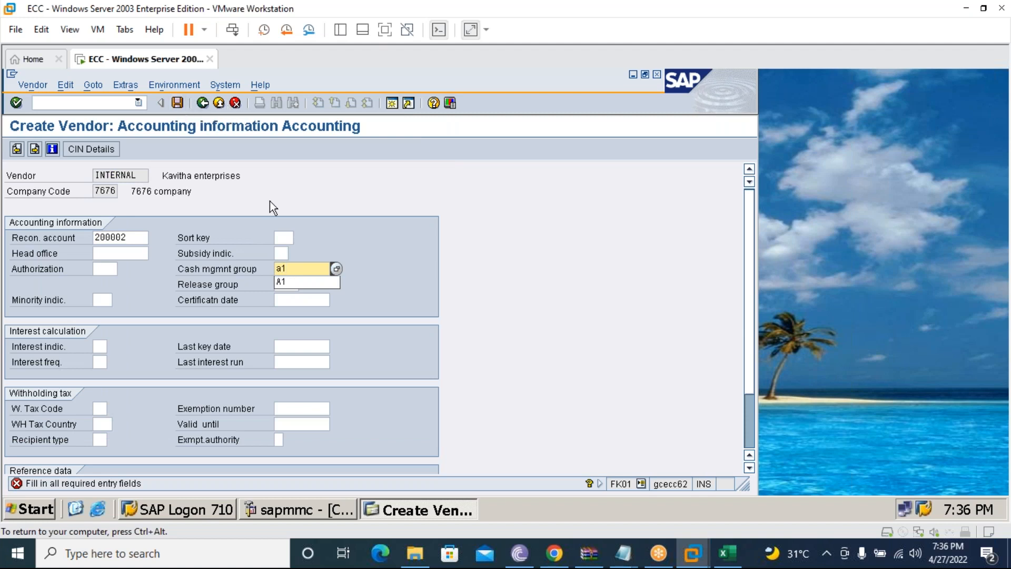
left_click(333, 301)
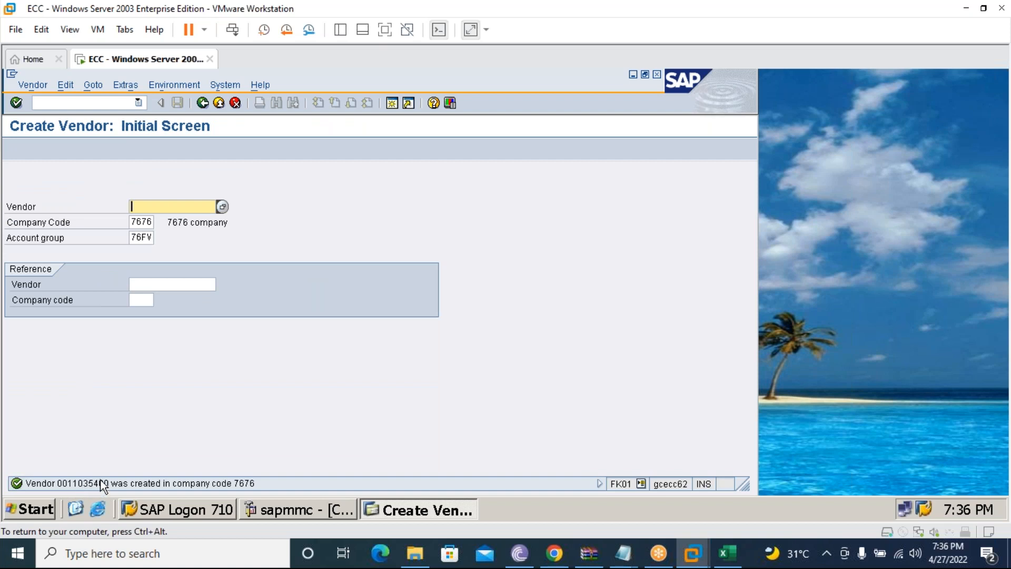
Switch to the SAP workbook in Excel and review the vendor account groups and the vendor tables beneath them.
key("alt+Tab")
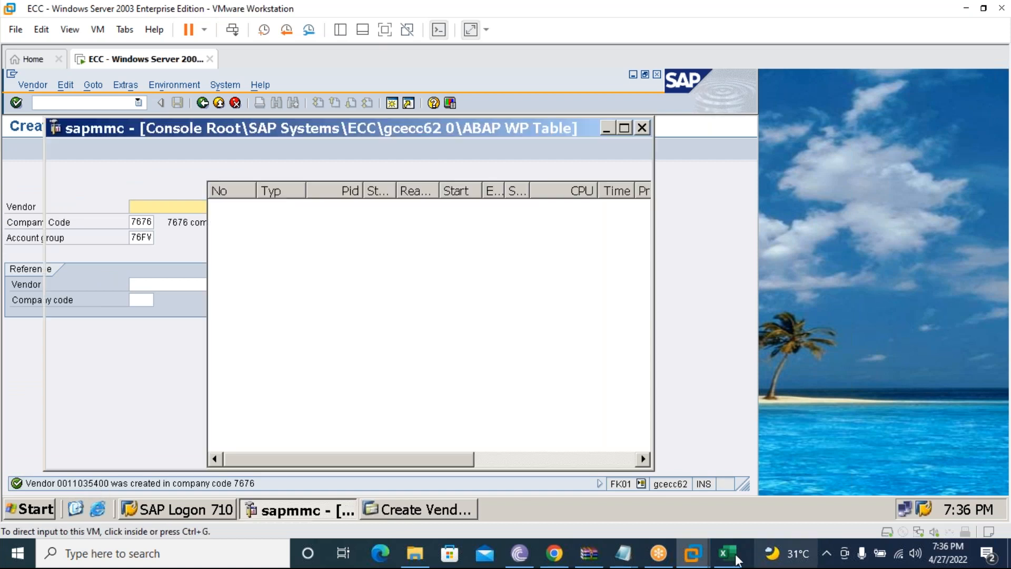
left_click(730, 554)
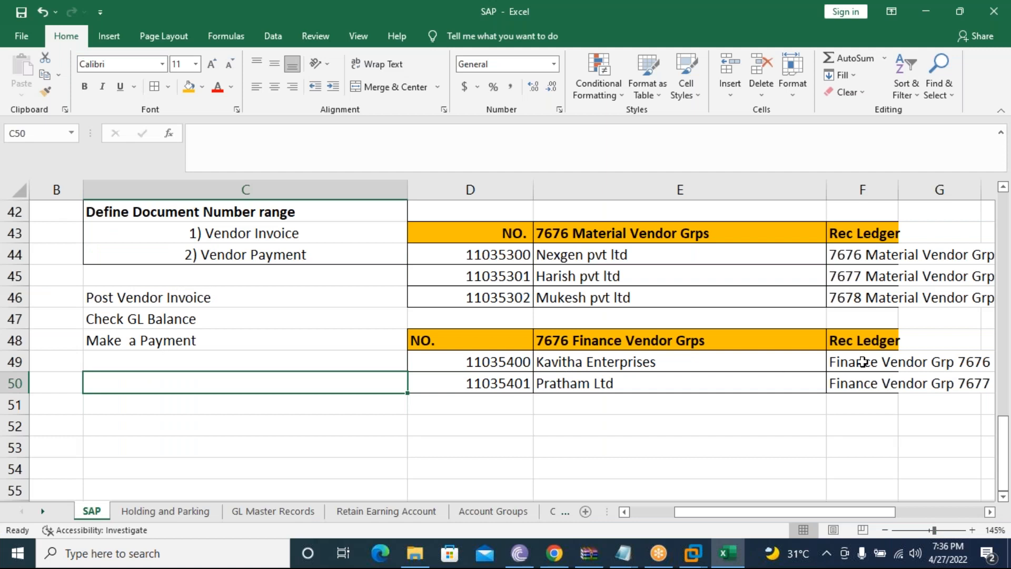
scroll(863, 362, "up", 1)
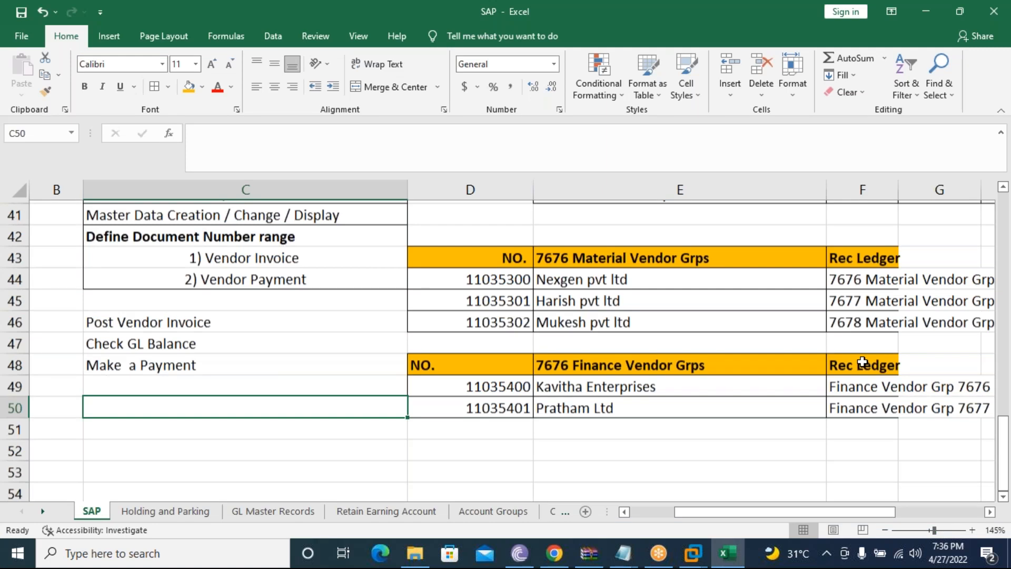
scroll(862, 362, "up", 2)
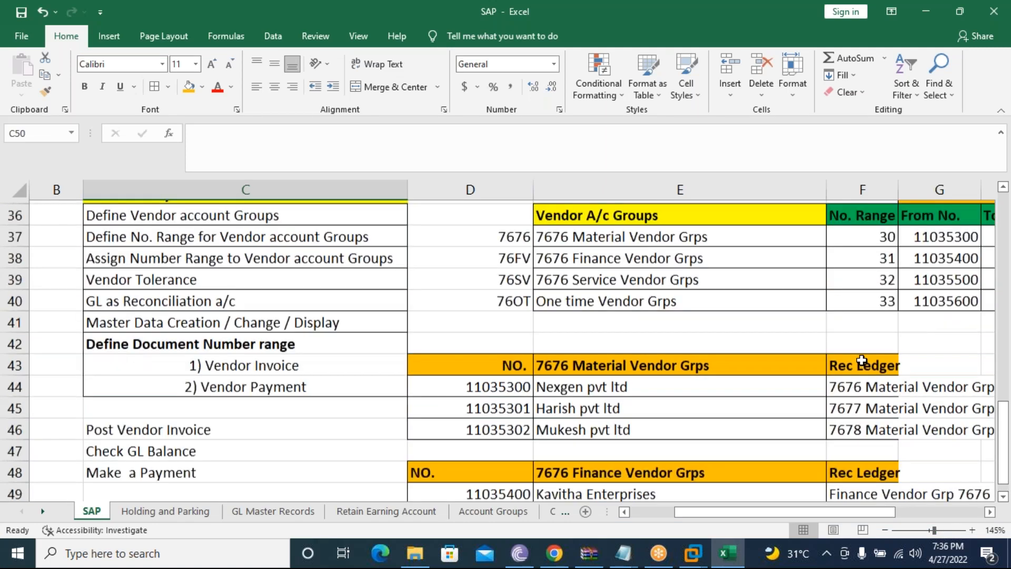
scroll(657, 261, "down", 3)
Change the second vendor table's heading in E48 to 7676 Service Vendor Grps and save the workbook.
left_click(623, 276)
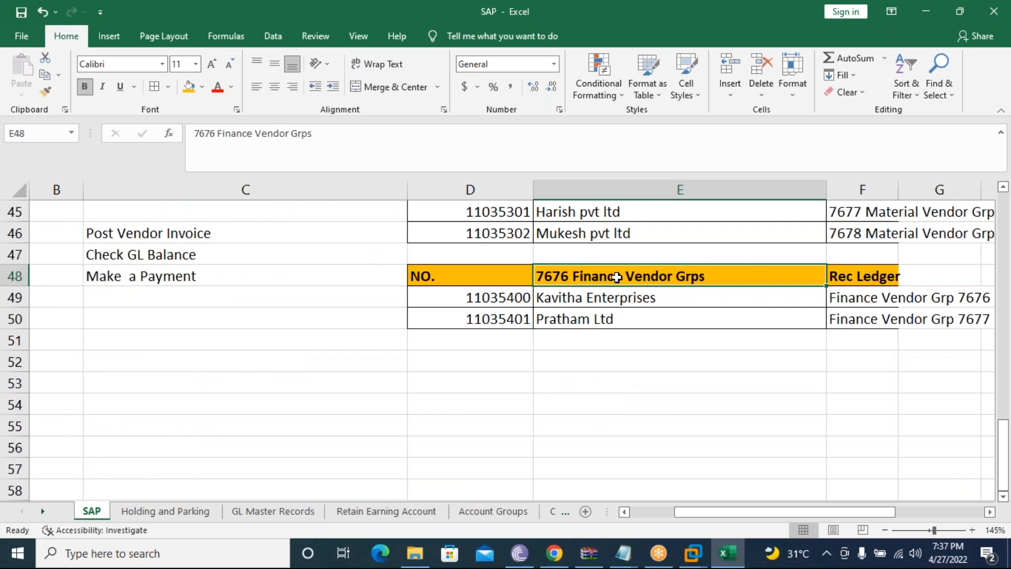
double_click(624, 275)
key("BackSpace")
key("BackSpace")
key("BackSpace")
key("BackSpace")
key("BackSpace")
key("BackSpace")
key("BackSpace")
type("Service")
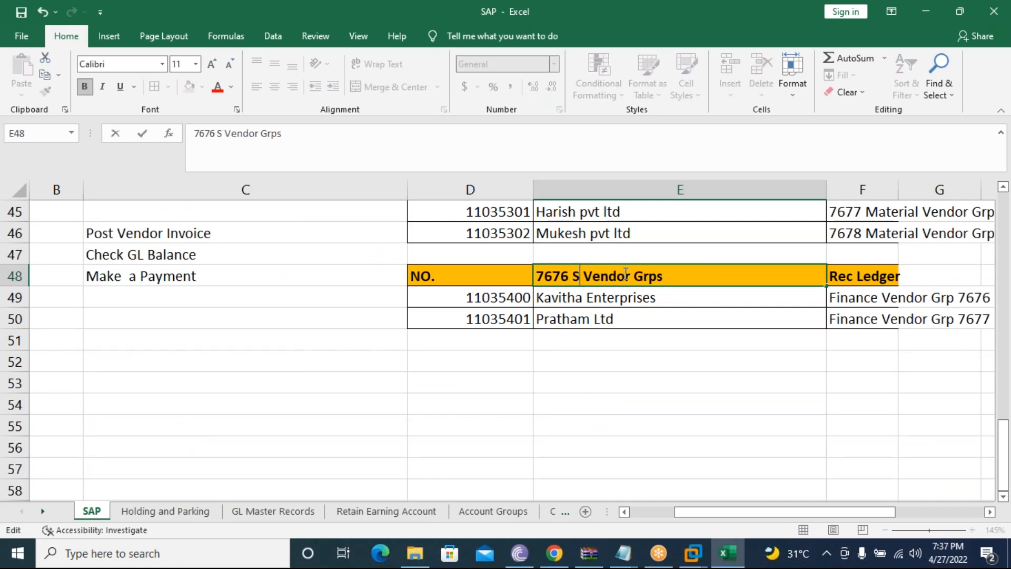
left_click(651, 354)
key("ctrl+s")
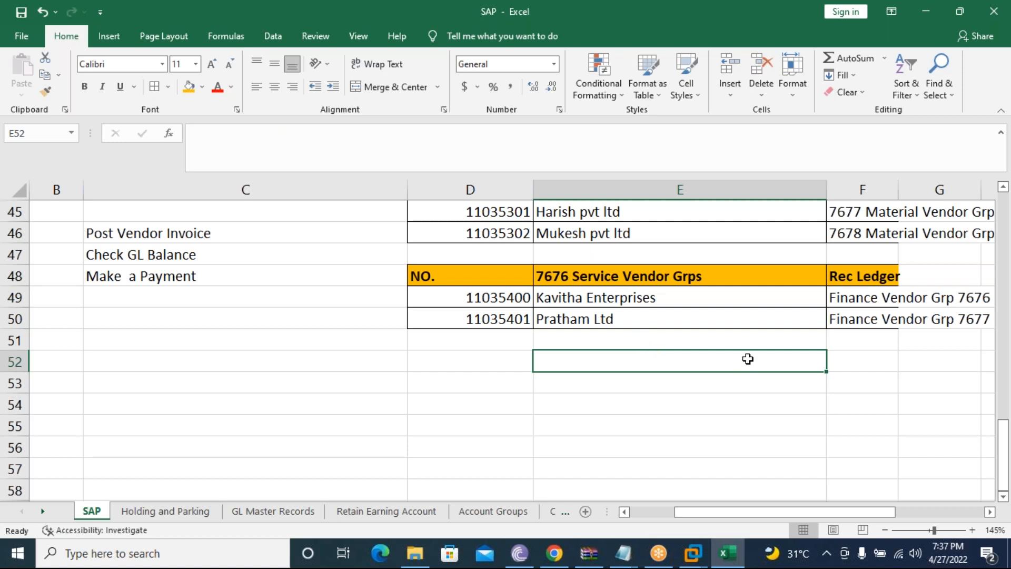
Rename the 76FV account group in E38 to 7676 Service Vendor Grps.
scroll(748, 358, "up", 1)
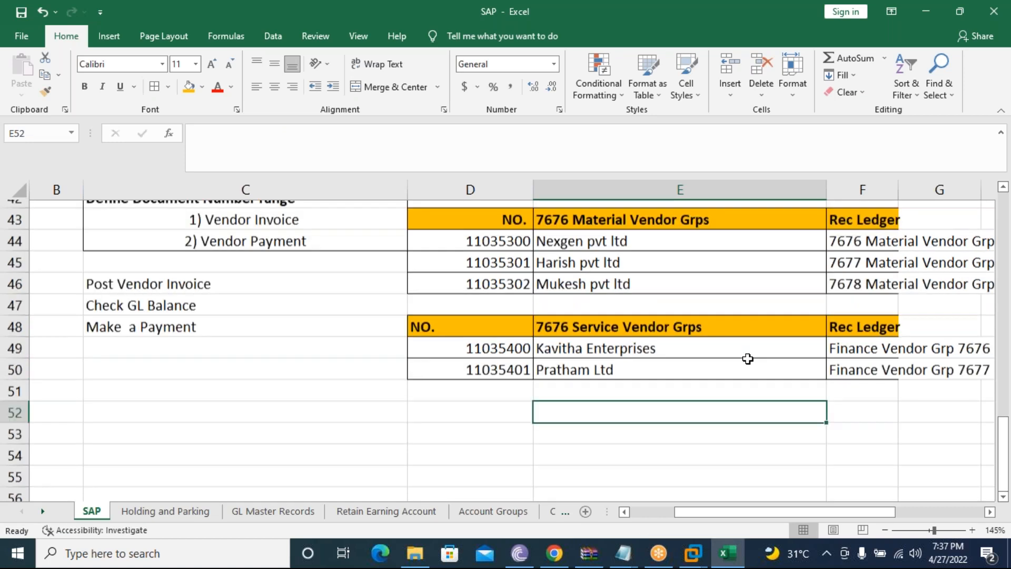
scroll(747, 359, "up", 1)
scroll(748, 359, "up", 1)
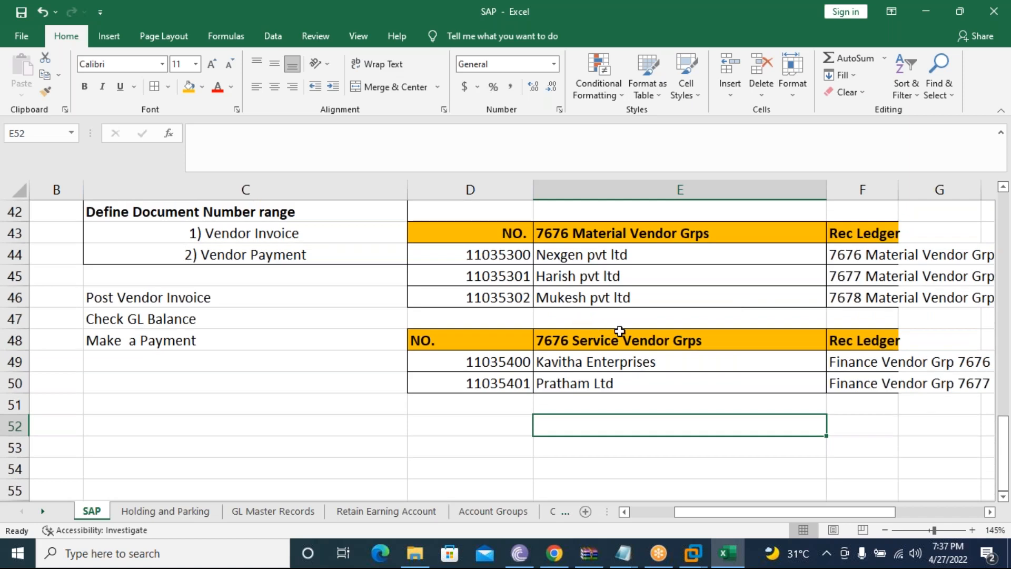
scroll(619, 331, "up", 1)
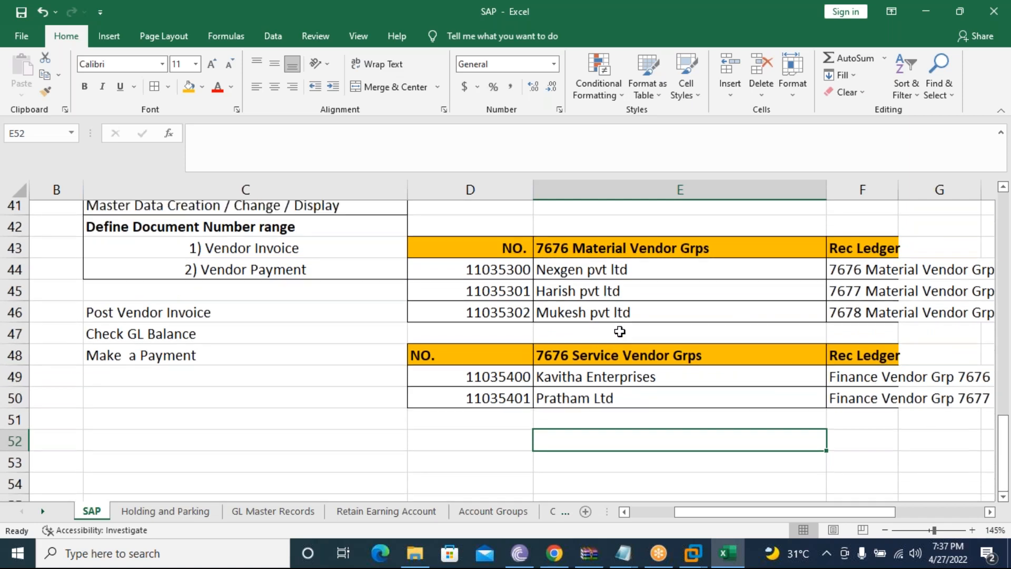
scroll(620, 331, "up", 1)
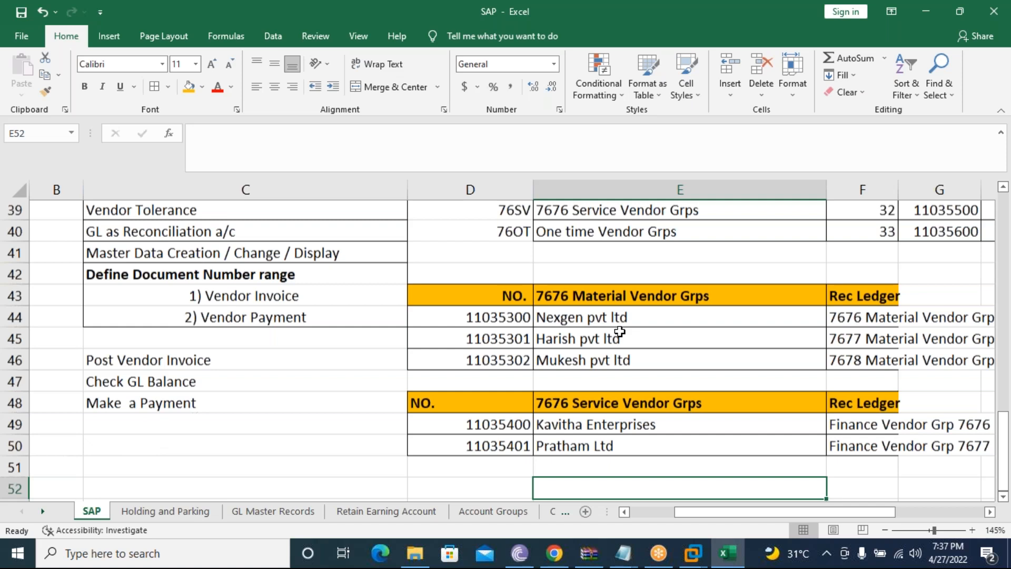
scroll(619, 331, "up", 1)
double_click(615, 258)
left_click_drag(621, 255, 576, 253)
type("Service Vendor Grps")
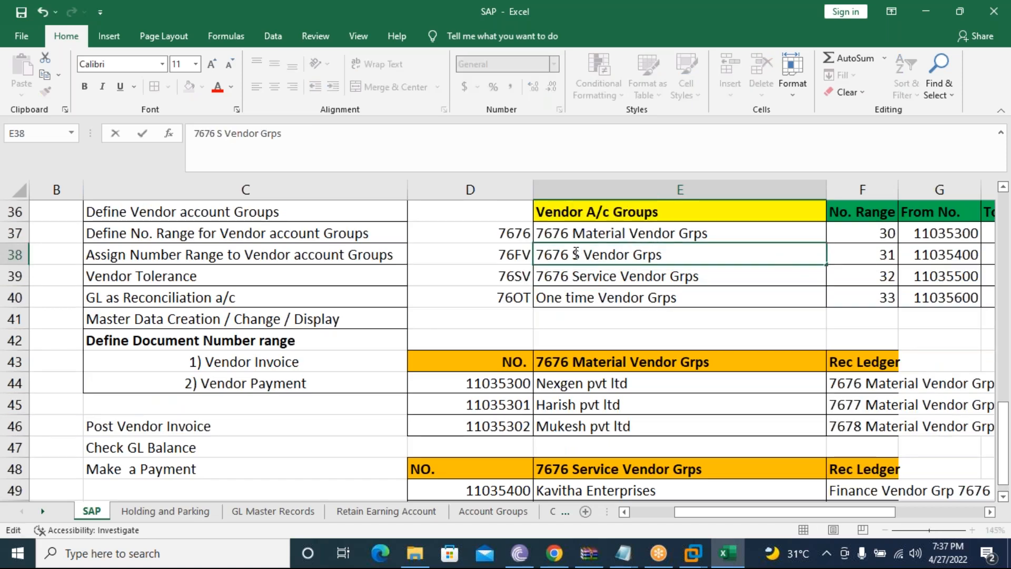
Rename the 76SV account group in E39 to 7676 Finance Vendor Grps.
left_click(611, 277)
double_click(611, 276)
left_click_drag(618, 277, 574, 276)
type("Finance")
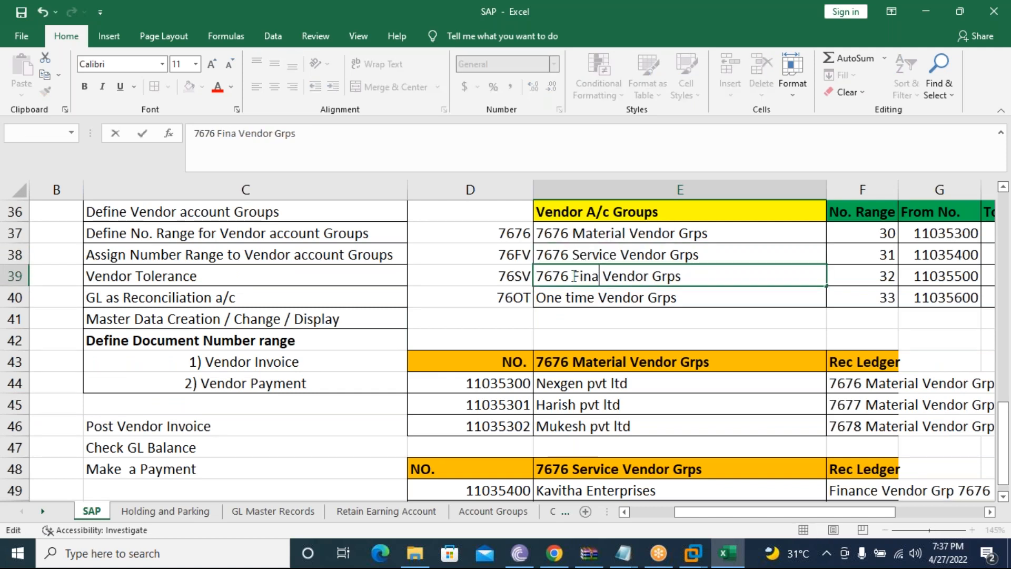
key("Return")
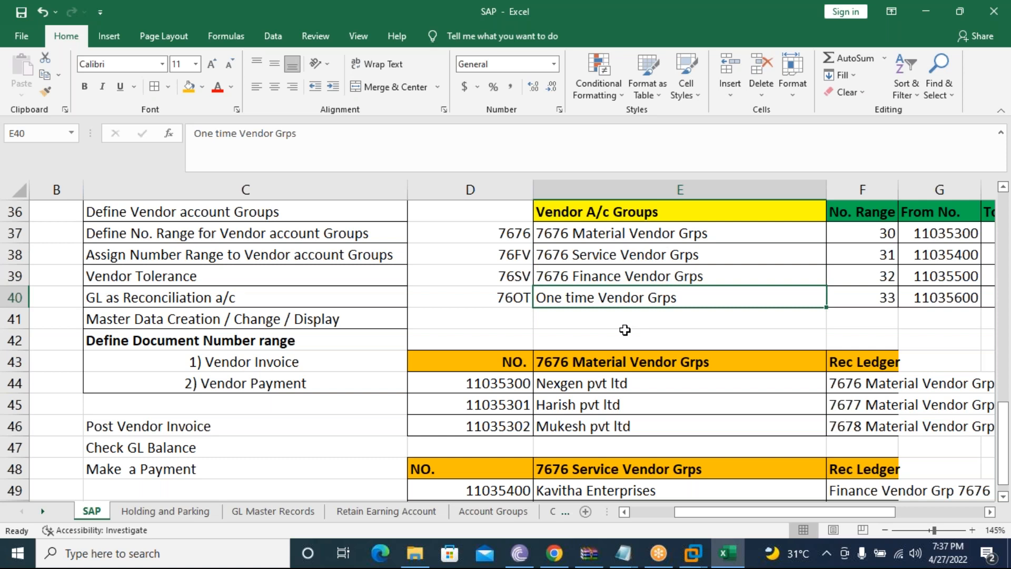
Switch to the ECC virtual machine in VMware Workstation and open the address screen for another vendor in the SAP Create Vendor window.
scroll(624, 330, "down", 1)
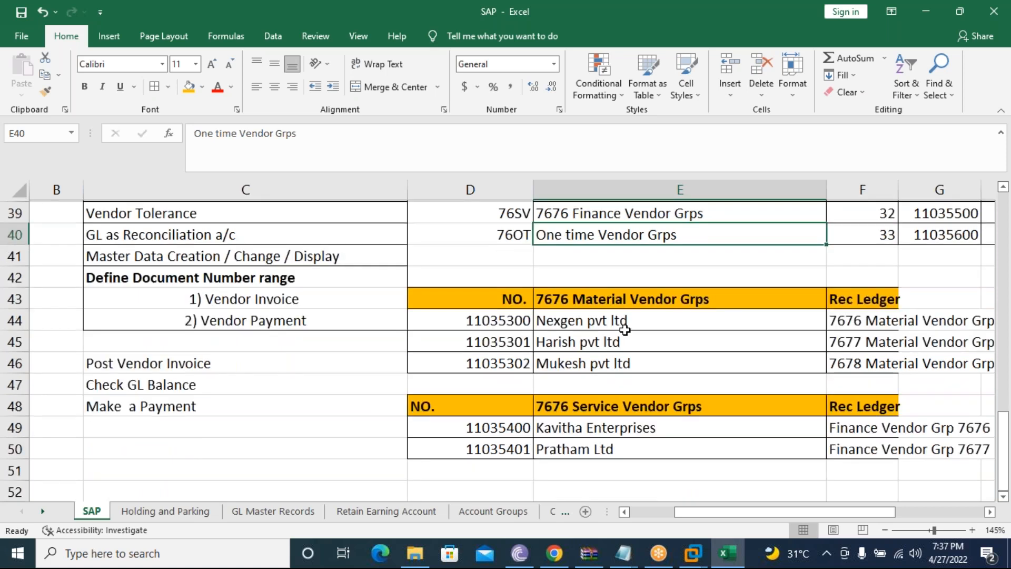
scroll(624, 330, "down", 3)
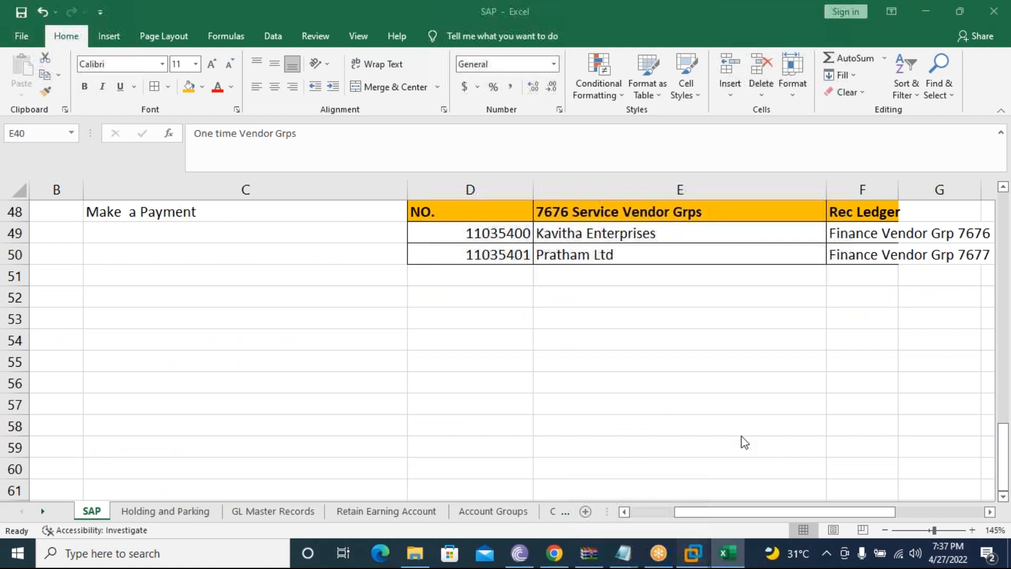
mouse_move(693, 553)
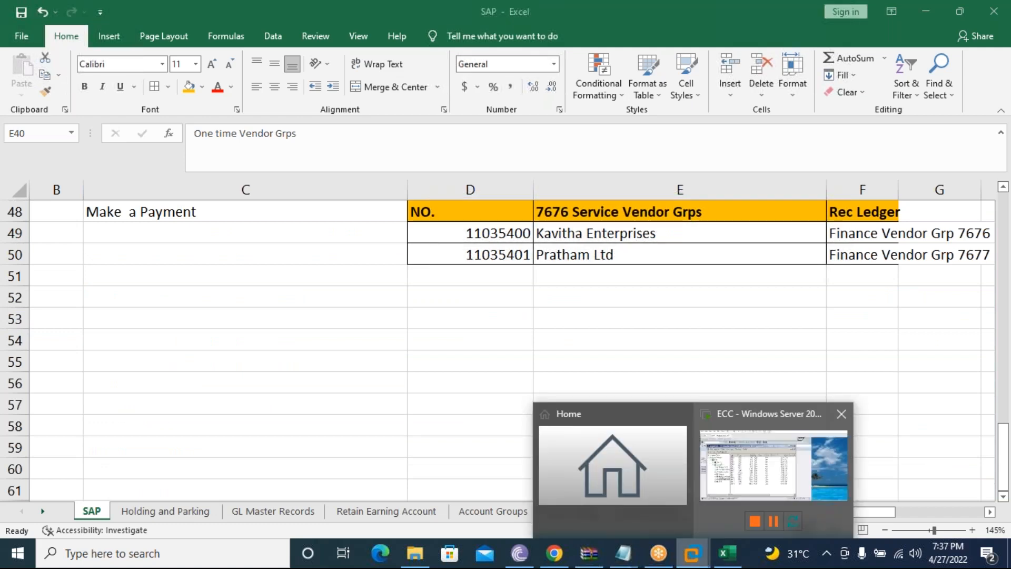
left_click(773, 463)
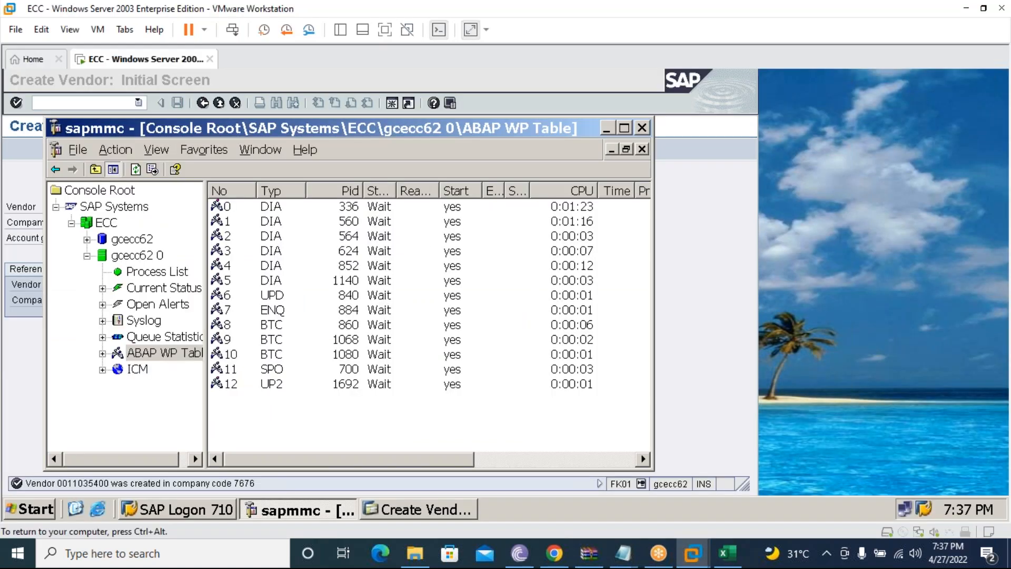
left_click(420, 509)
key("Return")
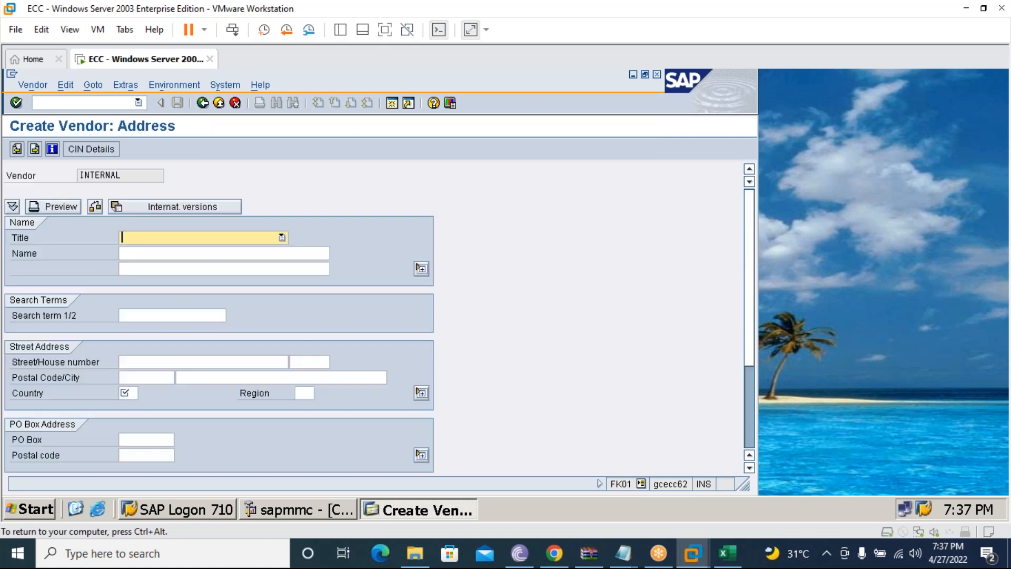
Fill in the new vendor's address data with title Company, name Pratham Ltd, country IN and region 10.
key("c")
left_click(163, 252)
type("Pratham Ltd")
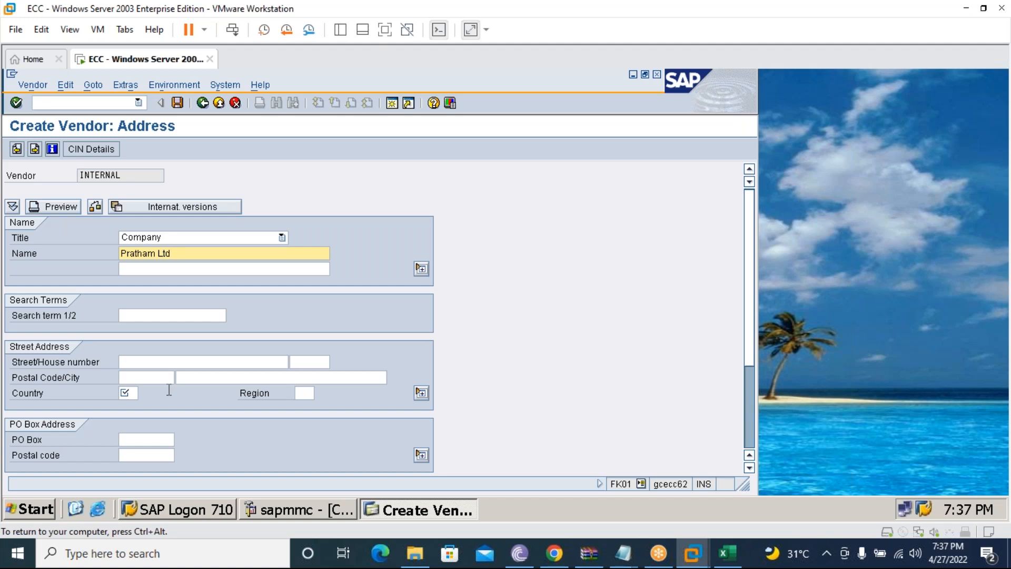
left_click(129, 393)
type("in")
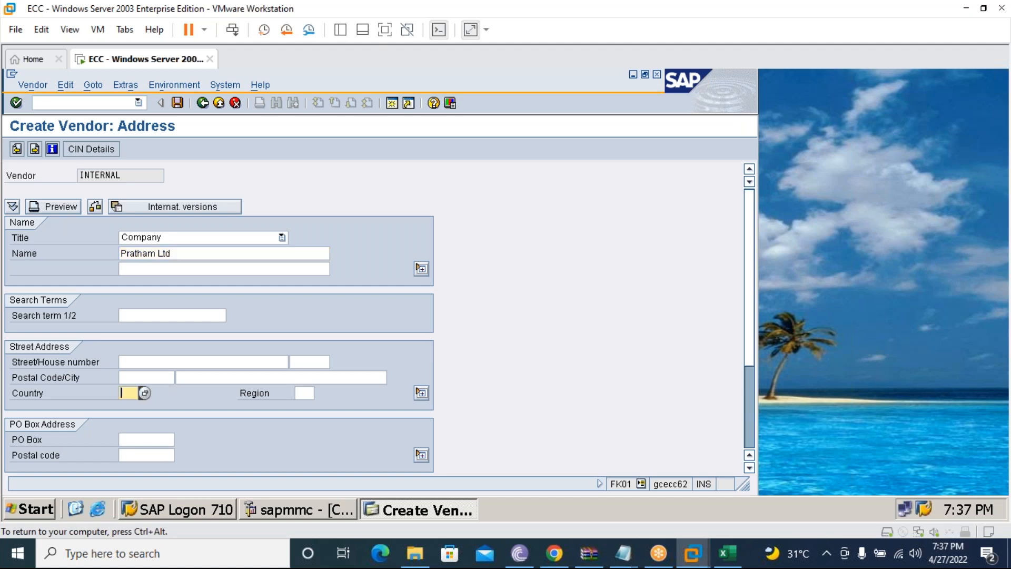
key("Tab")
type("10")
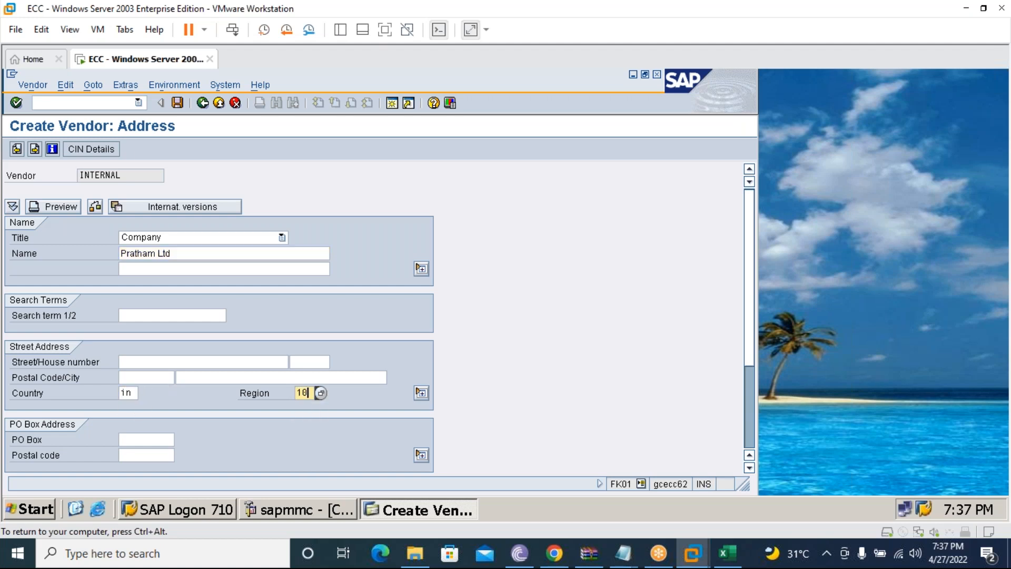
Assign Pratham Ltd the Service Vendor 7676 reconciliation account and cash management group A1, and save the vendor.
left_click(34, 152)
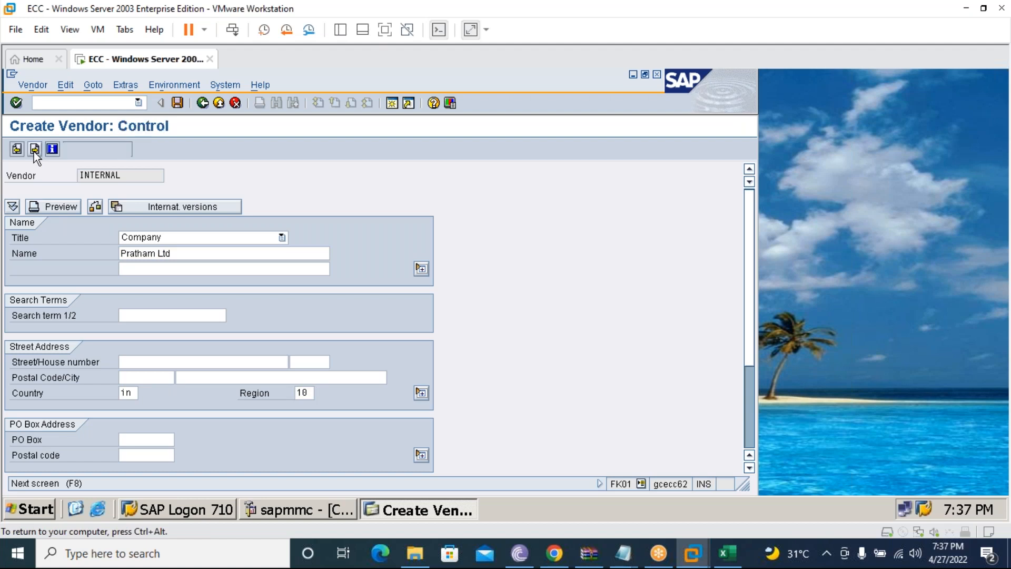
left_click(37, 149)
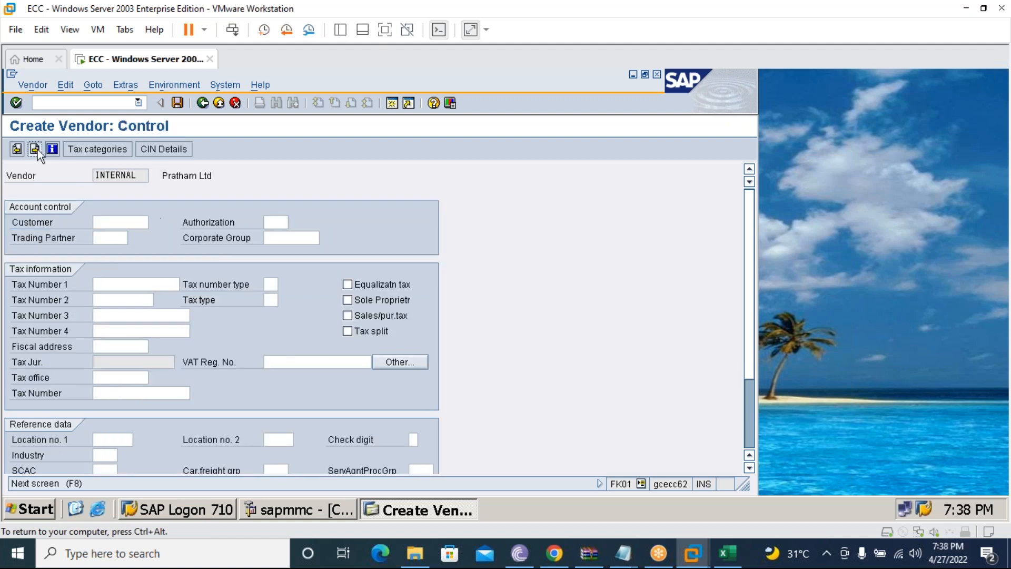
left_click(36, 150)
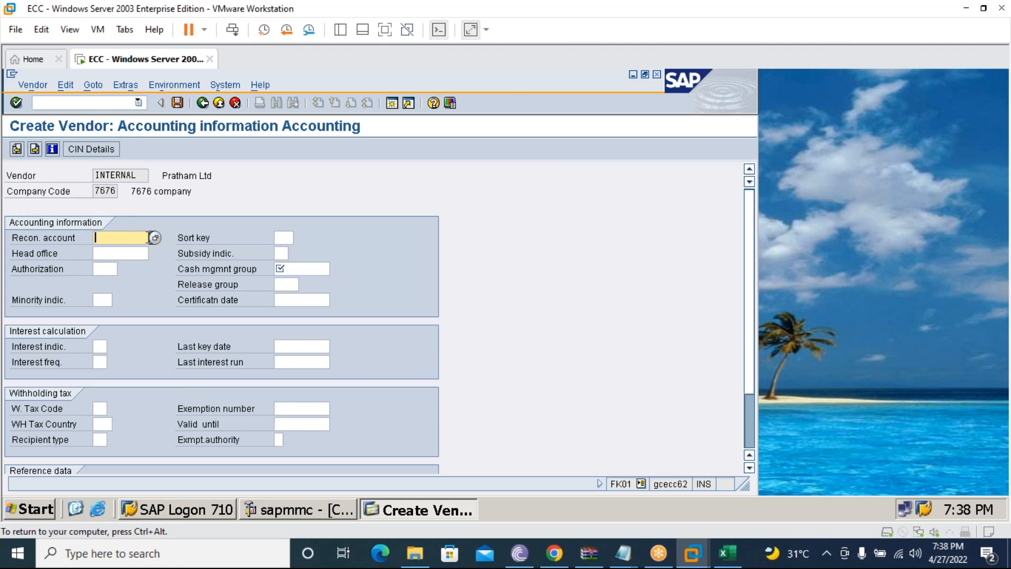
key("F4")
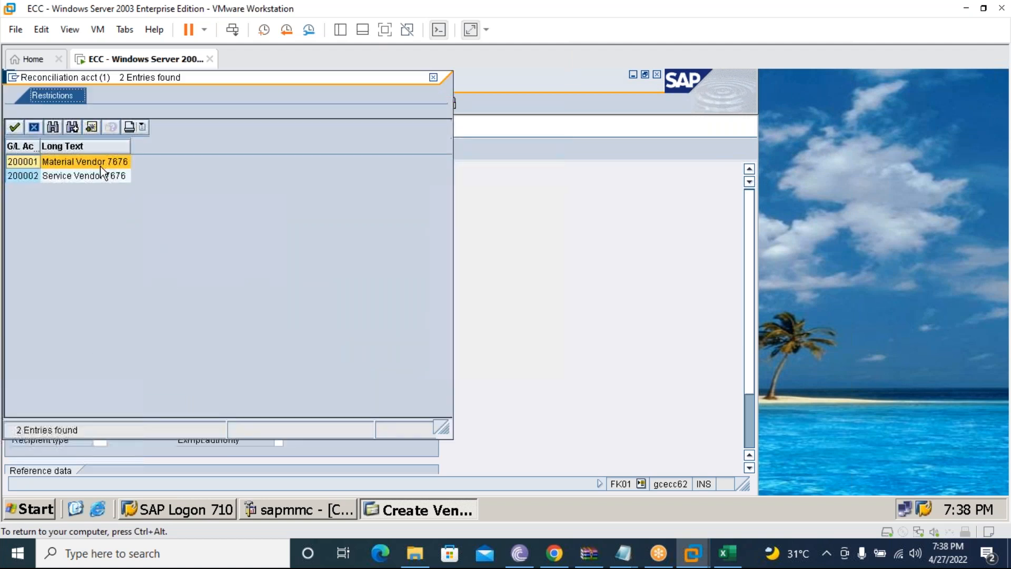
double_click(100, 168)
left_click(304, 270)
type("a1")
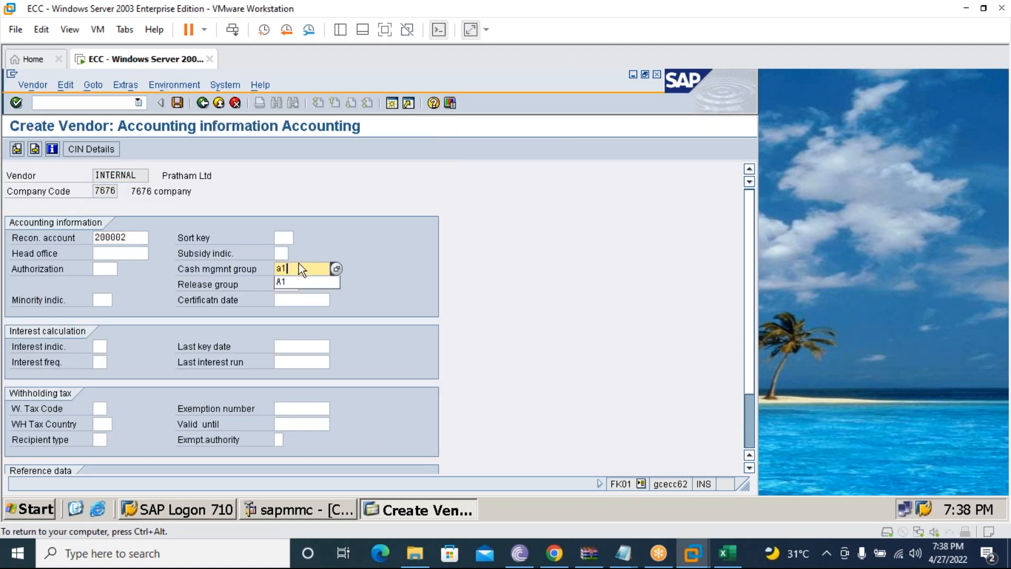
left_click(177, 104)
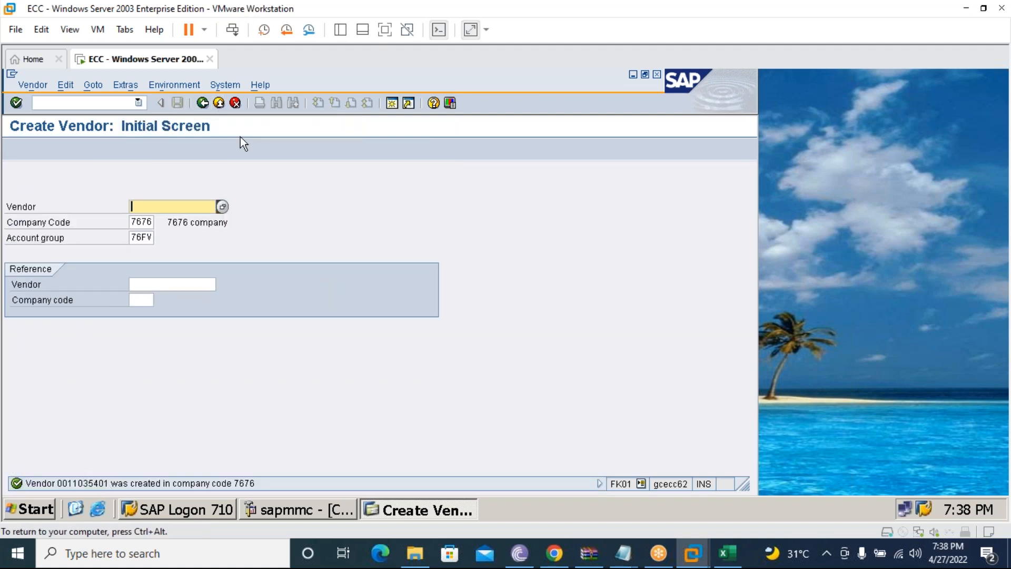
Leave vendor creation and display the accounting info of Kavitha enterprises in company code 7676 with FK03.
left_click(203, 102)
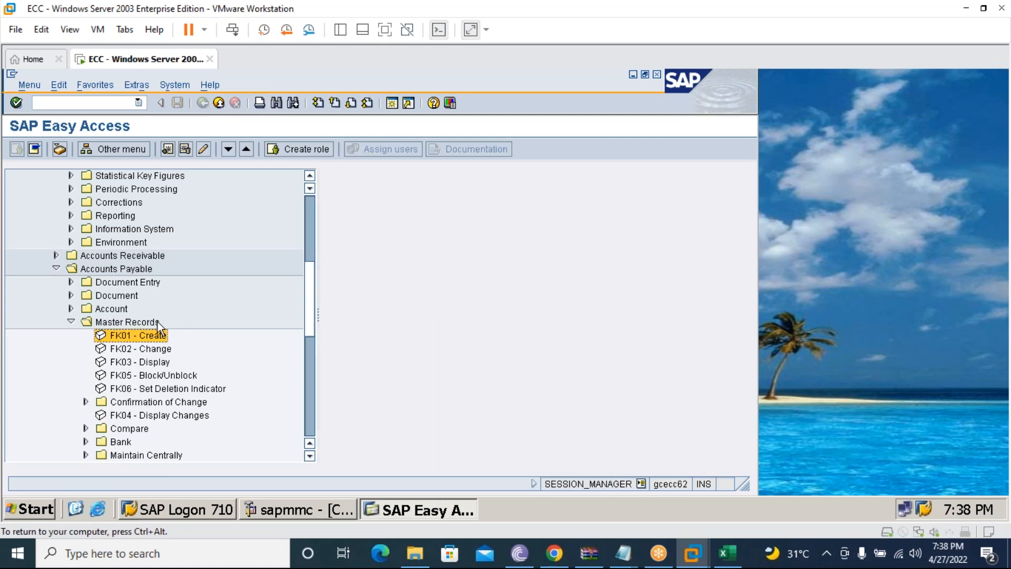
double_click(160, 363)
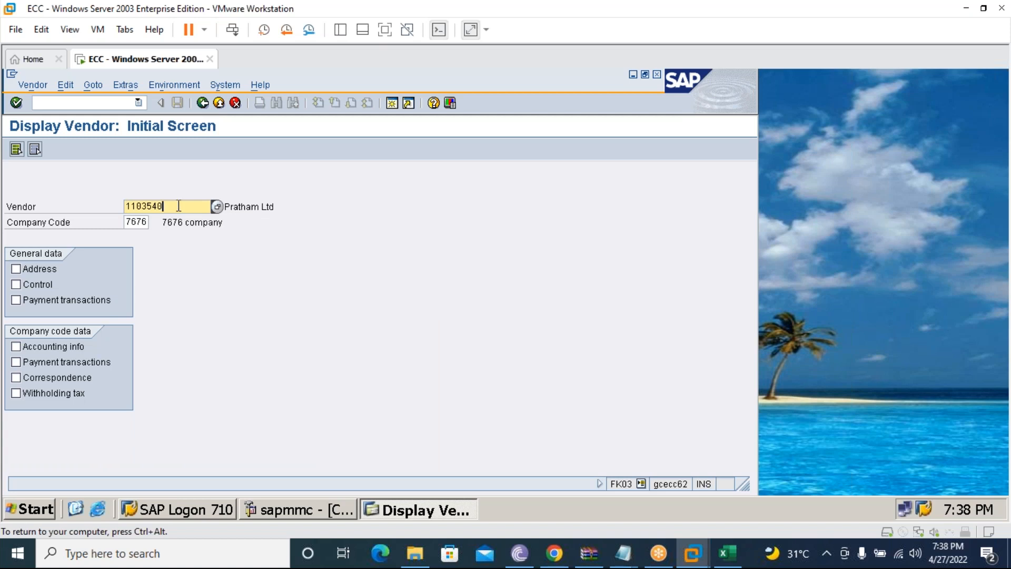
left_click(16, 102)
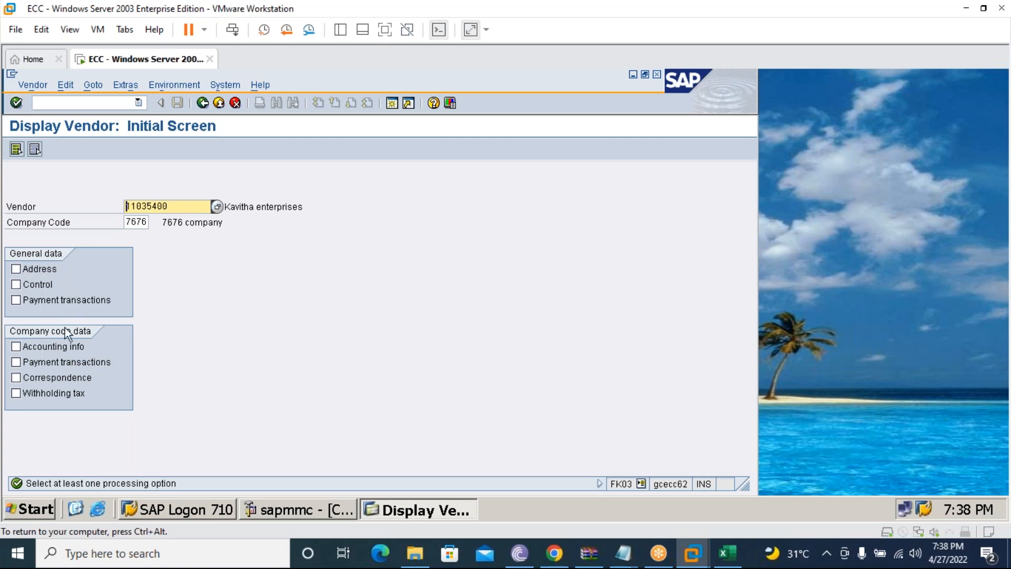
left_click(17, 346)
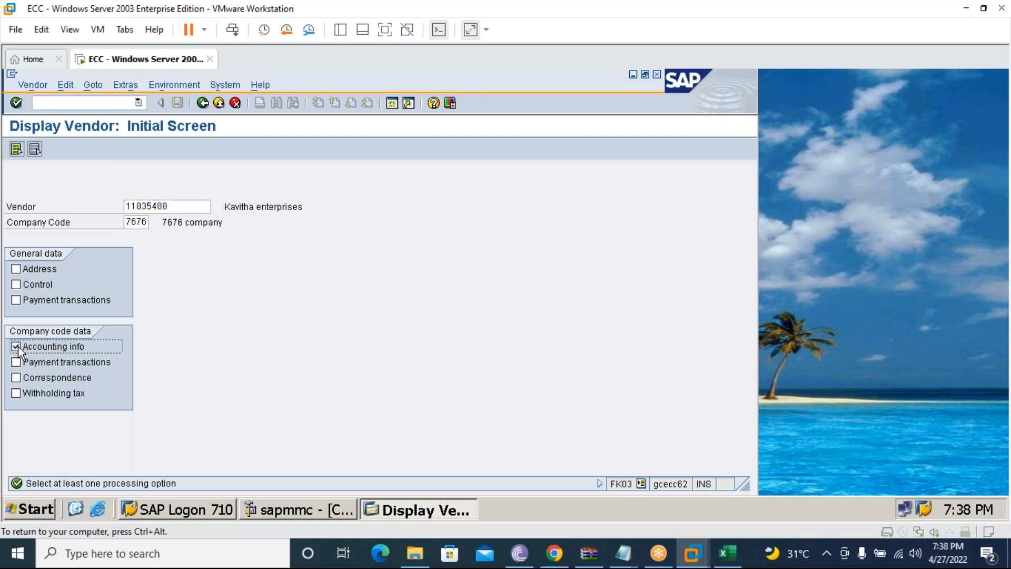
left_click(19, 101)
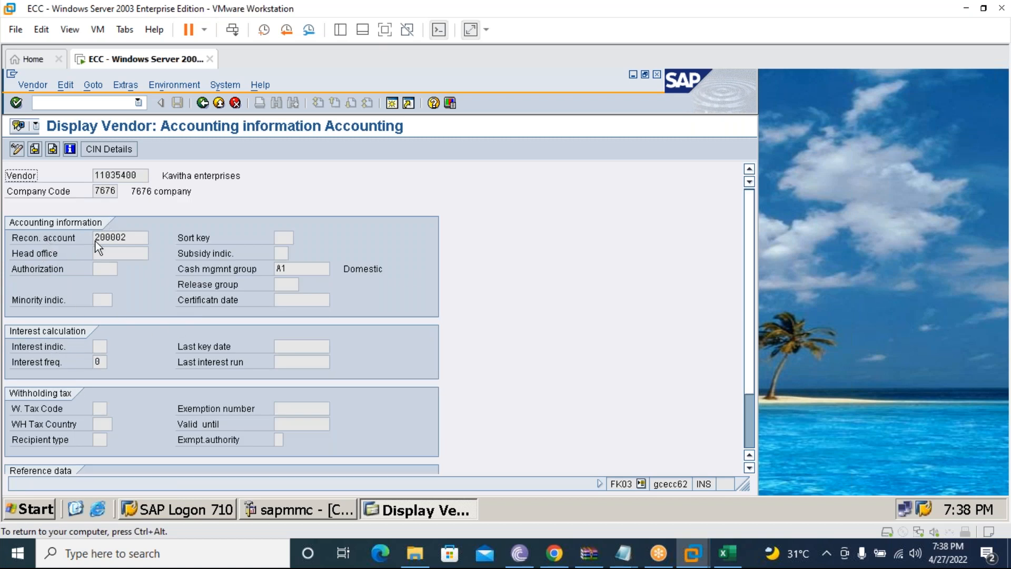
left_click(202, 103)
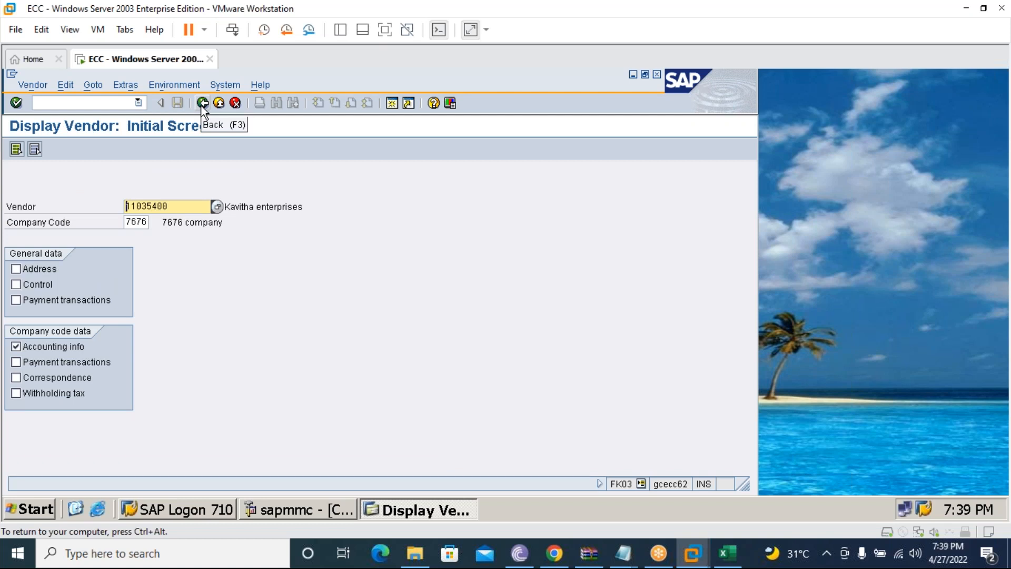
Display the accounting info of vendor Pratham Ltd in company code 7676 to check its reconciliation account.
left_click(190, 206)
key("BackSpace")
type("1")
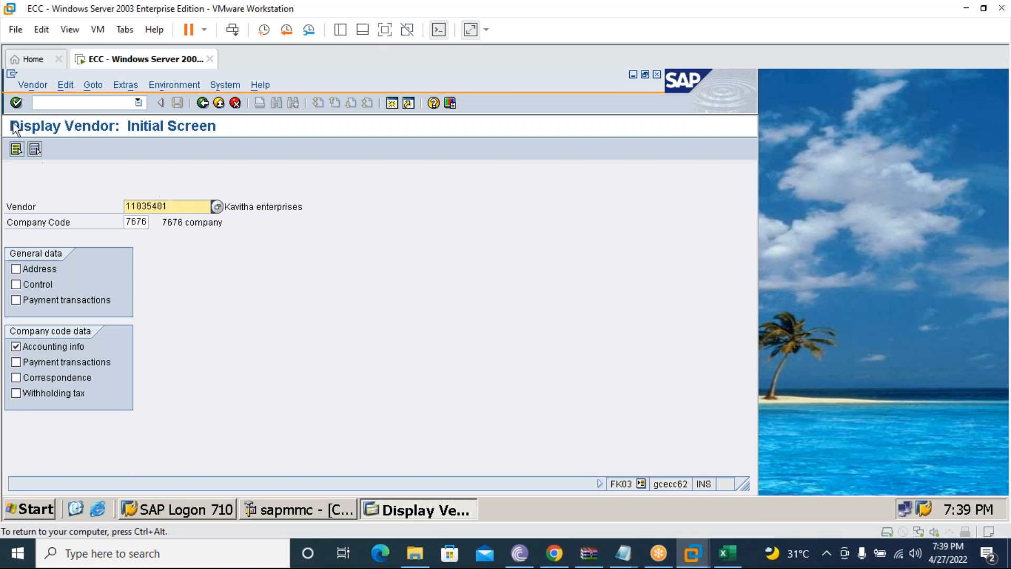
left_click(17, 103)
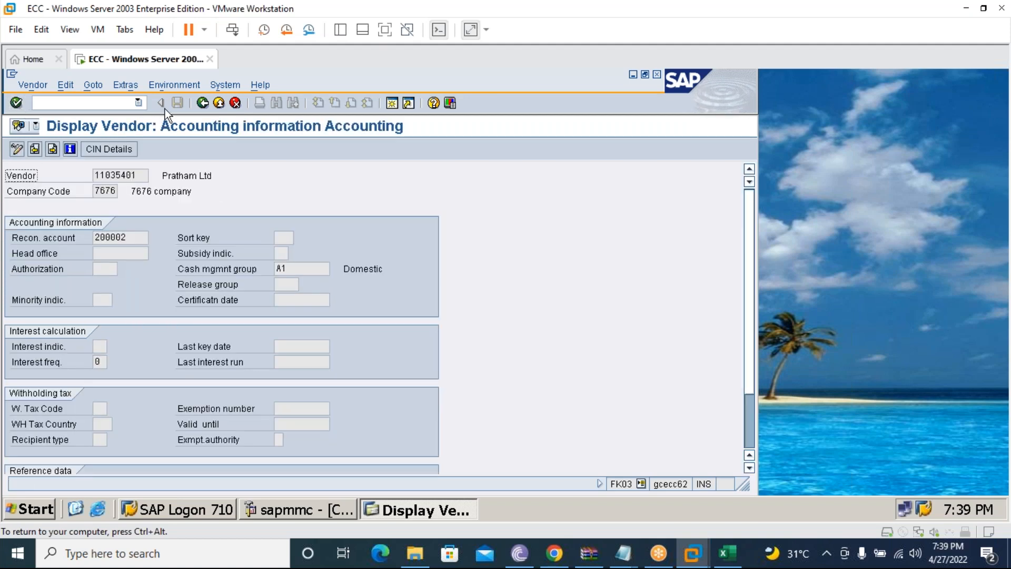
left_click(203, 103)
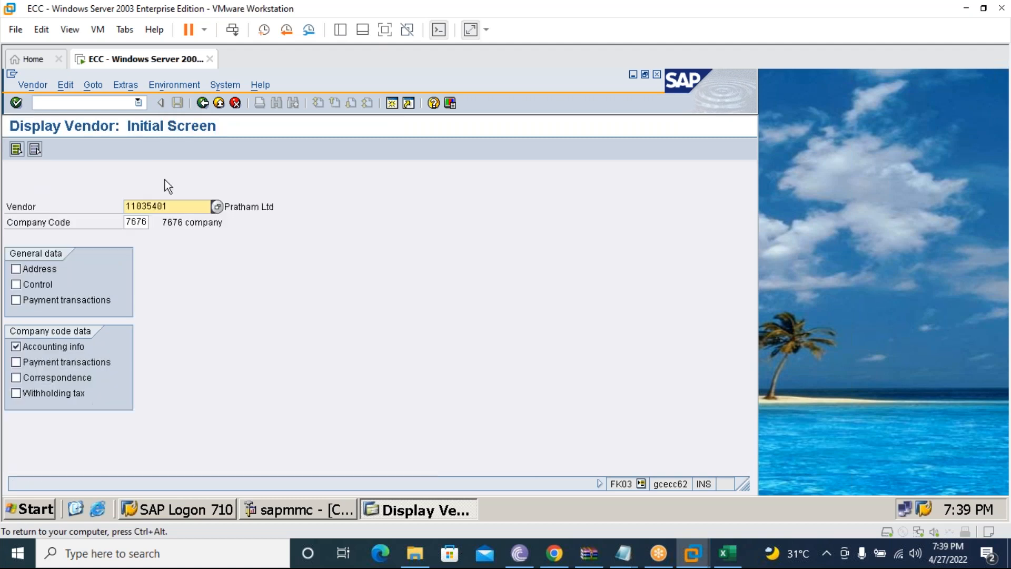
Display the accounting info of material vendor Nexgen pvt ltd in company code 7676.
left_click(176, 205)
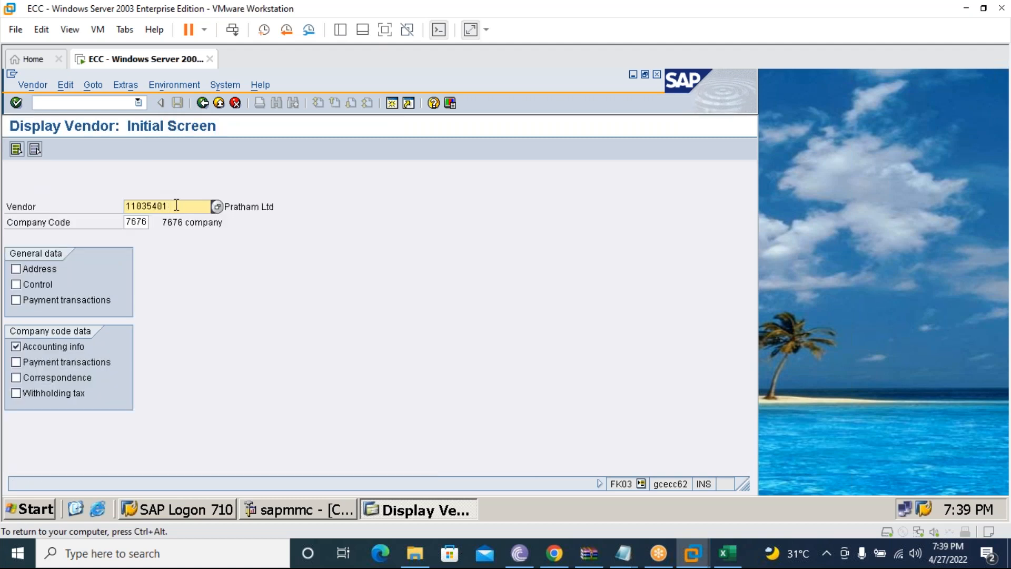
key("BackSpace")
key("BackSpace")
key("BackSpace")
type("300")
key("Return")
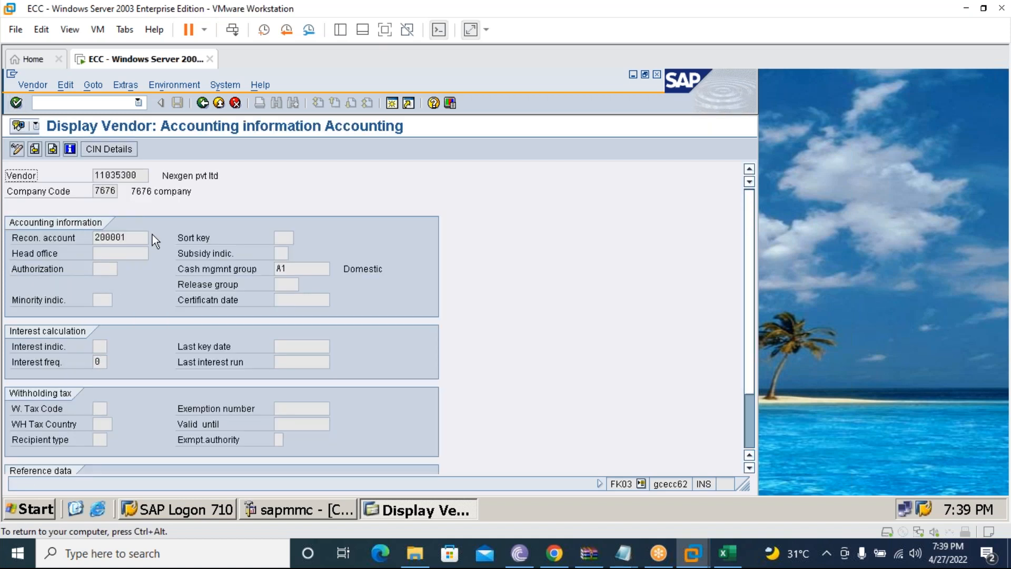
left_click(202, 103)
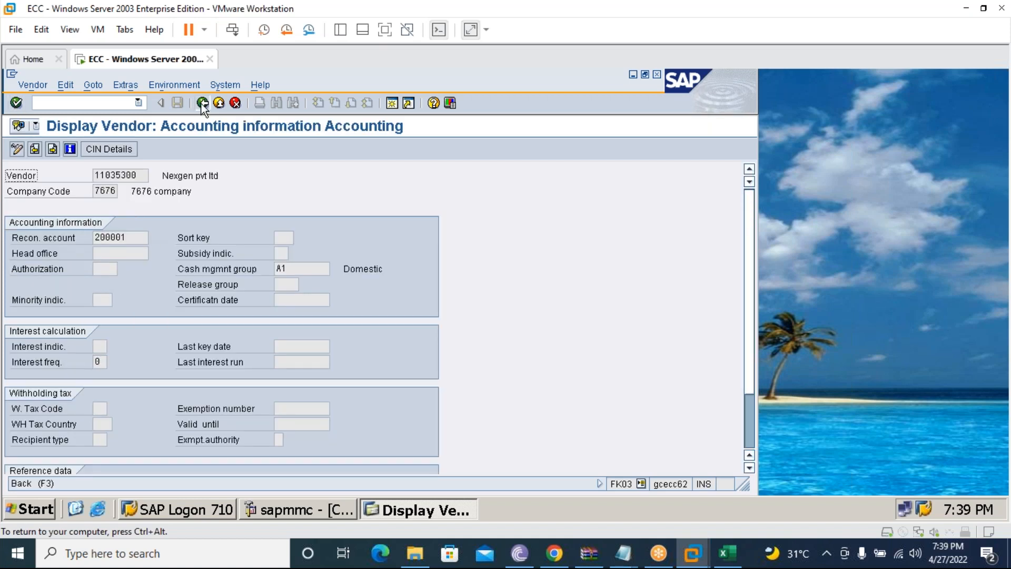
Display the accounting info of material vendor Mukesh pvt ltd and return to the initial screen.
left_click(175, 206)
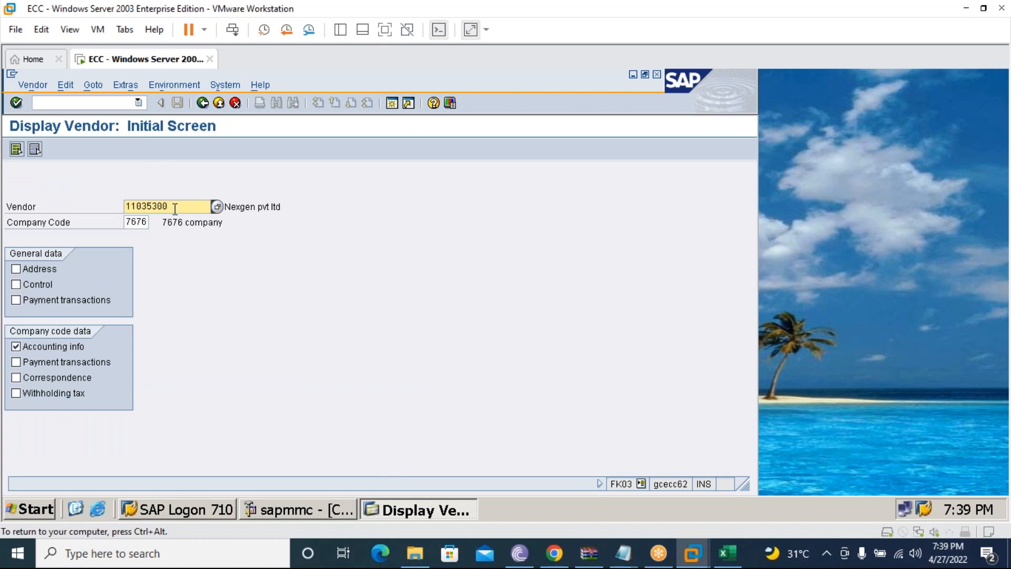
key("BackSpace")
type("1")
key("BackSpace")
type("2")
left_click(16, 103)
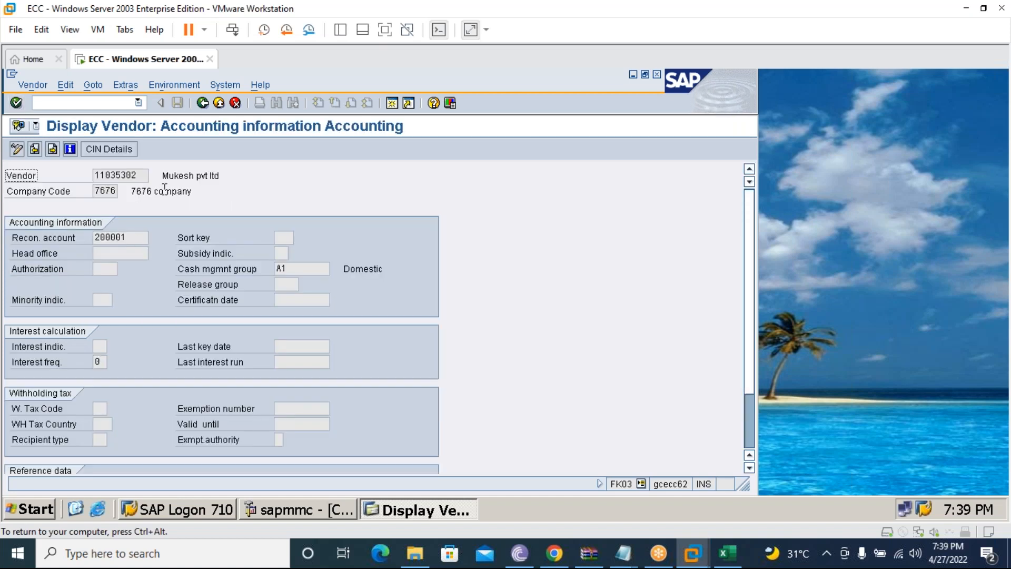
left_click(207, 103)
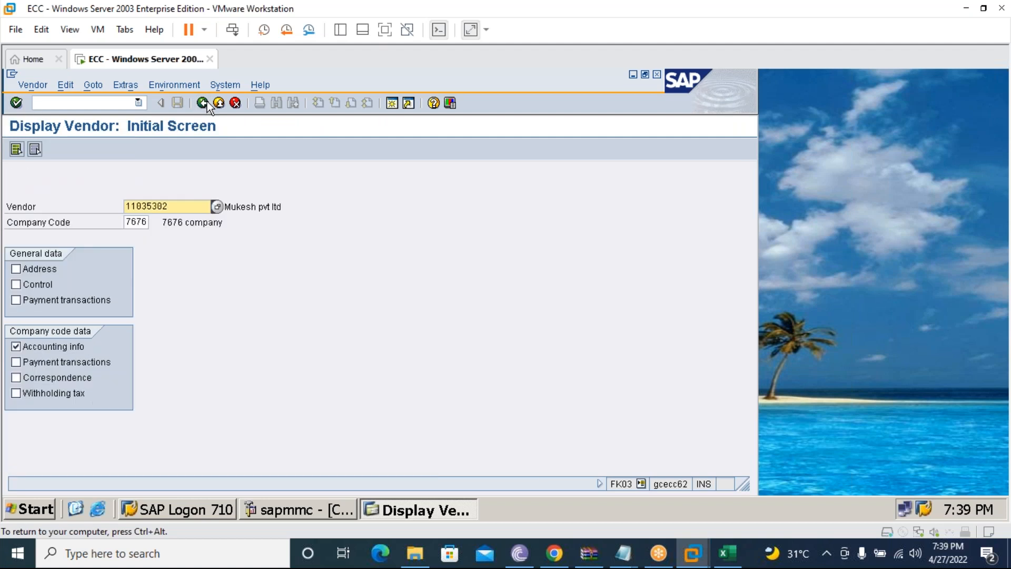
Switch to the SAP workbook in Excel and review the vendor account groups with the material and service vendor tables.
key("alt+Tab")
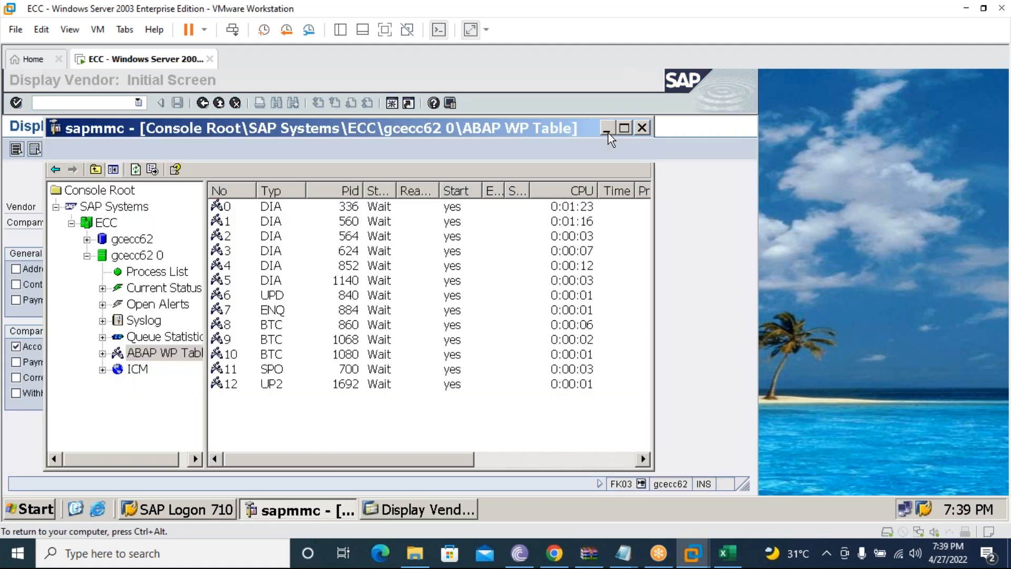
left_click(611, 130)
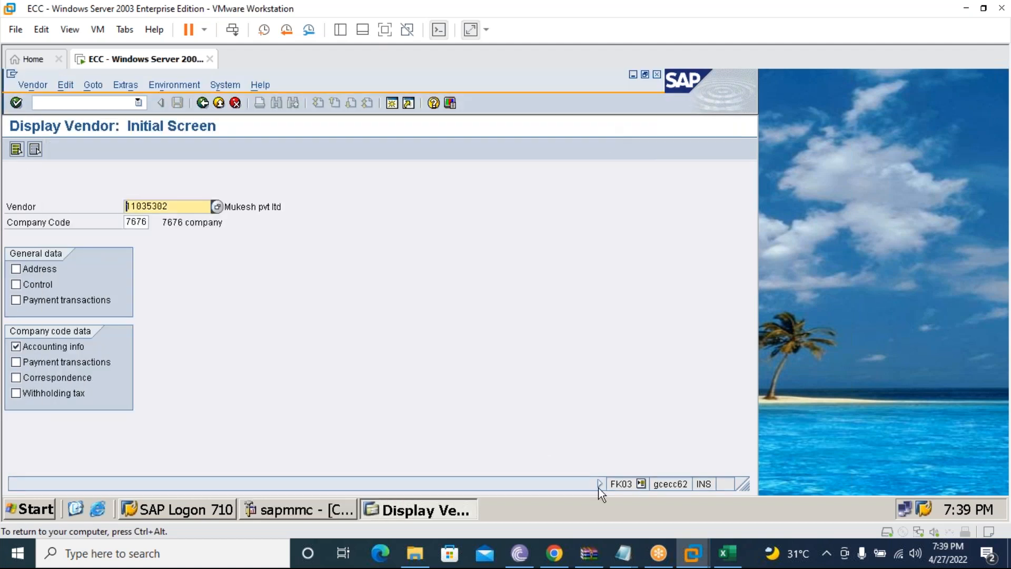
mouse_move(727, 557)
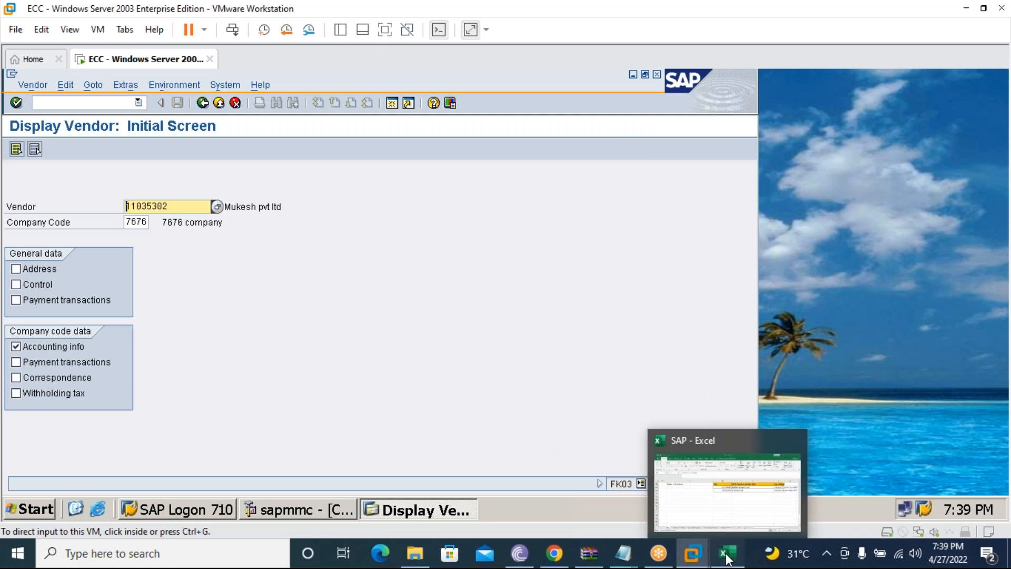
left_click(727, 557)
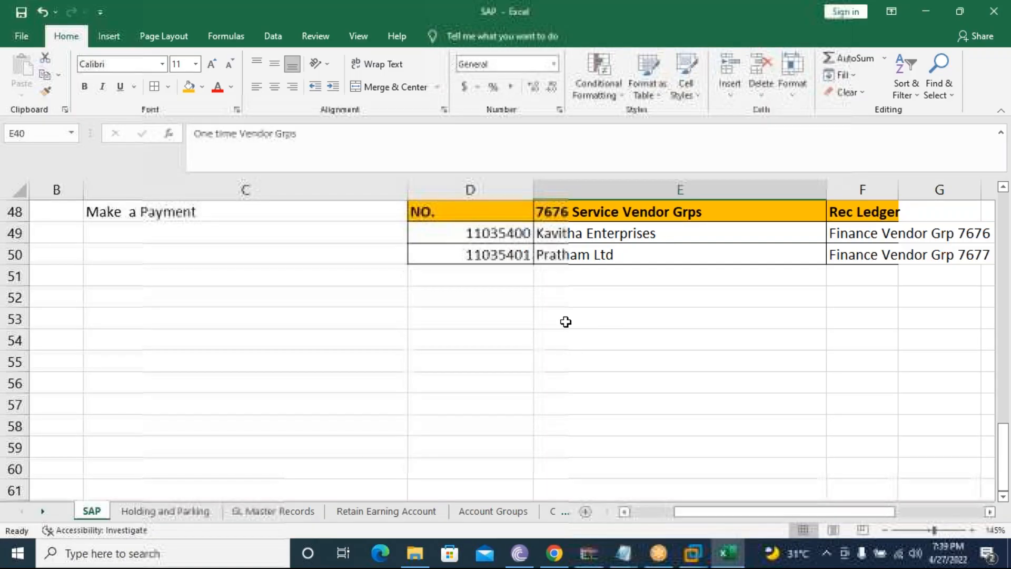
scroll(566, 321, "up", 1)
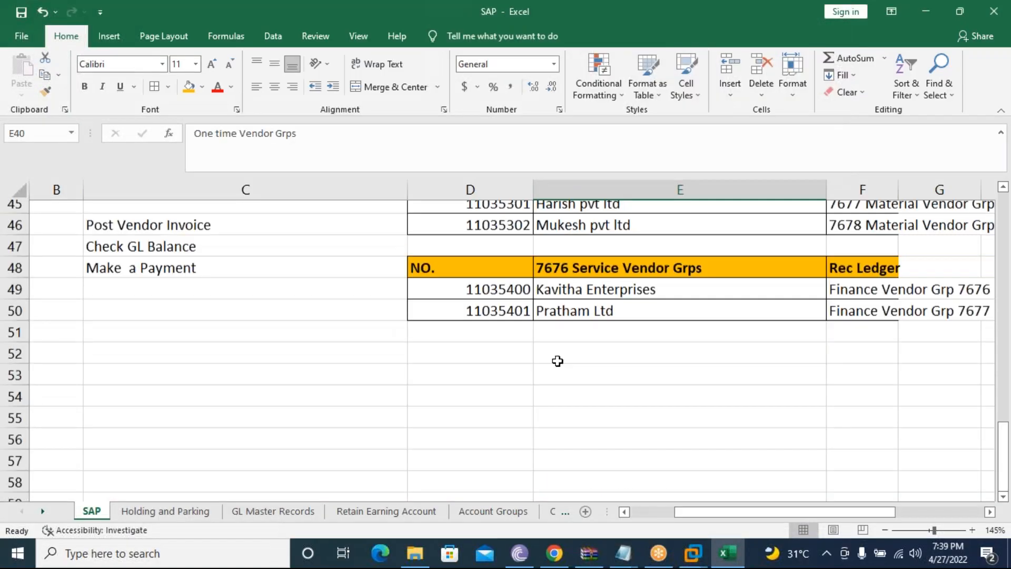
scroll(558, 361, "up", 2)
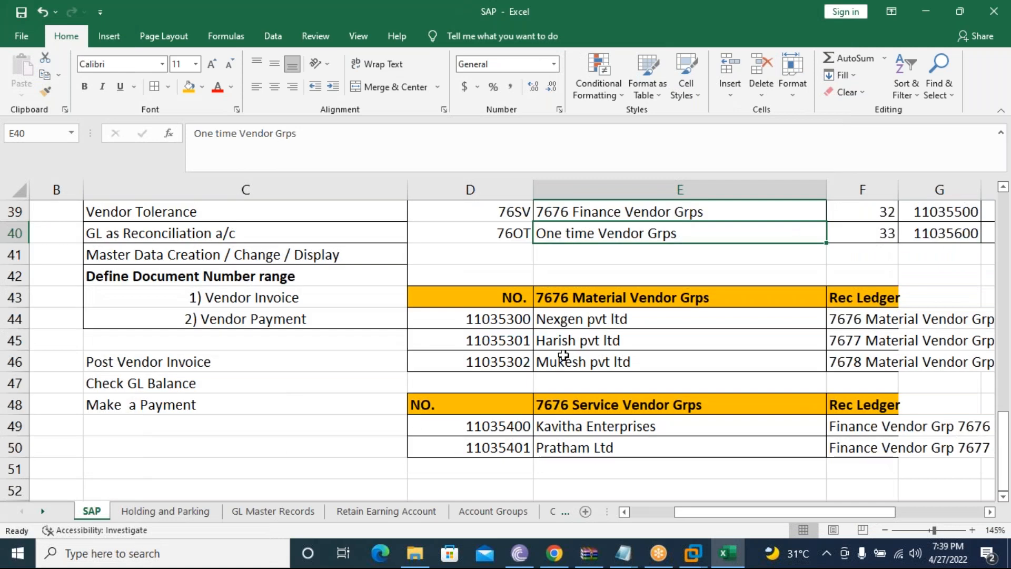
scroll(564, 356, "up", 1)
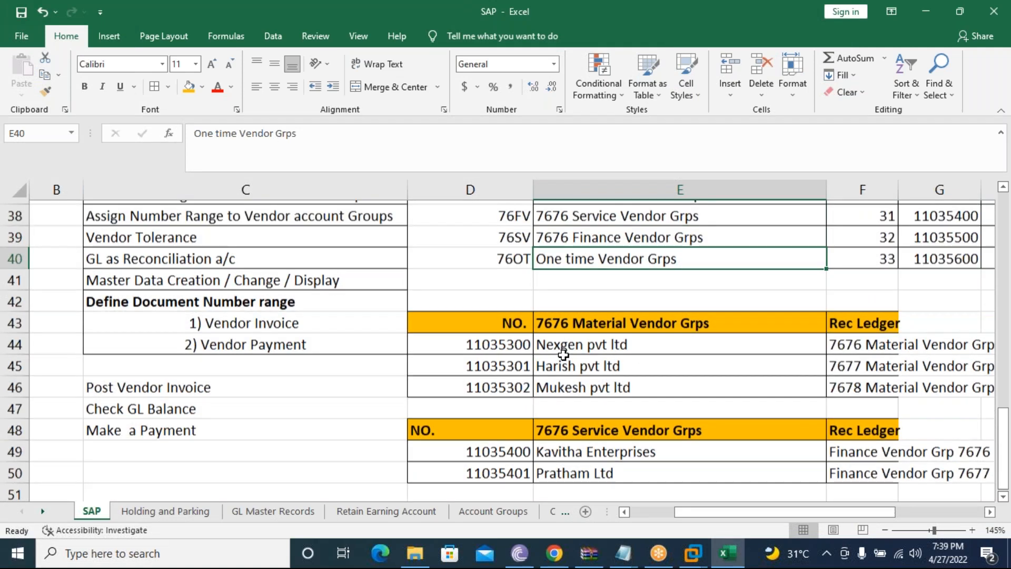
scroll(563, 356, "up", 2)
left_click(600, 299)
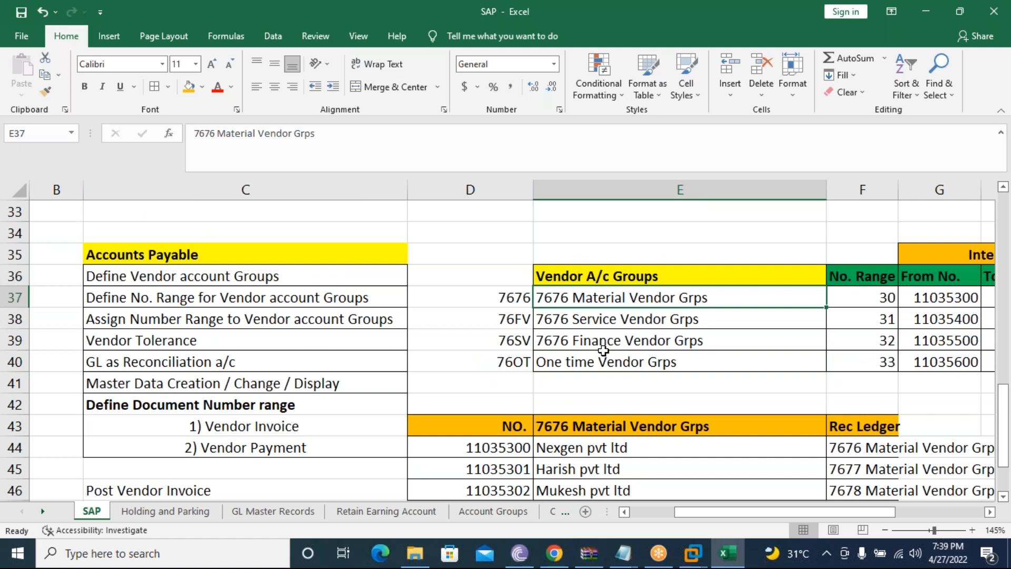
scroll(603, 350, "down", 2)
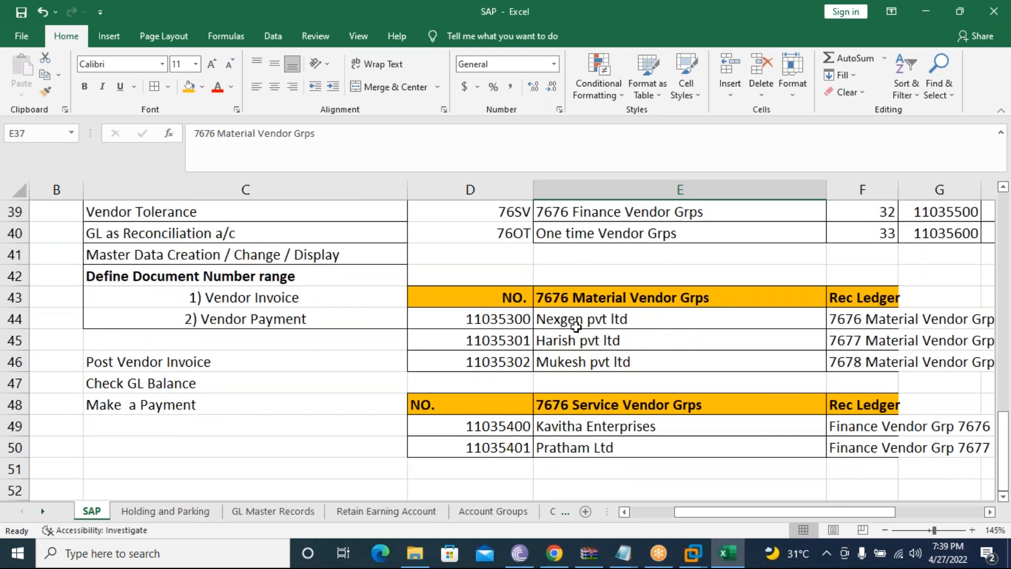
scroll(576, 327, "up", 1)
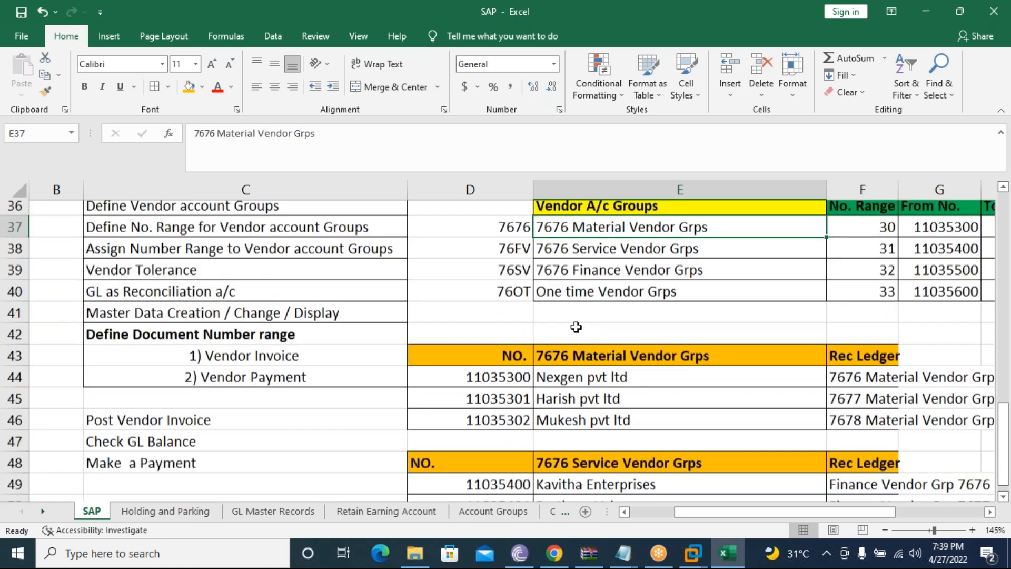
scroll(576, 327, "up", 1)
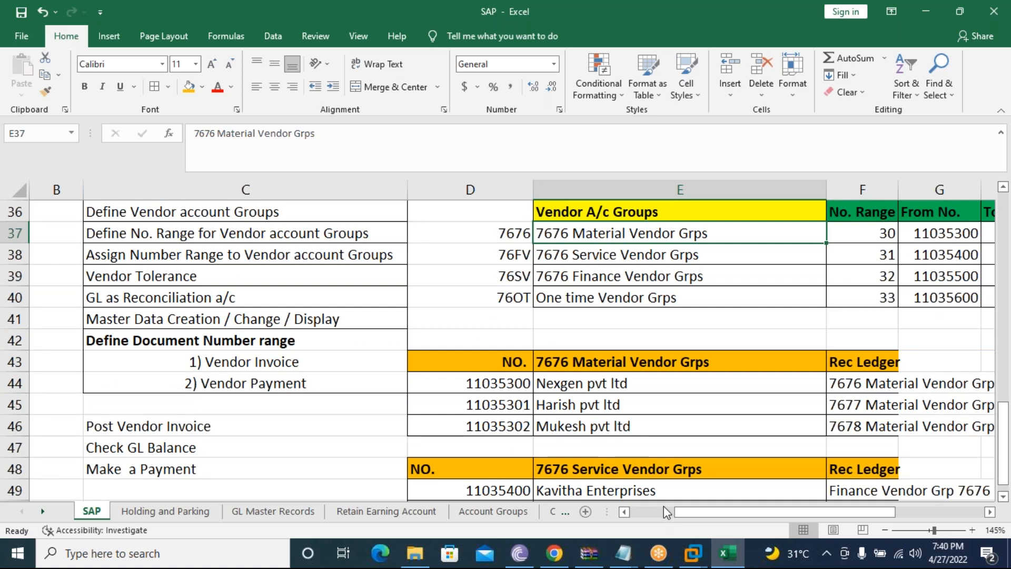
Add a "T Code" heading beside Accounts Payable, with OBD3 for defining vendor account groups and XKN1 for defining their number range.
scroll(663, 506, "left", 1)
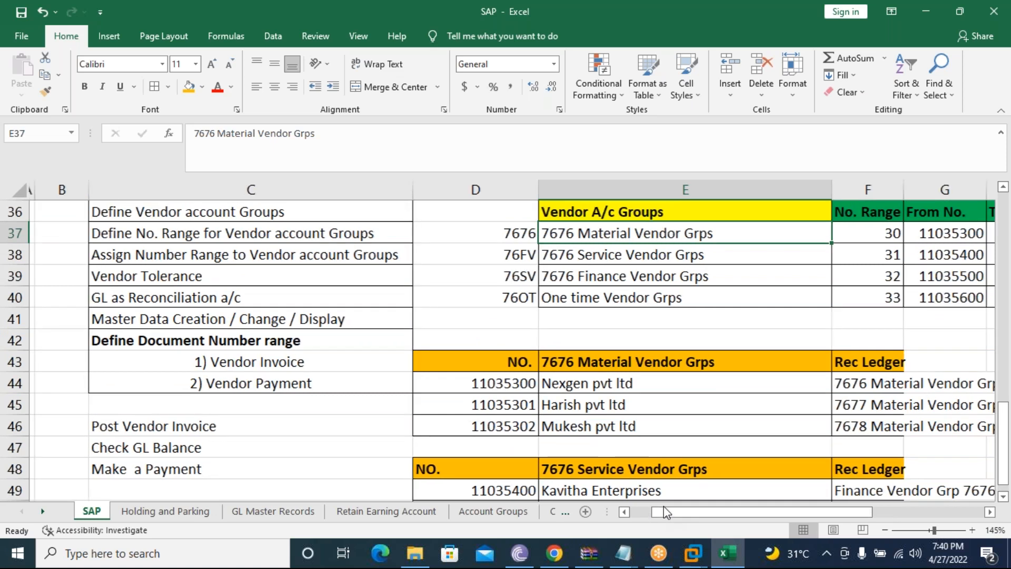
scroll(664, 511, "left", 1)
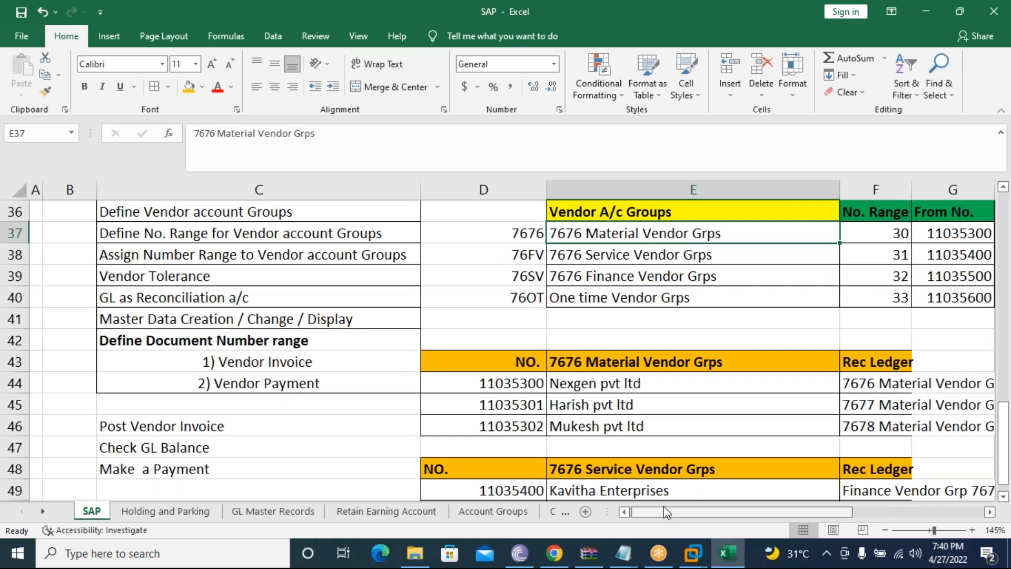
scroll(109, 275, "up", 1)
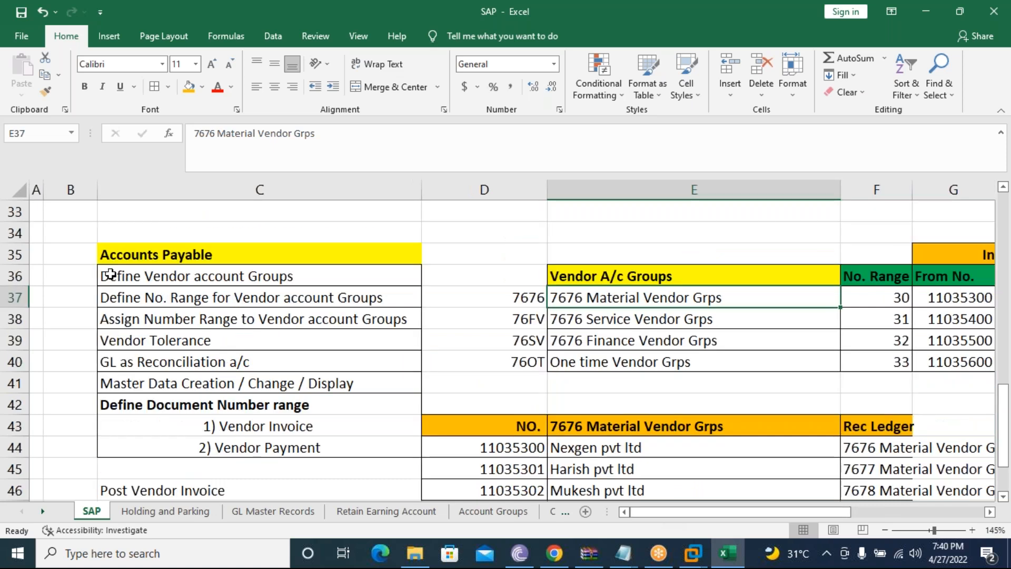
left_click(70, 255)
type("T Code")
key("Return")
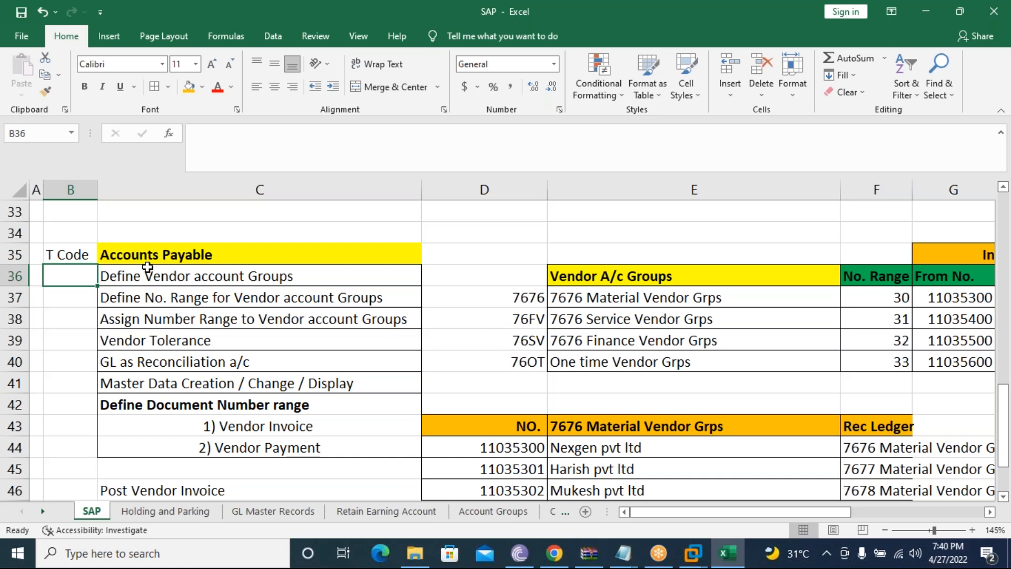
type("OBD3")
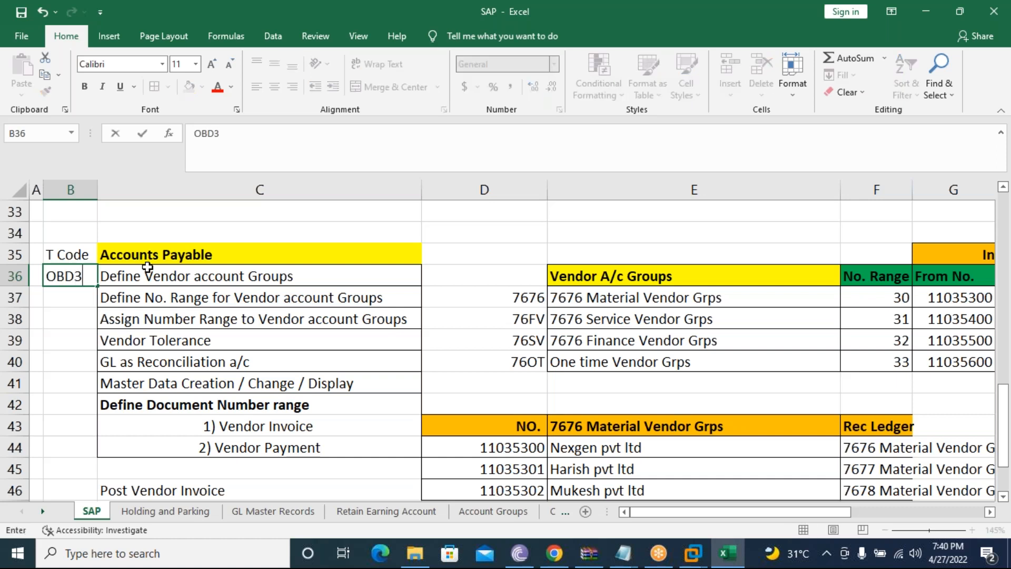
key("Return")
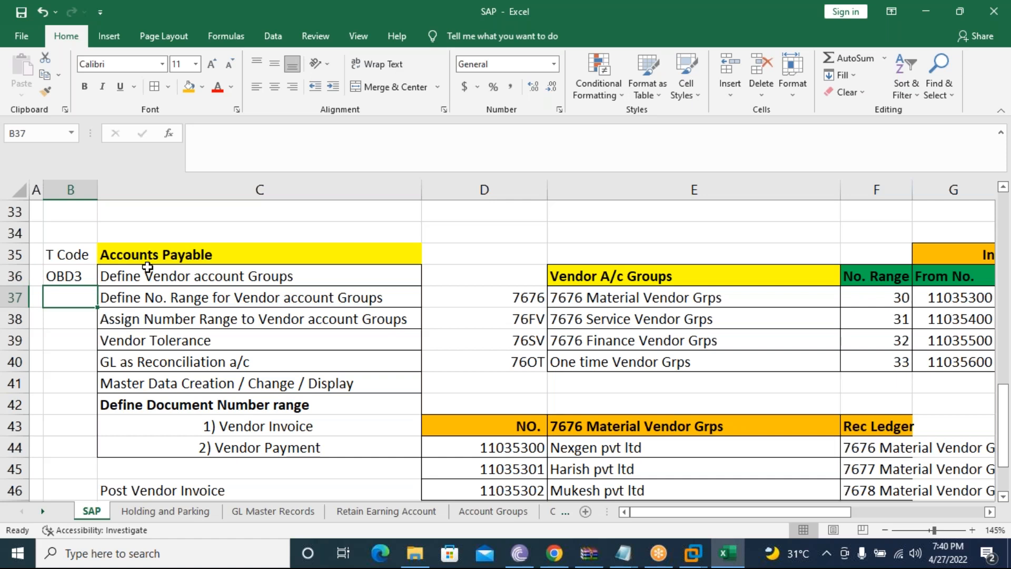
type("XKN")
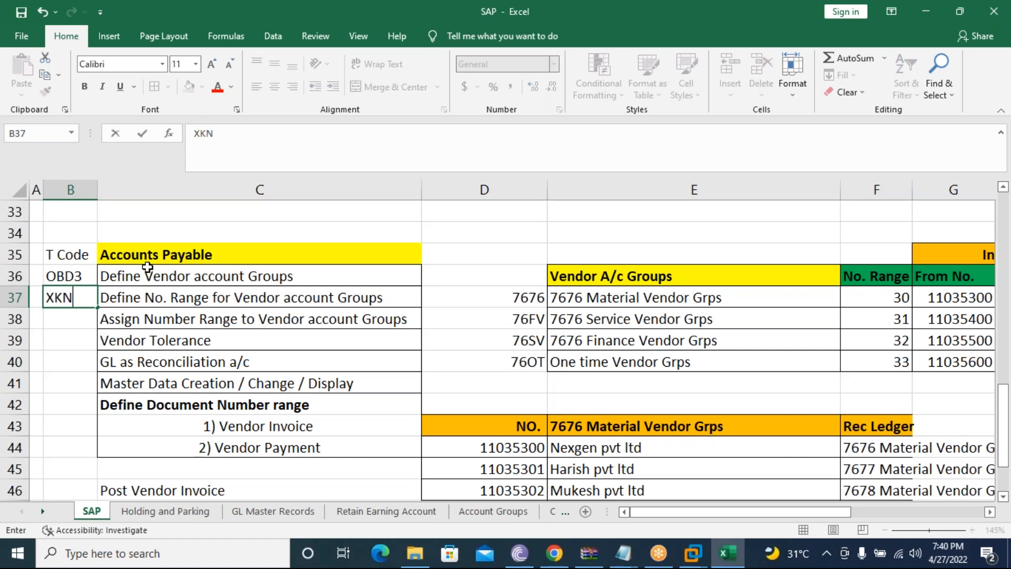
type("1")
key("Return")
Enter the transaction codes OBA3 beside Vendor Tolerance and FS00 beside GL as Reconciliation a/c.
key("Return")
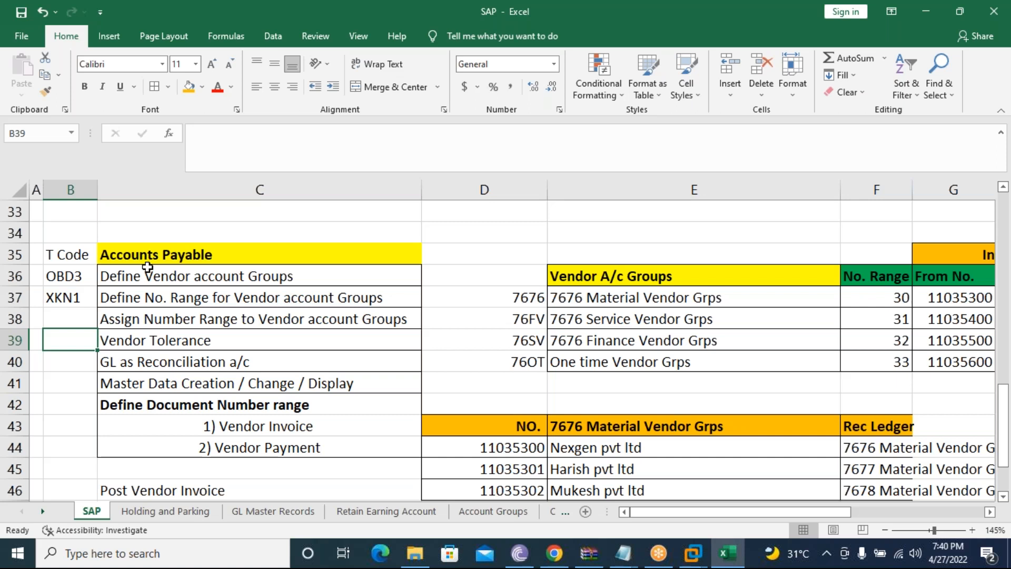
type("O")
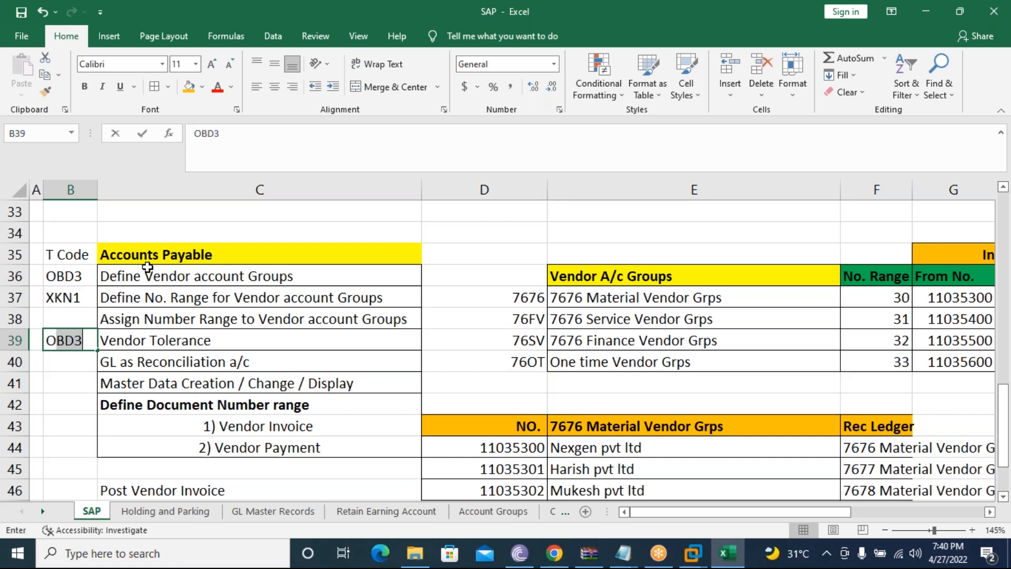
type("BA3")
key("Return")
type("Fs")
key("BackSpace")
type("S00")
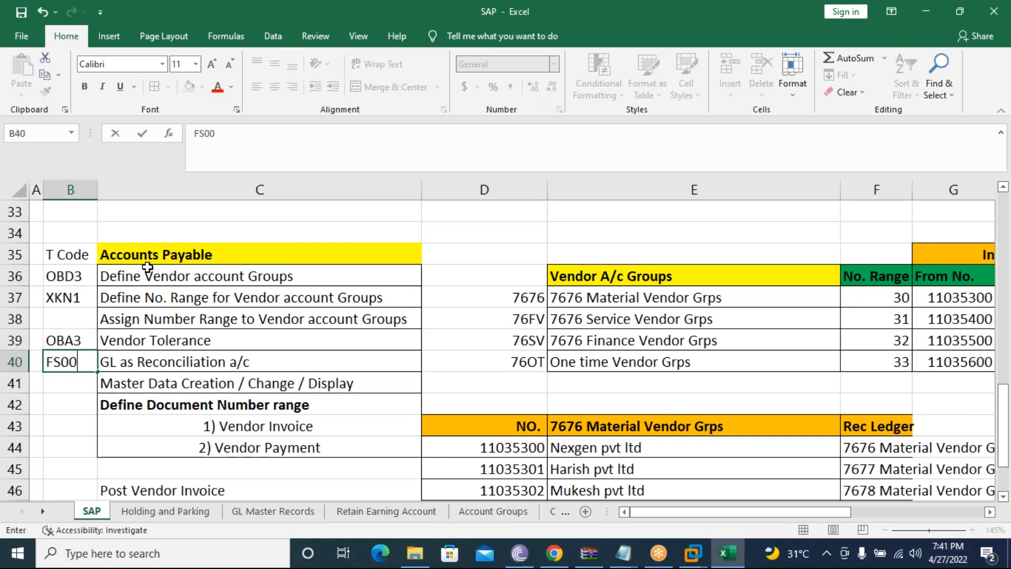
key("Return")
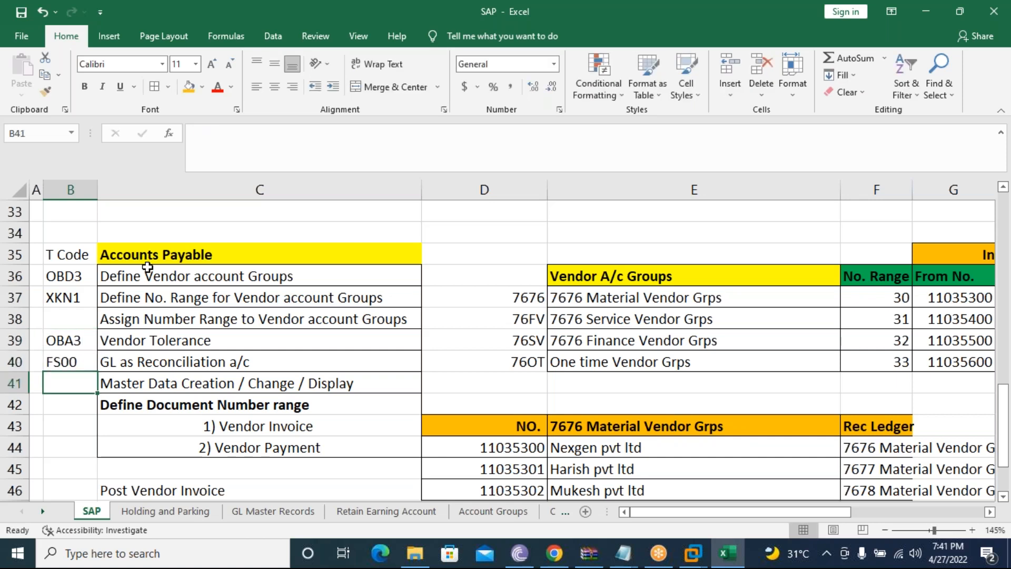
Enter "Fk01/02/03" beside Master Data Creation / Change / Display and wrap the text in that cell.
type("F")
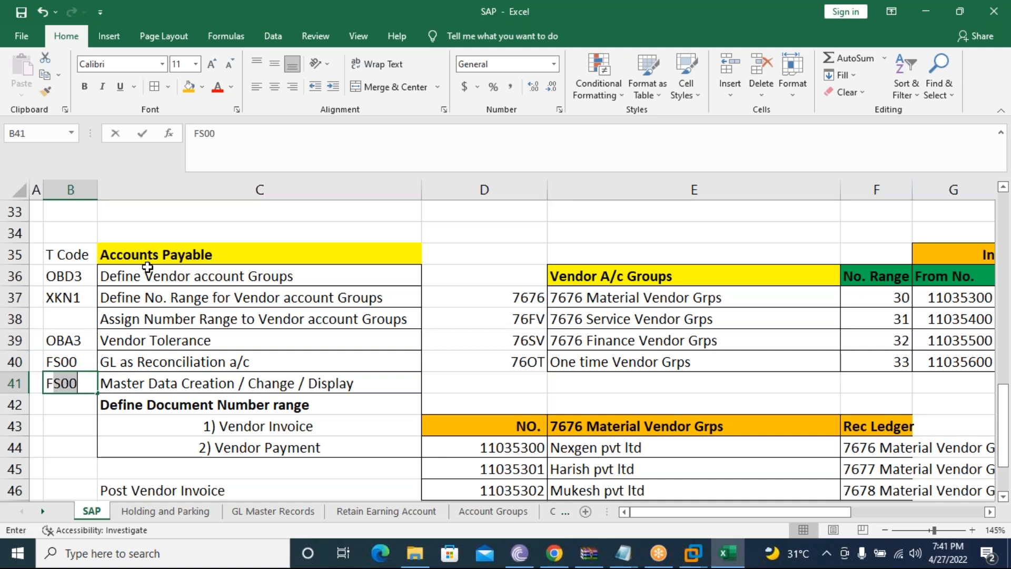
type("k01/02")
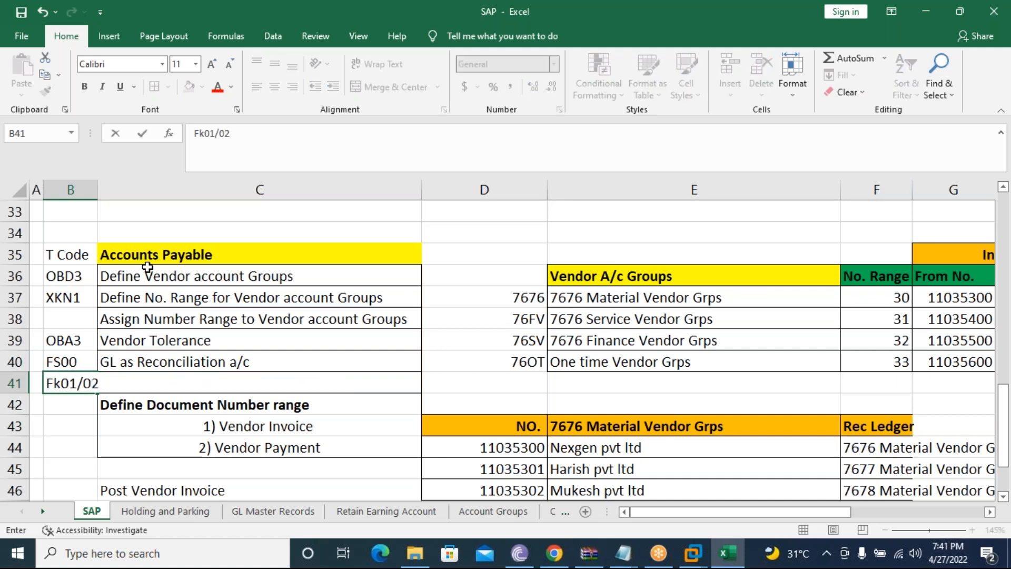
type("/03")
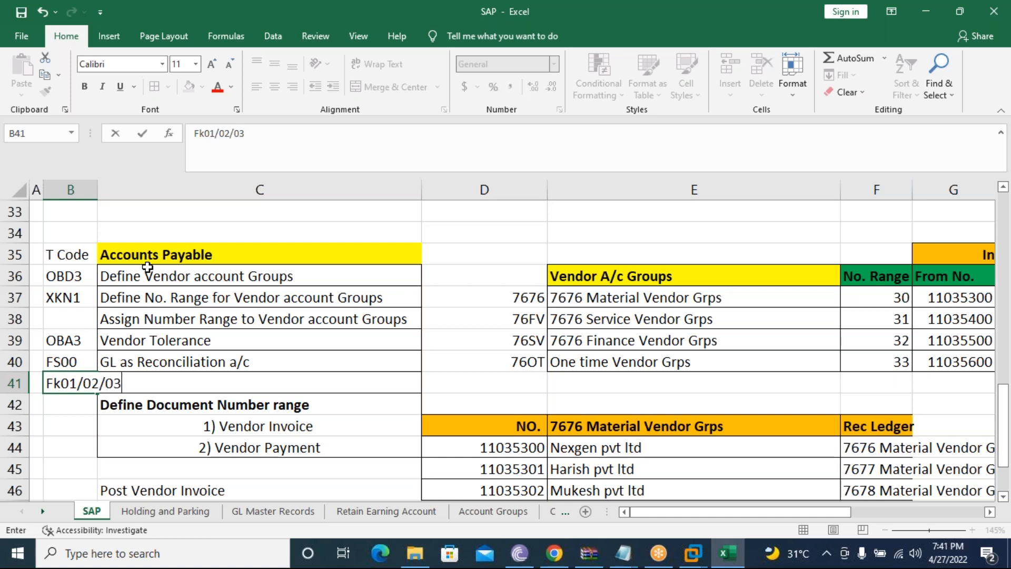
key("Return")
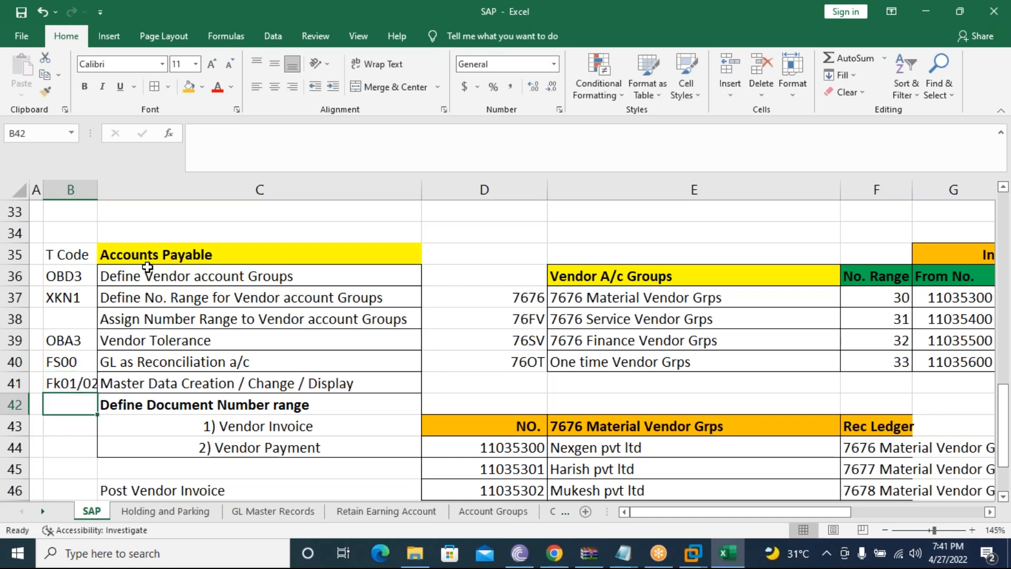
left_click(76, 379)
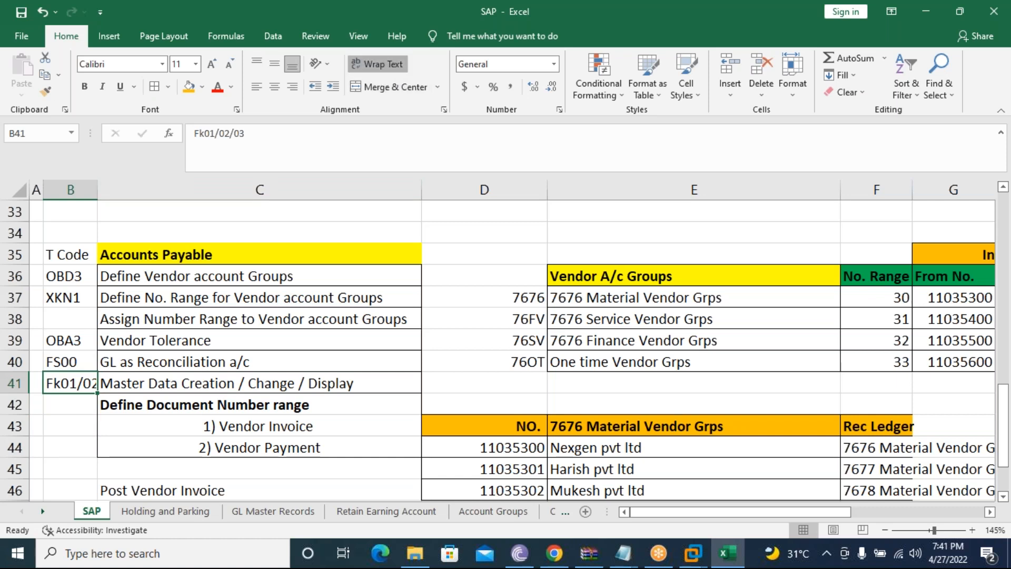
left_click(377, 64)
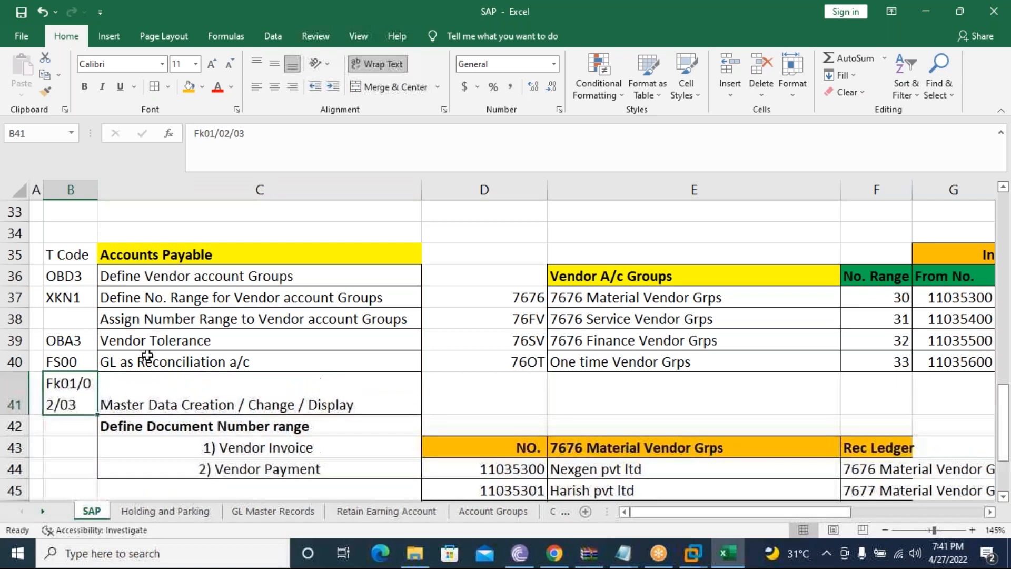
Enter the transaction code FBN1 beside Define Document Number range.
key("Return")
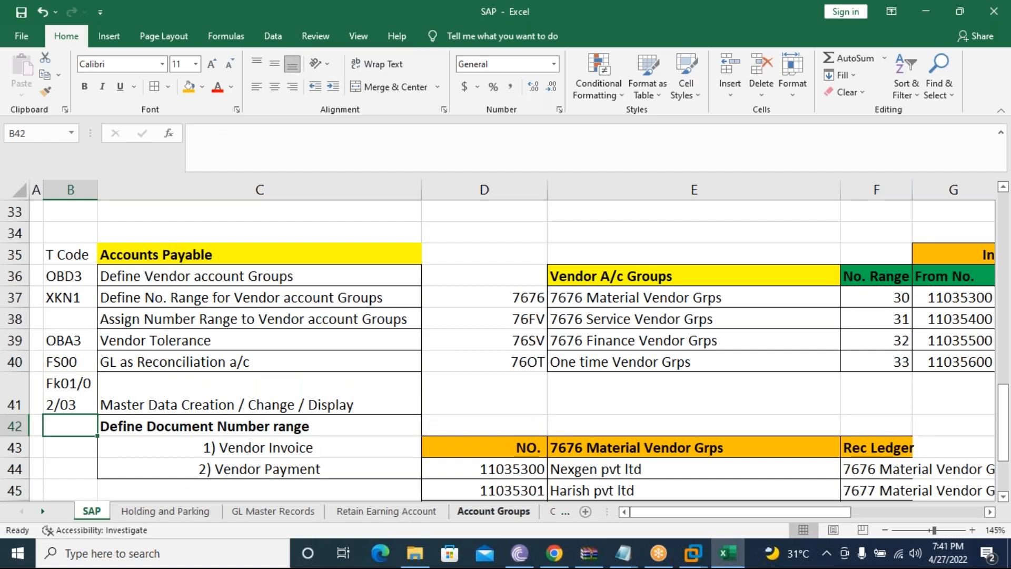
type("FBn1")
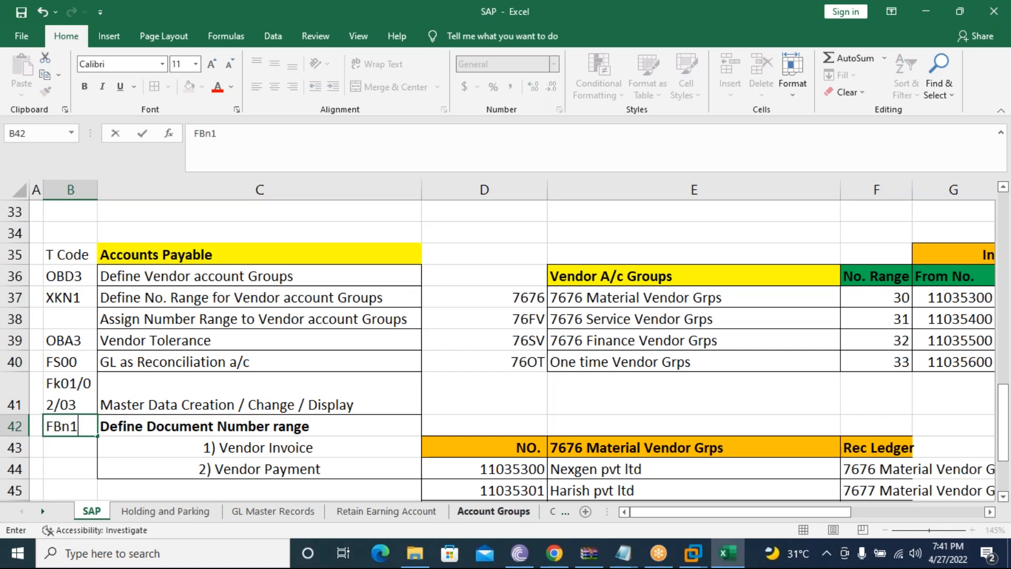
key("BackSpace")
key("BackSpace")
type("N1")
key("Return")
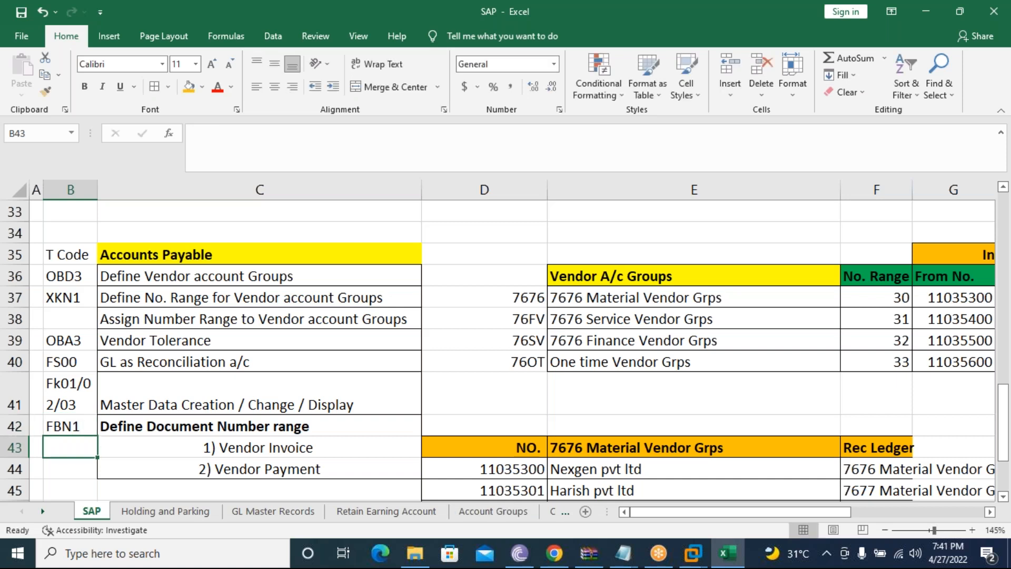
Look up the number ranges for vendor invoice and vendor payment posting in the Document Types sheet.
left_click(317, 449)
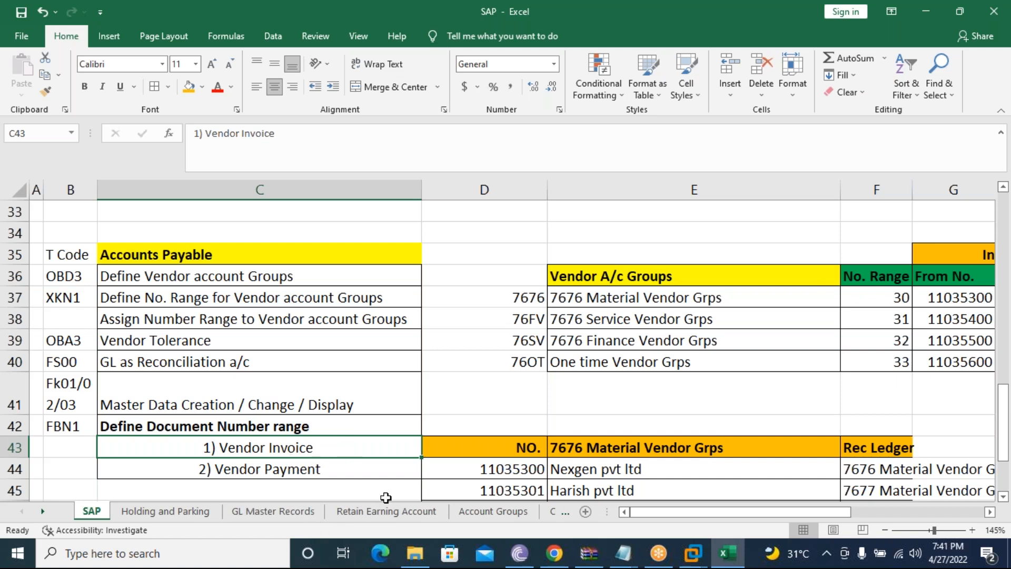
left_click(463, 512)
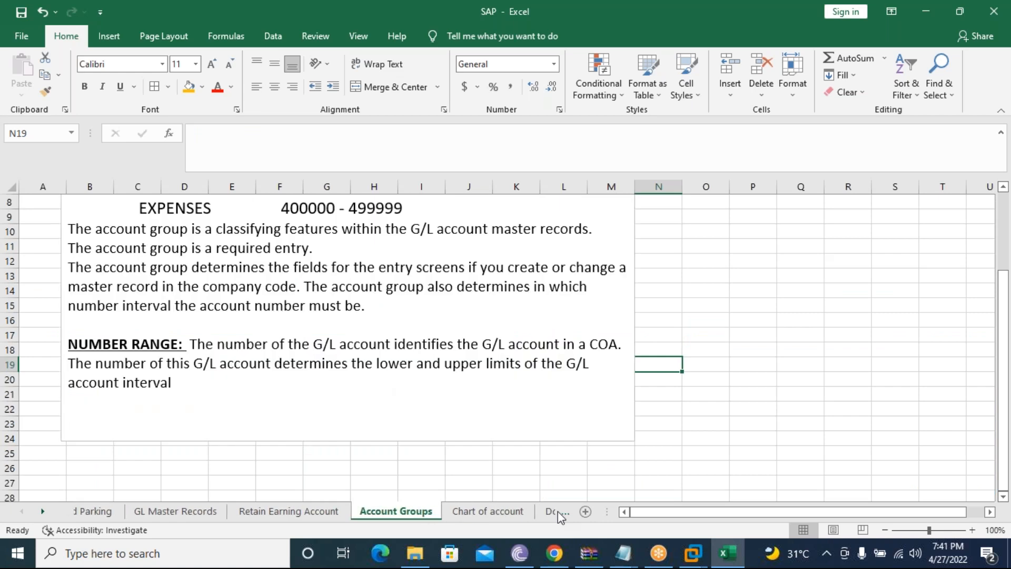
left_click(558, 511)
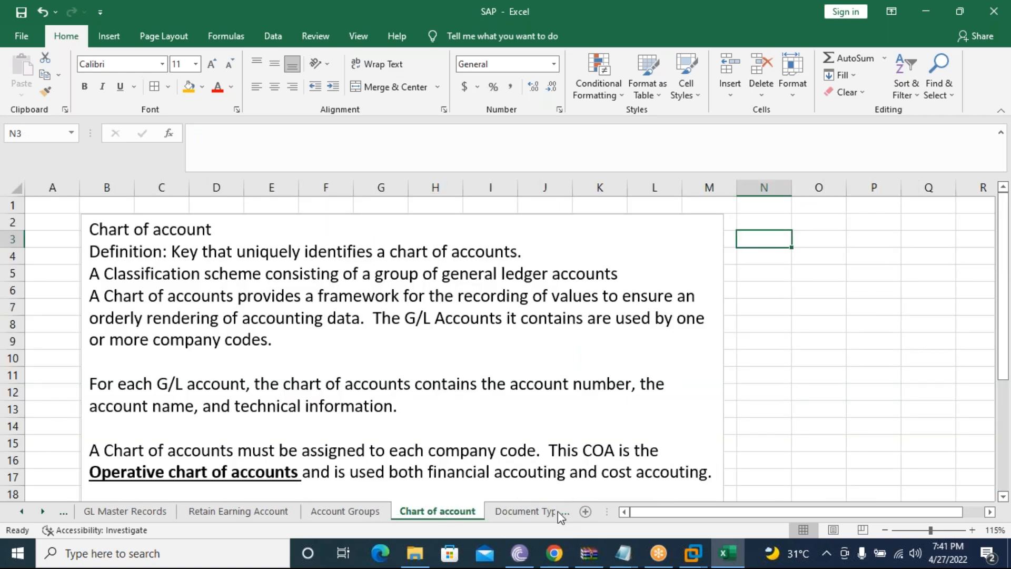
left_click(558, 510)
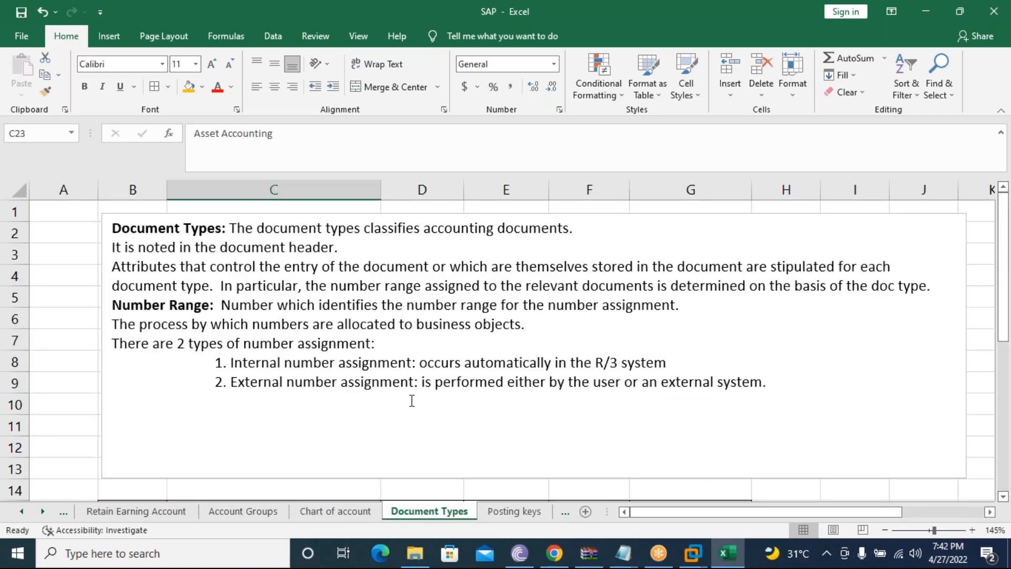
scroll(411, 400, "down", 1)
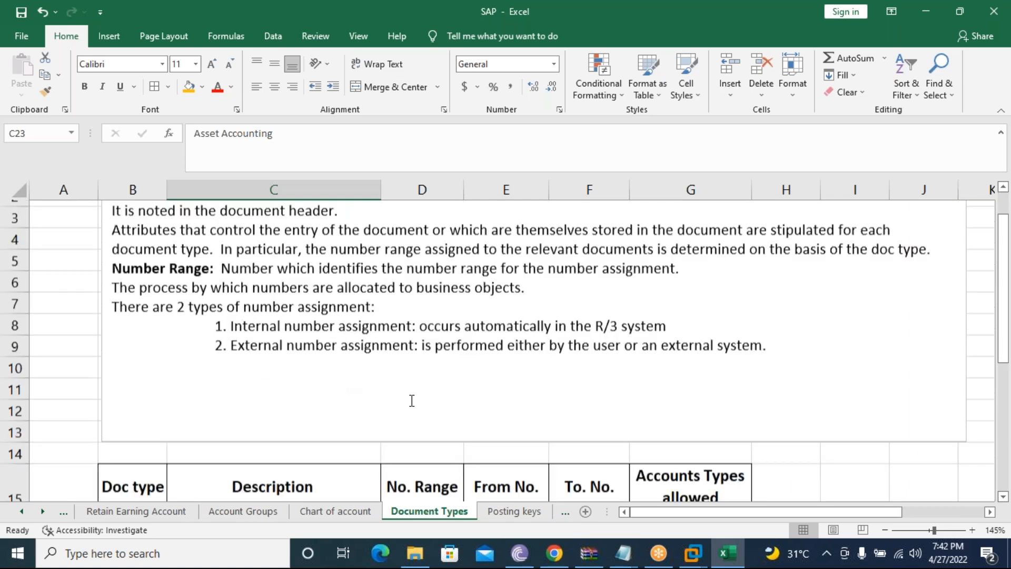
scroll(412, 401, "down", 5)
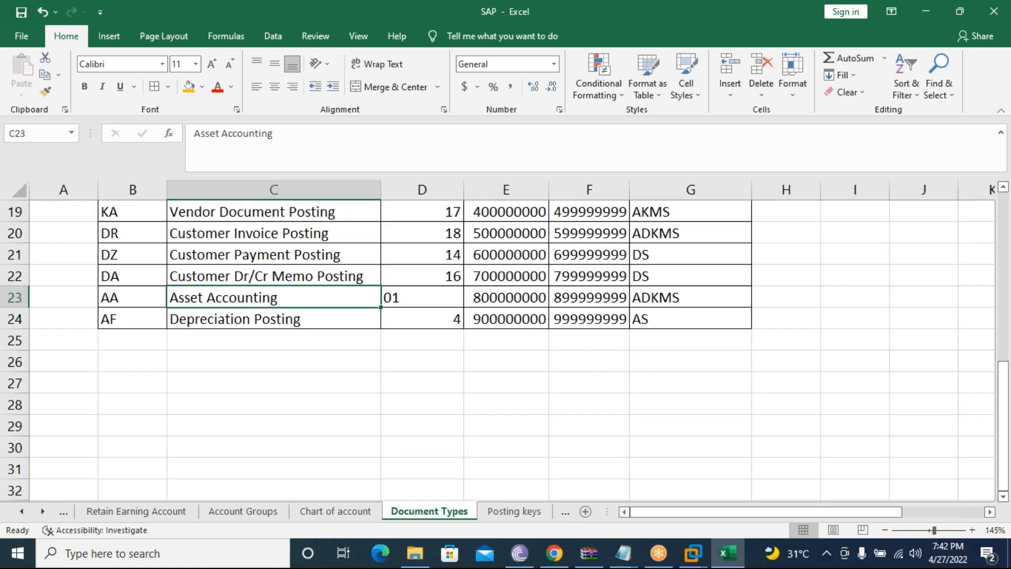
scroll(405, 389, "up", 1)
left_click(432, 232)
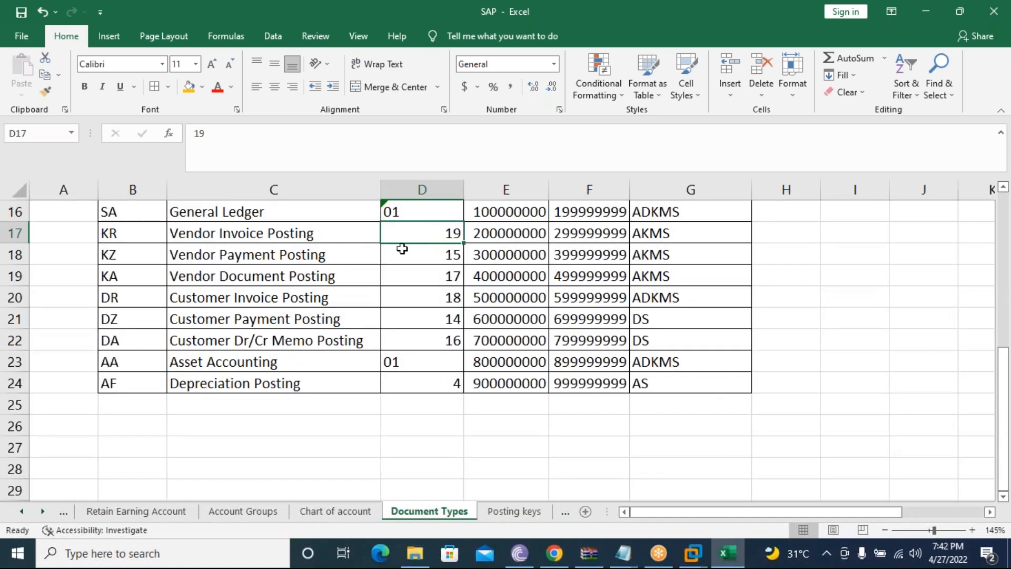
left_click(440, 255)
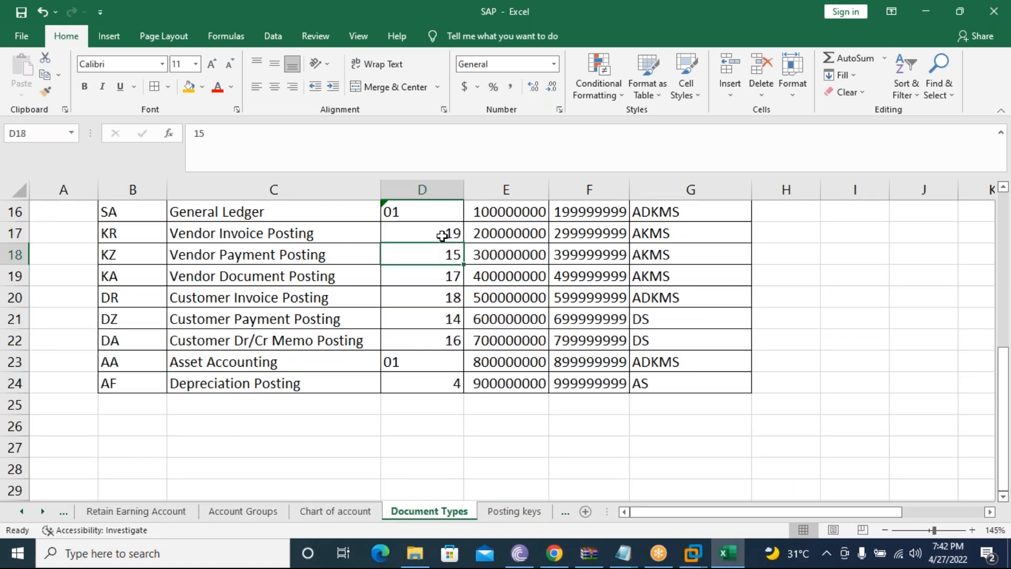
Return to the SAP sheet and append "= 19" to the Vendor Invoice line and "= 15" to the Vendor Payment line.
left_click(21, 511)
left_click(21, 510)
left_click(22, 511)
left_click(23, 512)
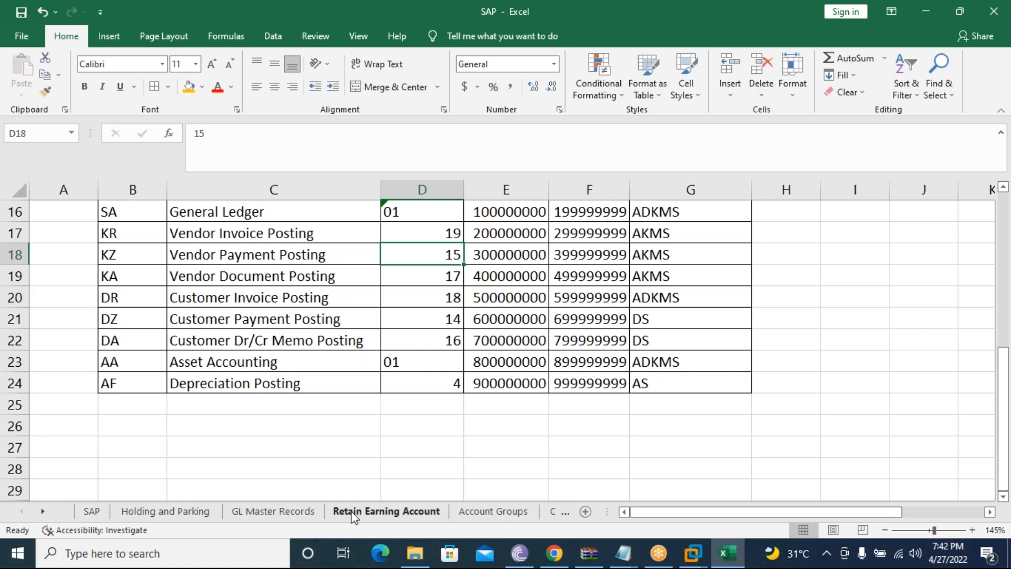
left_click(93, 511)
double_click(340, 449)
type("= 19")
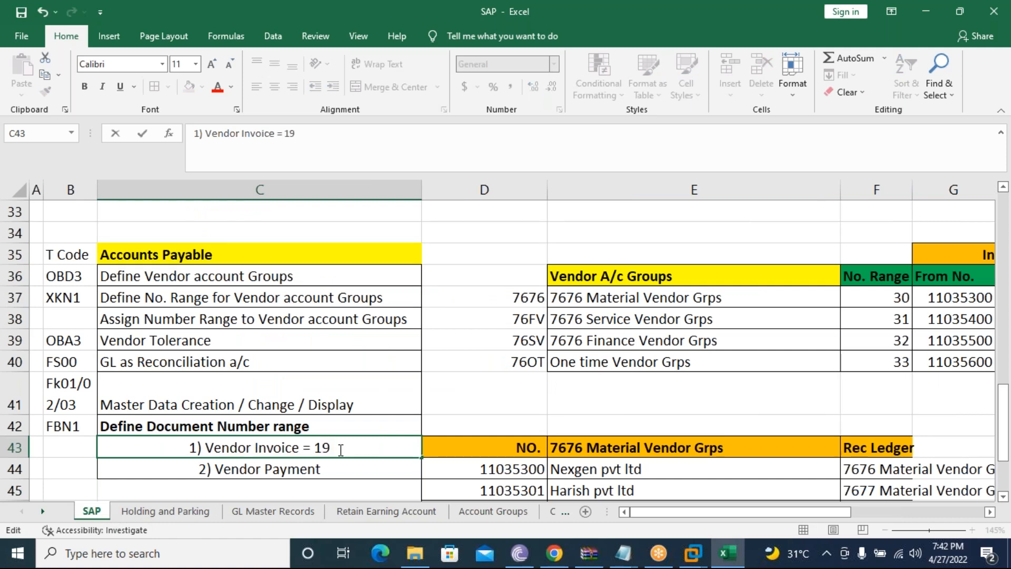
key("Return")
key("F2")
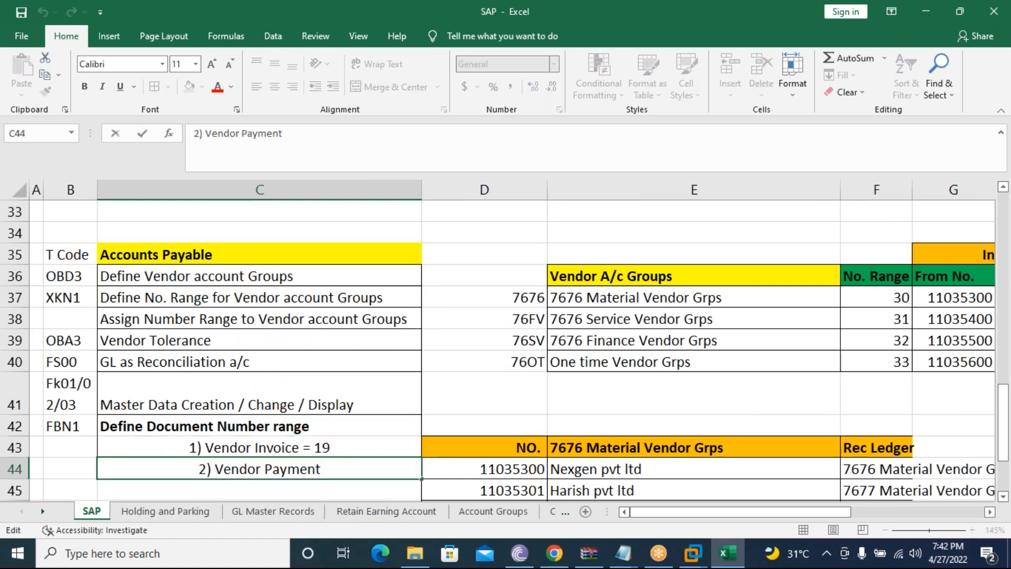
type("= 15")
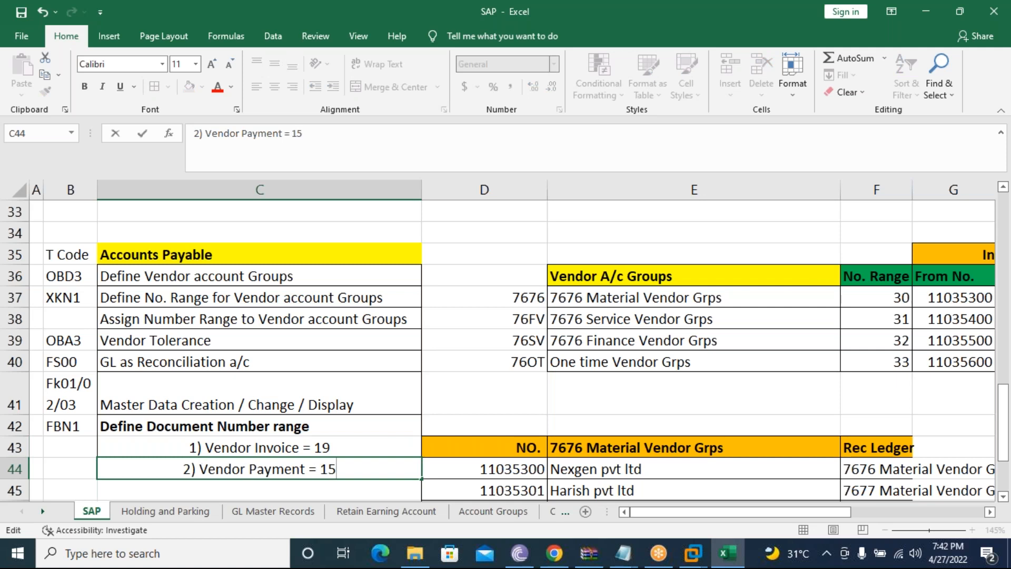
key("Return")
Enter a period in the blank cell between Vendor Payment and Post Vendor Invoice, finishing with Check GL Balance selected.
type(".")
key("BackSpace")
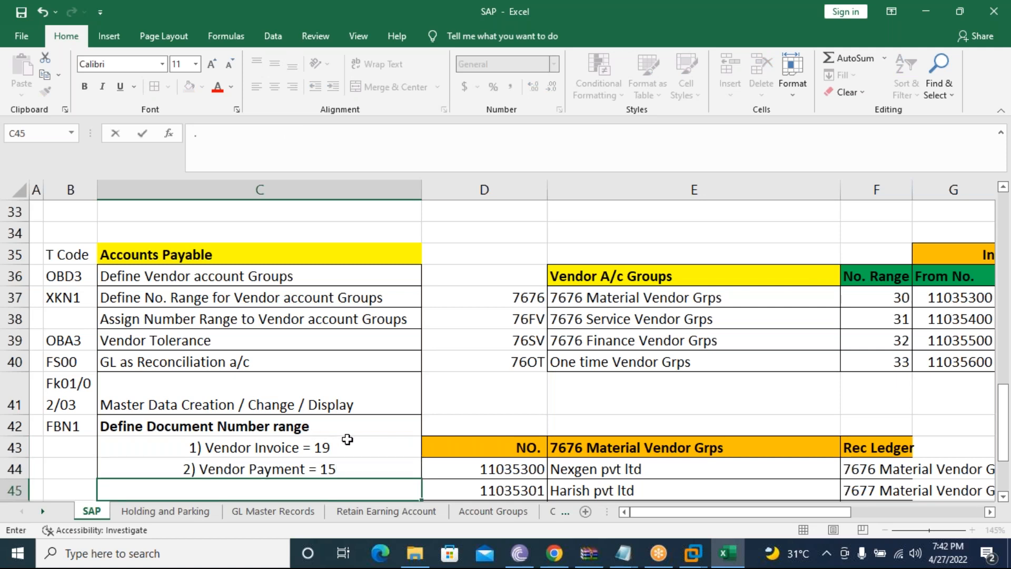
scroll(347, 439, "down", 1)
scroll(261, 379, "down", 1)
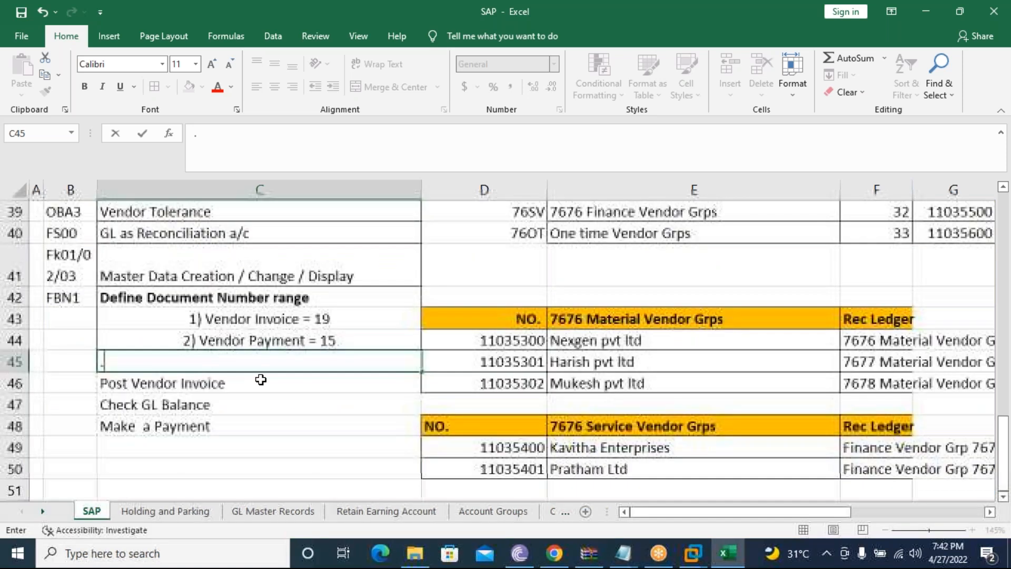
left_click(264, 410)
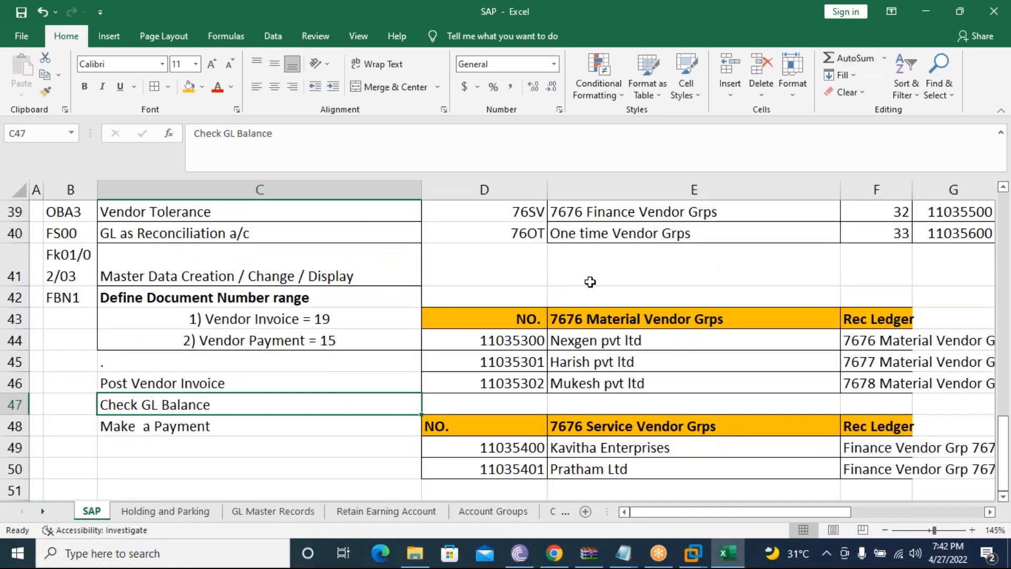
Switch to the SAP system, leave the vendor display and open transaction FBN1 to maintain the number range intervals of company code 7676.
left_click(263, 389)
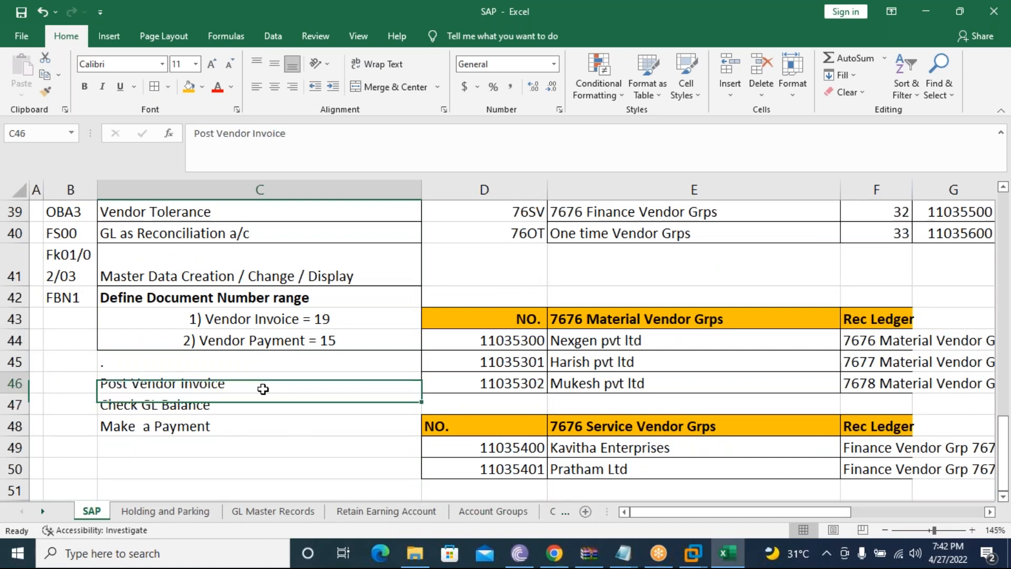
left_click(701, 551)
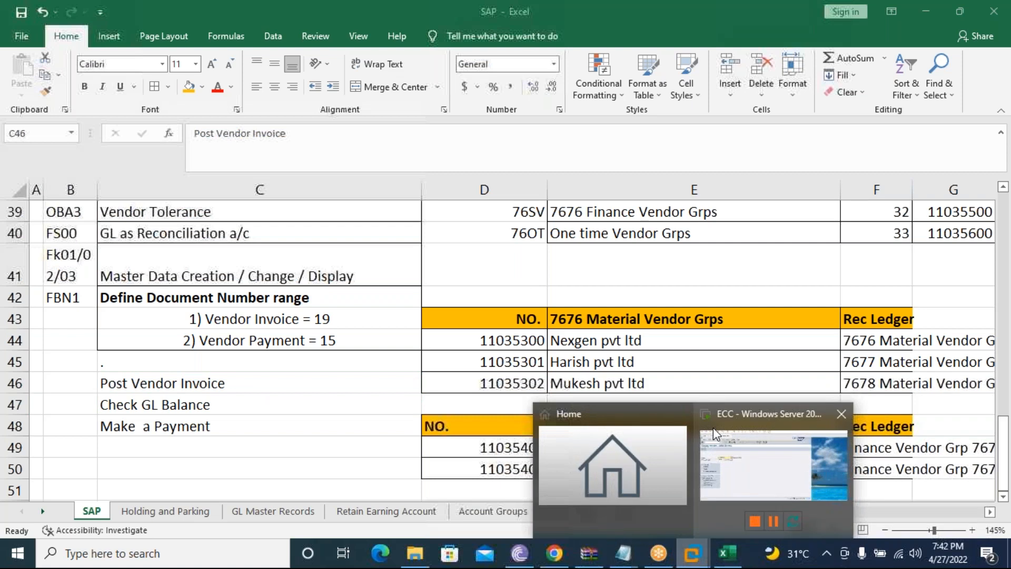
left_click(743, 464)
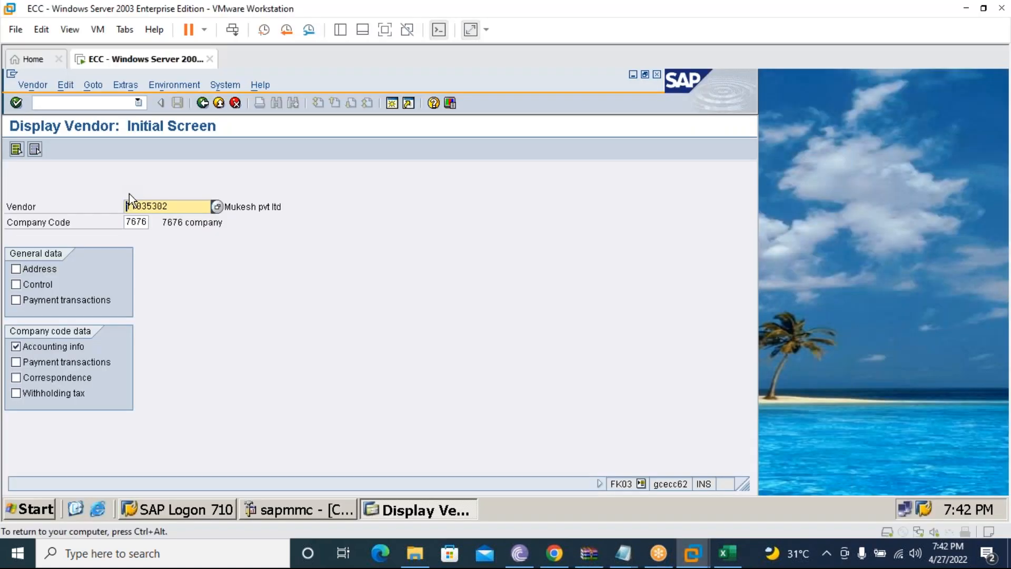
key("F3")
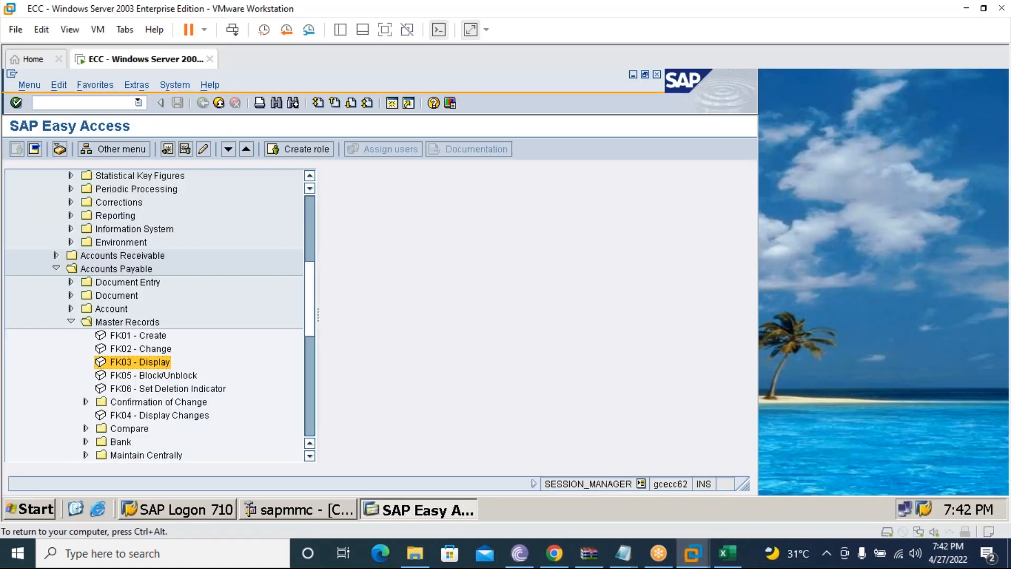
type("fbn1")
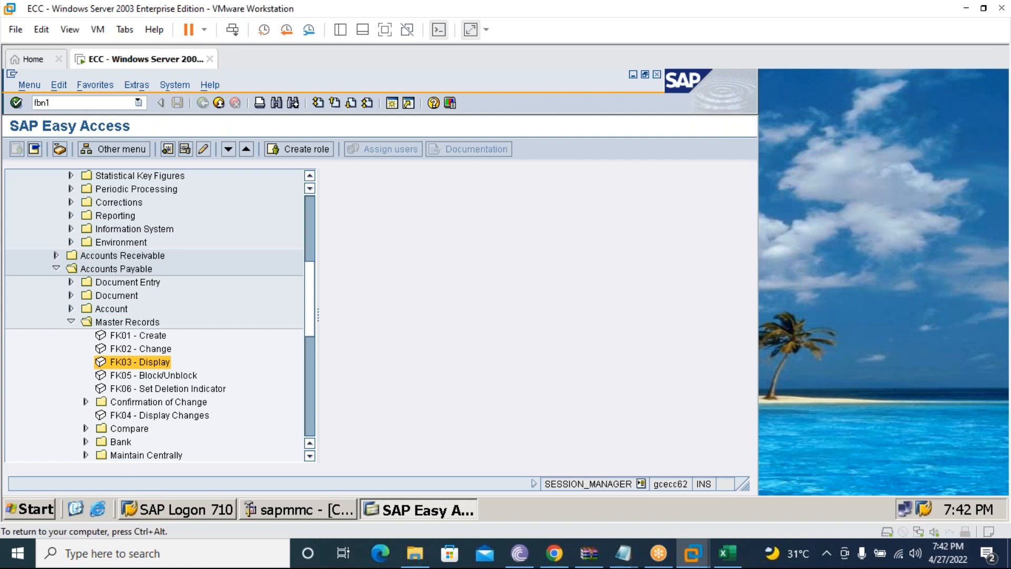
key("Return")
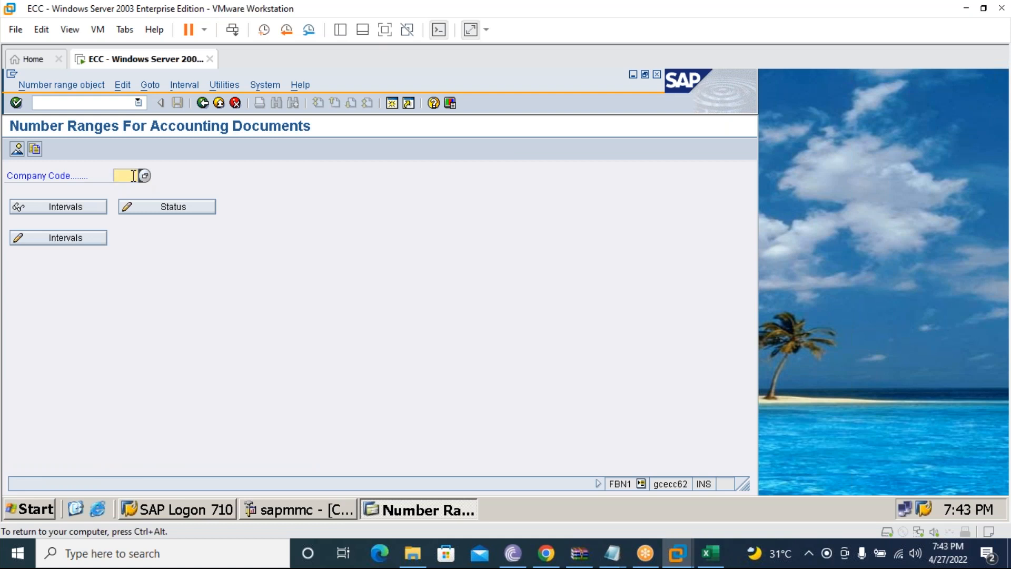
type("7676")
left_click(93, 237)
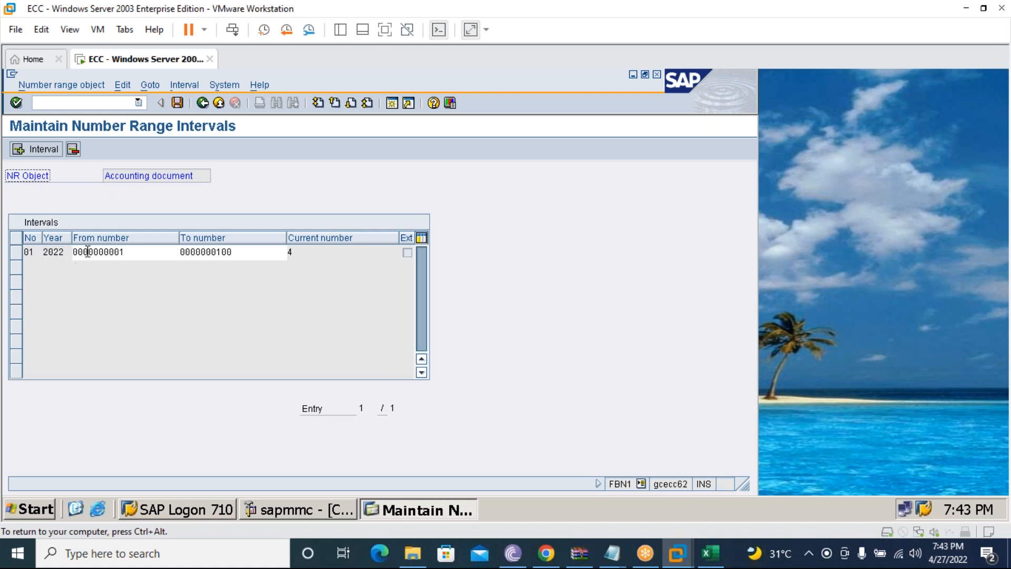
Insert number range interval 19 for year 2022, running from 1900 to 1999.
left_click(45, 150)
left_click_drag(147, 206, 476, 277)
type("1")
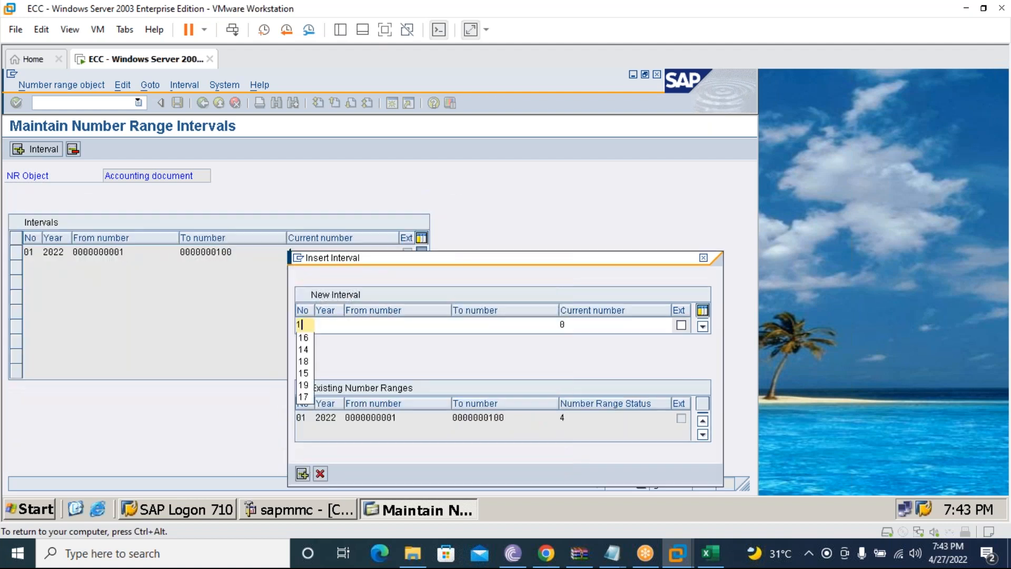
type("9 202")
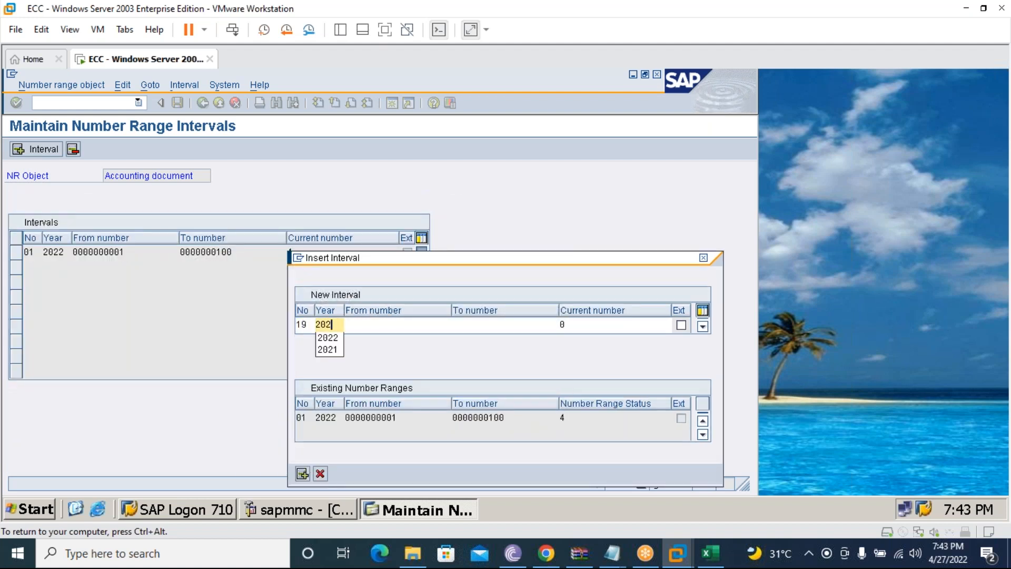
type("2 1900")
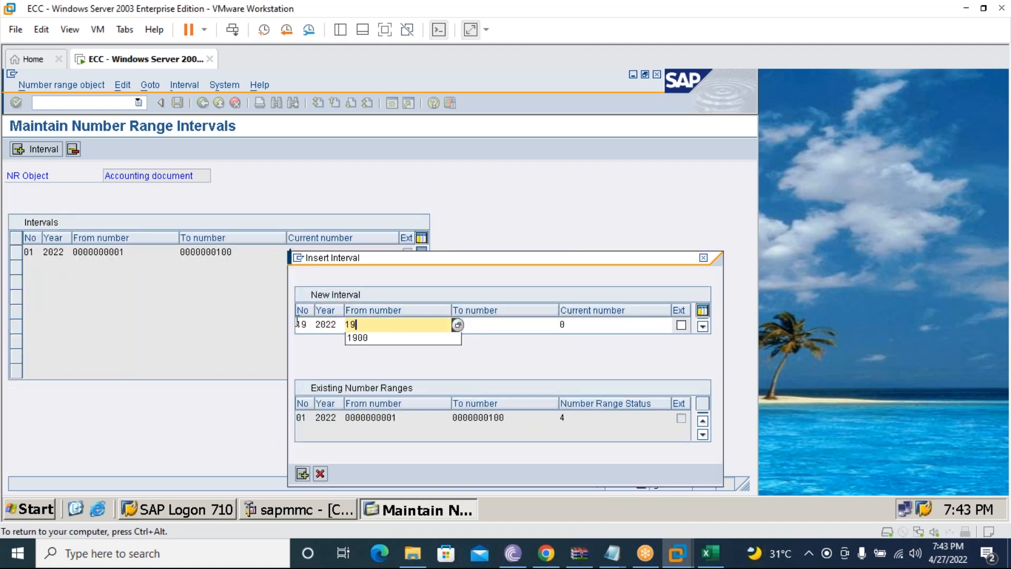
key("Tab")
type("1999")
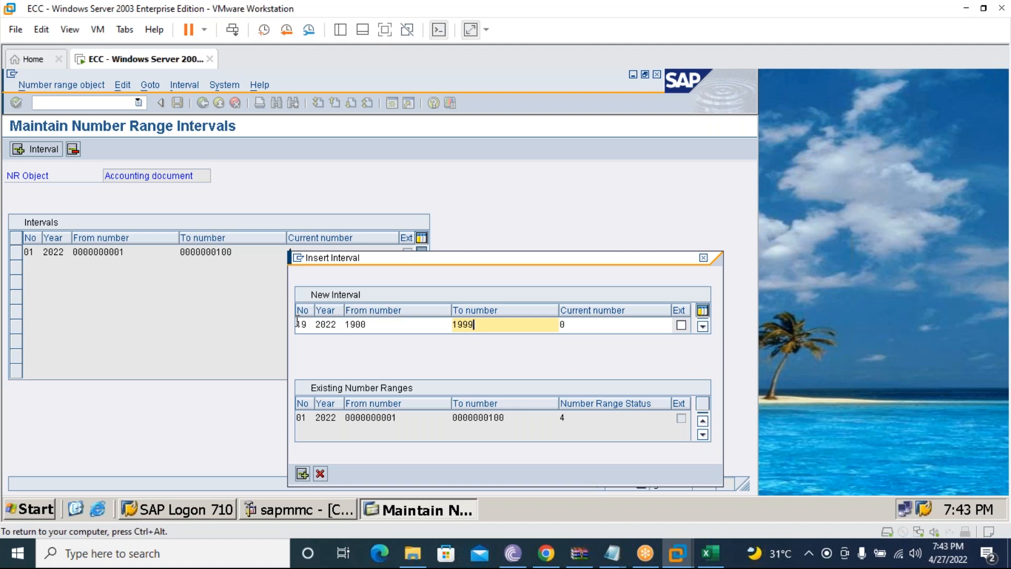
key("Return")
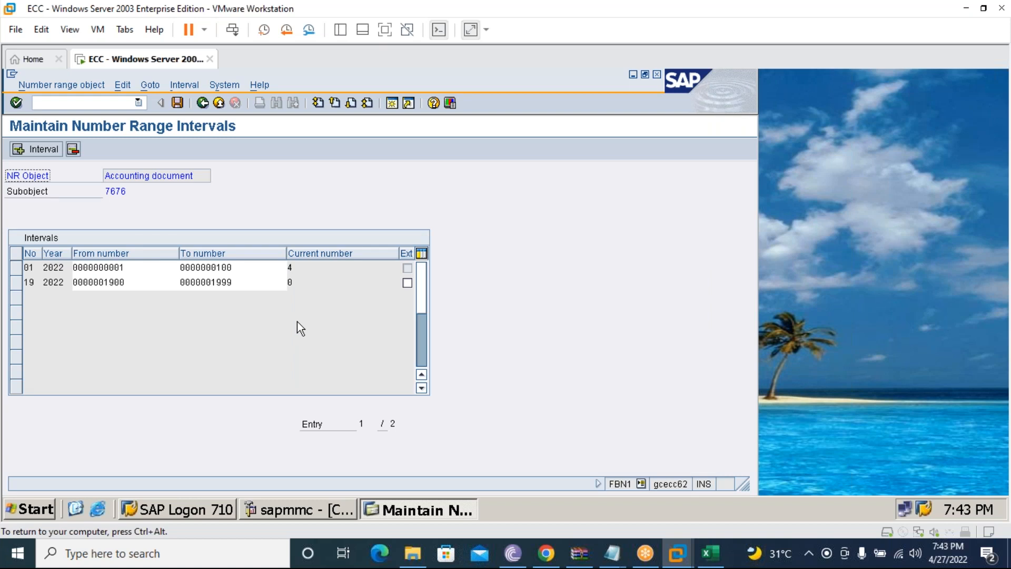
Insert number range interval 15 for year 2022, running from 1500 to 1599.
left_click(50, 149)
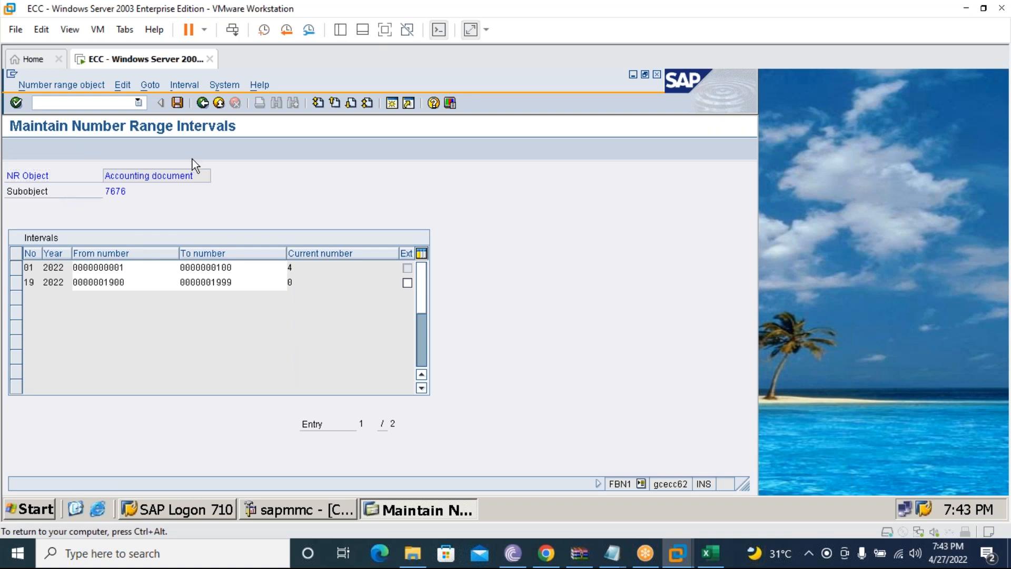
left_click_drag(187, 207, 444, 239)
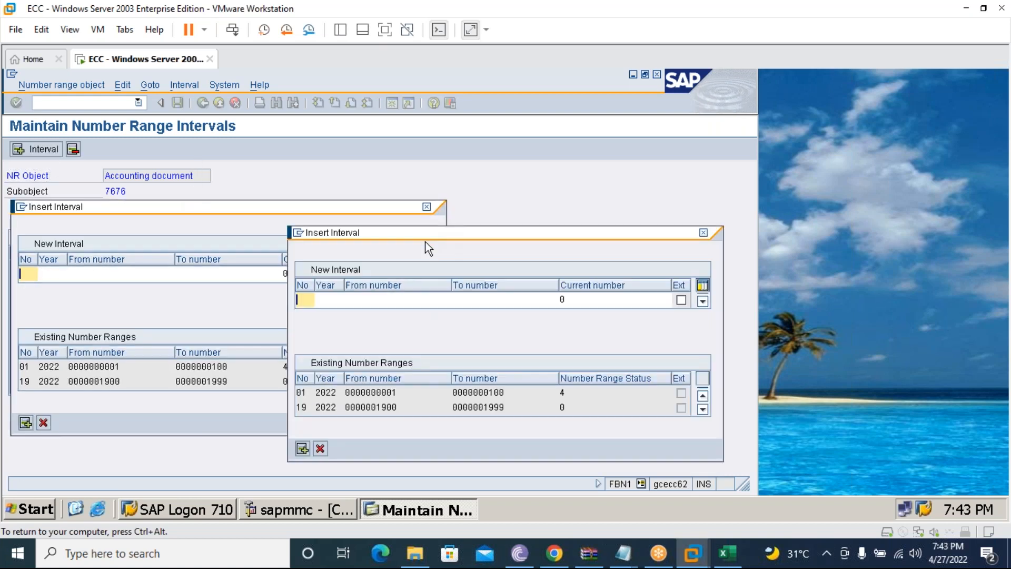
type("15")
key("Tab")
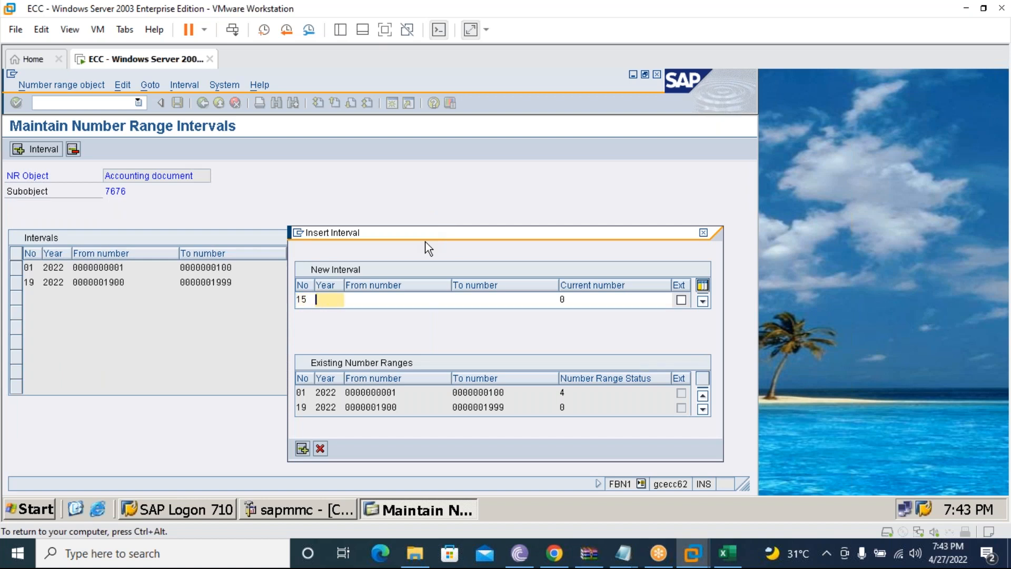
type("2022")
key("Tab")
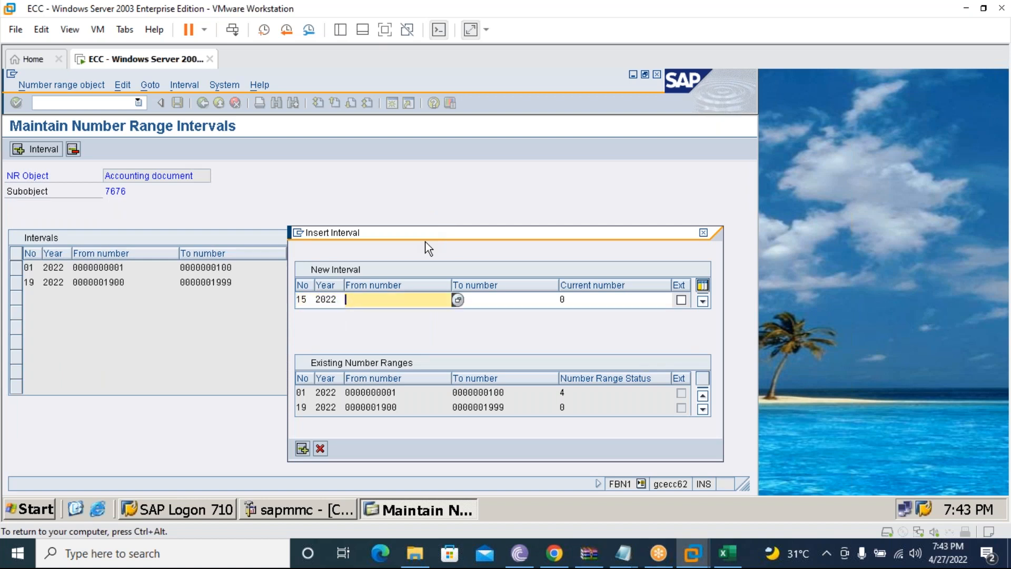
type("1500")
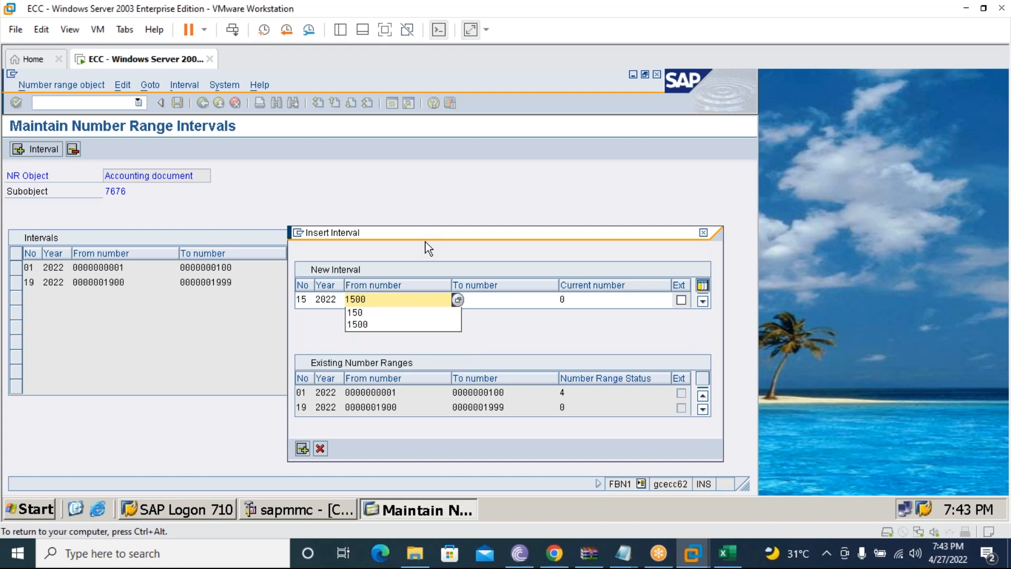
key("Tab")
type("15")
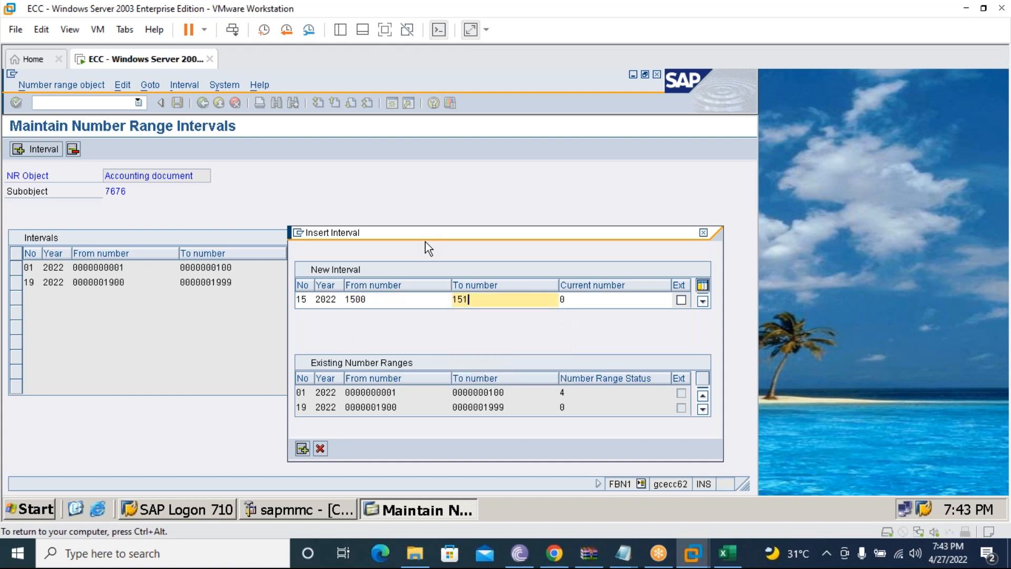
type("99")
left_click(301, 452)
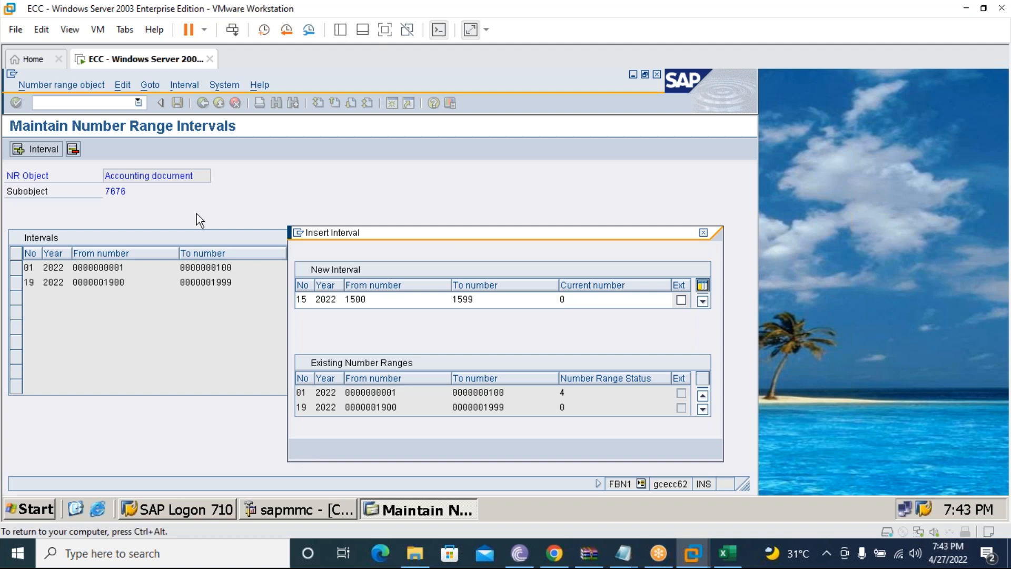
Save the number range intervals, accept the transport notice and go back to the SAP Easy Access screen.
left_click(177, 102)
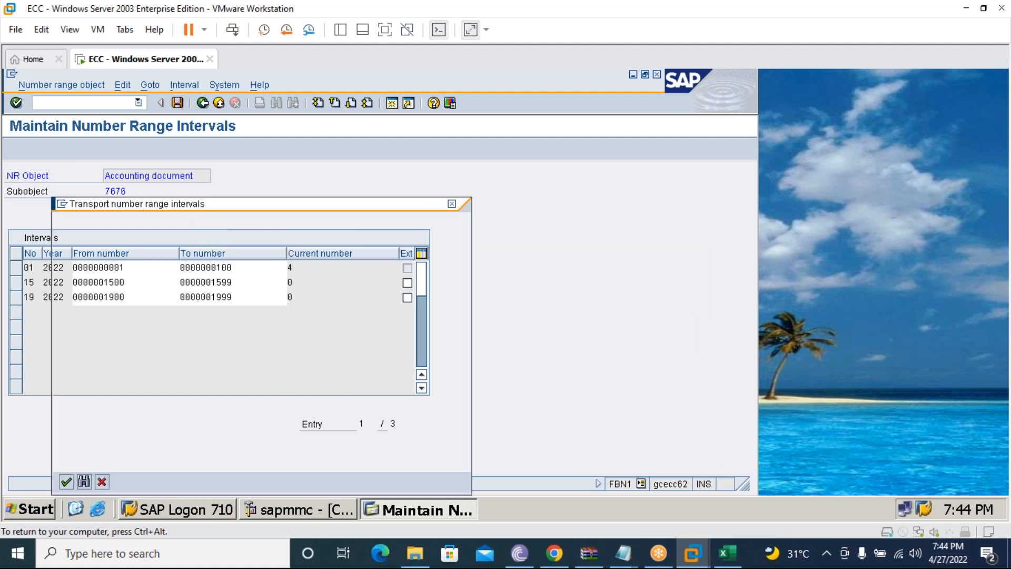
left_click(67, 481)
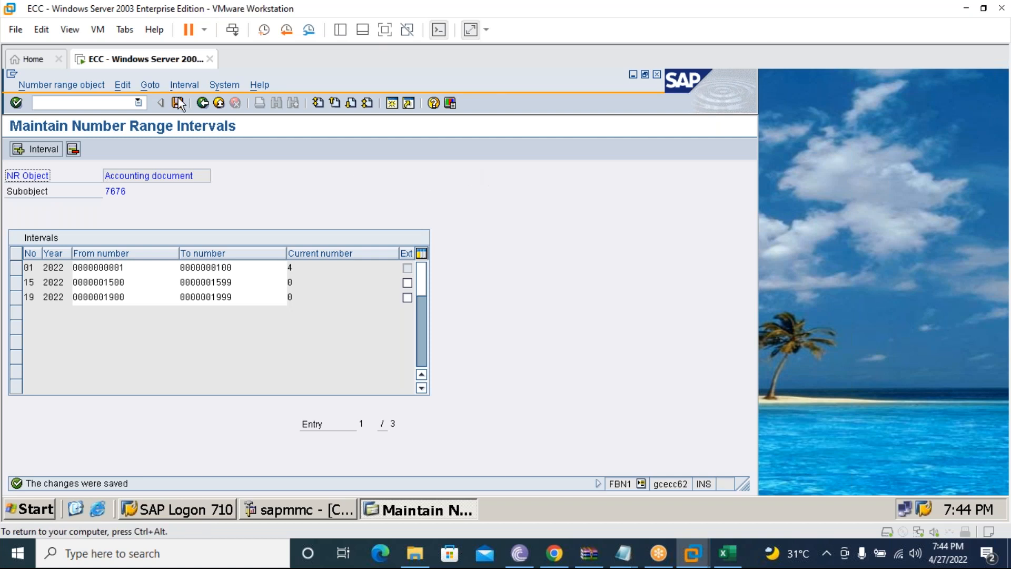
left_click(206, 104)
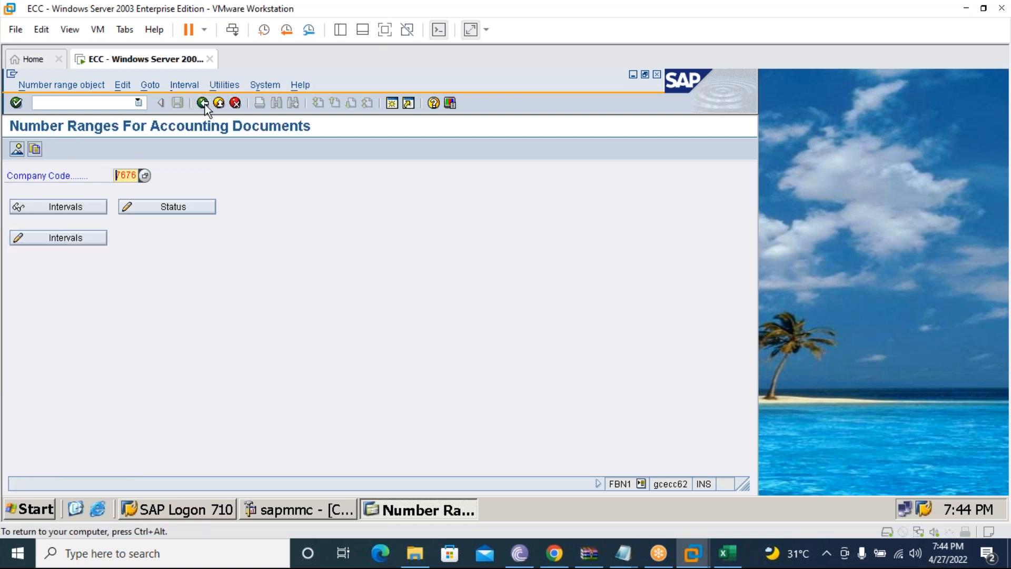
left_click(204, 103)
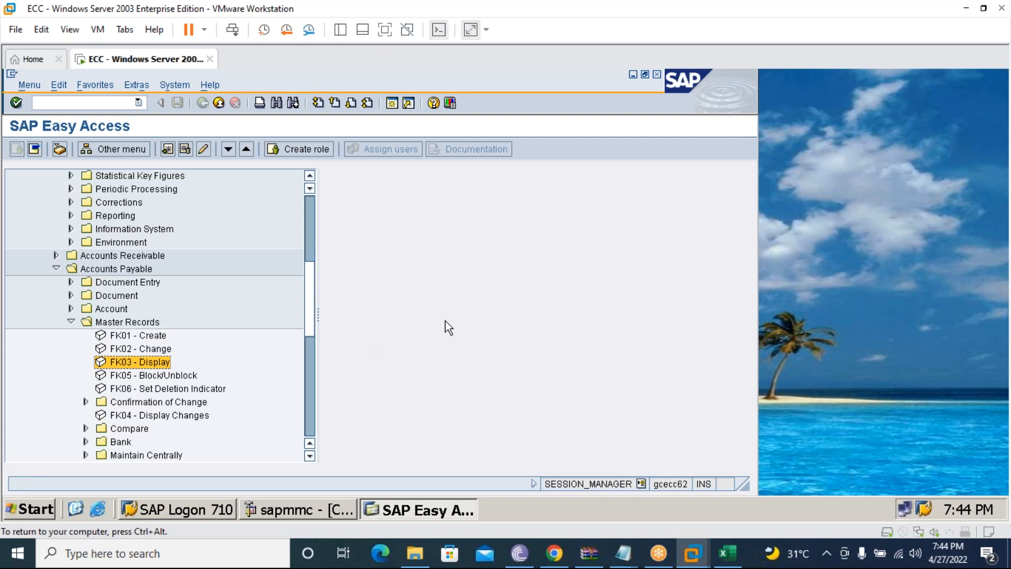
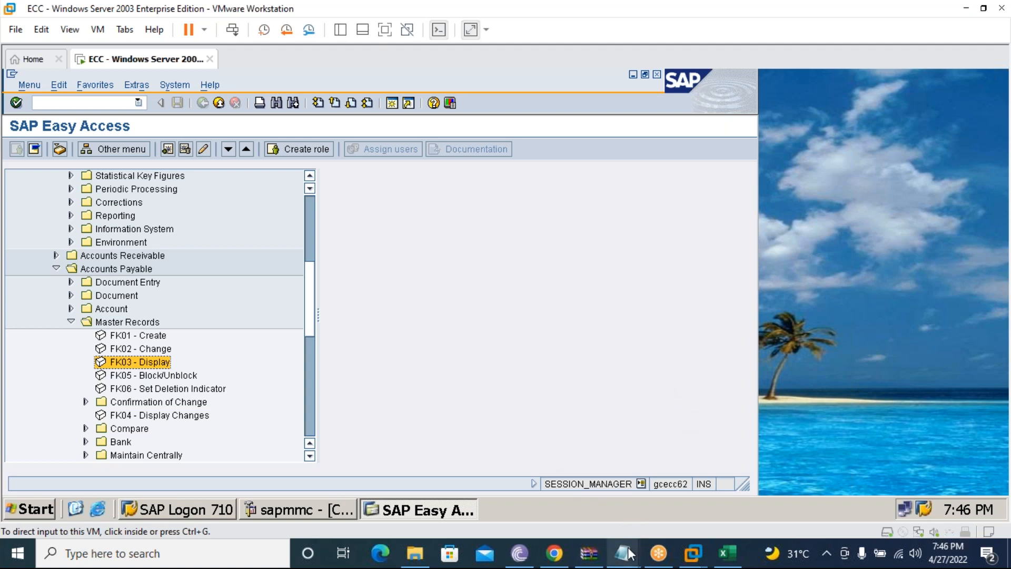
Switch to the MCC SAP URL Notepad file and write "Tommorrow mrng, our team is coming for your campus" in the blank area below the existing notes.
mouse_move(630, 554)
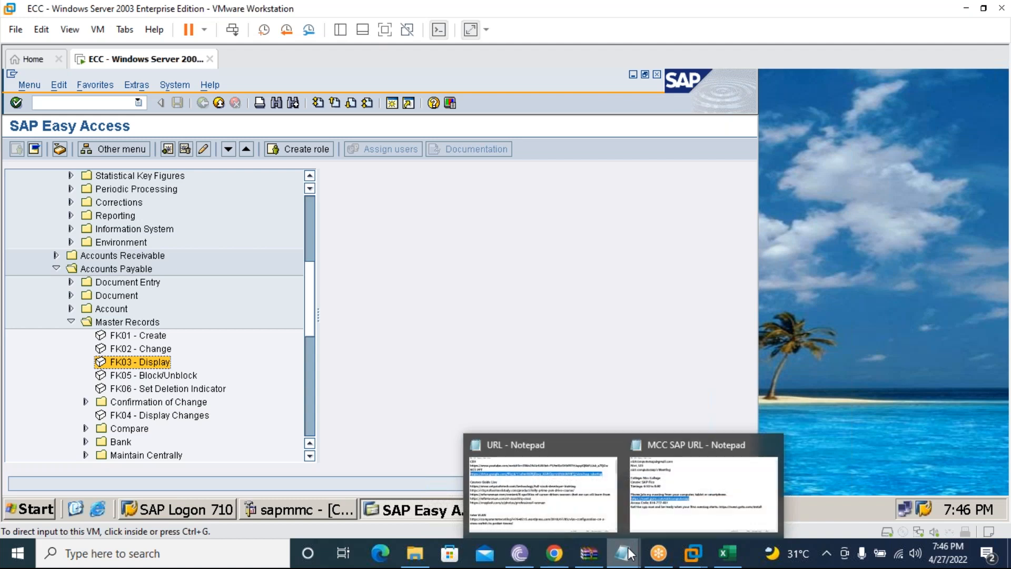
mouse_move(689, 495)
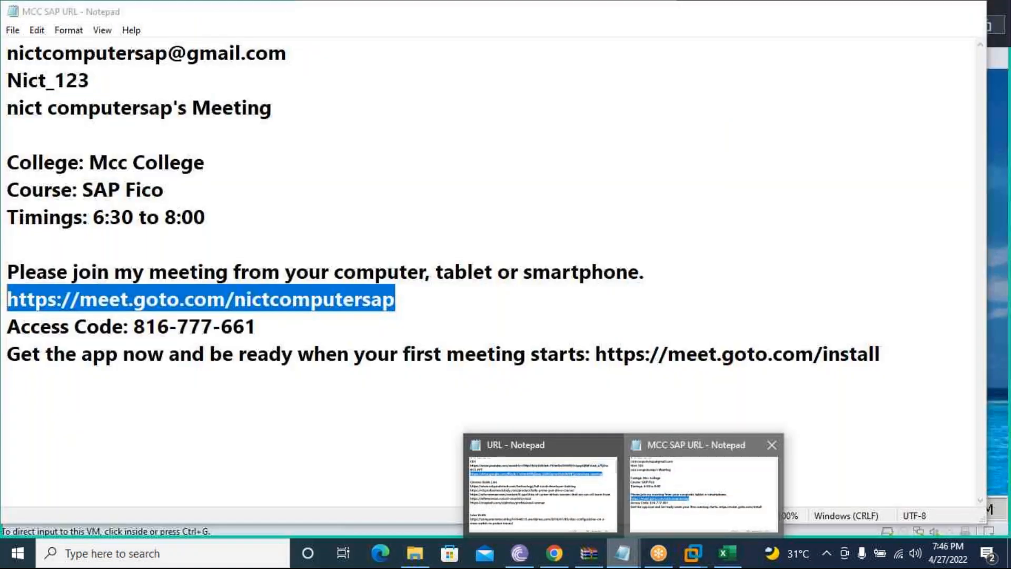
left_click(690, 495)
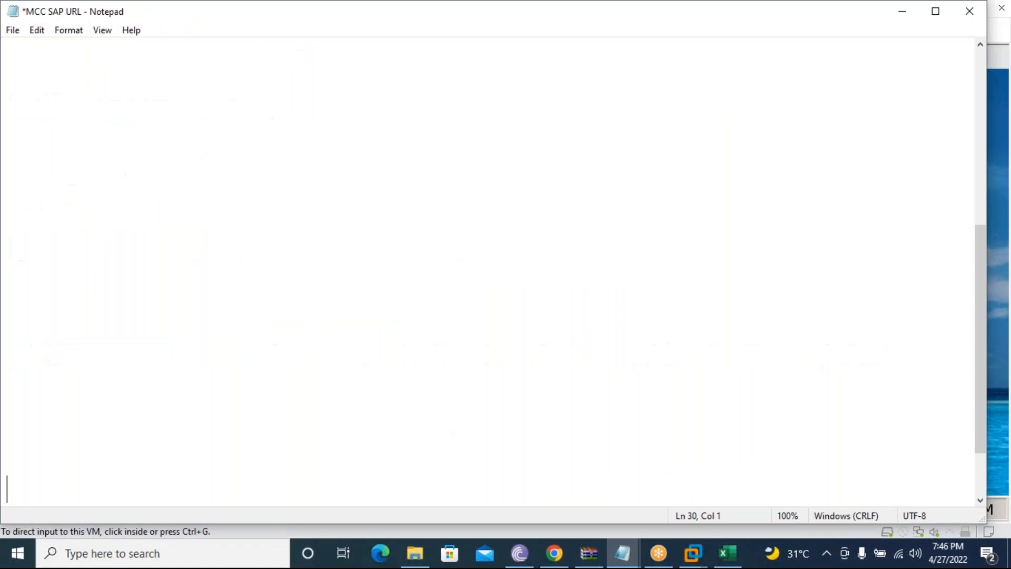
left_click(13, 79)
type("o")
key("BackSpace")
type("Tommo")
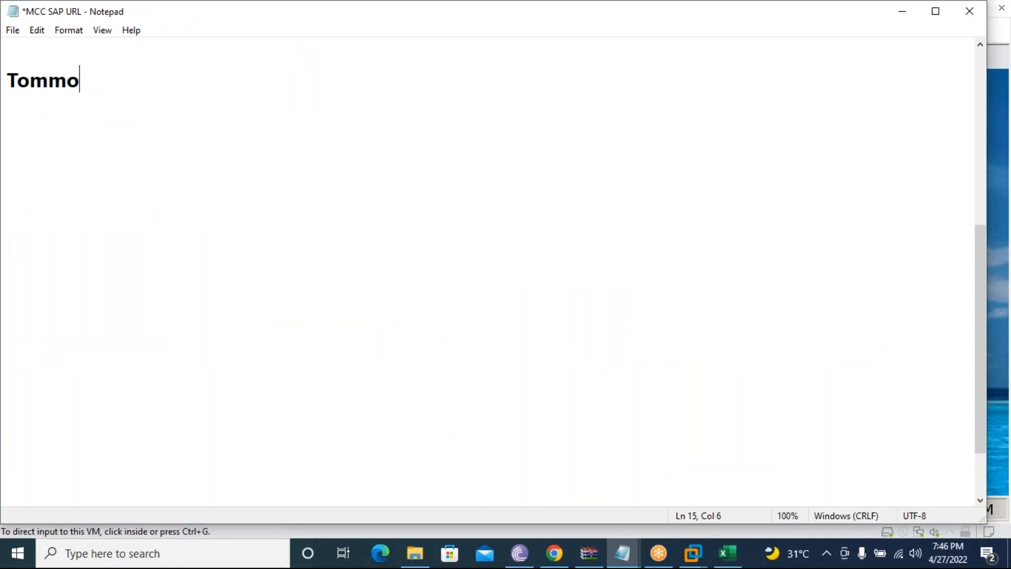
type("rrow mo")
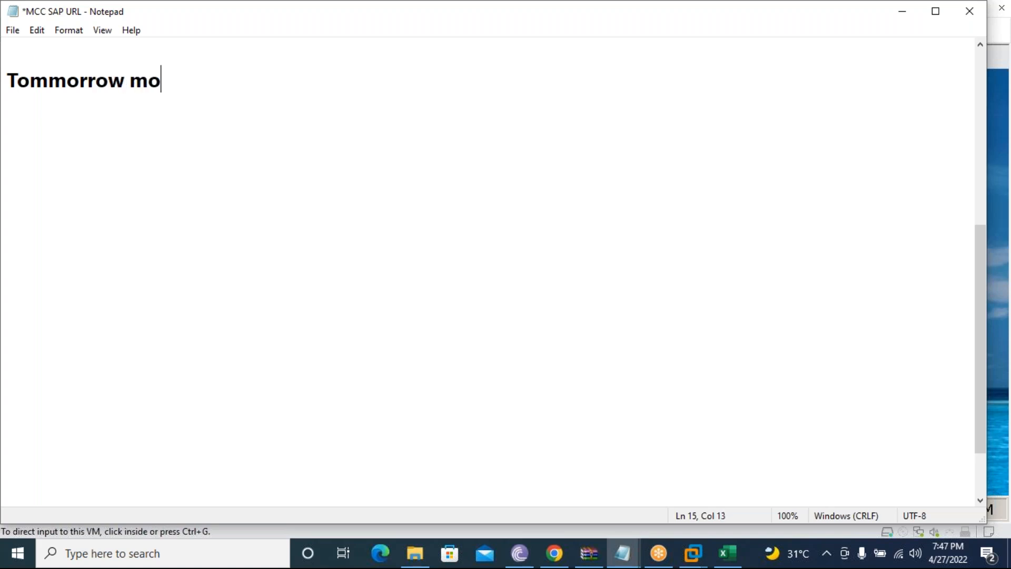
key("BackSpace")
type("rng, out t")
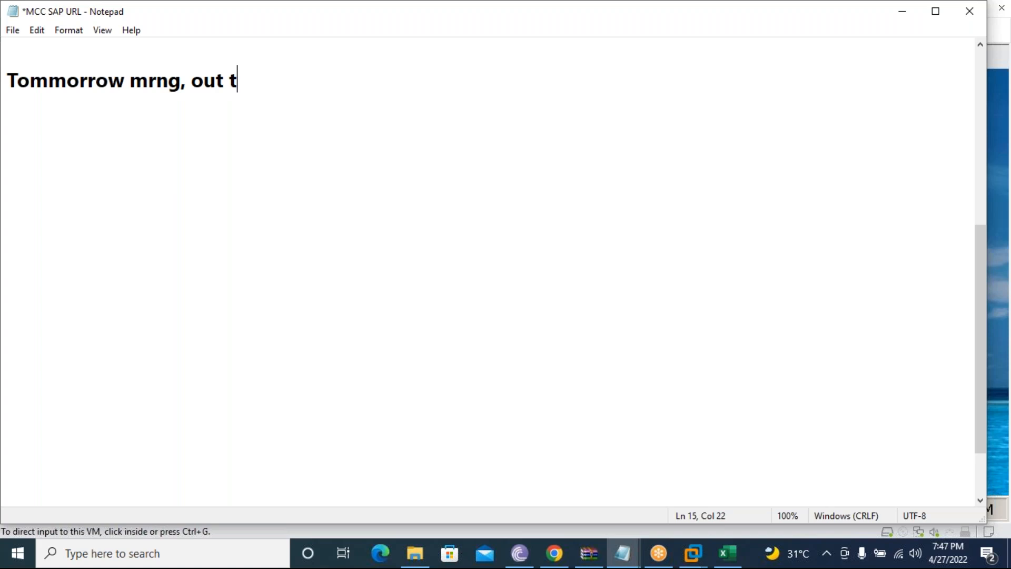
key("BackSpace")
key("BackSpace")
key("BackSpace")
type("r team is coming for you")
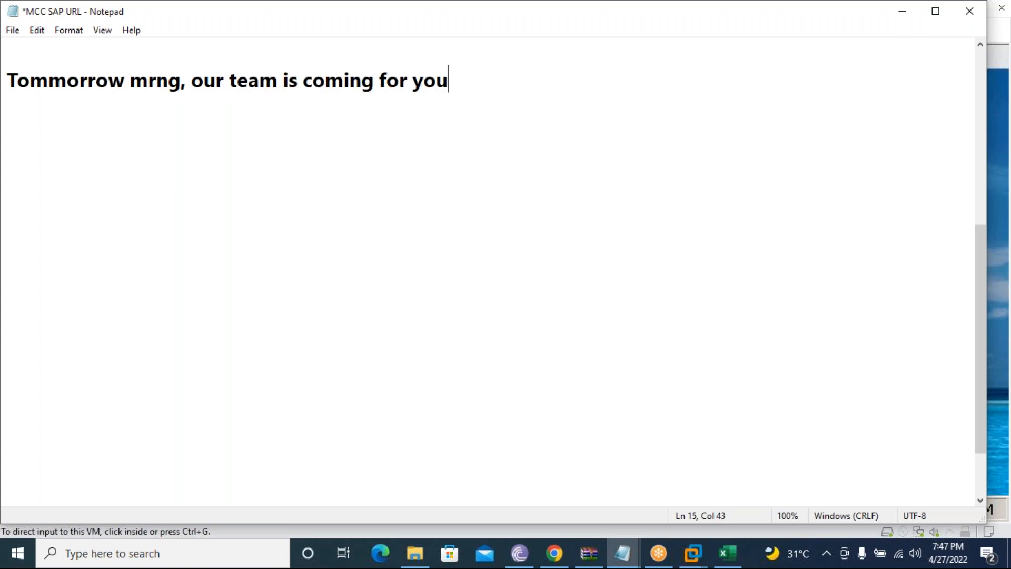
type("r campus")
Add a second line reading "you should bring your laptop" below the campus message, followed by a new empty line.
key("Return")
type("yo")
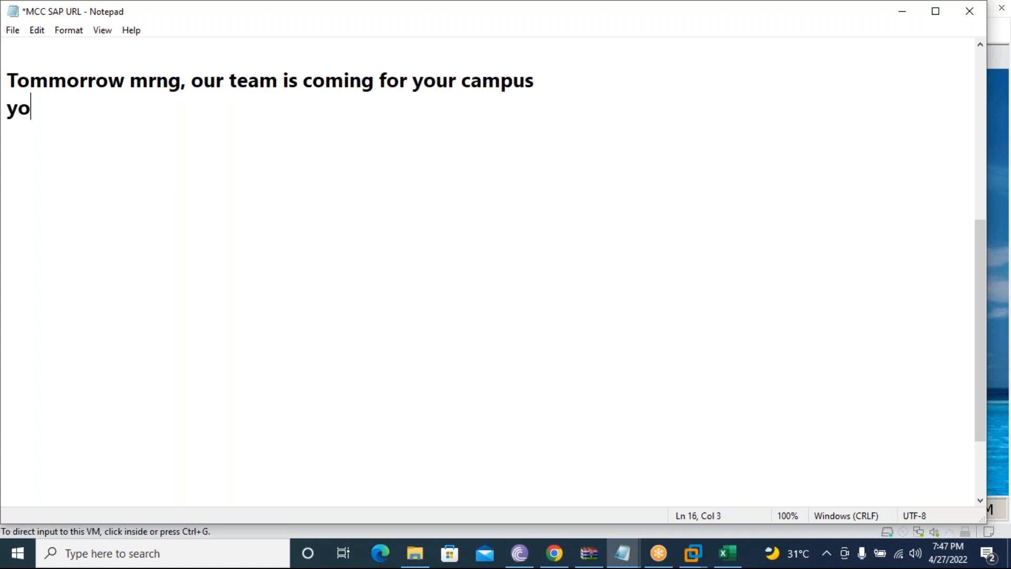
type("u should bring you")
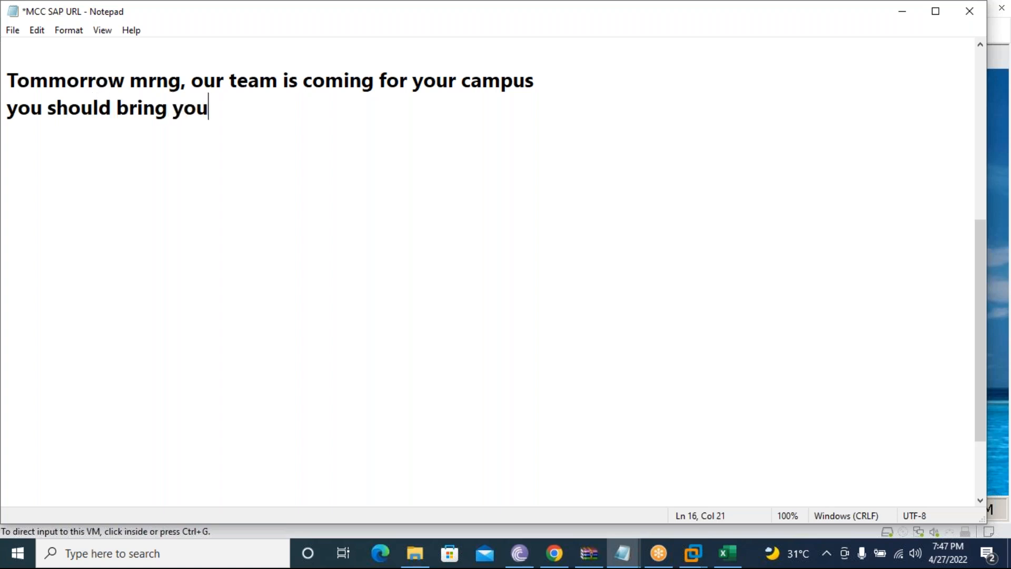
key("BackSpace")
type("ur lap")
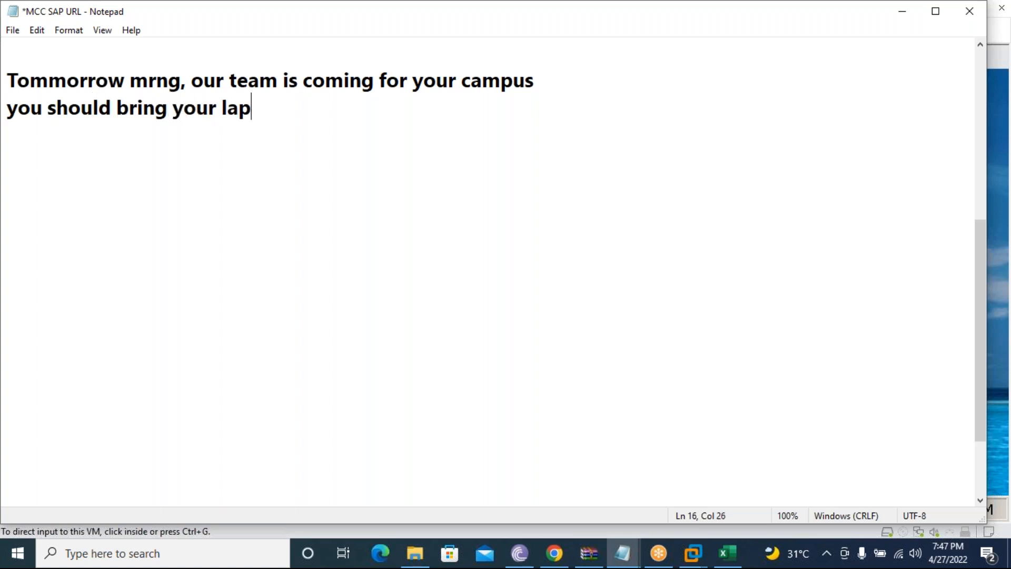
type("top")
key("Return")
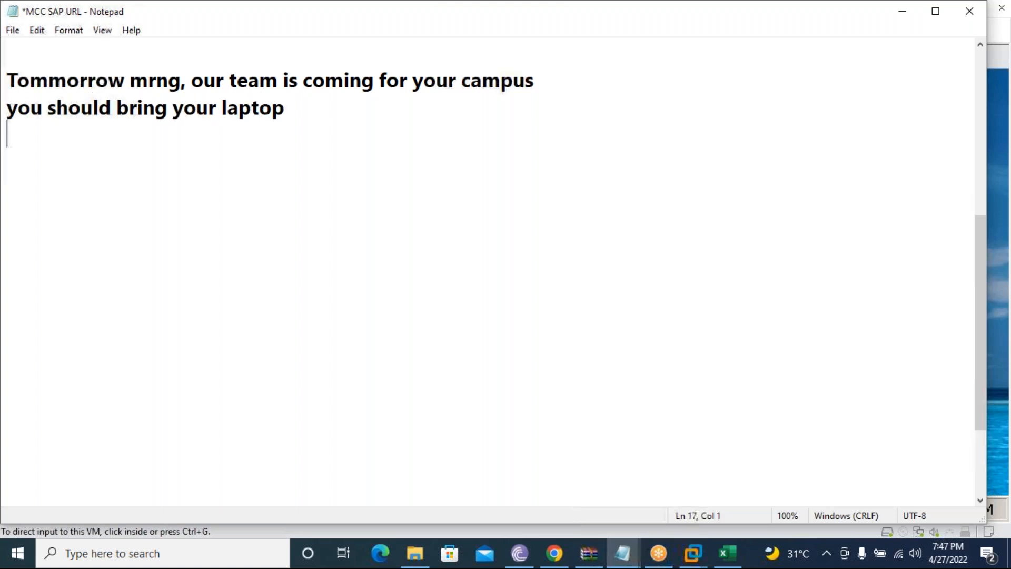
Add two indented lines below the laptop message reading "8GB RAM" and "300 GB Hard disk space".
key("Tab")
type("8GB RAM")
key("Return")
key("Tab")
type("3")
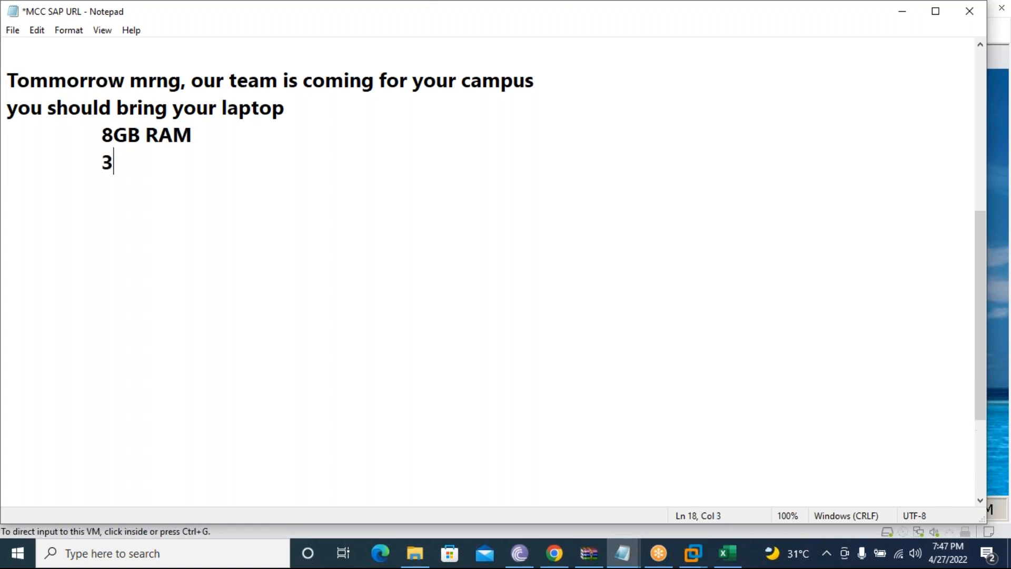
type("00 GB Ha")
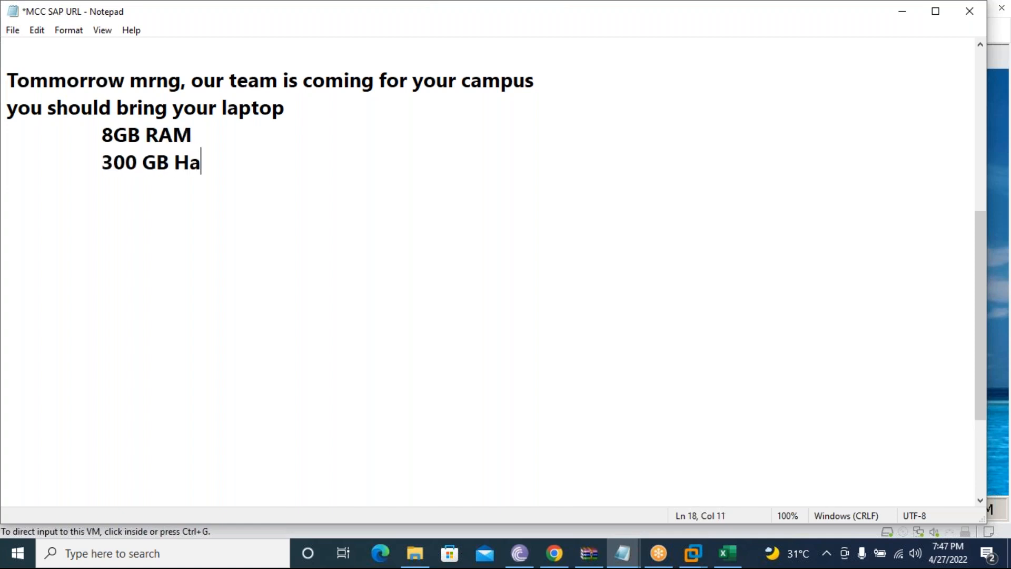
type("rd dis")
key("BackSpace")
type("di")
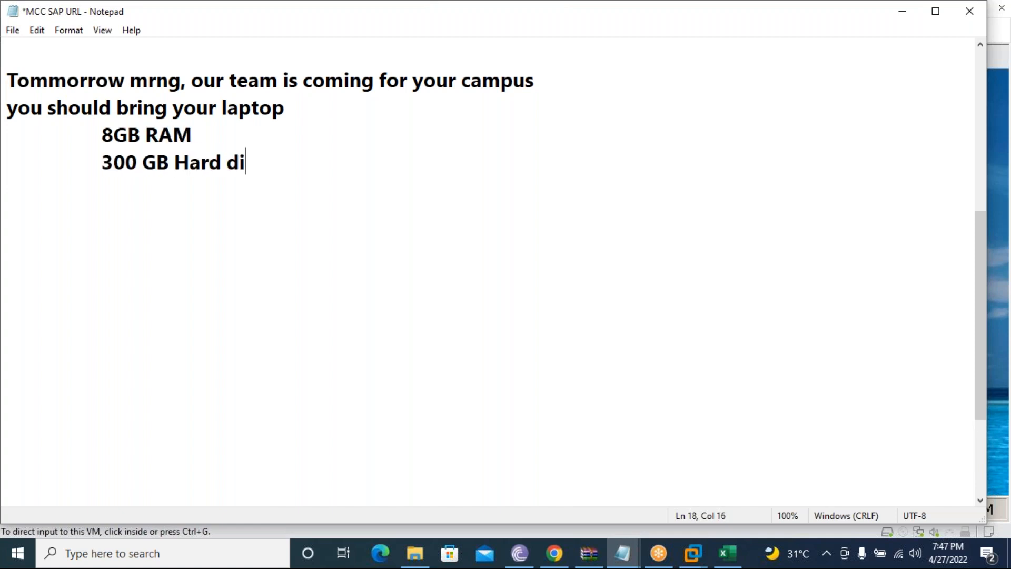
type("sk psa")
key("BackSpace")
key("BackSpace")
key("BackSpace")
type("sapce")
key("BackSpace")
key("BackSpace")
key("BackSpace")
key("BackSpace")
type("pace")
Finish the note with the line "to copy sap." and insert an extra blank line above the campus message.
key("Return")
type("to copy ")
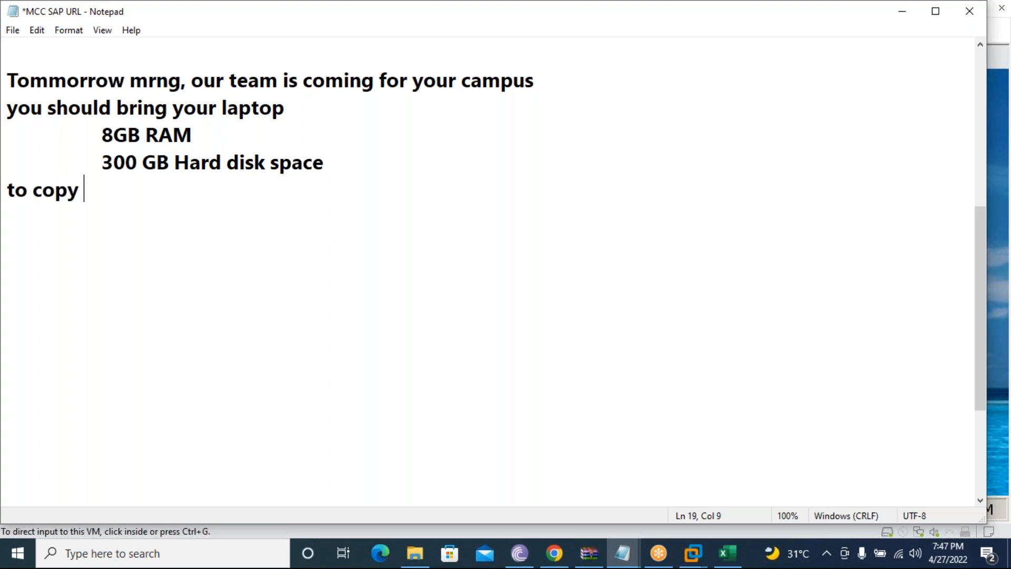
type("sap")
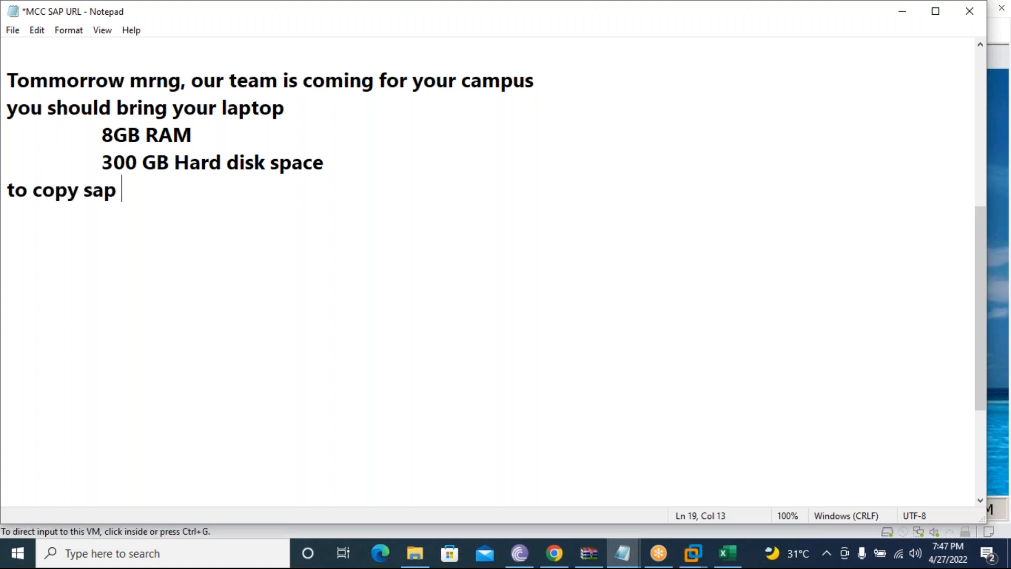
key("BackSpace")
type(".")
left_click(33, 53)
key("Return")
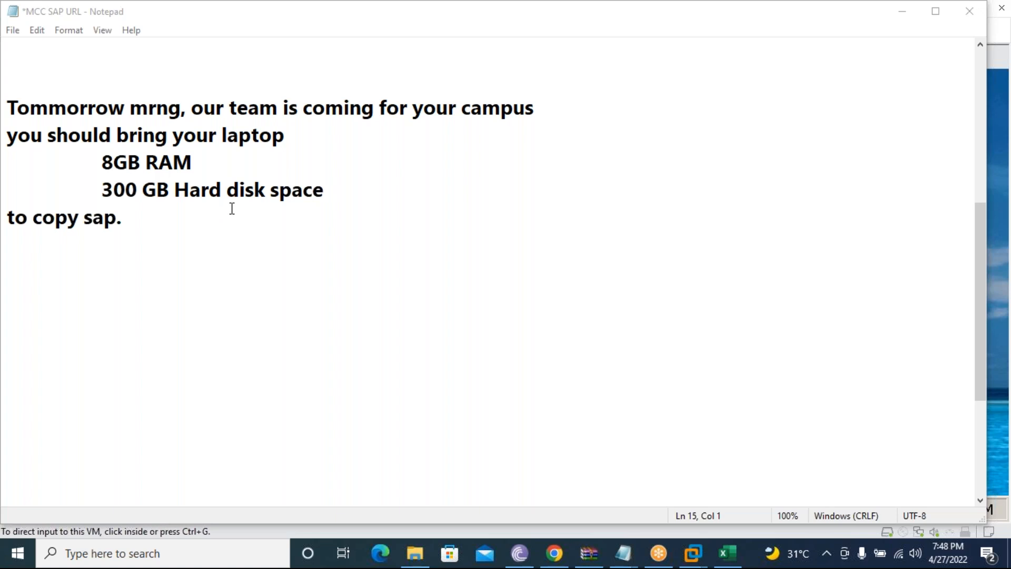
left_click(219, 230)
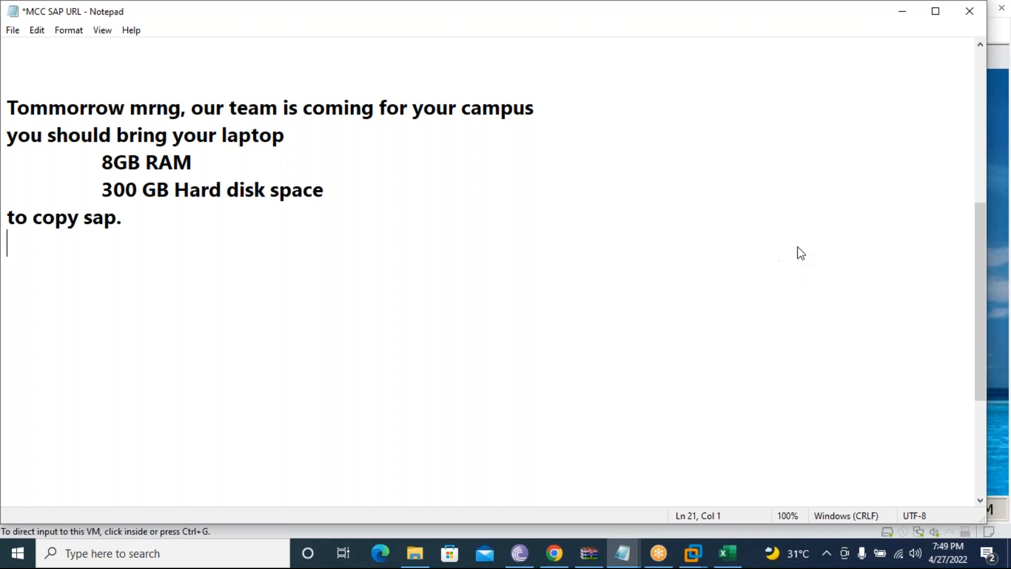
left_click(784, 244)
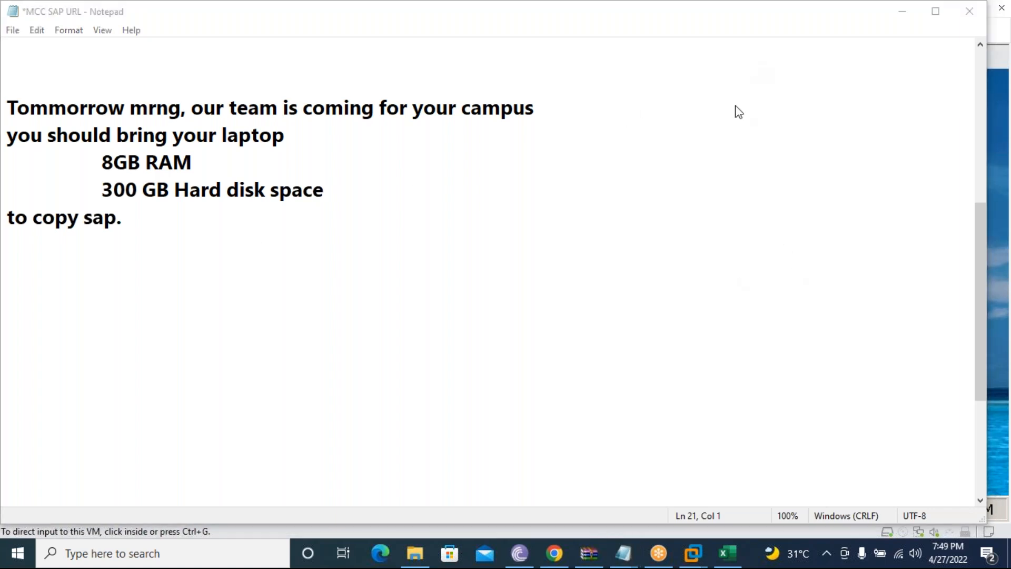
Switch to the SAP workbook in Excel and apply bold and borders to the Accounts Payable transaction codes in B36:B42.
left_click(730, 563)
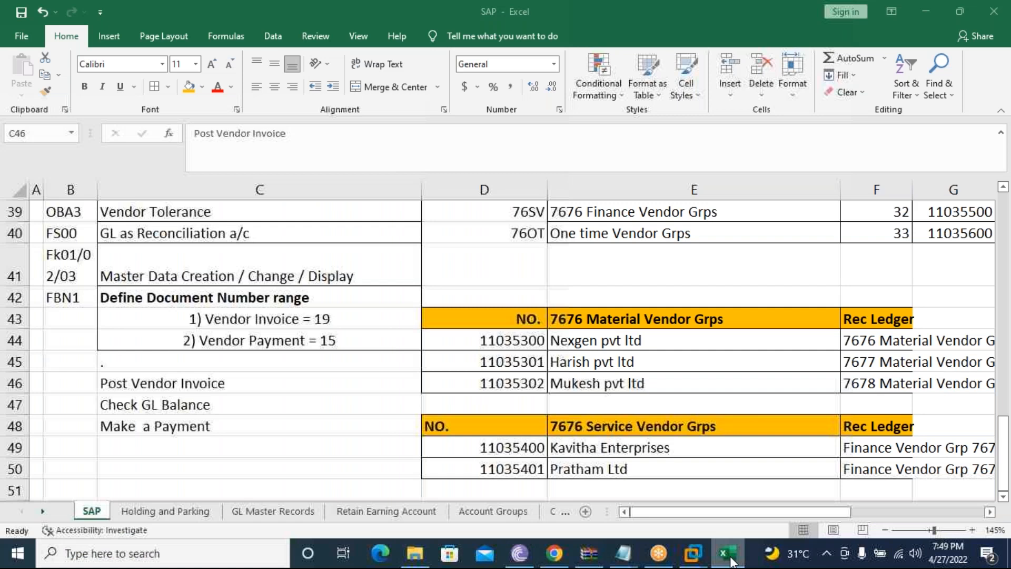
left_click(179, 406)
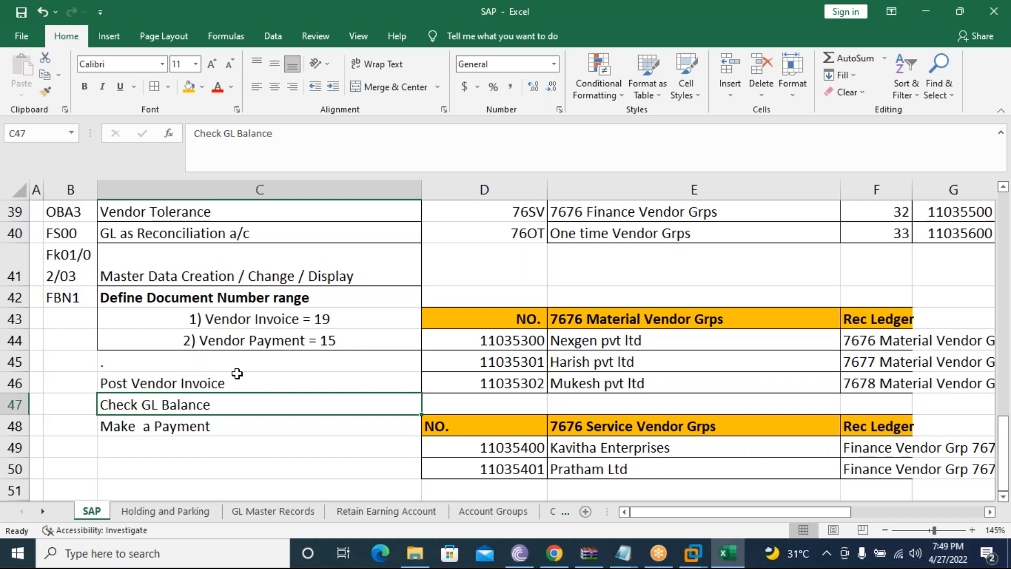
scroll(237, 373, "up", 1)
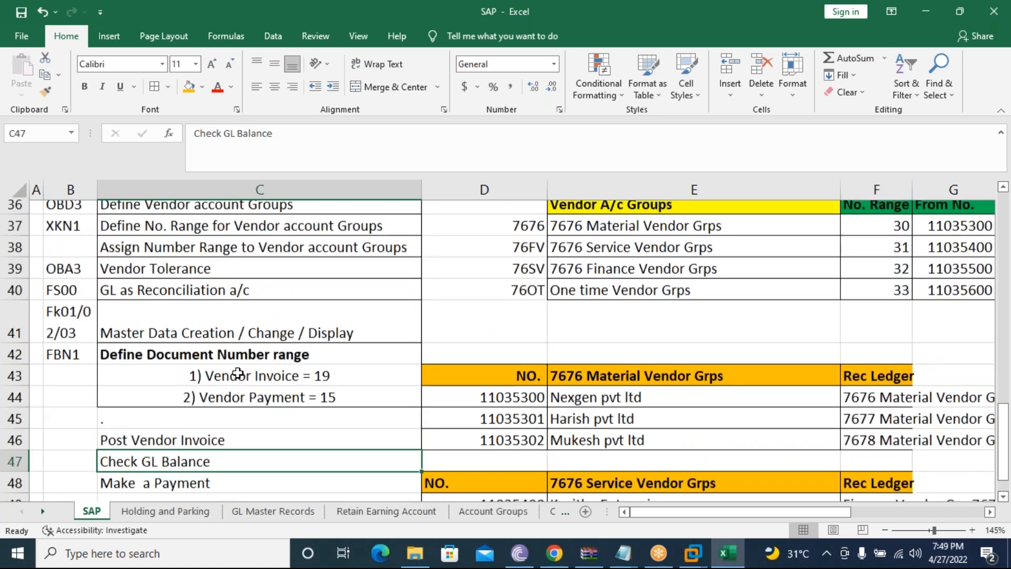
key("Up")
key("Up")
key("Up")
key("Up")
key("Up")
key("Up")
key("Up")
key("Up")
key("Up")
key("Up")
key("Up")
key("Up")
key("Up")
key("Up")
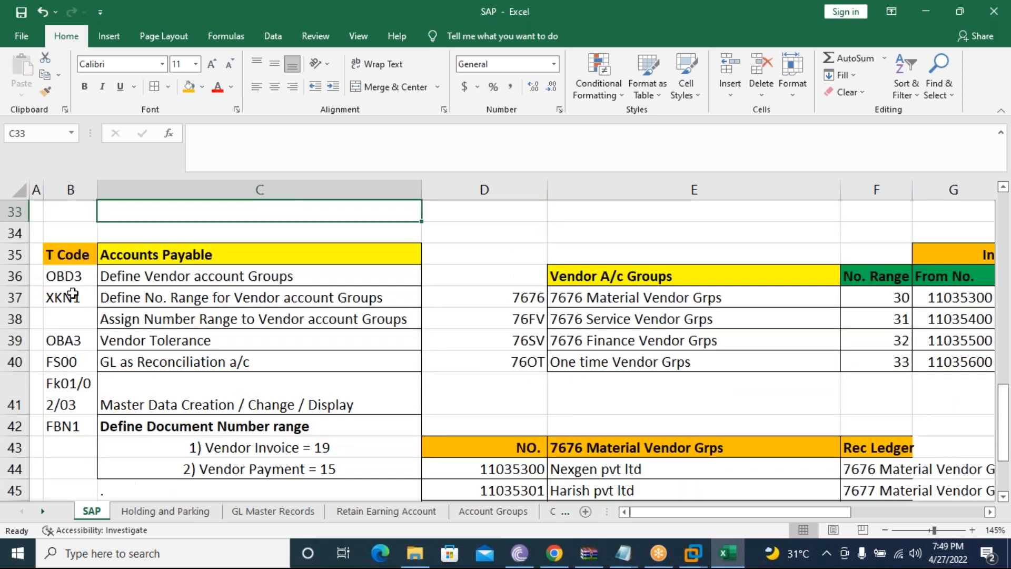
left_click_drag(72, 277, 70, 426)
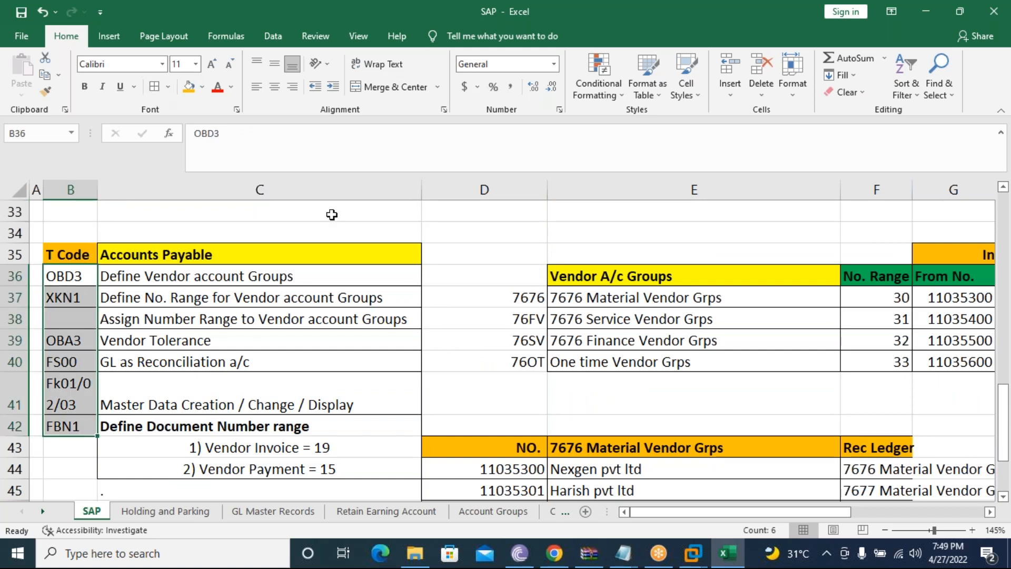
left_click_drag(69, 276, 72, 415)
key("ctrl+b")
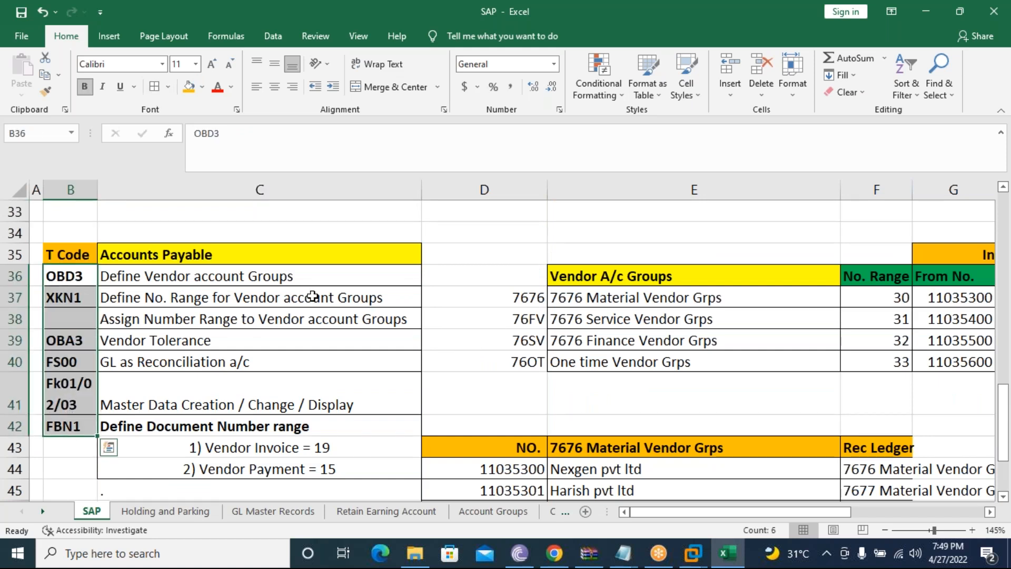
key("ctrl+q")
left_click(465, 281)
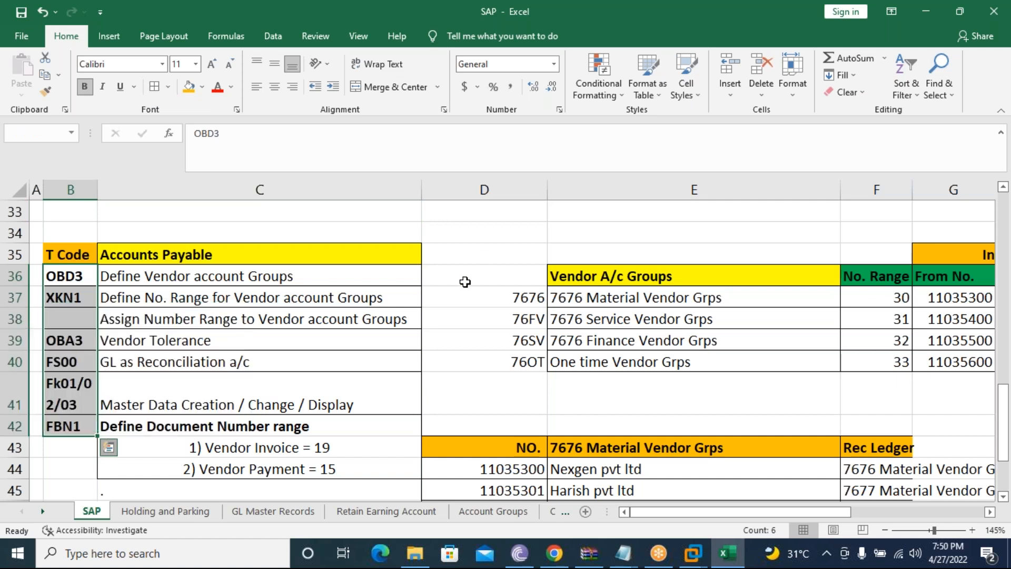
left_click(484, 232)
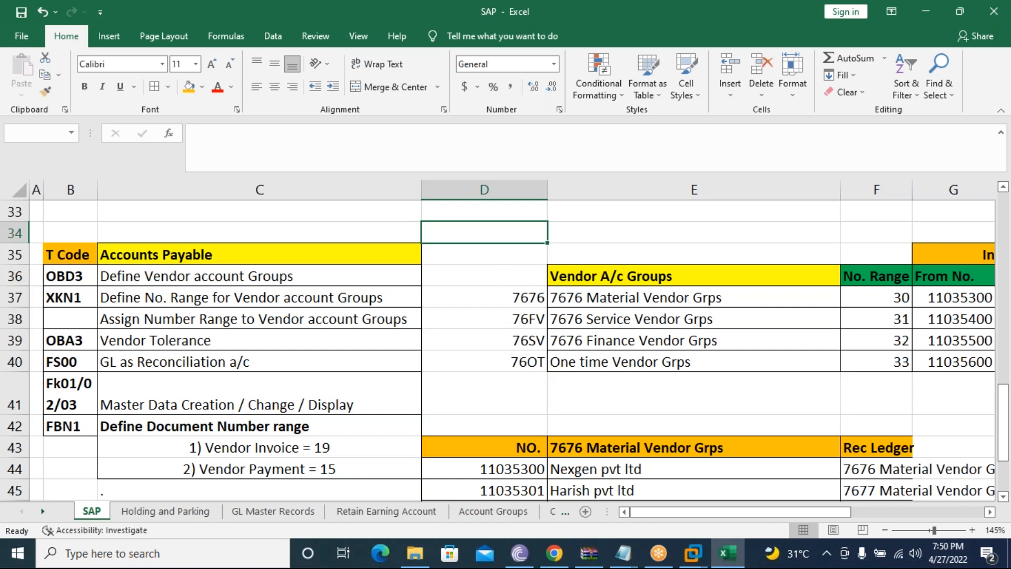
Apply bold and borders to the empty T Code cells B46:B48 beside the invoice, GL balance and payment rows.
scroll(504, 350, "down", 1)
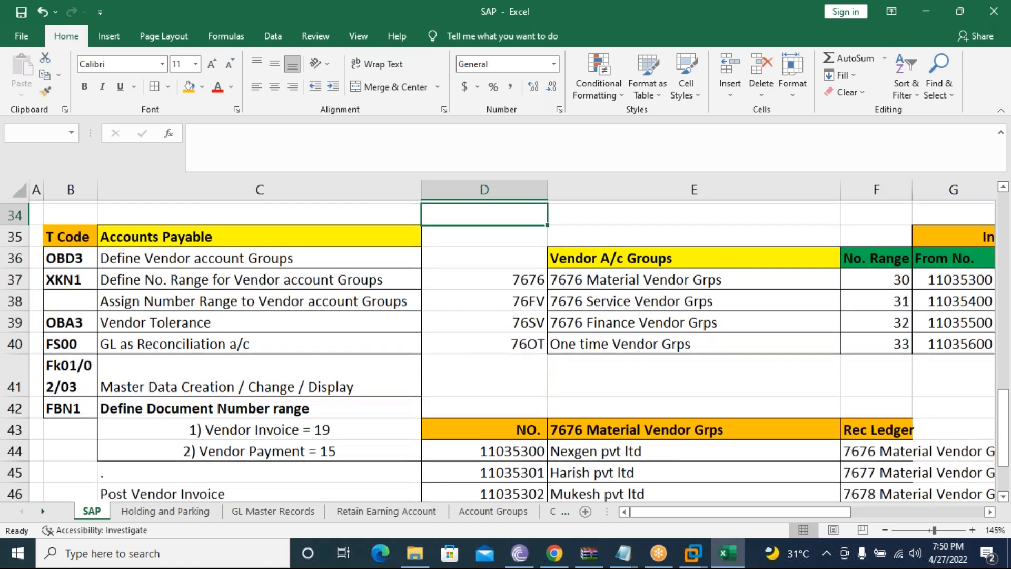
scroll(322, 419, "down", 5)
left_click_drag(70, 383, 74, 423)
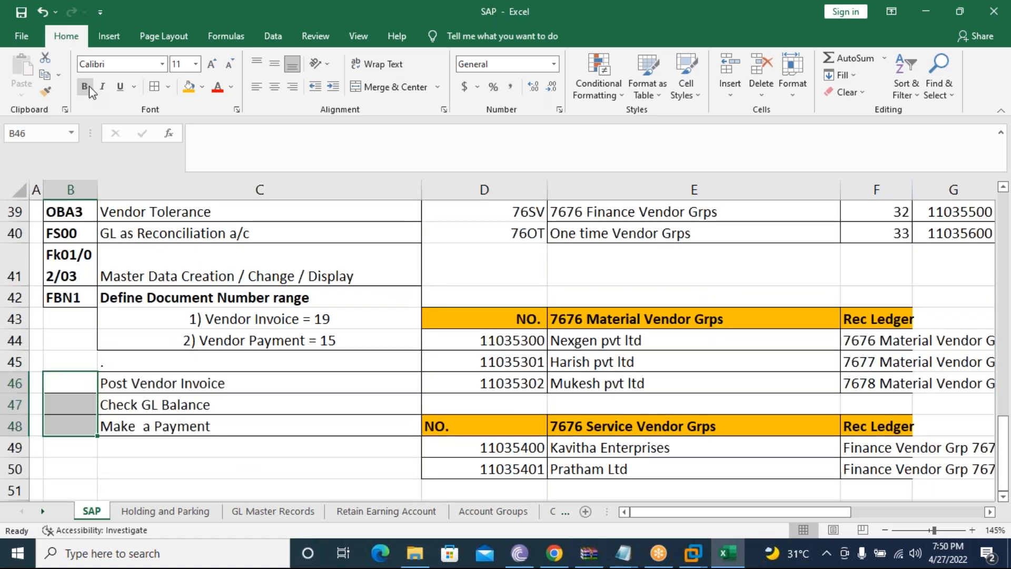
left_click(85, 87)
left_click(457, 273)
Review the Accounts Payable section from the T Code header through the material and service vendor tables.
scroll(414, 346, "up", 3)
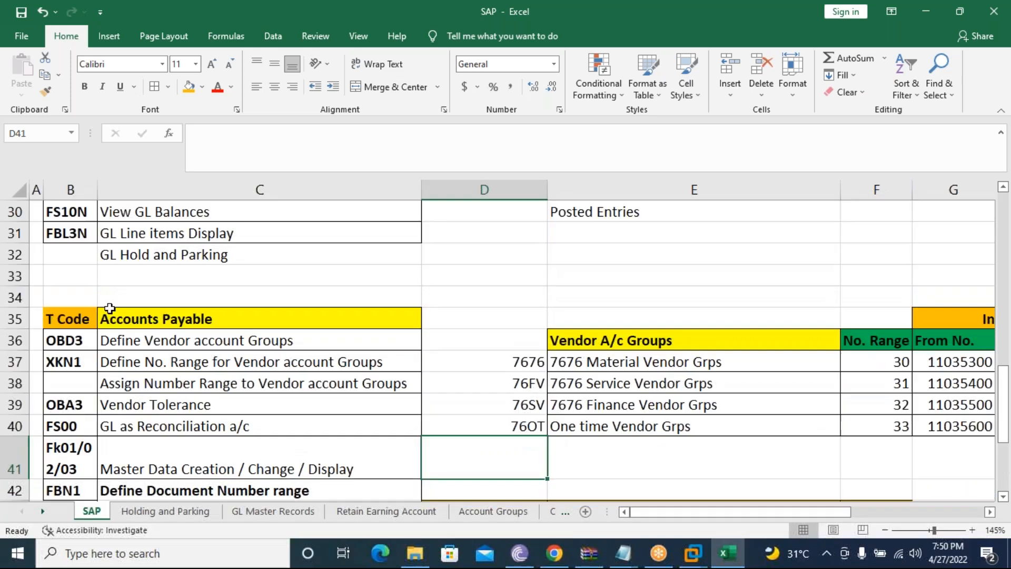
left_click(71, 318)
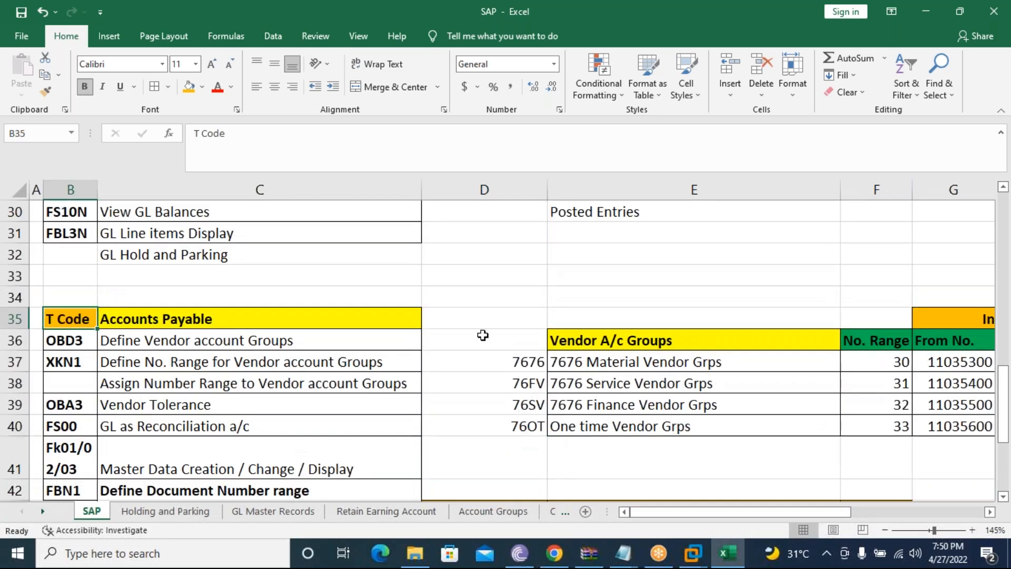
left_click(483, 335)
scroll(482, 339, "down", 2)
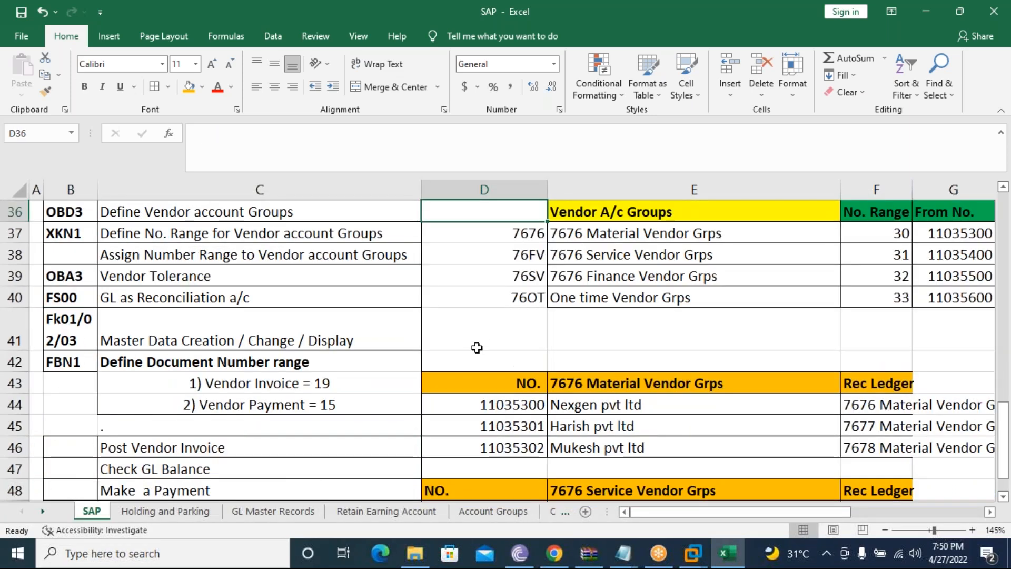
scroll(477, 347, "up", 1)
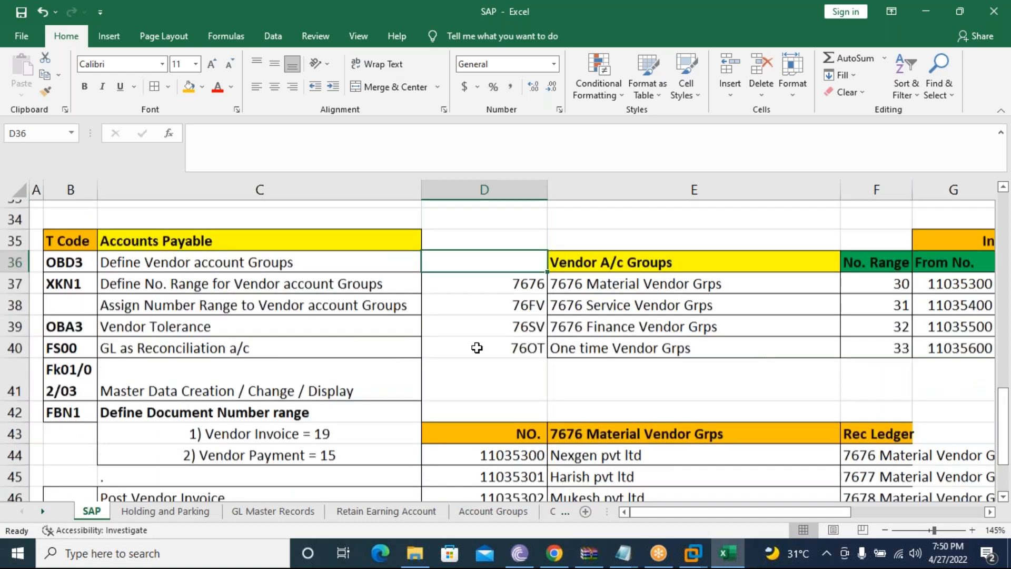
scroll(477, 347, "down", 2)
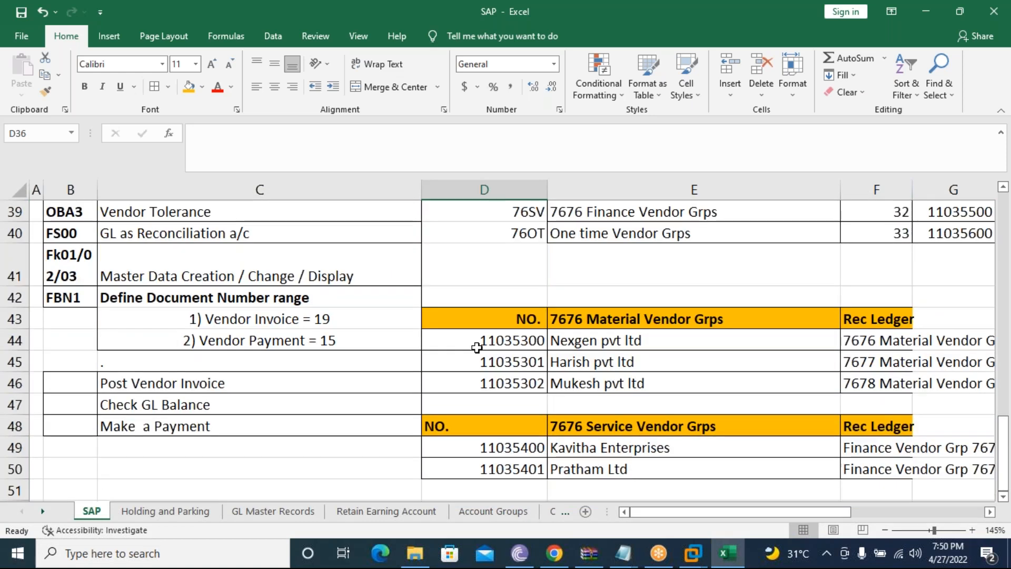
scroll(477, 348, "down", 1)
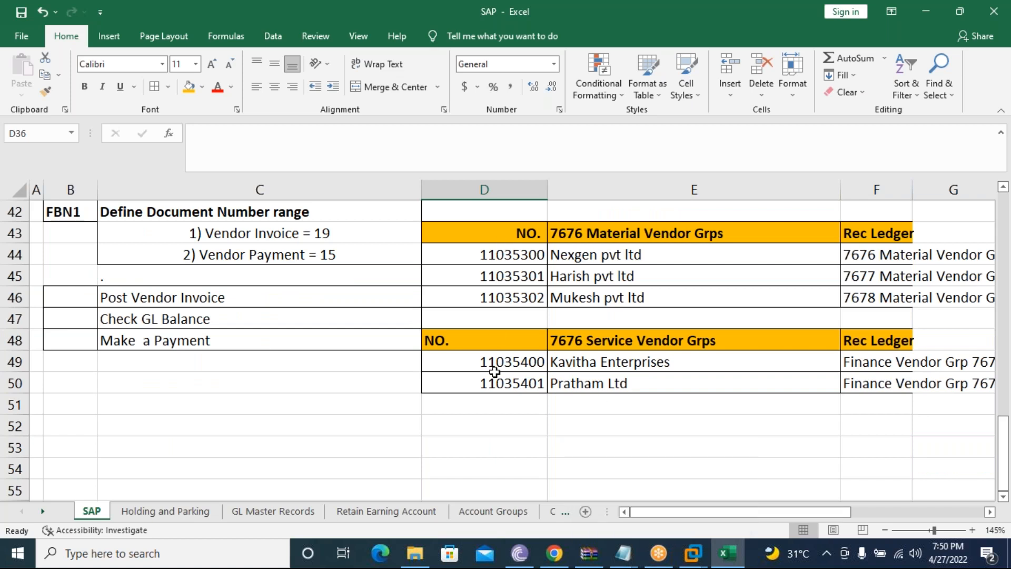
left_click(480, 448)
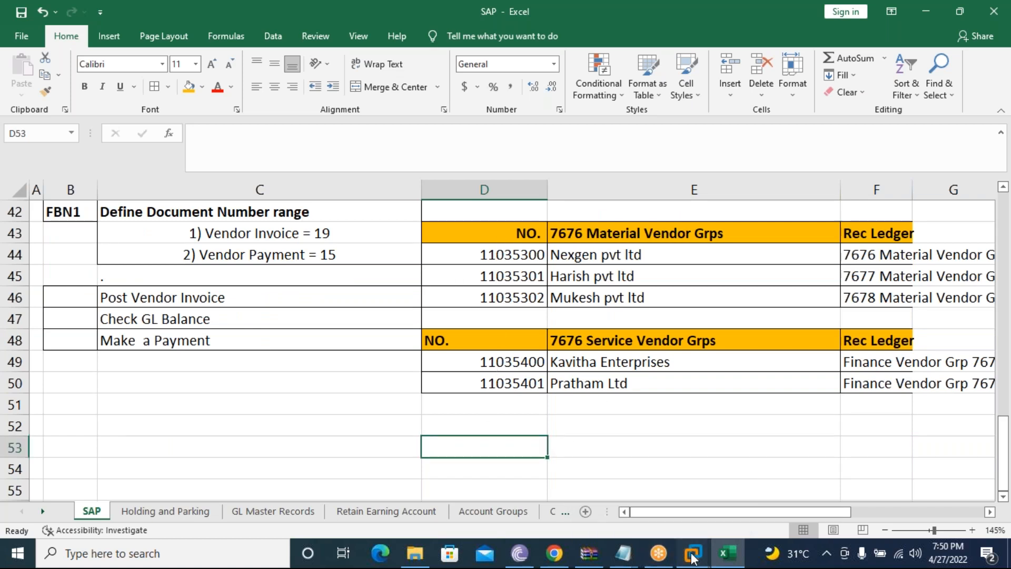
Switch to SAP Easy Access in the ECC virtual machine and collapse the Master Records and Accounts Payable folders.
mouse_move(692, 555)
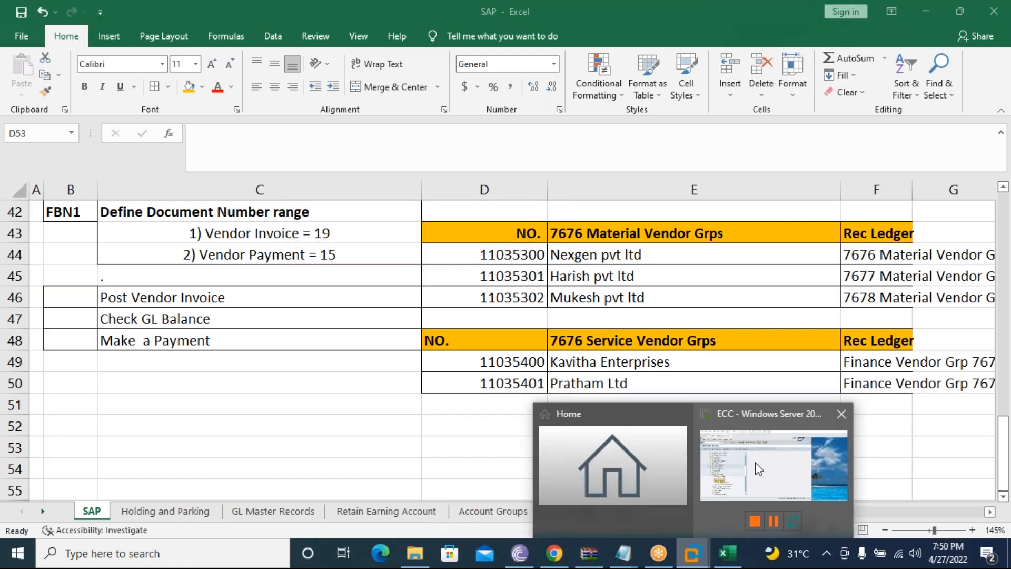
mouse_move(755, 462)
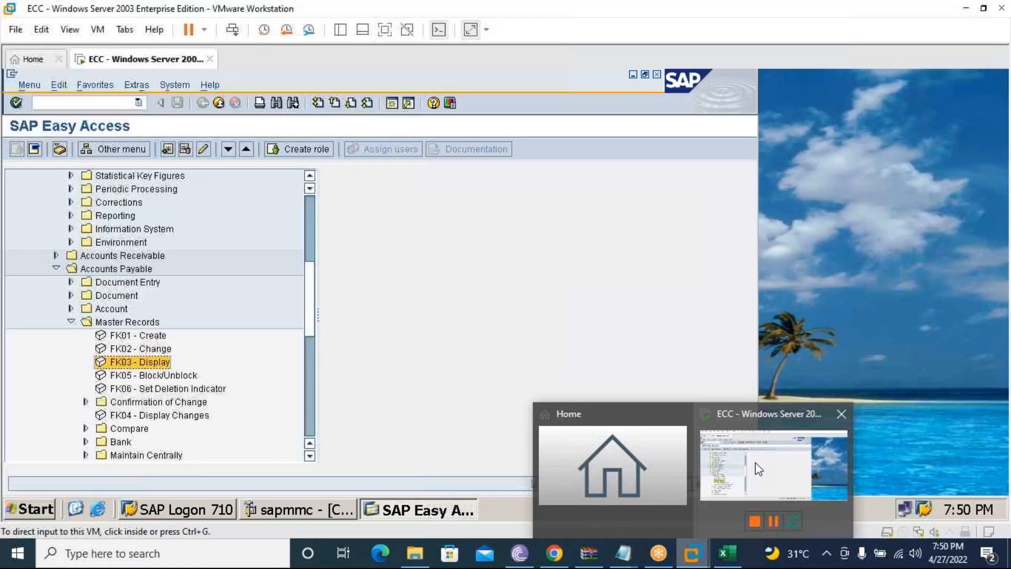
left_click(755, 462)
left_click(70, 322)
left_click(57, 268)
Collapse the General Ledger, Financial Accounting and Accounting folders in the SAP menu tree.
scroll(104, 230, "up", 2)
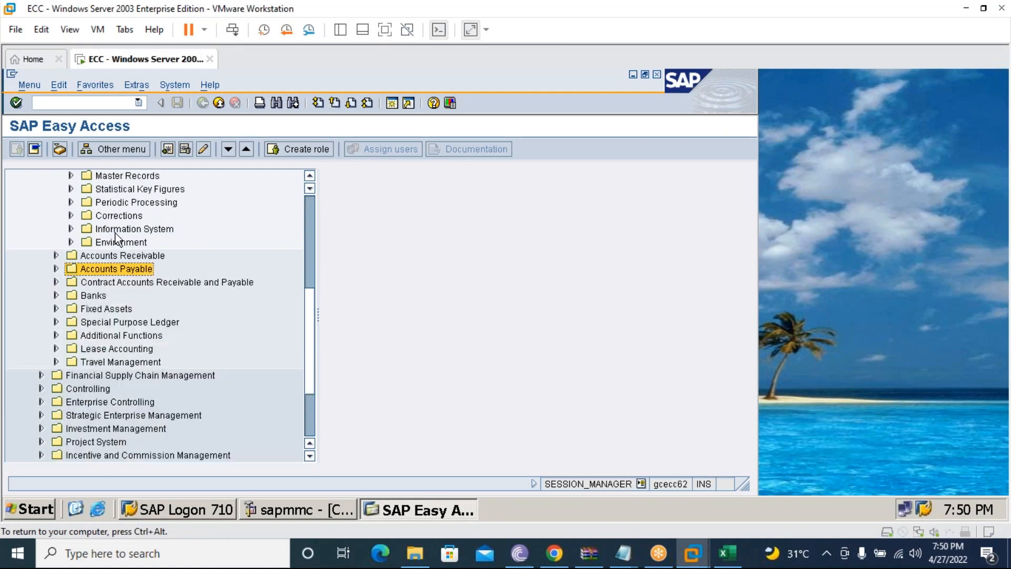
scroll(116, 239, "up", 1)
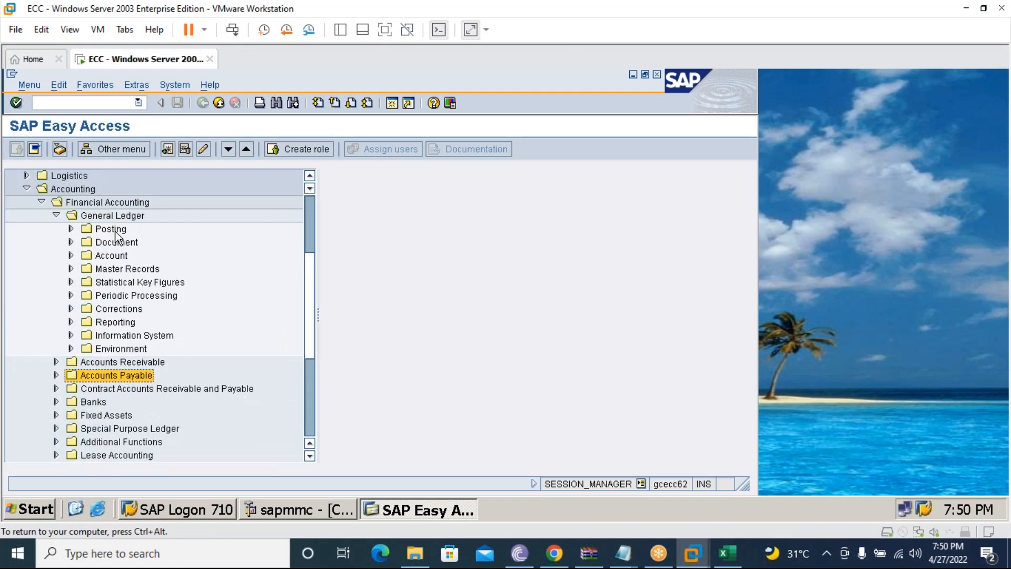
scroll(115, 233, "up", 1)
left_click(56, 242)
left_click(42, 229)
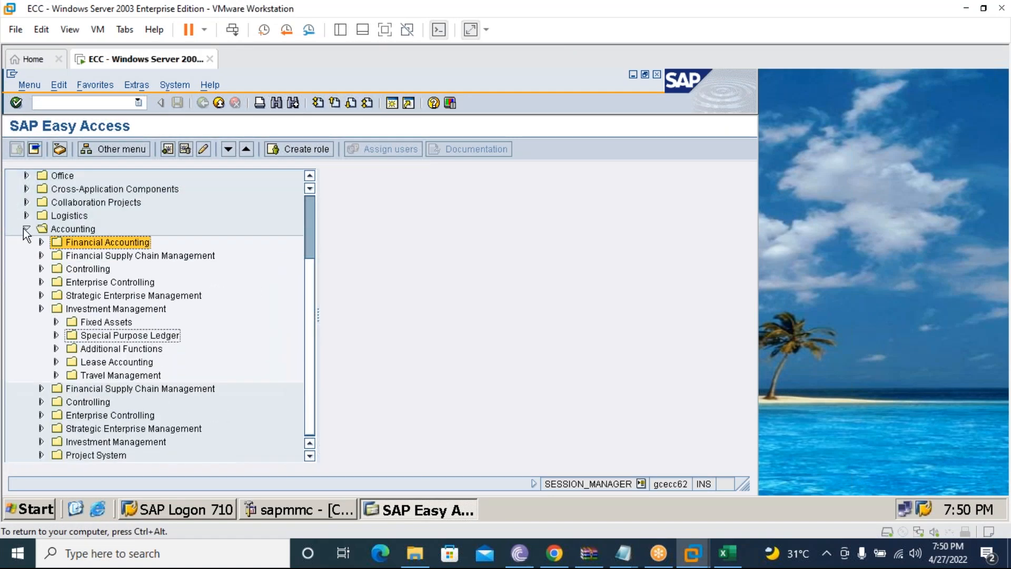
left_click(25, 230)
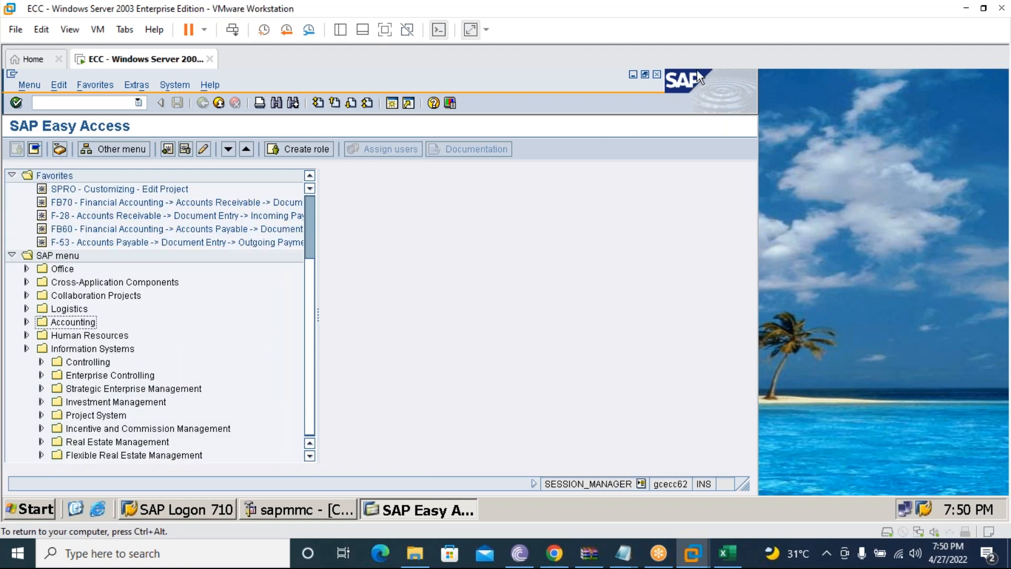